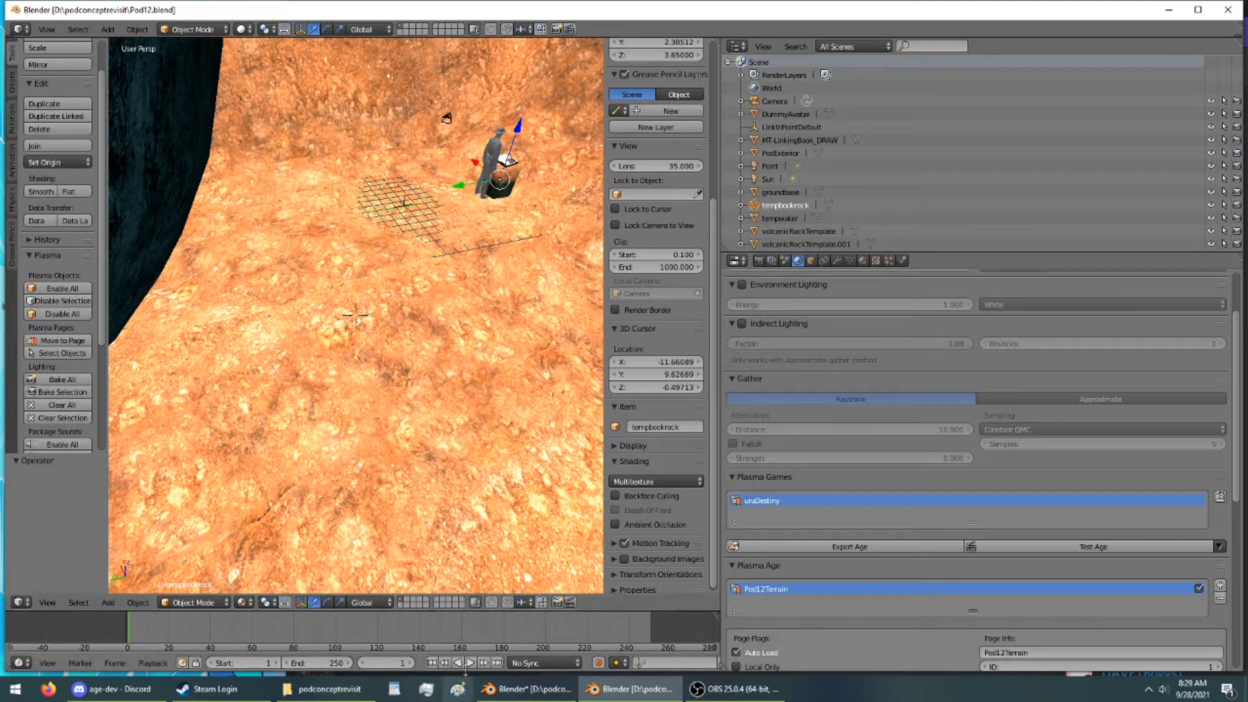
Switch to payiferenimportraw.blend and examine the sandscrit model from the front and side
click(498, 687)
middle_drag(479, 481, 500, 466)
middle_drag(549, 333, 148, 348)
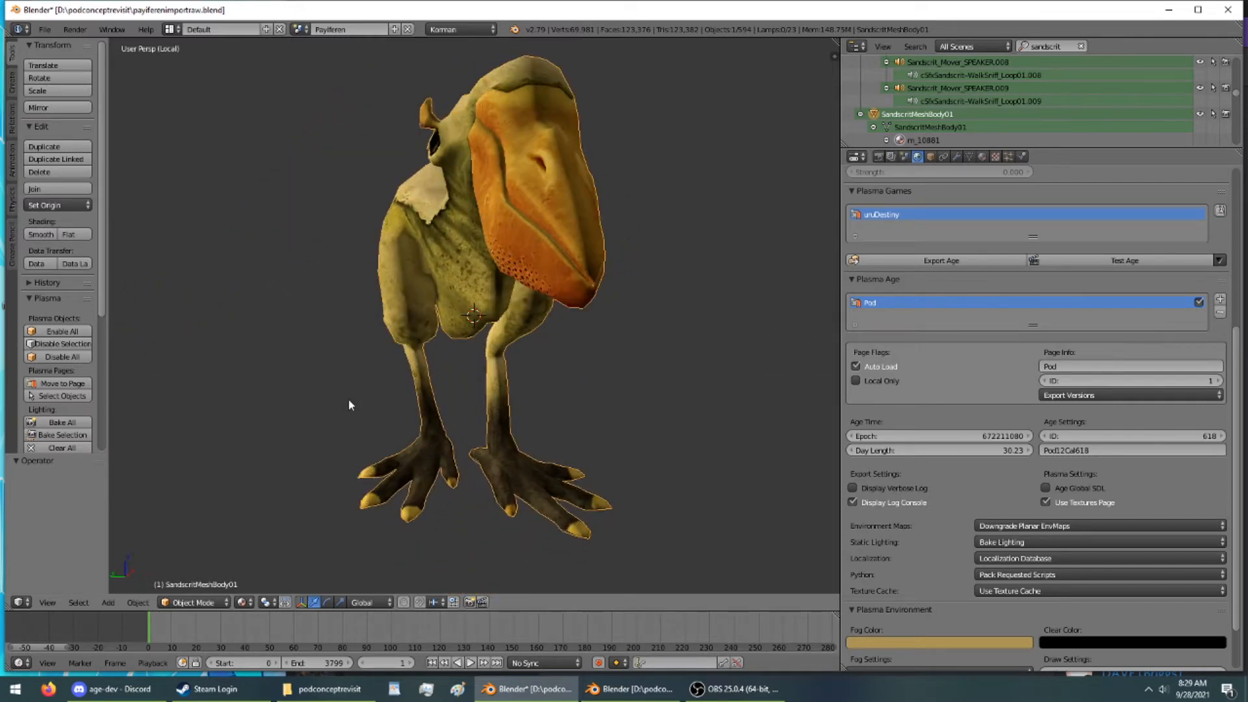
middle_drag(349, 403, 407, 395)
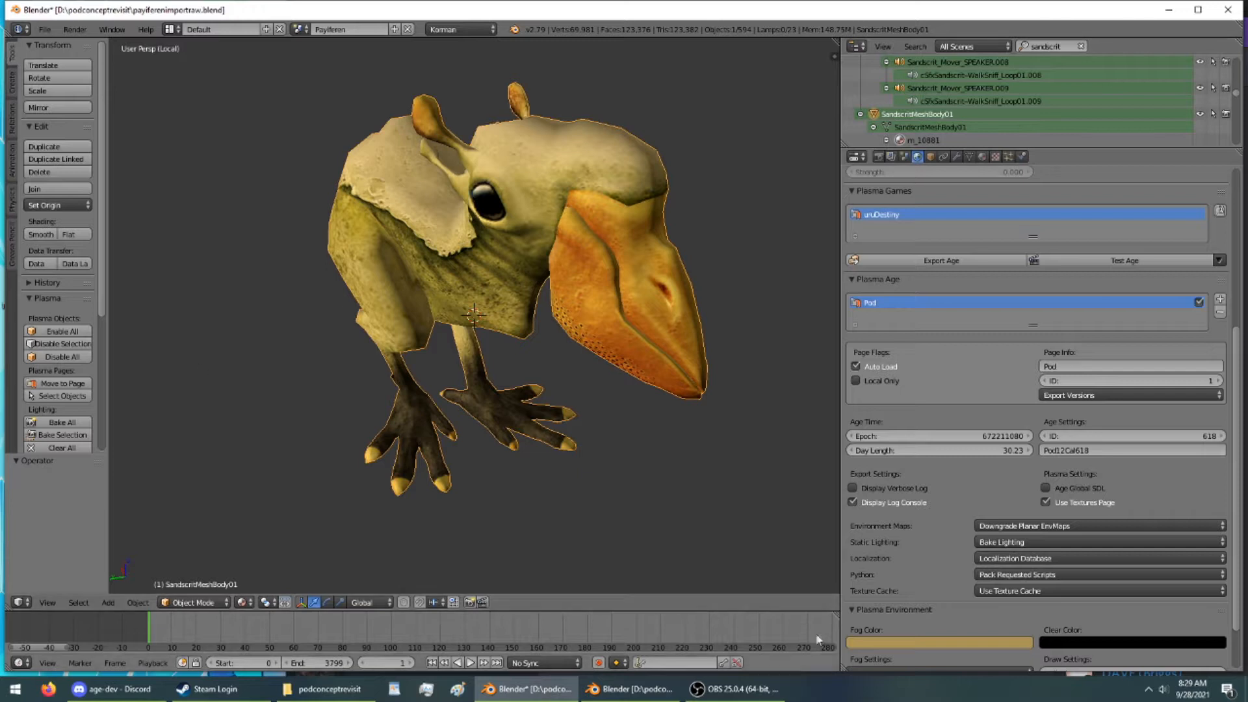
Return to Pod12.blend and turn the upper header area into the Info editor
click(629, 689)
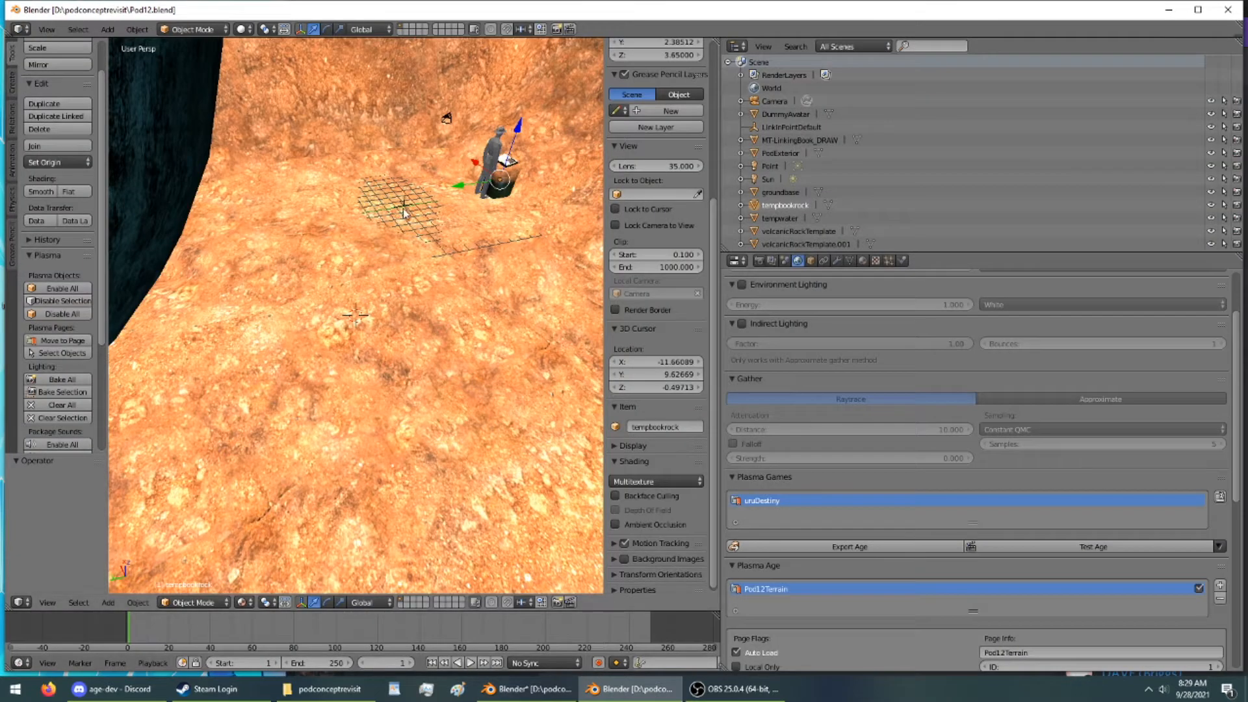
click(29, 31)
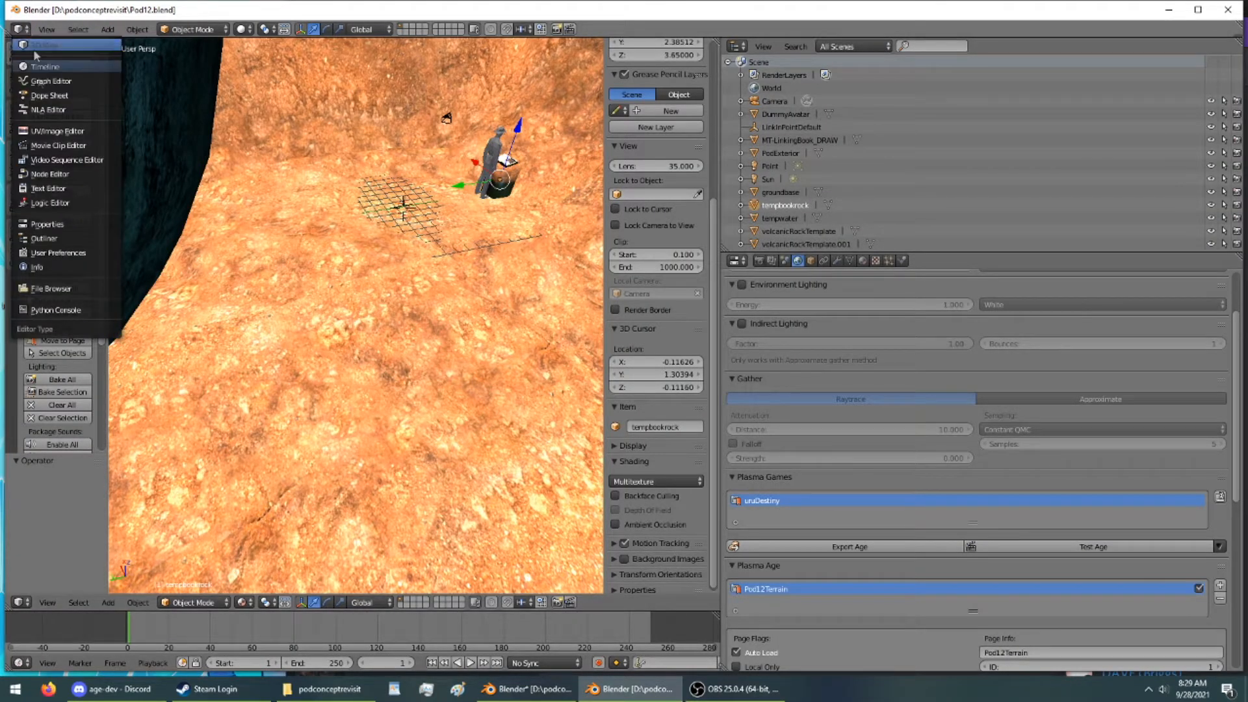
click(63, 267)
Append the SandscritMeshBody01 object from payiferenimportraw.blend into the Pod12 scene
click(44, 30)
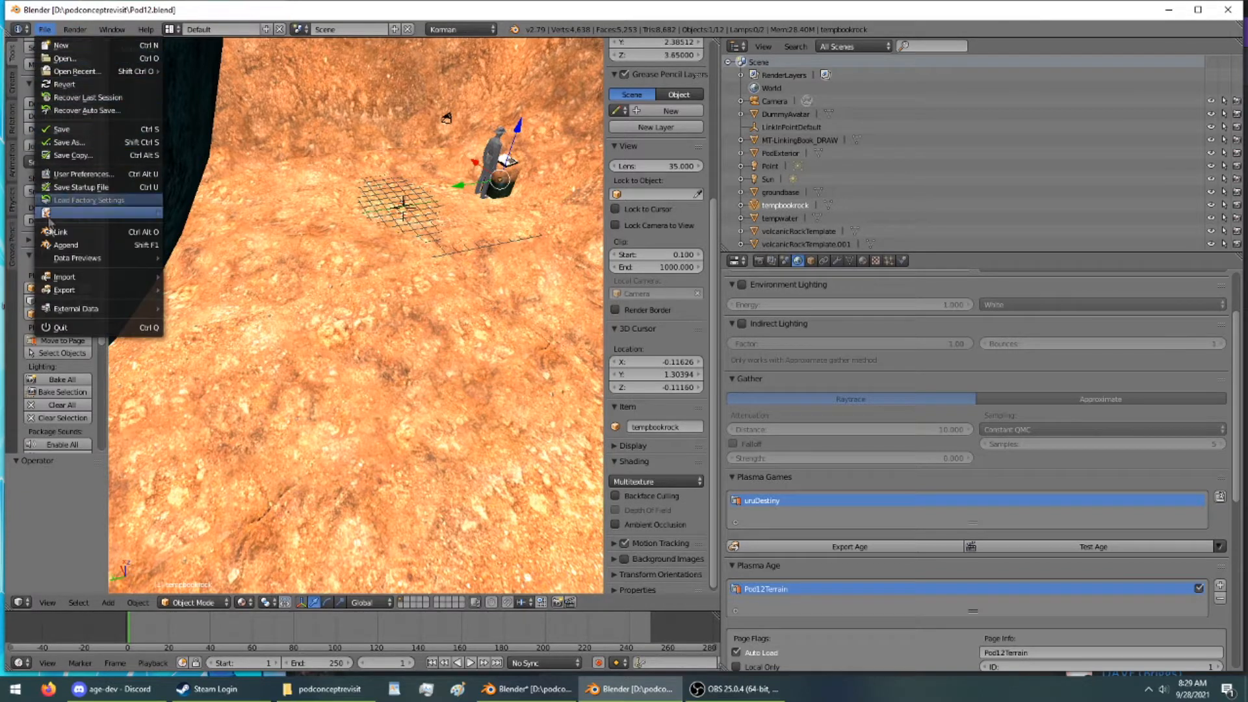
click(54, 246)
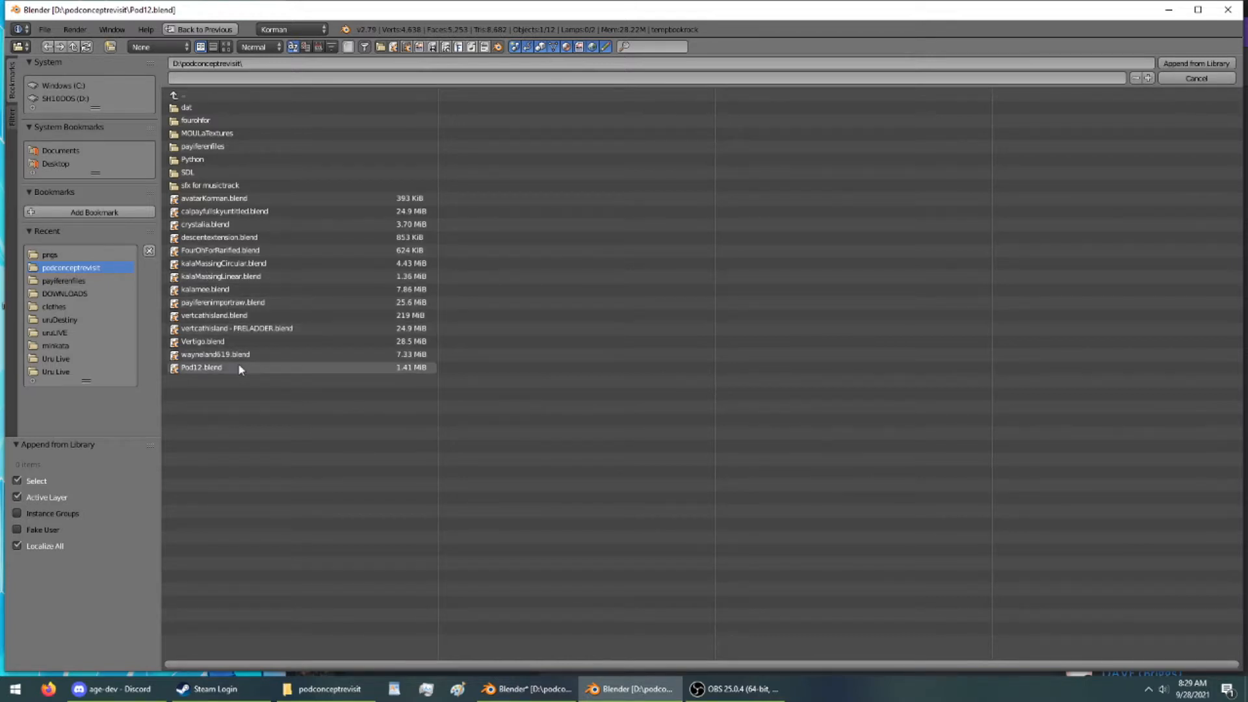
double_click(237, 304)
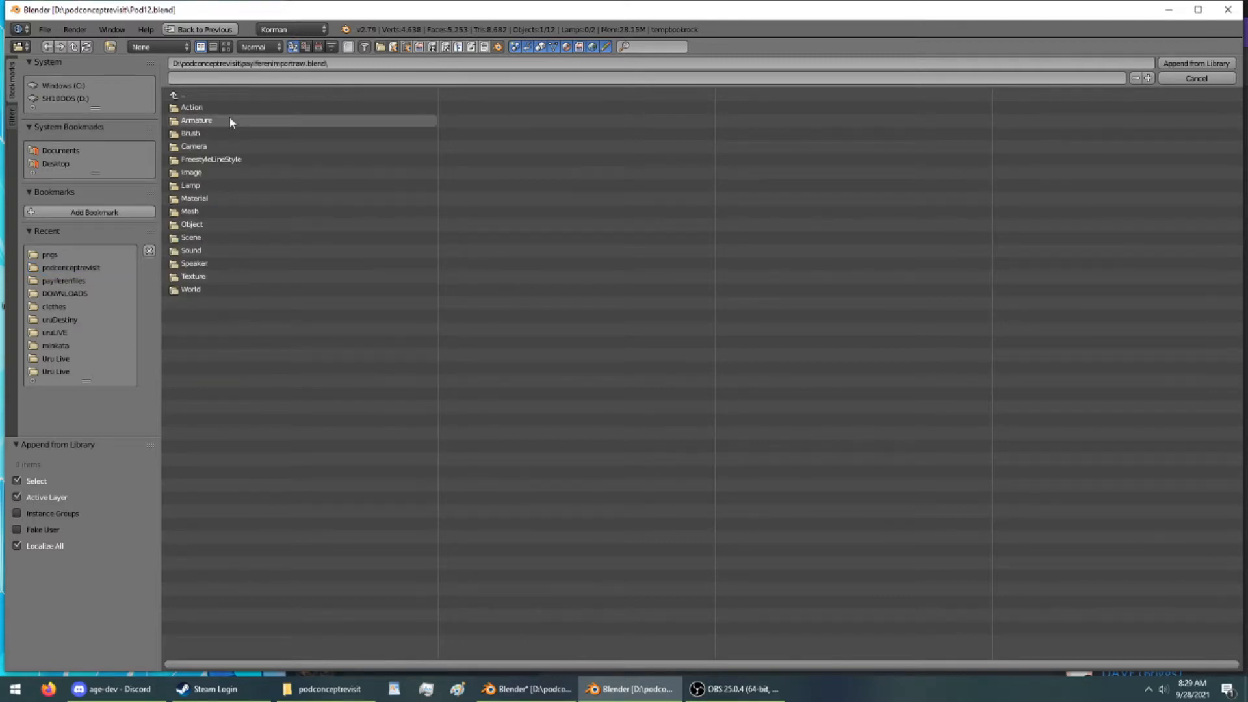
double_click(237, 224)
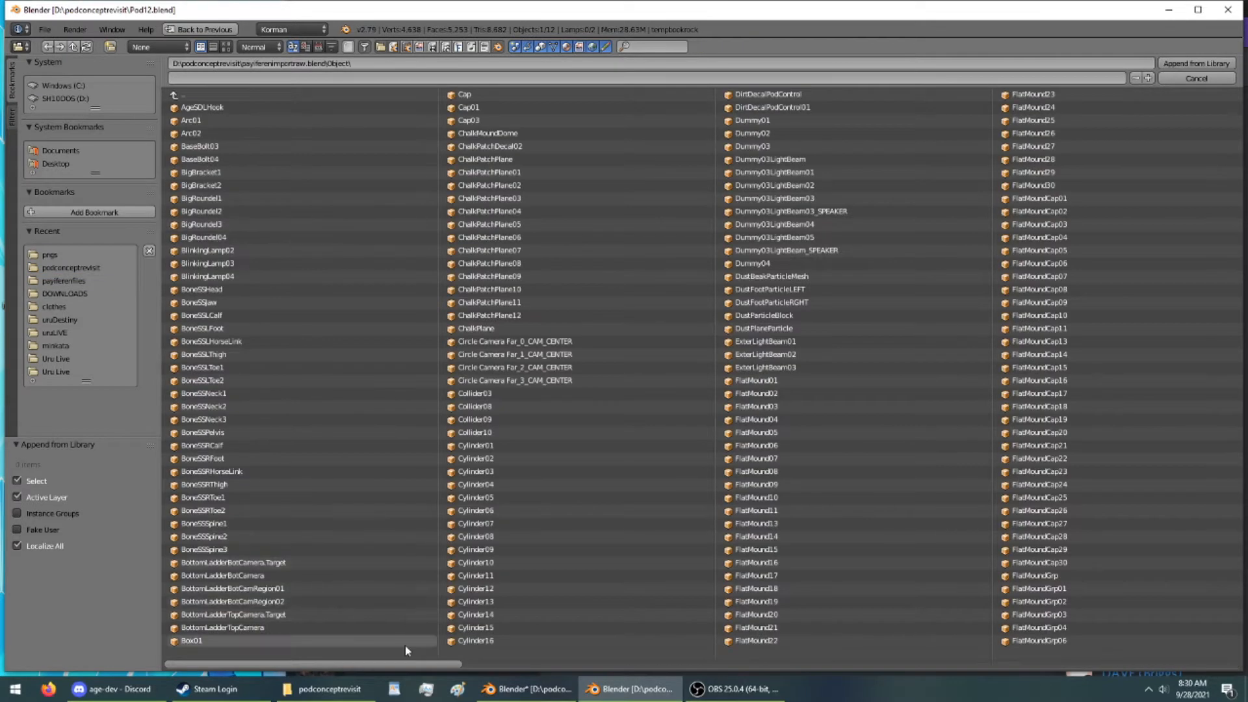
drag(411, 667, 1218, 619)
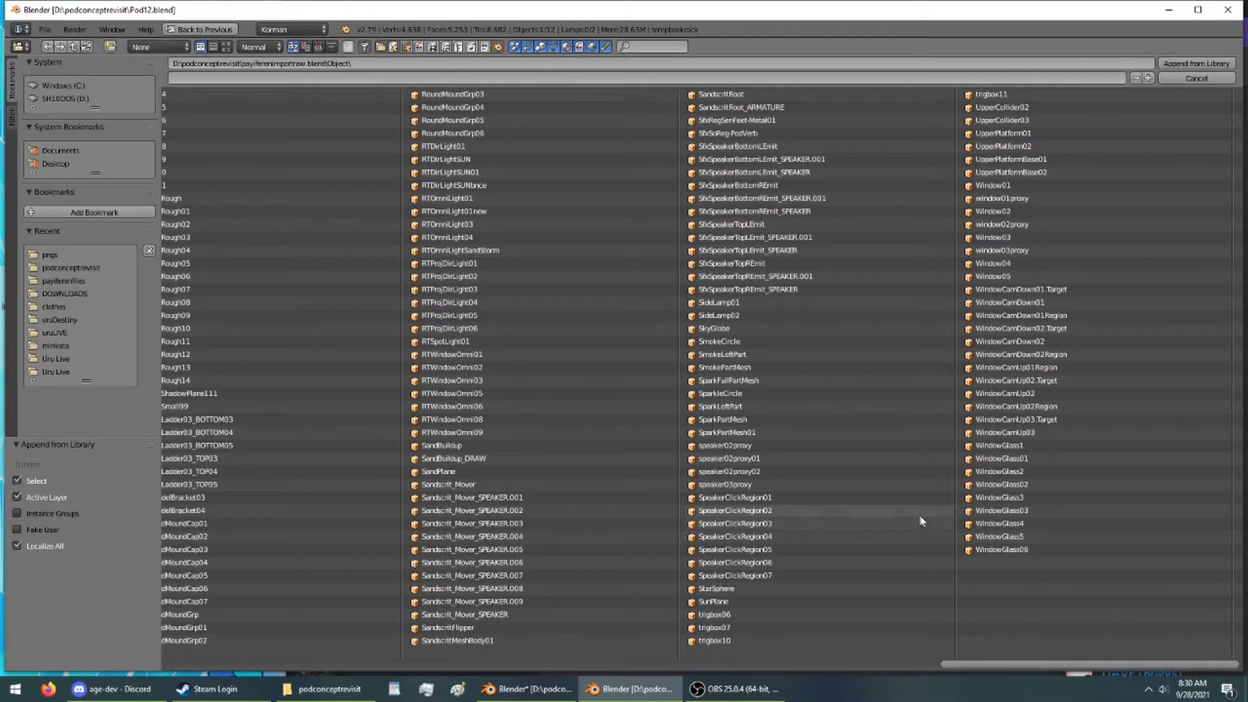
click(494, 641)
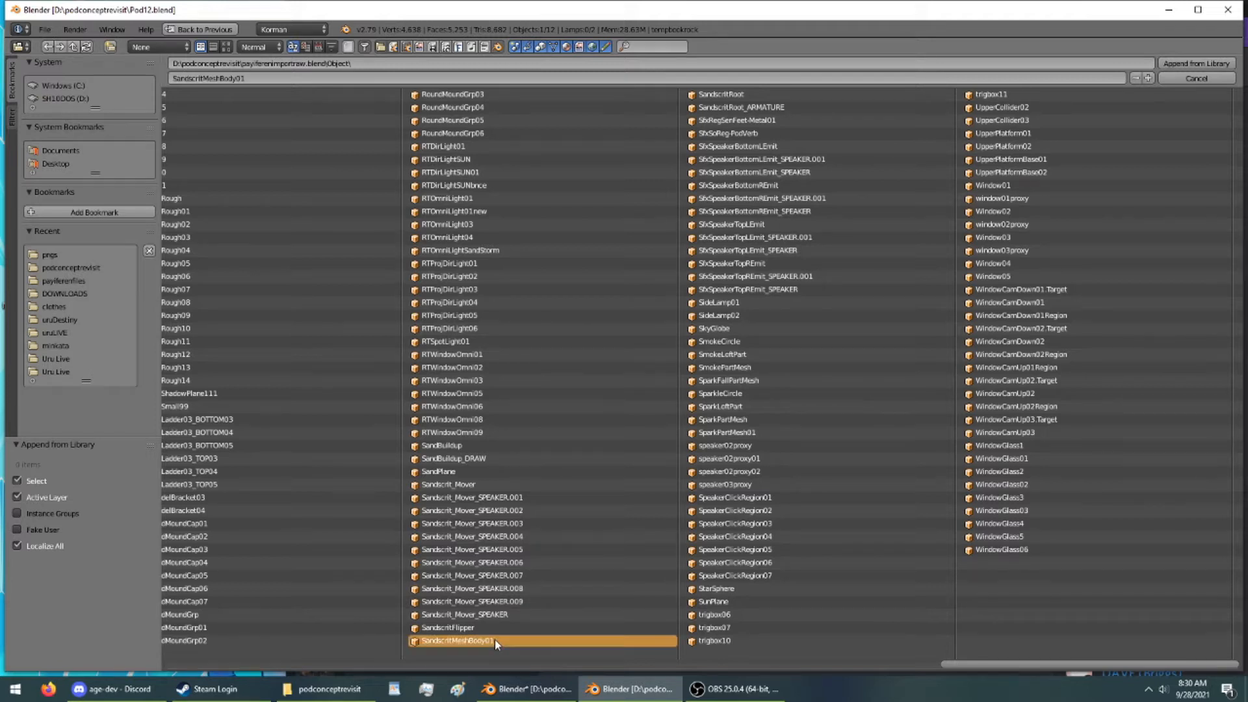
double_click(494, 640)
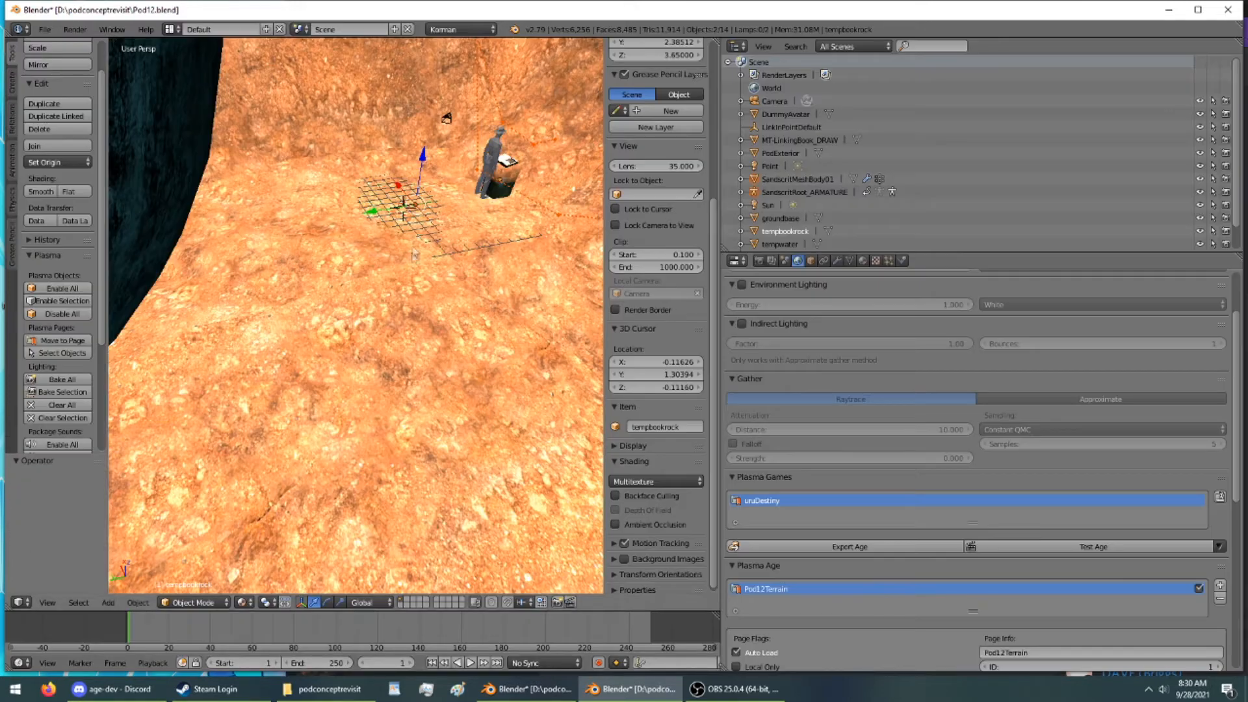
Shift the appended sandscrit mesh and armature upward along Z, and delete both objects from the scene
drag(418, 175, 411, 146)
middle_drag(411, 146, 312, 273)
scroll(362, 73, down, 3)
scroll(357, 68, up, 4)
scroll(357, 68, down, 4)
key(x)
click(166, 267)
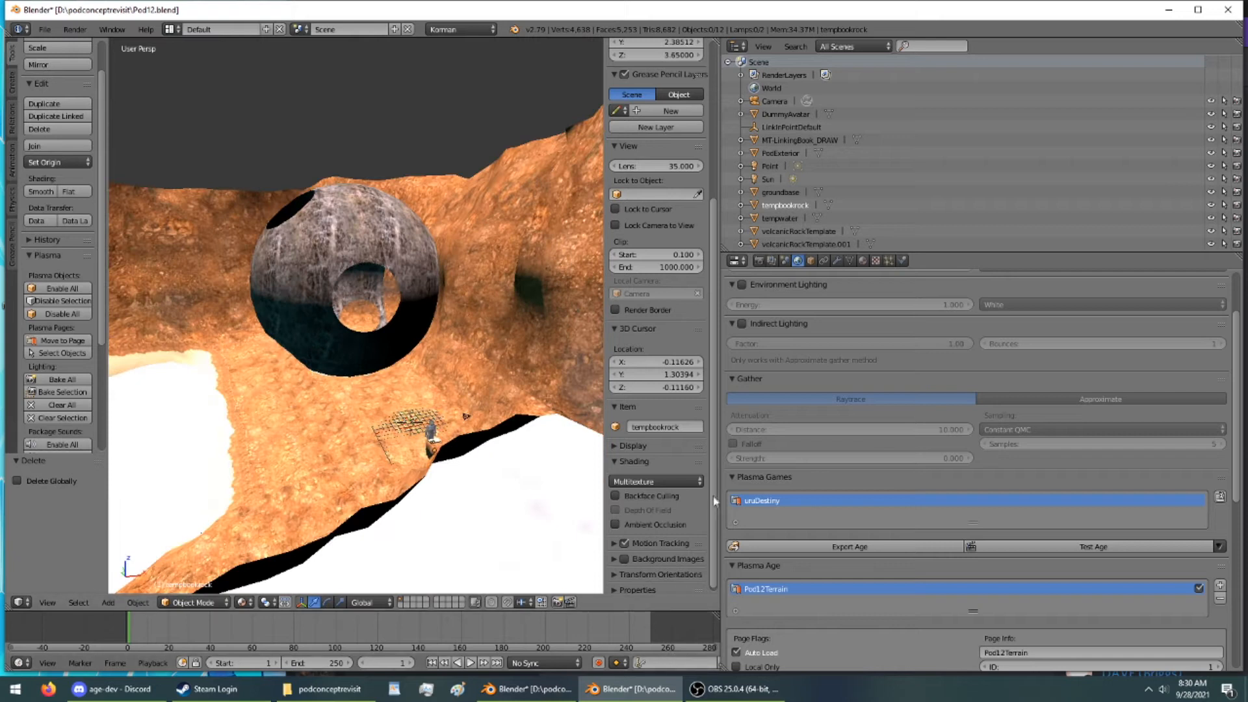
Switch to payiferenimportraw.blend and examine the material, texture and armature modifier listed under SandscritMeshBody01
click(528, 689)
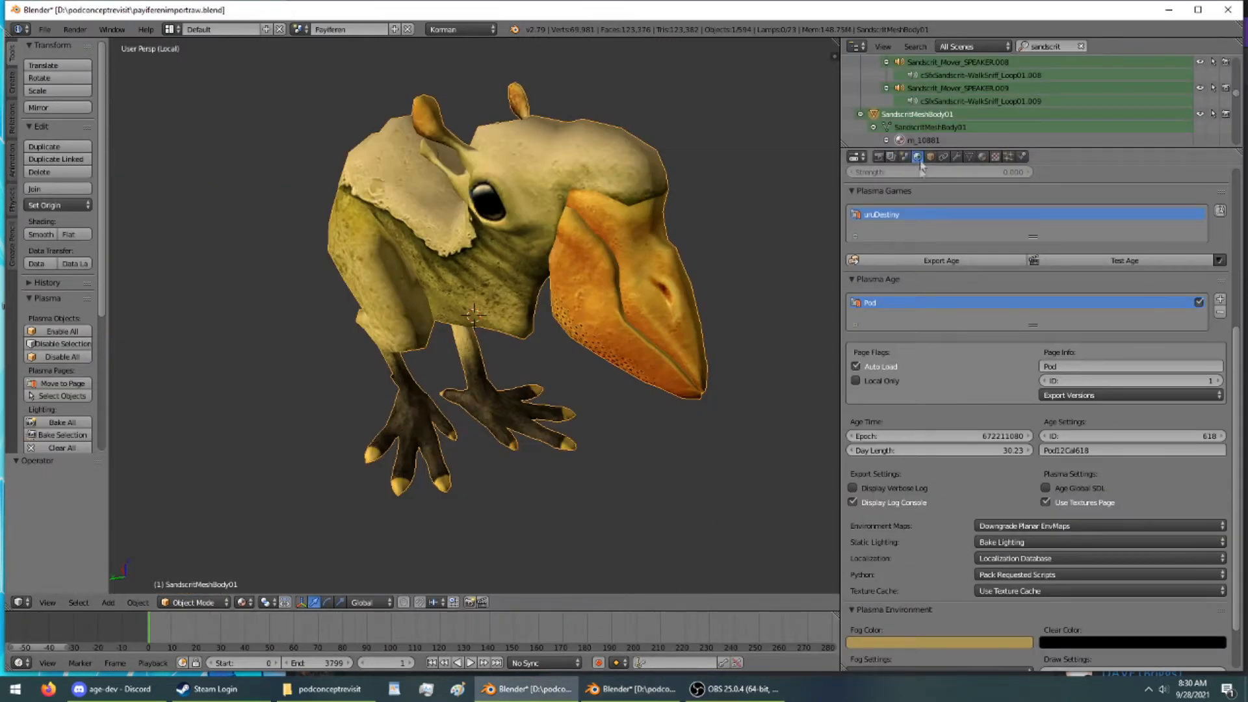
scroll(902, 122, down, 5)
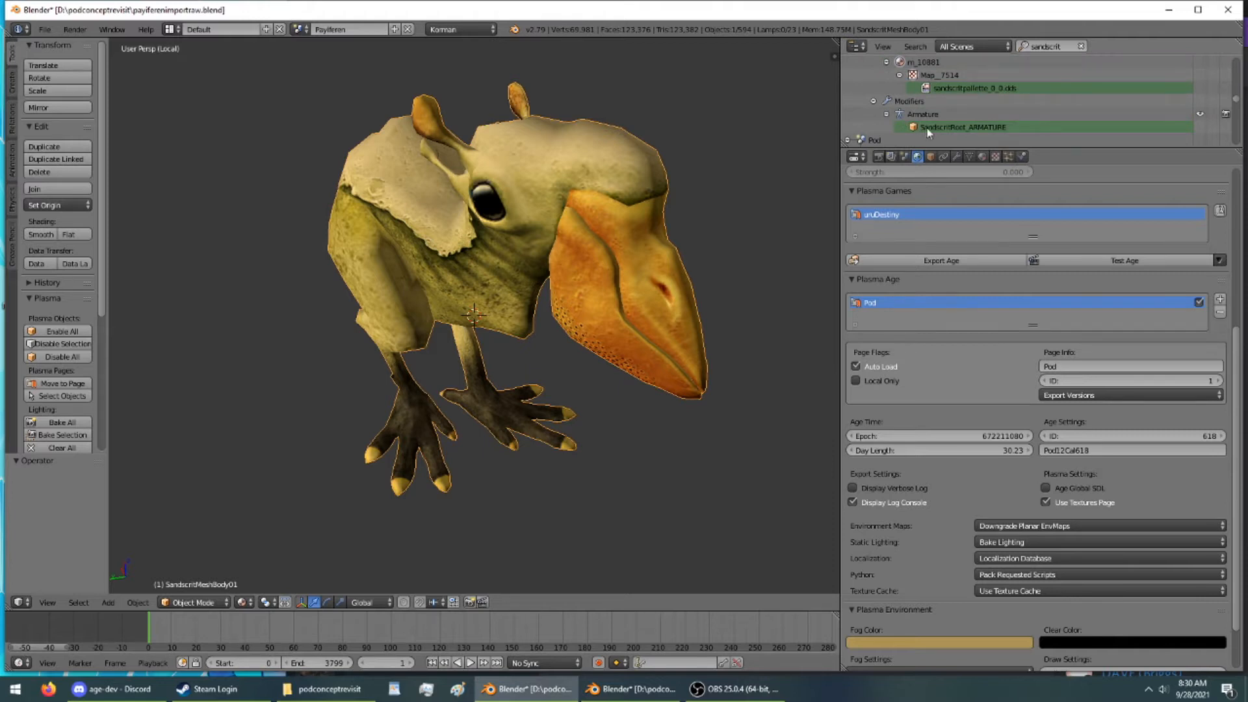
scroll(927, 128, up, 2)
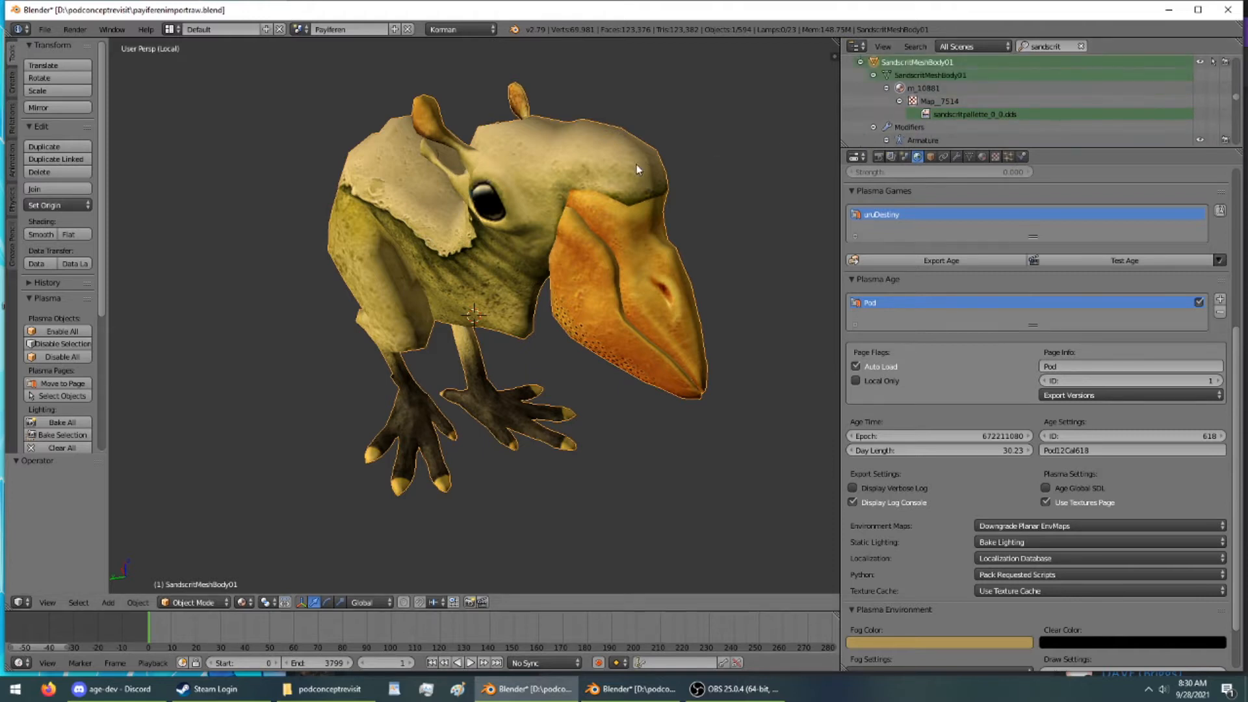
Examine the sandscrit's skin texture up close and view its mesh wireframe in Edit Mode
middle_drag(637, 165, 581, 153)
scroll(560, 166, up, 10)
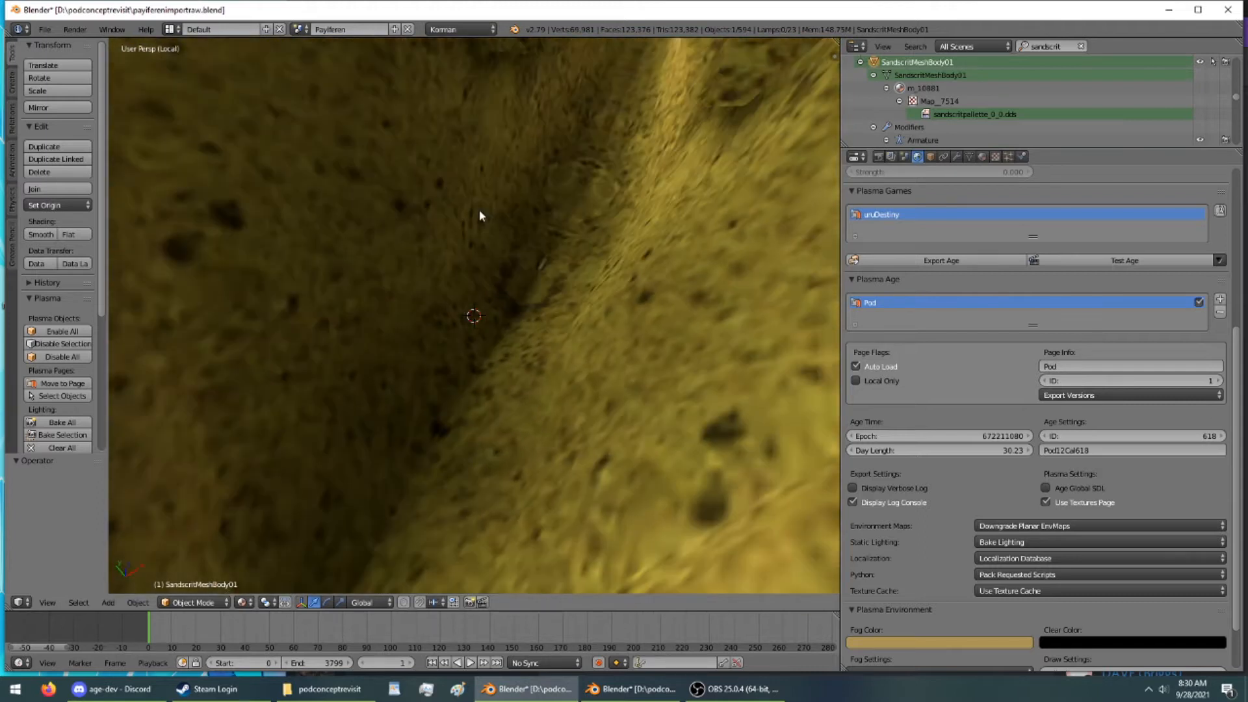
mouse_move(490, 173)
middle_down()
mouse_move(265, 201)
mouse_move(212, 351)
mouse_move(217, 326)
mouse_move(317, 310)
mouse_move(219, 353)
mouse_move(356, 311)
mouse_move(386, 150)
mouse_move(429, 215)
mouse_move(370, 240)
mouse_move(494, 195)
middle_up()
scroll(372, 138, down, 5)
scroll(371, 134, down, 4)
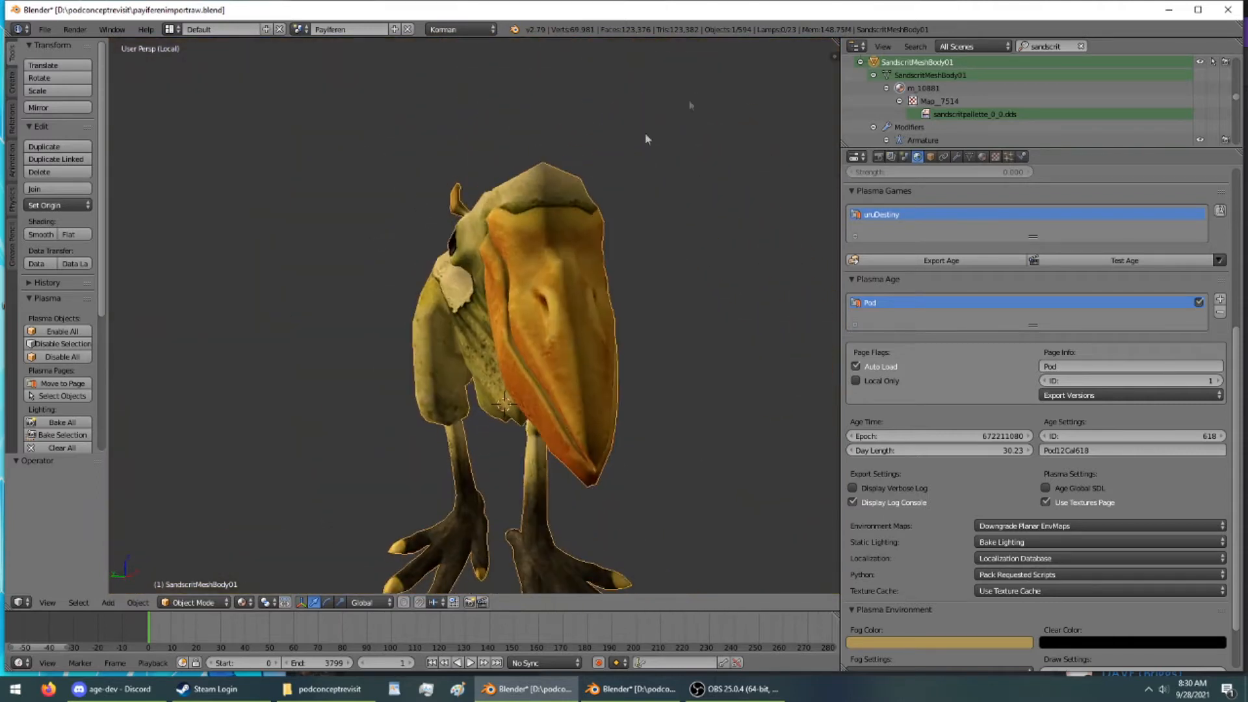
click(902, 74)
middle_drag(653, 162, 660, 192)
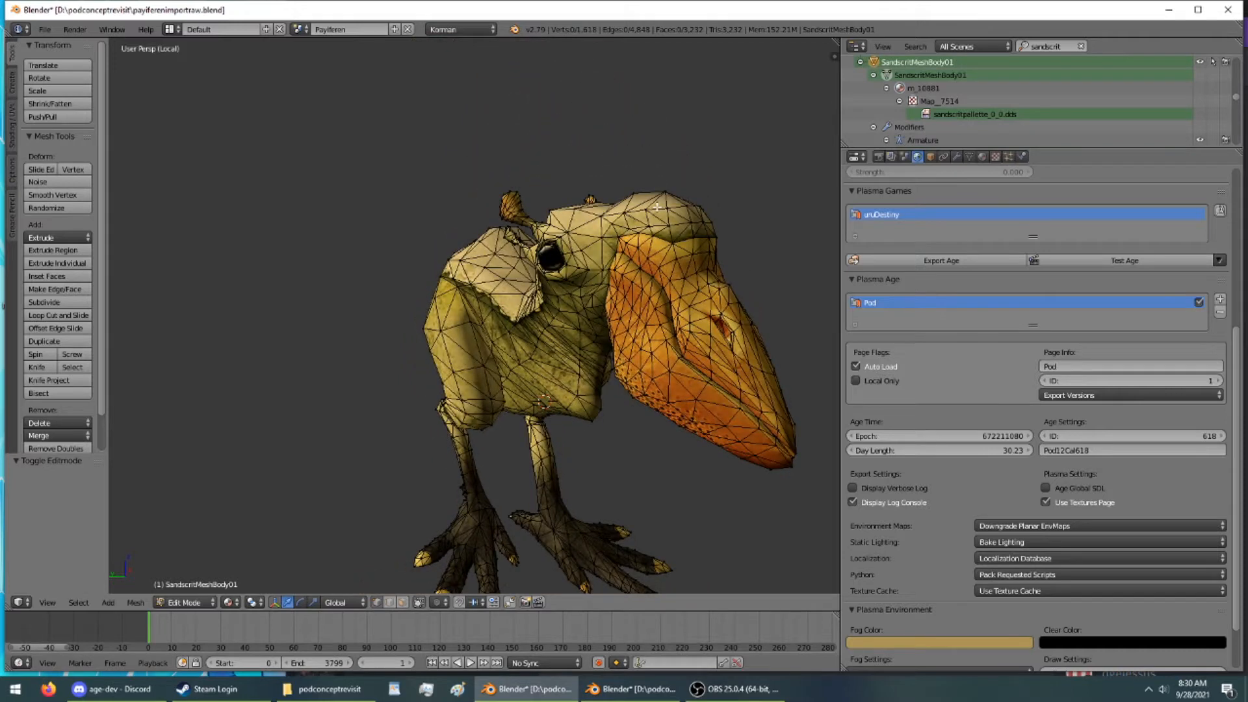
Switch to Pod12.blend and look through the materials available for the tempbookrock object
click(629, 689)
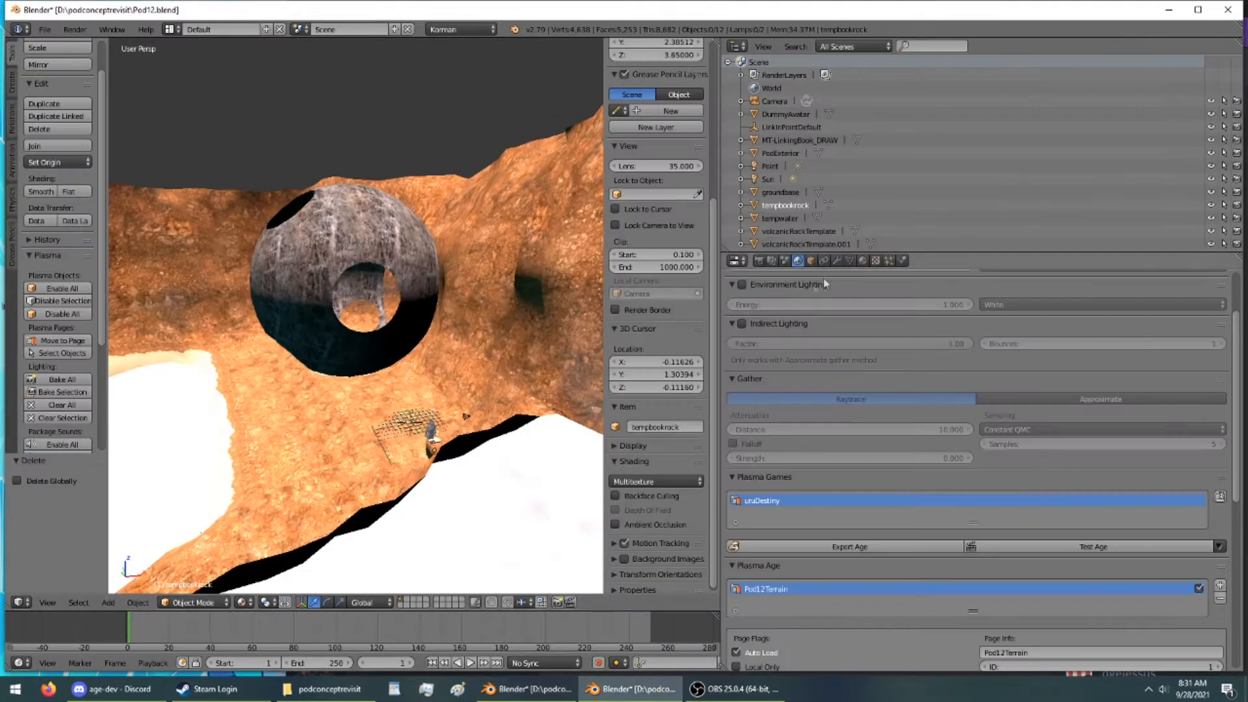
click(862, 261)
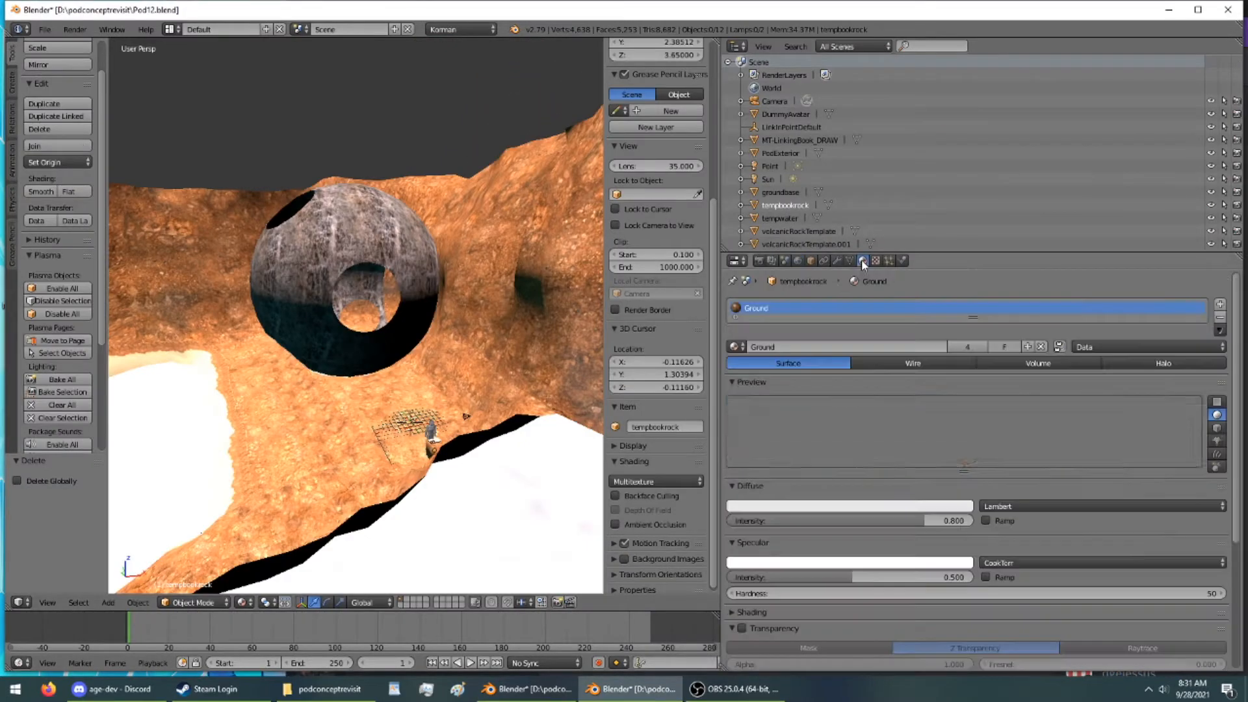
click(741, 348)
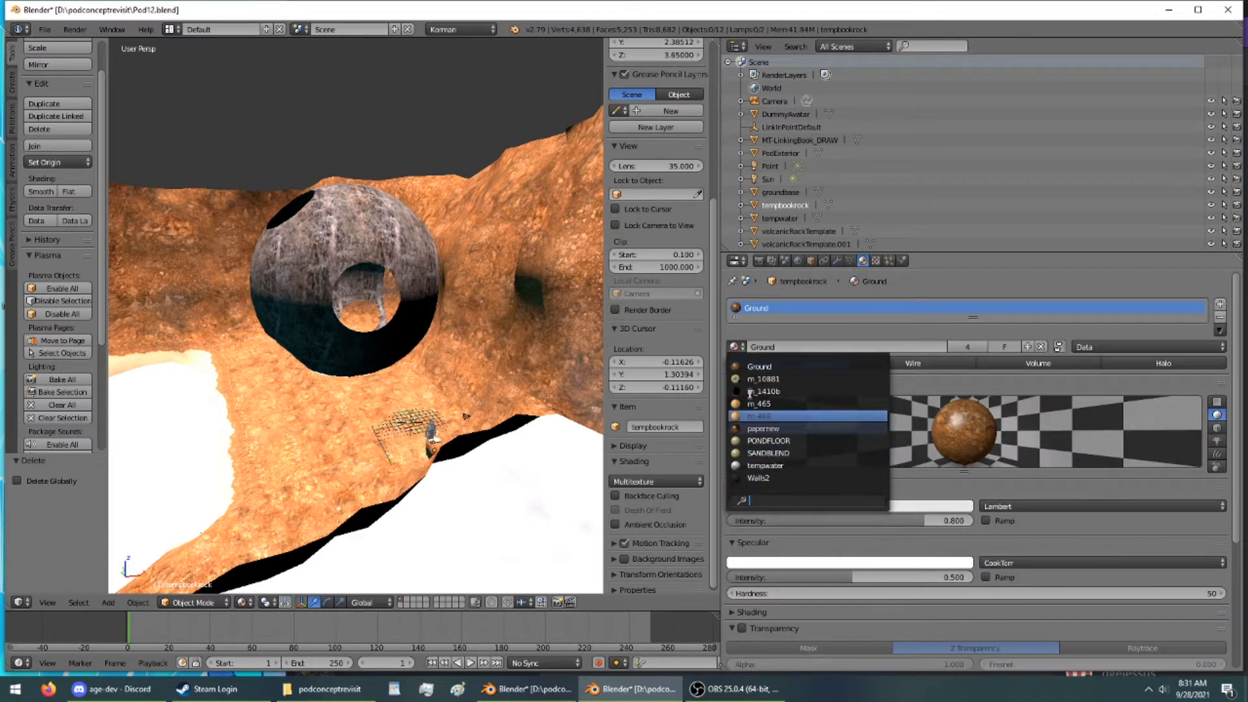
key(Up)
key(Up)
key(Up)
key(Up)
key(Up)
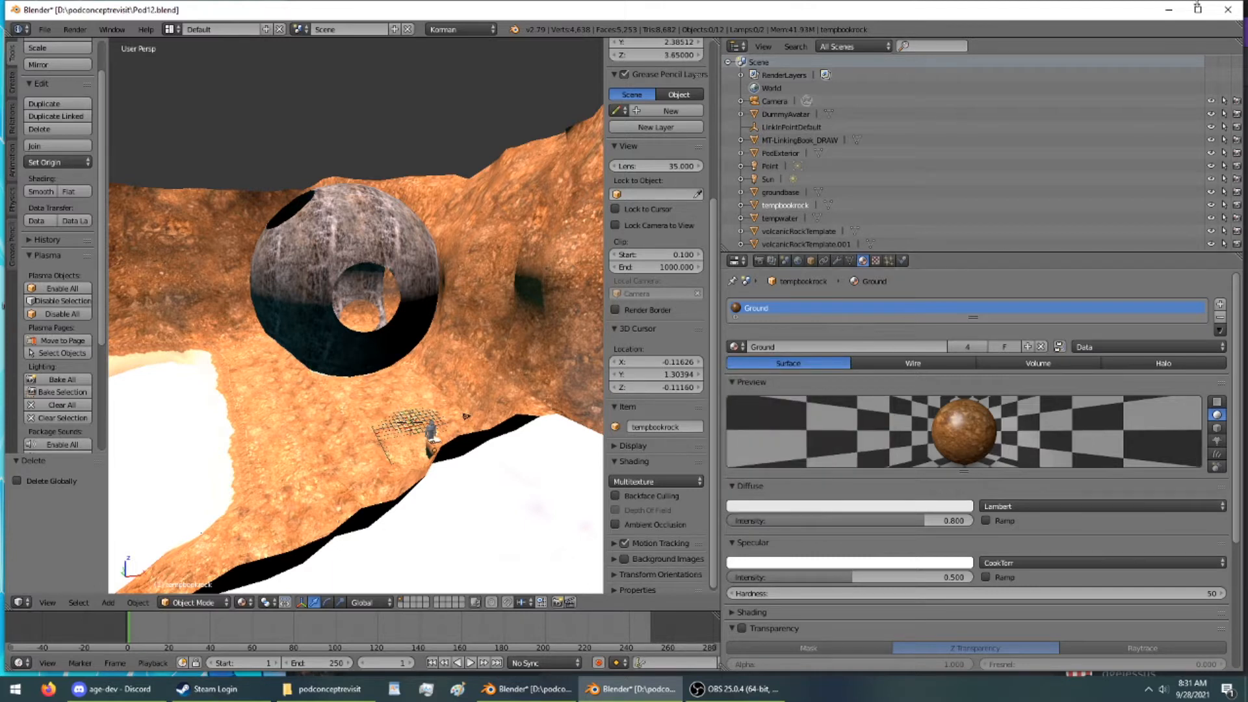
Quit the Pod12.blend session without saving its changes
click(1228, 8)
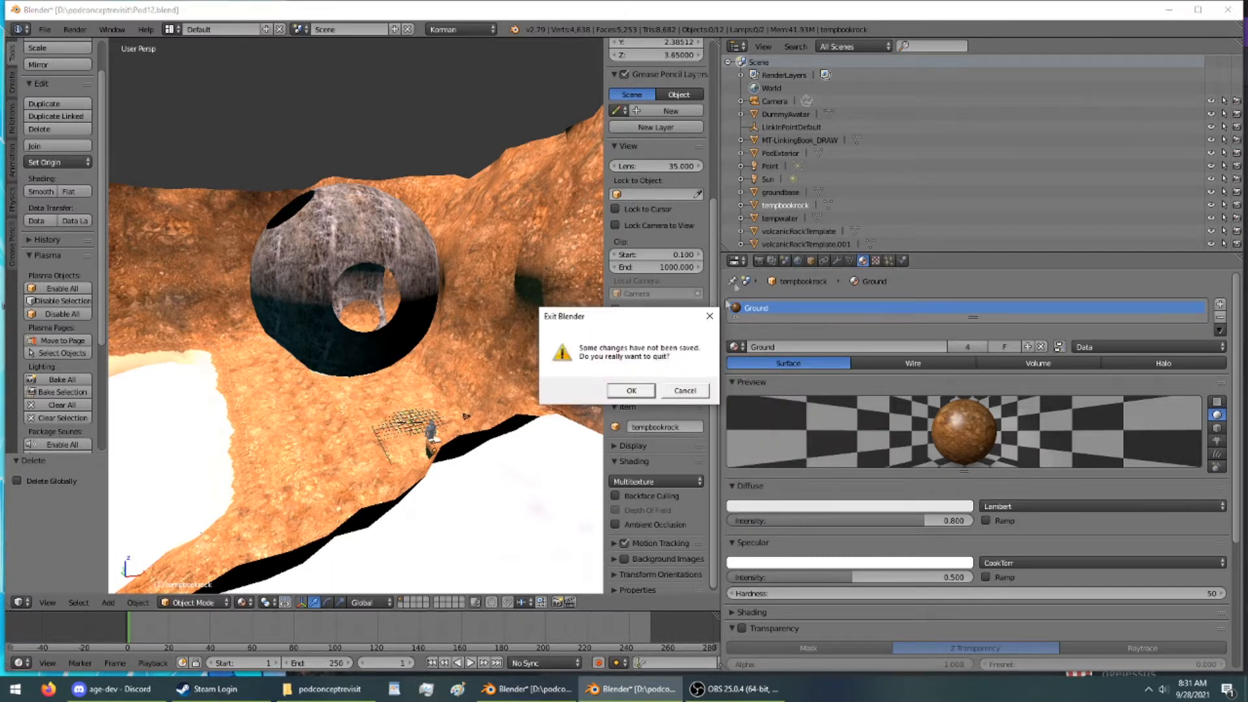
click(645, 392)
Move the SandscritMeshBody01 object about 200 units along Y and about -166 units along X in the new scene
middle_drag(531, 275, 528, 240)
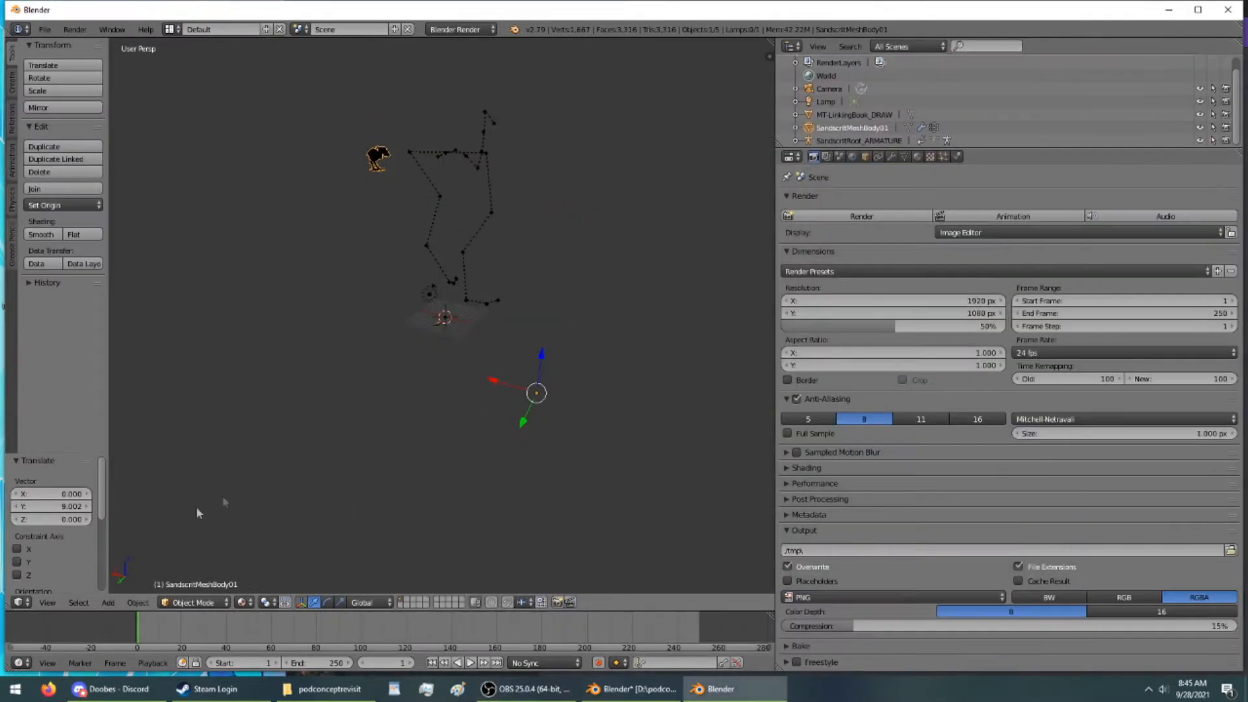
middle_drag(365, 412, 417, 429)
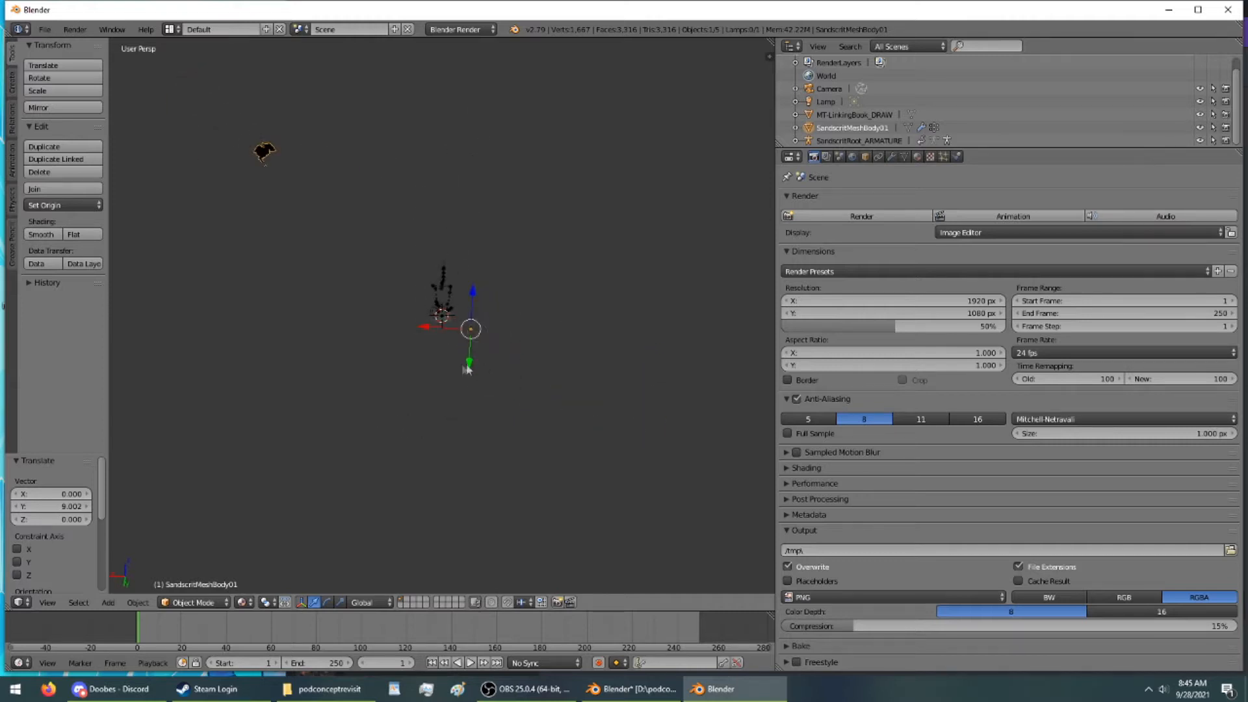
drag(470, 369, 502, 450)
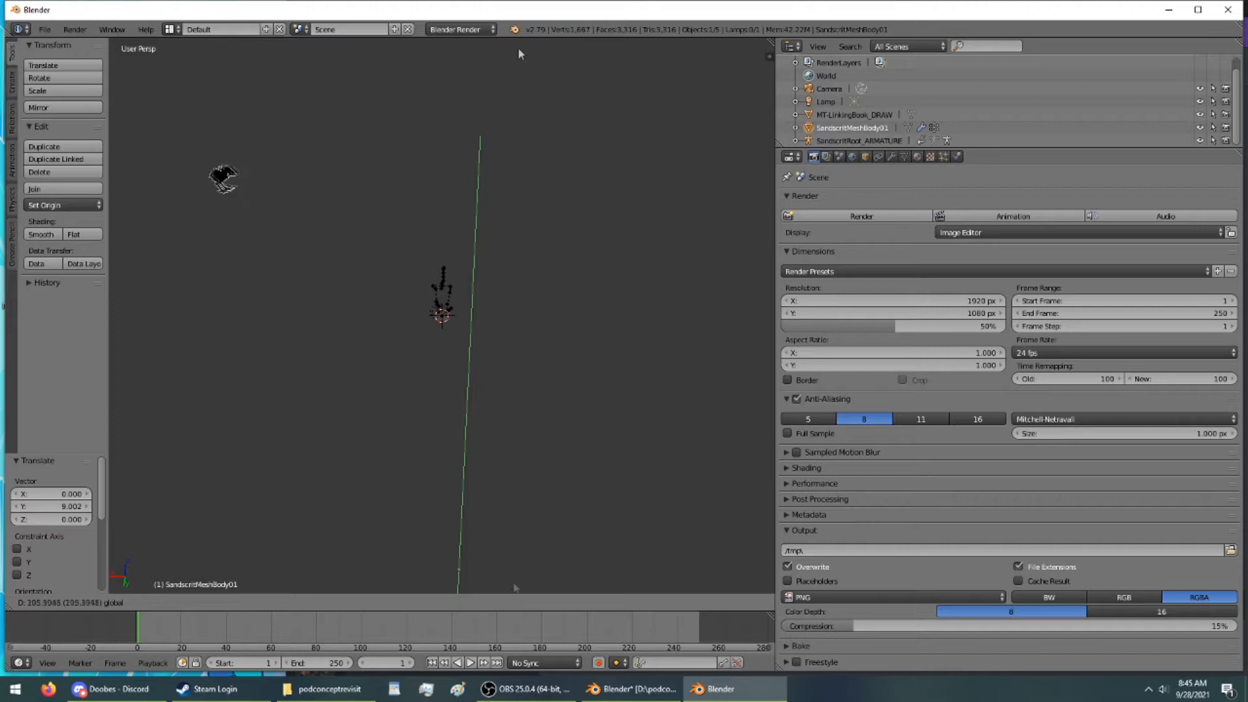
drag(577, 569, 577, 59)
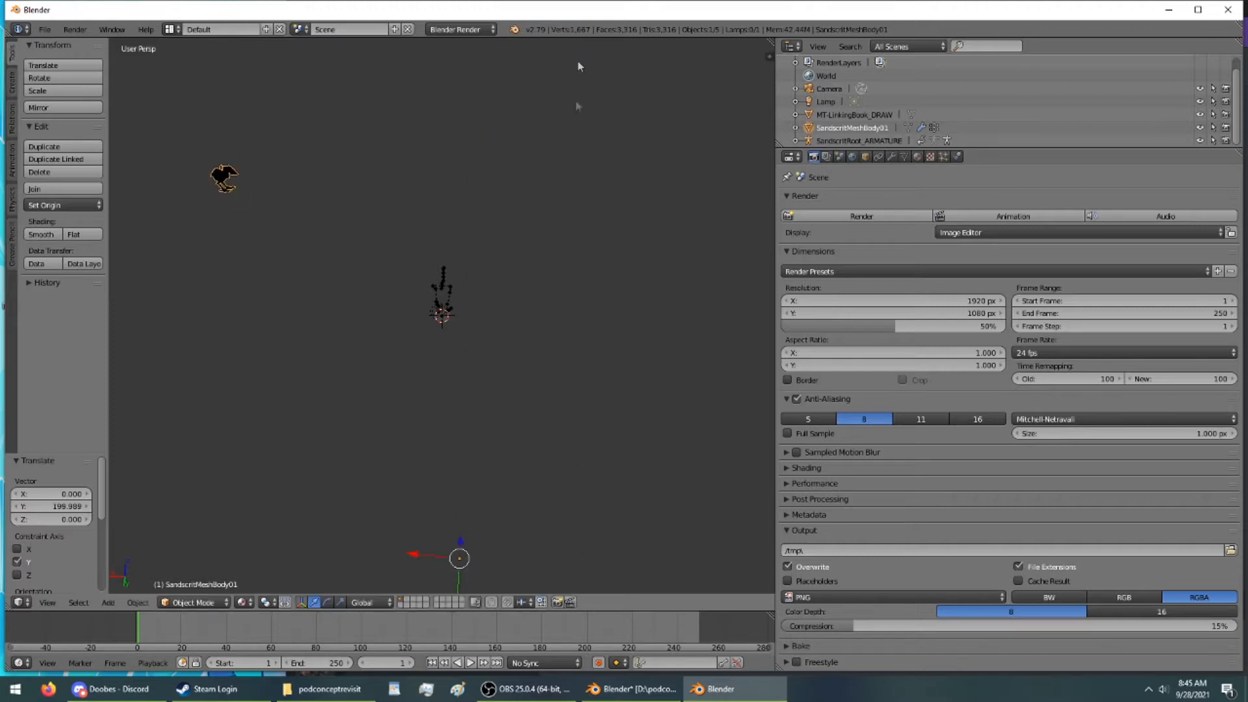
drag(437, 495, 551, 512)
drag(658, 520, 659, 520)
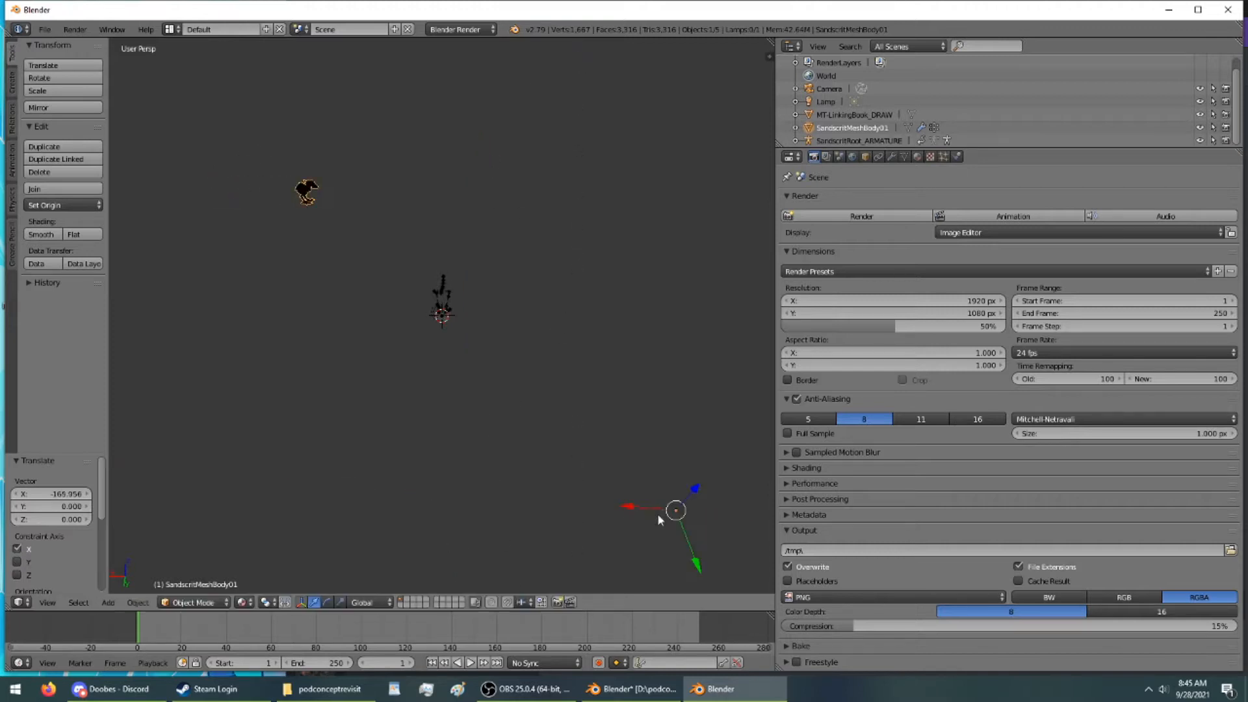
Turn the upper header area into a 3D View and put SandscritMeshBody01 into Edit Mode
click(22, 29)
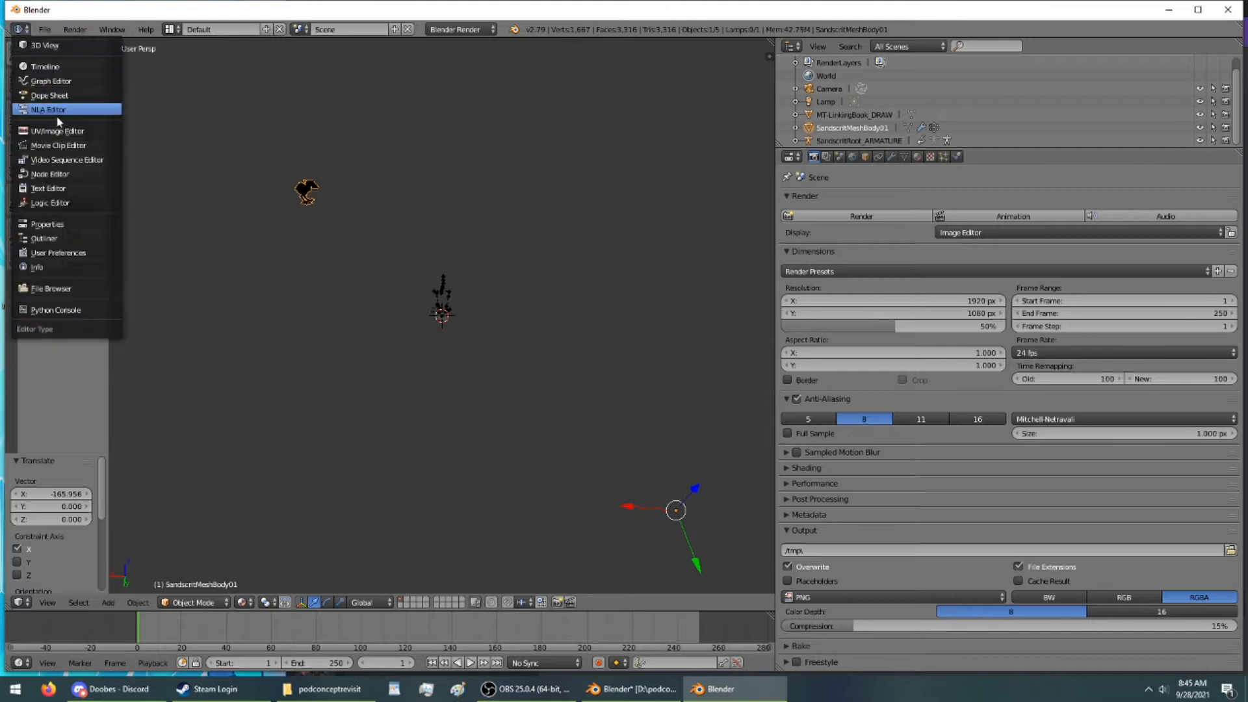
click(43, 46)
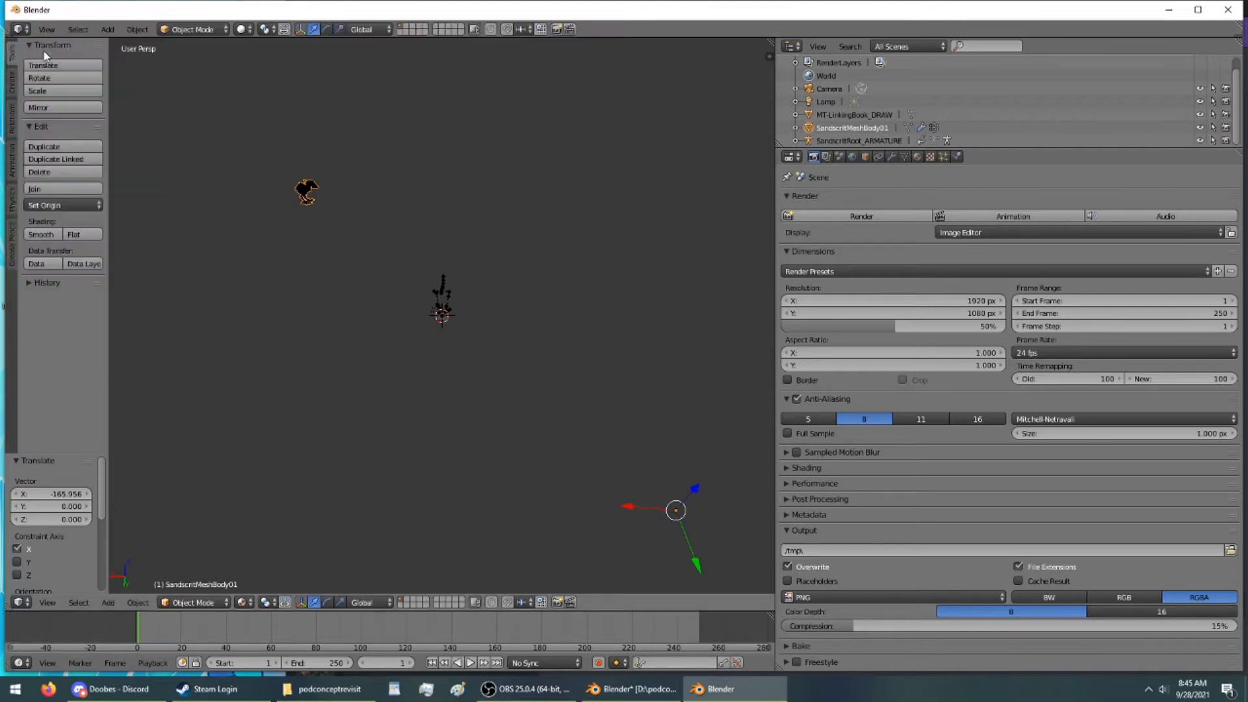
click(190, 30)
click(193, 59)
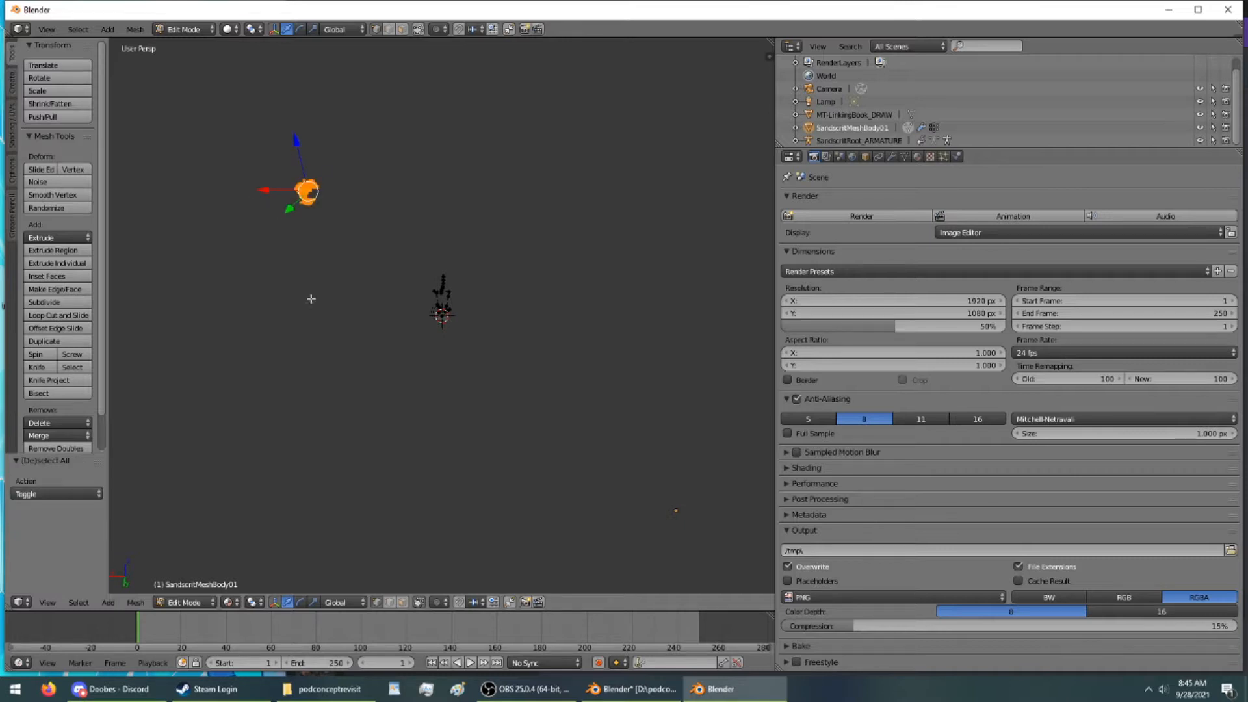
Move all of the sandscrit's vertices along the axes, starting with about 546 units in Y, to bring the body beside the armature
drag(291, 208, 280, 449)
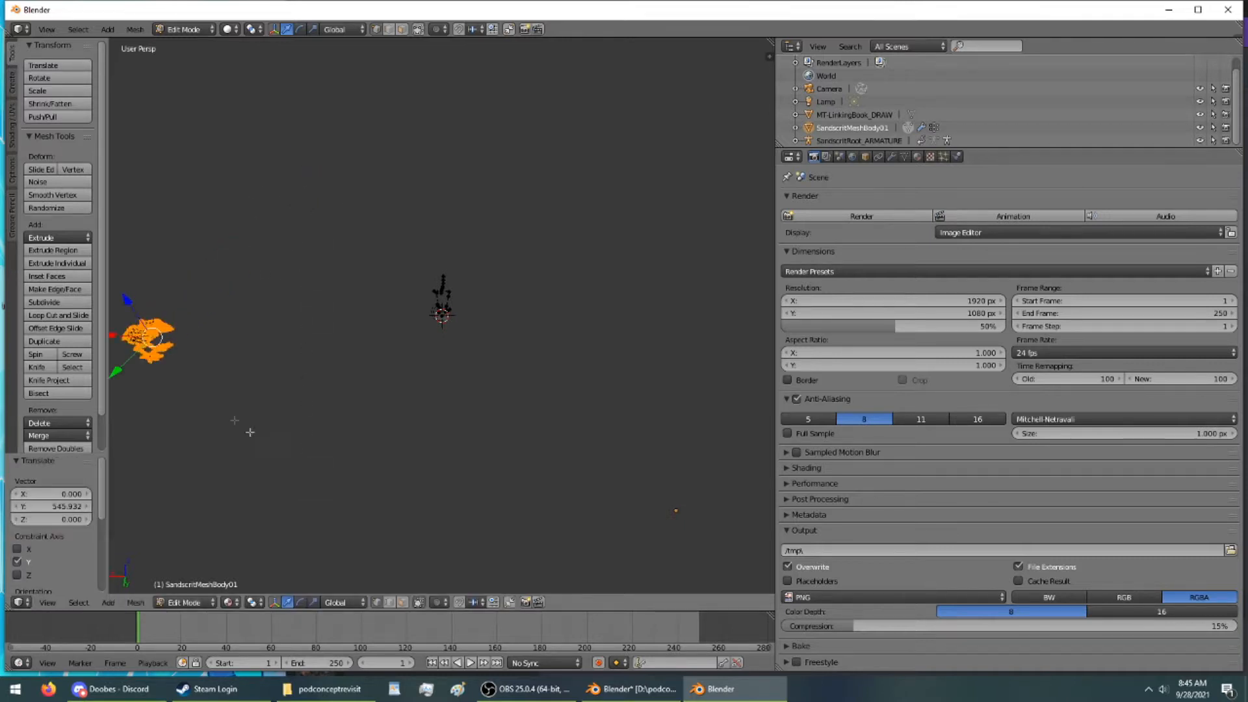
drag(113, 334, 702, 508)
mouse_move(693, 495)
middle_down()
mouse_move(687, 485)
mouse_move(709, 496)
middle_up()
drag(762, 502, 748, 390)
scroll(735, 373, down, 4)
drag(645, 319, 646, 278)
drag(599, 321, 517, 335)
drag(622, 325, 657, 358)
mouse_move(649, 353)
middle_down()
mouse_move(571, 324)
mouse_move(509, 270)
mouse_move(325, 321)
mouse_move(482, 293)
mouse_move(365, 278)
mouse_move(515, 293)
middle_up()
scroll(537, 295, up, 2)
Return to Object Mode and reposition the SandscritMeshBody01 object, including a move of about 219 units along X
click(227, 28)
click(172, 30)
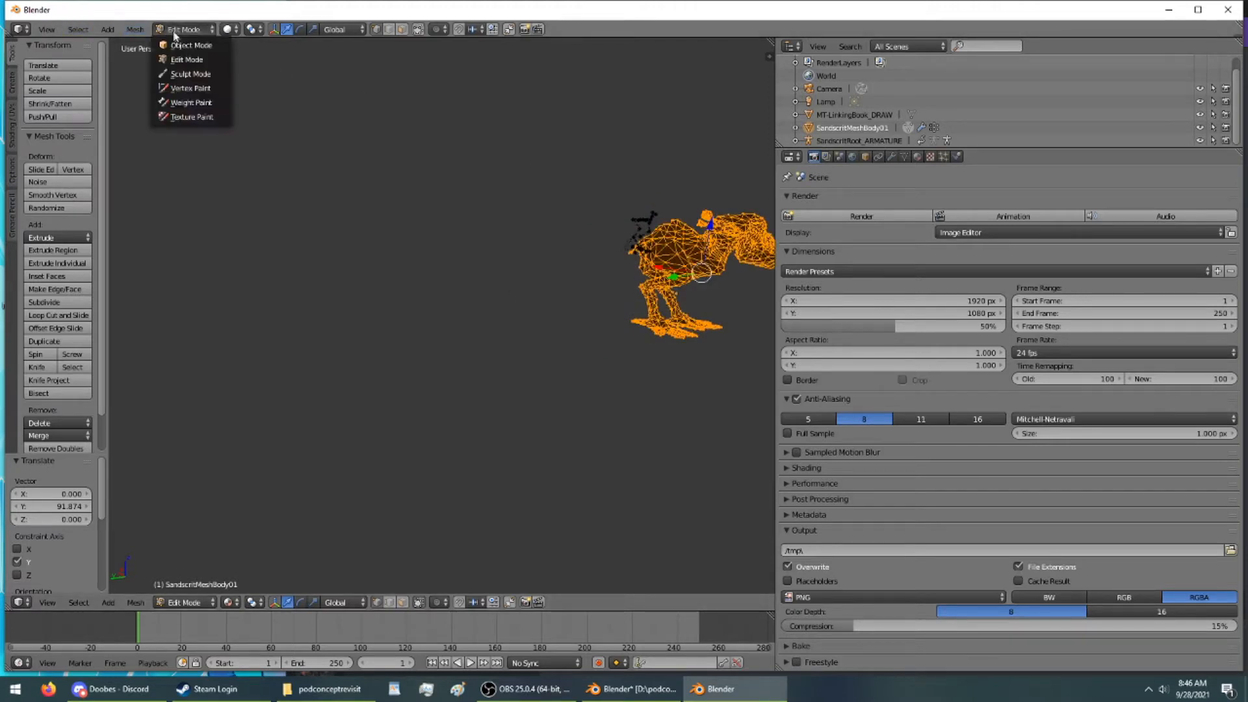
click(180, 44)
middle_drag(412, 153, 447, 250)
drag(466, 339, 670, 161)
drag(683, 210, 508, 78)
middle_drag(508, 78, 301, 121)
Delete the SandscritRoot_ARMATURE object from the scene
click(851, 140)
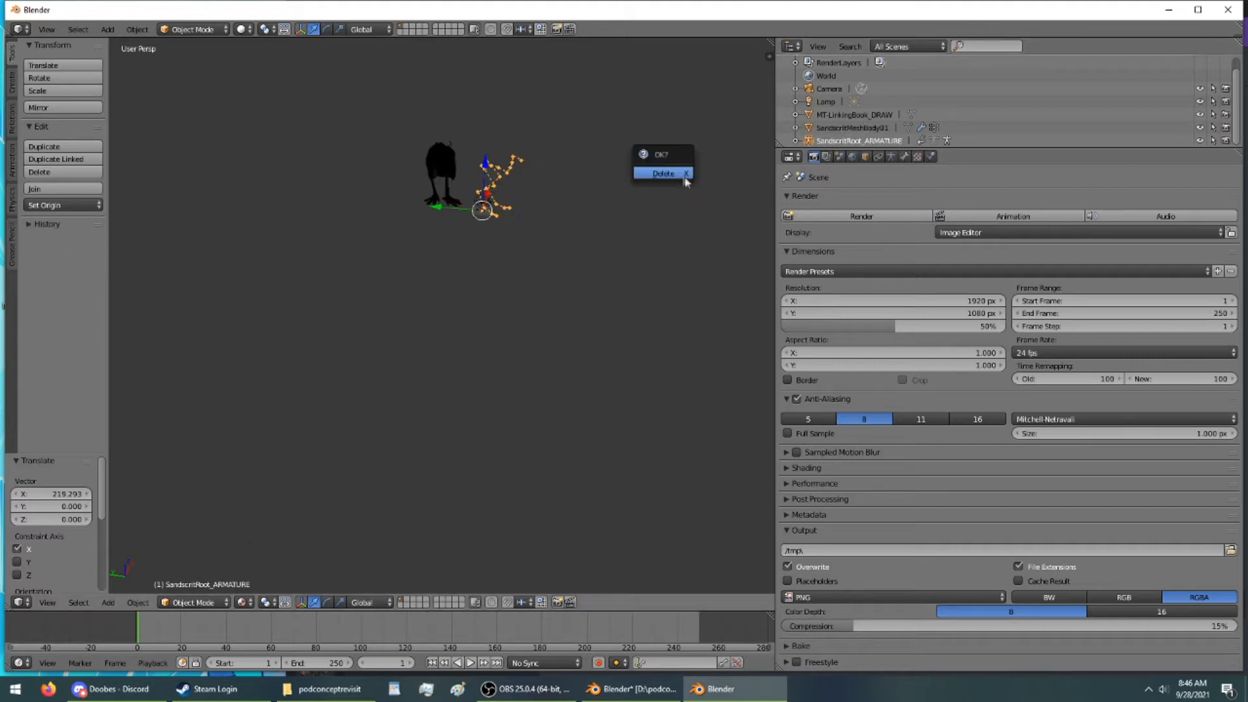
click(681, 174)
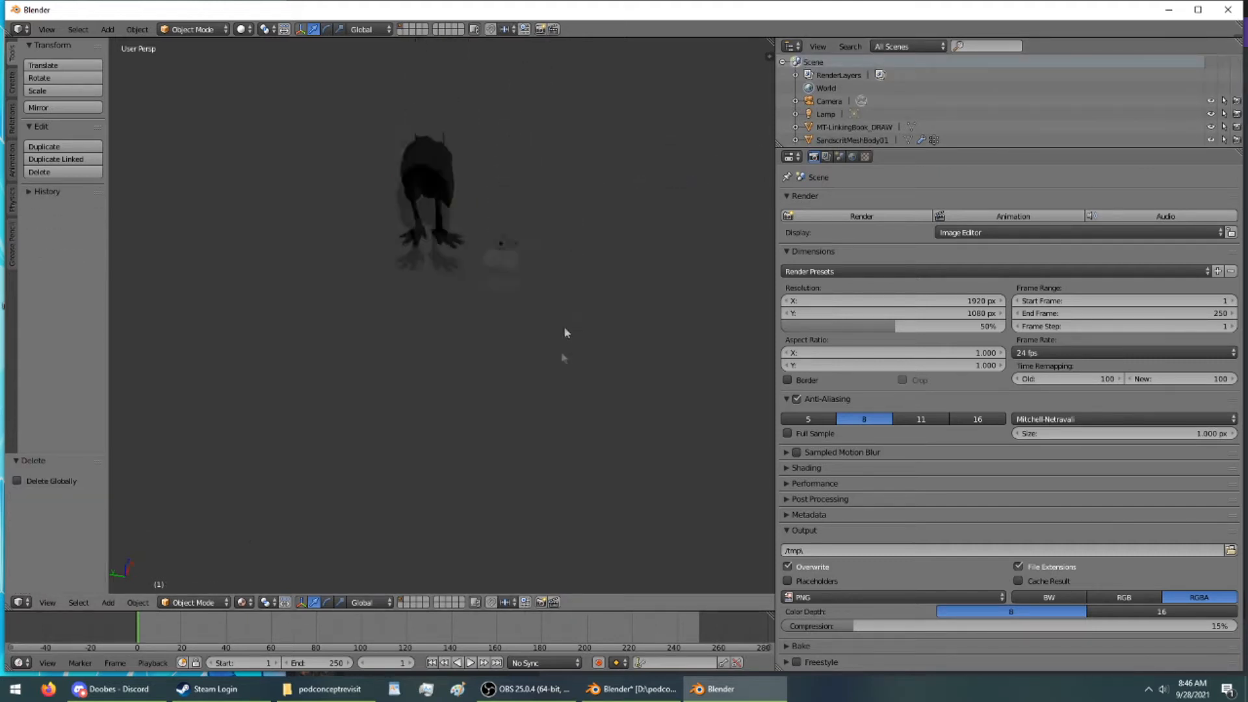
Move SandscritMeshBody01 along Y to the scene's centre and raise it about 4.2 units in Z to stand on the grid
right_click(449, 345)
key(g)
key(y)
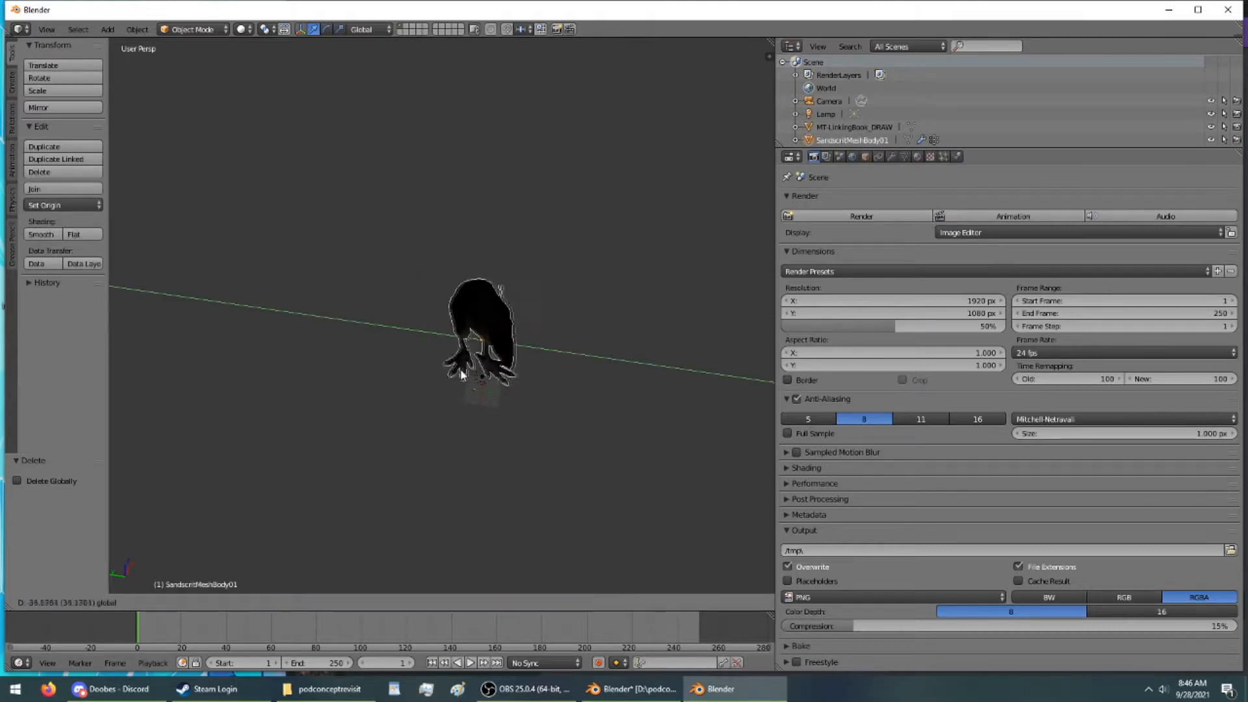
drag(459, 372, 475, 373)
middle_drag(484, 351, 349, 281)
drag(471, 317, 418, 278)
scroll(417, 277, up, 4)
middle_drag(418, 281, 473, 309)
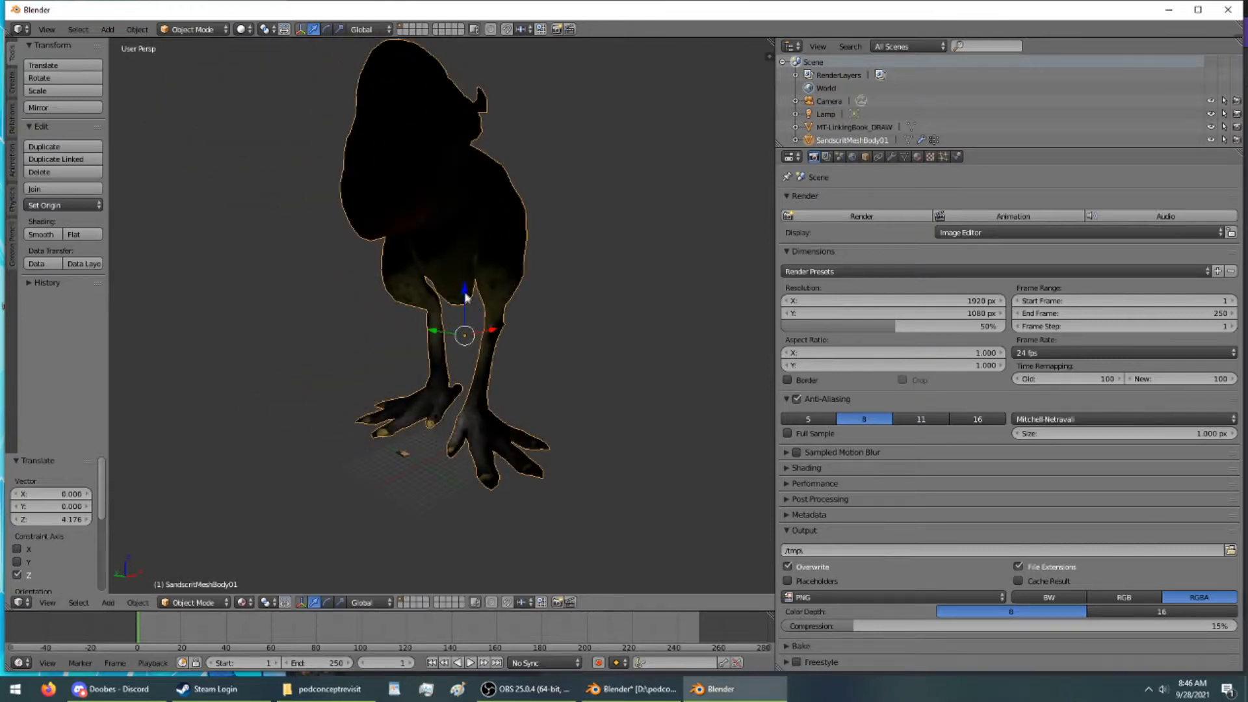
Turn the upper area back into the Info editor and save the scene as sandscrit-mesh.blend in D:\podconceptrevisit
click(25, 32)
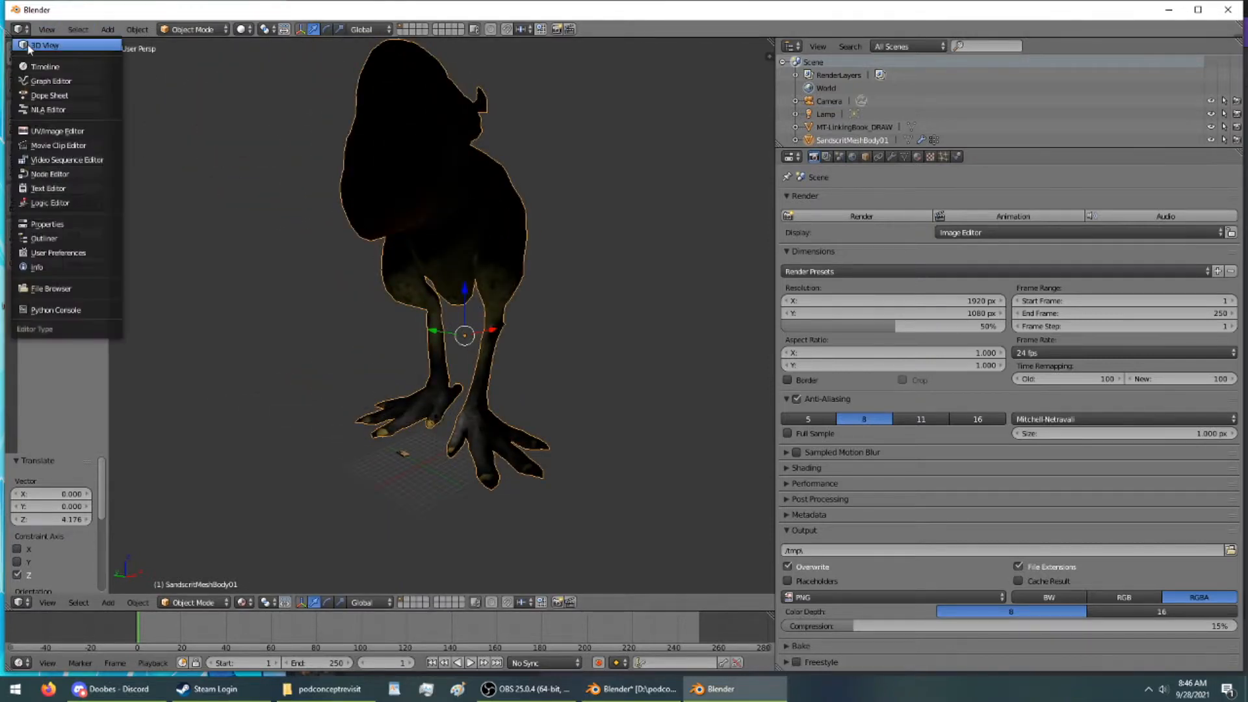
click(72, 266)
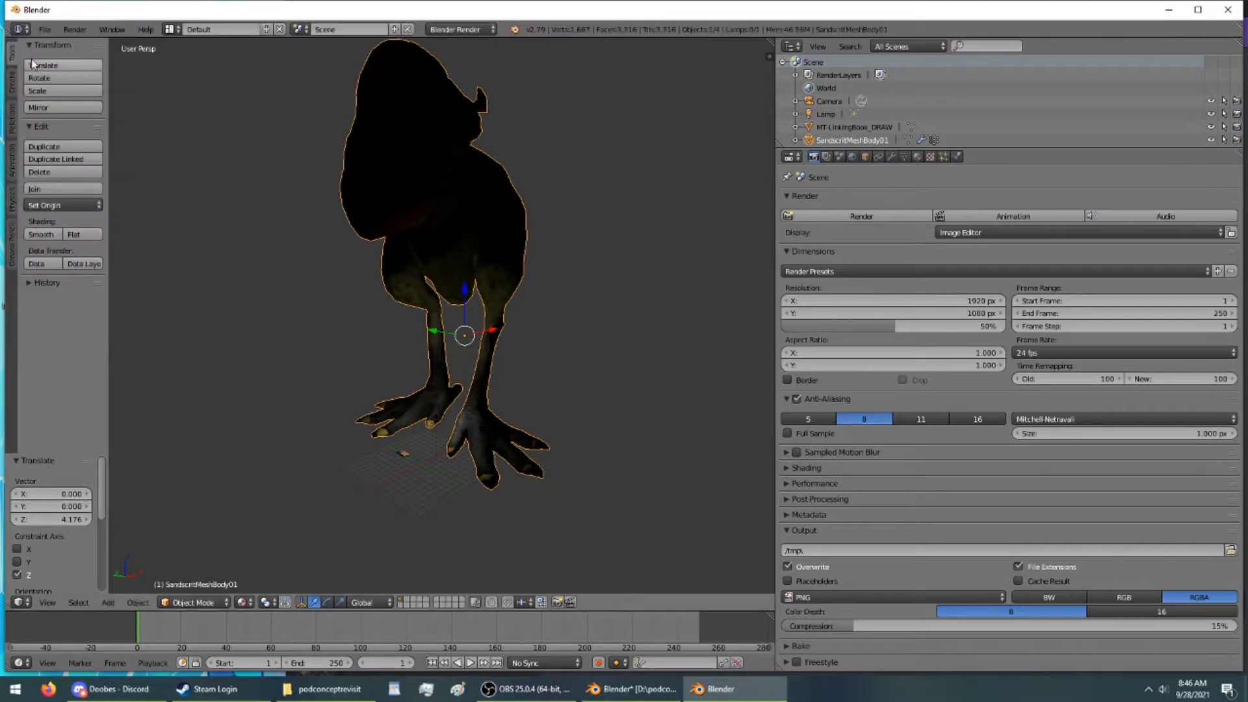
click(44, 29)
click(73, 141)
click(199, 78)
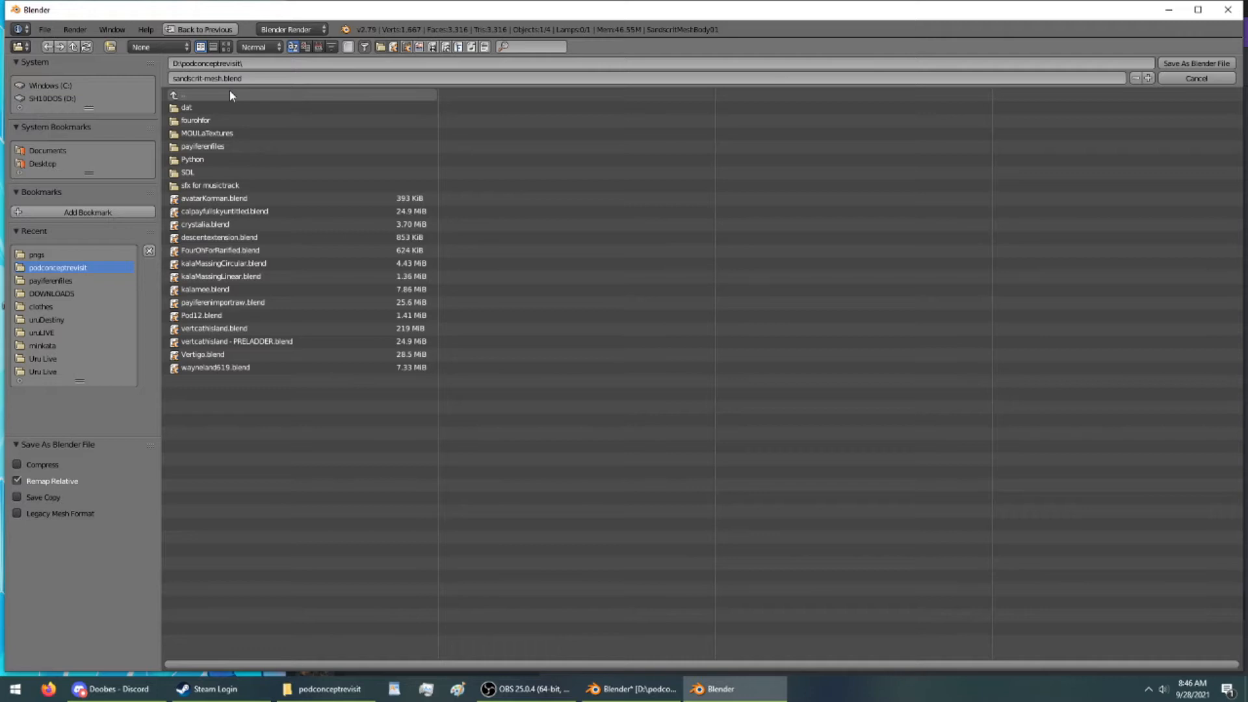
click(1202, 63)
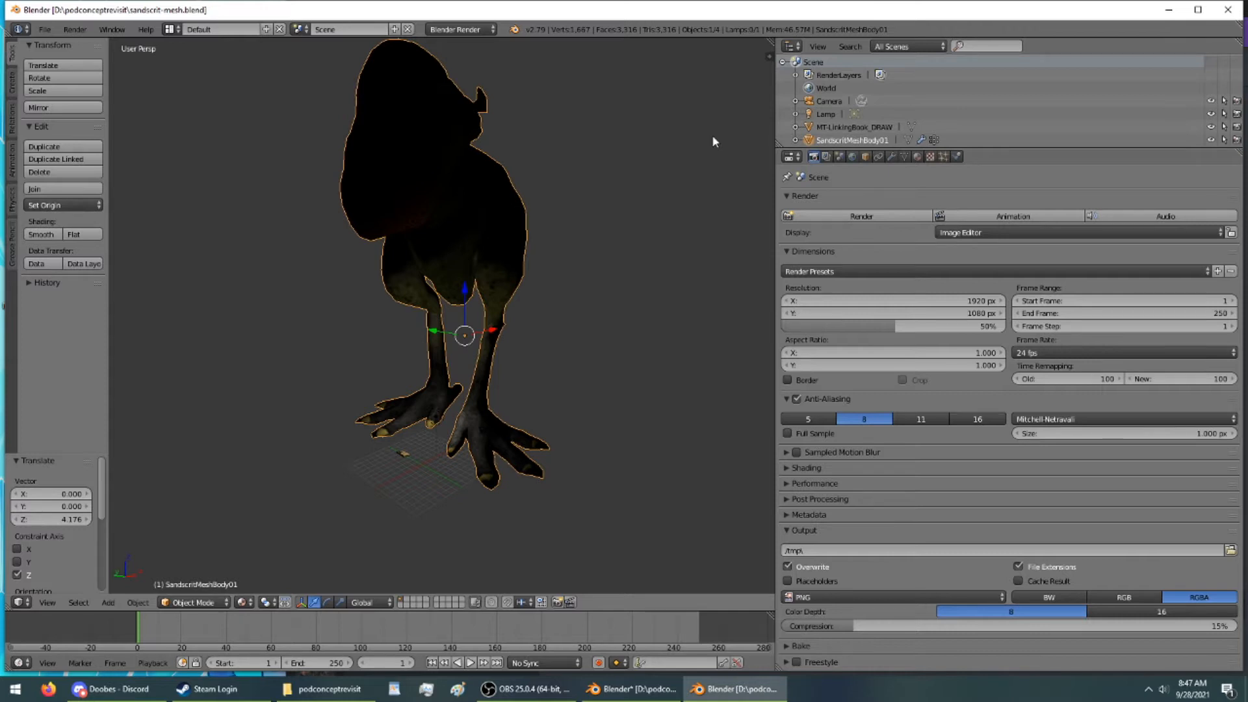
Close the sandscrit file's window and isolate MT-BookPodiumBase in local view in calpayfullskyuntitled.blend
click(1227, 9)
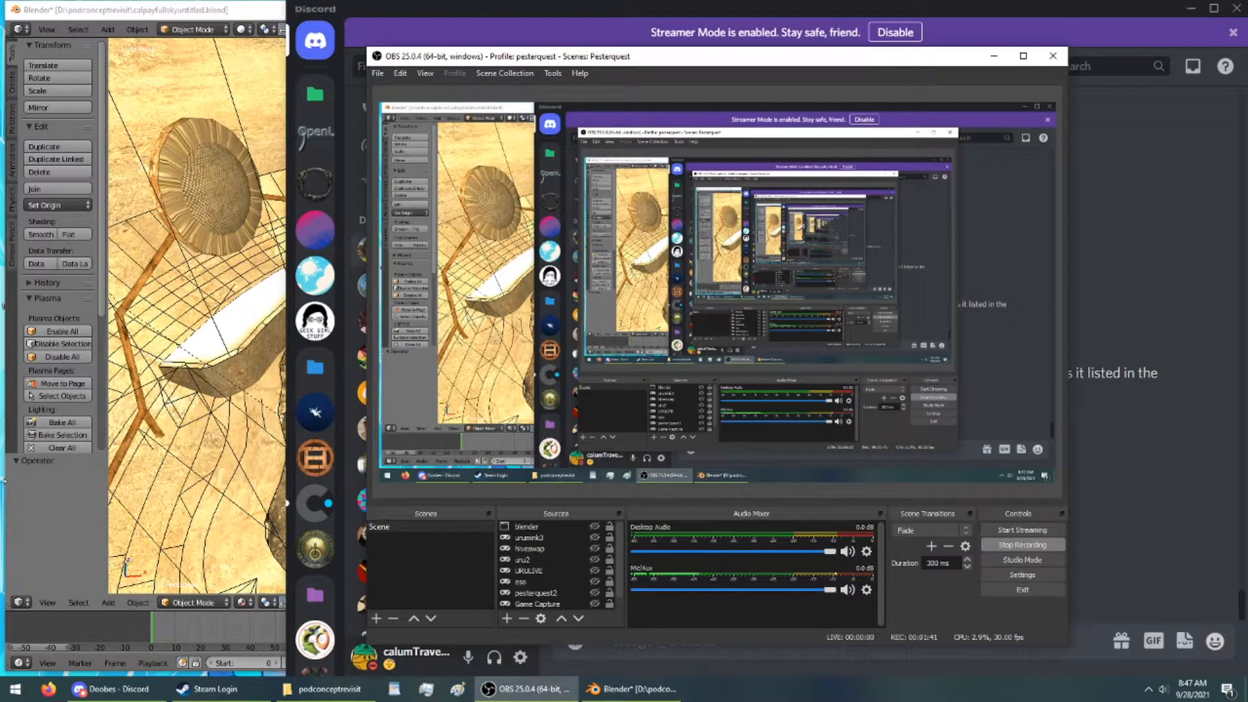
click(35, 507)
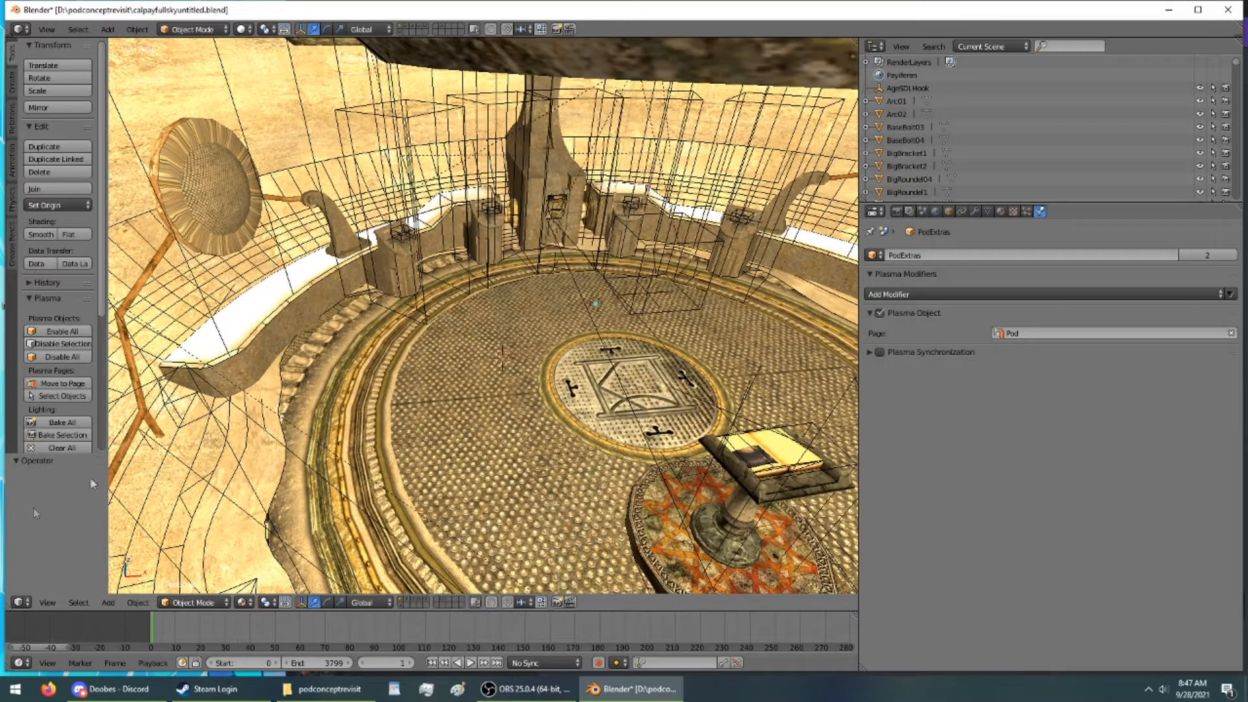
right_click(743, 489)
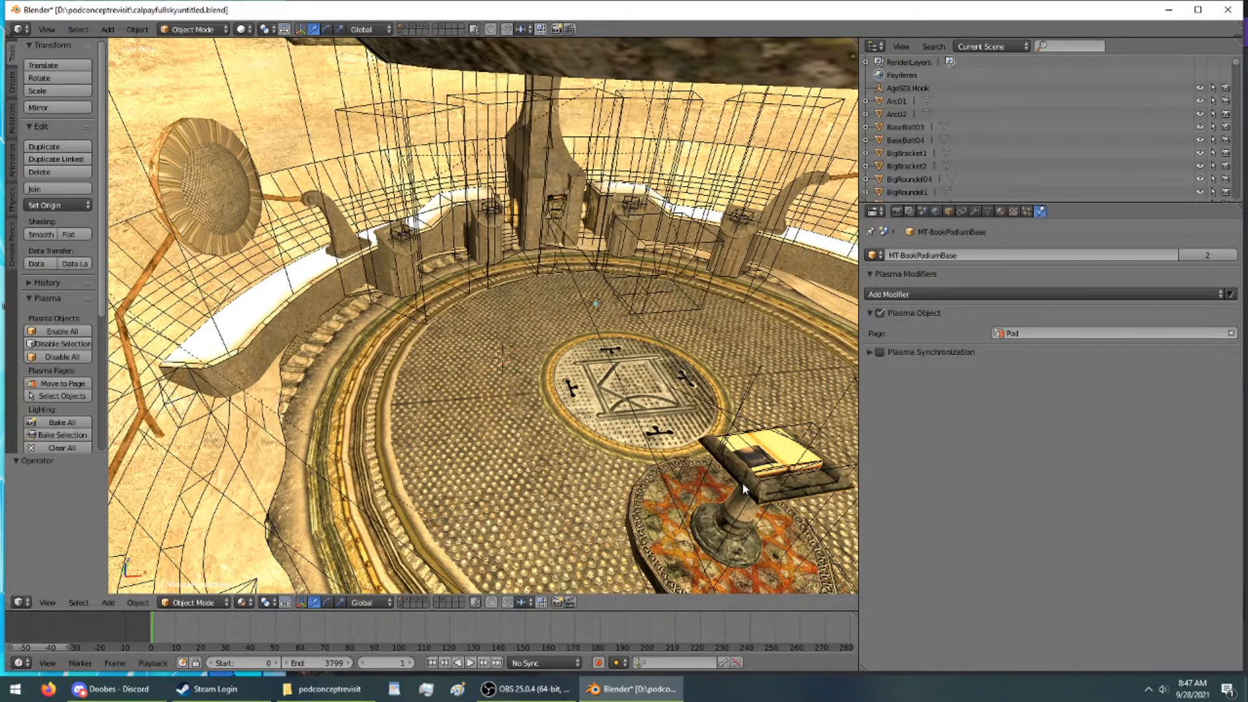
key(KP_Divide)
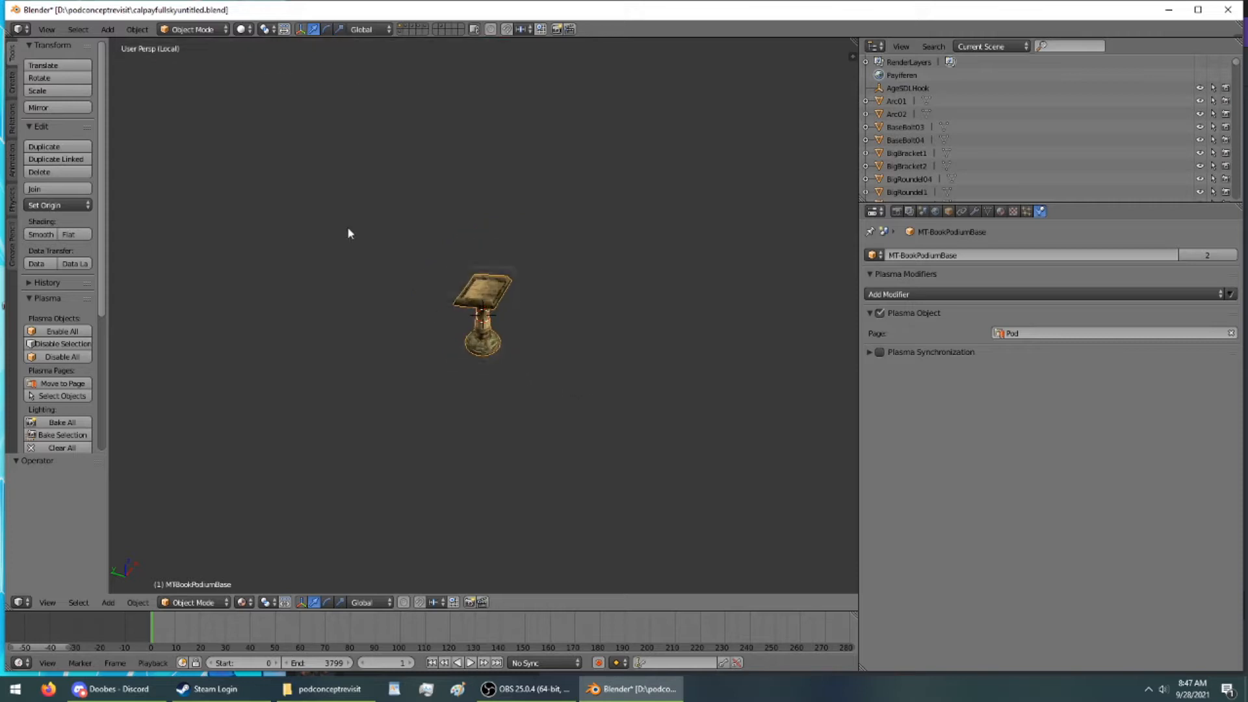
Enter Edit Mode on the book podium, select all its vertices and raise them about 13.5 units in Z
scroll(348, 228, down, 6)
scroll(348, 229, up, 4)
middle_drag(359, 227, 292, 143)
click(193, 29)
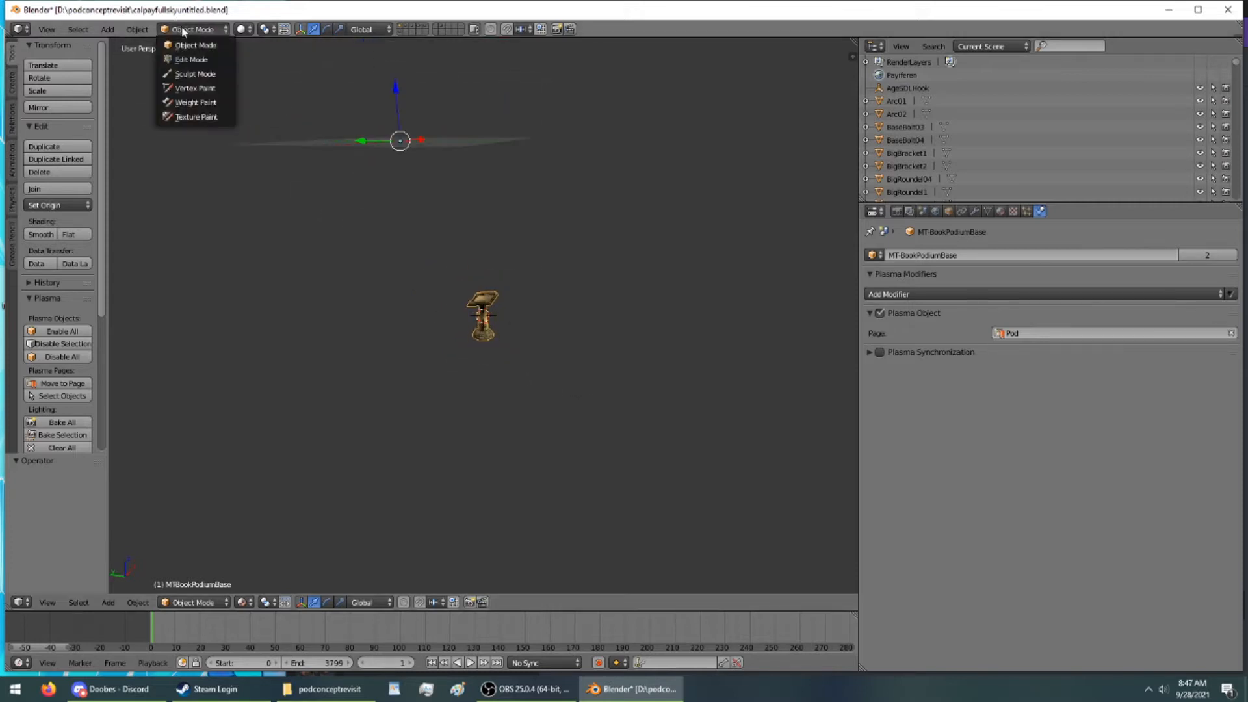
click(196, 59)
key(a)
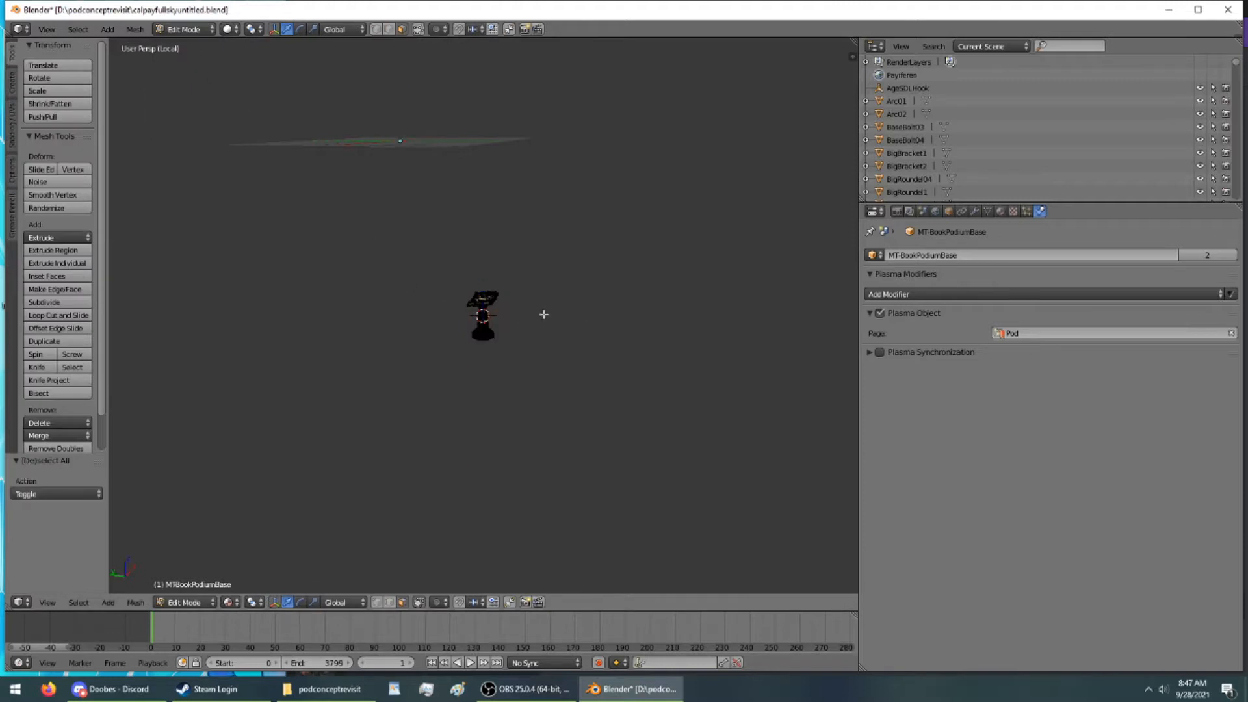
key(a)
drag(480, 280, 473, 104)
scroll(479, 140, up, 1)
scroll(476, 140, down, 1)
shift+middle_drag(466, 139, 536, 287)
scroll(488, 324, up, 4)
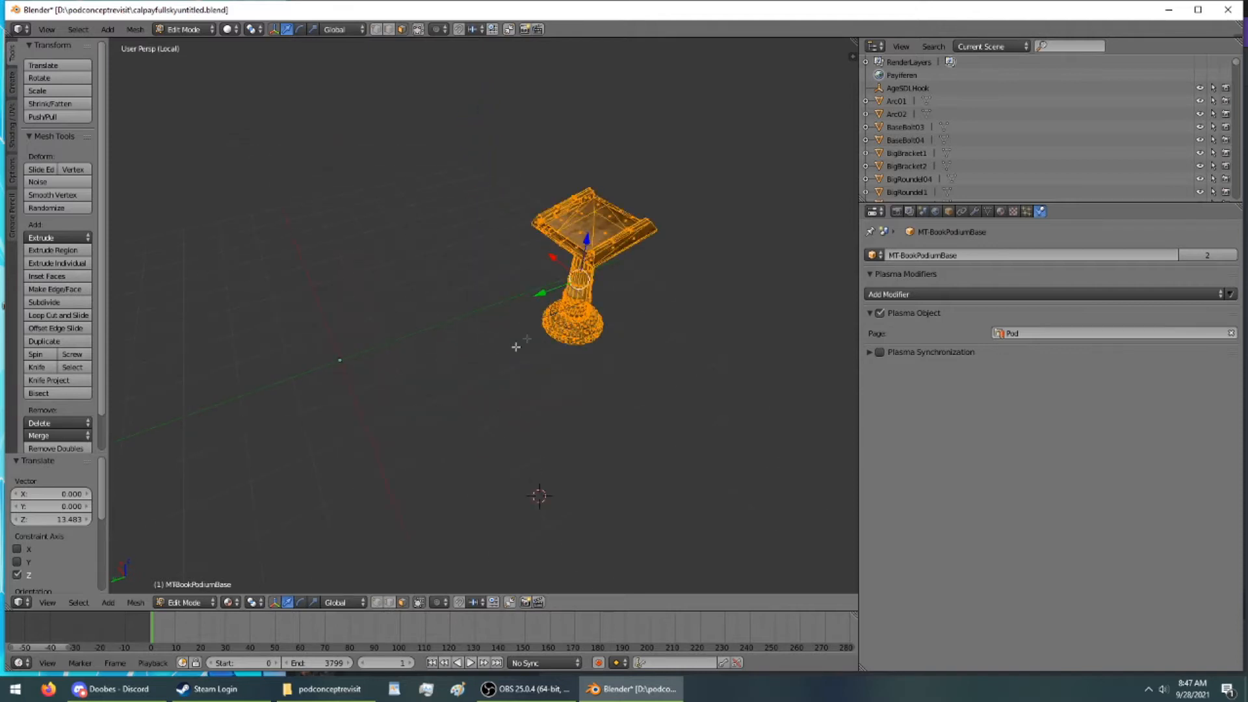
Shift all the podium's vertices along X and Y onto the object's origin, finishing with about -0.26 units in Y
drag(548, 292, 289, 318)
middle_drag(289, 318, 423, 297)
drag(567, 262, 567, 264)
middle_drag(567, 265, 336, 206)
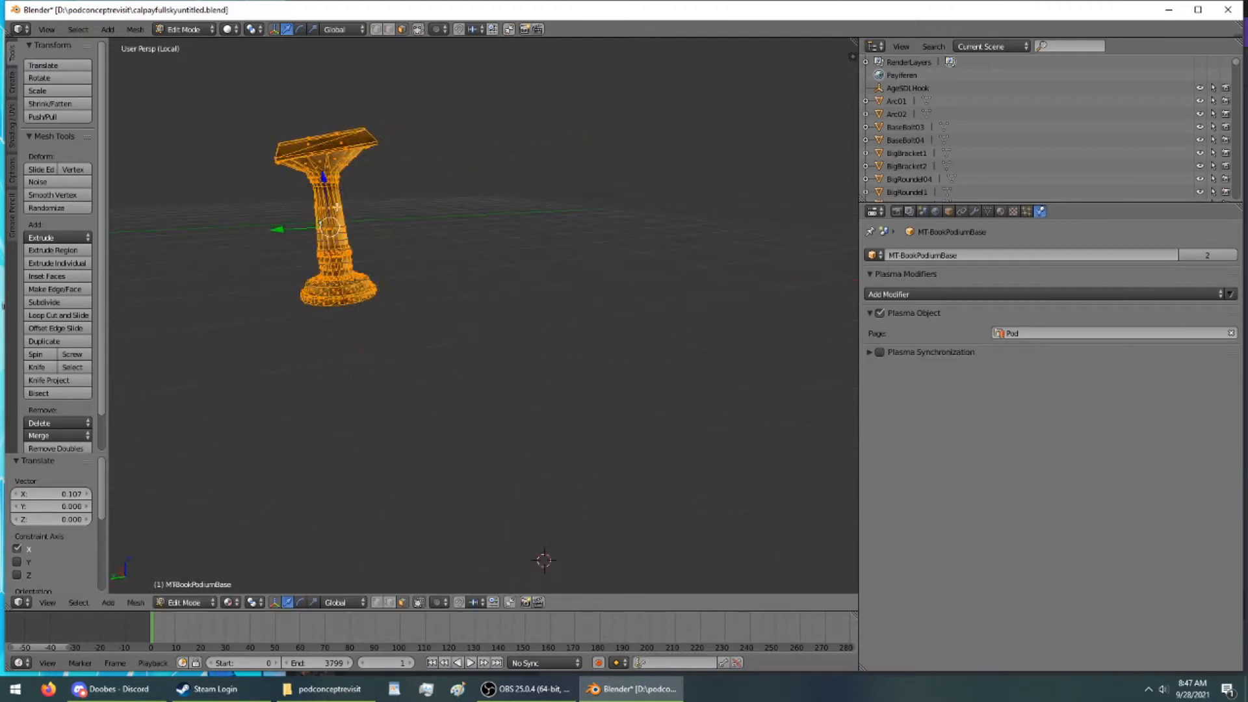
drag(323, 199, 288, 211)
middle_drag(288, 211, 367, 229)
drag(534, 284, 526, 294)
middle_drag(526, 293, 631, 303)
drag(707, 295, 690, 289)
drag(756, 312, 739, 299)
middle_drag(739, 299, 463, 194)
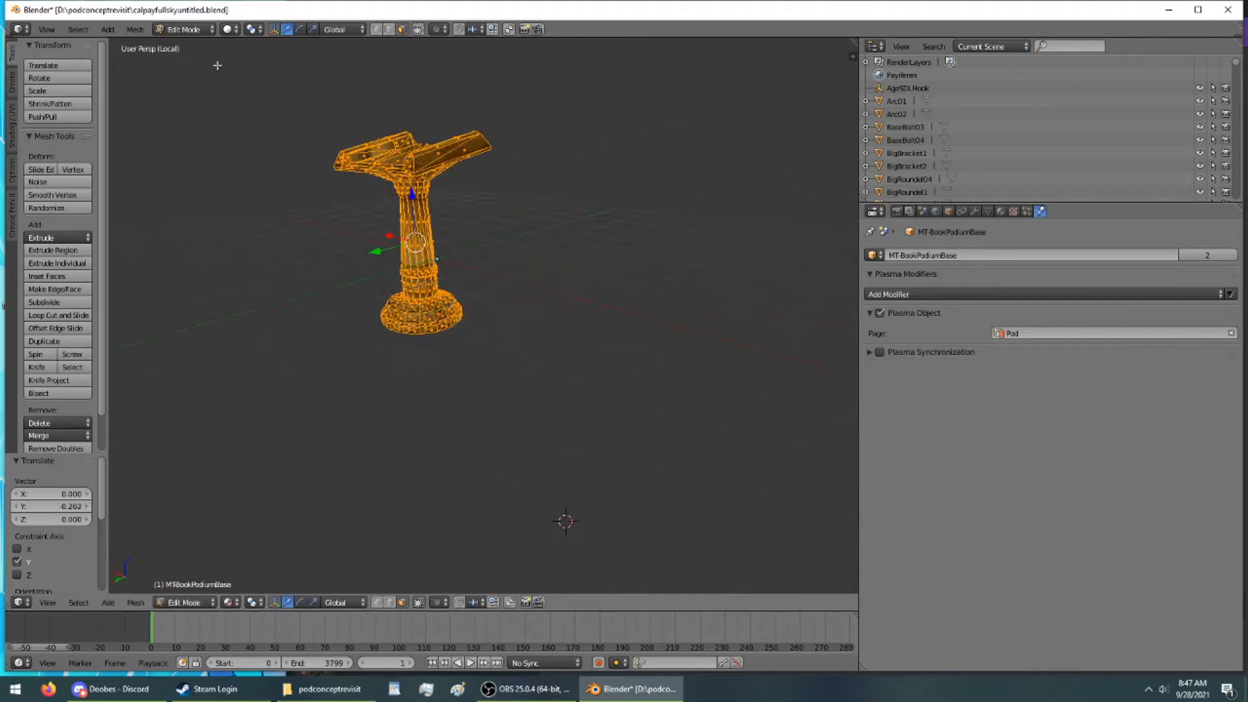
Return the podium to Object Mode, inspect it in isolation and leave local view
click(185, 30)
click(220, 45)
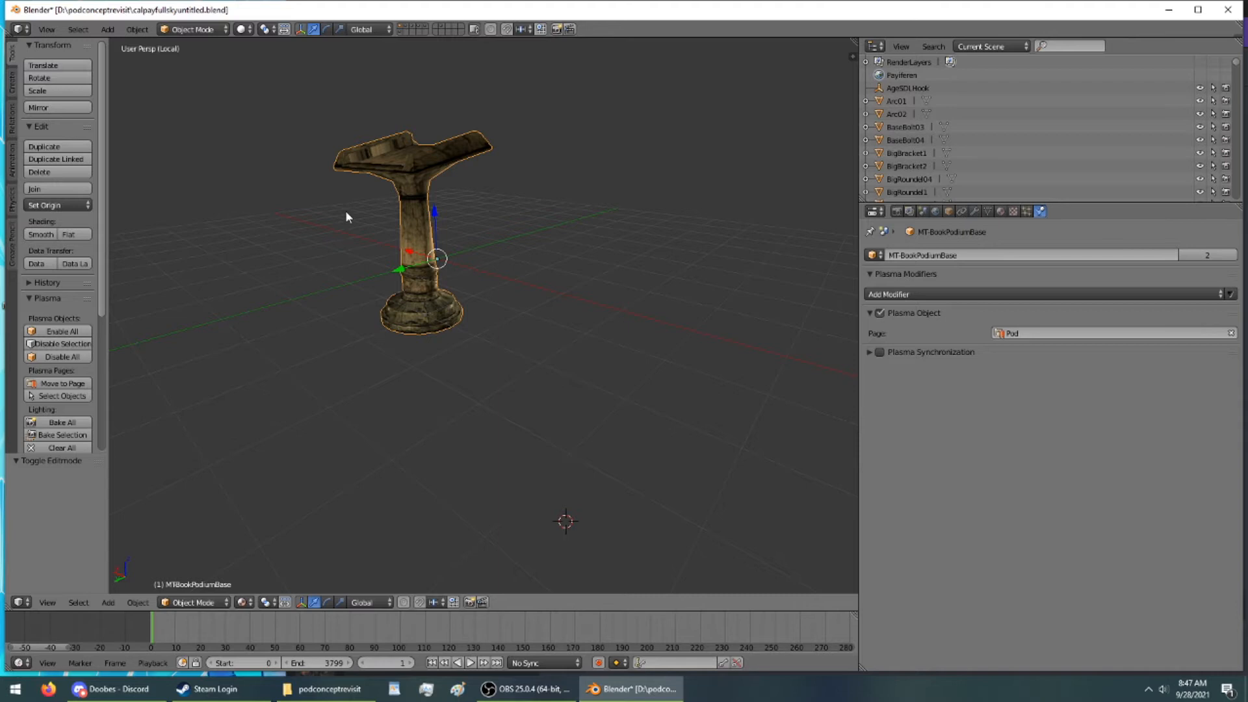
key(KP_Divide)
key(KP_Divide)
middle_drag(347, 212, 611, 183)
key(KP_Divide)
key(KP_Divide)
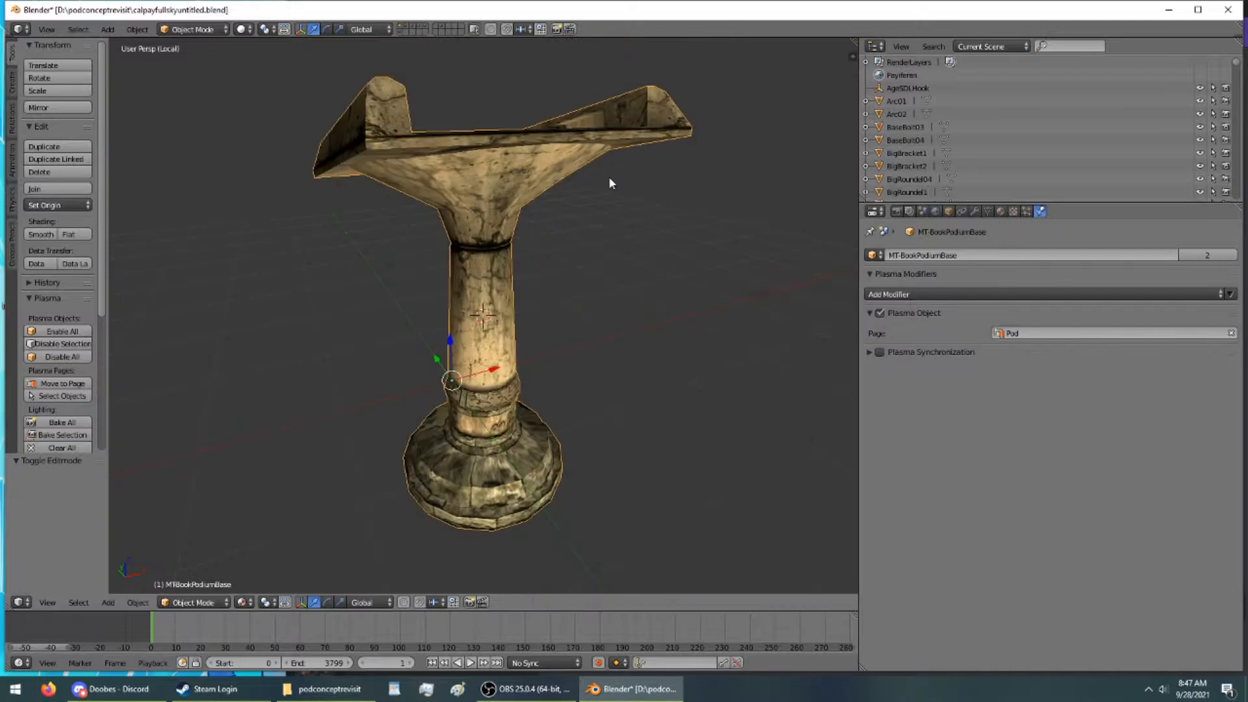
key(KP_Divide)
Isolate MT-PodiumPlatform_DRAW in local view and select all its vertices in Edit Mode
right_click(739, 440)
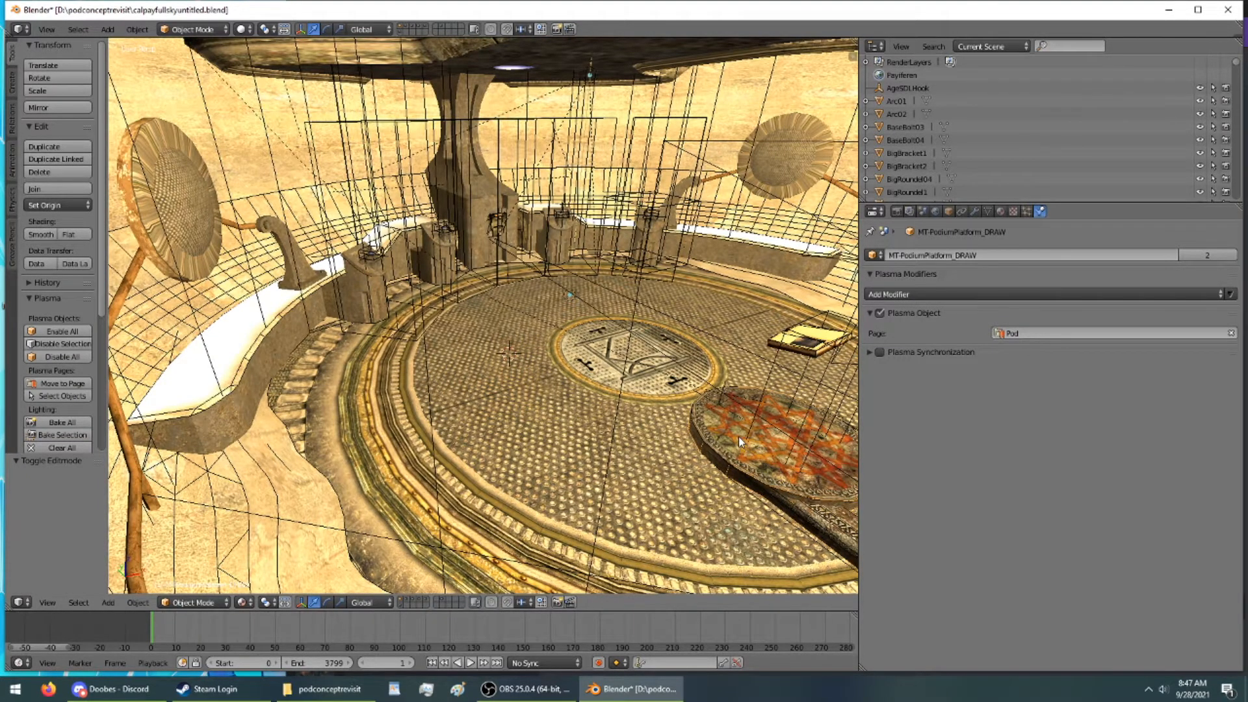
key(KP_Divide)
click(225, 34)
click(193, 47)
scroll(326, 198, down, 5)
scroll(326, 197, down, 3)
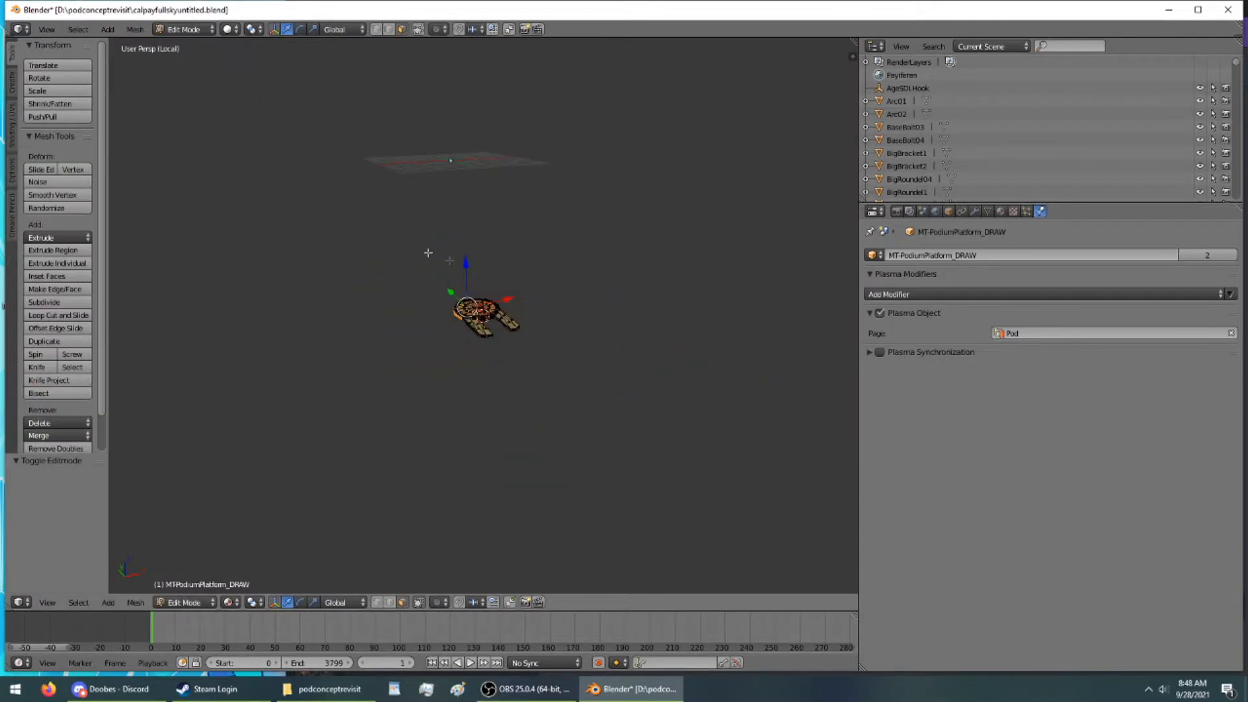
key(a)
Move all the platform's vertices up and sideways onto the object's origin, including about 6.6 units along Y
drag(479, 270, 477, 138)
middle_drag(479, 139, 745, 217)
drag(464, 303, 465, 398)
middle_drag(465, 398, 362, 299)
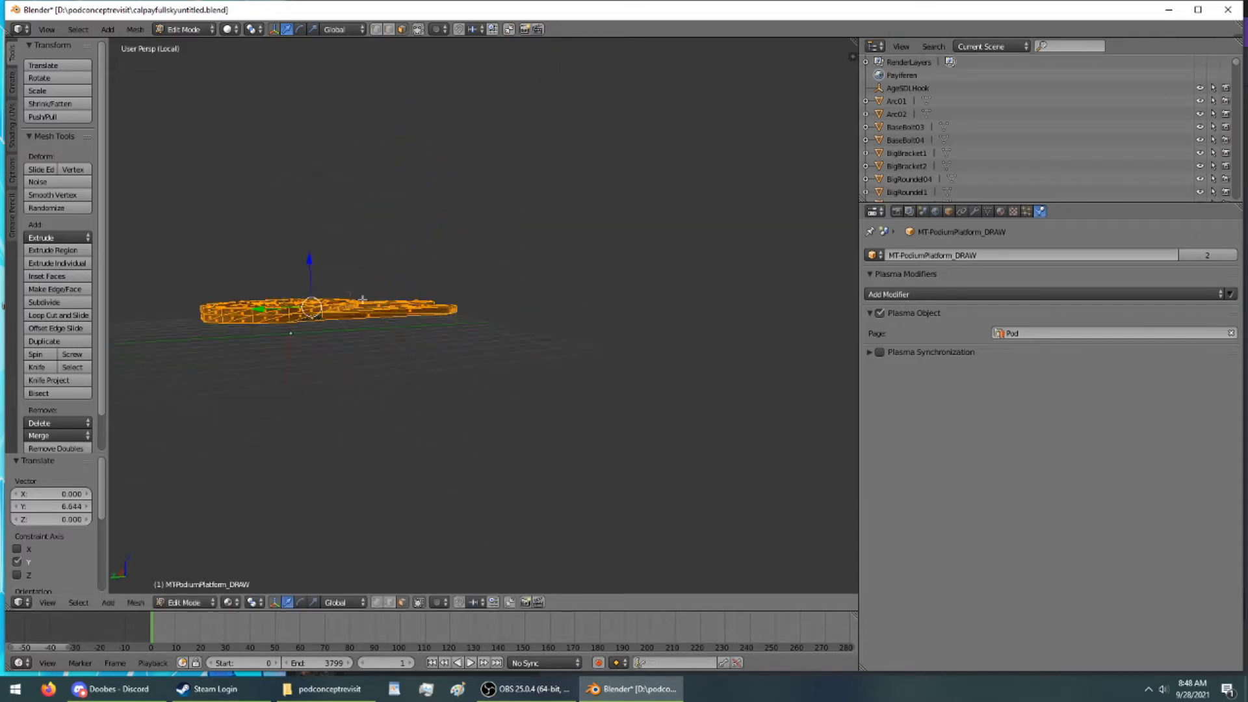
drag(261, 309, 244, 306)
drag(292, 274, 294, 298)
Return the platform to Object Mode, leave local view and save over calpayfullskyuntitled.blend
click(184, 29)
click(195, 50)
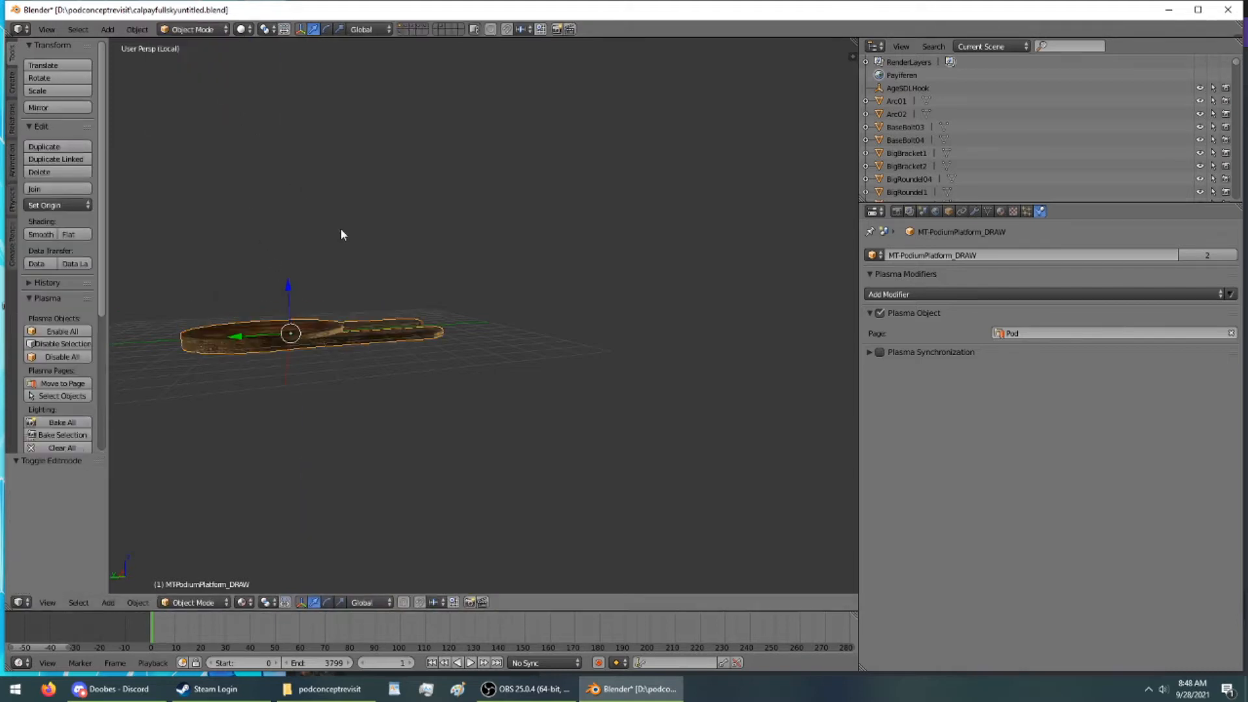
key(KP_Divide)
key(ctrl+s)
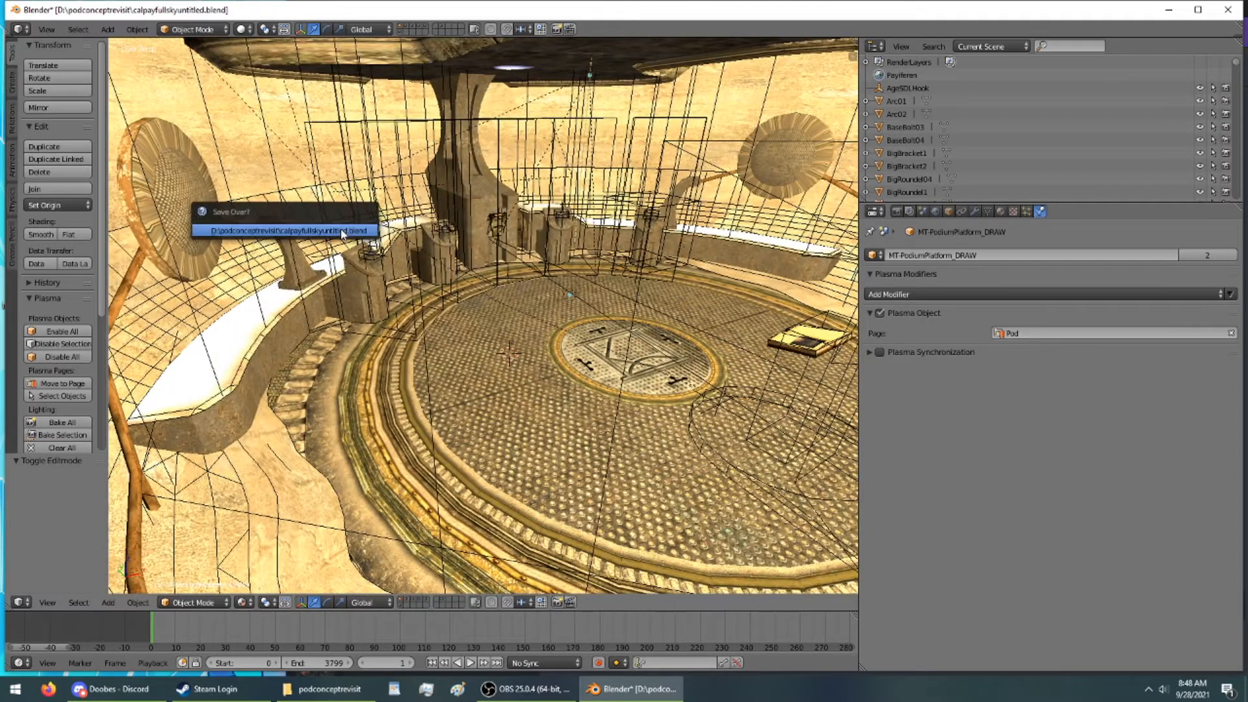
click(340, 229)
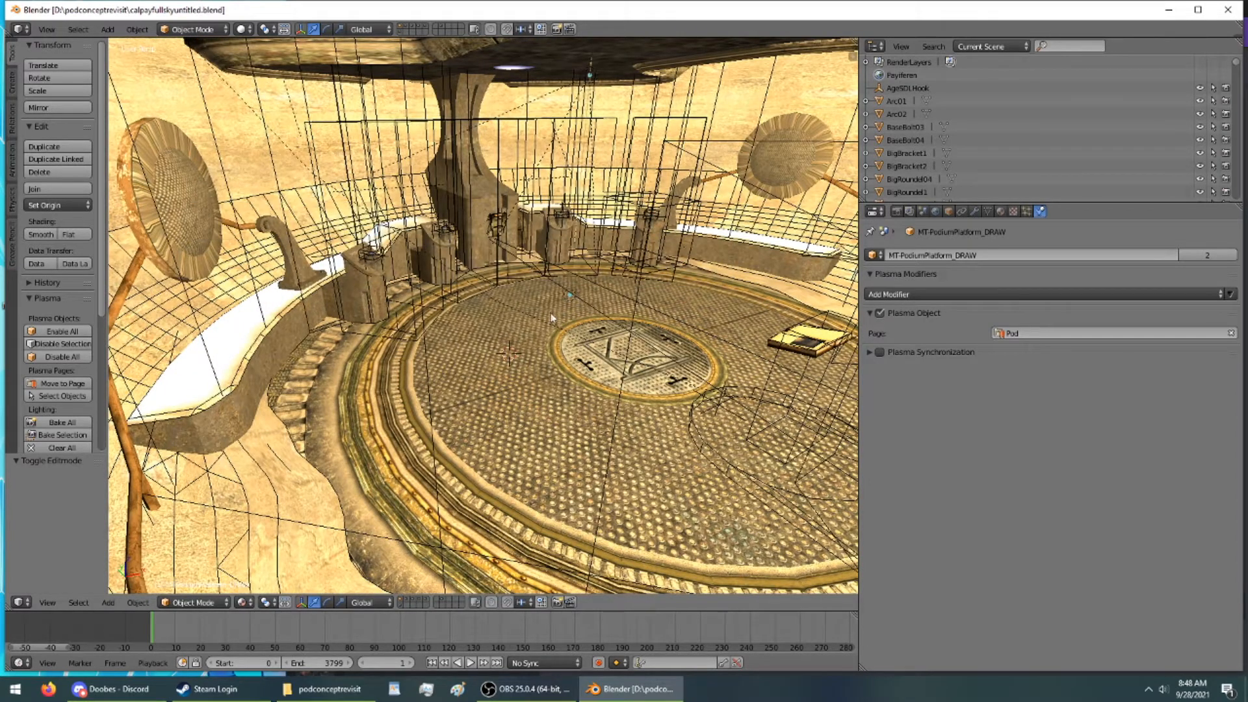
Isolate the PodExtras floor in local view and open its mesh in Edit Mode
right_click(564, 329)
right_click(548, 373)
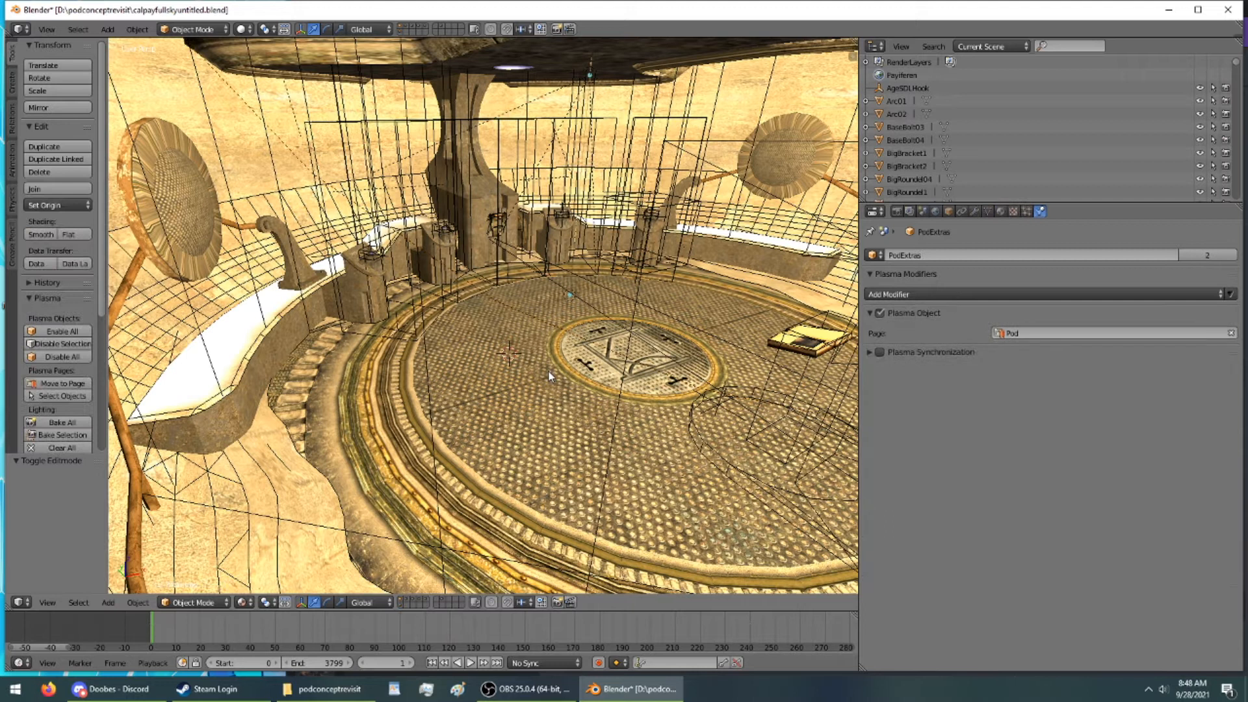
key(KP_Divide)
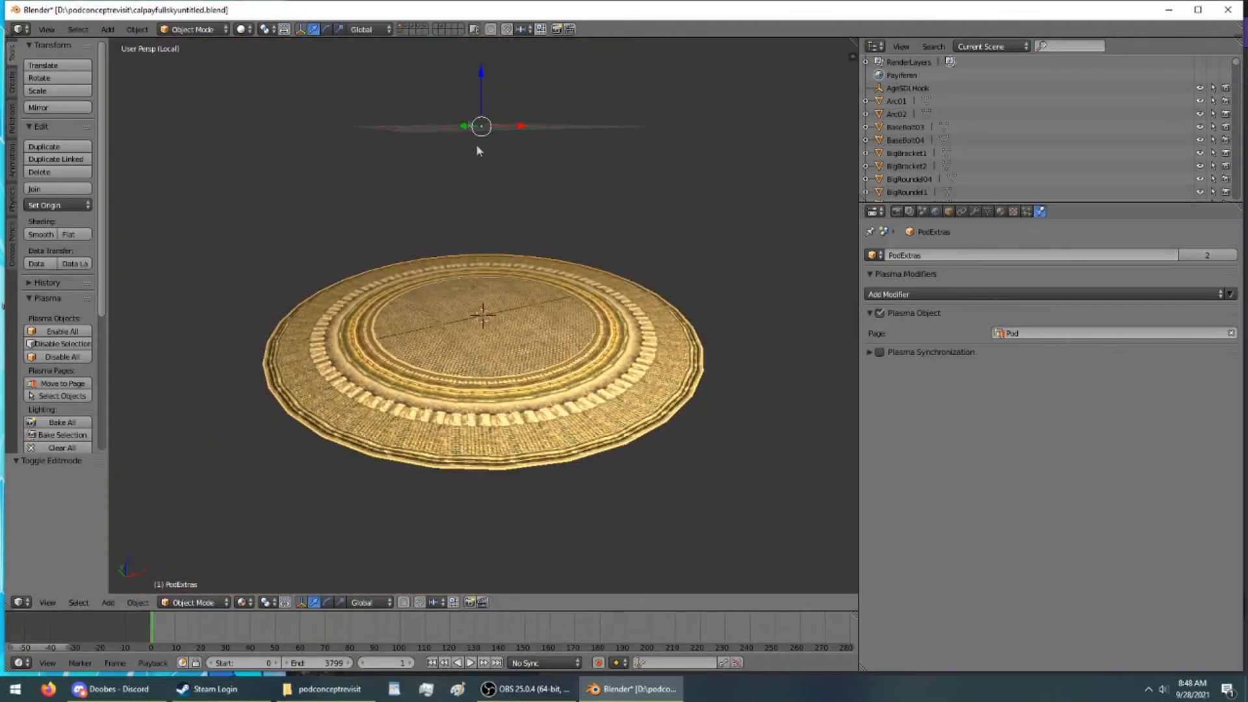
click(192, 29)
click(186, 51)
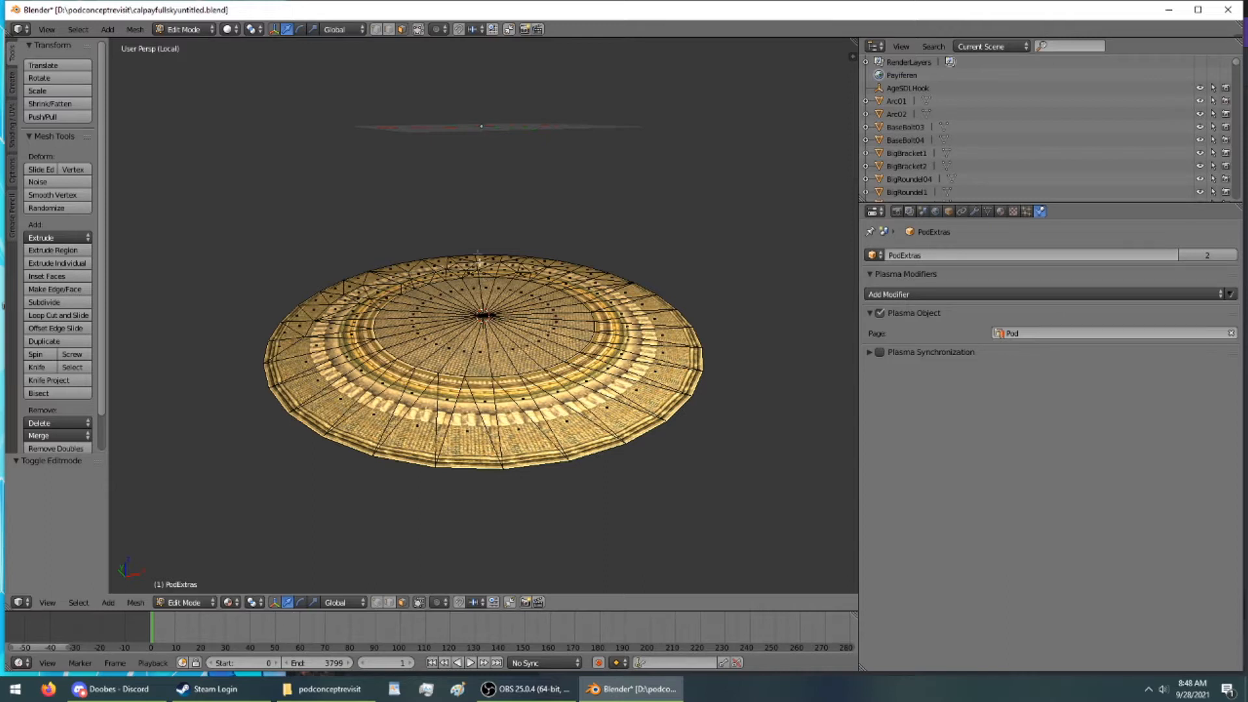
key(KP_Divide)
click(207, 29)
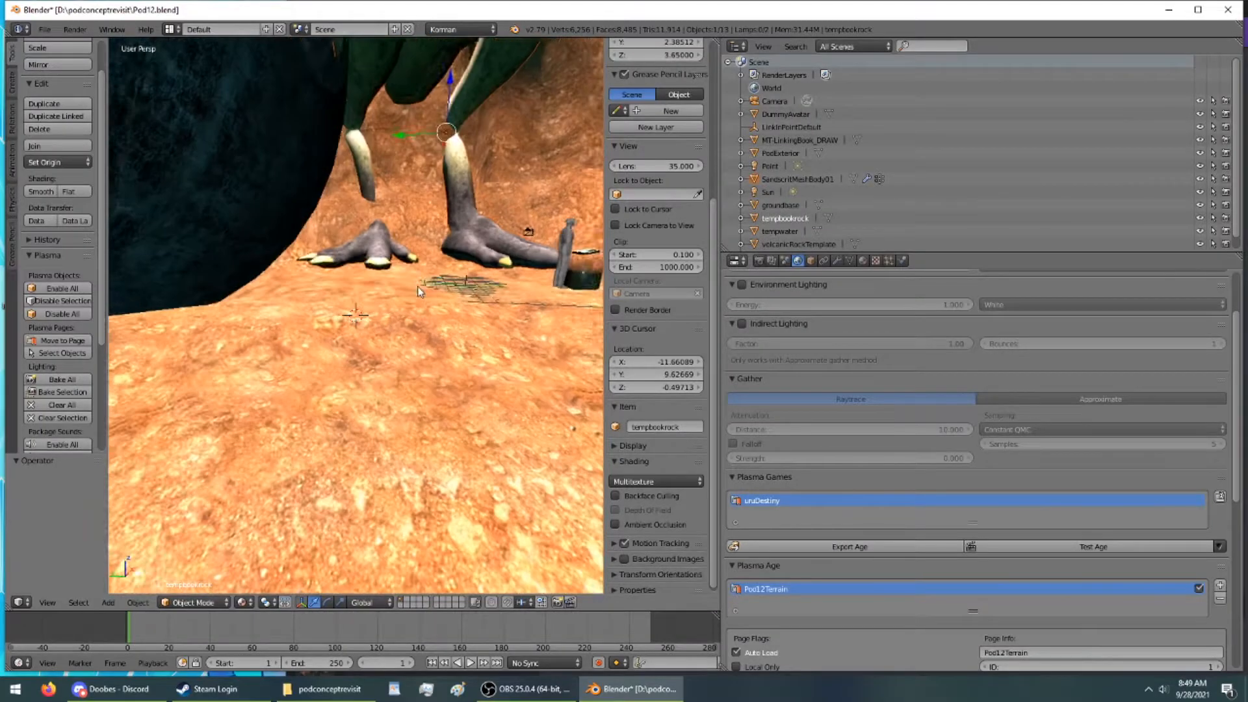
Move the sandscrit along the X axis from its spot beside the pod in Pod12.blend
middle_drag(403, 246, 269, 524)
key(g)
key(x)
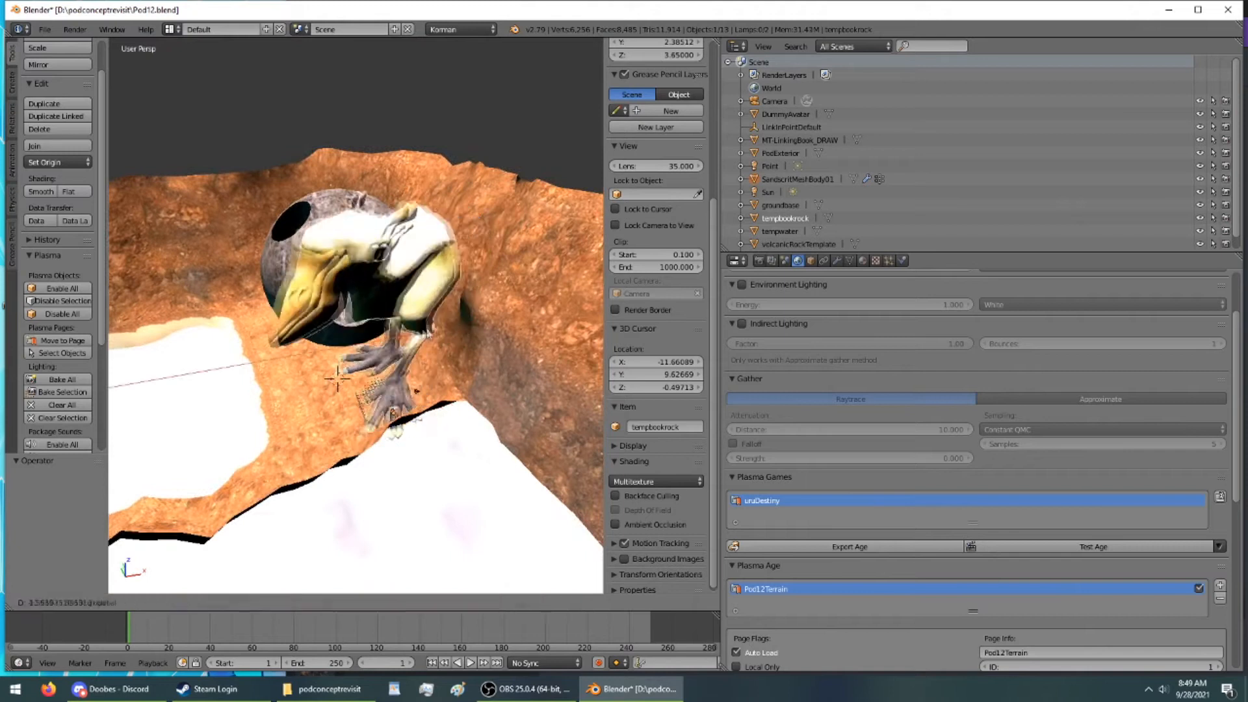
click(373, 346)
Carry the sandscrit across the terrain to the far canyon bank, finishing with about -50.4 units along Y
middle_drag(372, 347, 489, 499)
drag(262, 353, 546, 396)
shift+middle_drag(546, 397, 270, 153)
drag(267, 195, 503, 228)
middle_drag(504, 228, 510, 195)
drag(467, 118, 342, 88)
middle_drag(341, 87, 188, 154)
scroll(297, 93, down, 3)
drag(441, 198, 310, 240)
Turn the sandscrit about Z and reposition it on the bank, raising it about 5.2 units
key(r)
key(z)
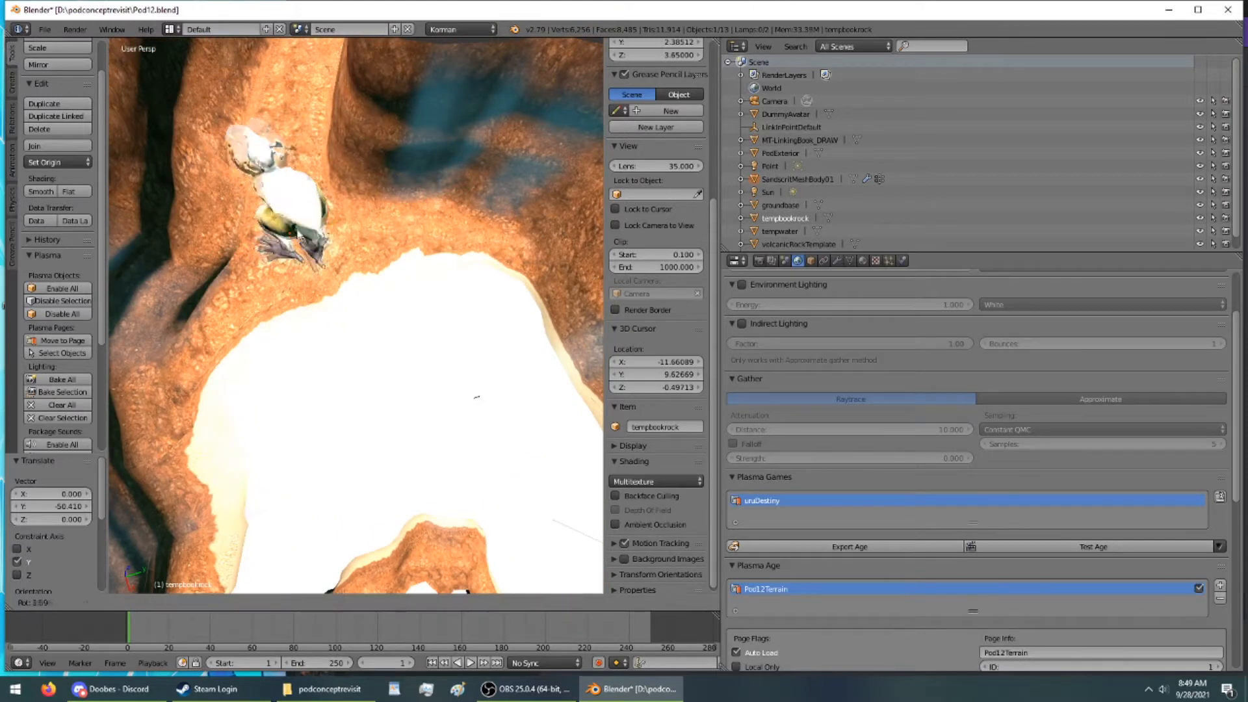
click(303, 239)
drag(300, 261, 274, 165)
middle_drag(274, 165, 287, 282)
drag(281, 355, 287, 337)
Rotate the sandscrit about 192° around the Z axis
key(r)
key(z)
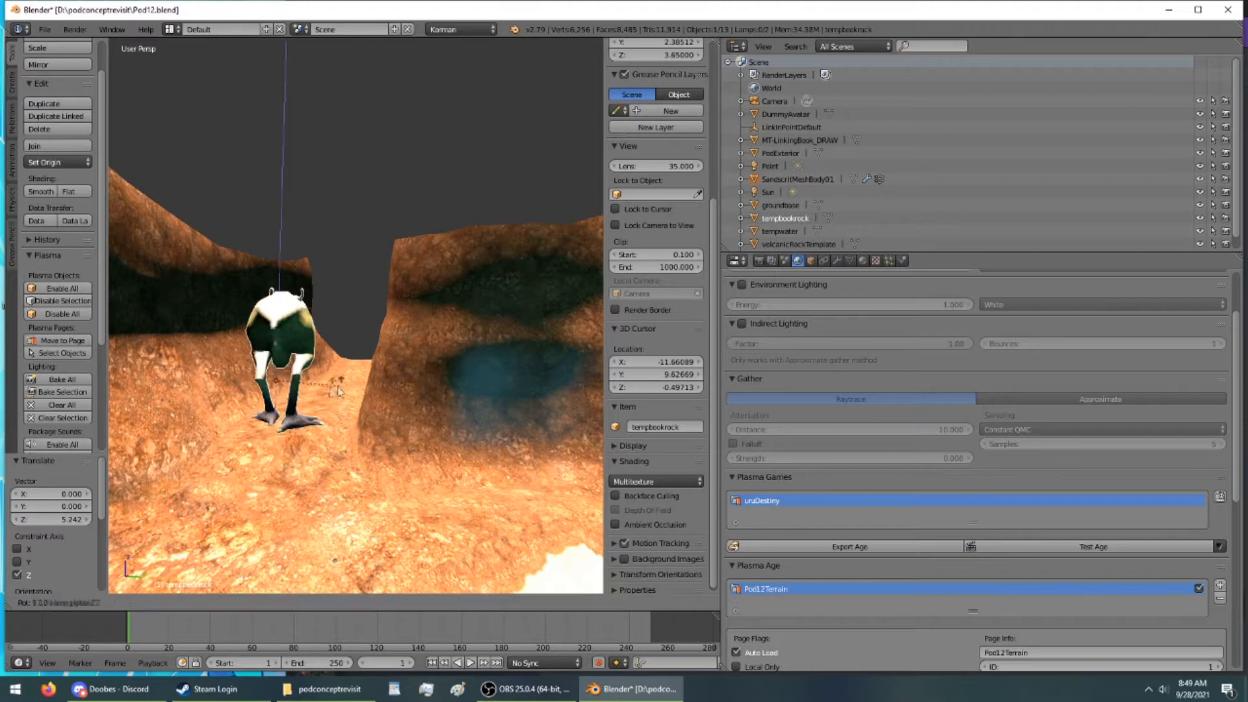
click(247, 292)
middle_drag(230, 324, 584, 306)
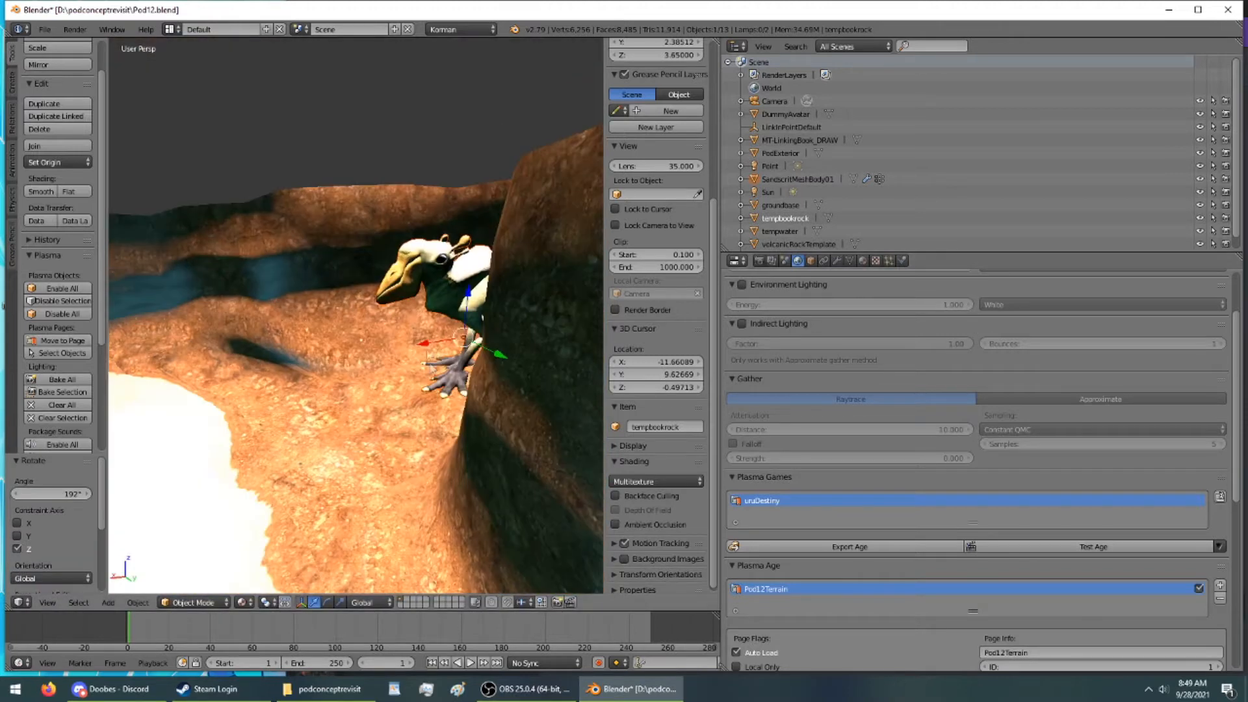
Move the sandscrit out from the canyon wall and lower it about 7.7 units in Z onto the ground
drag(433, 345, 294, 366)
middle_drag(276, 372, 326, 358)
drag(328, 359, 322, 390)
middle_drag(322, 390, 200, 414)
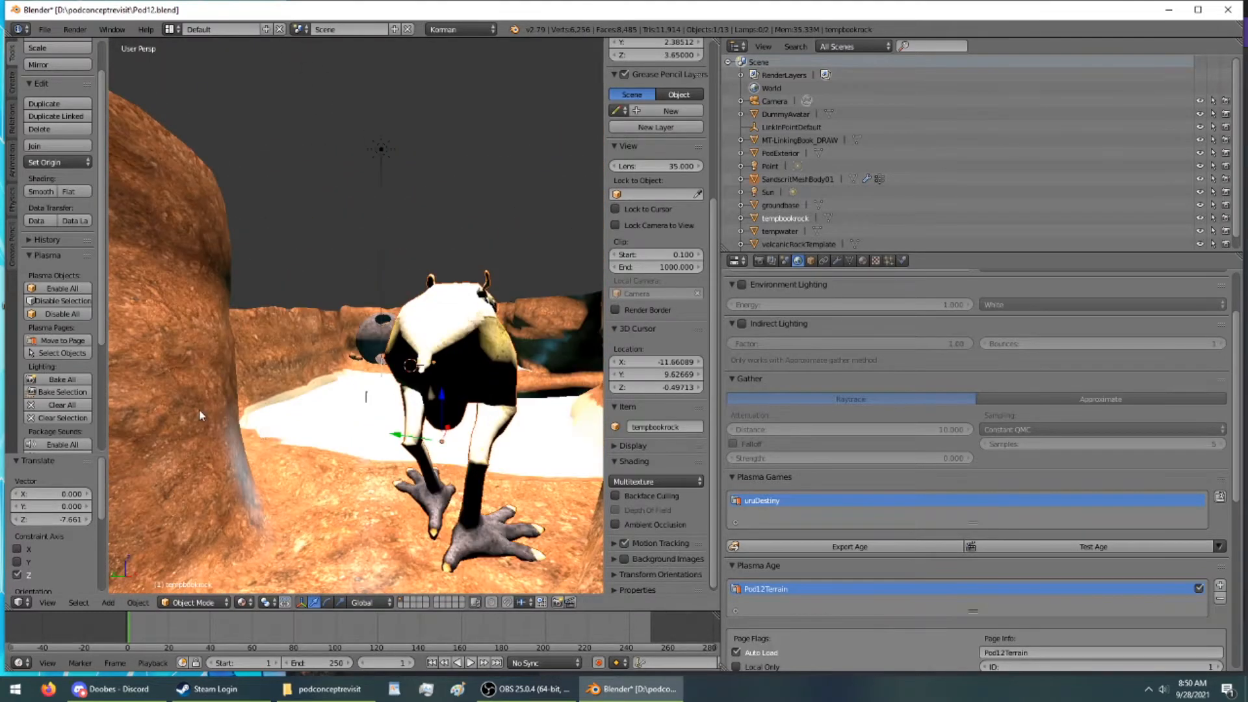
middle_drag(398, 416, 490, 425)
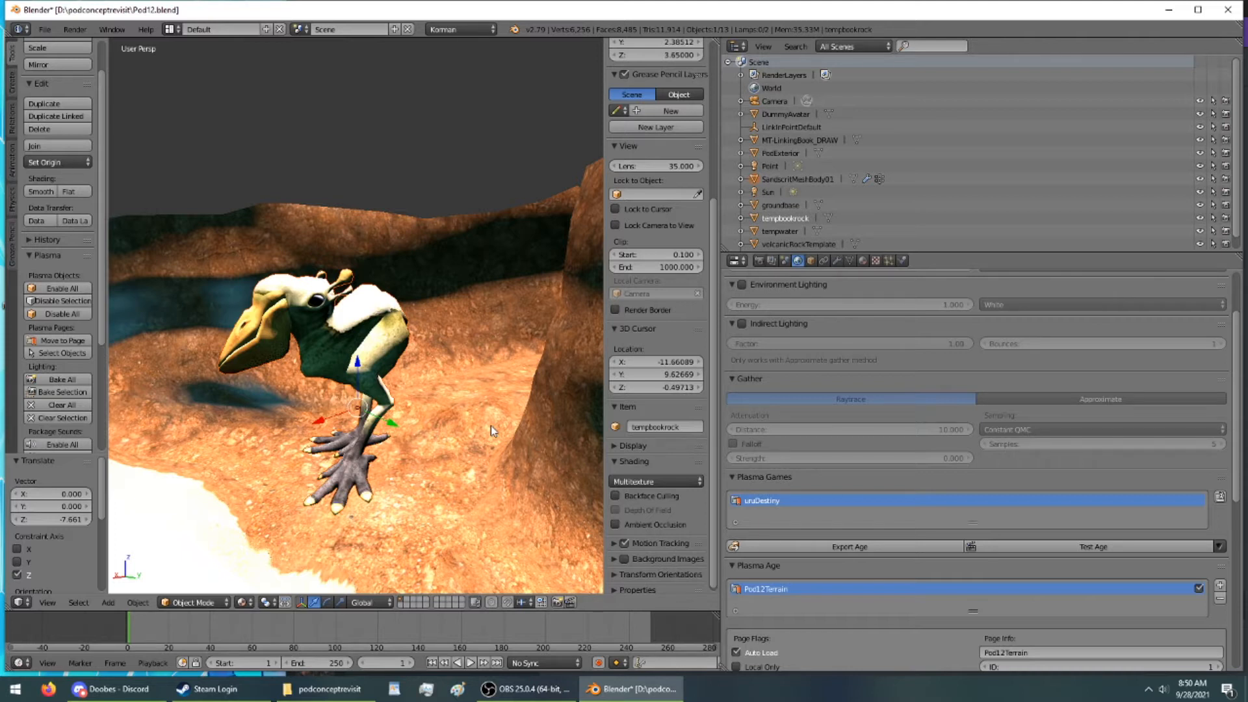
middle_drag(490, 427, 455, 365)
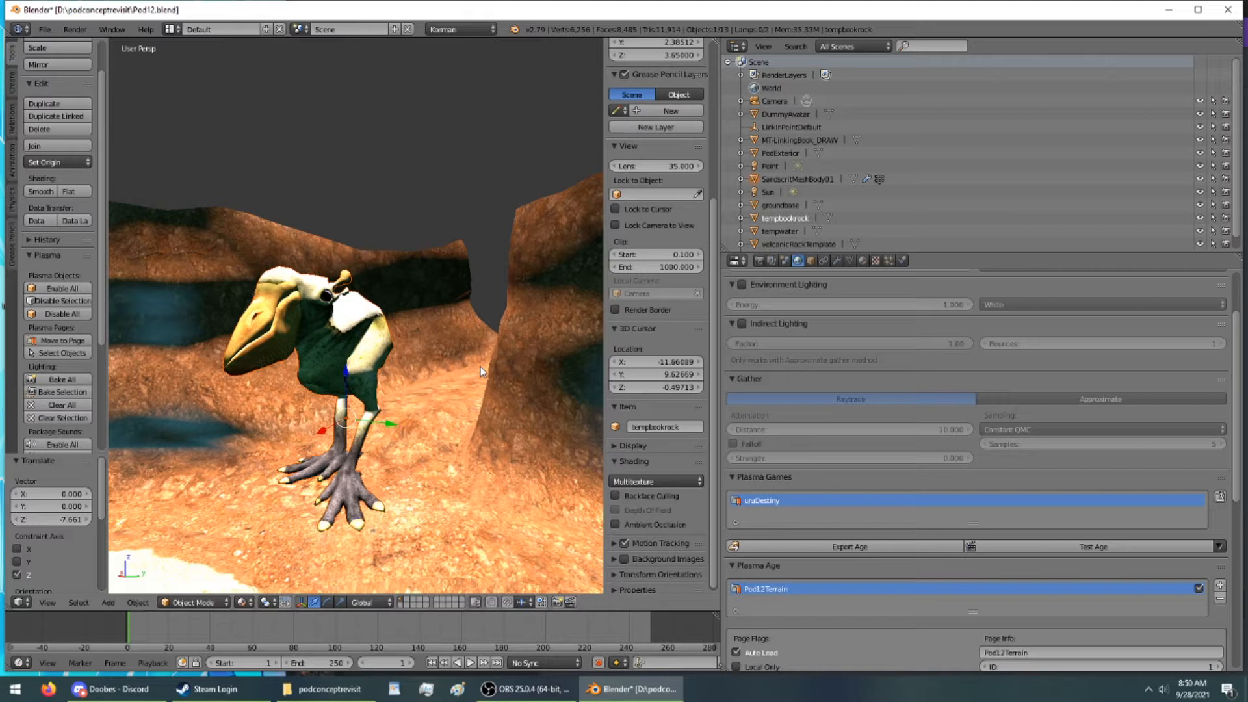
middle_drag(475, 380, 574, 382)
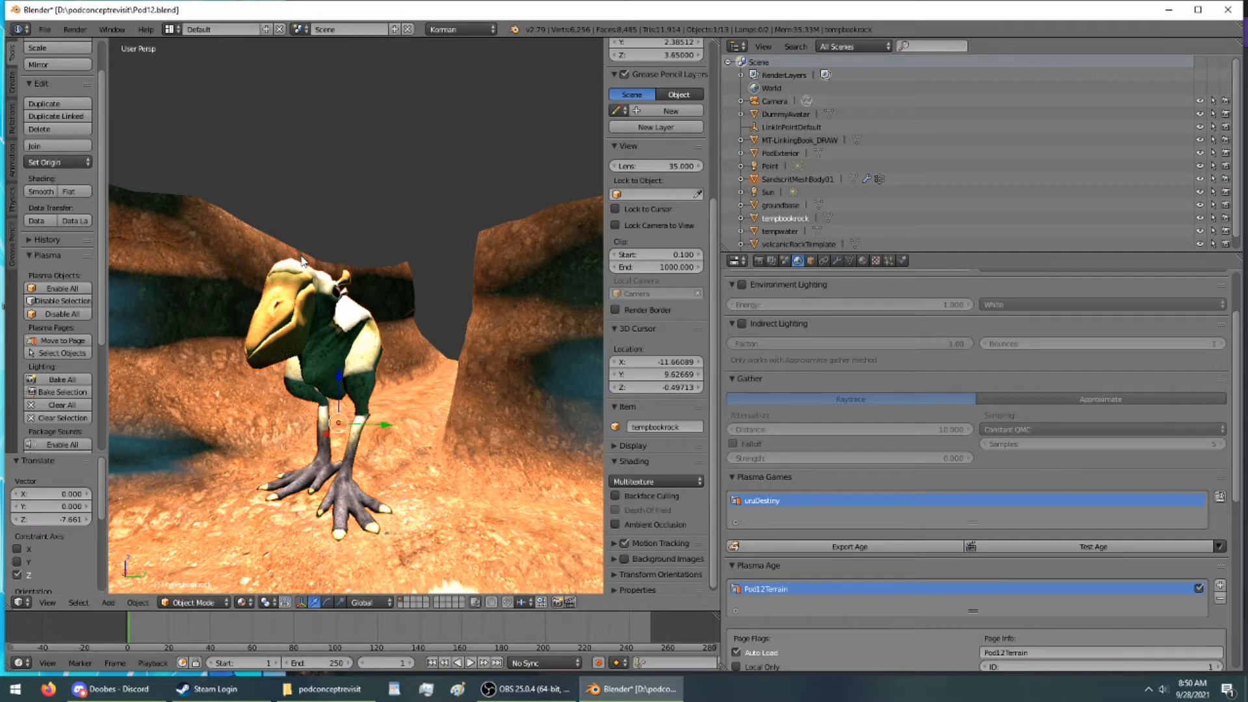
Append the Arc01 object from calpayfullskyuntitled.blend into the Pod12 scene
middle_drag(310, 296, 571, 384)
middle_drag(467, 247, 465, 164)
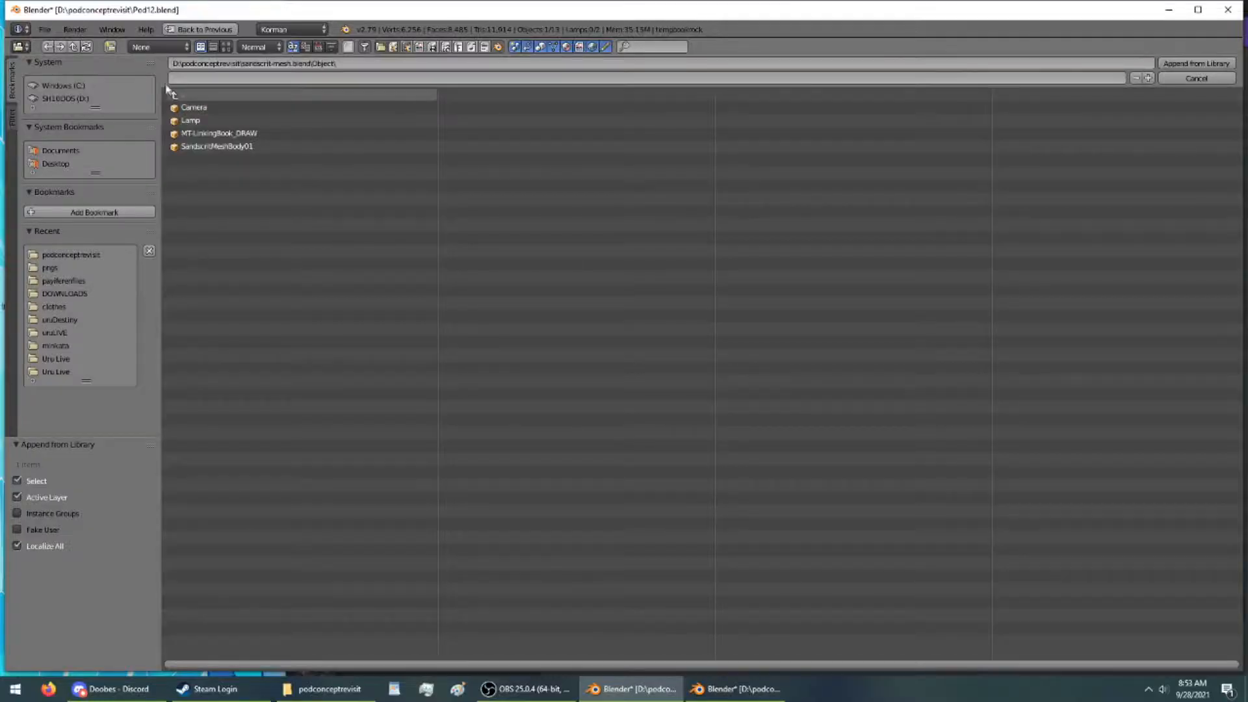
double_click(176, 97)
click(175, 97)
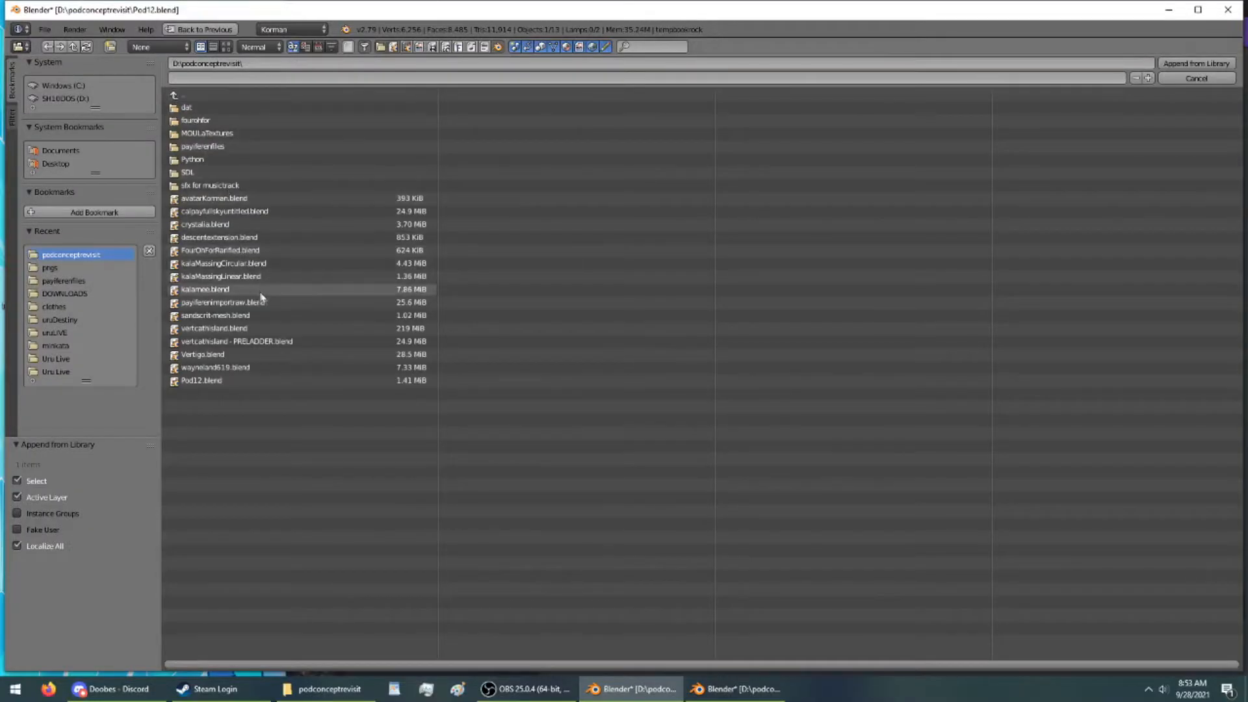
double_click(279, 211)
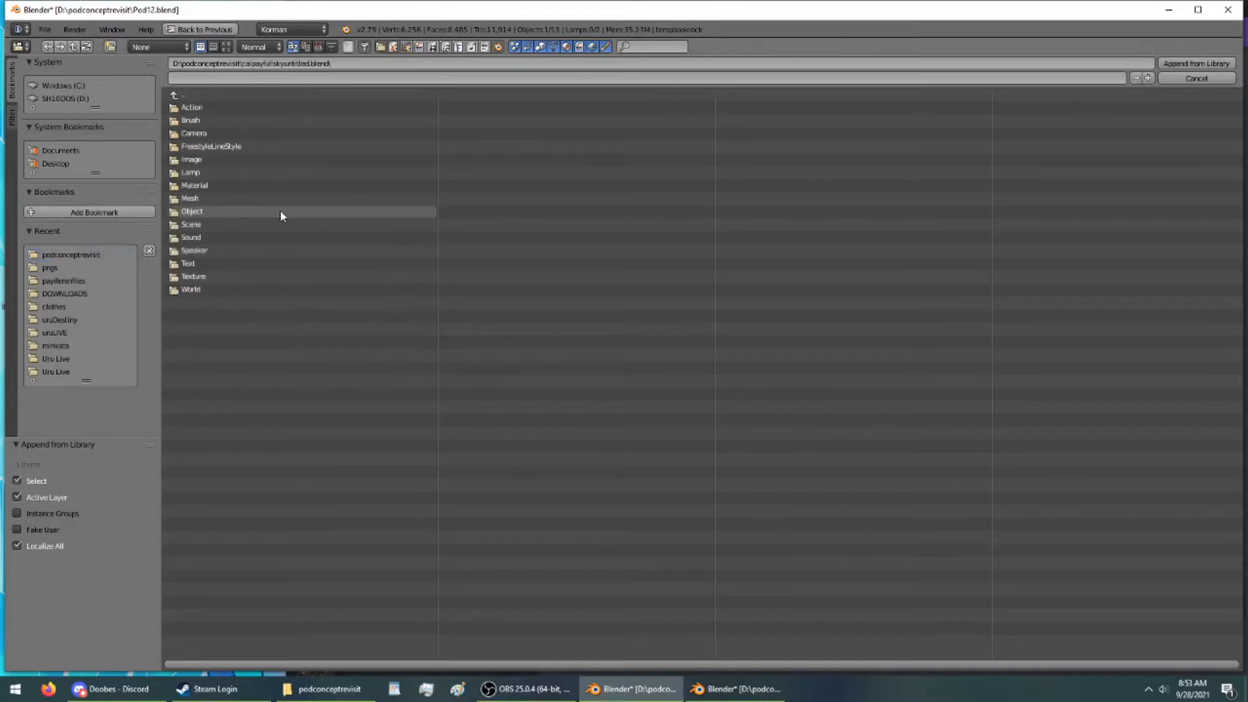
double_click(271, 205)
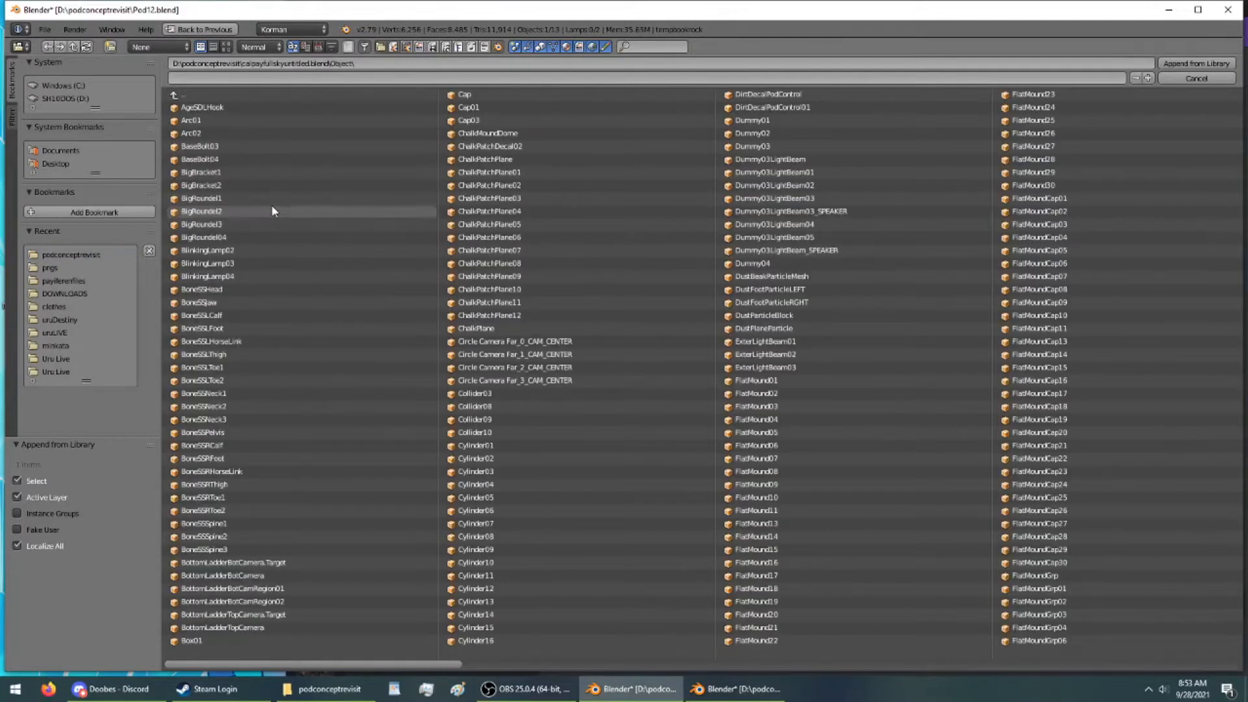
double_click(243, 121)
scroll(408, 230, down, 2)
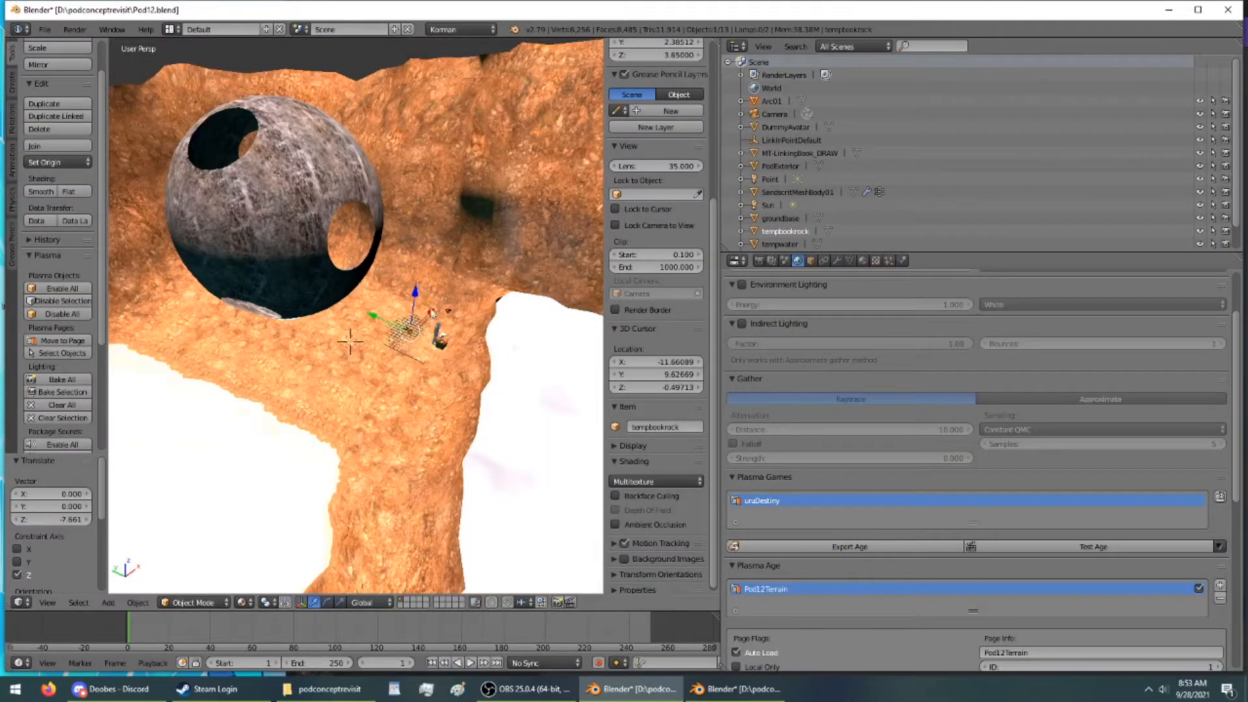
Raise the appended Arc01 about 34.6 units along Z beside the pod
key(KP_Divide)
scroll(424, 298, up, 1)
scroll(424, 299, down, 1)
key(KP_Divide)
drag(414, 301, 407, 159)
middle_drag(406, 161, 324, 200)
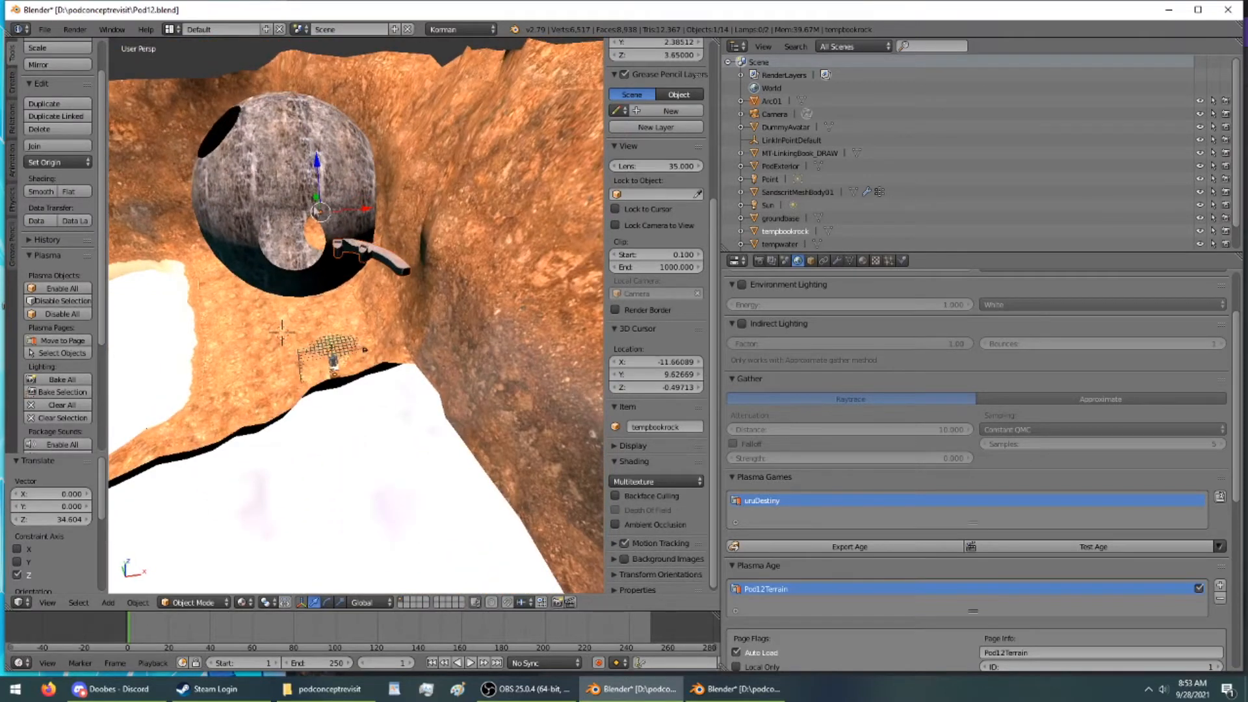
scroll(248, 119, up, 6)
scroll(249, 119, down, 3)
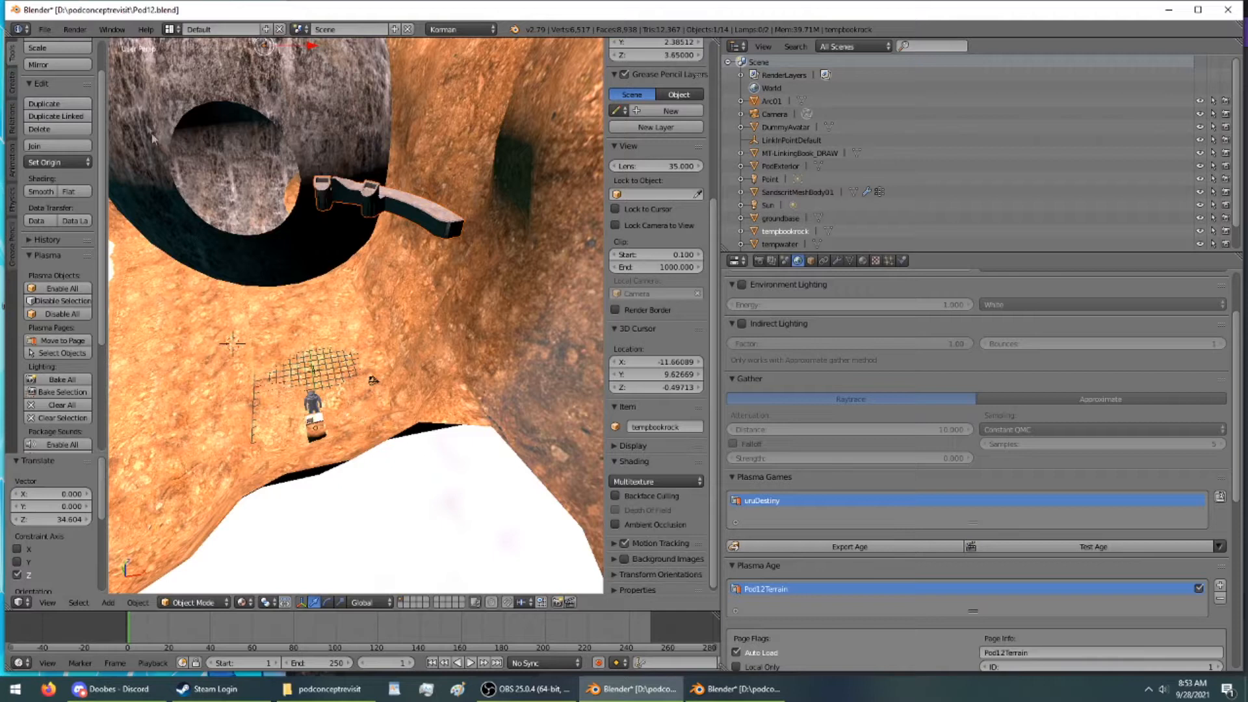
Append Arc02 from the same pod file and raise it about 34.3 units along Z
click(44, 29)
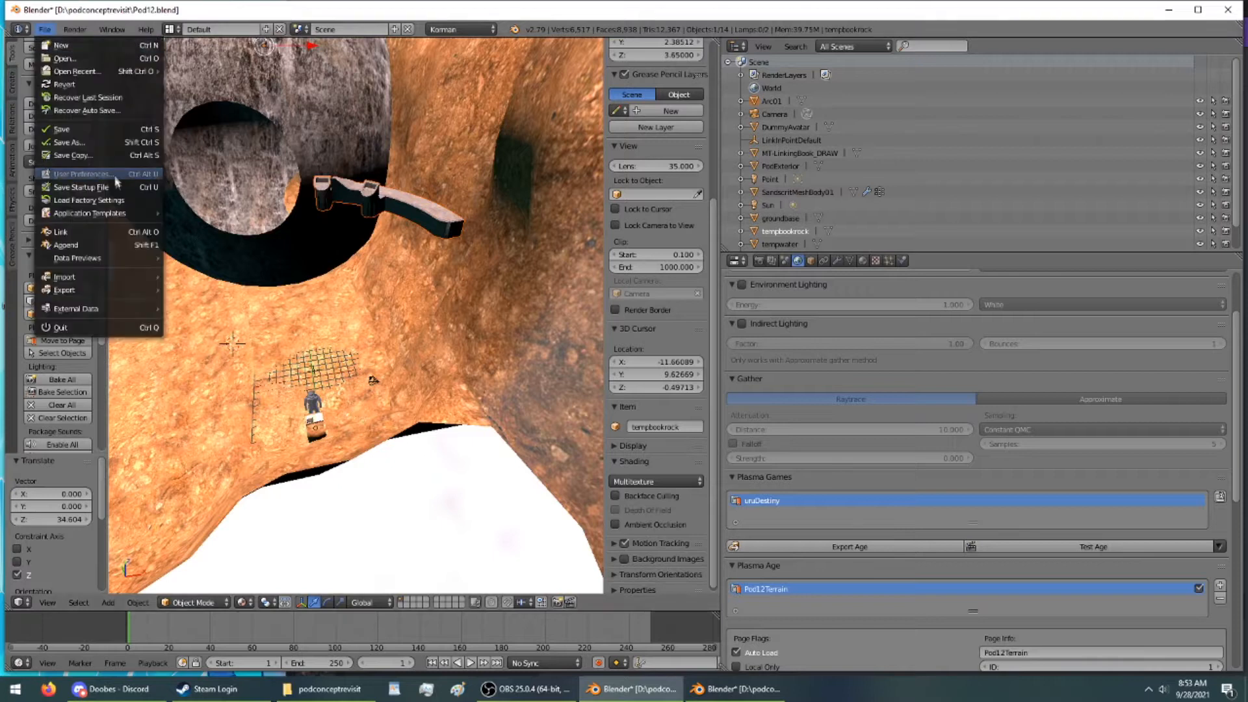
click(122, 245)
click(187, 133)
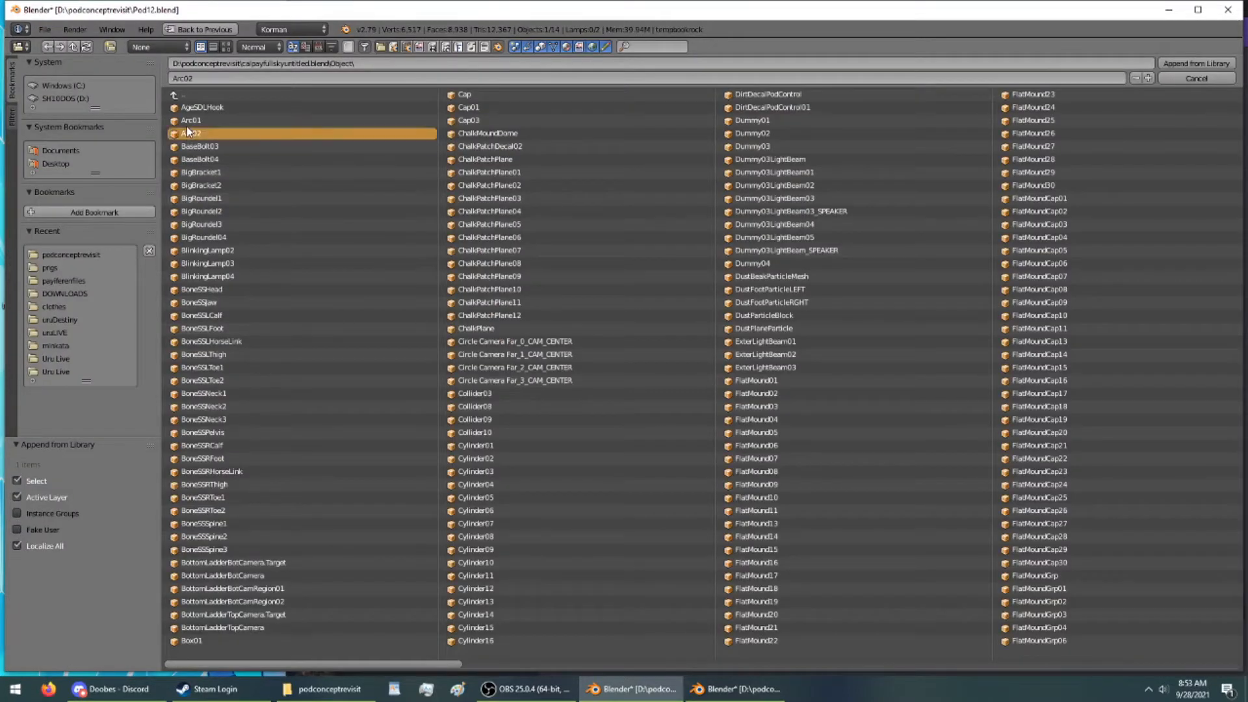
double_click(185, 129)
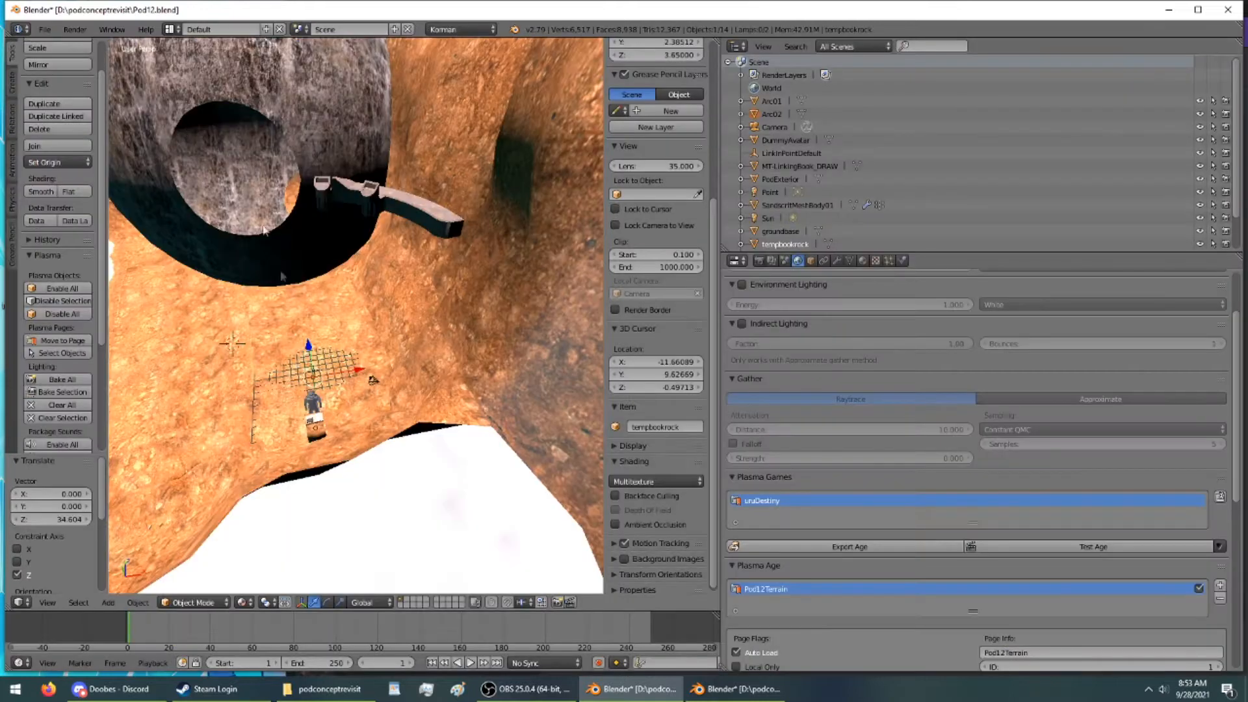
key(shift+d)
key(z)
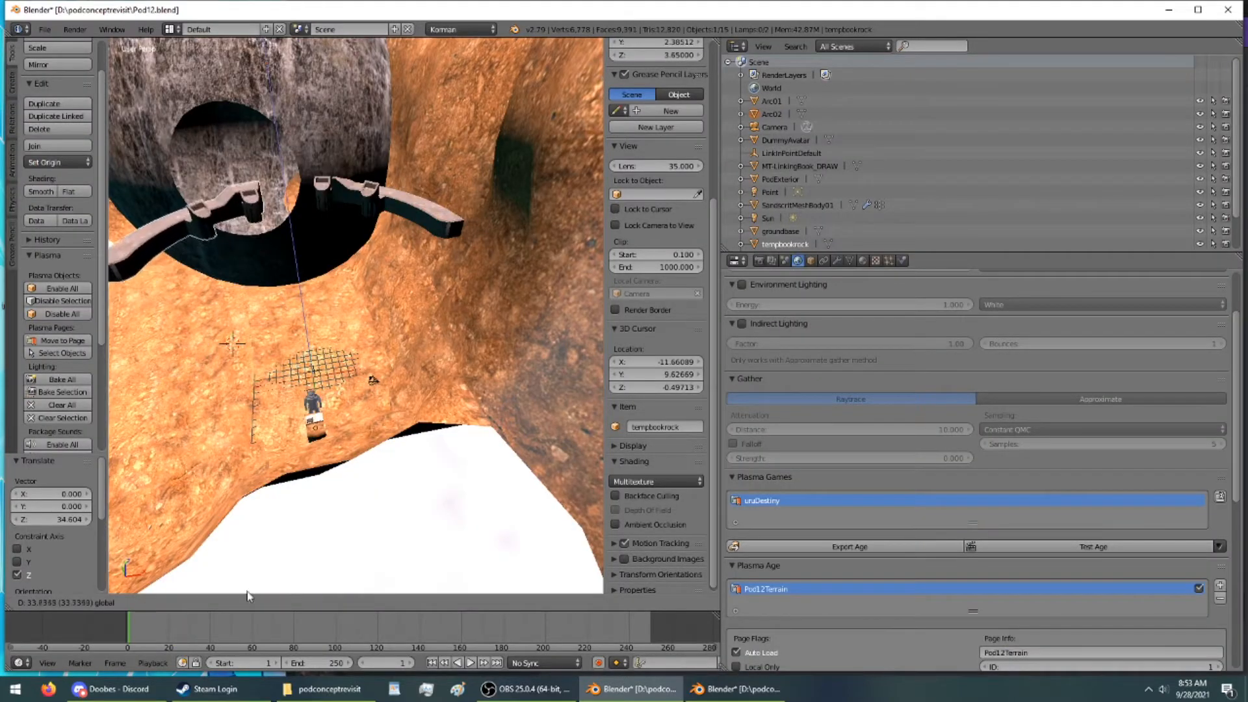
click(244, 583)
Undo the Arc02 append and the Z moves of both arcs
middle_drag(276, 394, 294, 366)
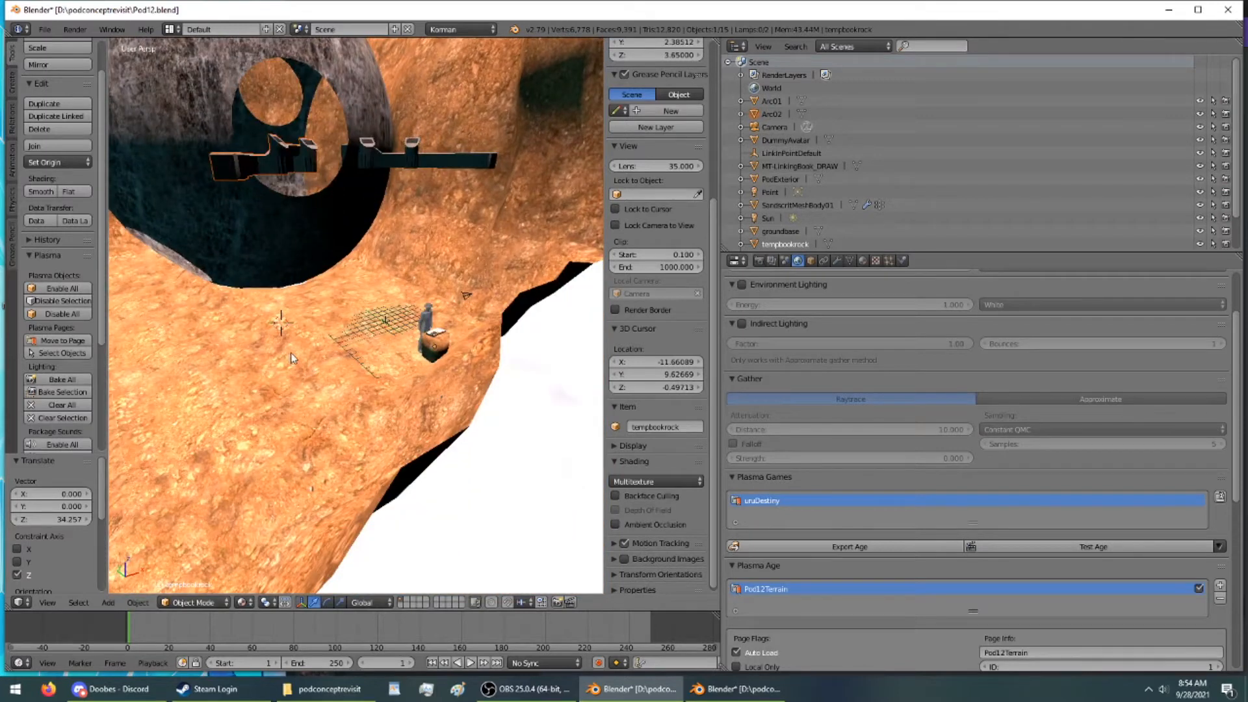
key(ctrl+z)
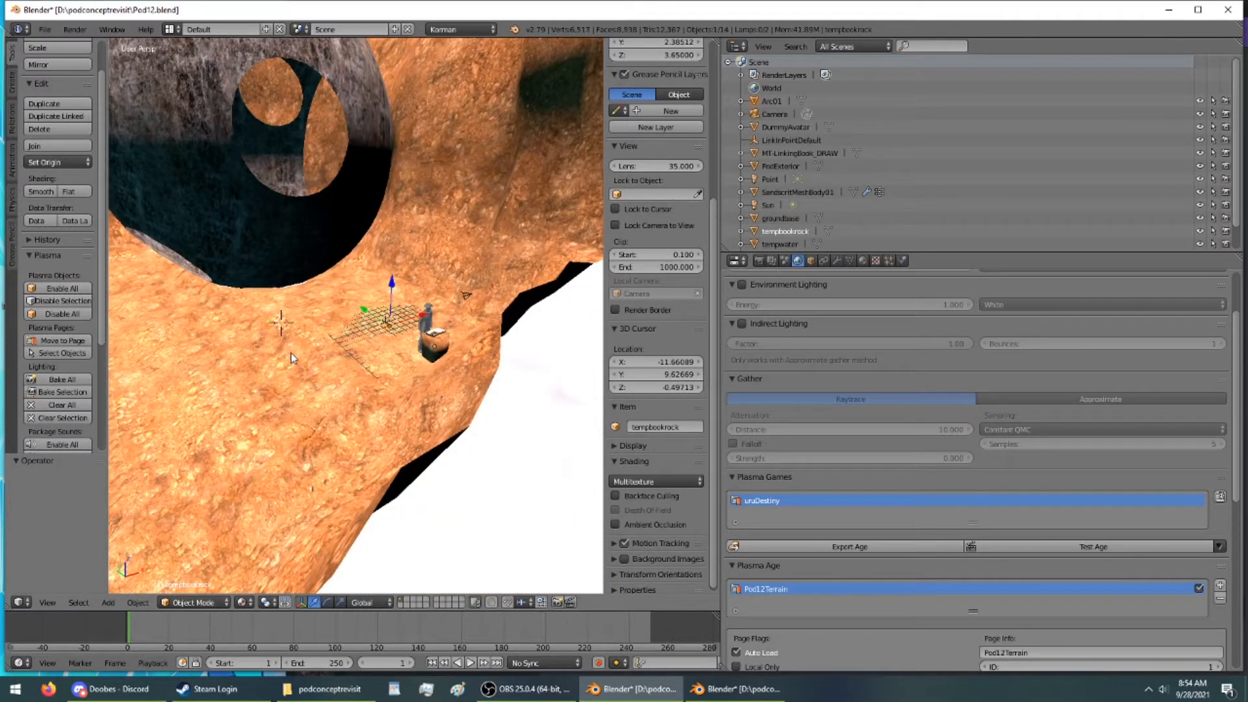
middle_drag(453, 338, 411, 294)
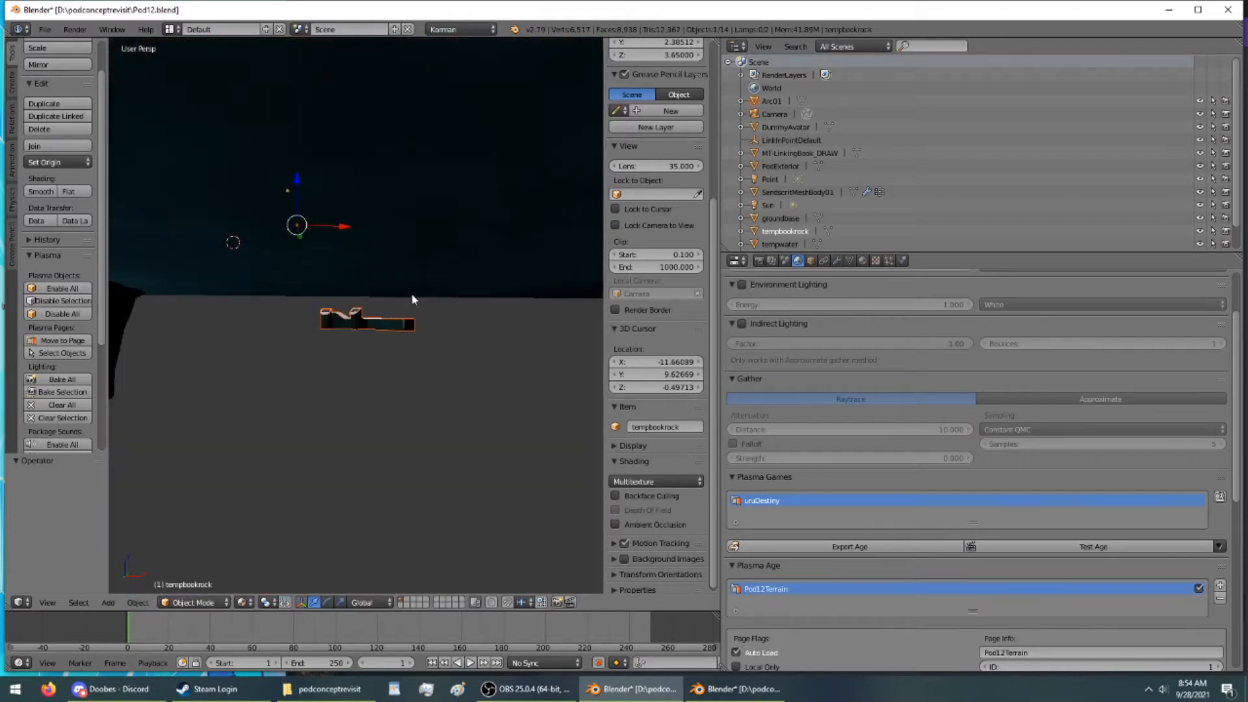
click(19, 29)
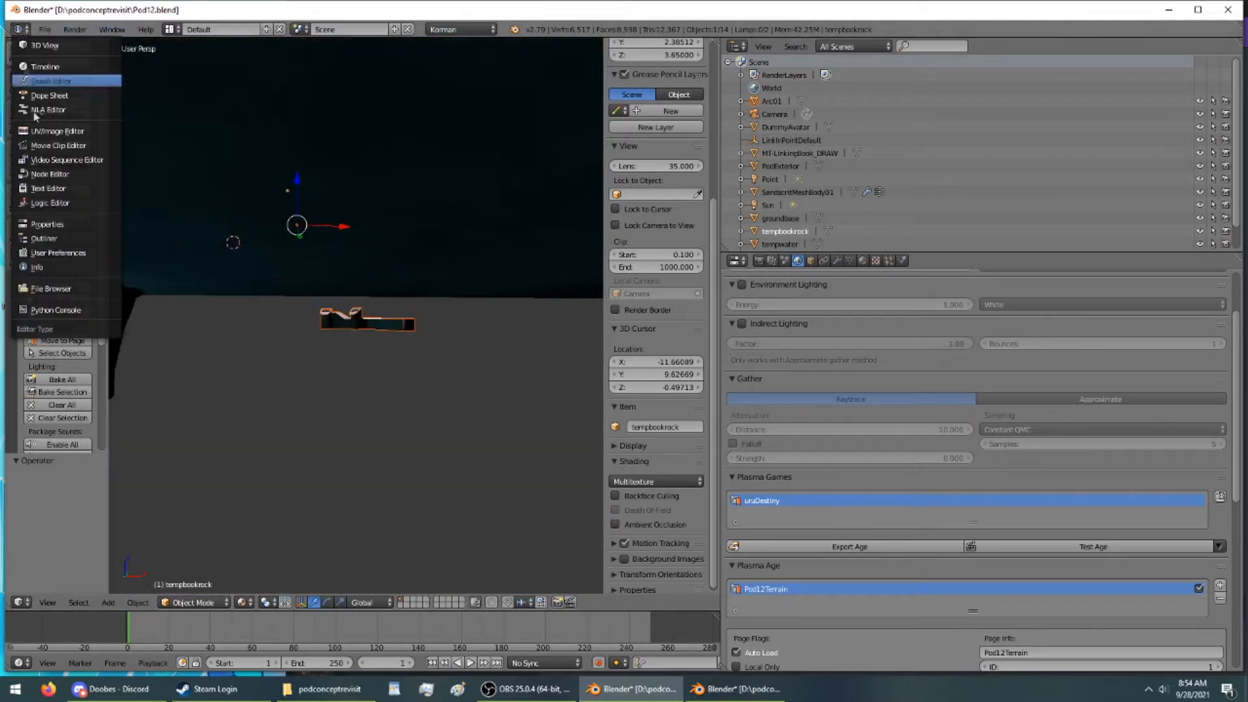
click(47, 225)
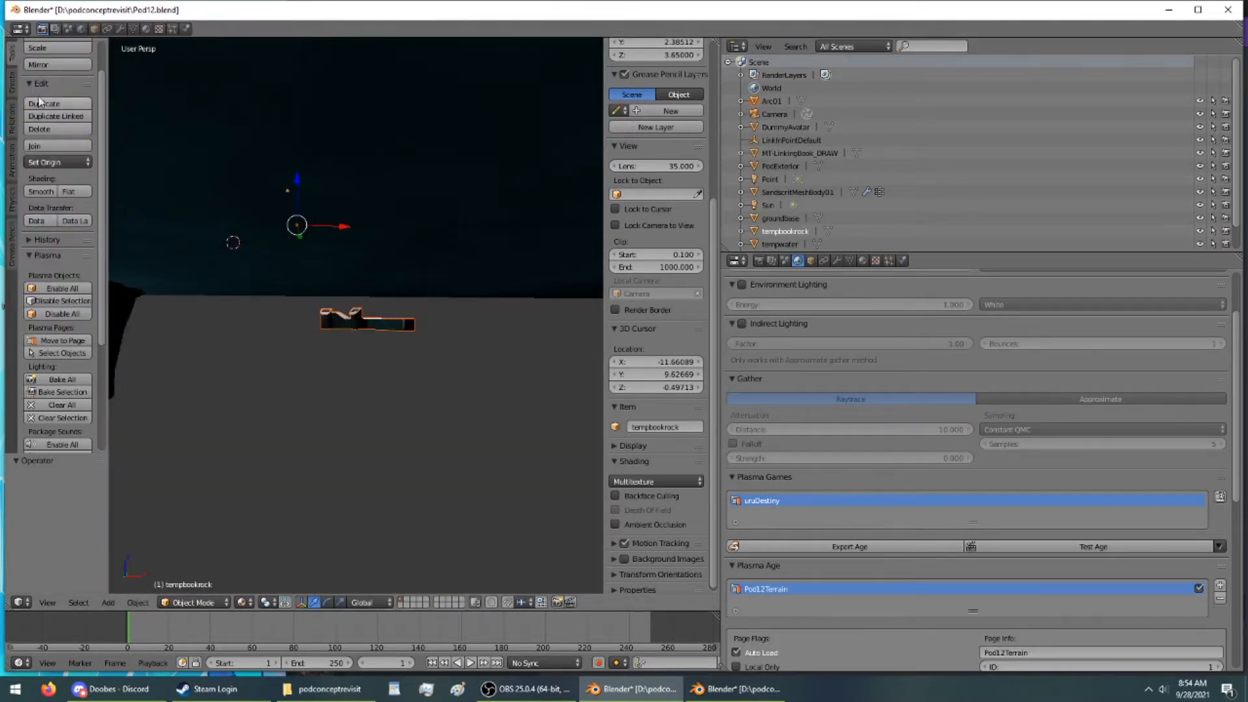
click(20, 30)
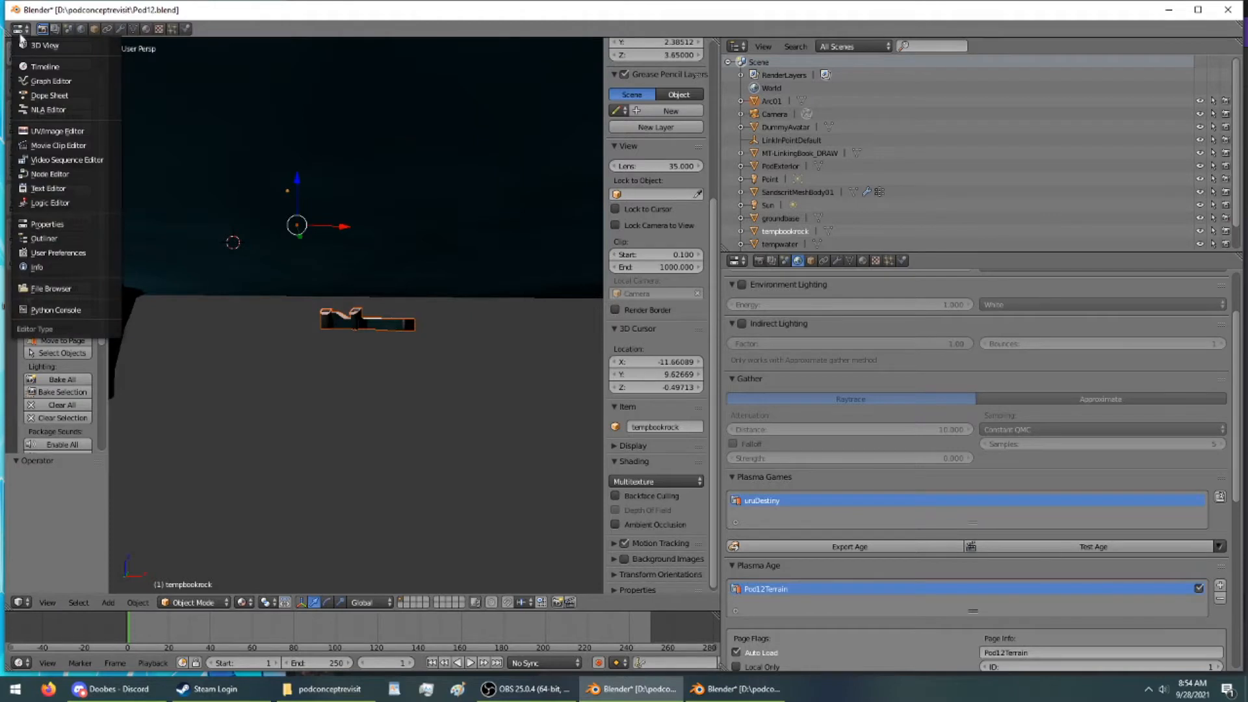
click(75, 267)
Append Arc01 a second time from the pod file and delete the duplicate
click(44, 30)
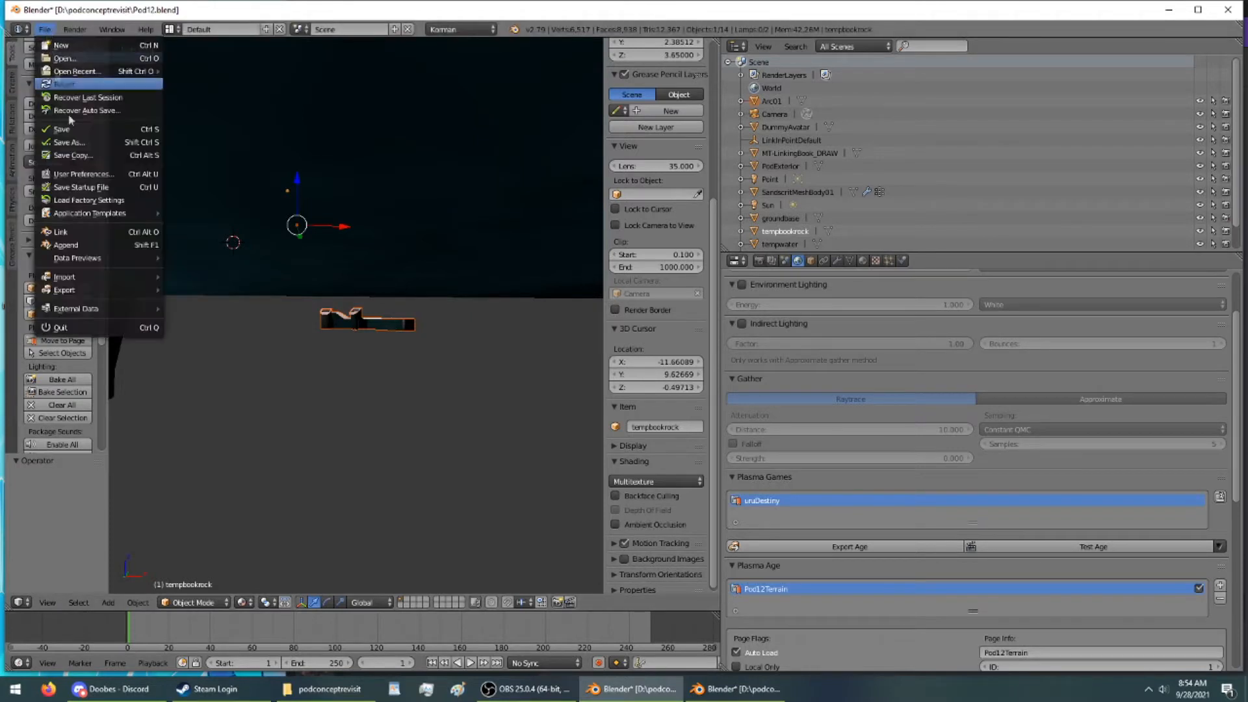
click(78, 245)
double_click(197, 119)
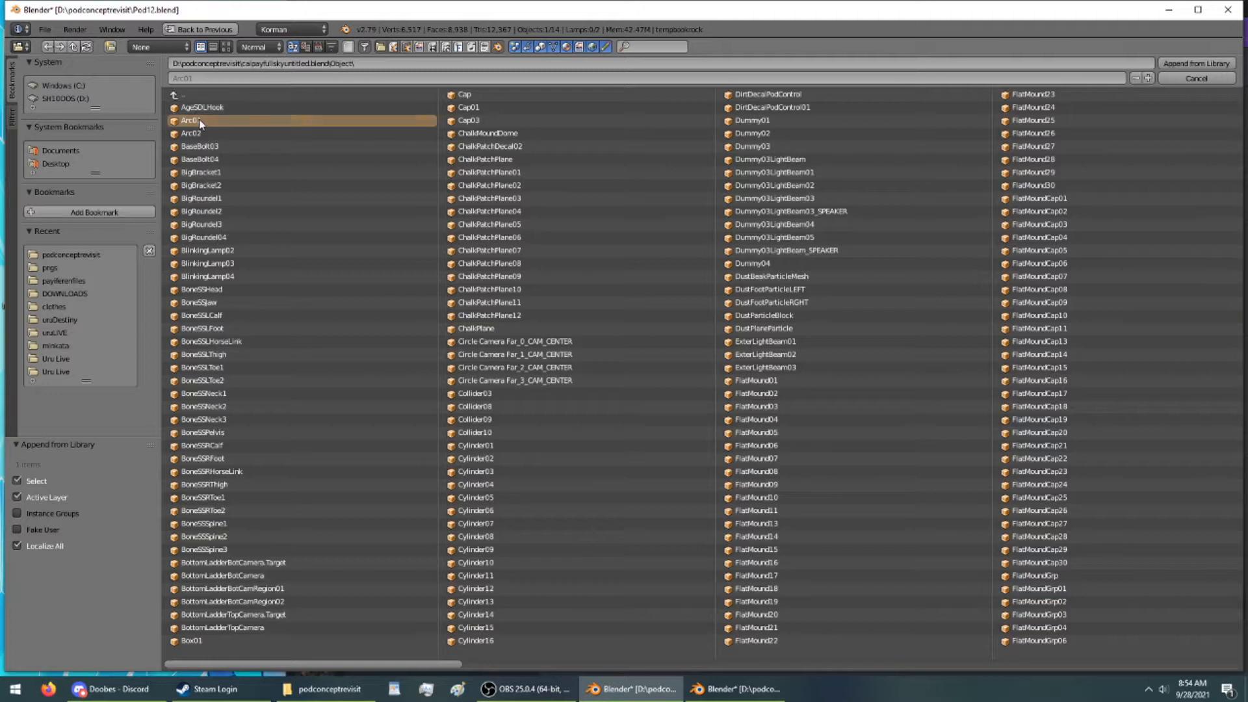
scroll(283, 186, down, 5)
middle_drag(287, 195, 288, 225)
scroll(287, 225, up, 4)
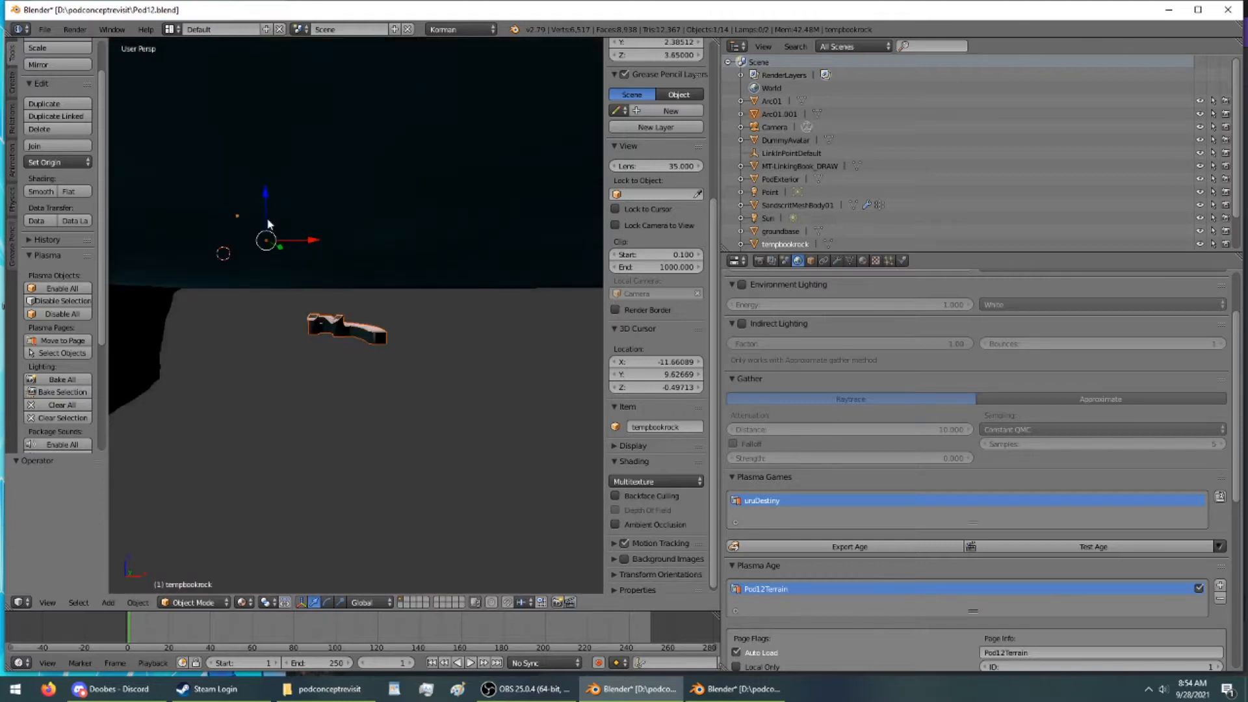
key(shift+d)
key(z)
click(261, 190)
key(x)
click(258, 190)
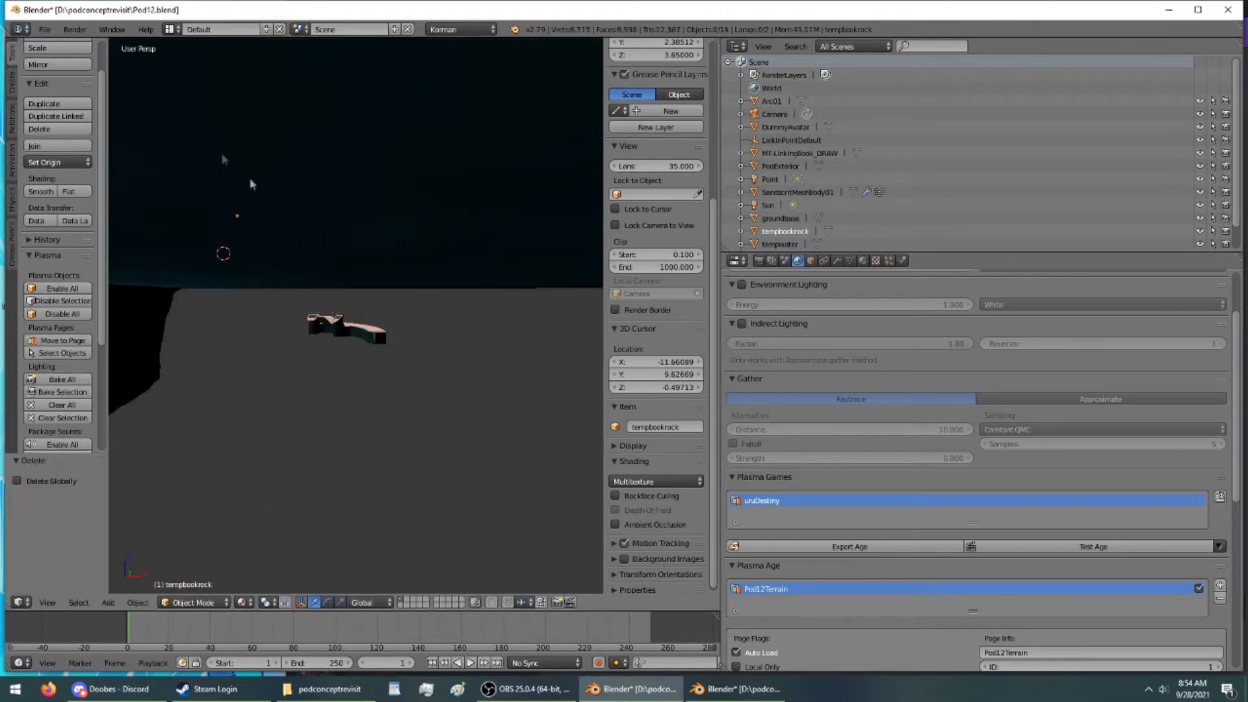
Append the Arc02 object from calpayfullskyuntitled.blend, leaving it at its original position
click(47, 30)
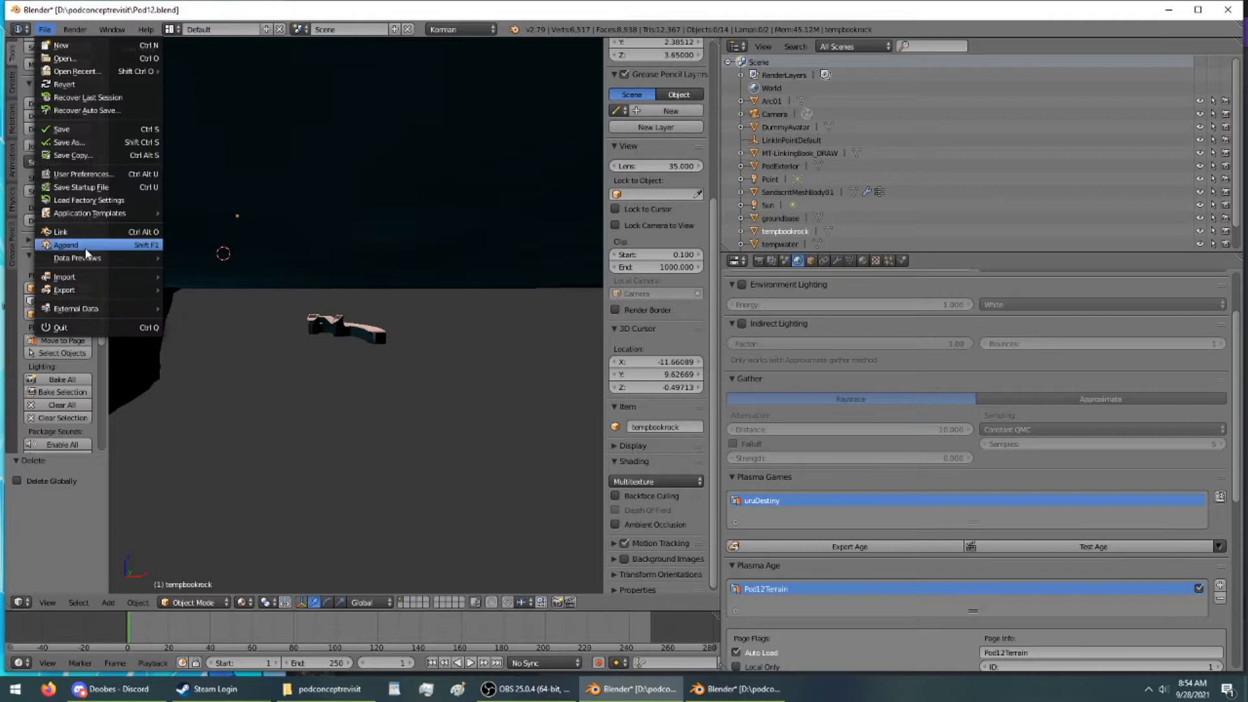
click(92, 245)
double_click(199, 133)
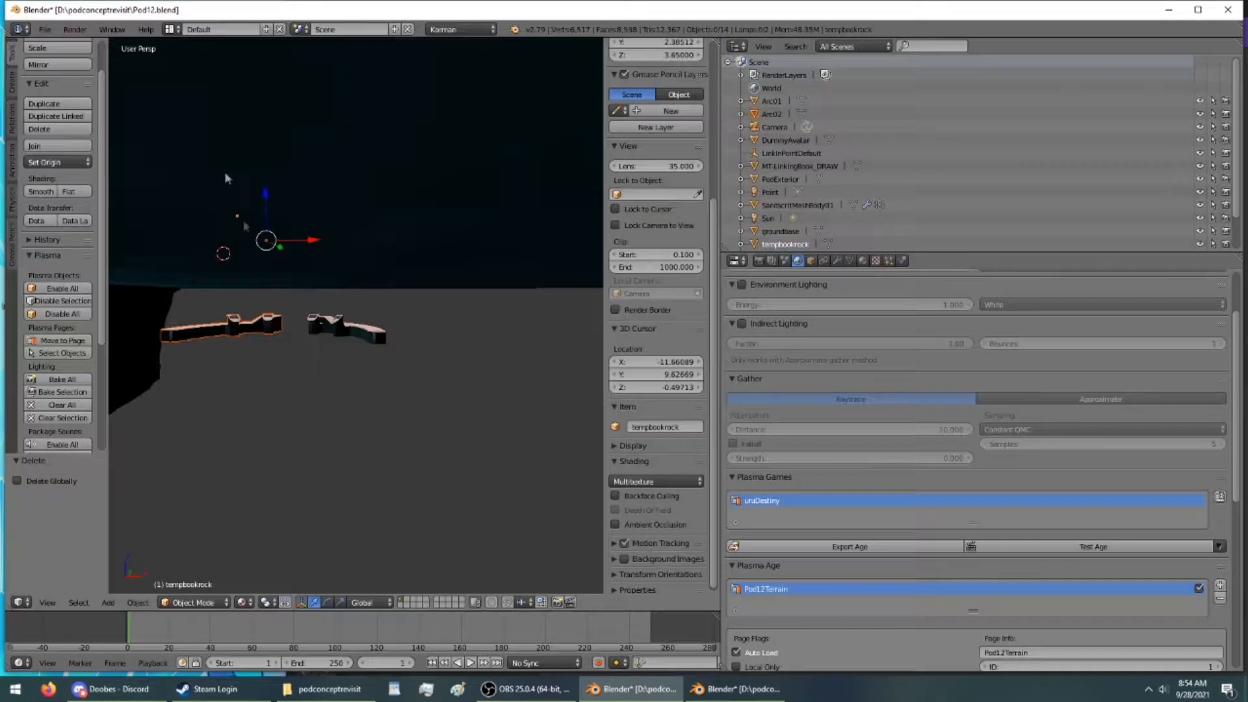
middle_drag(273, 265, 322, 388)
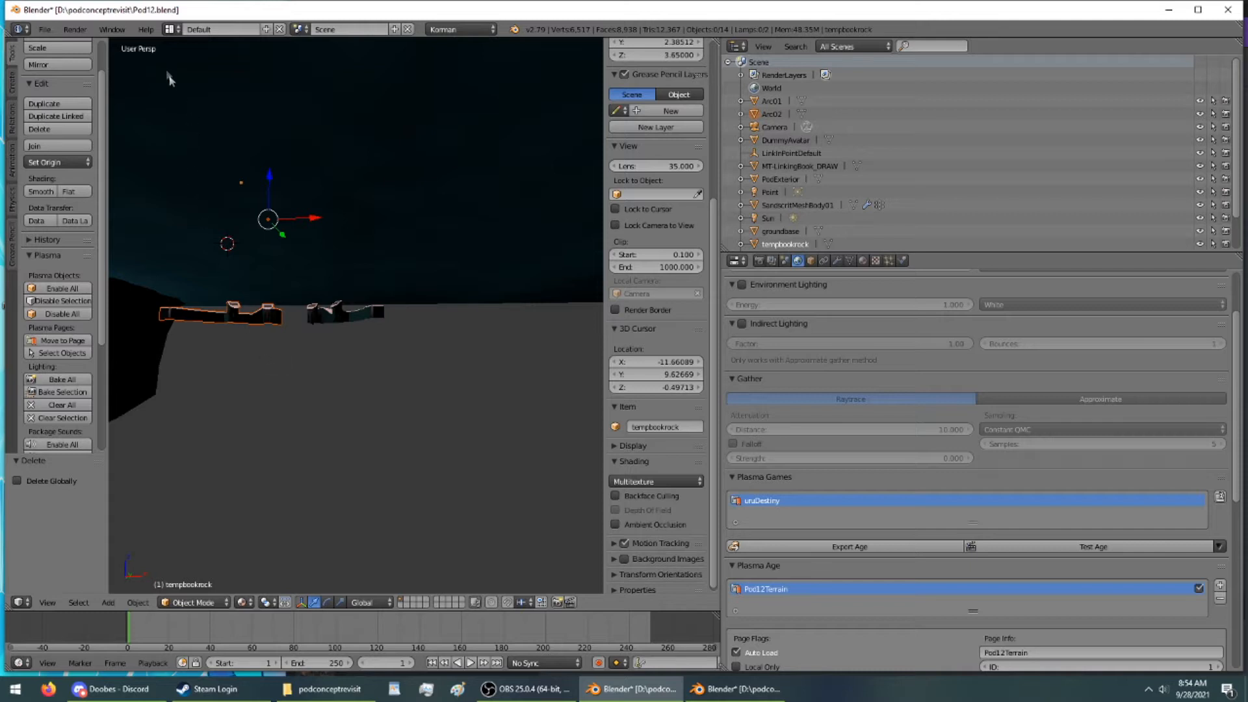
Isolate the central pillar in the source pod file to identify its object name, and look through the append list
click(41, 30)
click(91, 250)
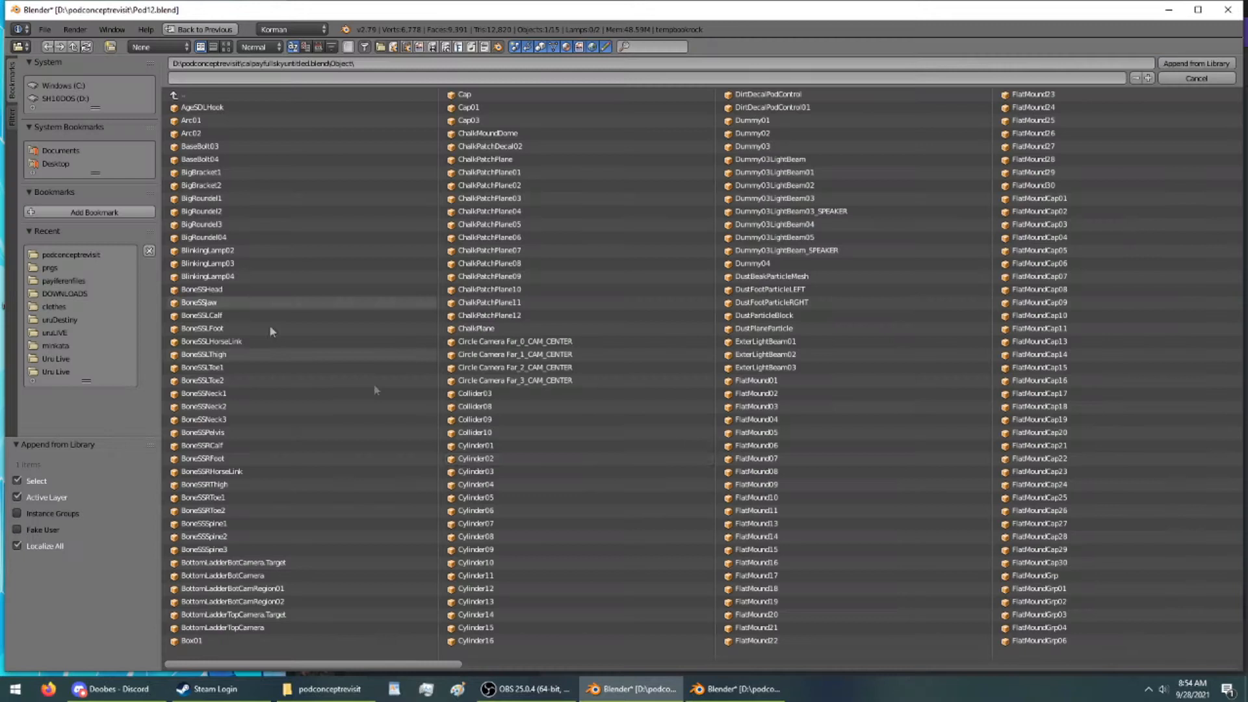
click(736, 689)
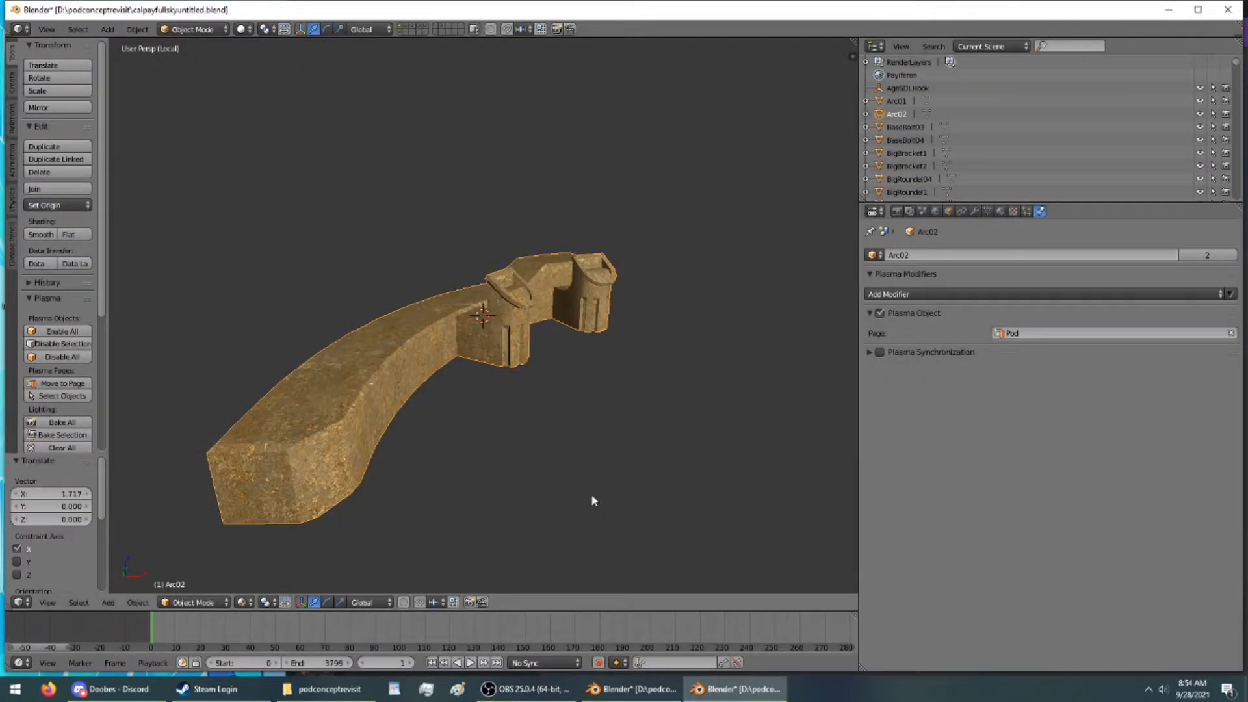
key(KP_Divide)
right_click(485, 220)
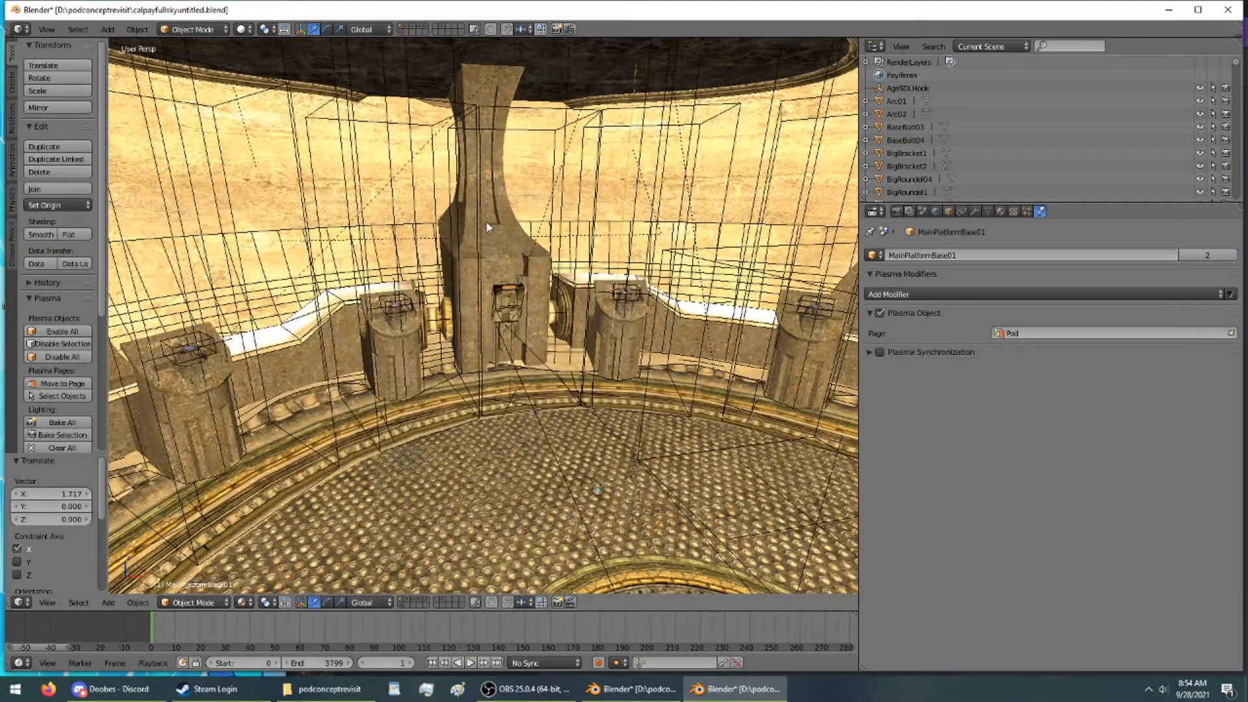
key(KP_Divide)
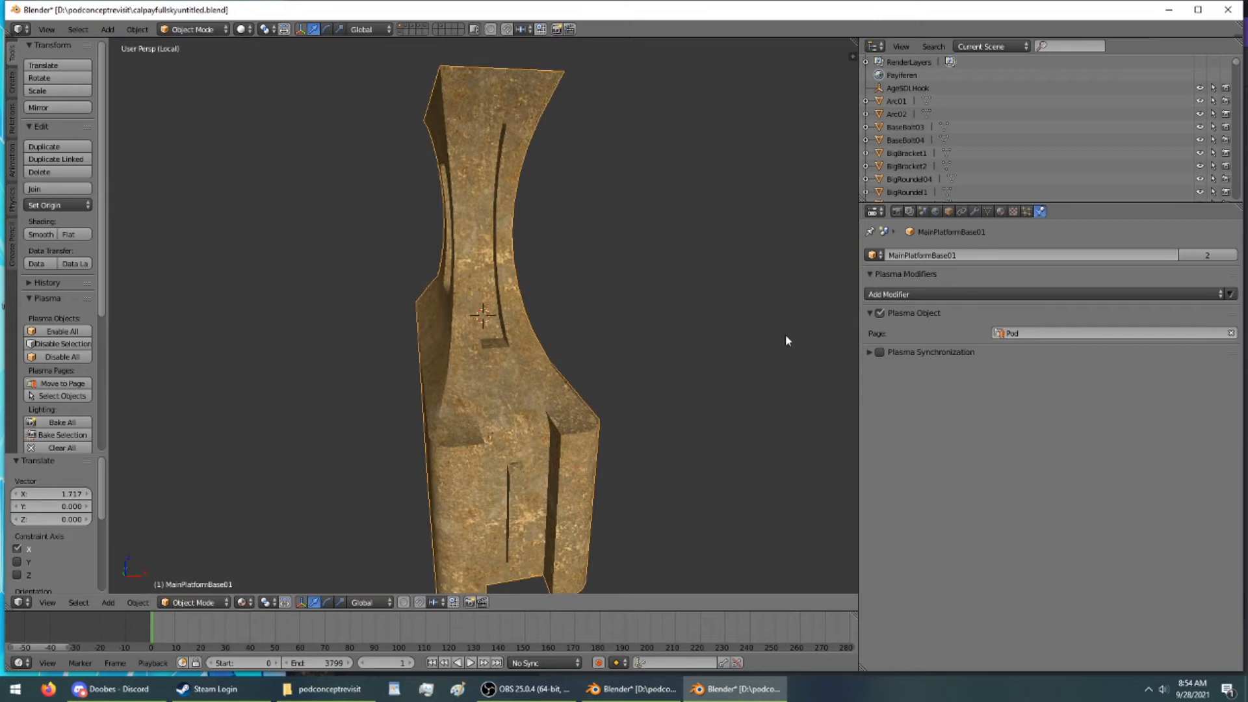
click(653, 690)
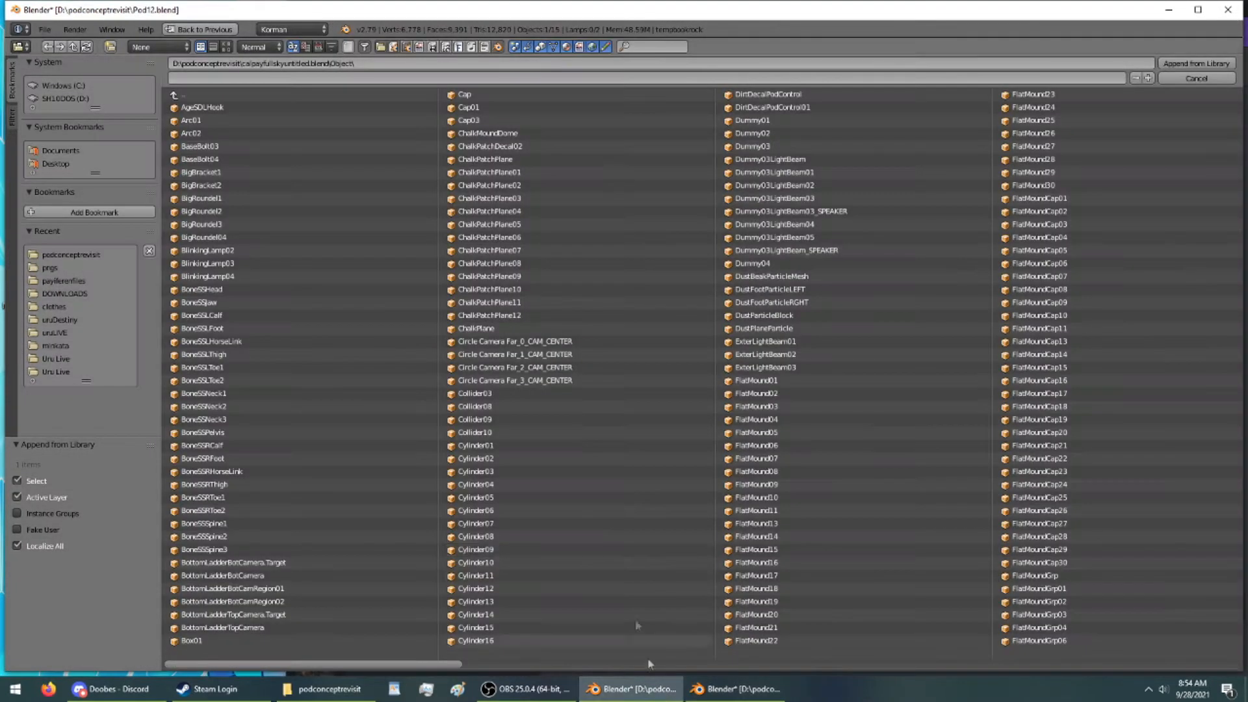
scroll(624, 650, down, 5)
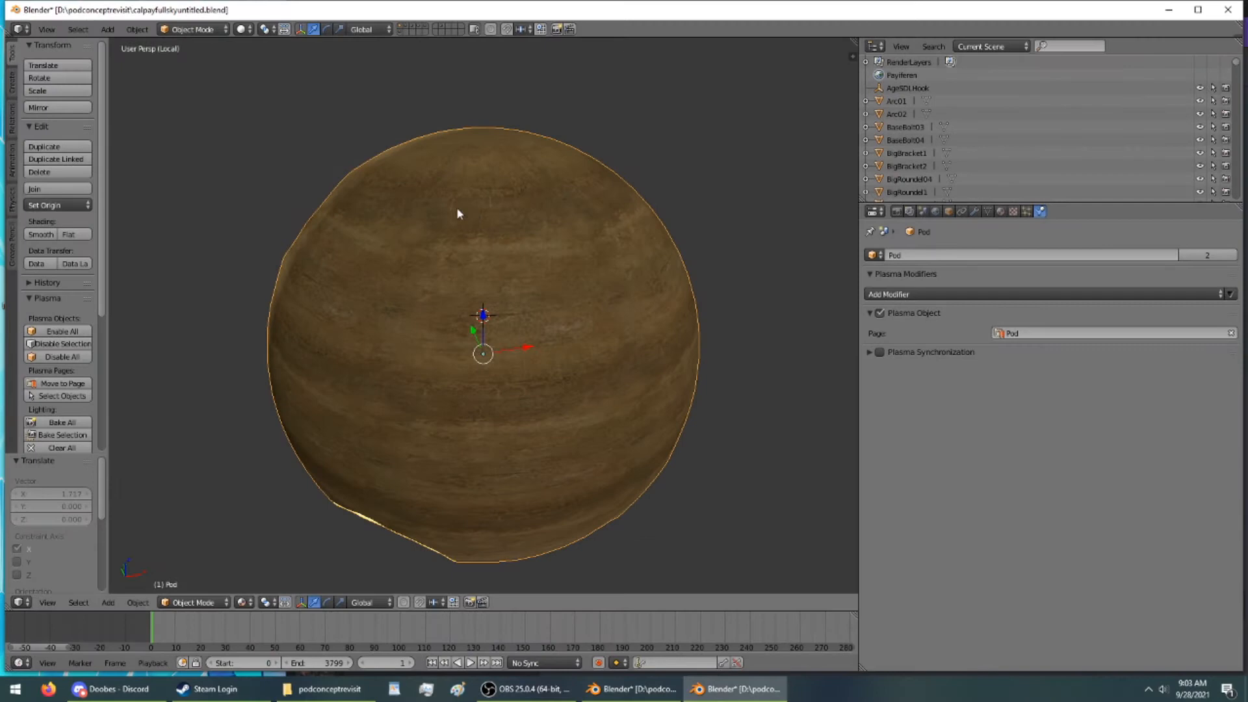
Inspect the Pod and PodExterior meshes in isolation in the source pod file, and return to the Pod12 file
middle_drag(456, 213, 638, 236)
scroll(645, 183, up, 6)
scroll(646, 185, down, 4)
key(KP_Divide)
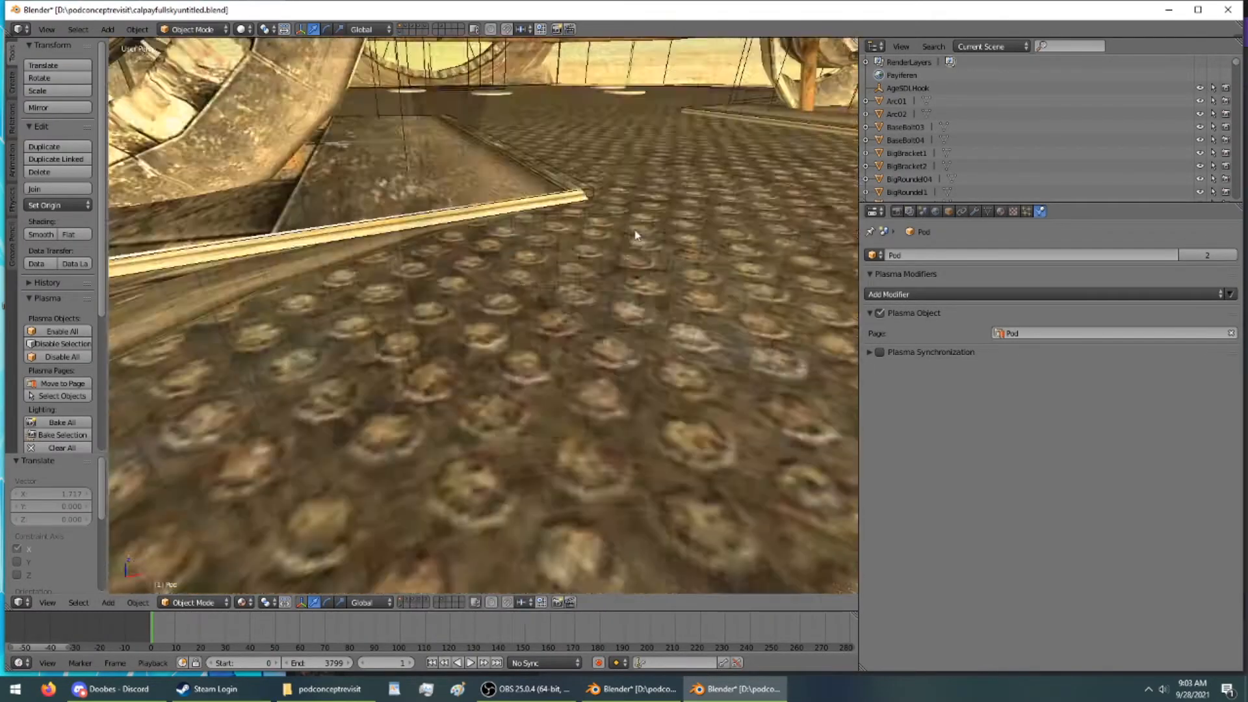
right_click(535, 238)
key(KP_Divide)
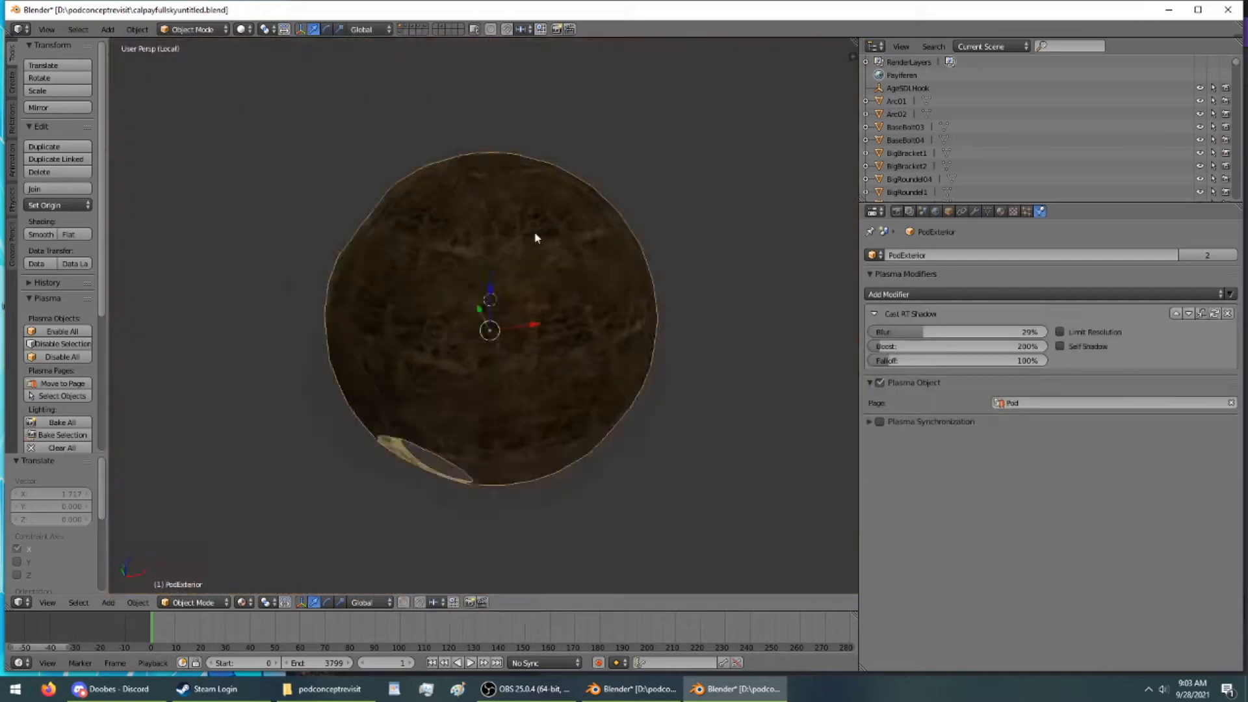
middle_drag(568, 188, 353, 251)
key(KP_Divide)
click(631, 689)
middle_drag(451, 325, 381, 365)
scroll(282, 365, down, 5)
scroll(422, 331, down, 5)
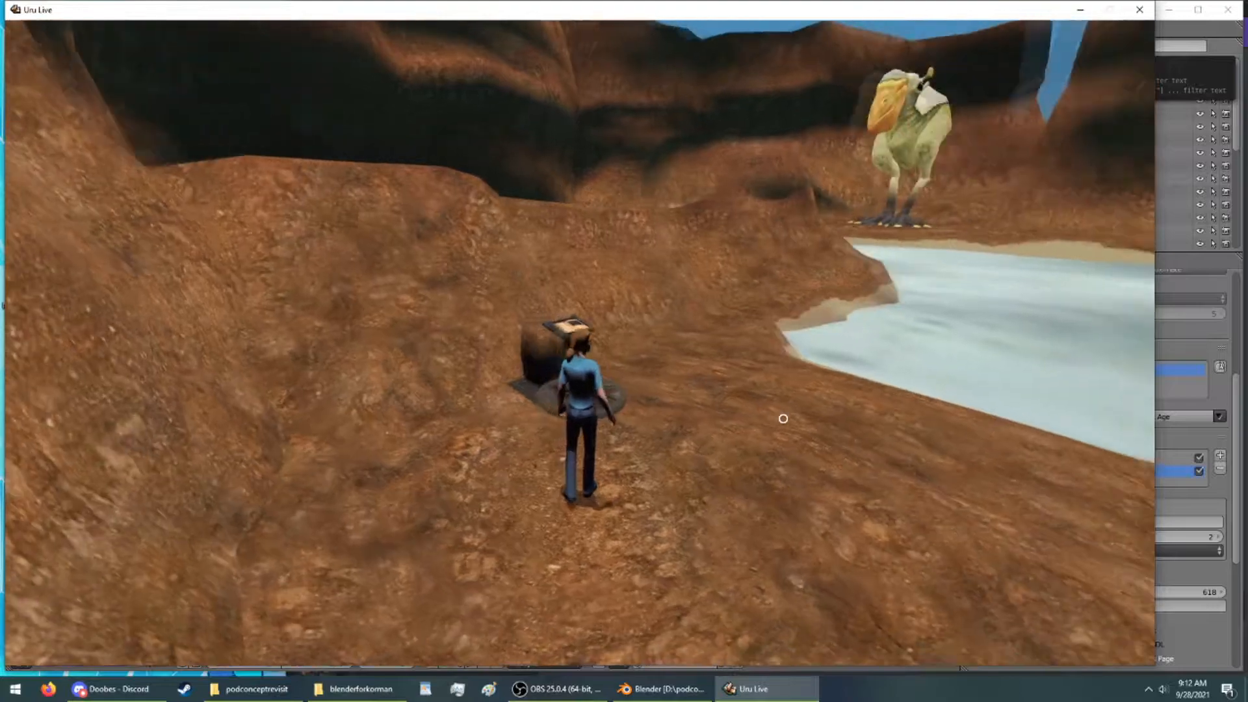
In Uru Live, look around the exported canyon and view the linking book pedestal in first person
key(Right)
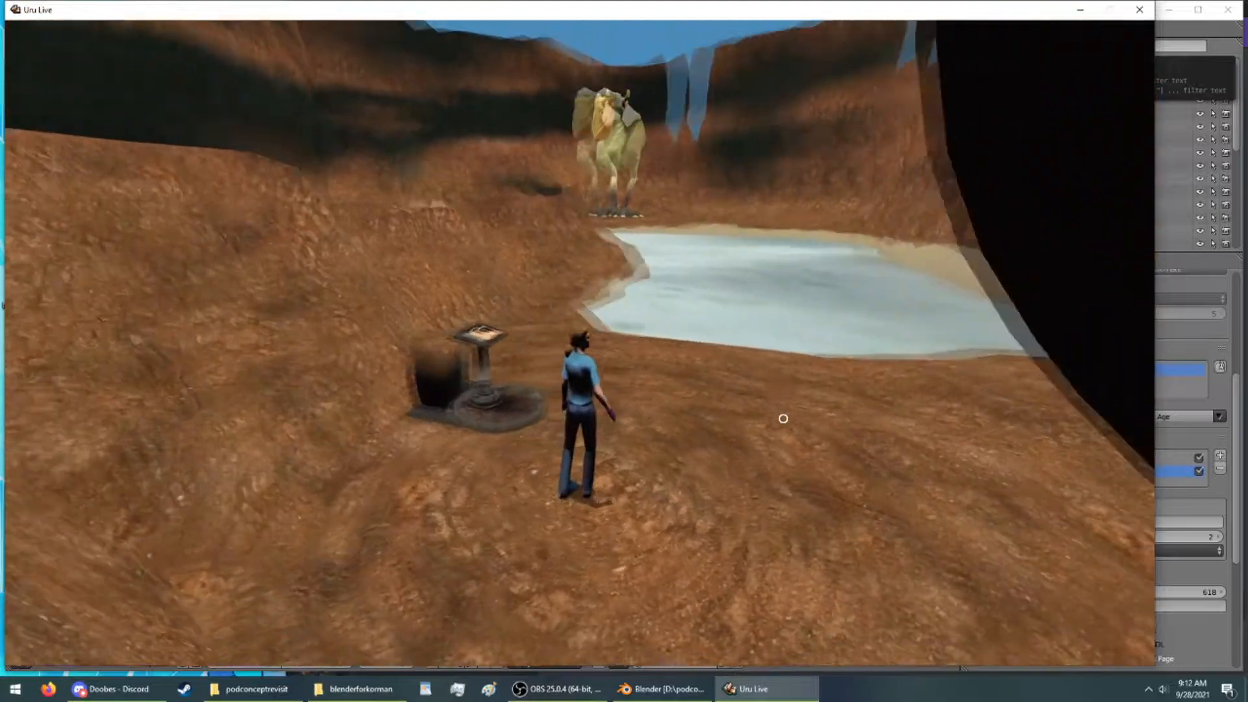
key(F1)
key(Right)
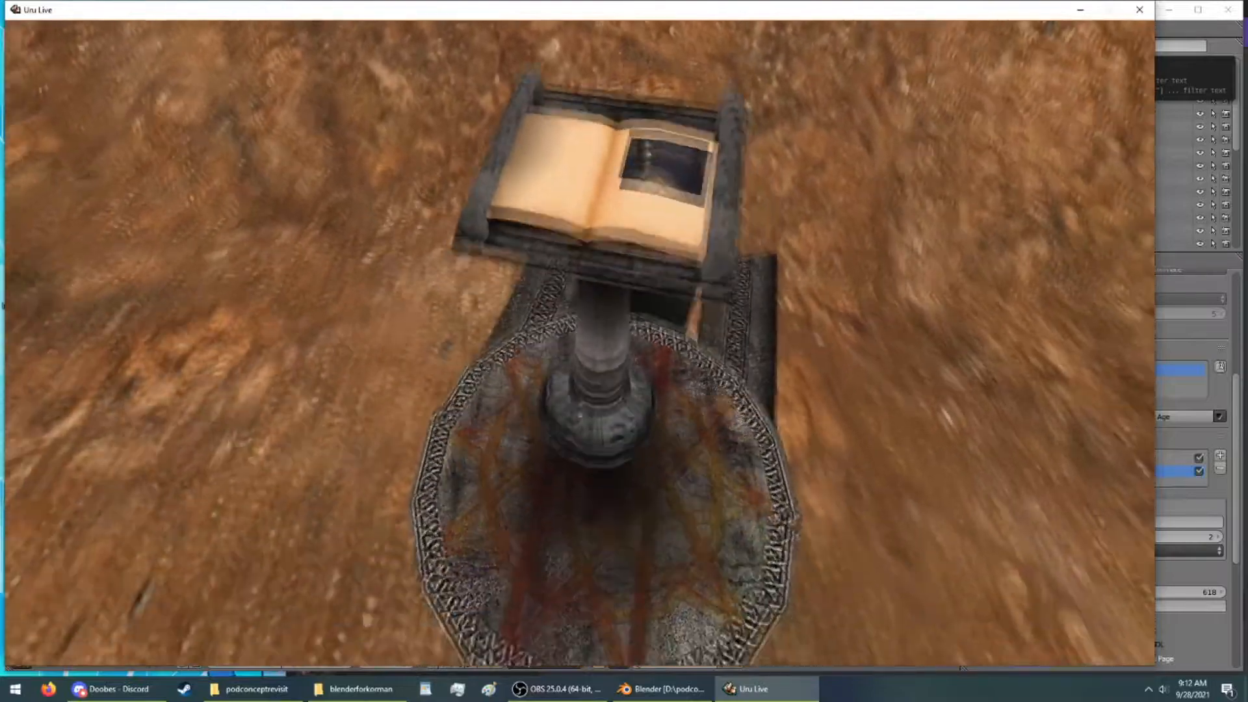
Move from the linking book pedestal across the canyon and into the pod
key(Right)
key(Up)
key(Left)
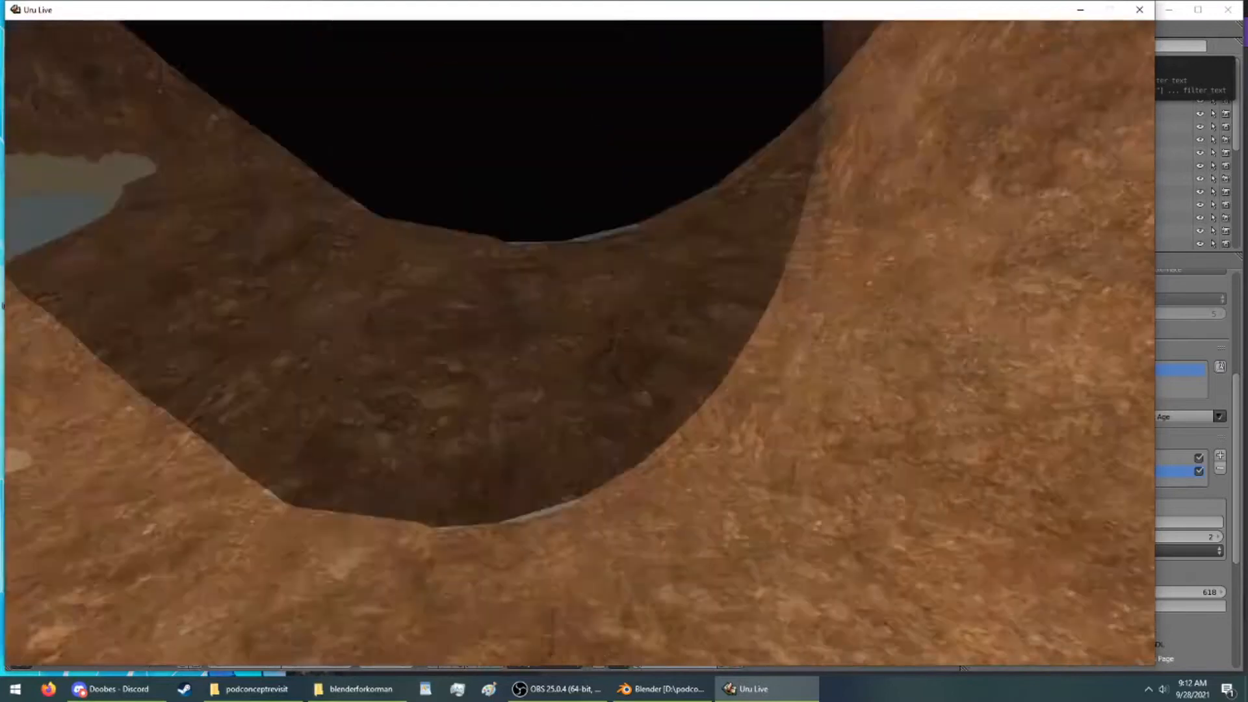
key(Up)
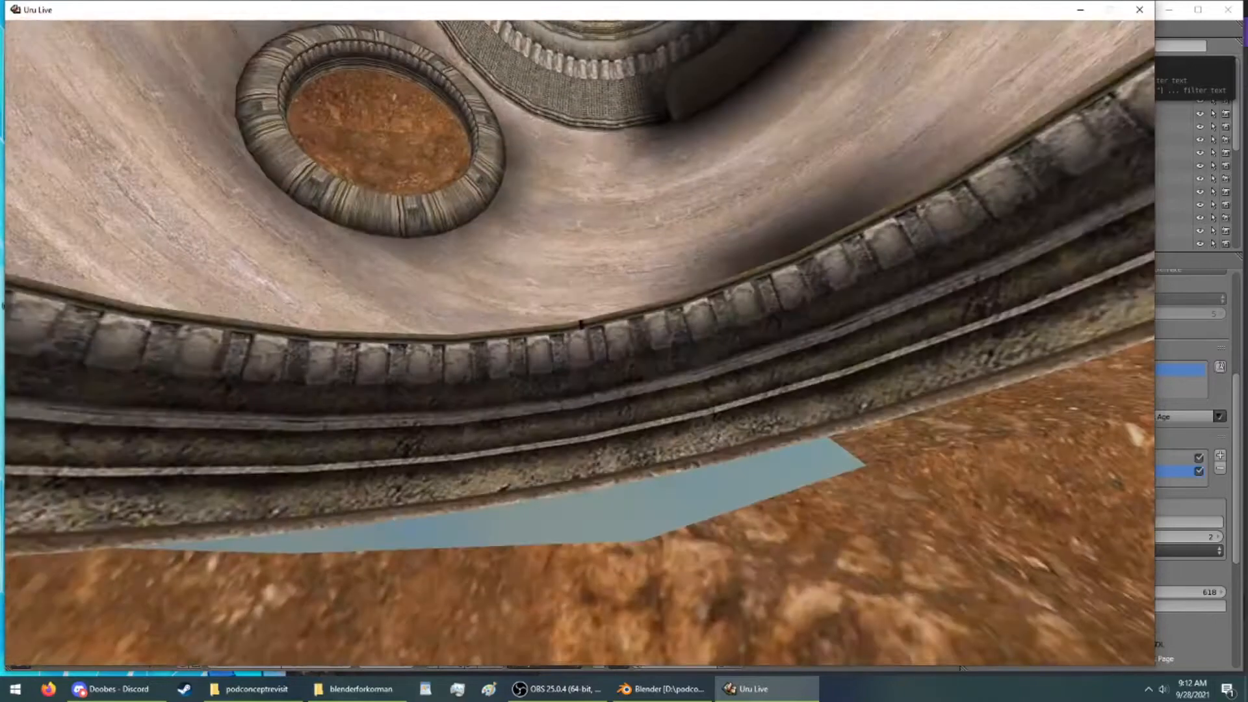
key(w)
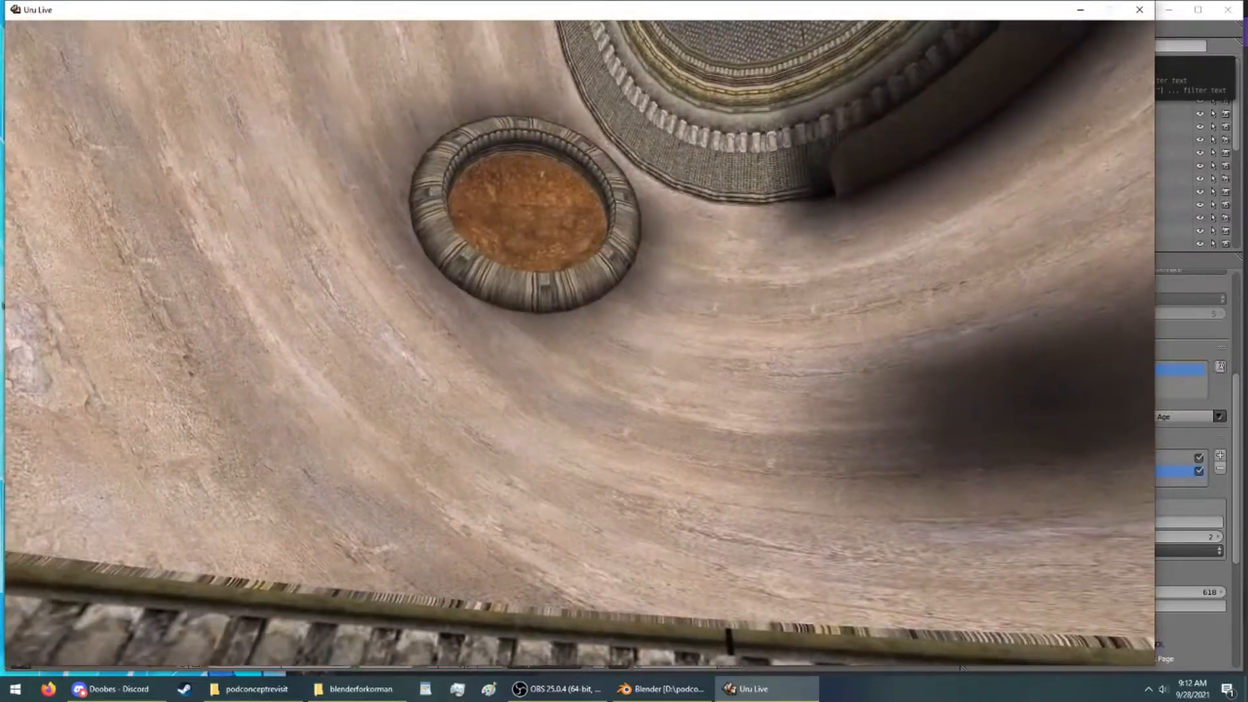
right_drag(624, 434, 656, 435)
key(w)
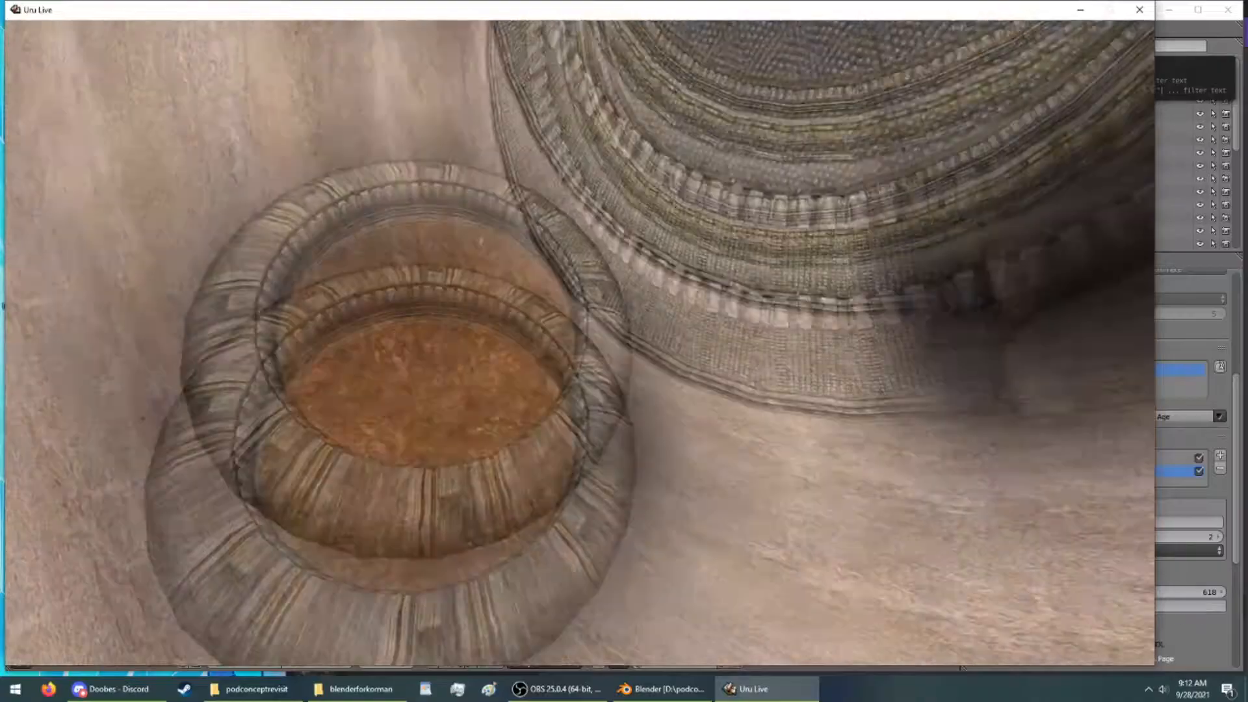
Examine the pod's interior walls, round windows and patterned central disc in first person
right_drag(657, 435, 656, 390)
key(d)
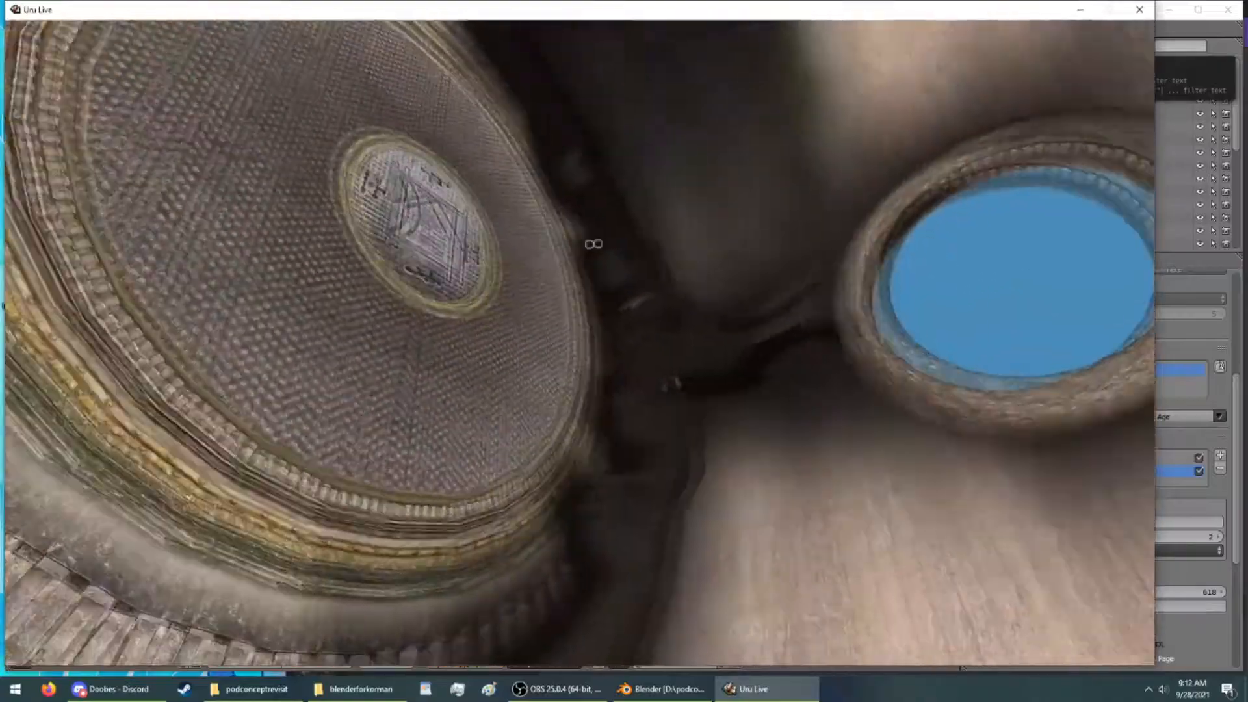
key(d)
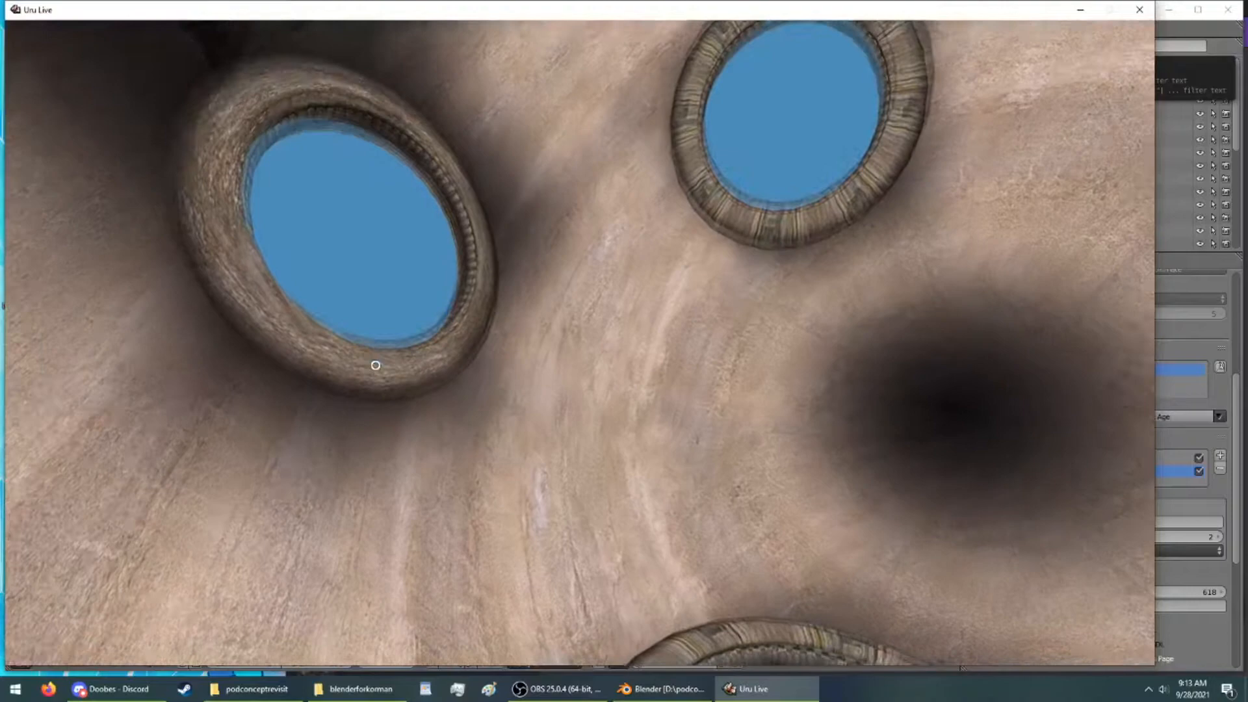
key(d)
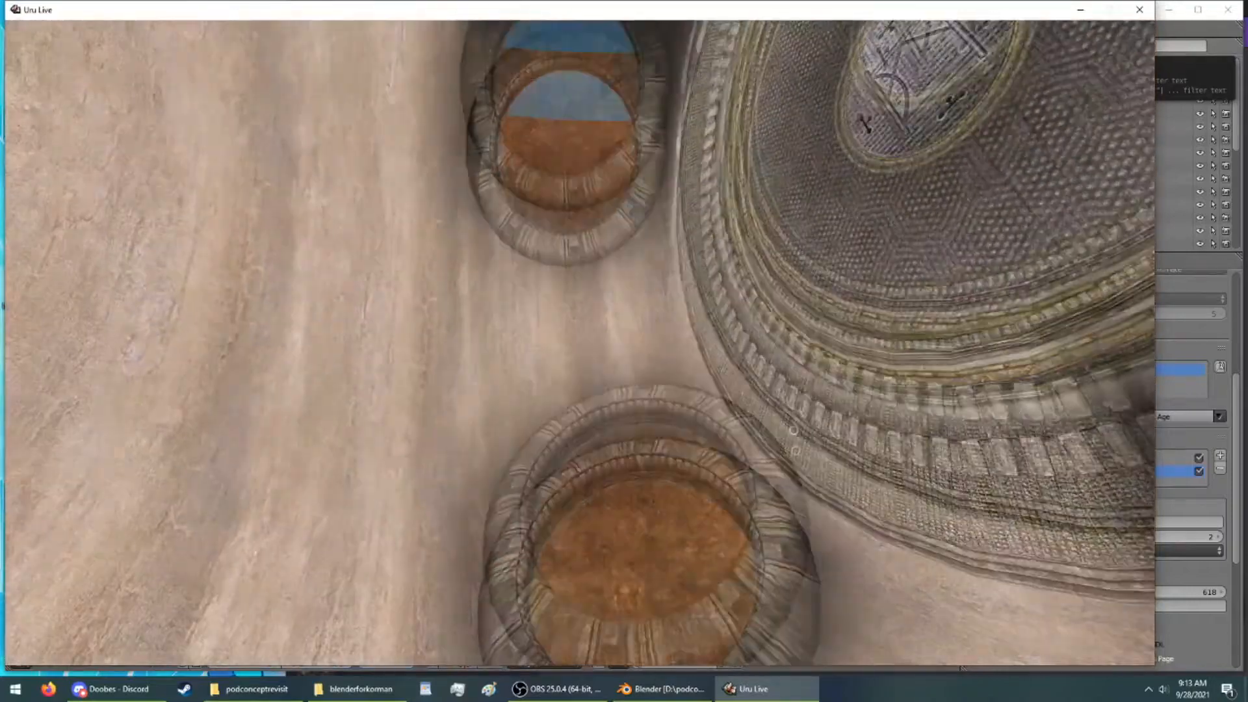
key(w)
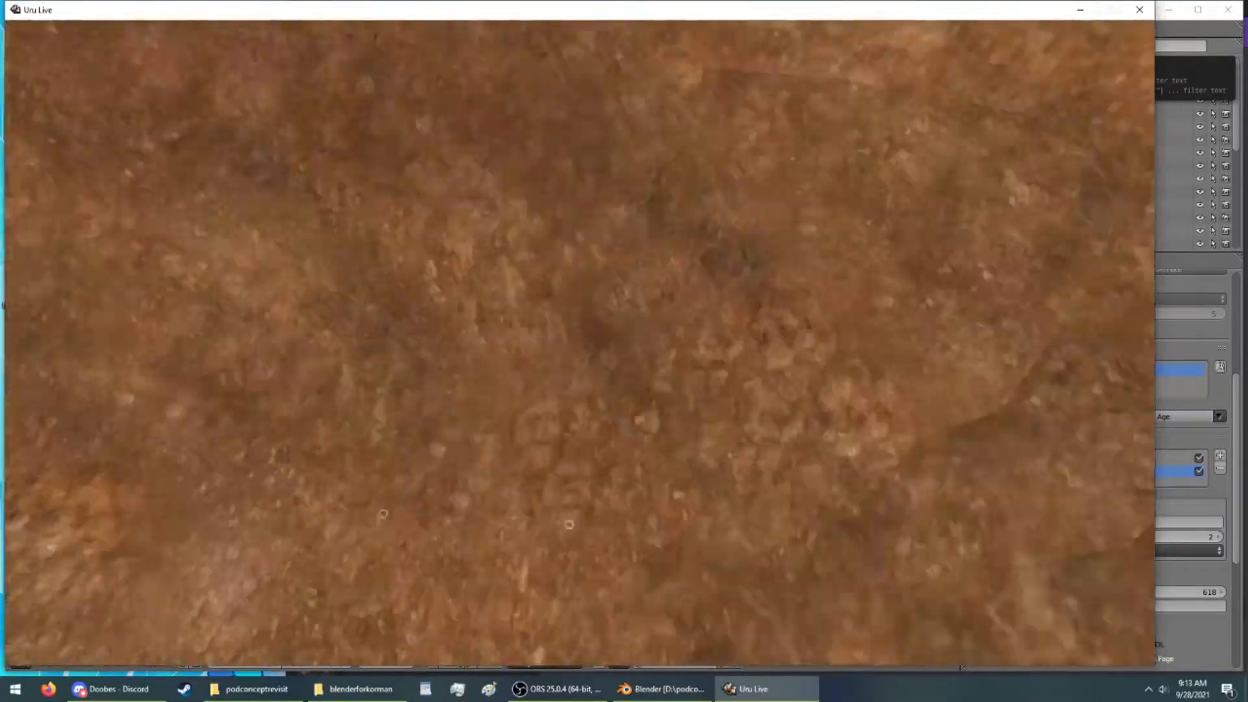
key(s)
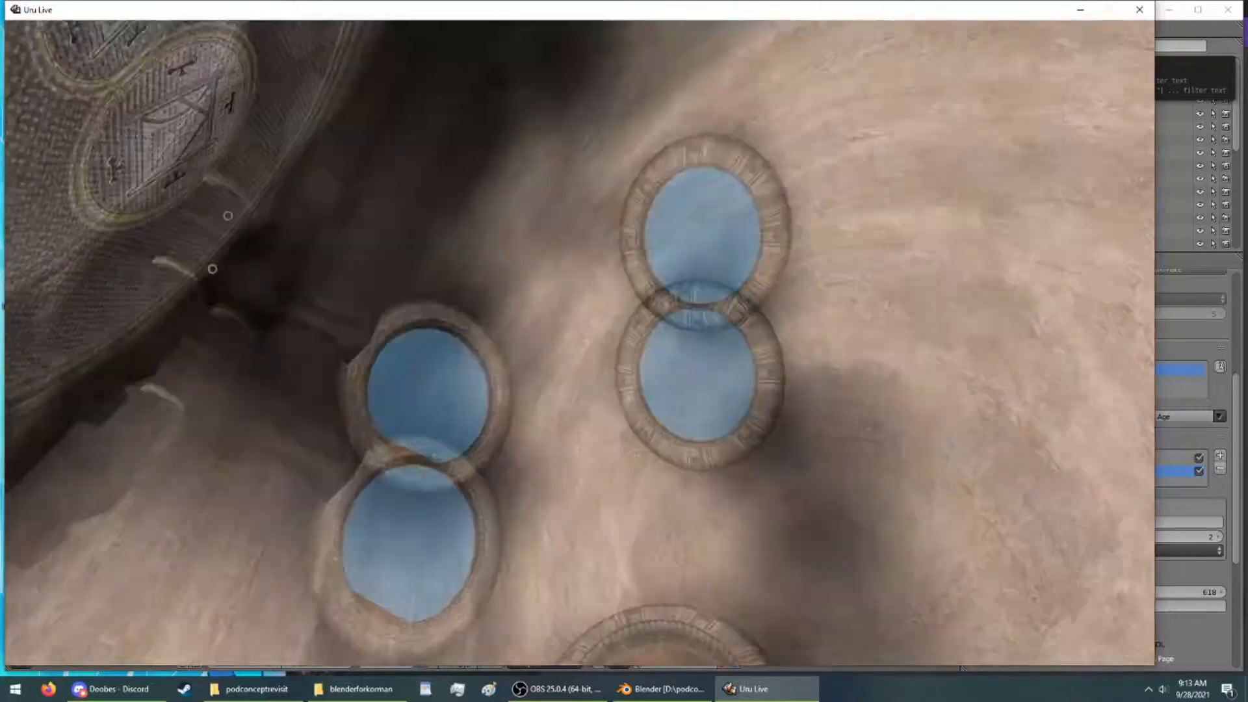
key(w)
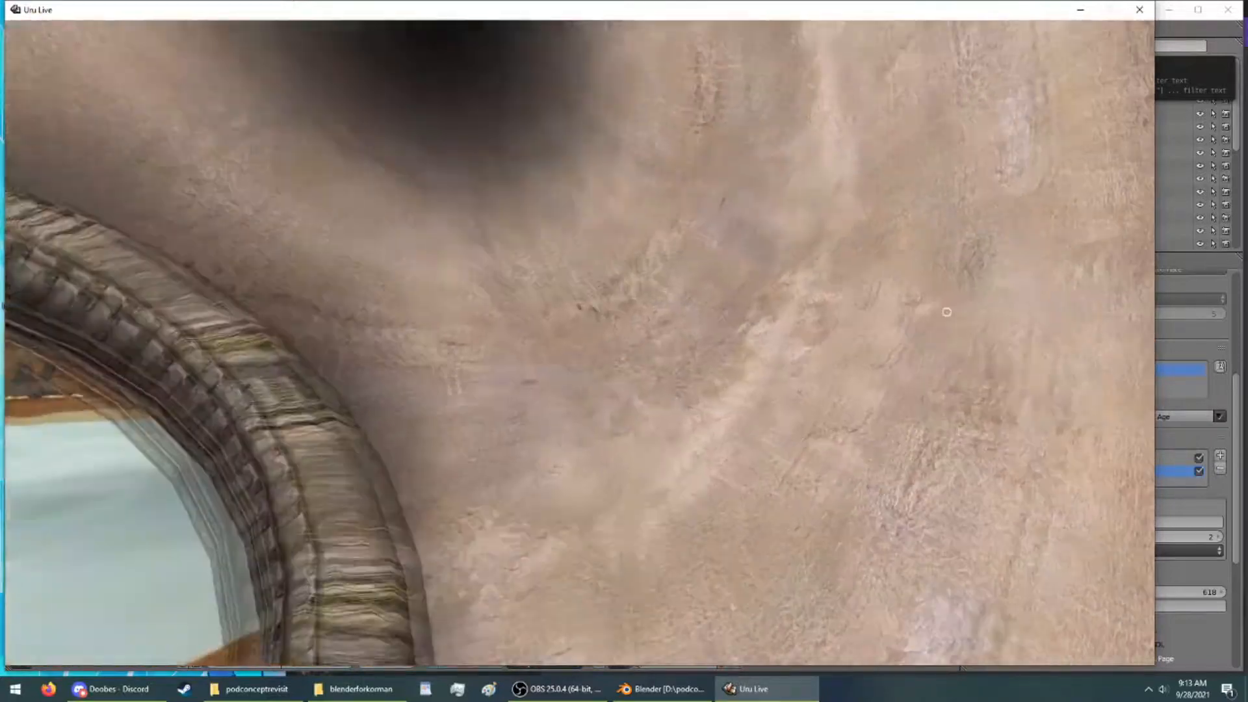
key(s)
key(w)
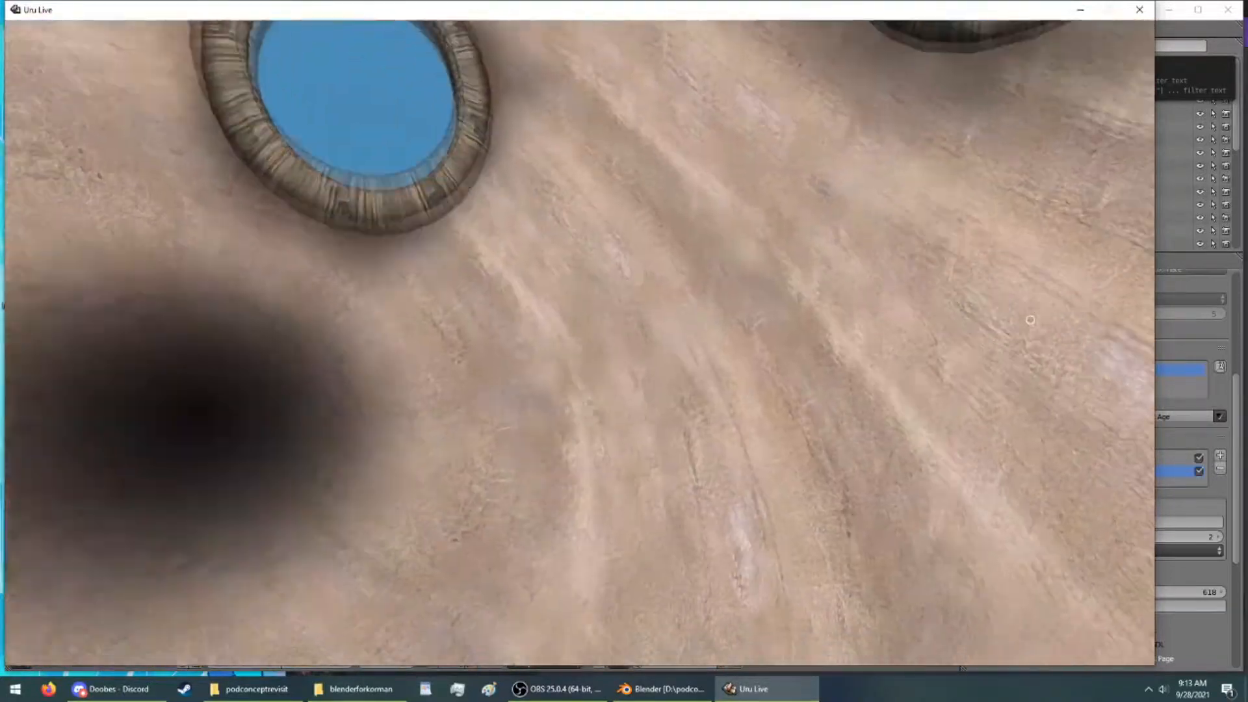
key(w)
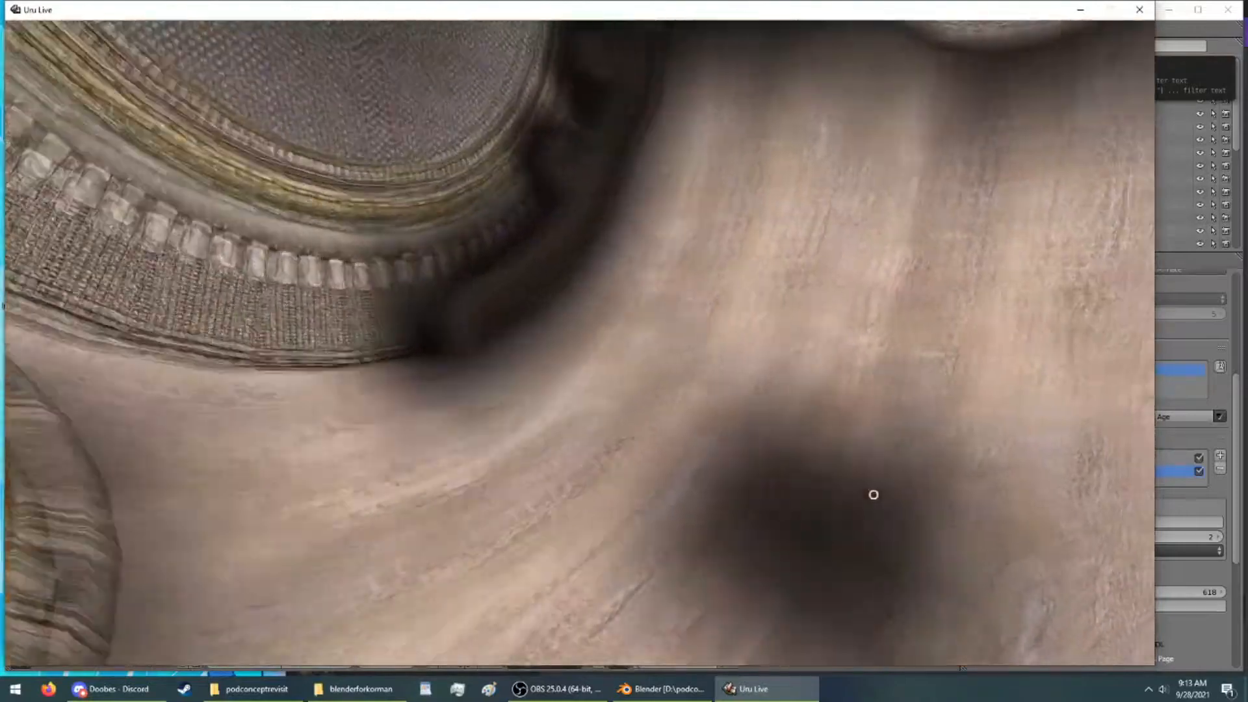
mouse_move(874, 494)
right_down()
mouse_move(930, 271)
mouse_move(650, 306)
mouse_move(563, 215)
mouse_move(535, 403)
mouse_move(368, 415)
right_up()
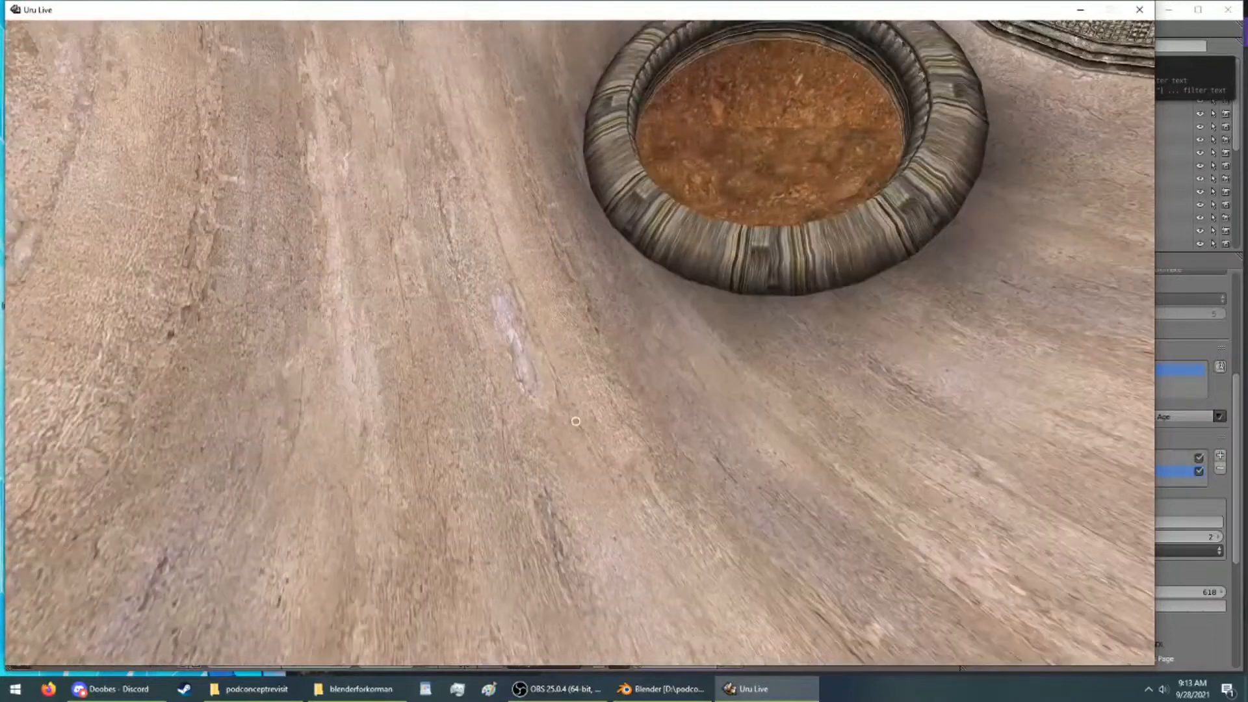
Check the avatar inside the pod in third person, and return to first person to view the central disc
key(F1)
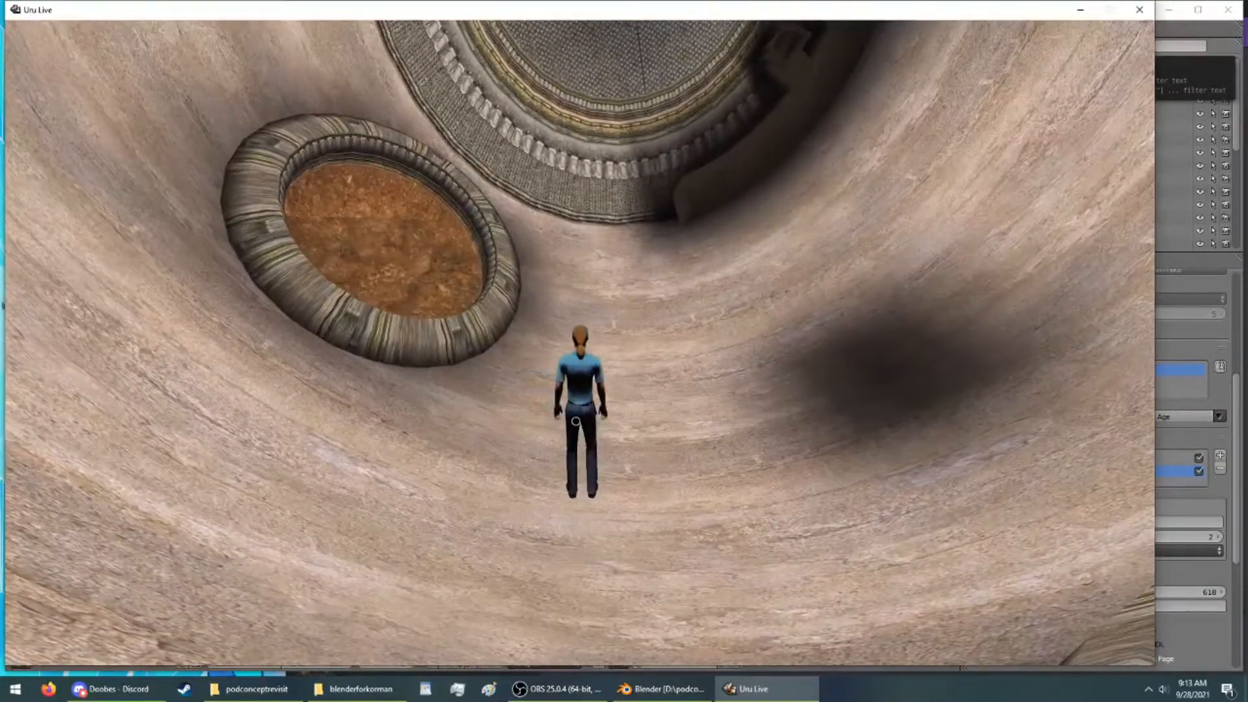
key(Right)
key(F1)
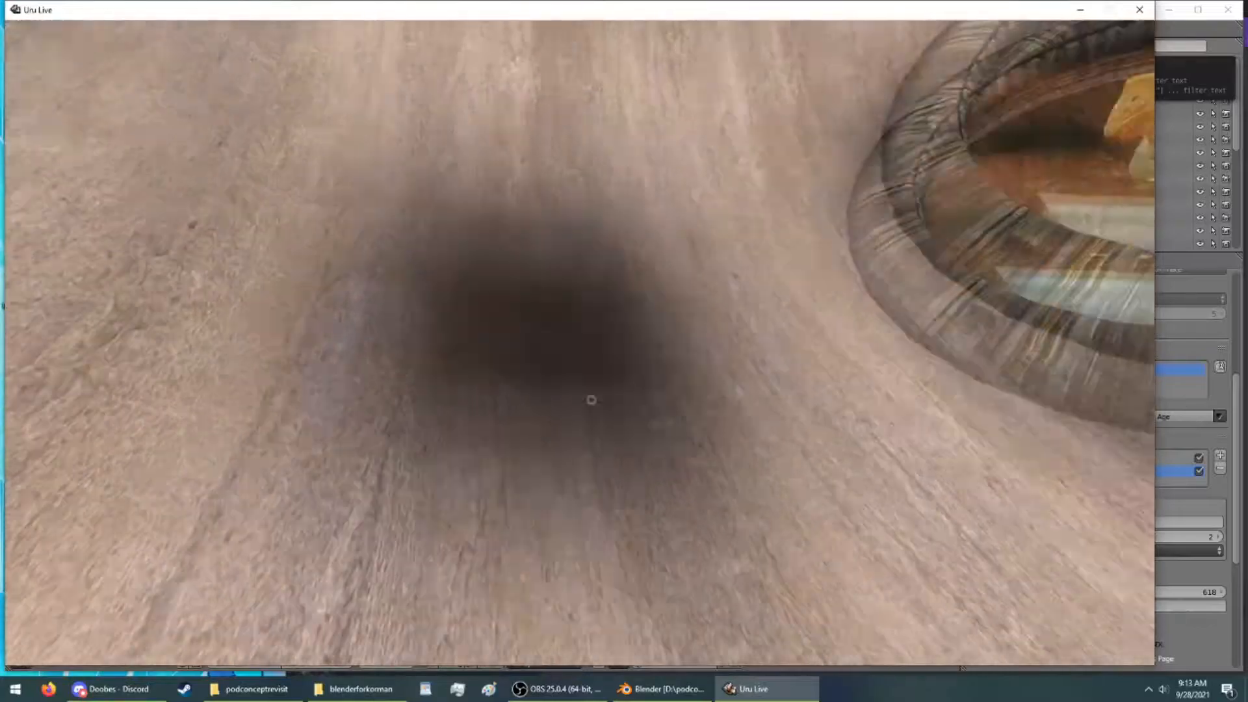
key(Right)
key(Up)
right_drag(578, 345, 1092, 396)
right_drag(377, 520, 609, 316)
key(Up)
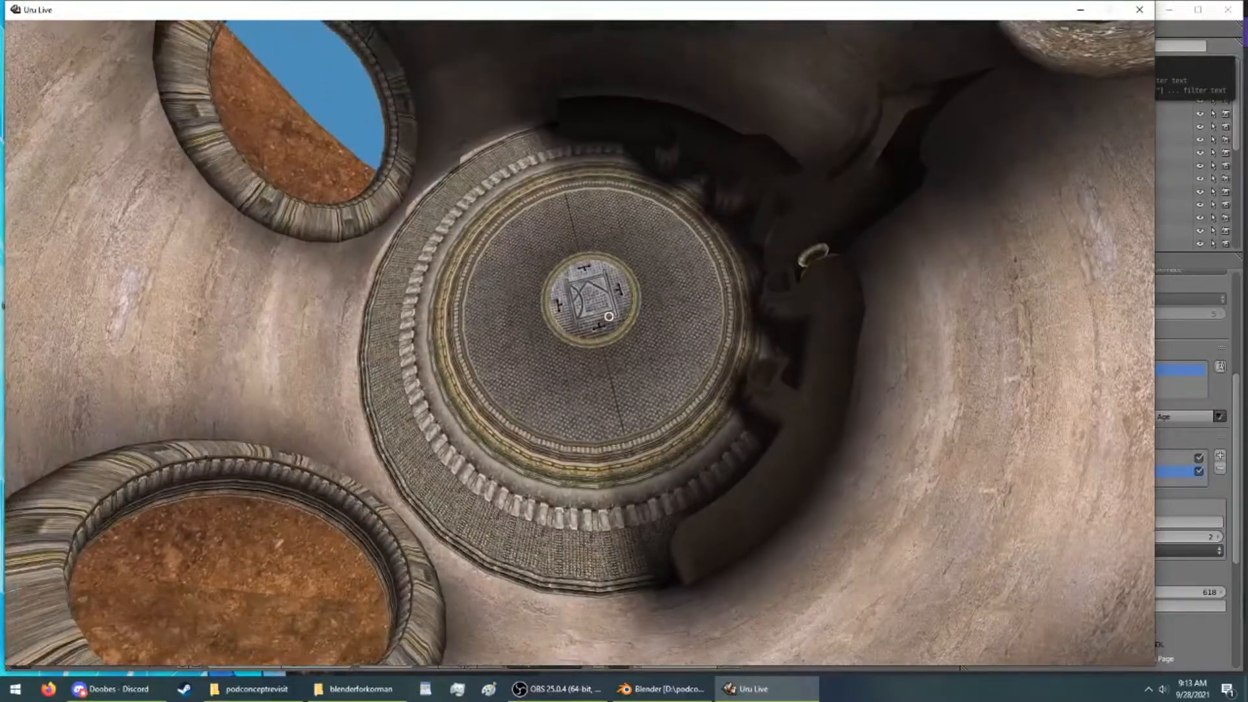
Inspect the pod interior around the central disc, including the dark shaded areas and the views through the round windows
right_drag(685, 308, 1039, 258)
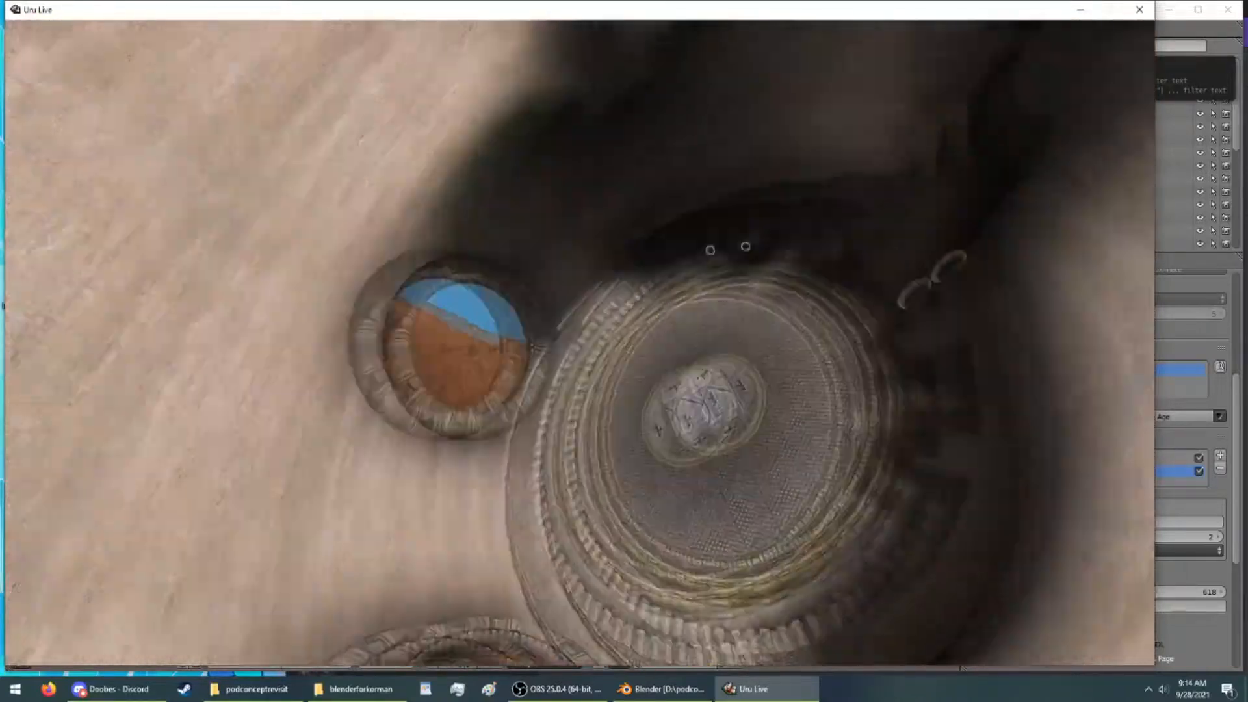
right_drag(877, 263, 1034, 283)
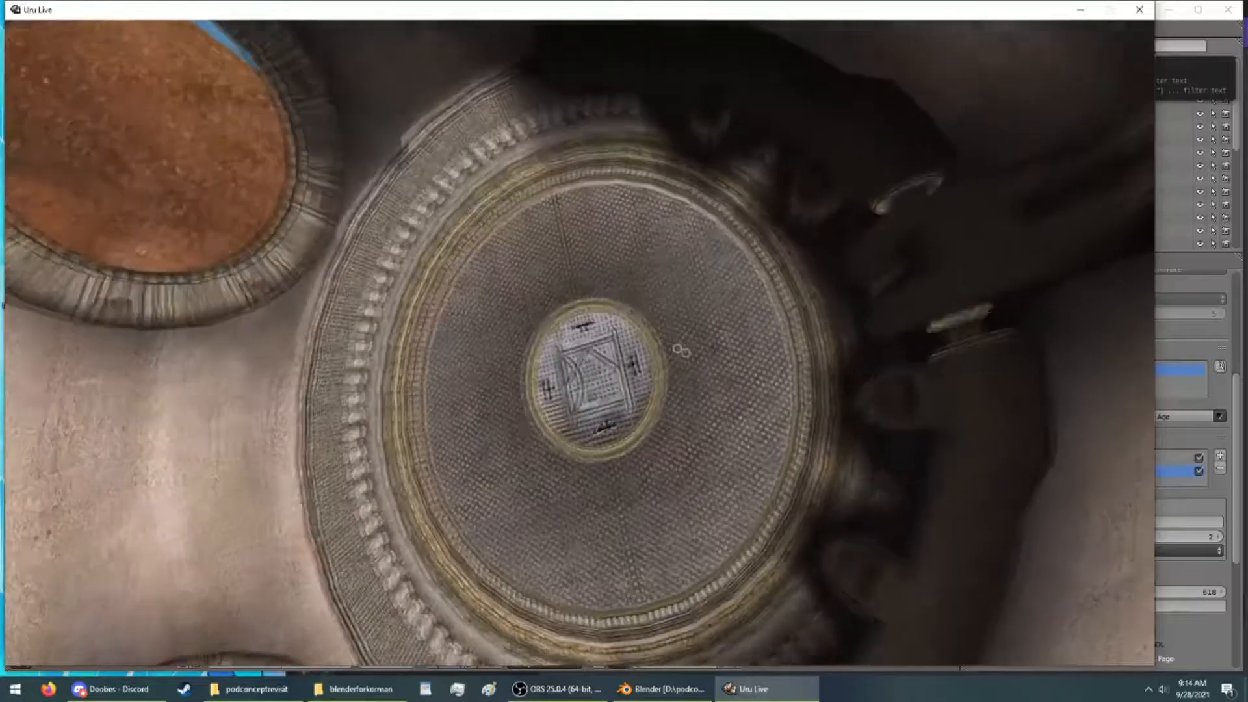
right_drag(749, 408, 582, 244)
right_drag(664, 225, 484, 430)
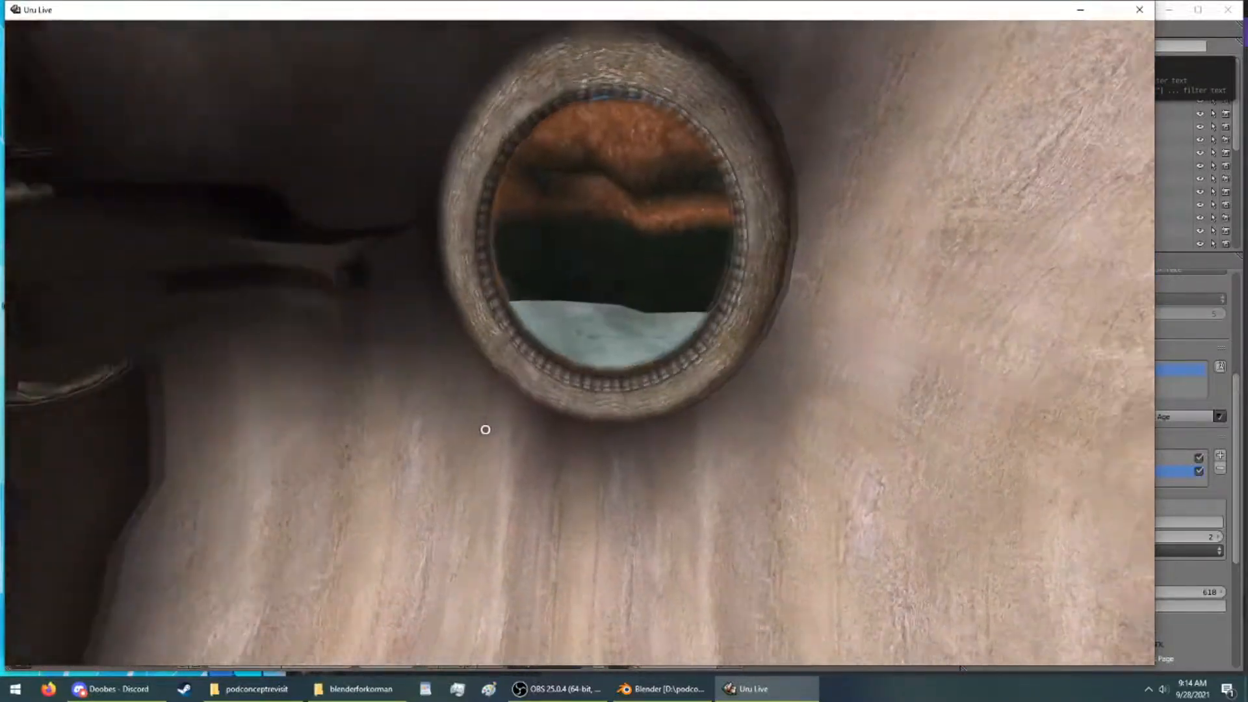
right_drag(418, 405, 432, 501)
right_drag(356, 470, 960, 569)
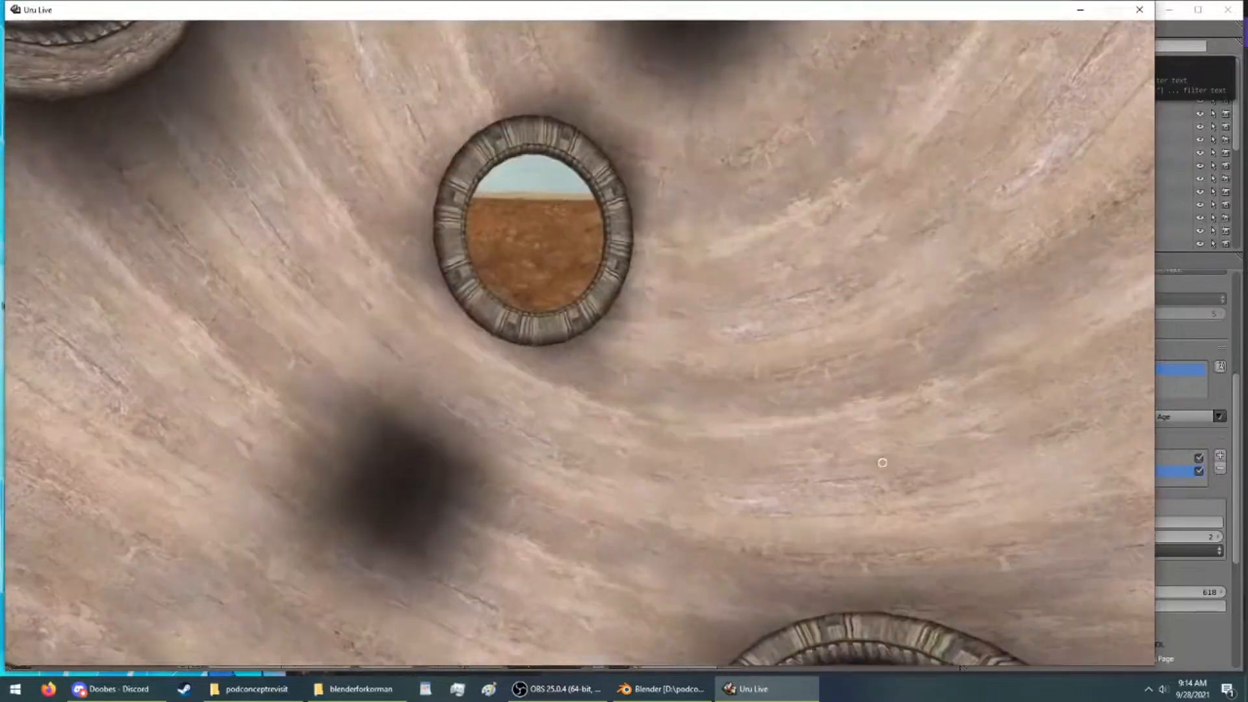
right_drag(293, 290, 894, 370)
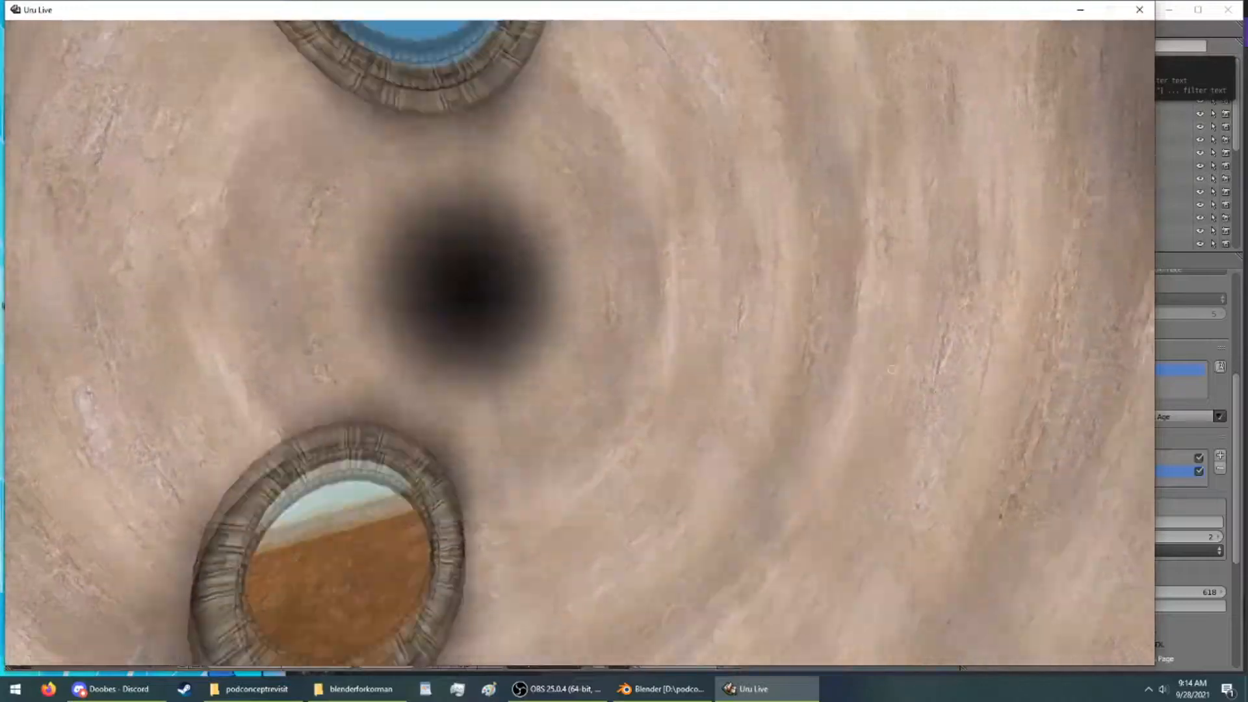
right_drag(553, 331, 672, 103)
mouse_move(682, 160)
right_down()
mouse_move(761, 300)
mouse_move(728, 533)
right_up()
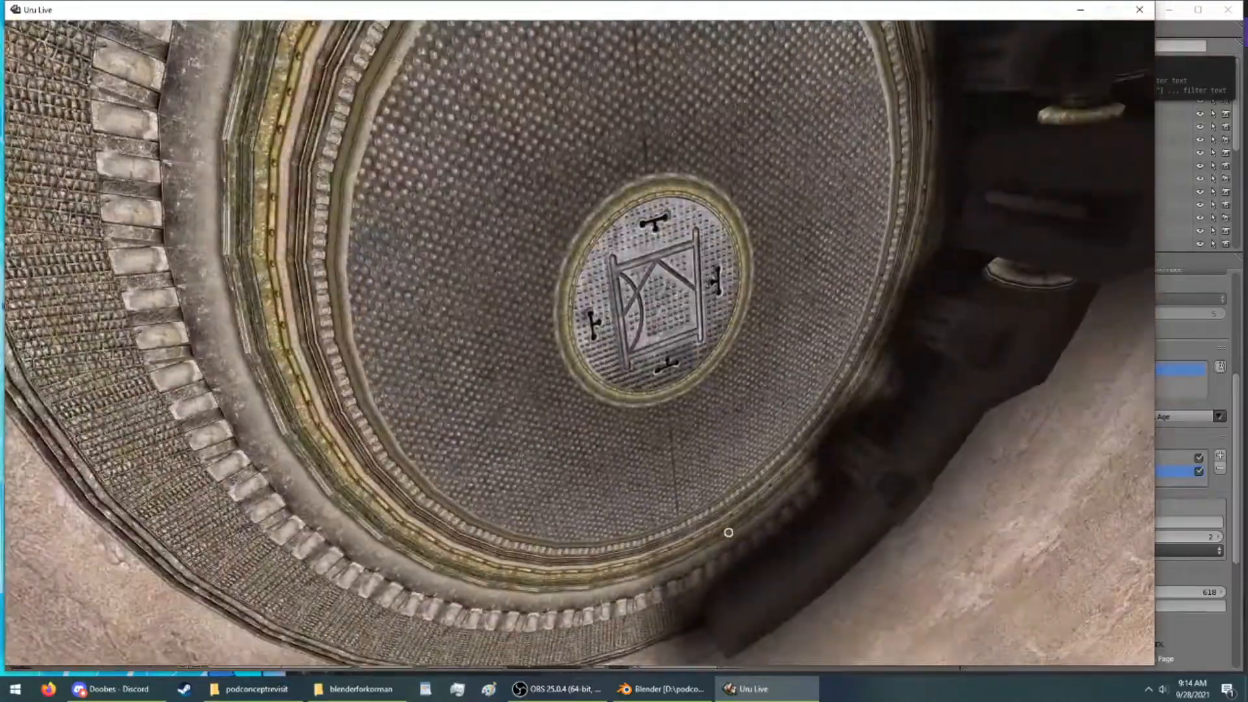
mouse_move(836, 530)
right_down()
mouse_move(694, 546)
mouse_move(429, 457)
mouse_move(337, 562)
mouse_move(772, 427)
mouse_move(139, 584)
mouse_move(444, 403)
mouse_move(404, 195)
mouse_move(930, 306)
mouse_move(744, 264)
mouse_move(382, 219)
mouse_move(145, 215)
mouse_move(521, 178)
mouse_move(120, 191)
mouse_move(158, 231)
mouse_move(479, 337)
mouse_move(631, 356)
mouse_move(741, 416)
mouse_move(657, 521)
mouse_move(392, 583)
right_up()
View the canyon and the pod's exterior shell from above, and go back inside the pod
key(Up)
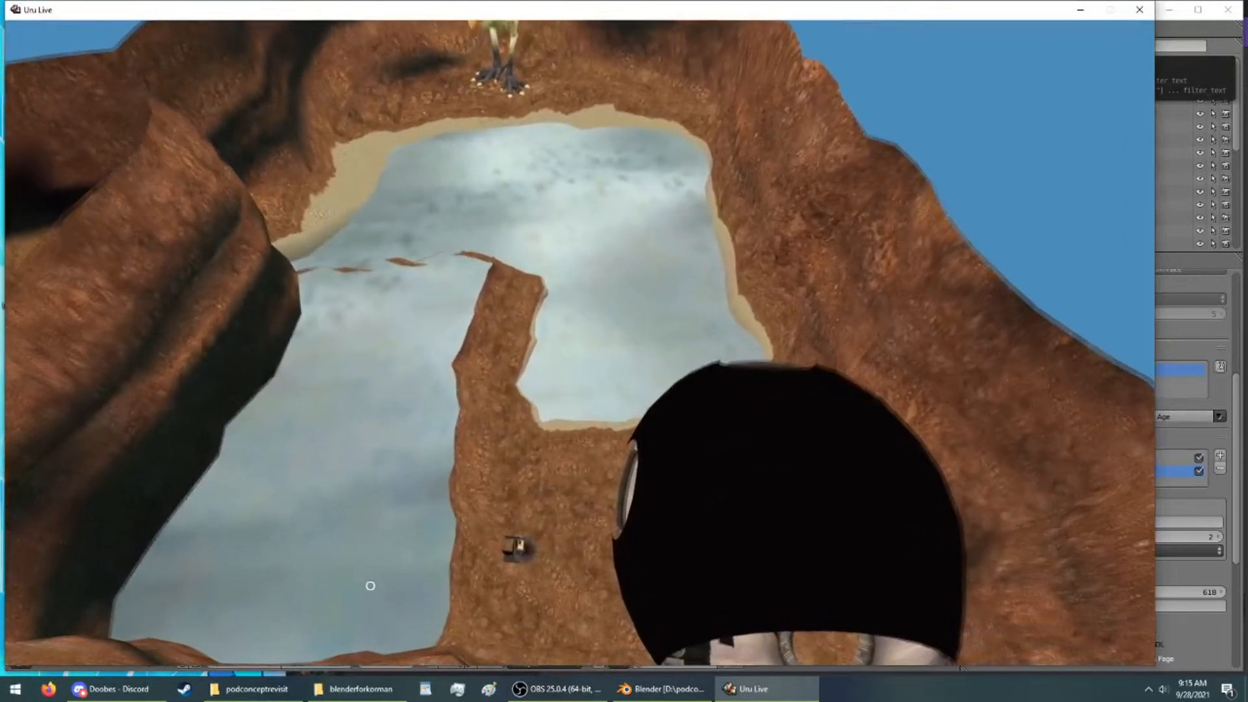
right_drag(367, 588, 266, 293)
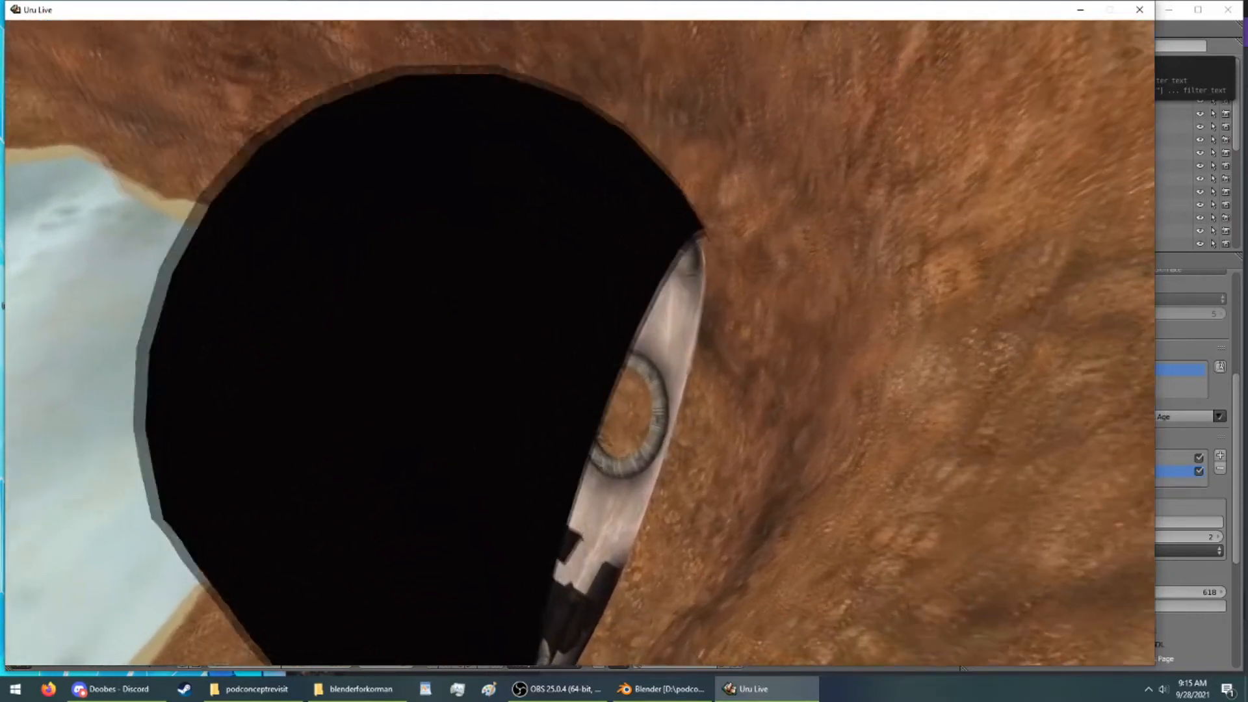
key(w)
key(a)
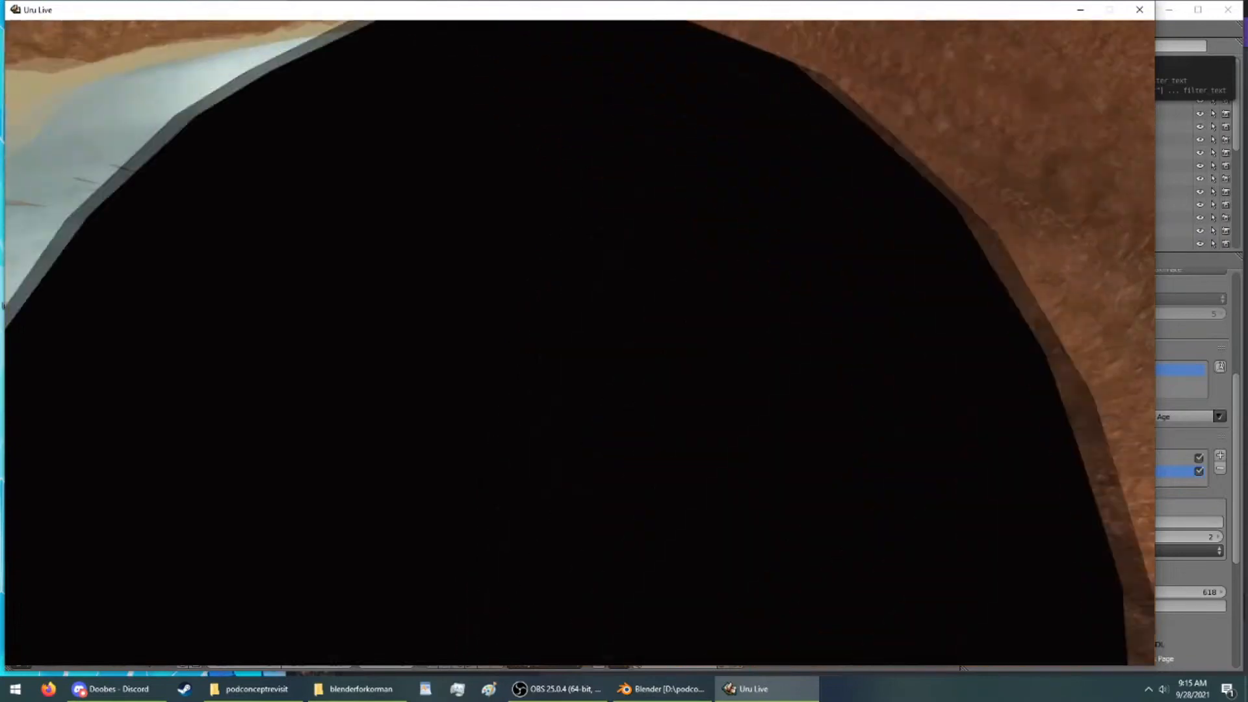
key(w)
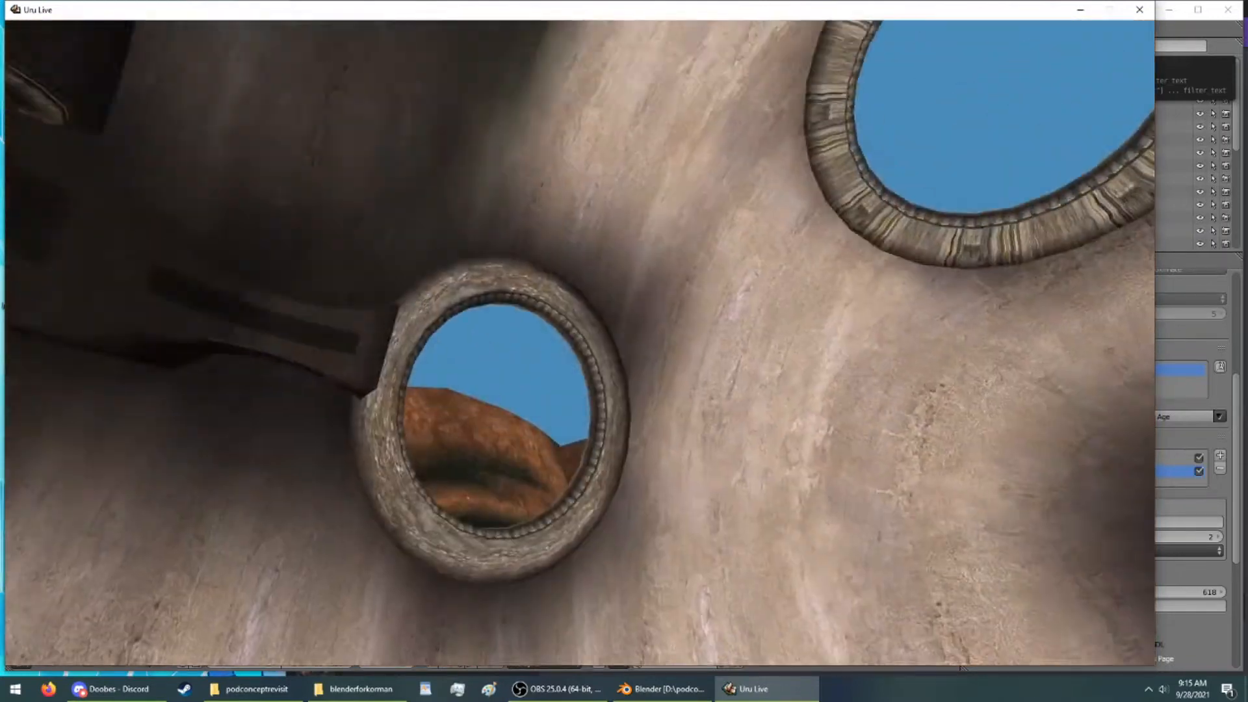
Examine the texture and shading on the pod's inner walls beside the windows at close range
key(w)
mouse_move(579, 342)
right_down()
mouse_move(553, 319)
mouse_move(340, 339)
mouse_move(796, 376)
mouse_move(894, 362)
mouse_move(326, 379)
mouse_move(671, 223)
mouse_move(767, 390)
mouse_move(776, 438)
mouse_move(850, 341)
mouse_move(852, 262)
mouse_move(869, 334)
mouse_move(747, 247)
mouse_move(611, 186)
mouse_move(410, 398)
mouse_move(894, 291)
mouse_move(983, 387)
mouse_move(1040, 377)
mouse_move(1066, 351)
right_up()
key(w)
key(w)
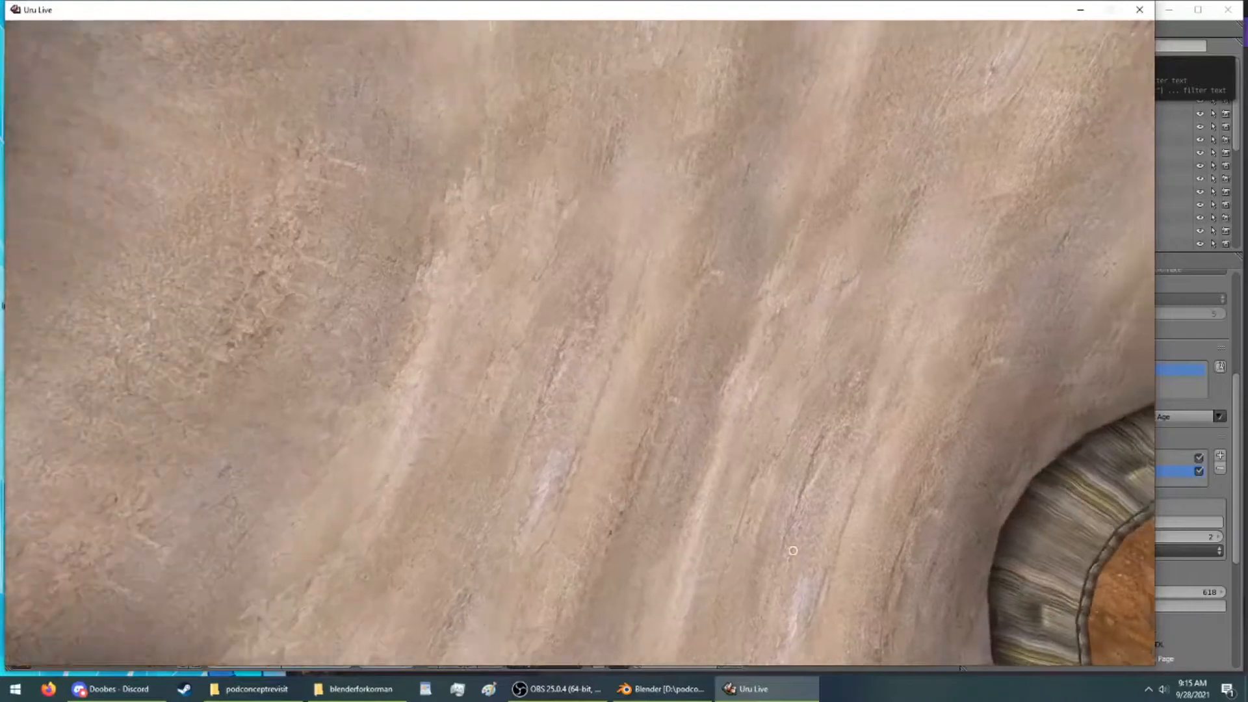
mouse_move(986, 484)
right_down()
mouse_move(893, 453)
mouse_move(744, 530)
mouse_move(878, 517)
right_up()
key(w)
key(d)
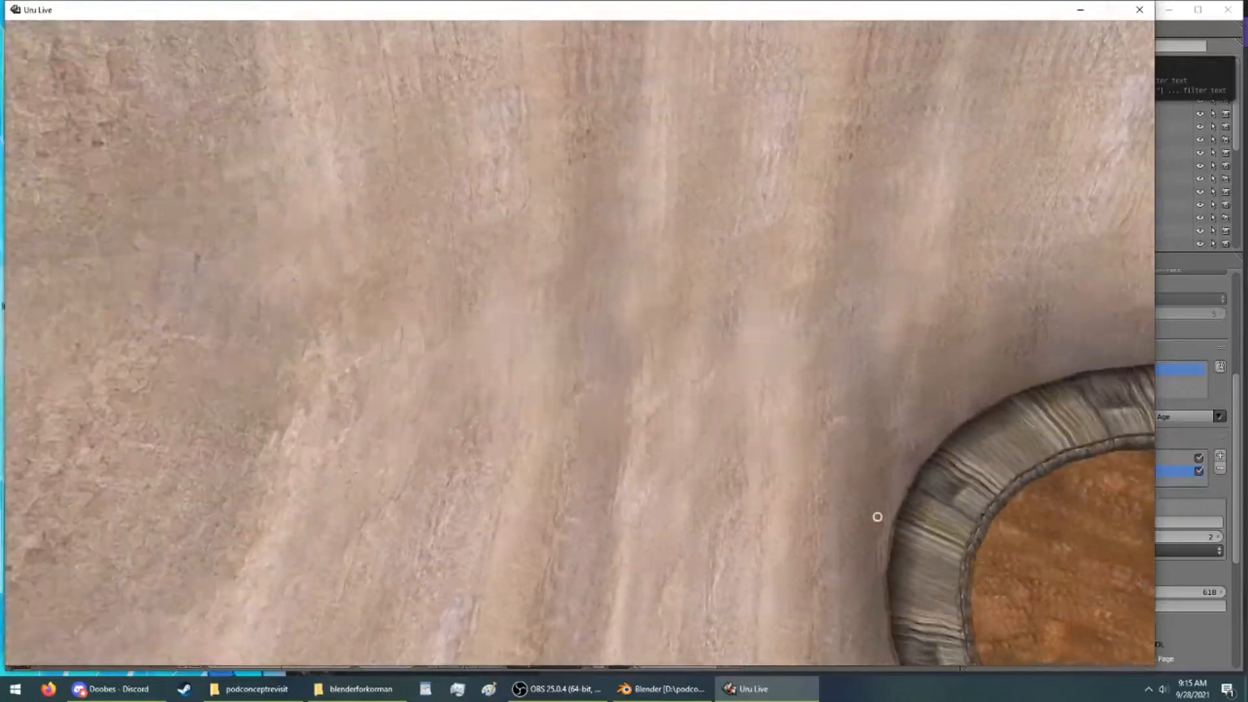
key(d)
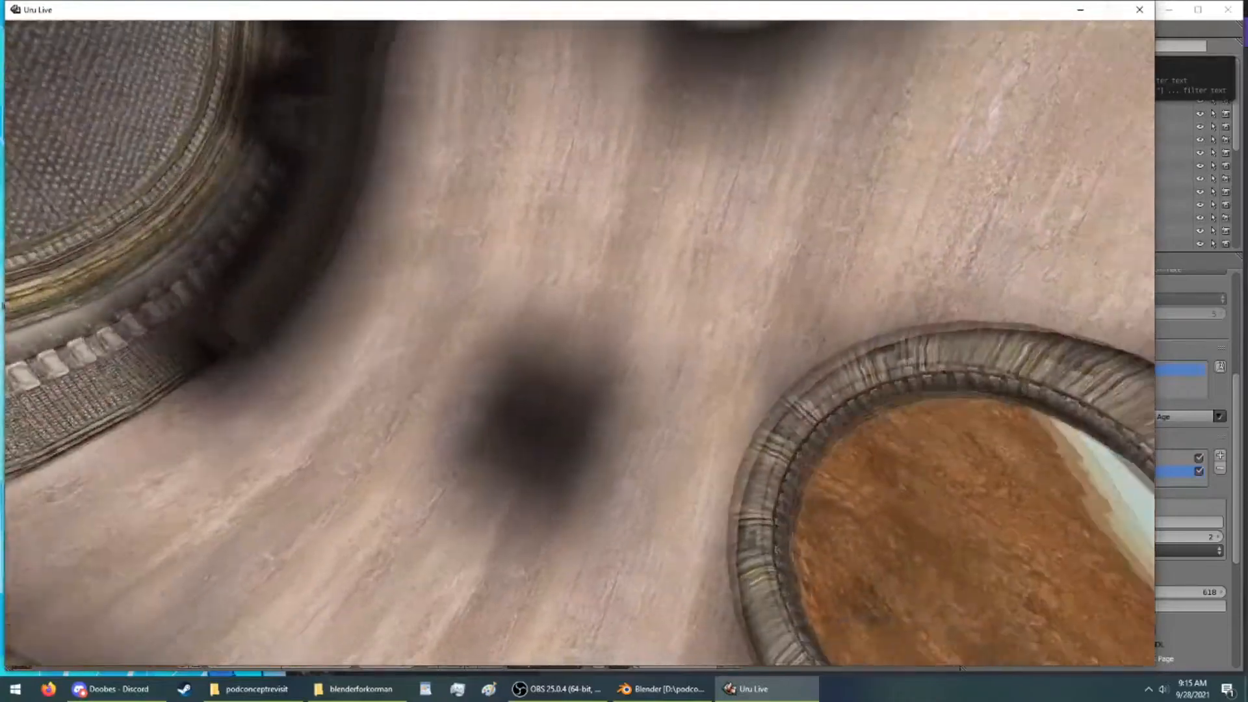
Leave the pod and examine the canyon cliffs, the shoreline and the pod's exterior from across the water
mouse_move(416, 364)
right_down()
mouse_move(494, 416)
mouse_move(559, 390)
mouse_move(629, 323)
mouse_move(863, 433)
mouse_move(921, 342)
mouse_move(975, 487)
mouse_move(1022, 204)
mouse_move(1038, 509)
mouse_move(909, 312)
mouse_move(767, 416)
mouse_move(630, 390)
mouse_move(498, 273)
mouse_move(245, 228)
mouse_move(936, 279)
mouse_move(943, 317)
mouse_move(861, 375)
mouse_move(789, 292)
mouse_move(757, 337)
mouse_move(760, 306)
mouse_move(707, 335)
mouse_move(730, 324)
mouse_move(679, 406)
mouse_move(671, 390)
mouse_move(271, 463)
mouse_move(849, 343)
mouse_move(942, 409)
mouse_move(401, 442)
mouse_move(584, 223)
mouse_move(424, 353)
mouse_move(225, 373)
mouse_move(648, 389)
right_up()
key(Up)
key(Up)
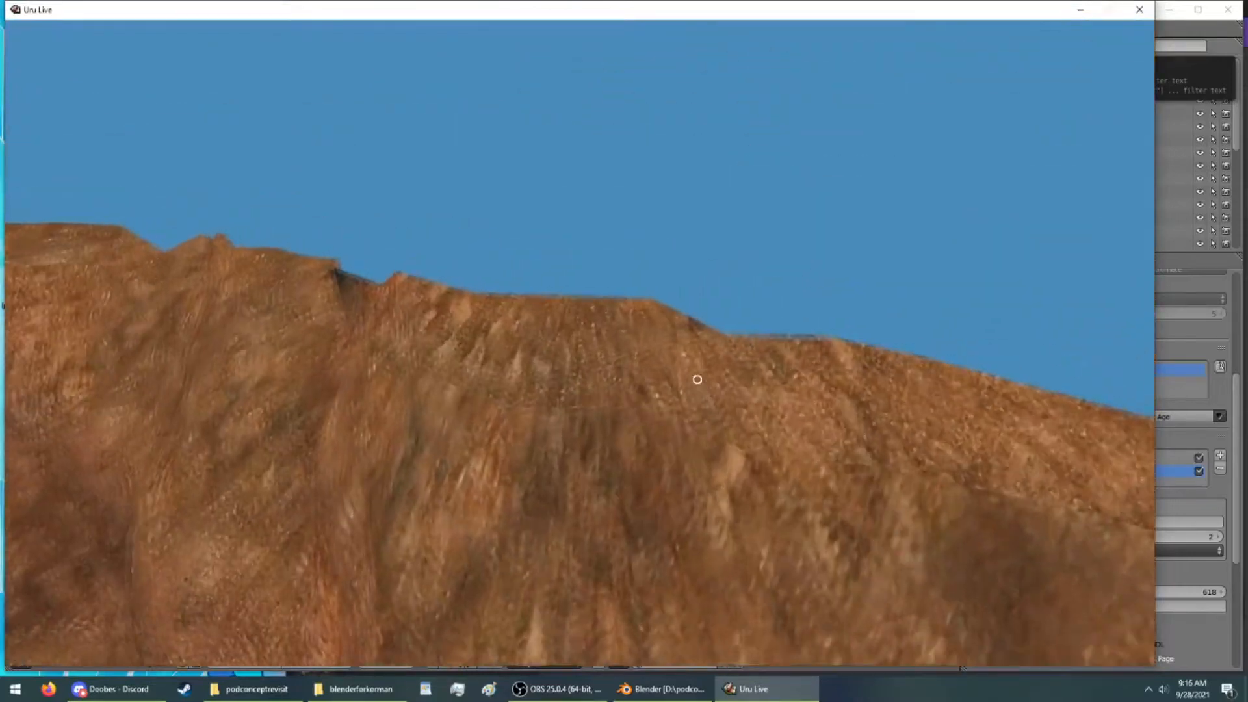
right_drag(284, 394, 773, 466)
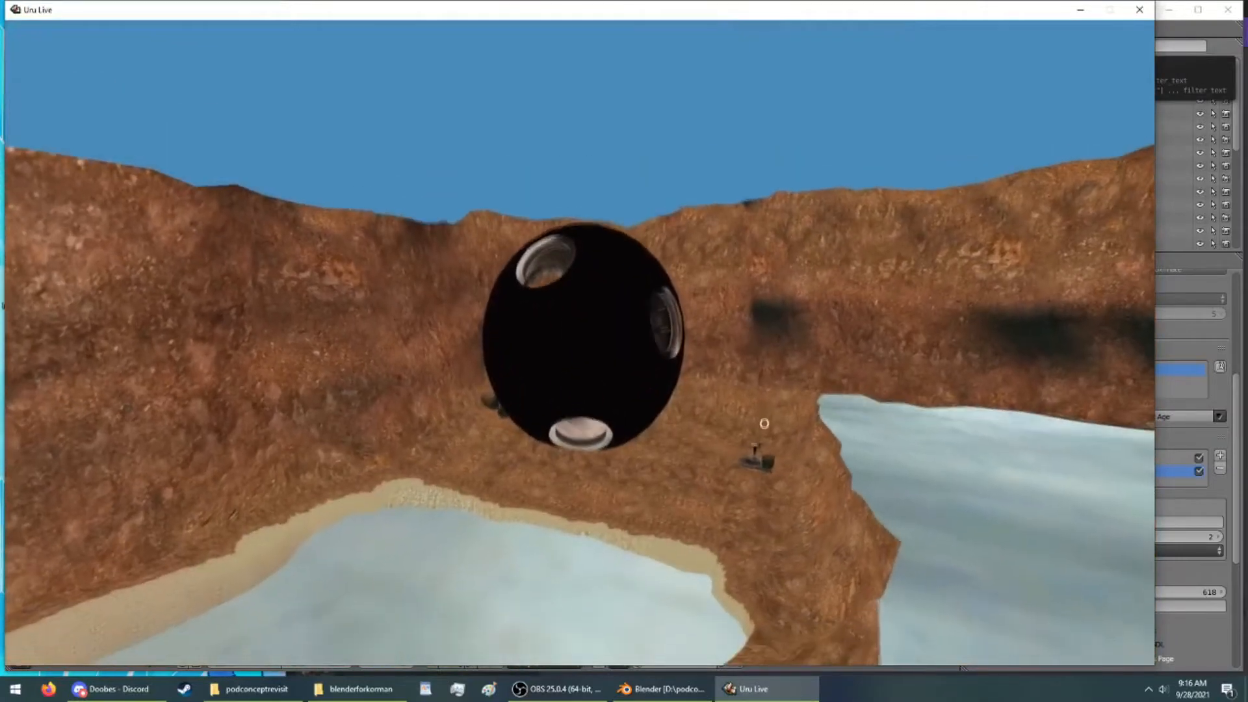
right_drag(764, 417, 433, 378)
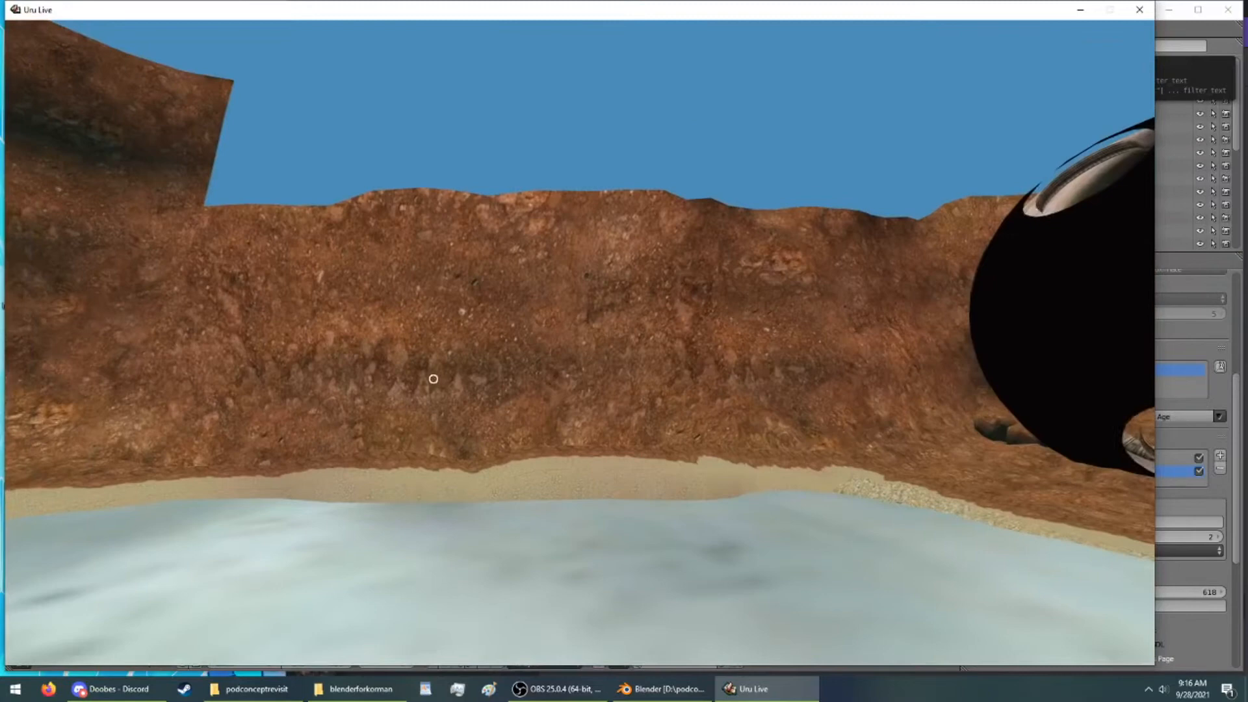
key(Right)
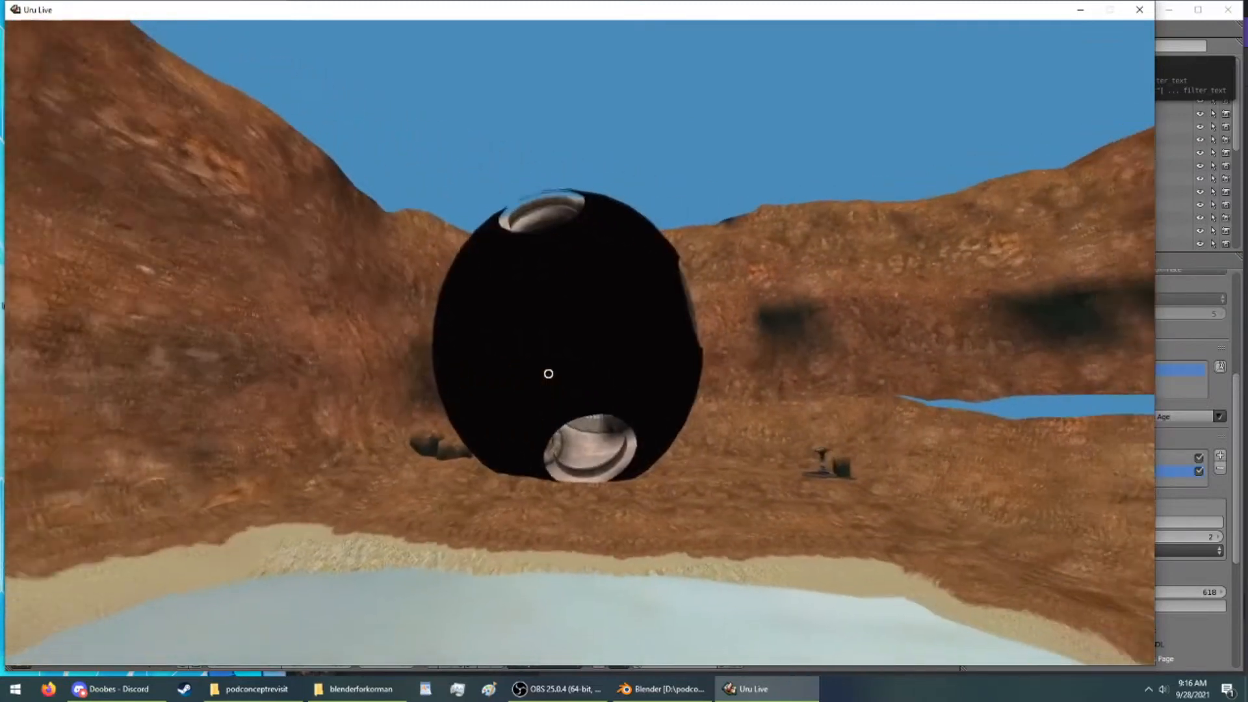
Look through the pod interior once more, and move to the shore to view the sandscrit's feet up close
key(Up)
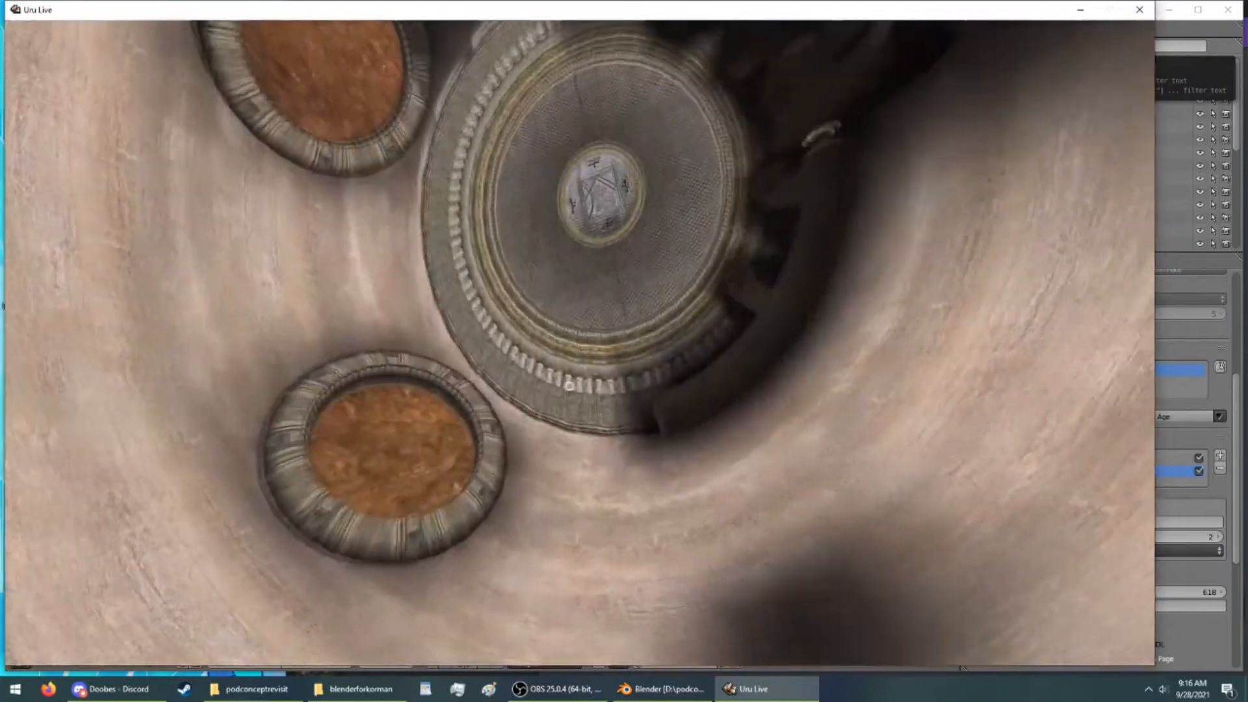
mouse_move(583, 373)
right_down()
mouse_move(318, 393)
mouse_move(309, 234)
mouse_move(662, 223)
mouse_move(707, 290)
mouse_move(961, 462)
mouse_move(1038, 277)
mouse_move(925, 492)
mouse_move(747, 416)
mouse_move(167, 554)
mouse_move(236, 502)
mouse_move(204, 426)
mouse_move(724, 394)
mouse_move(712, 106)
right_up()
mouse_move(1029, 342)
right_down()
mouse_move(1020, 320)
mouse_move(702, 548)
mouse_move(498, 271)
mouse_move(718, 485)
mouse_move(845, 511)
mouse_move(893, 384)
mouse_move(935, 365)
mouse_move(273, 287)
mouse_move(290, 427)
mouse_move(279, 465)
mouse_move(335, 385)
mouse_move(328, 469)
right_up()
key(Up)
key(Up)
key(Down)
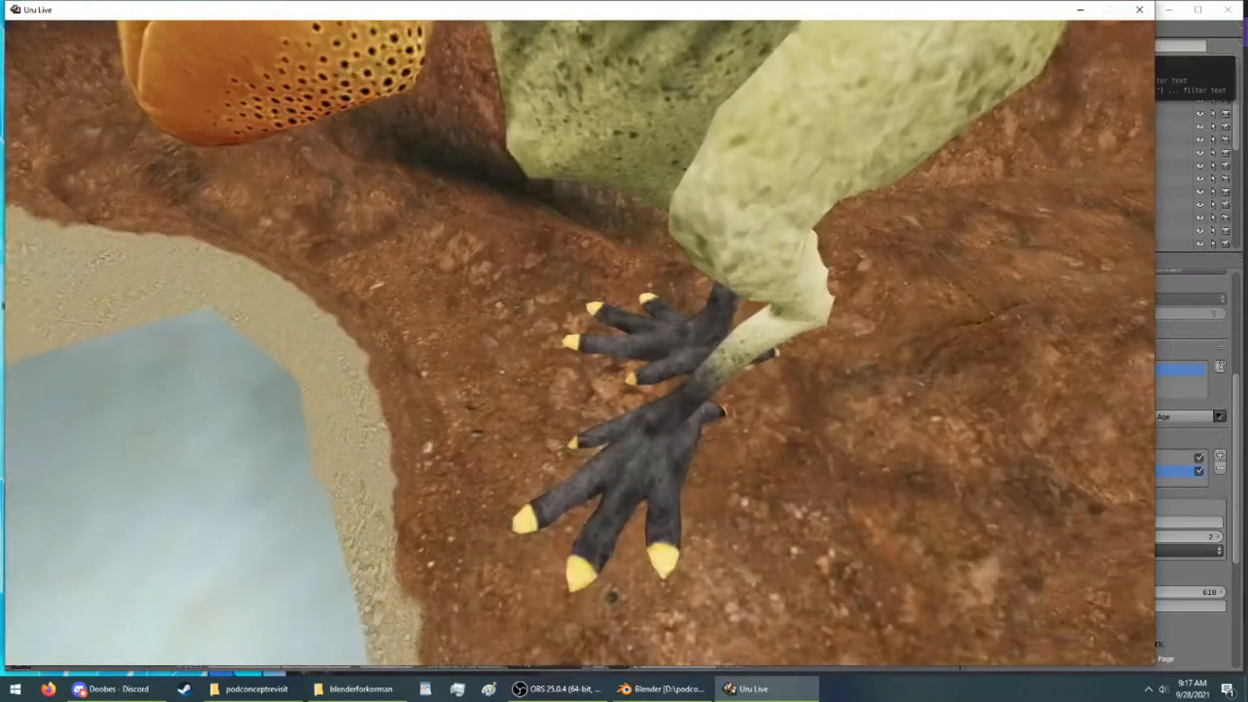
Examine the sandscrit's beak, leg and clawed feet at close range from the shore
key(Up)
right_drag(244, 520, 212, 548)
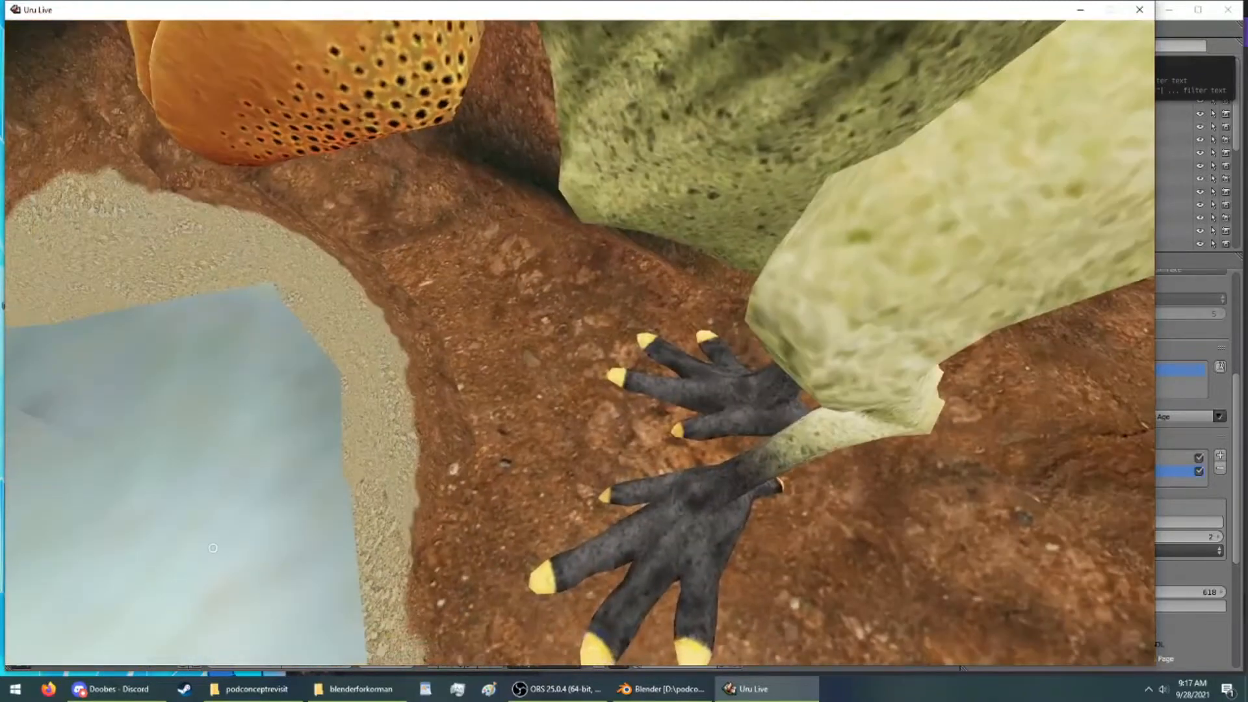
right_drag(212, 548, 212, 403)
right_drag(340, 144, 494, 347)
key(Up)
key(Right)
key(F1)
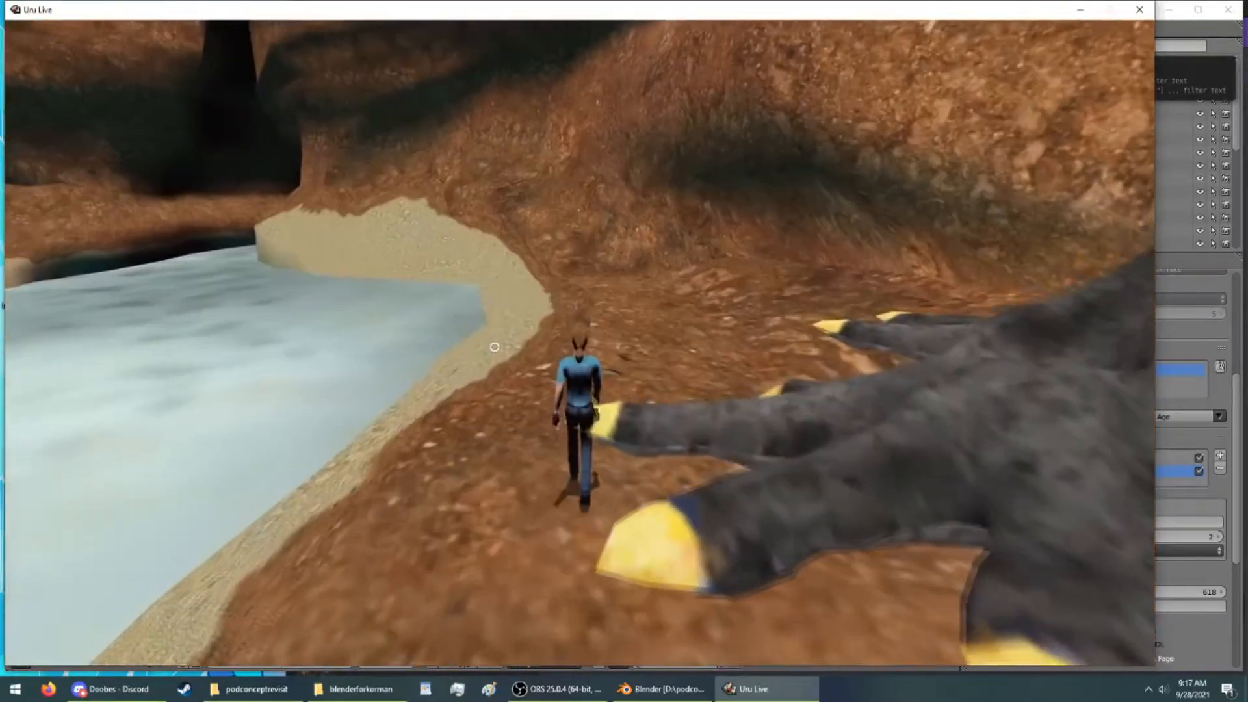
key(Up)
key(Right)
key(Right)
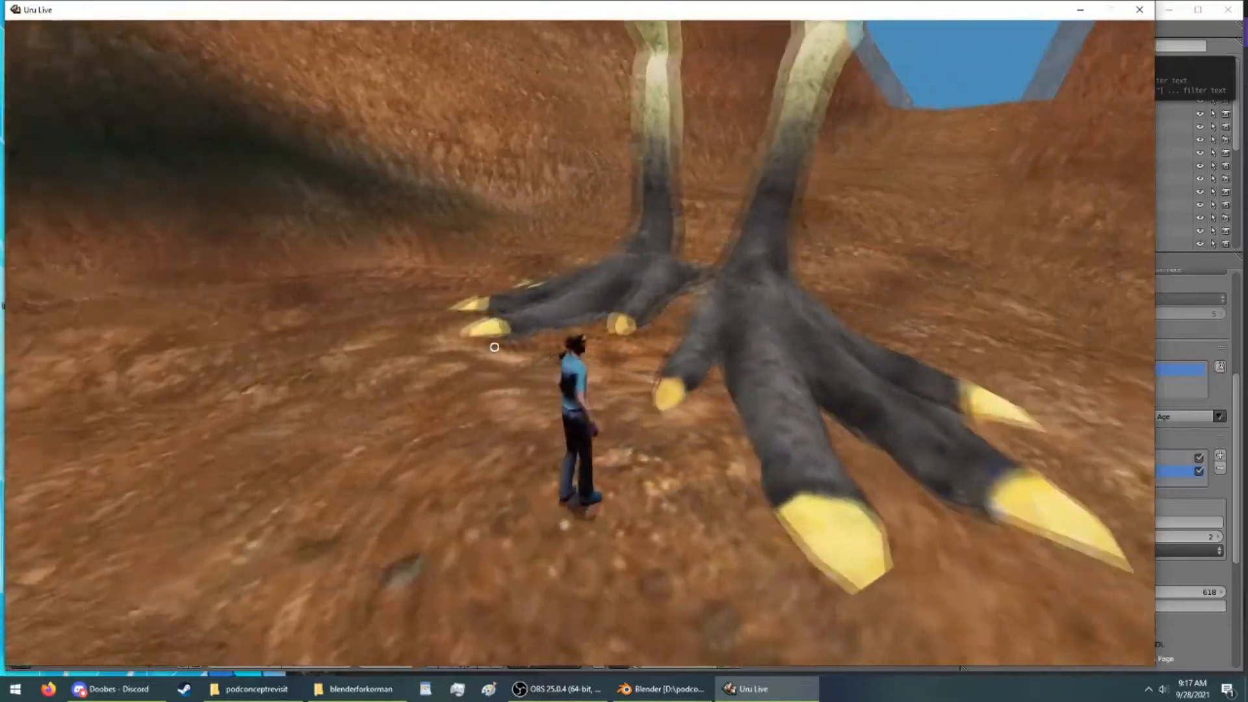
Walk past the sandscrit's legs to the slope behind it and look back at it across the water
key(Right)
key(Up)
key(Left)
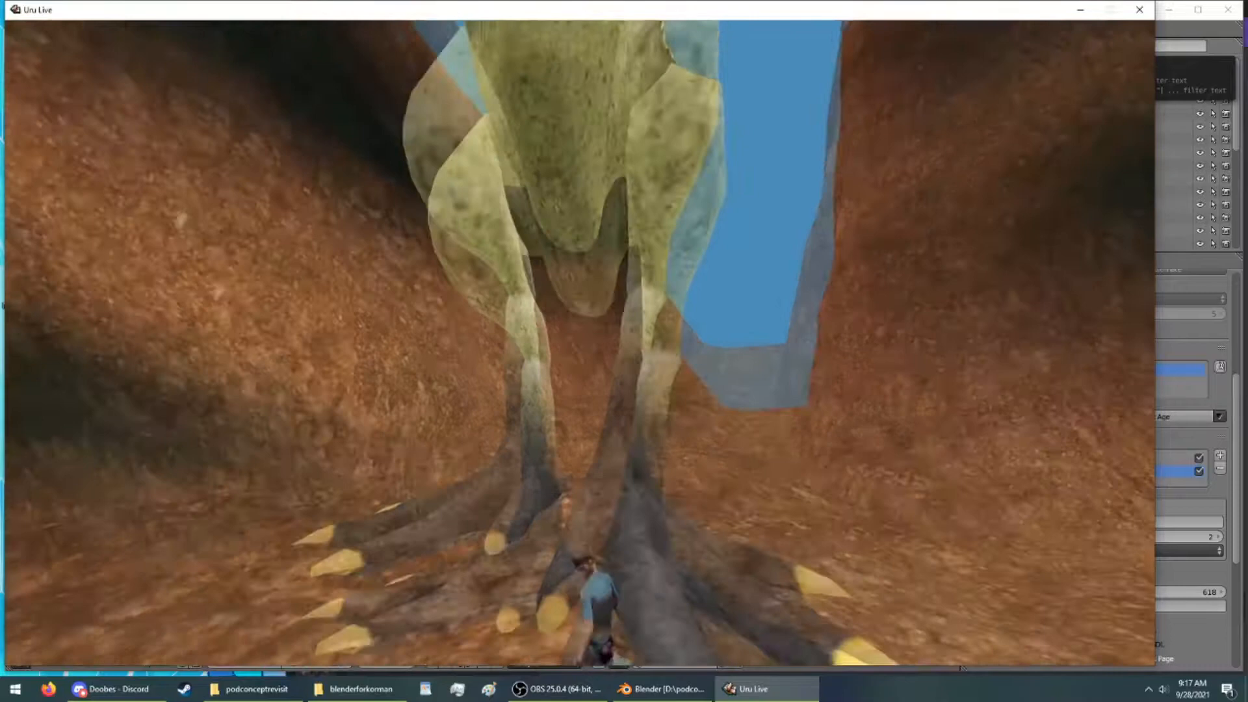
key(Left)
key(Up)
key(Right)
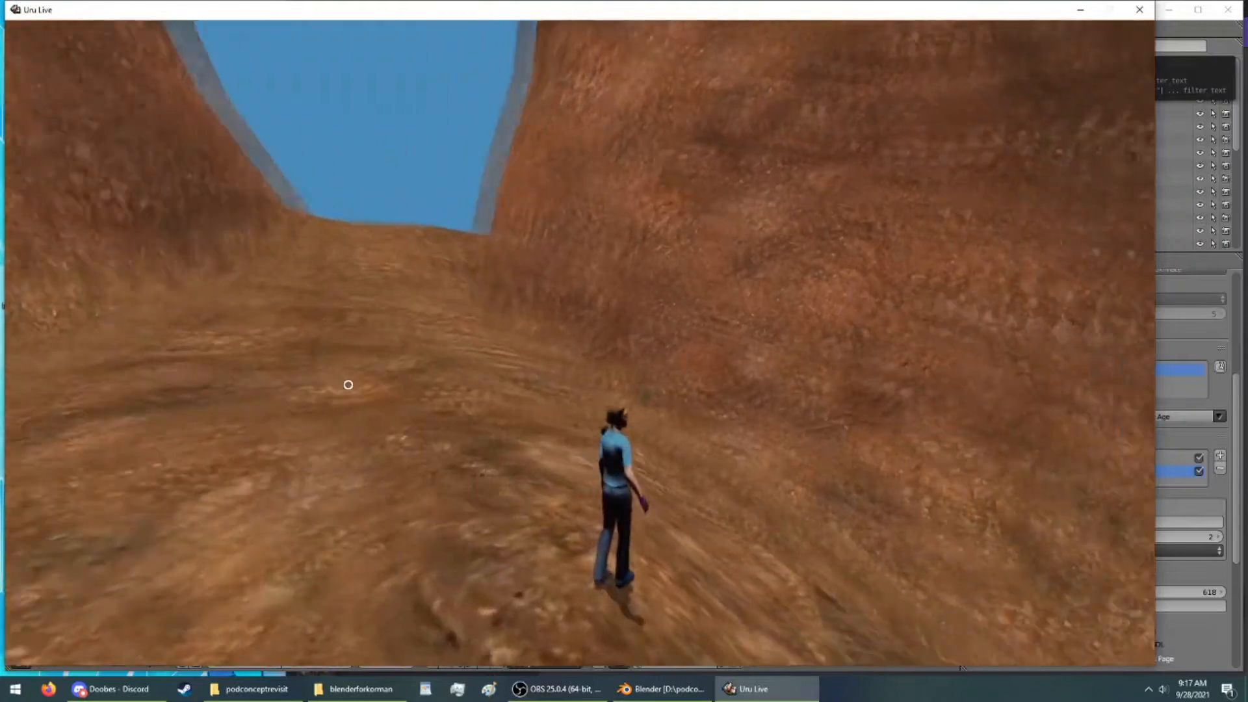
key(Right)
key(Up)
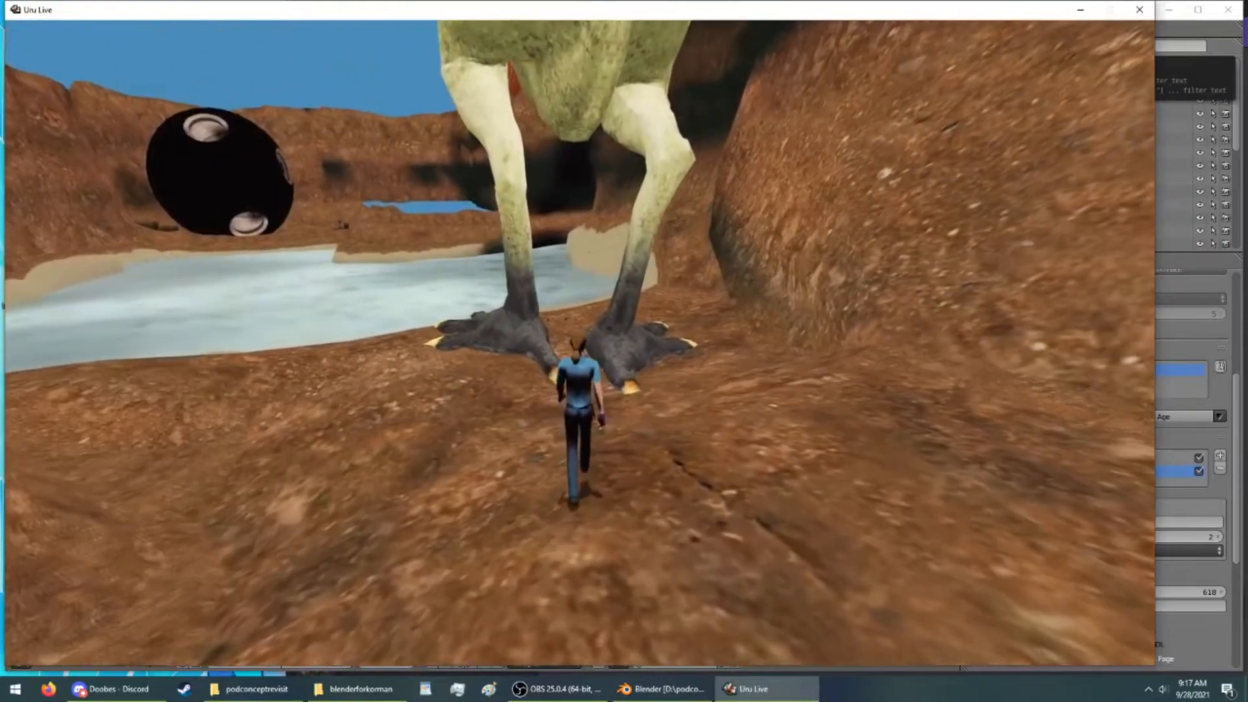
View the sandscrit's head and back from above in first person, and look at its whole body from the side
key(F1)
right_drag(580, 342, 580, 214)
right_drag(342, 179, 299, 527)
key(space)
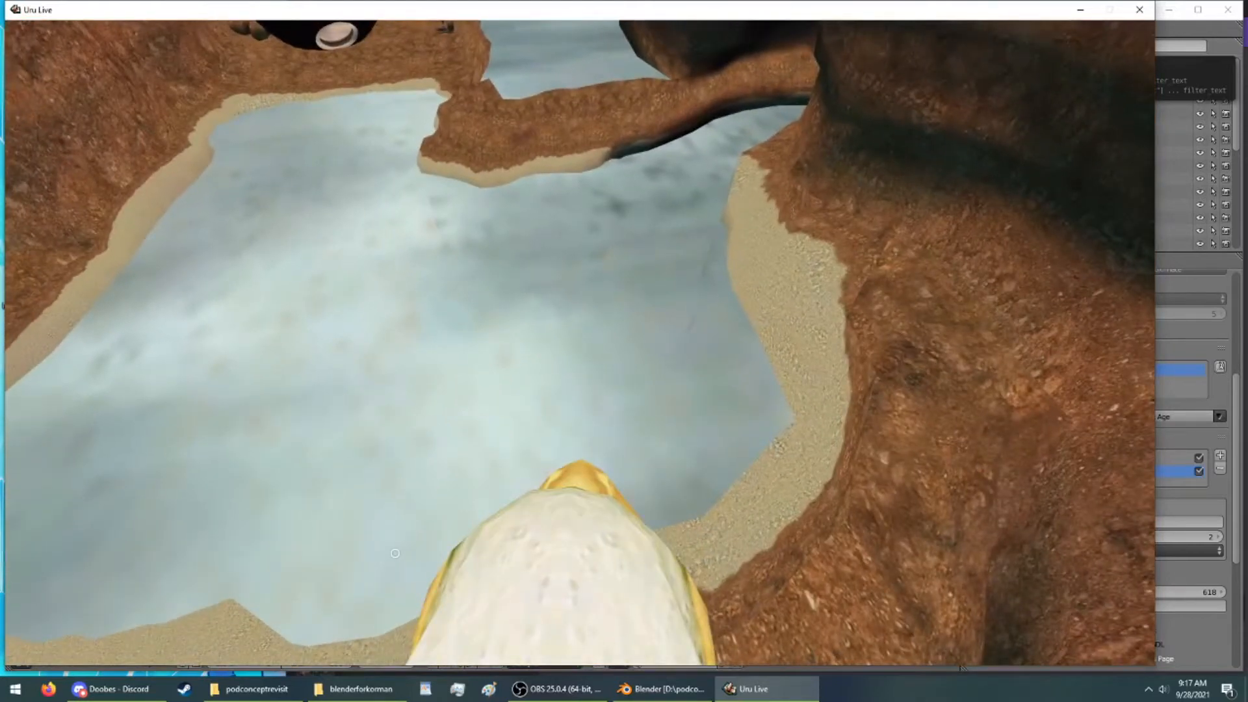
key(F1)
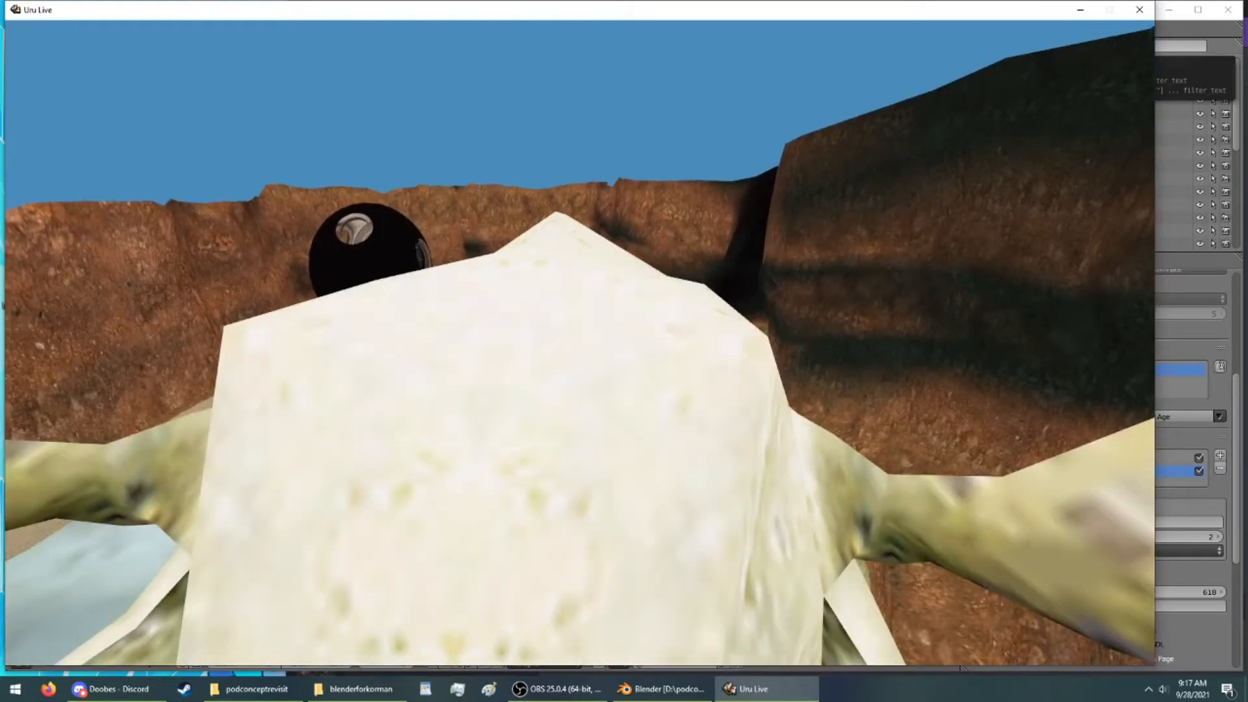
key(F1)
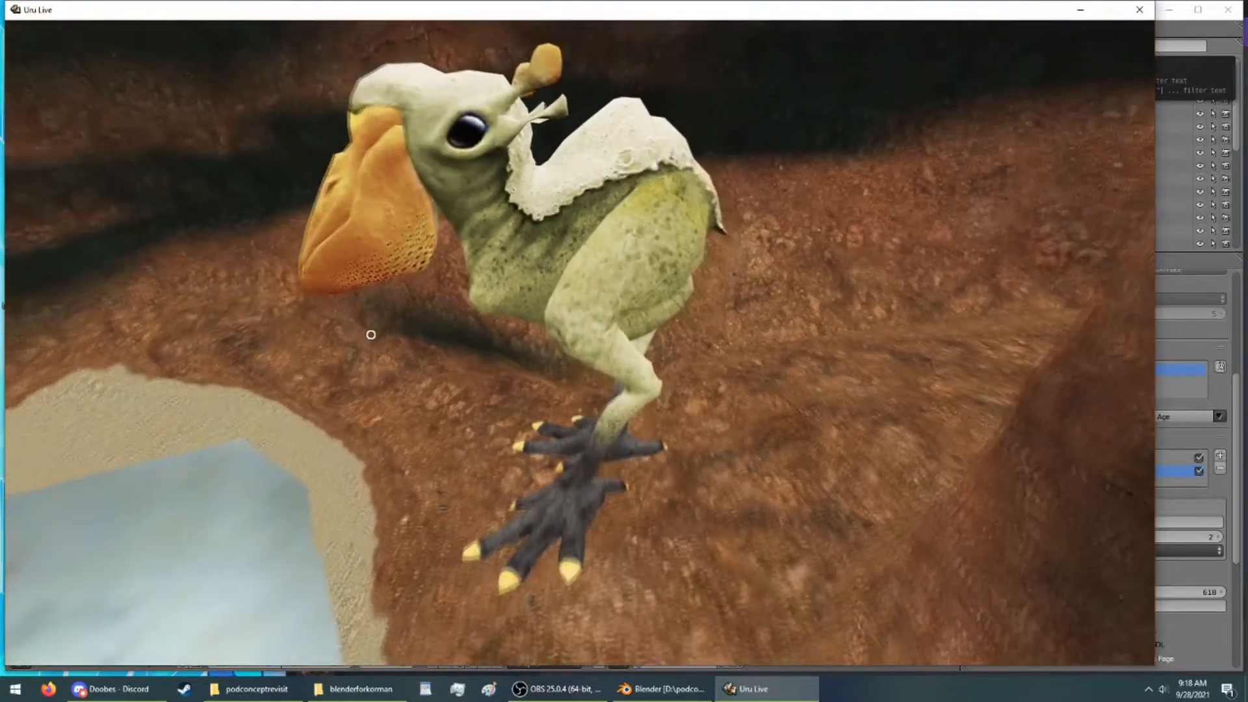
Explore the narrow river channel between the canyon walls, and return toward the lake and the pod
key(Up)
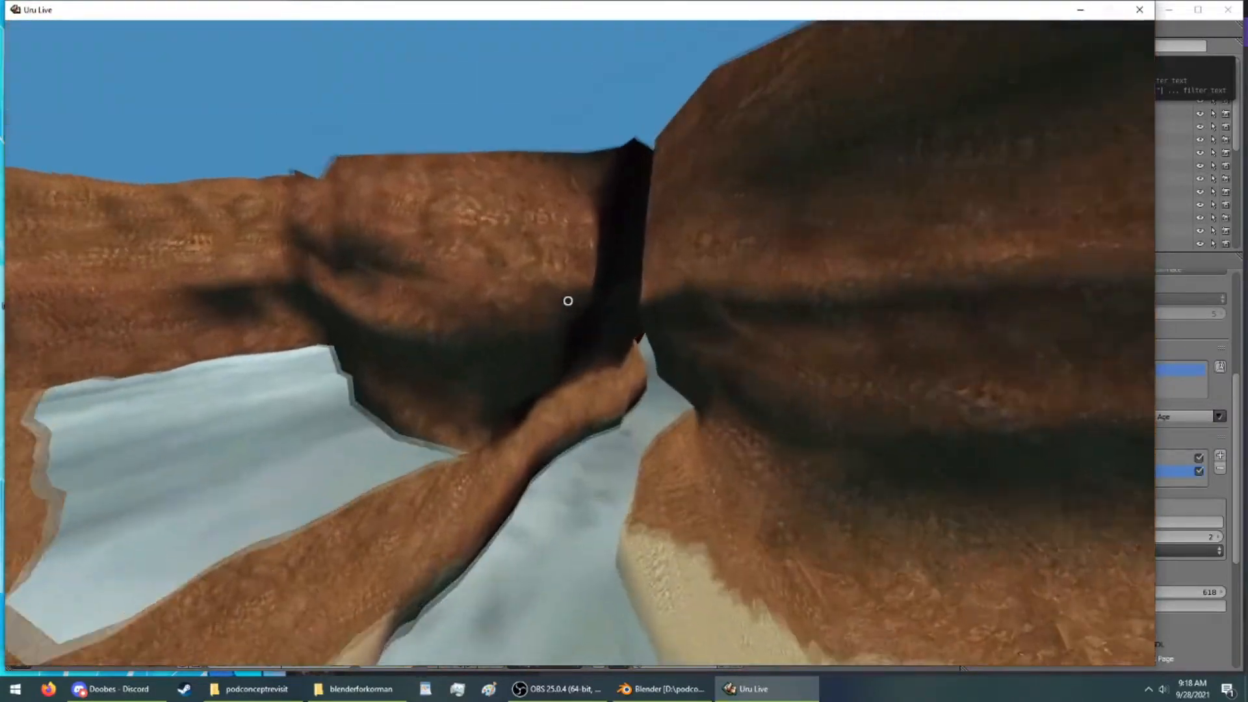
key(Up)
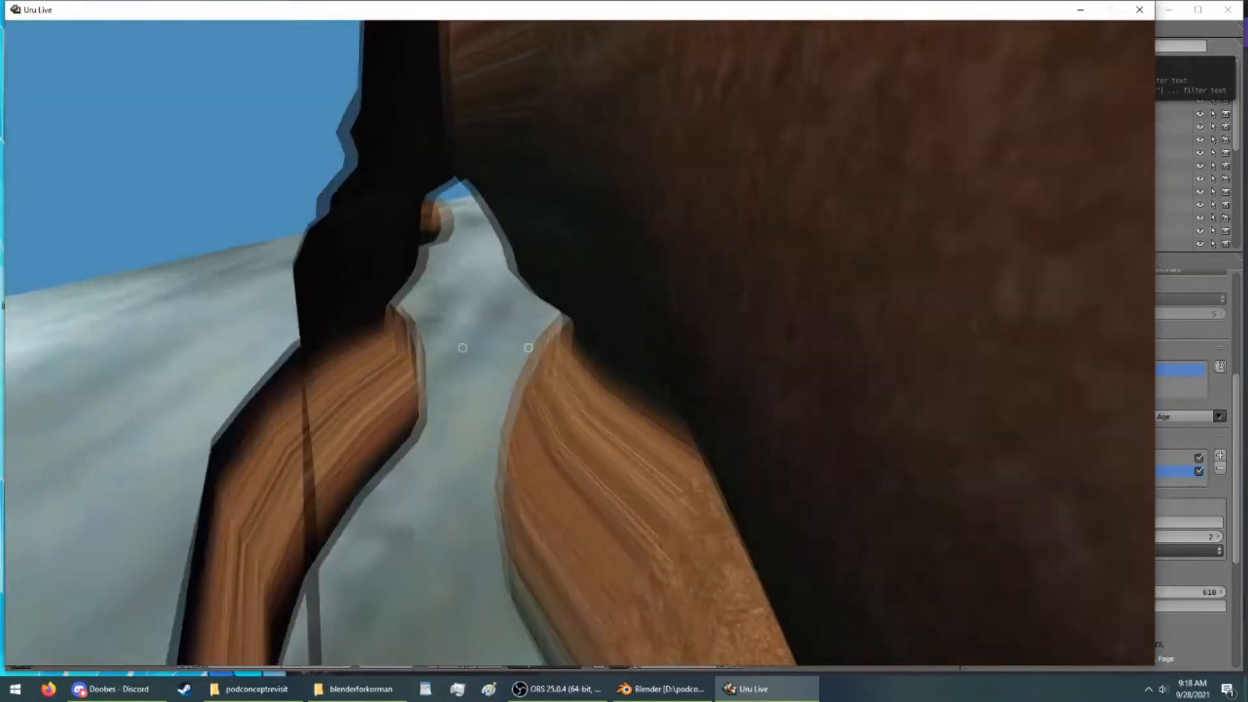
key(Up)
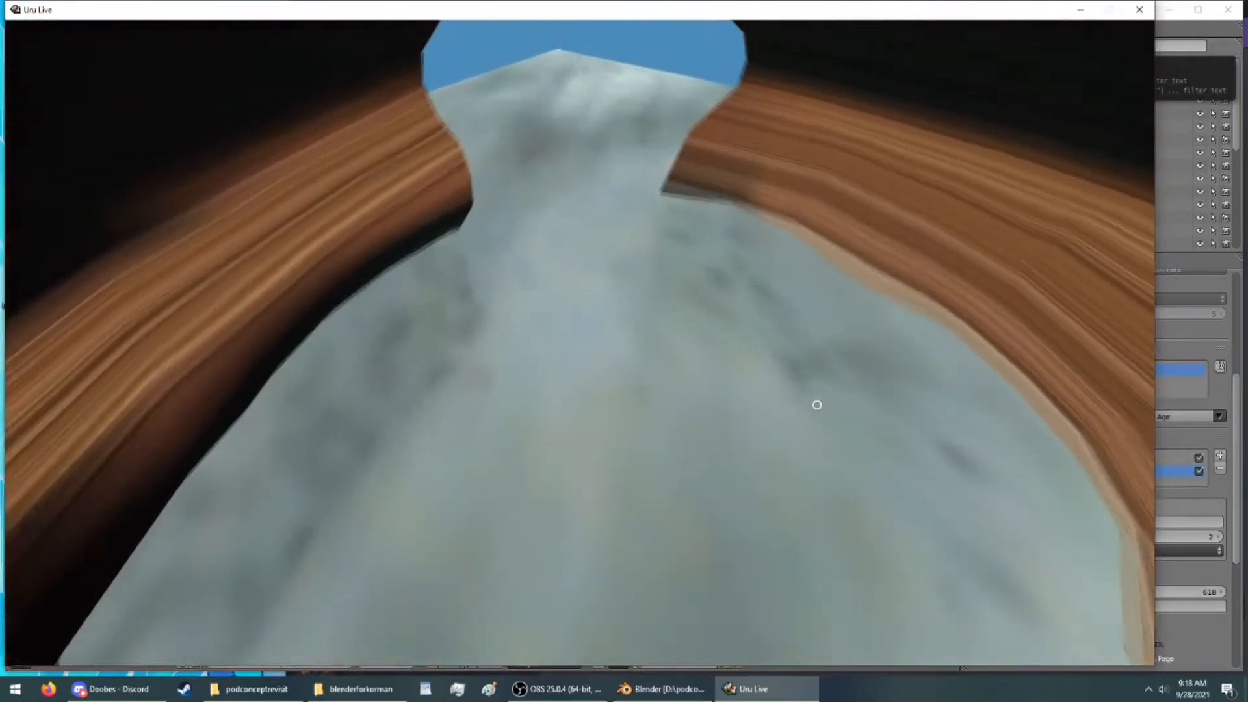
key(Up)
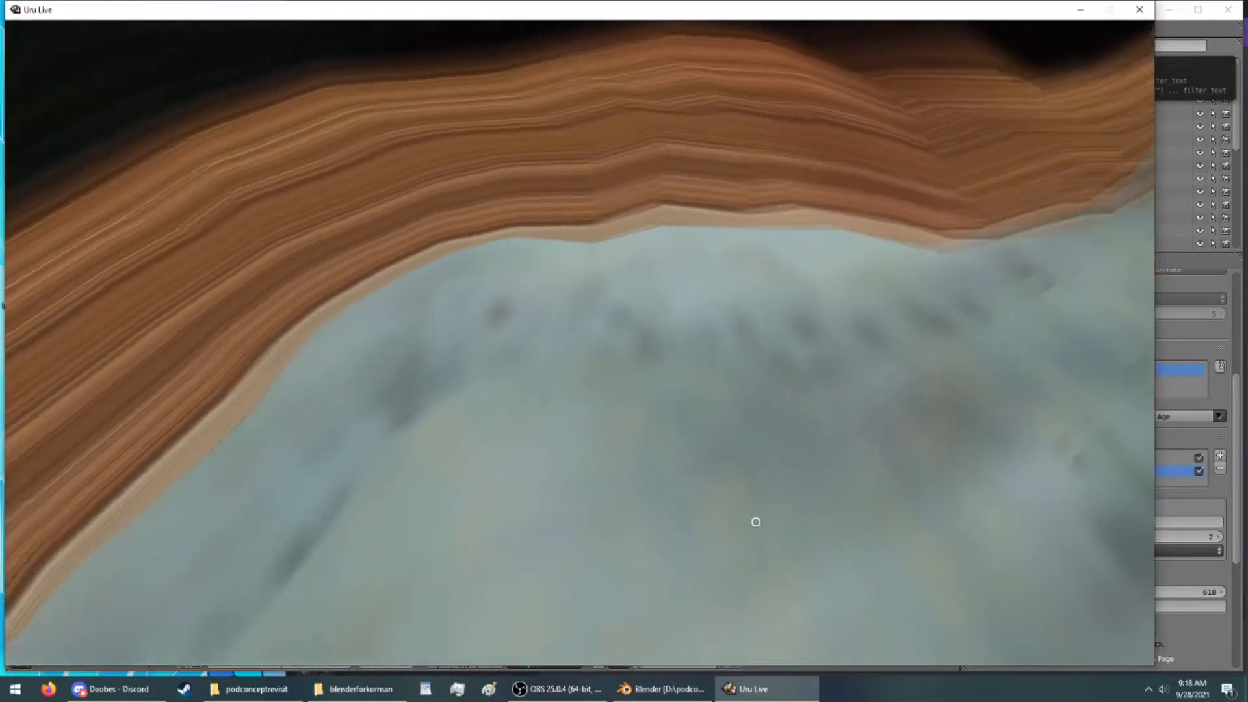
key(Up)
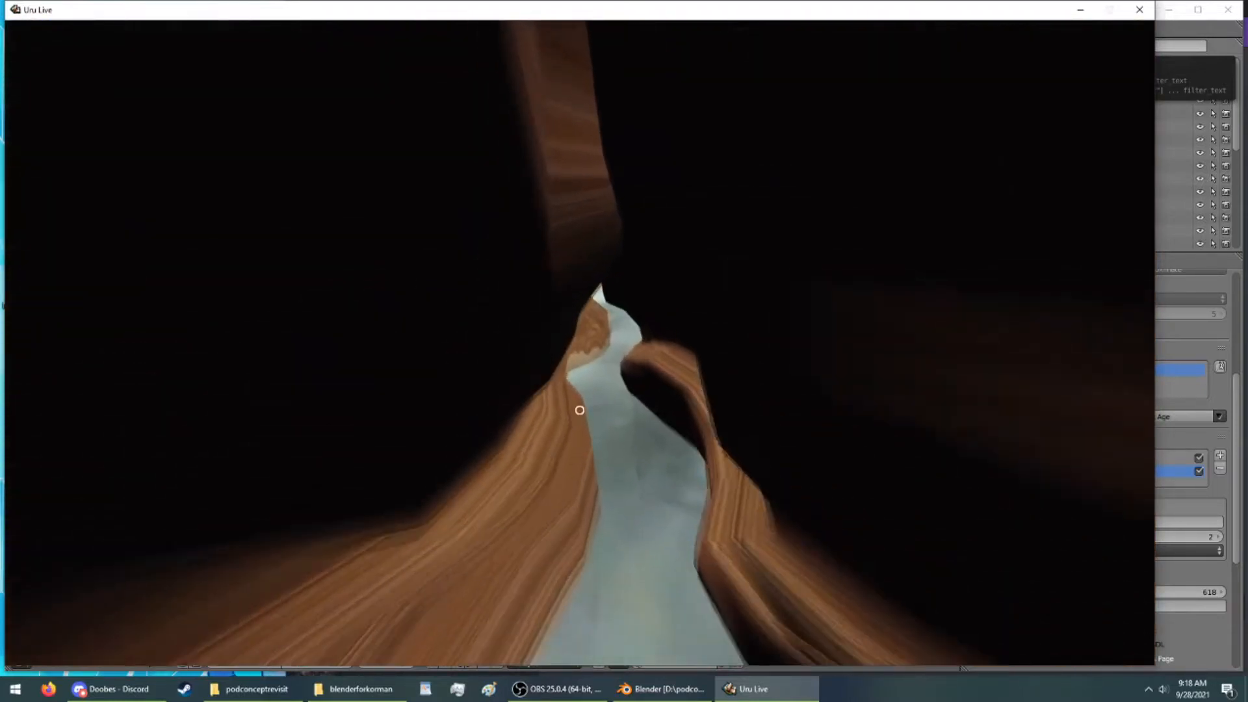
key(Up)
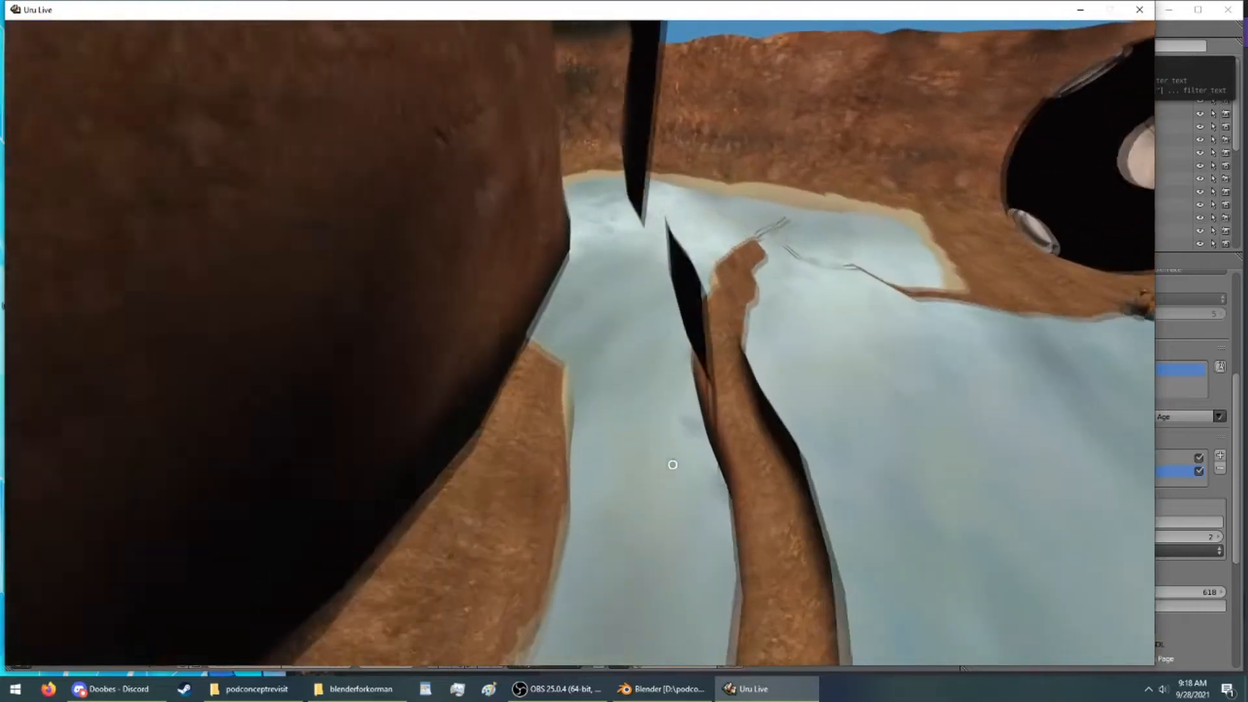
key(Up)
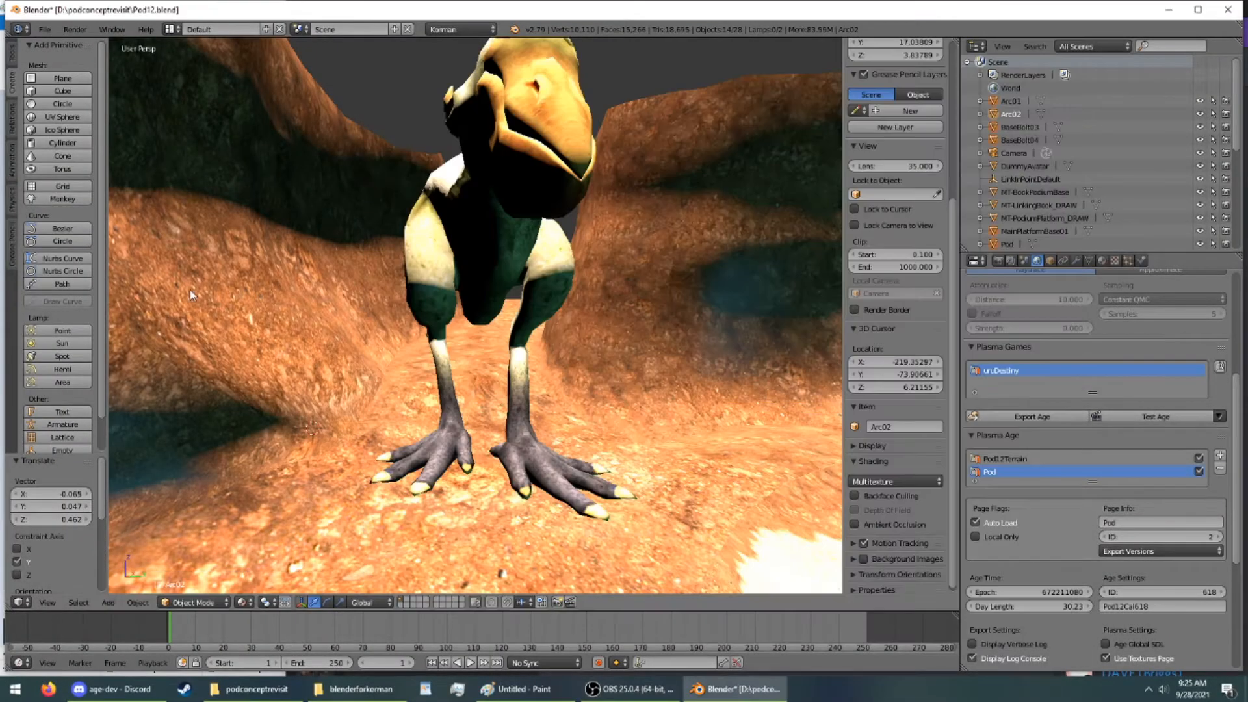
Add a cylinder to the Pod12 scene in Blender and move it about 37.16 along Y beside the sandscrit's feet
middle_drag(191, 295, 195, 221)
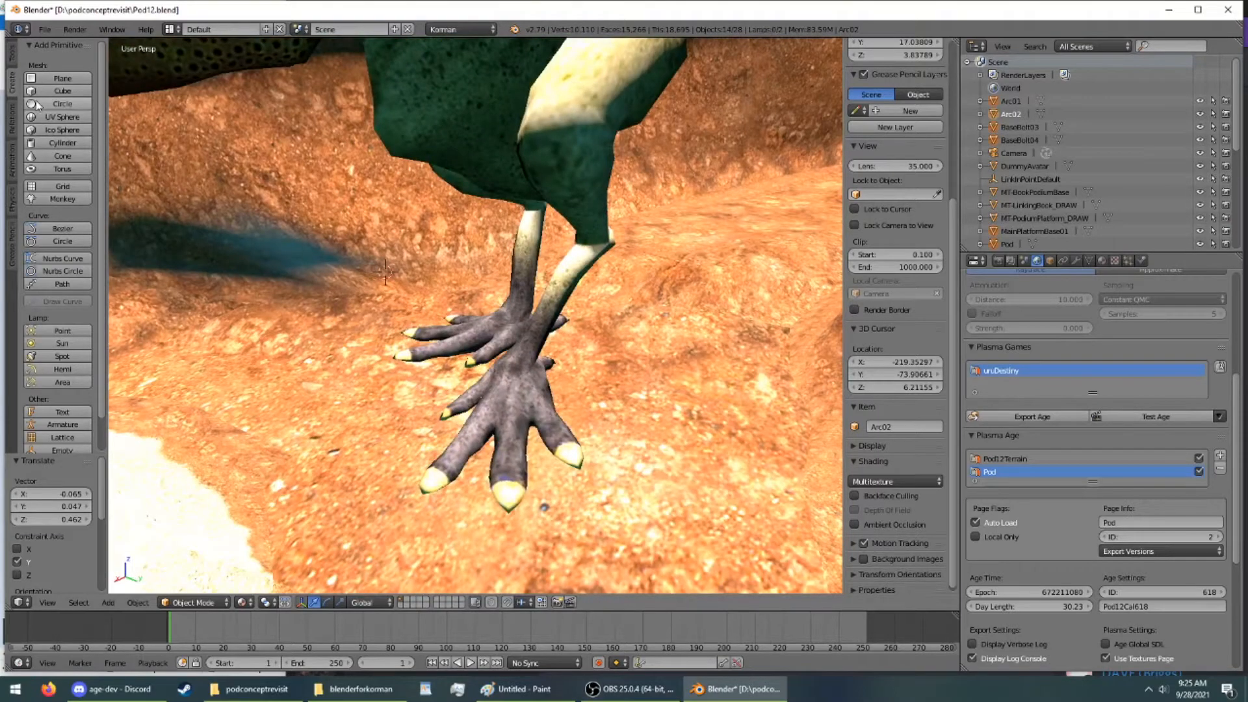
click(58, 144)
middle_drag(425, 238, 380, 270)
drag(278, 340, 585, 344)
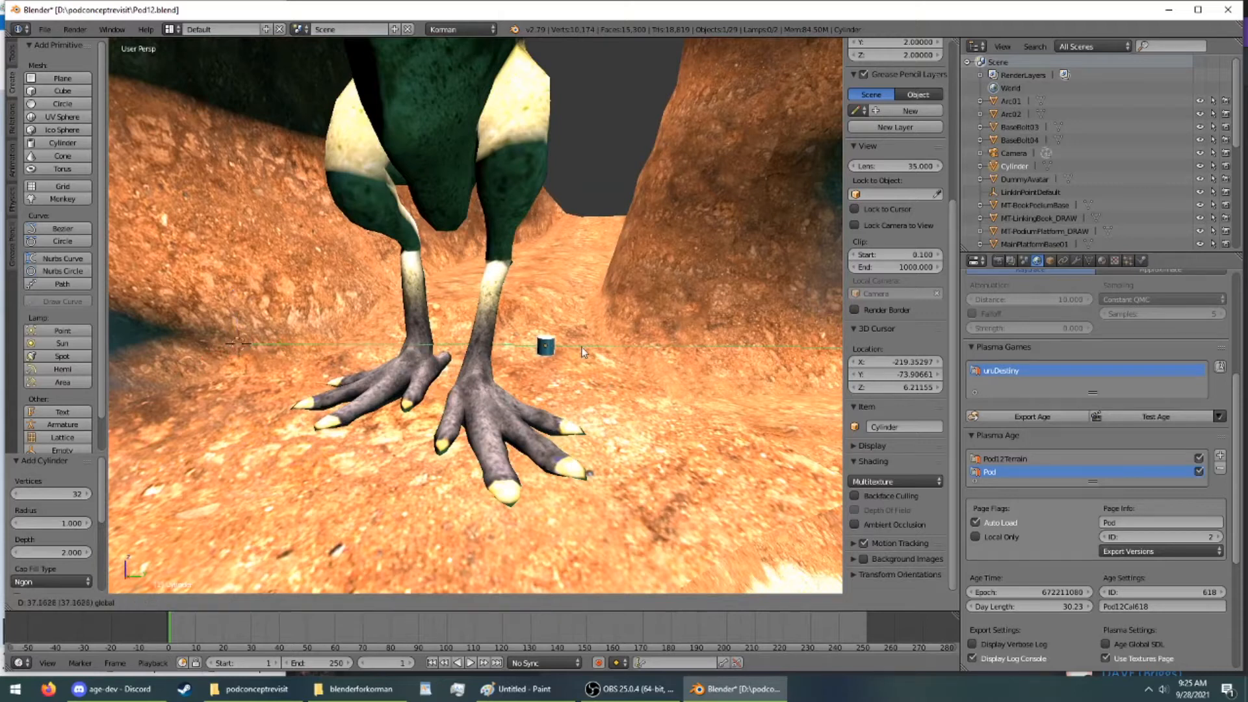
Rename the new cylinder as bonethigh
click(1140, 260)
click(1076, 302)
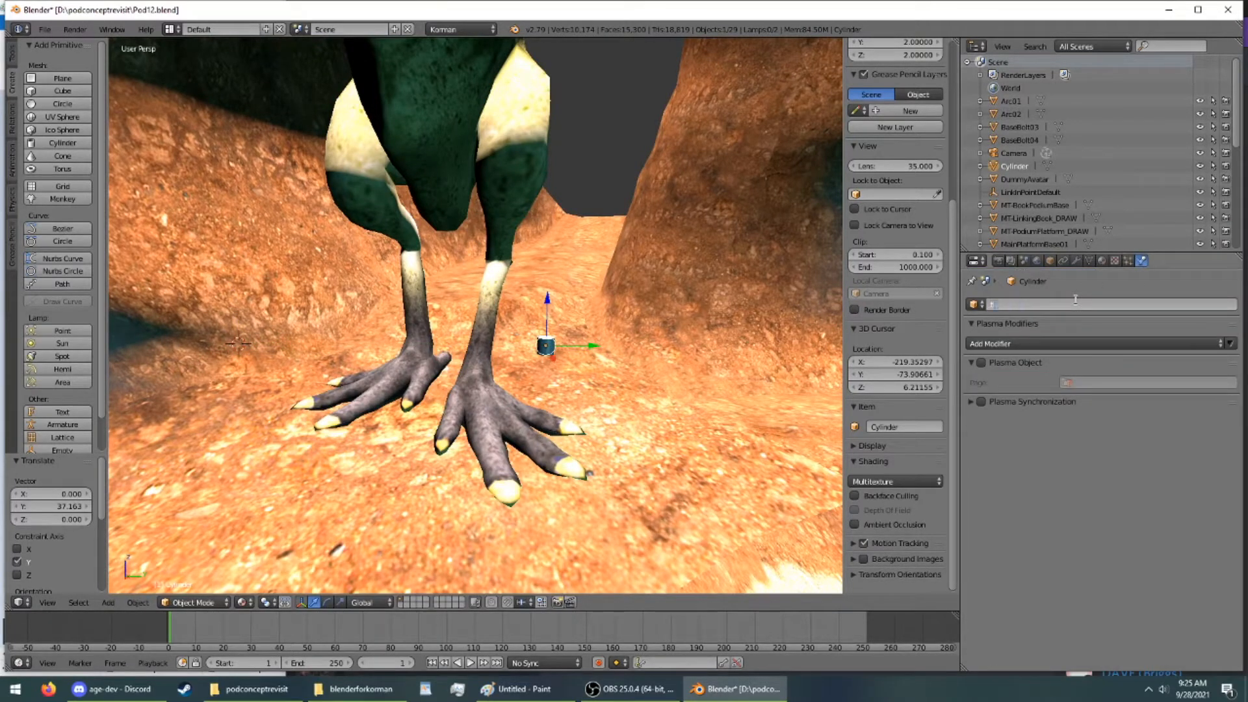
key(Return)
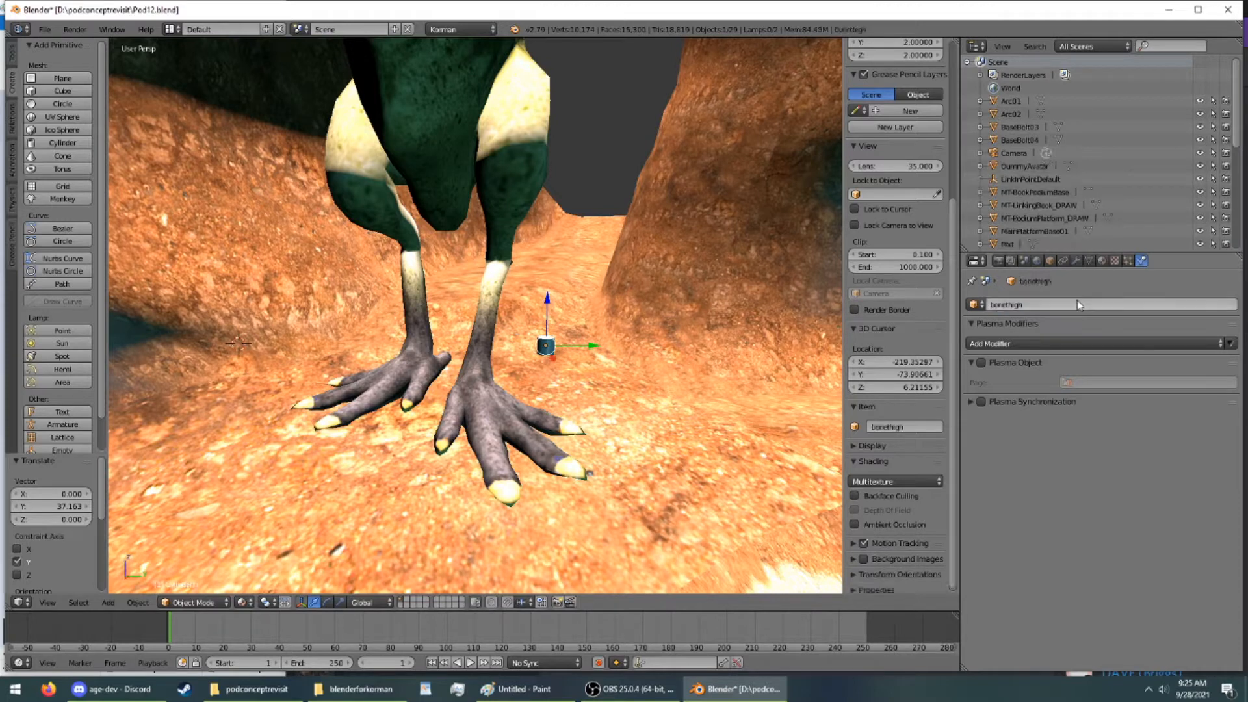
Extrude bonethigh's top face upward until the cylinder is about 11.7 tall, and return to Object Mode
middle_drag(753, 220, 453, 253)
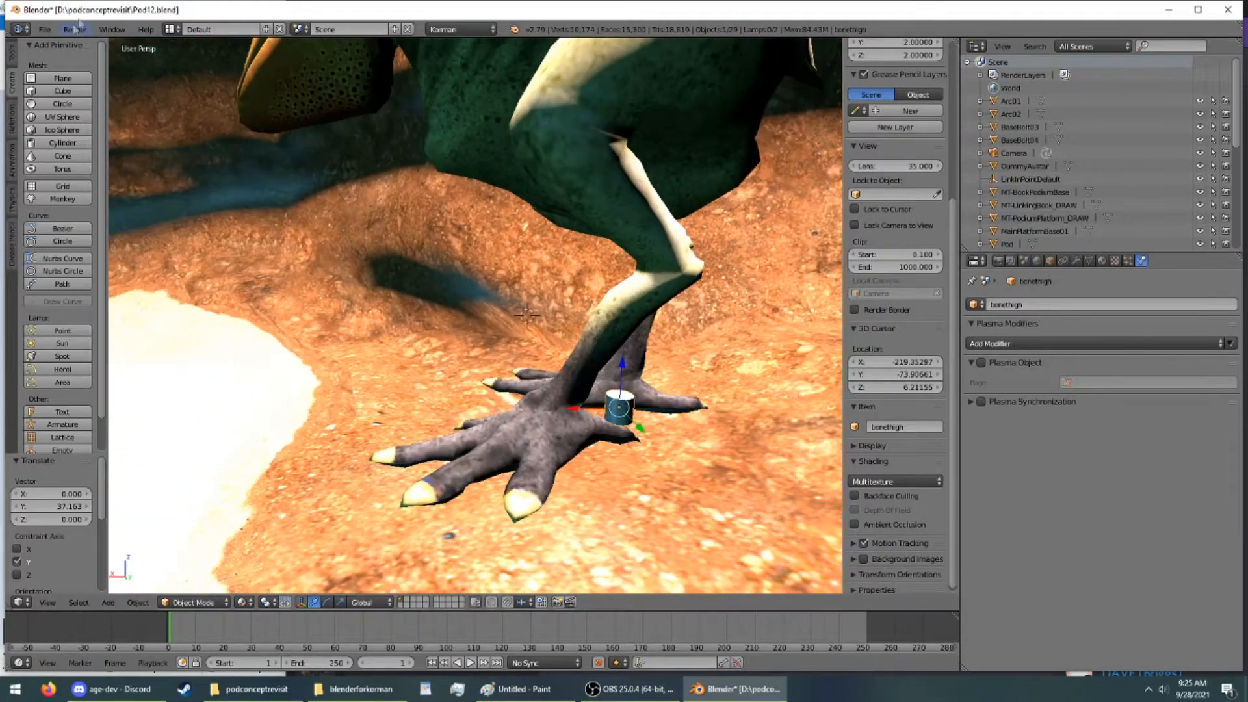
click(20, 29)
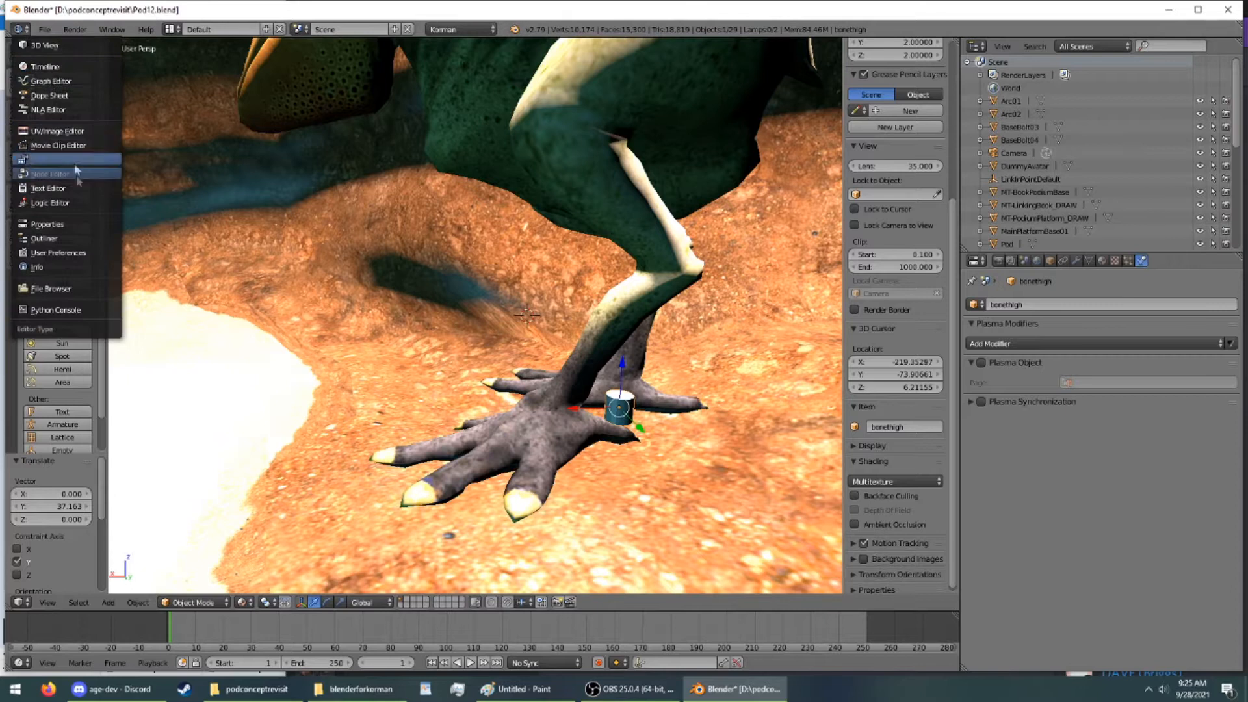
click(53, 43)
click(189, 30)
click(195, 58)
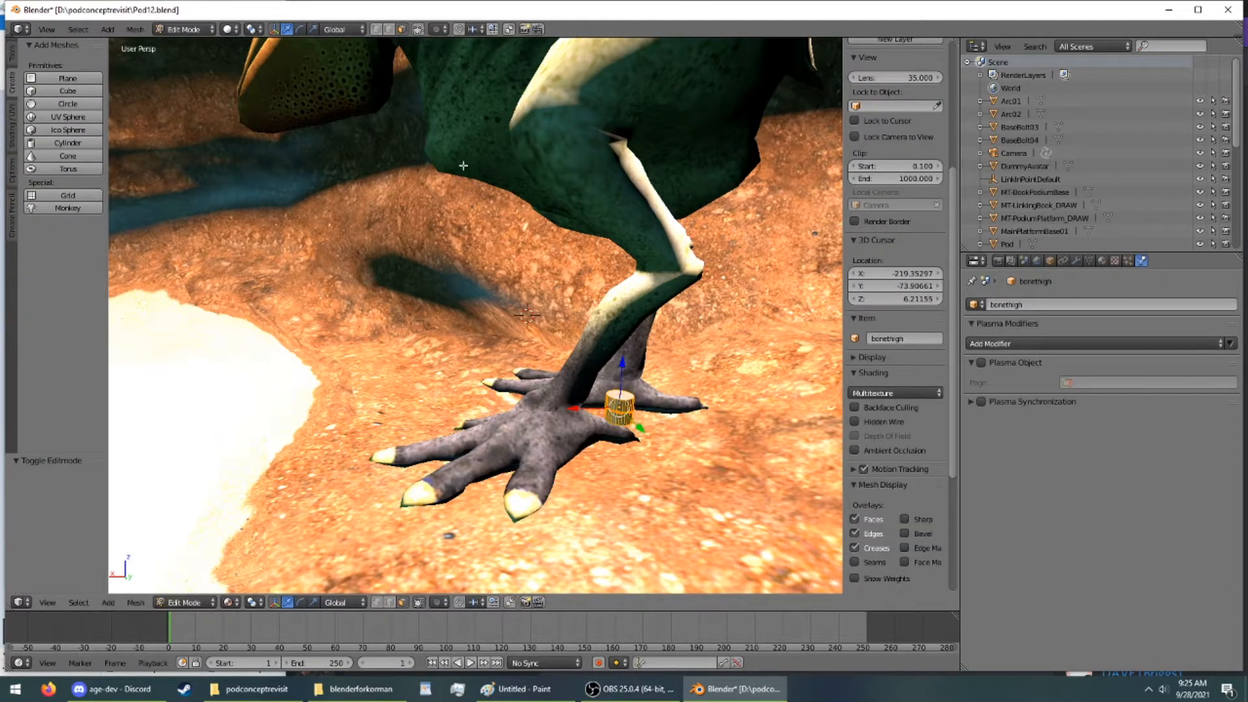
right_click(617, 392)
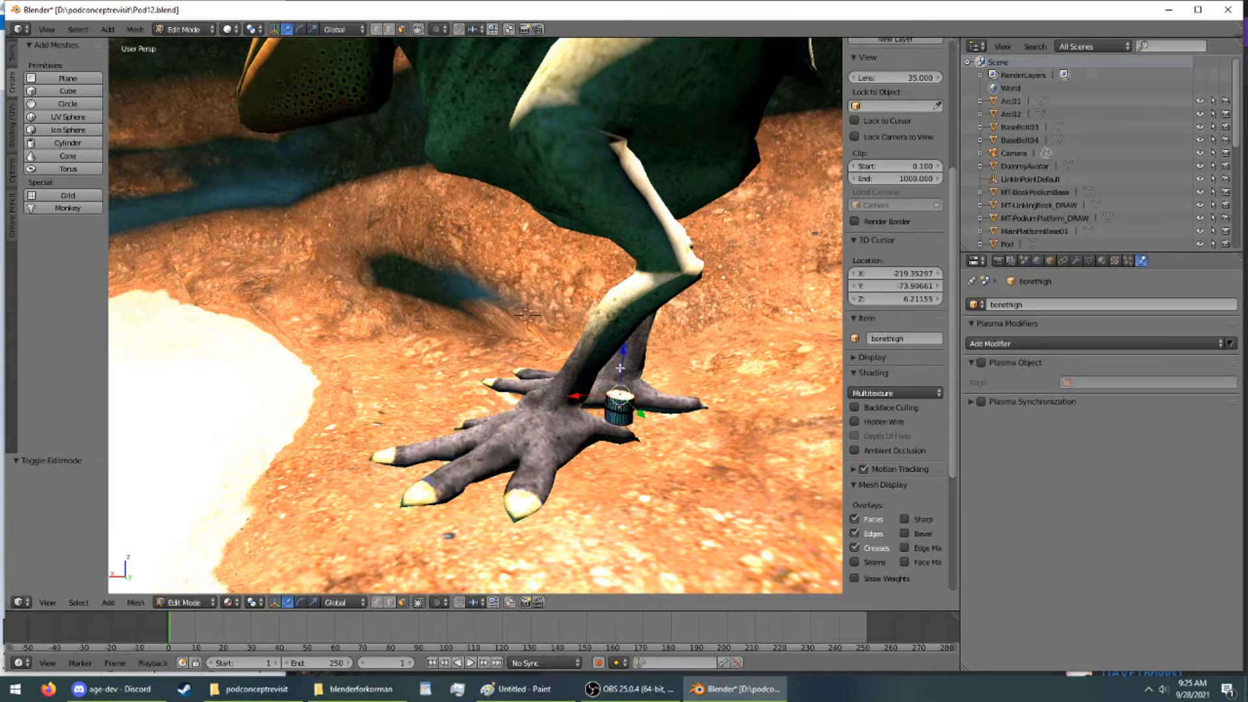
key(e)
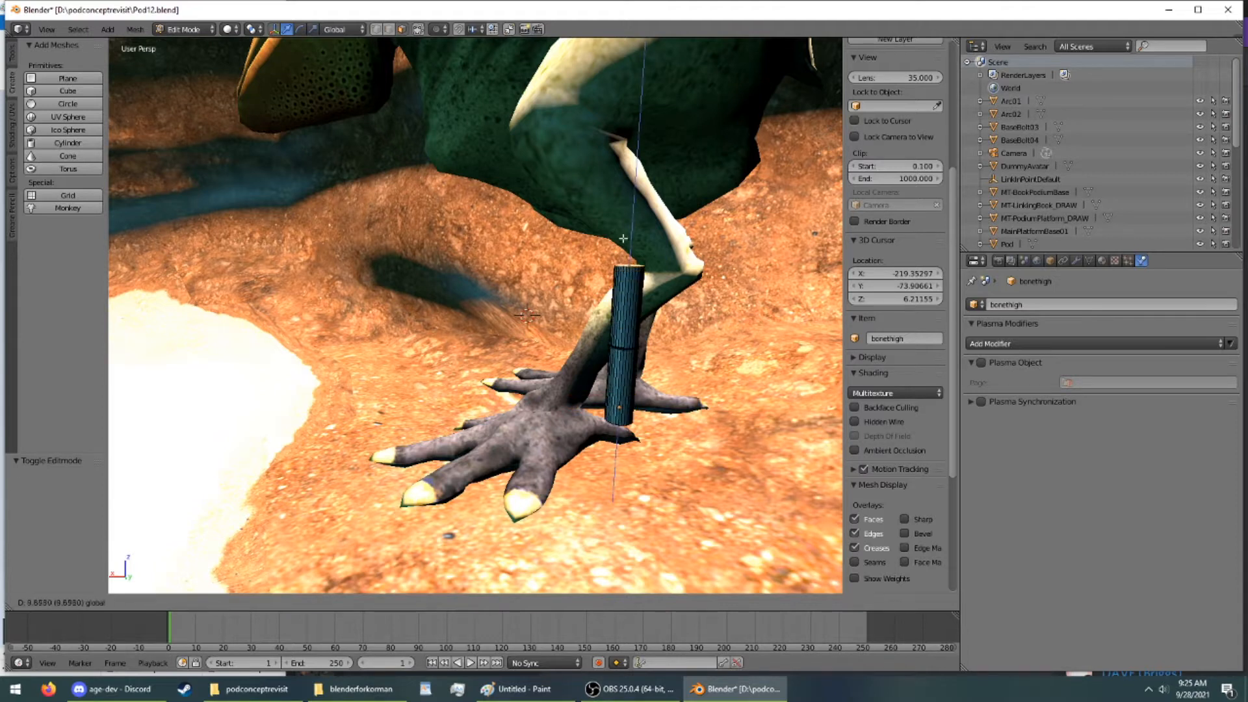
click(624, 238)
click(201, 30)
click(207, 49)
Move bonethigh next to the sandscrit's lower leg, including shifts of about -21.27 along Y and 0.7 along X
middle_drag(616, 299, 520, 260)
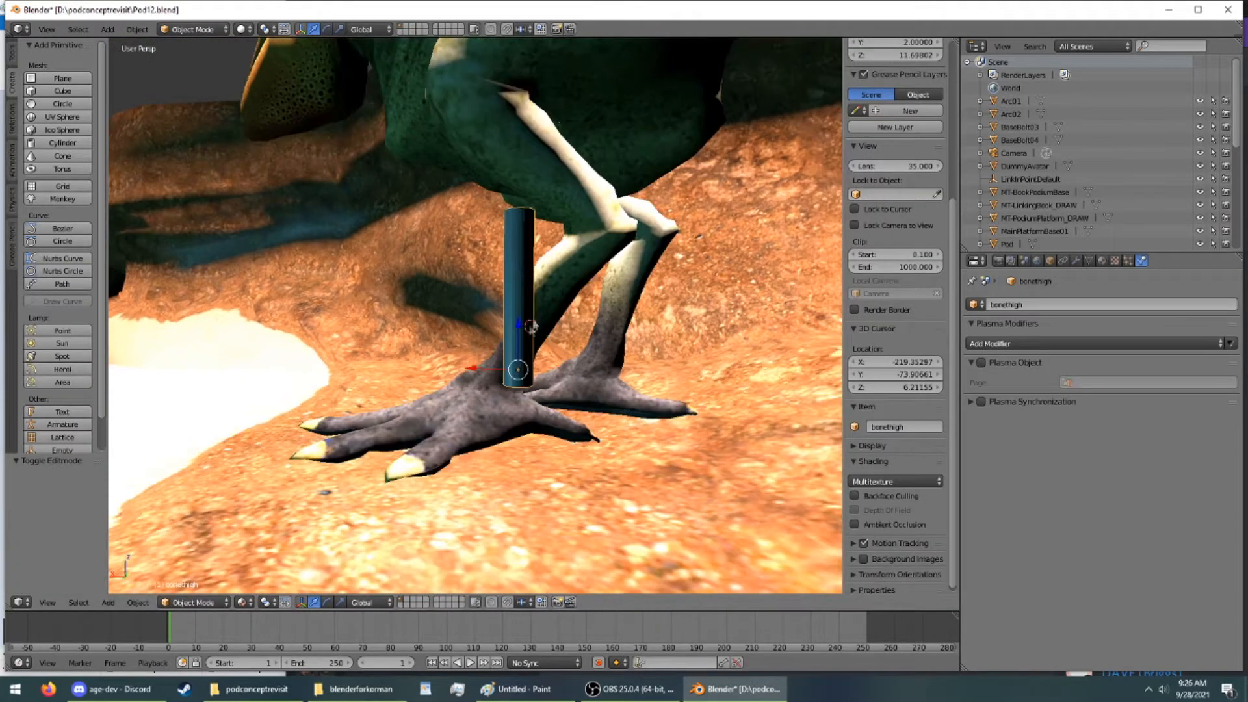
drag(487, 381, 624, 382)
middle_drag(624, 381, 459, 370)
drag(369, 377, 679, 382)
middle_drag(679, 382, 549, 359)
scroll(487, 394, up, 1)
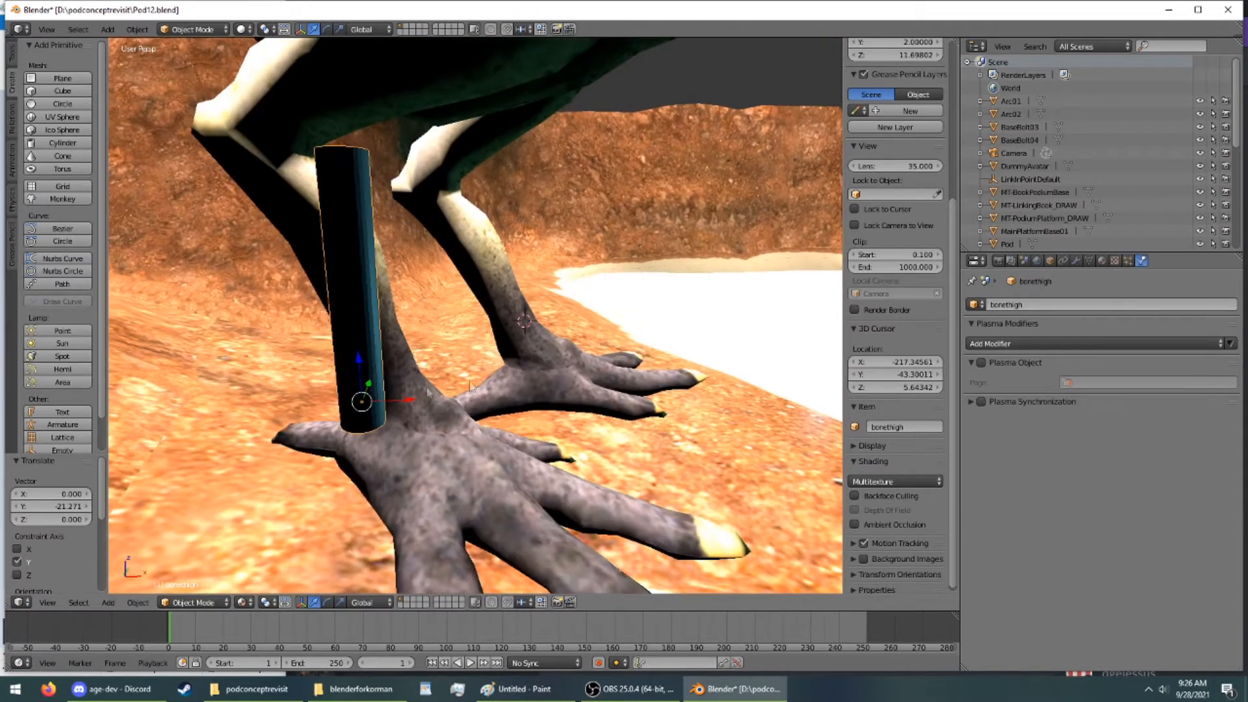
drag(413, 401, 426, 398)
middle_drag(426, 398, 459, 366)
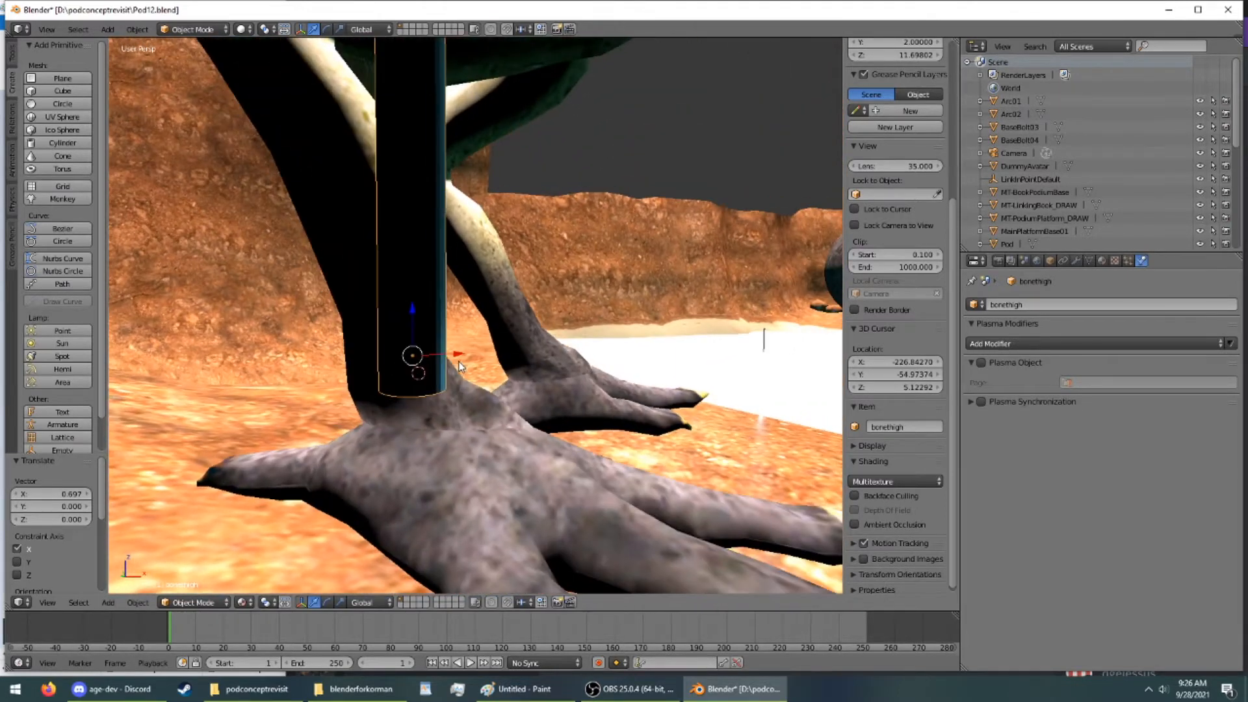
Tilt bonethigh about -26 degrees around the global Y axis, and shift it about -1.9 along X
key(r)
key(y)
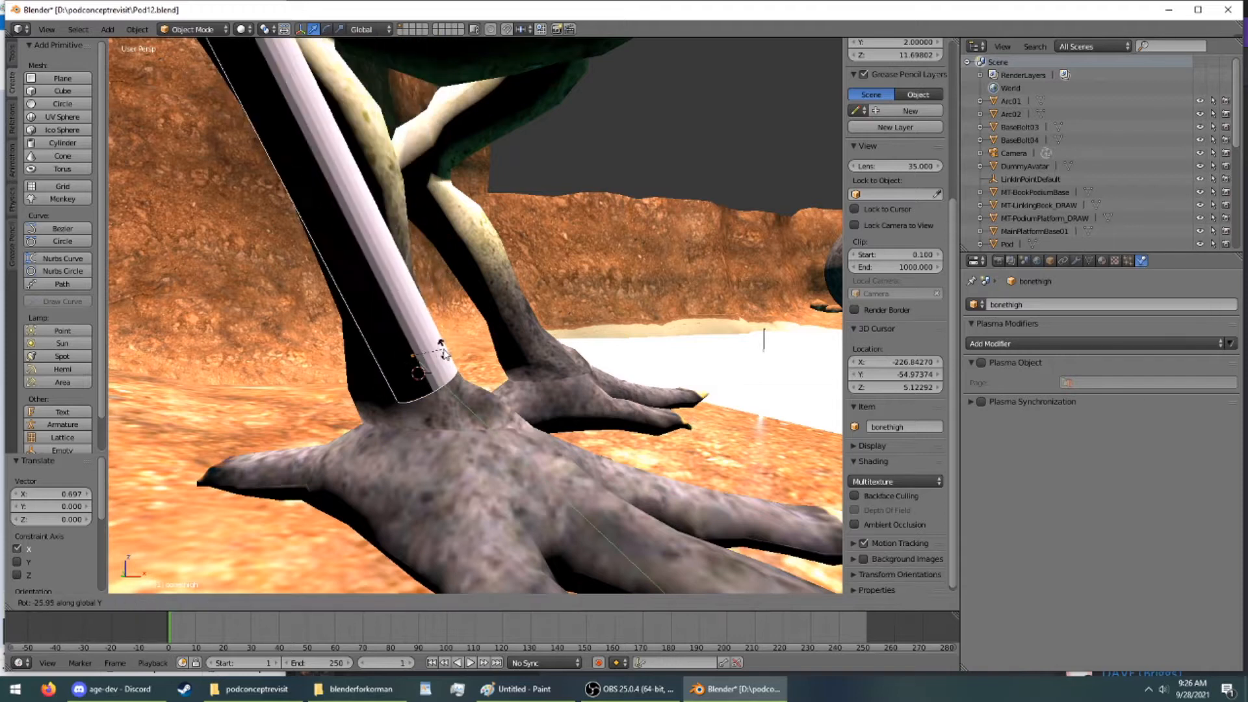
click(450, 357)
mouse_move(450, 357)
middle_down()
mouse_move(384, 294)
mouse_move(440, 337)
middle_up()
click(561, 441)
drag(574, 449, 512, 451)
middle_drag(512, 451, 421, 447)
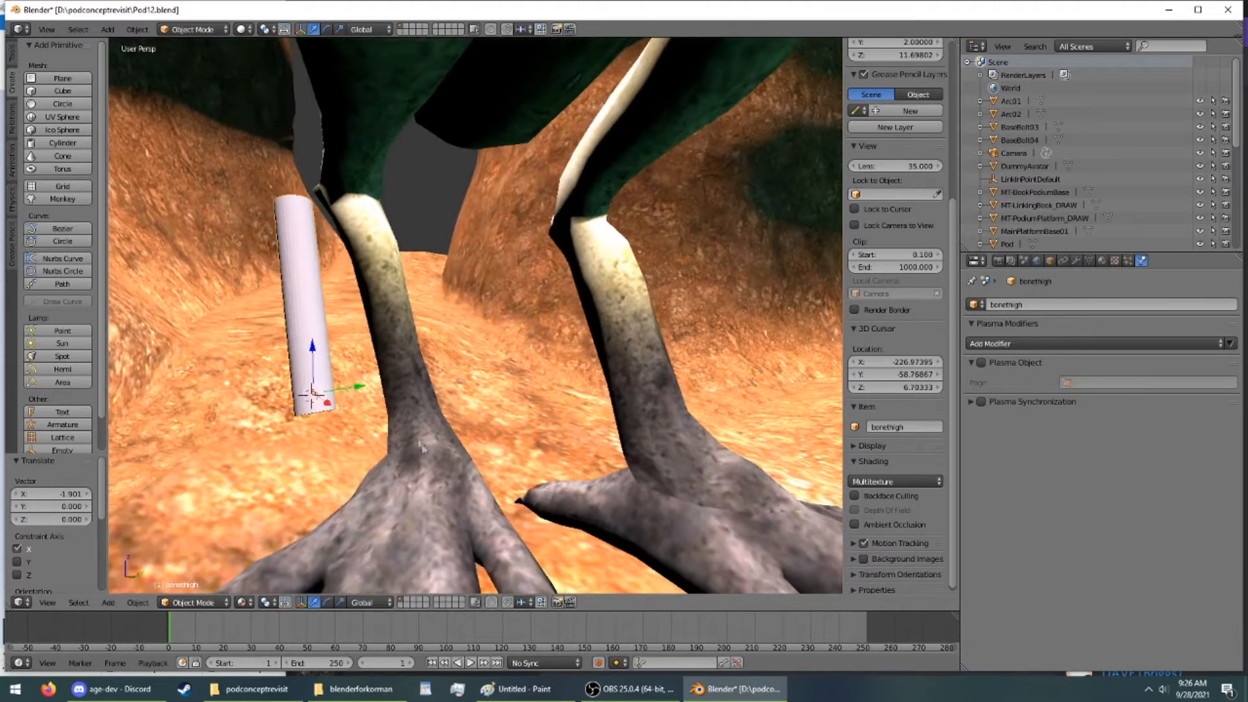
key(r)
key(x)
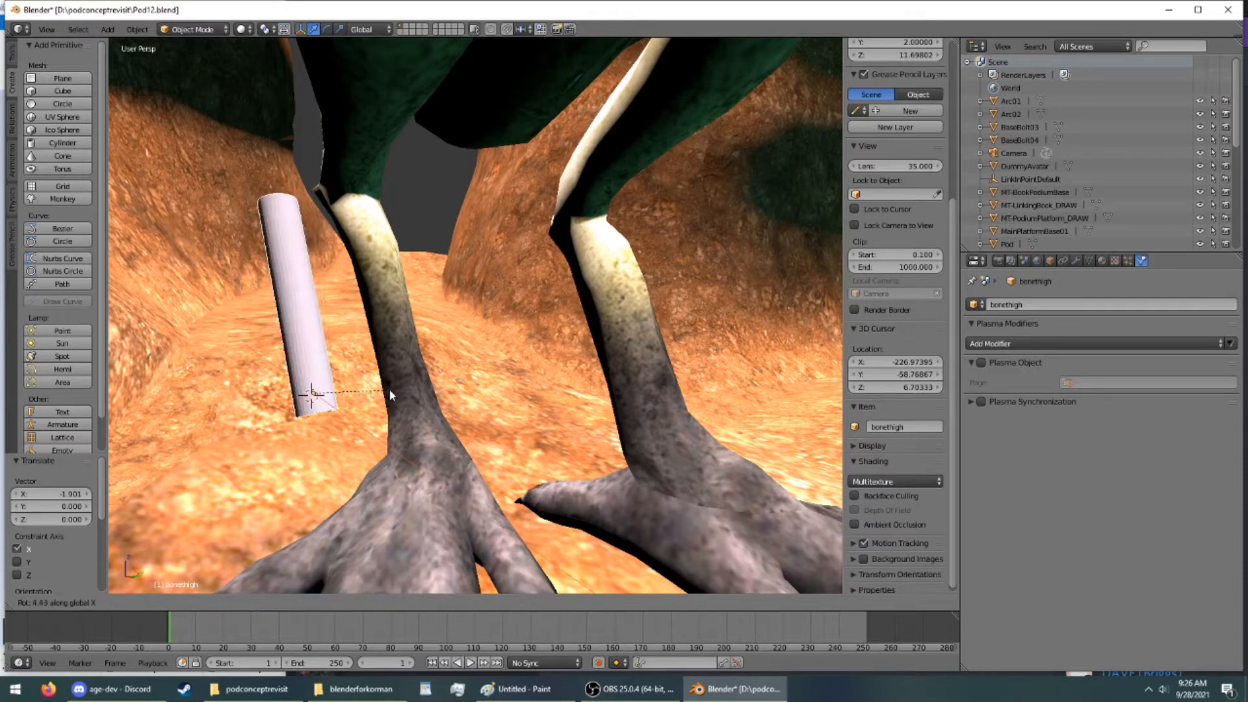
right_click(389, 393)
Shorten bonethigh in Edit Mode by lowering its top face about 3.05 along Z
middle_drag(390, 393, 301, 387)
click(192, 29)
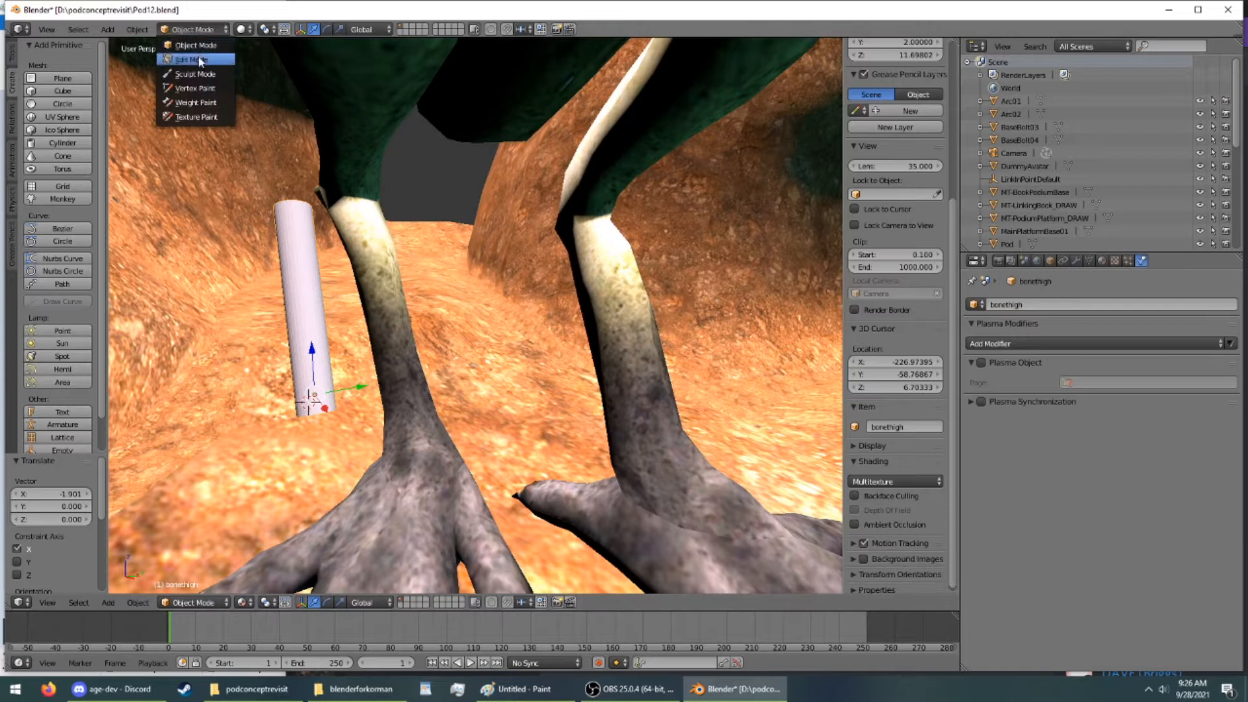
click(189, 56)
middle_drag(227, 97, 249, 128)
drag(329, 210, 327, 205)
key(ctrl+z)
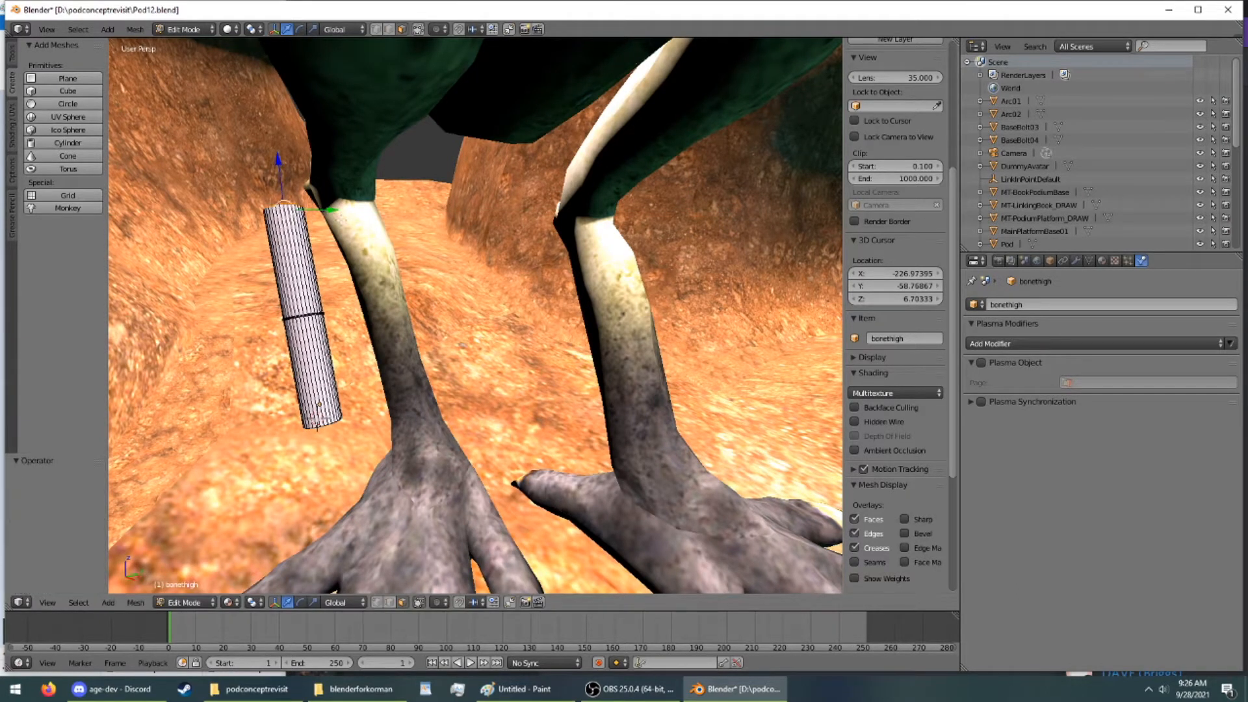
drag(285, 158, 286, 217)
Extrude bonethigh's top face upward to add another segment, and shift the new top about -0.55 along Y
click(11, 53)
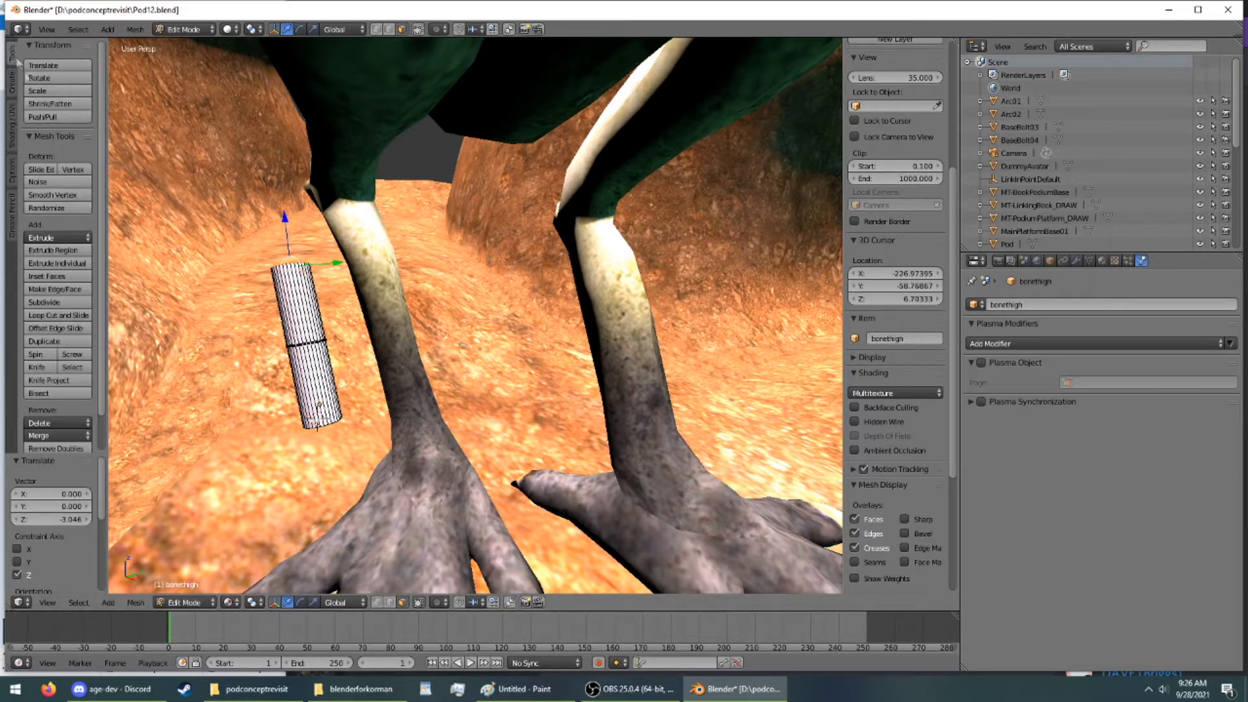
click(75, 250)
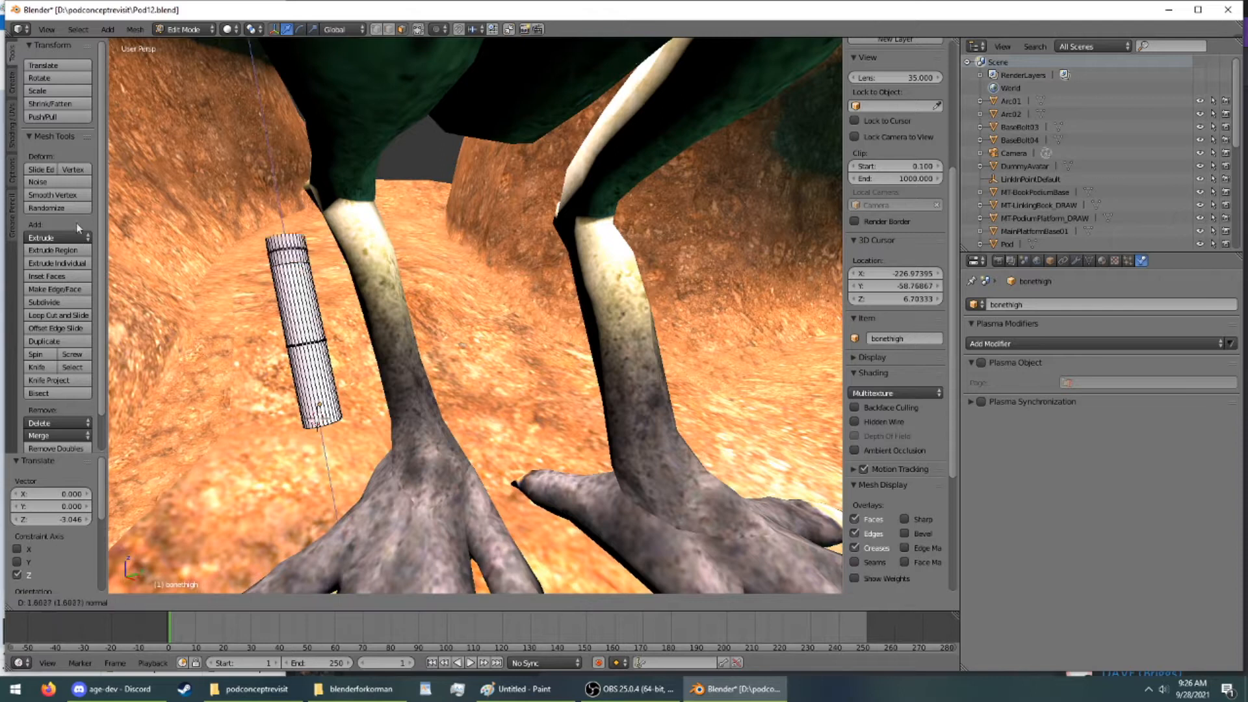
click(76, 184)
drag(326, 188, 315, 183)
Taper bonethigh's ends by scaling its bottom ring to about 0.714 and its top face to about 0.633
middle_drag(330, 244, 352, 321)
alt+right_click(306, 395)
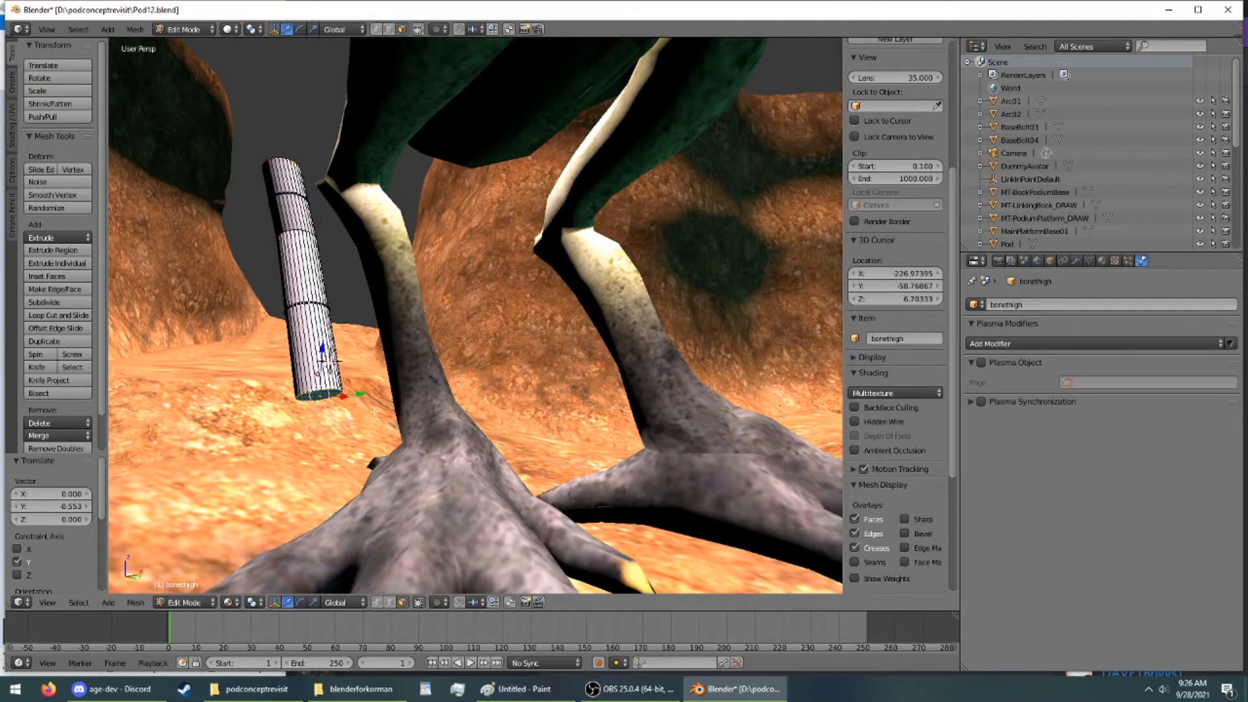
key(s)
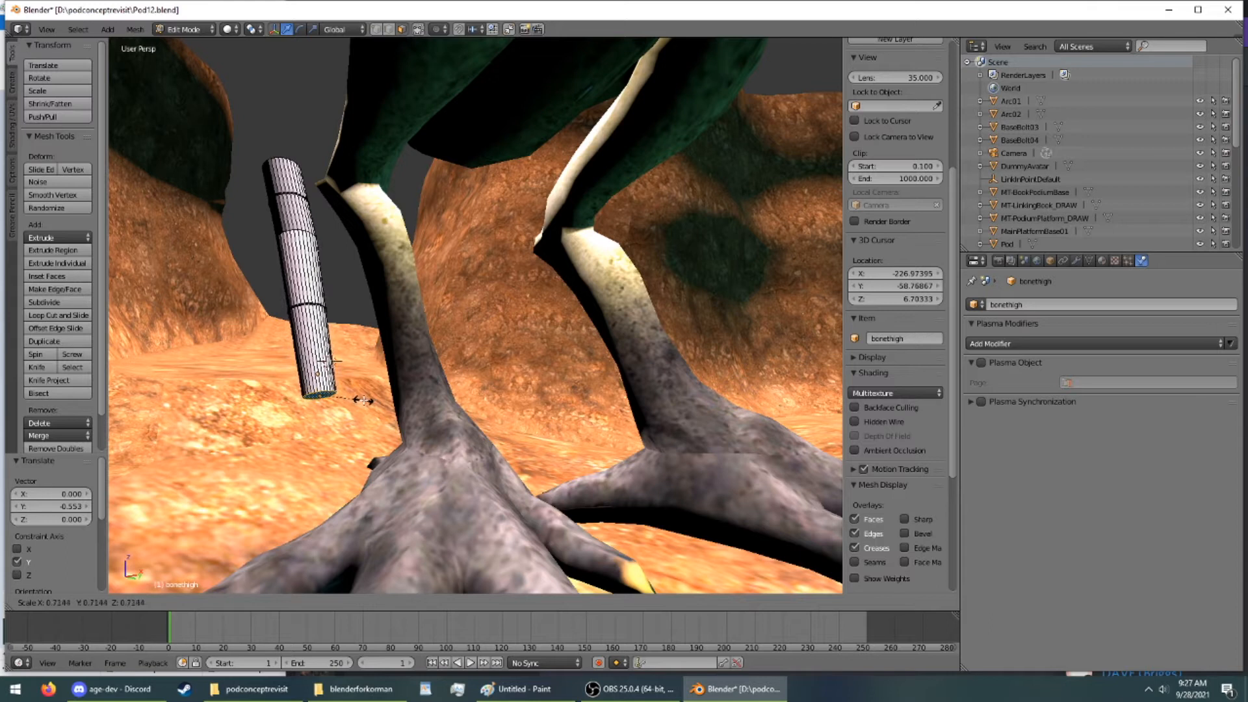
click(364, 401)
middle_drag(310, 309, 373, 360)
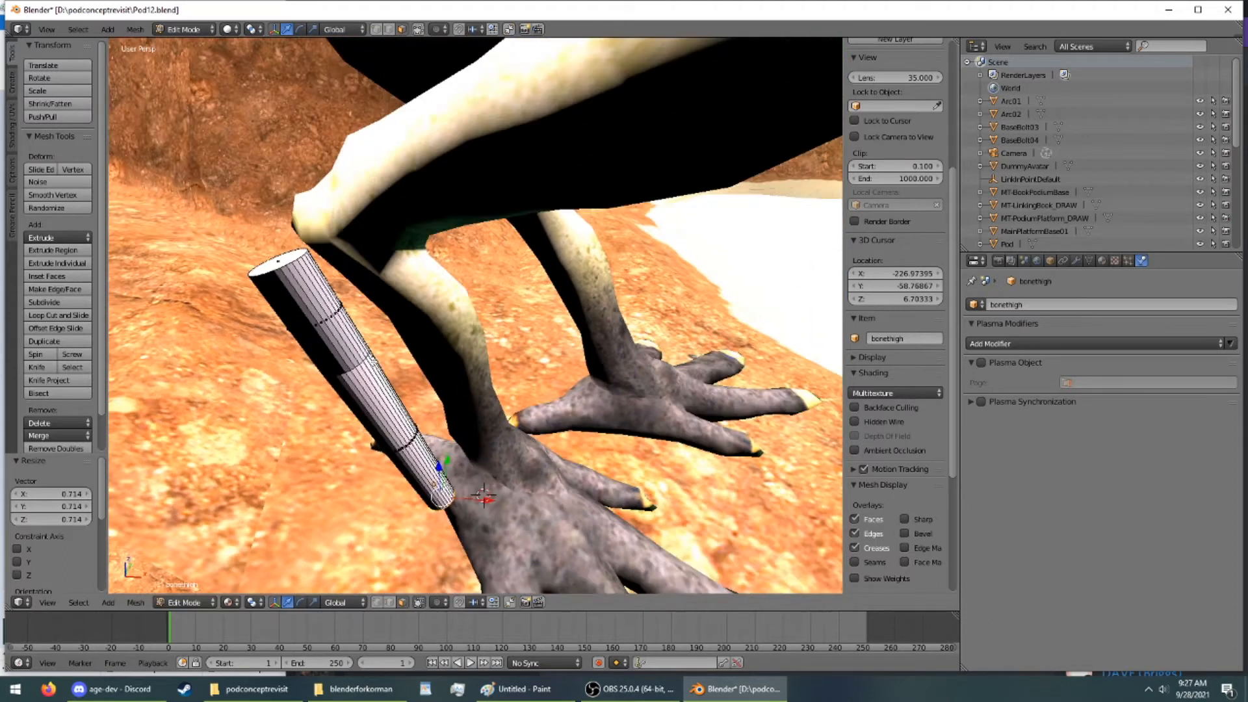
right_click(272, 264)
key(s)
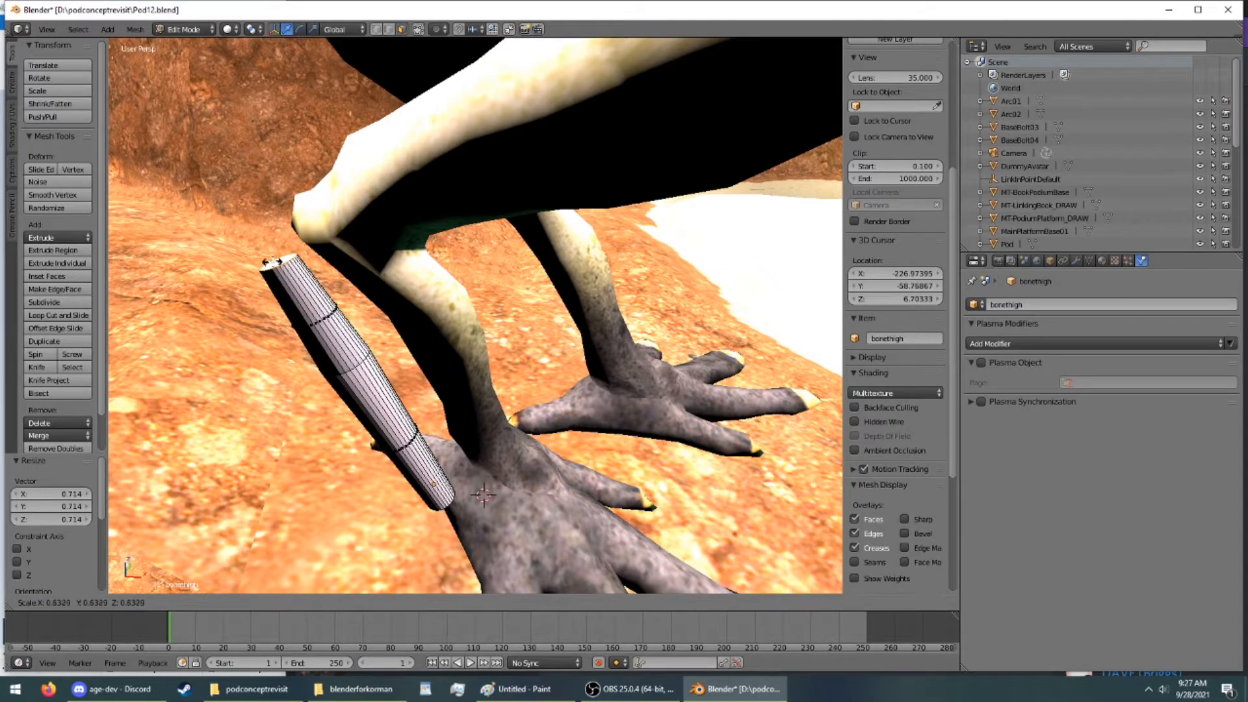
click(273, 262)
middle_drag(276, 270, 321, 274)
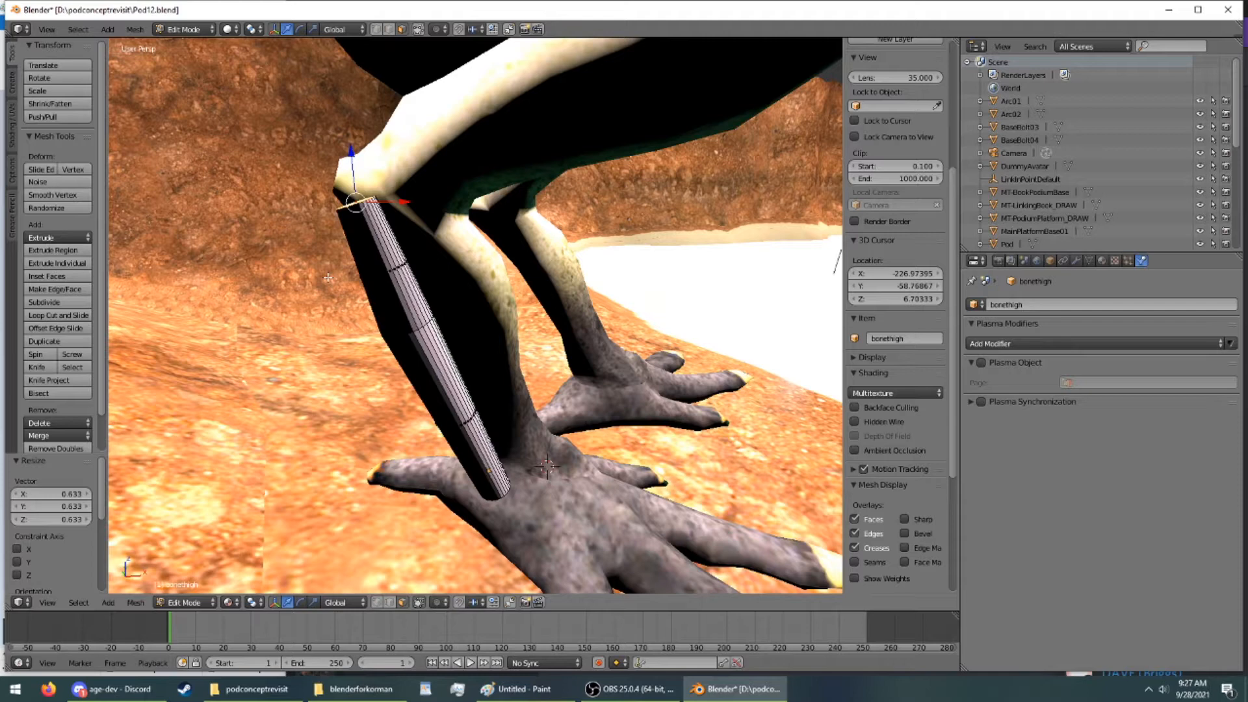
mouse_move(397, 174)
middle_down()
mouse_move(296, 139)
mouse_move(403, 154)
mouse_move(408, 172)
middle_up()
Select bonethigh's entire mesh in Edit Mode and thin it by scaling it down along Y and to about 0.668 along X
click(186, 29)
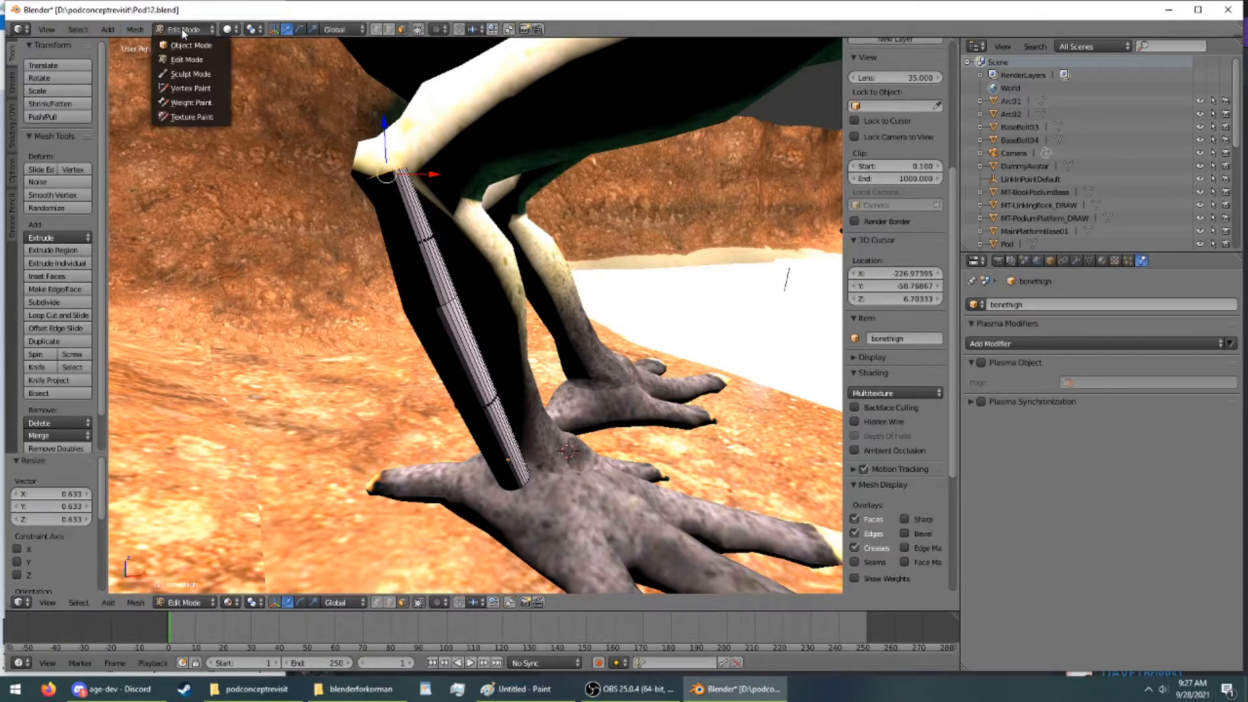
click(186, 46)
click(185, 29)
click(187, 63)
key(a)
scroll(895, 312, down, 5)
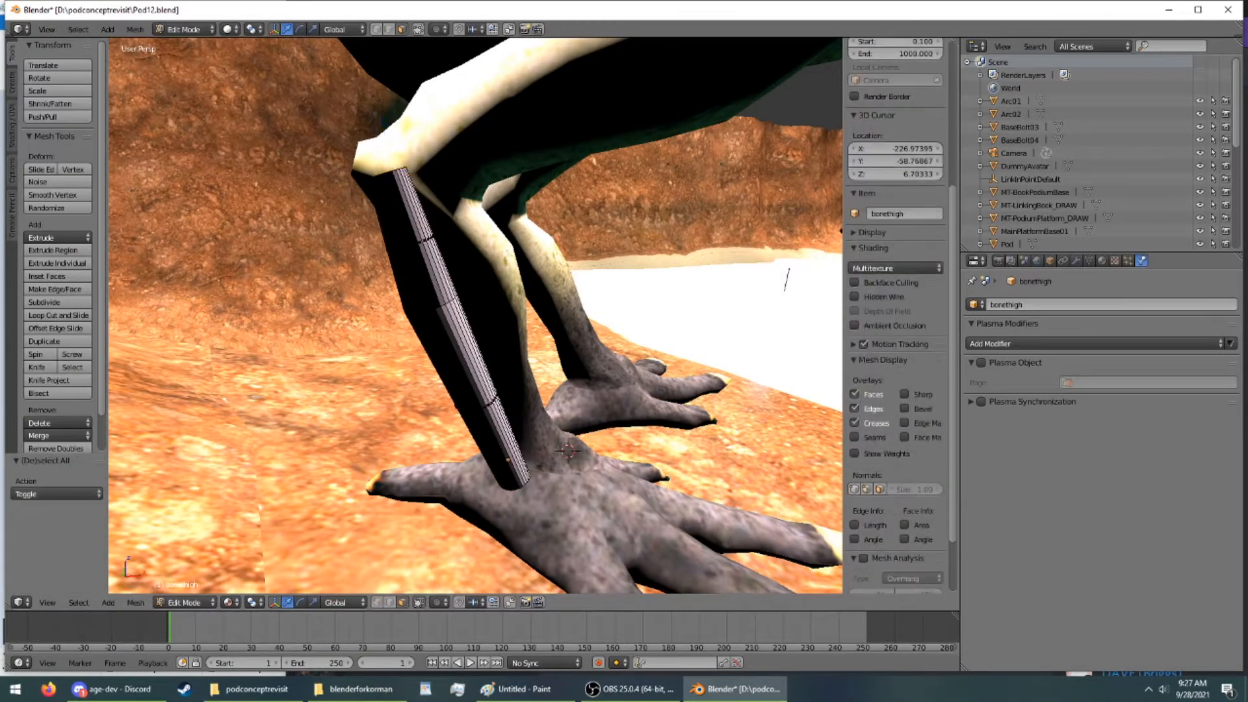
scroll(895, 312, up, 5)
key(a)
key(s)
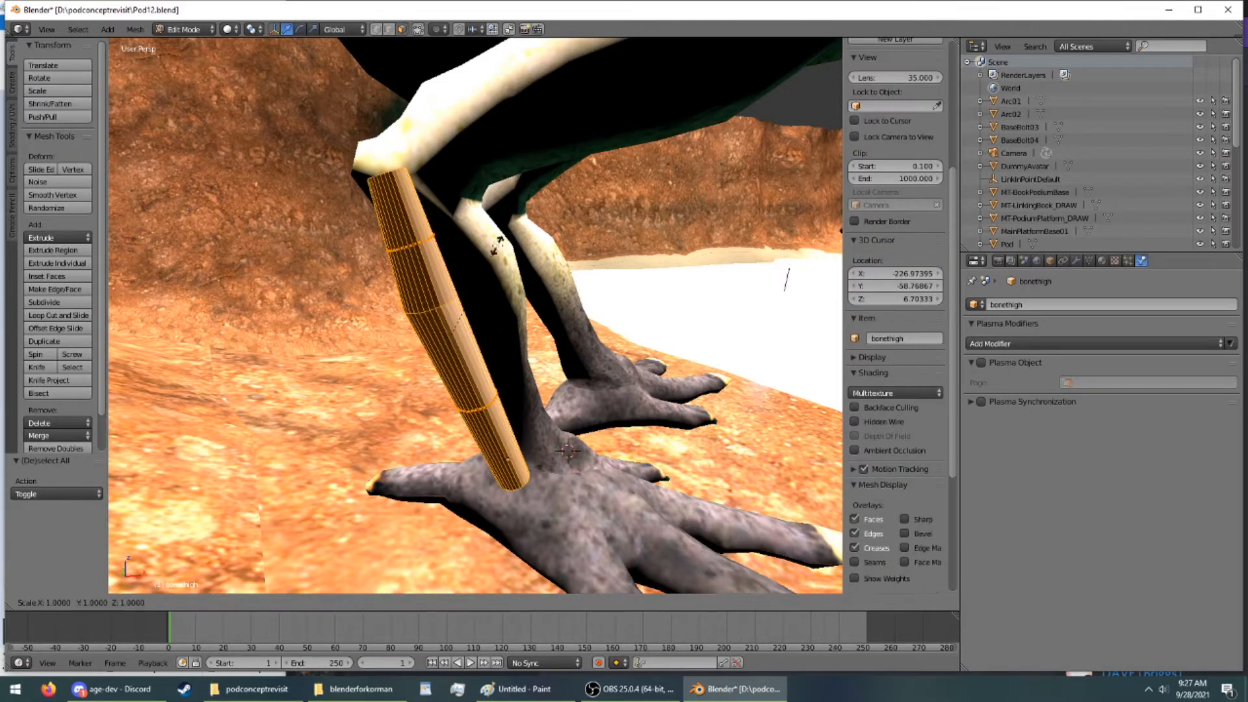
key(y)
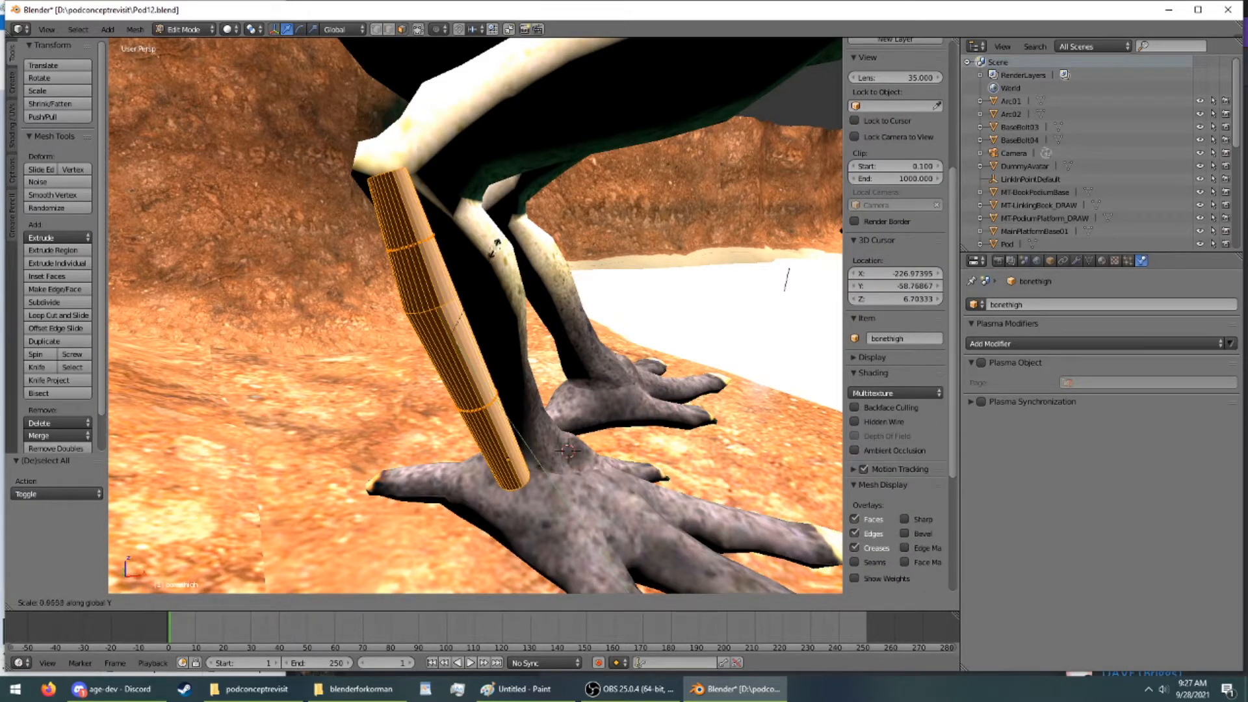
click(492, 249)
key(s)
key(x)
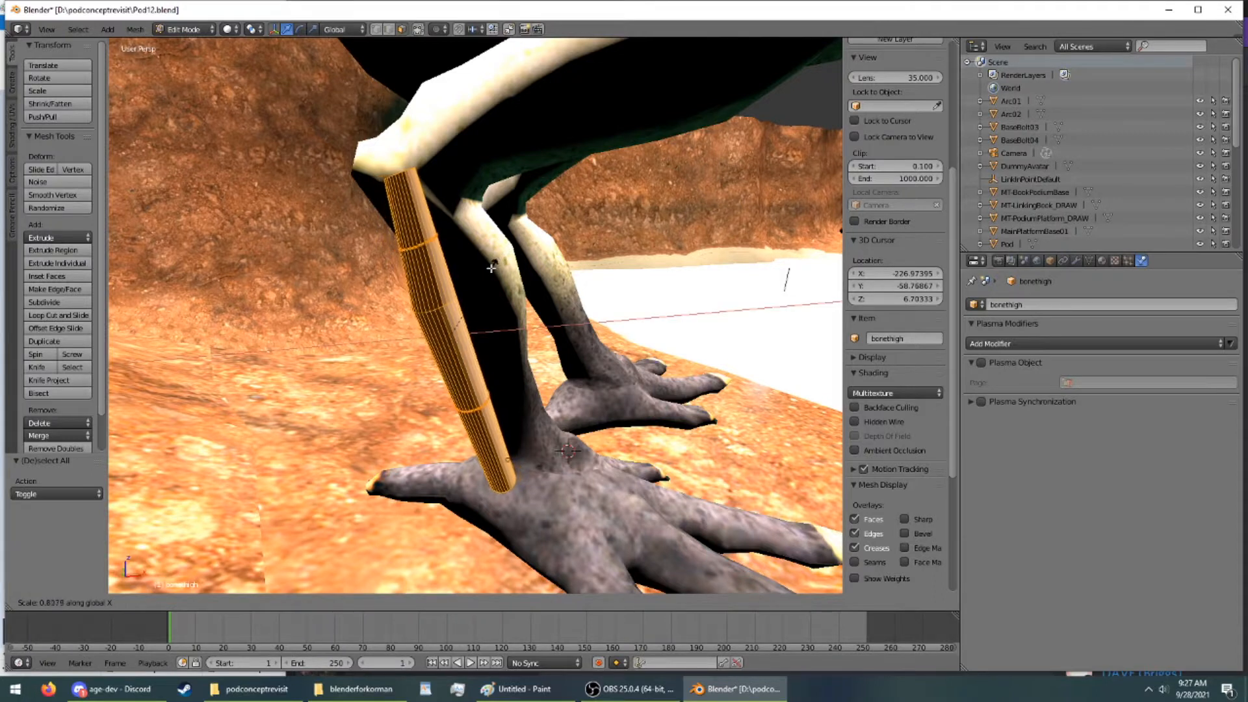
click(476, 276)
Thin the whole bonethigh mesh further by scaling it to about 0.646 along Y
middle_drag(475, 276, 362, 292)
key(s)
key(y)
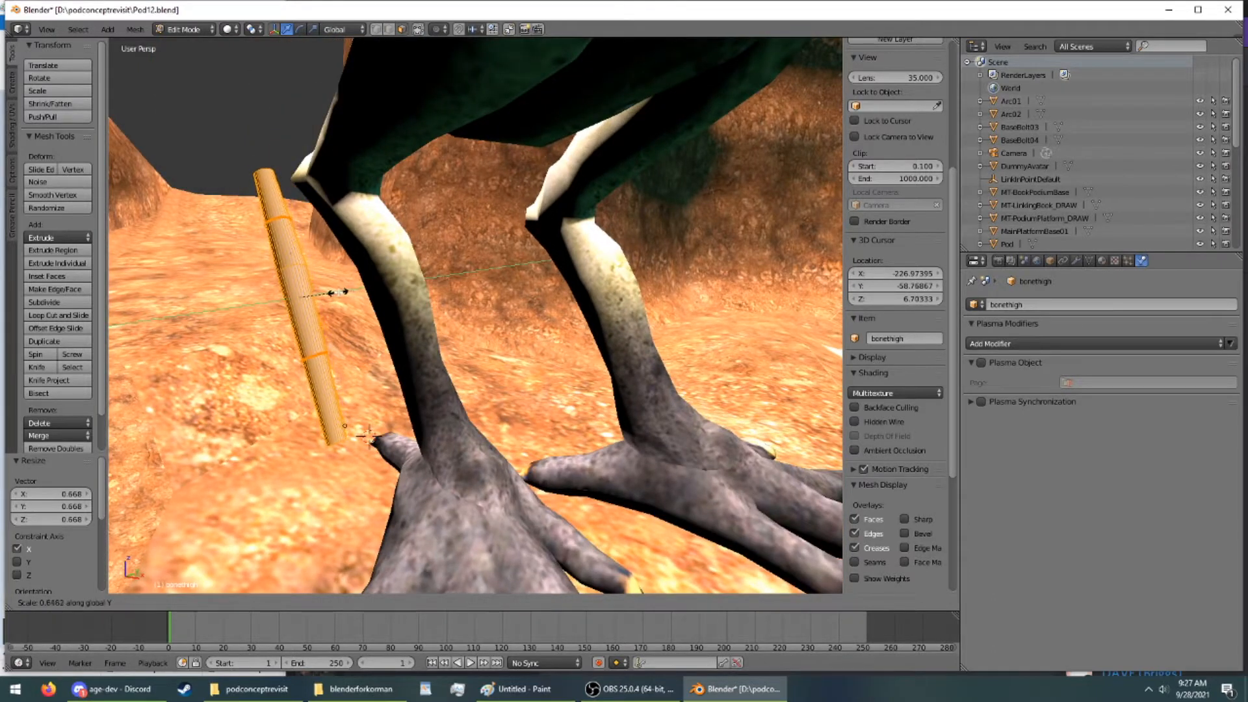
click(336, 292)
middle_drag(336, 292, 406, 289)
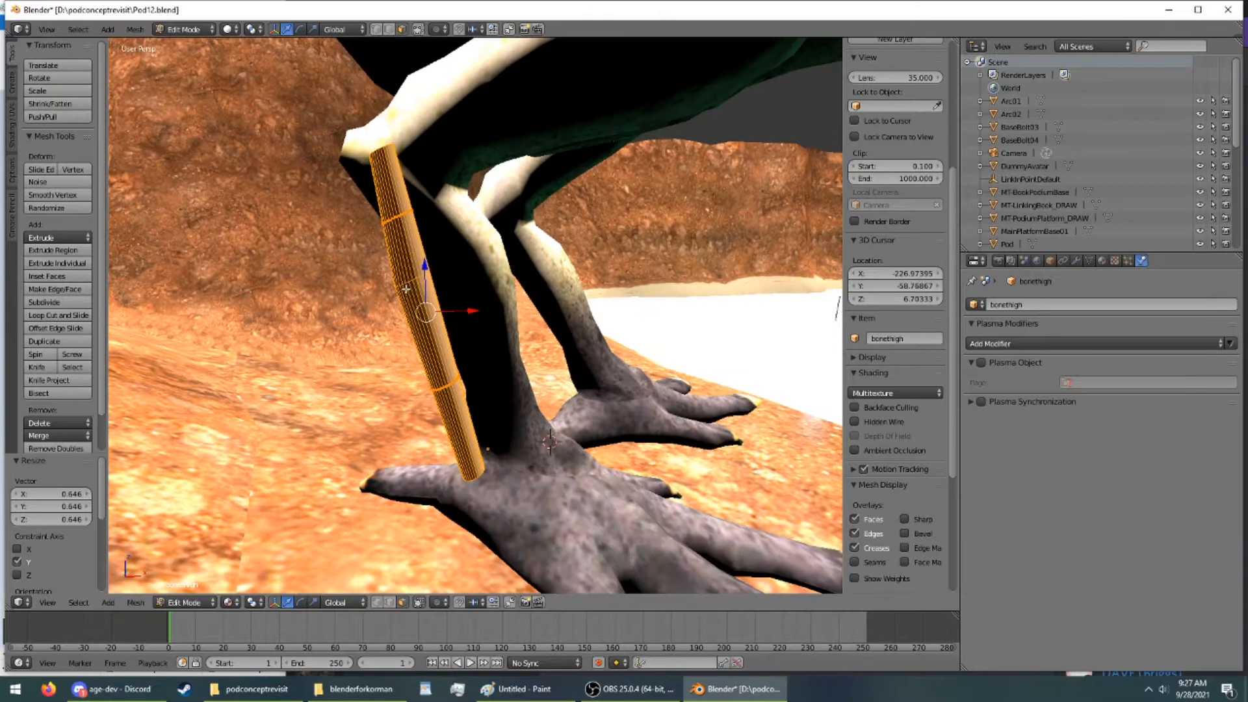
Return to Object Mode and tilt bonethigh about -5.29 degrees around the global Y axis
click(184, 29)
click(195, 43)
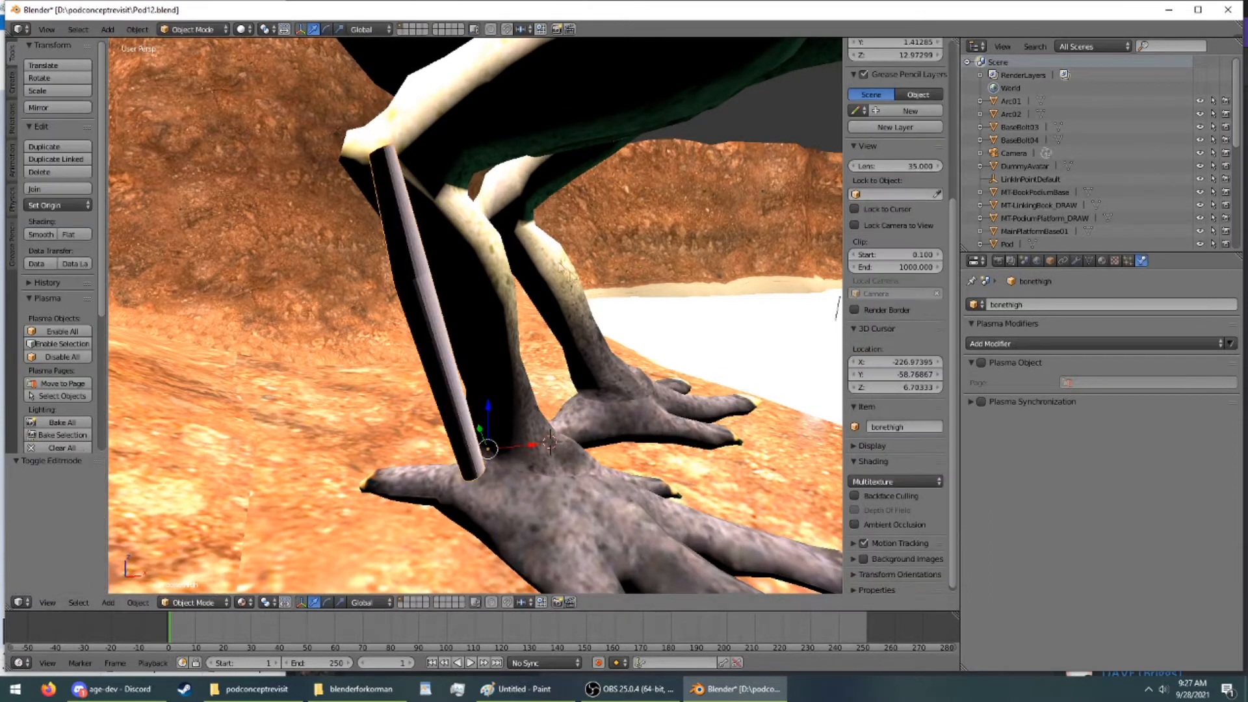
key(r)
key(y)
click(531, 345)
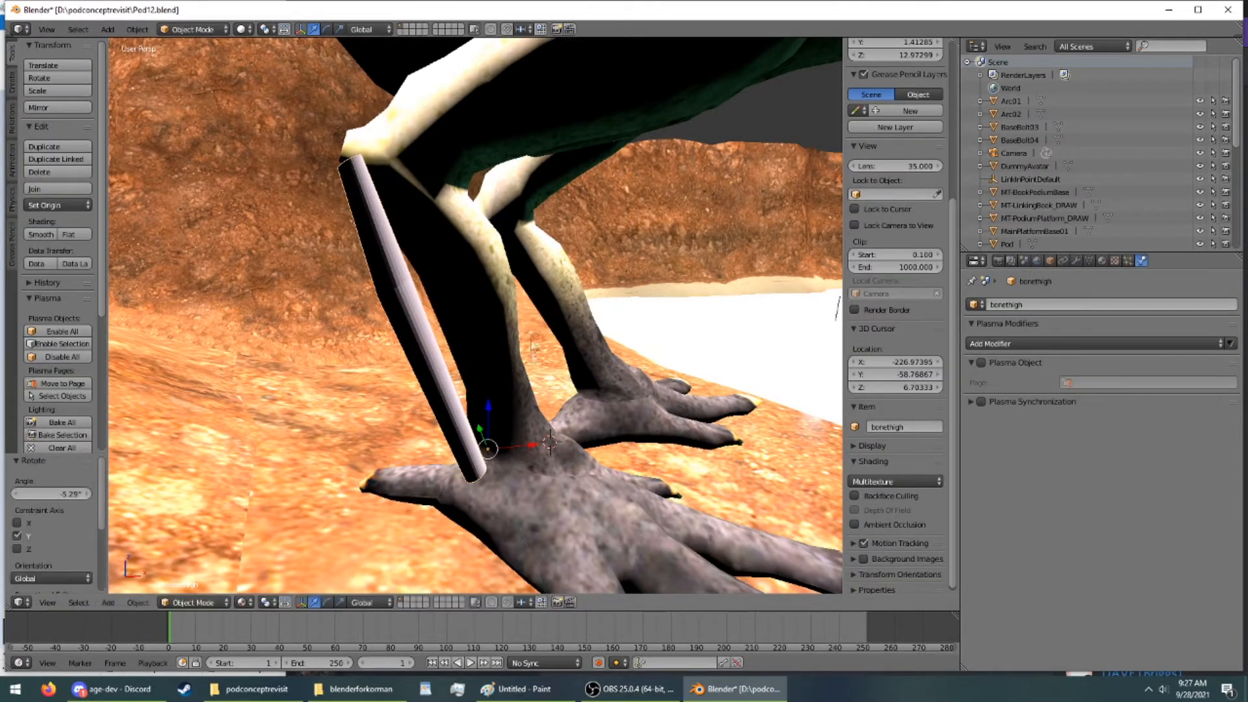
Move bonethigh about 1.87 along X and 1.15 along Y to bring it against the sandscrit's lower leg
key(g)
key(x)
click(572, 419)
middle_drag(558, 392, 504, 453)
key(g)
key(y)
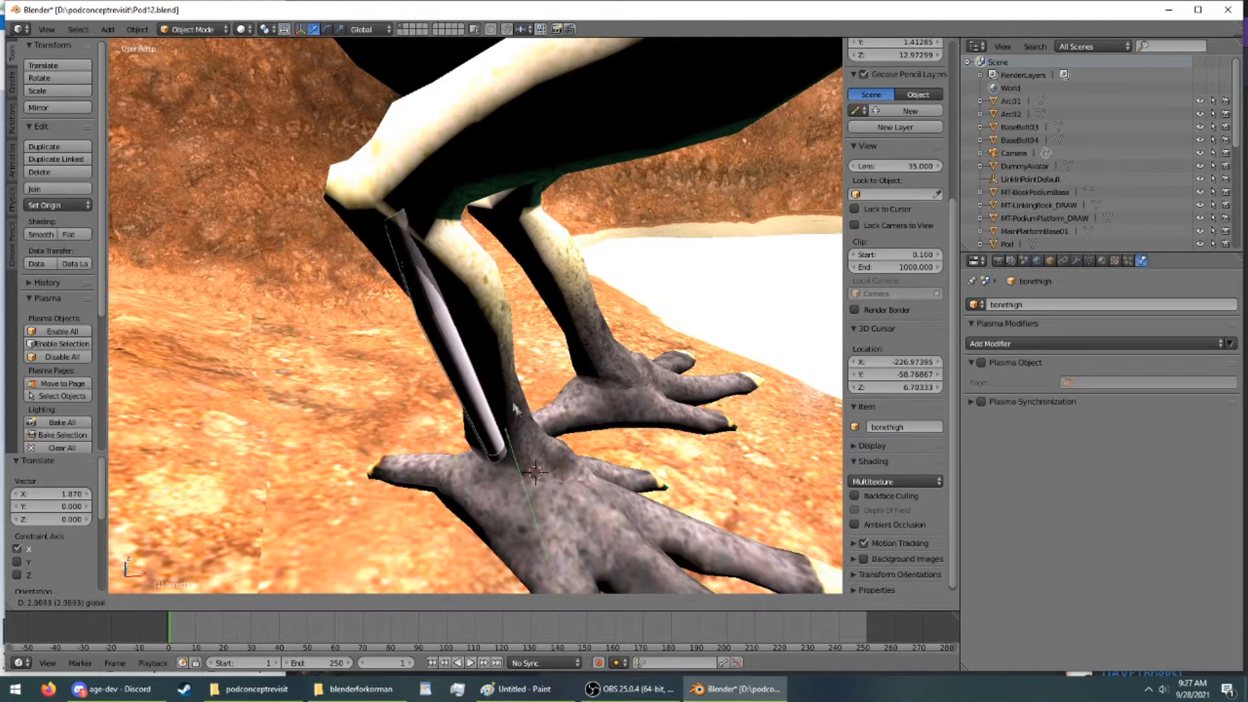
click(501, 406)
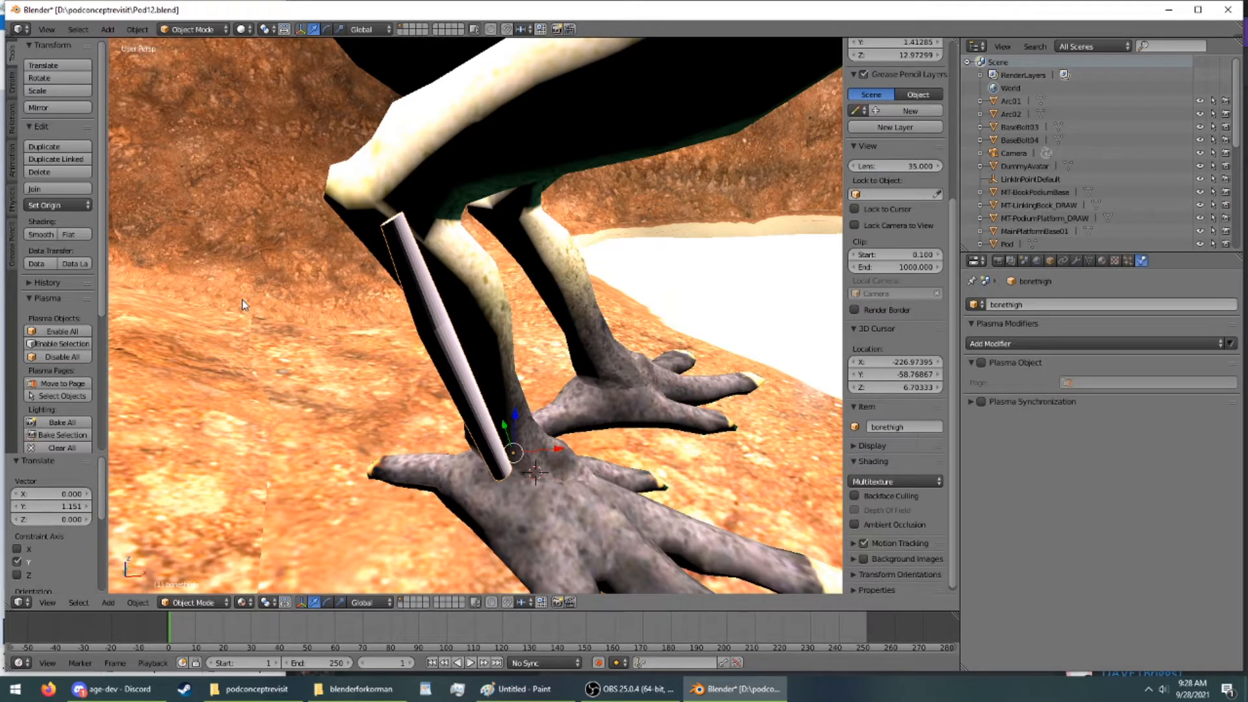
click(71, 147)
click(107, 144)
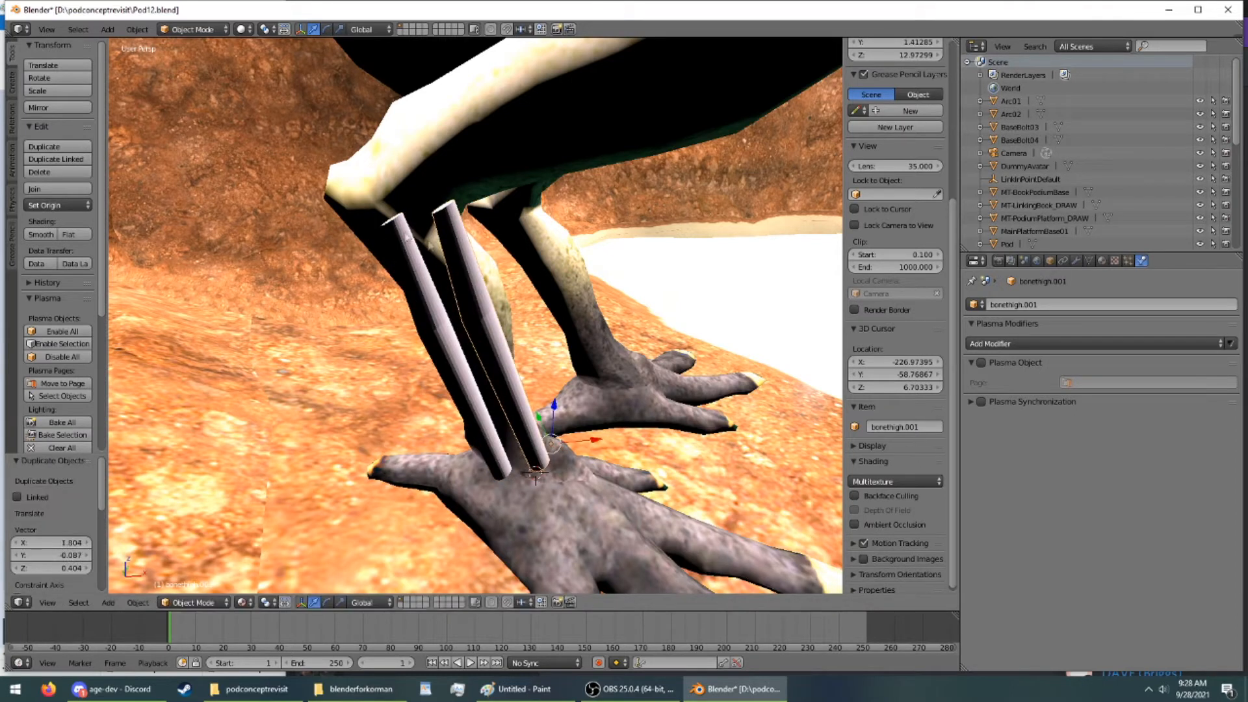
key(r)
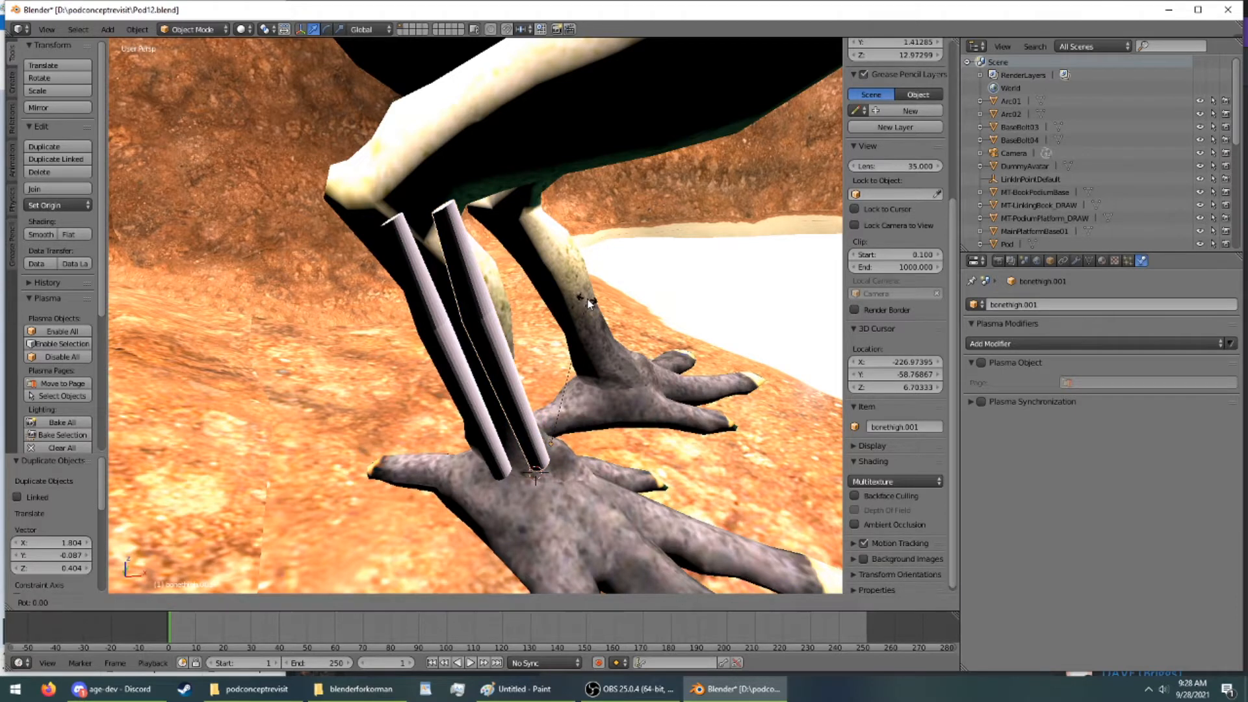
right_click(541, 286)
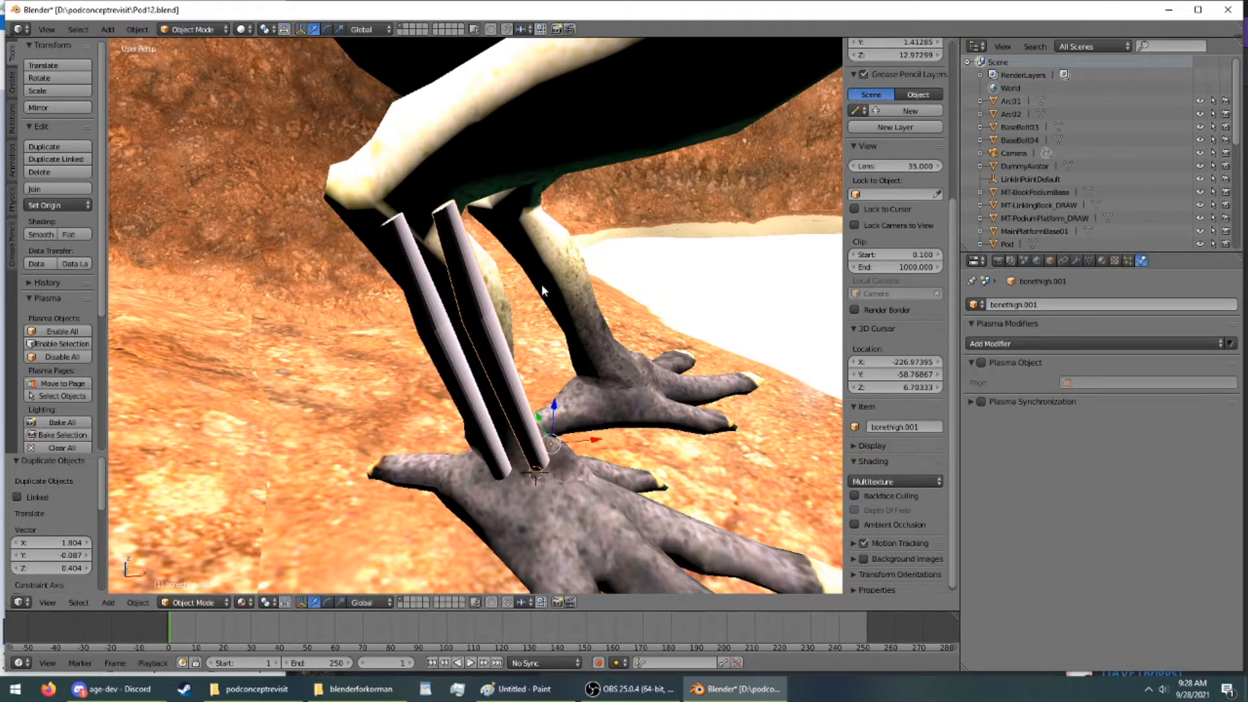
key(ctrl+z)
Duplicate bonethigh's mesh within Edit Mode, offsetting the copy about 2.80 along X, -0.03 along Y and 0.90 along Z
click(206, 30)
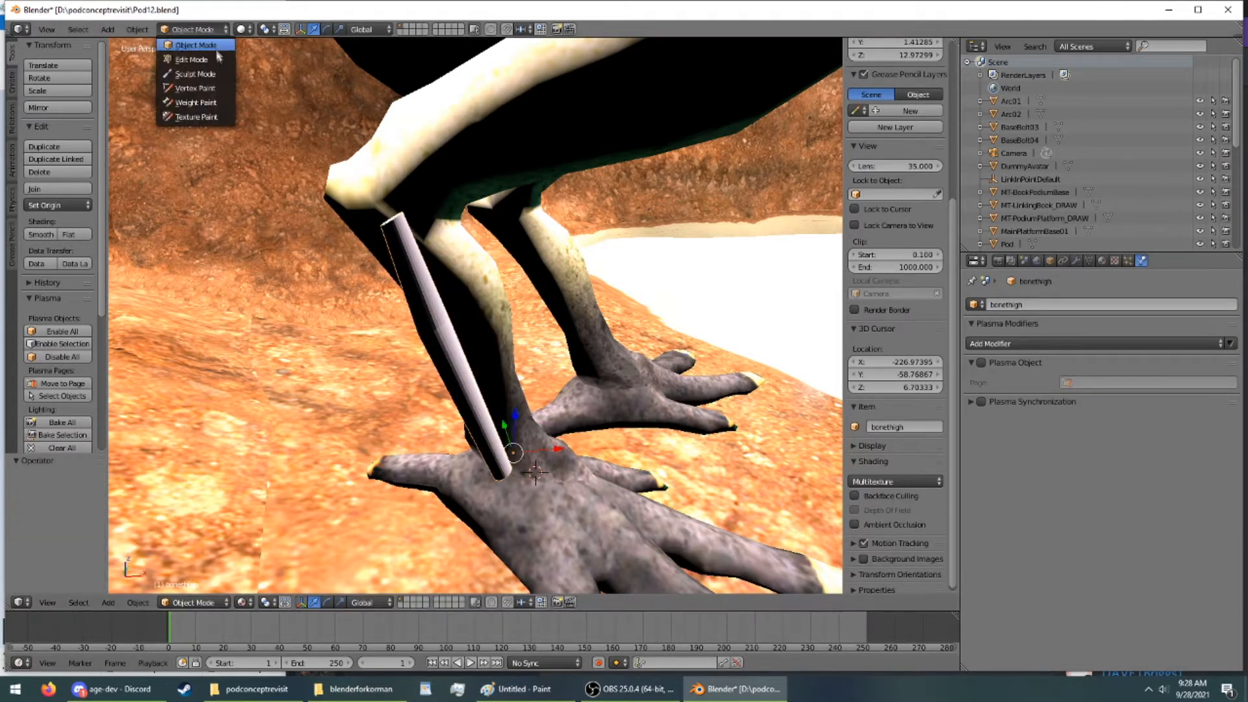
click(217, 59)
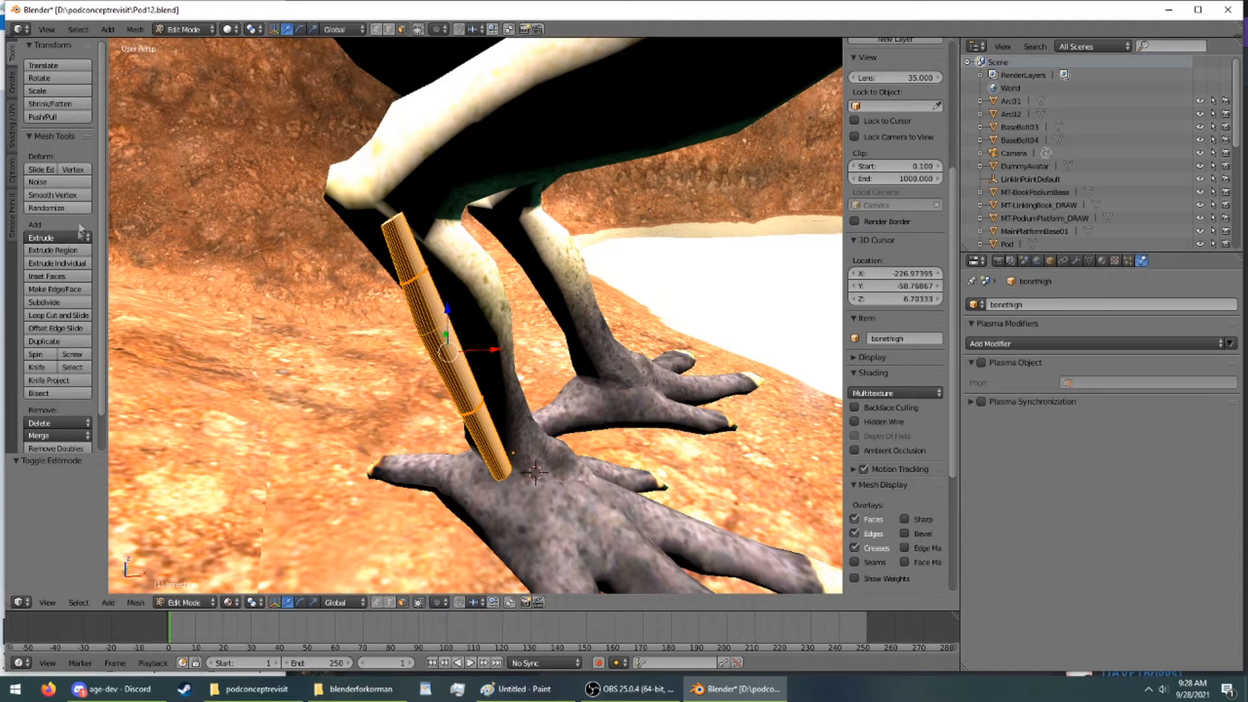
click(12, 80)
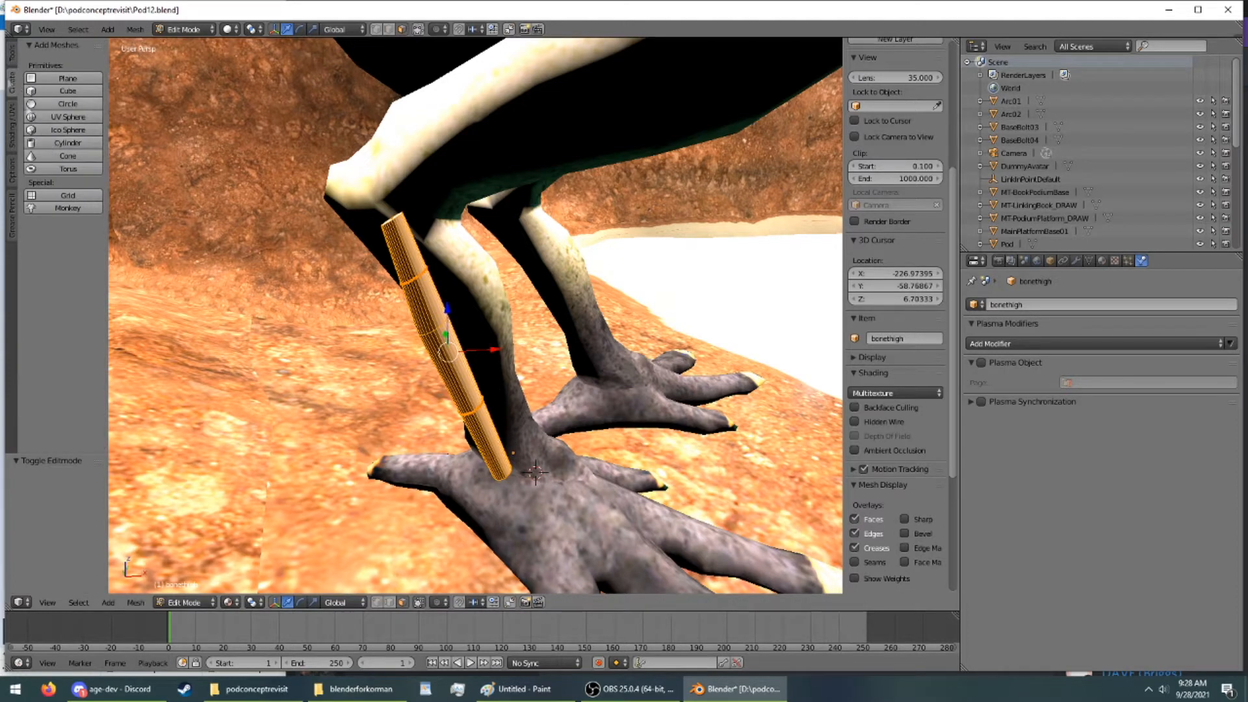
click(10, 55)
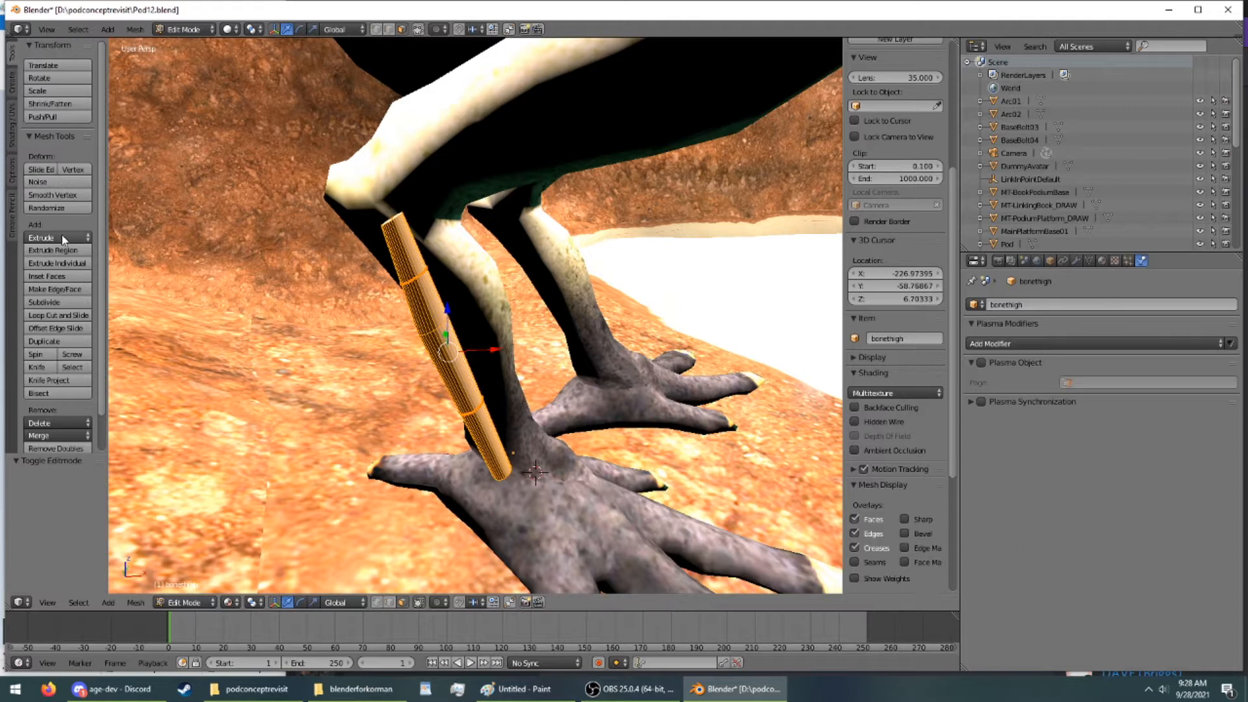
click(61, 341)
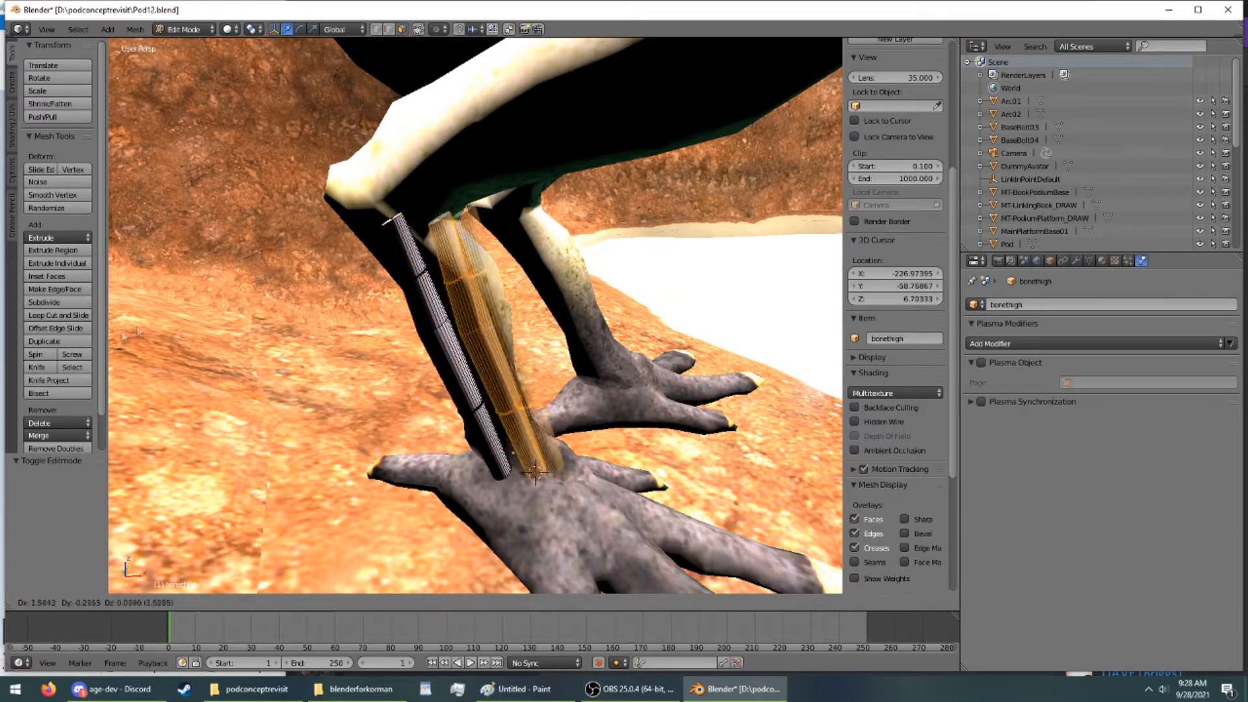
click(129, 314)
Rotate the duplicated bone about 174 degrees around global Z and about -49.3 degrees around global Y
middle_drag(265, 339, 277, 375)
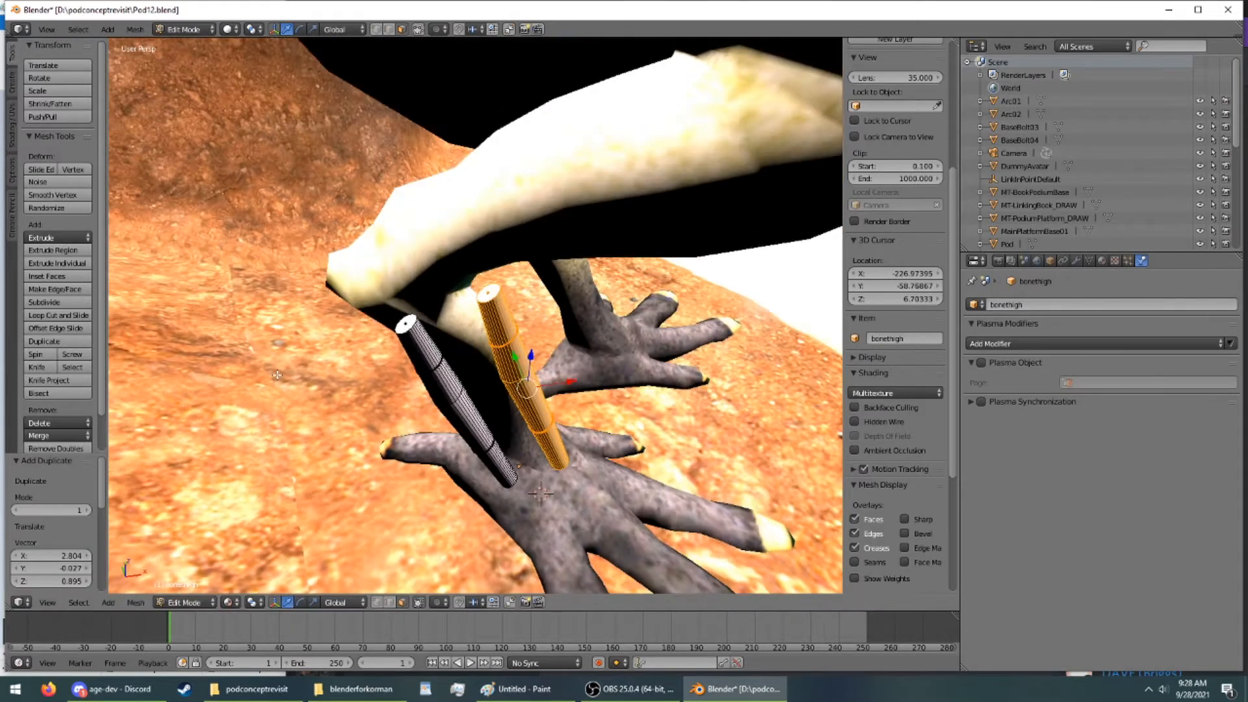
key(r)
key(z)
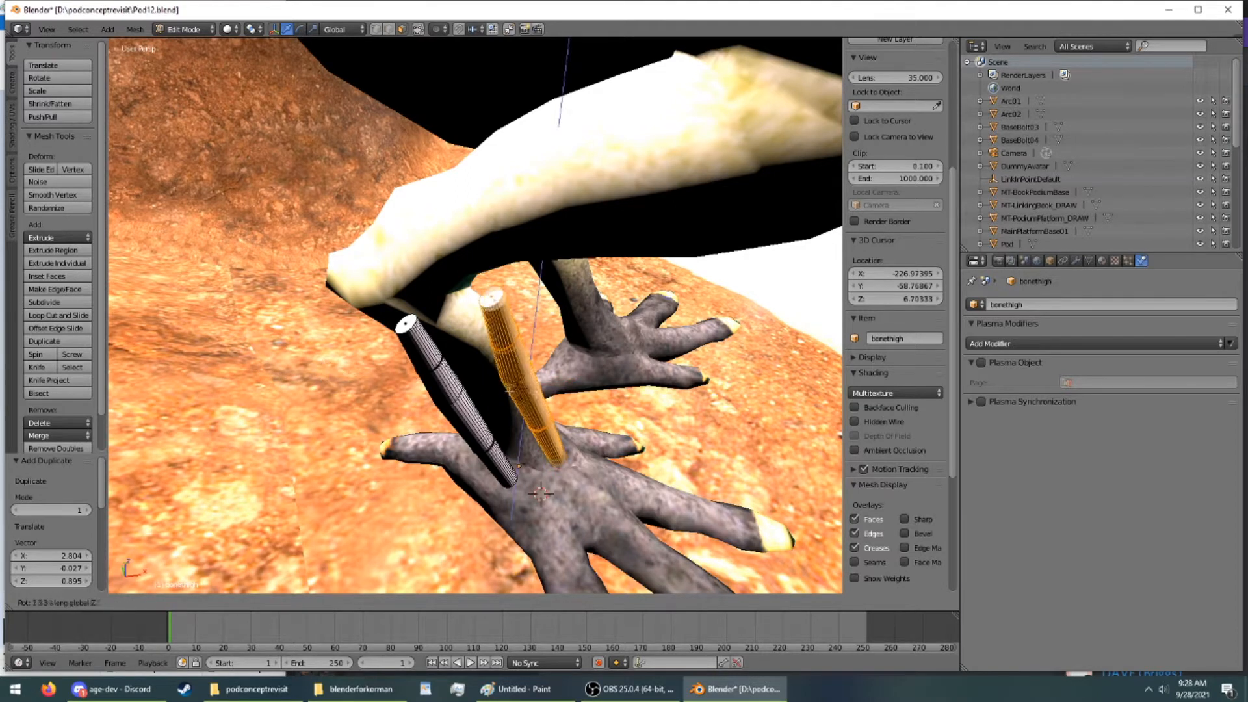
click(644, 410)
key(r)
key(y)
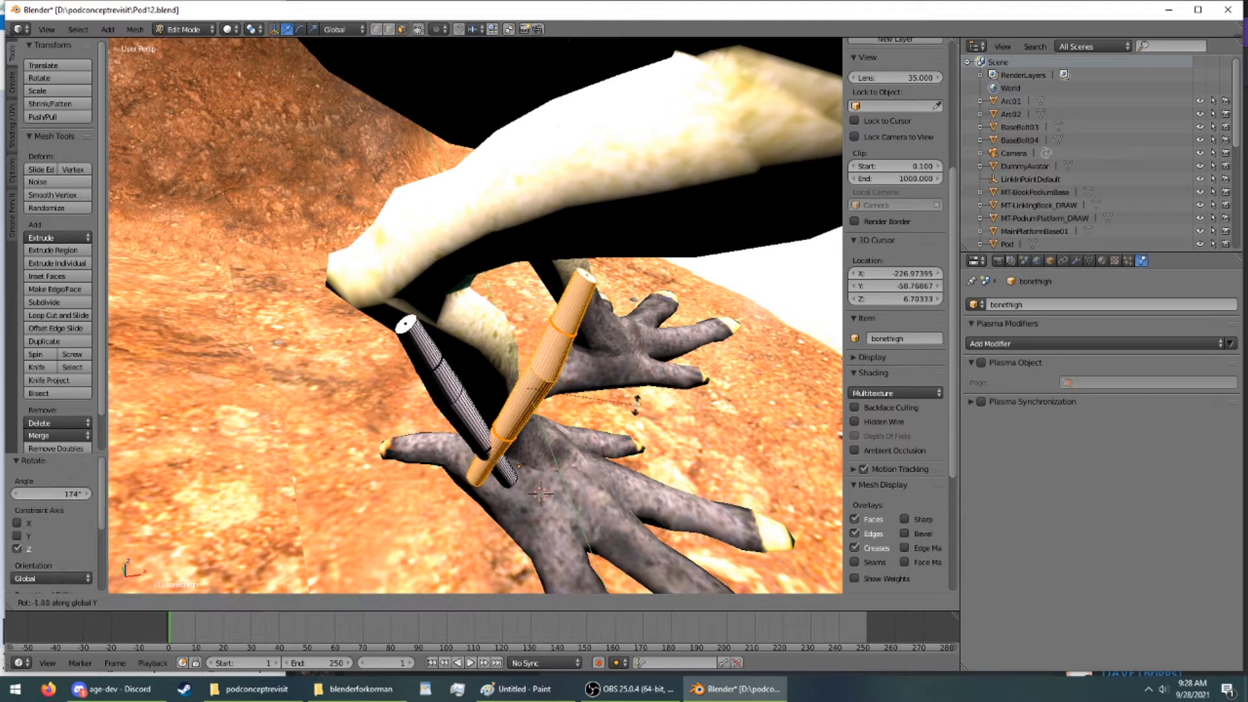
click(542, 373)
Smooth the duplicated bone's vertices once and stretch it to about 1.291 along Z
middle_drag(543, 374, 535, 338)
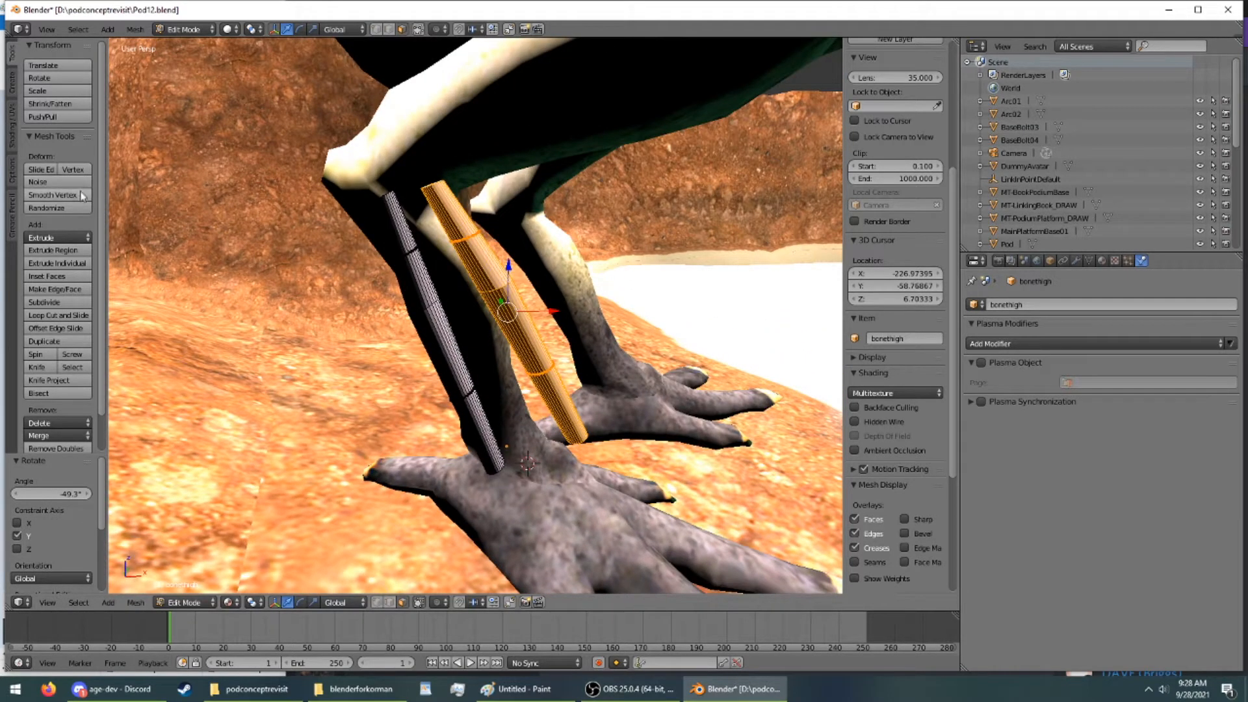
click(52, 195)
middle_drag(393, 258, 359, 264)
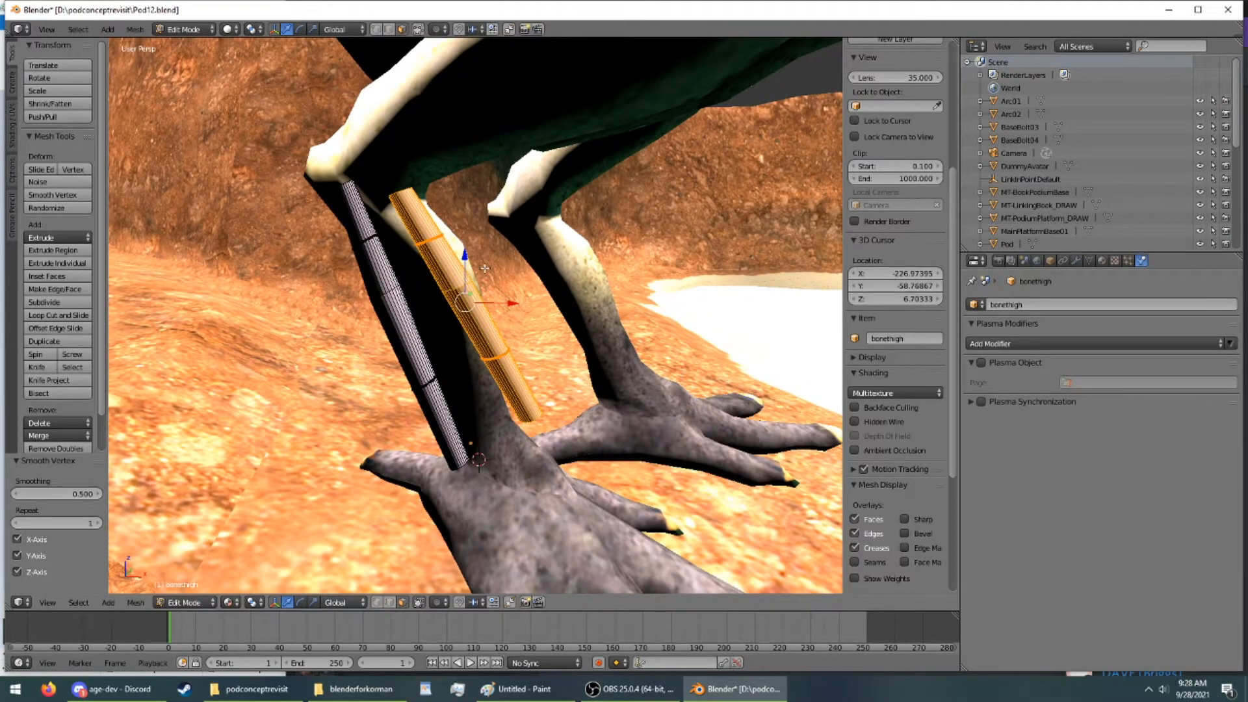
key(s)
key(z)
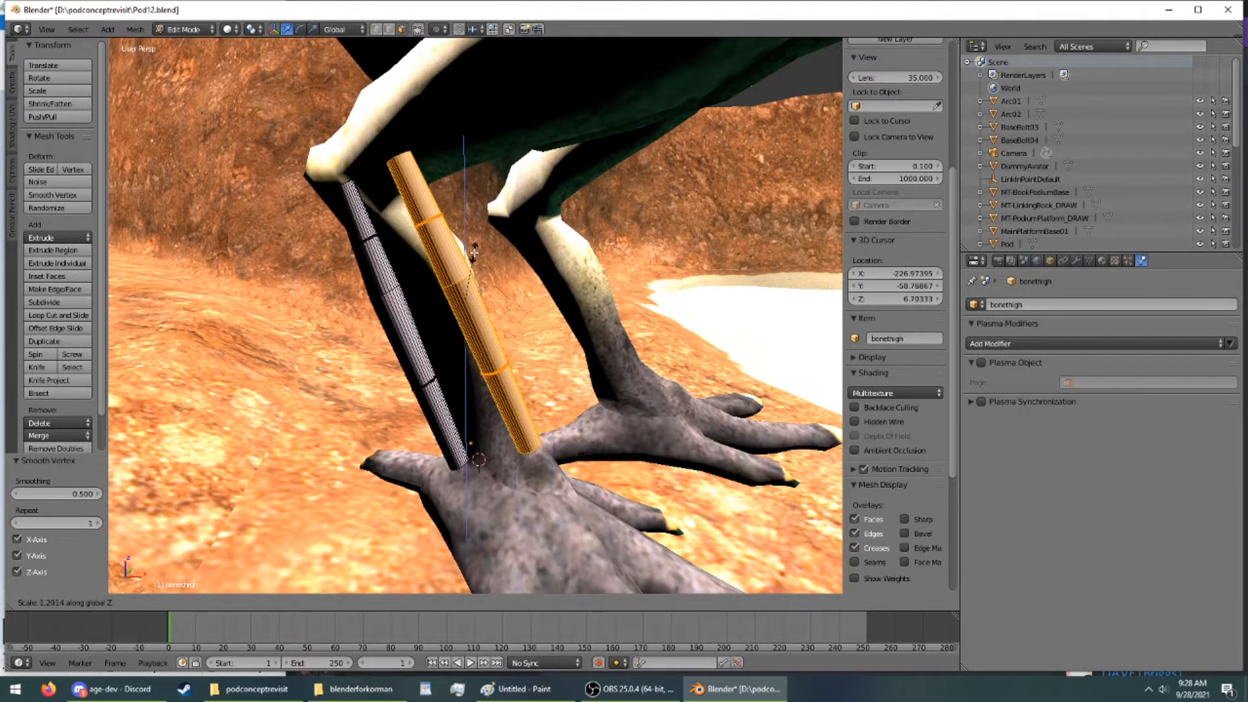
click(474, 252)
Thin the duplicated bone by scaling it to about 0.939 along Y and slightly down along X
key(s)
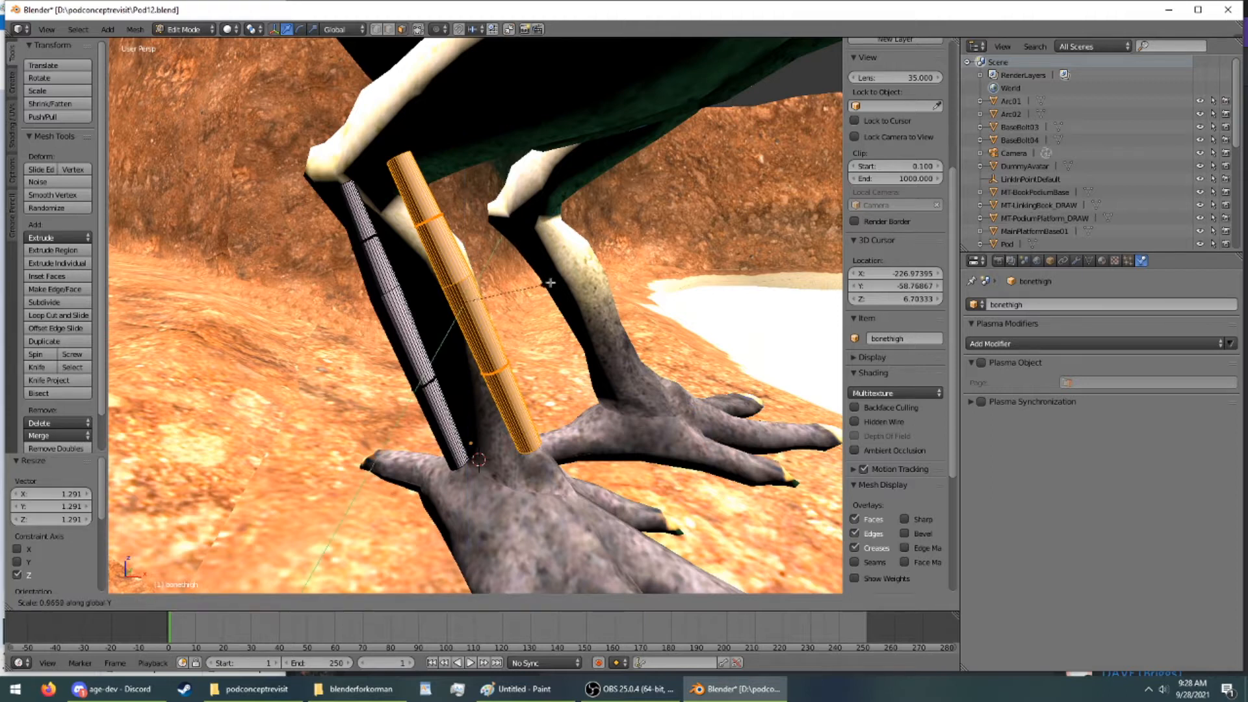
click(549, 283)
key(s)
key(x)
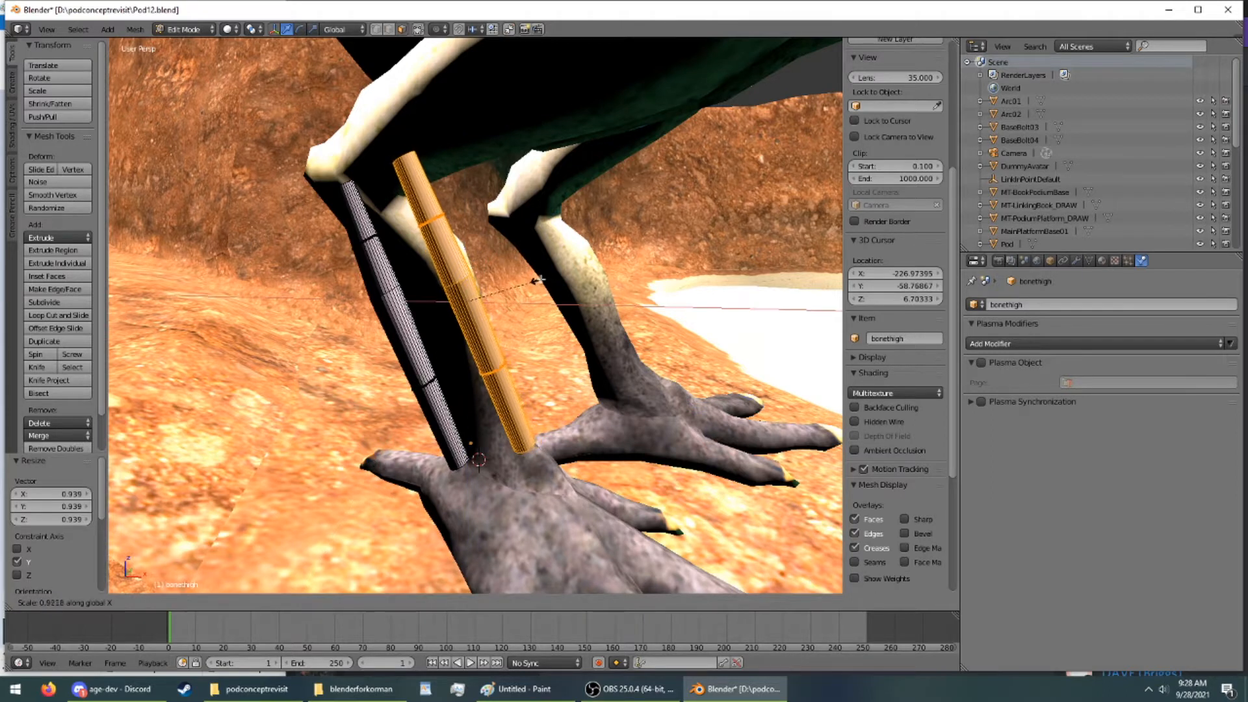
click(525, 281)
Rotate the duplicated bone about 13.1 degrees around global Z and shift it about -1.278 along X
middle_drag(525, 281, 489, 259)
key(r)
key(z)
click(417, 323)
key(g)
key(x)
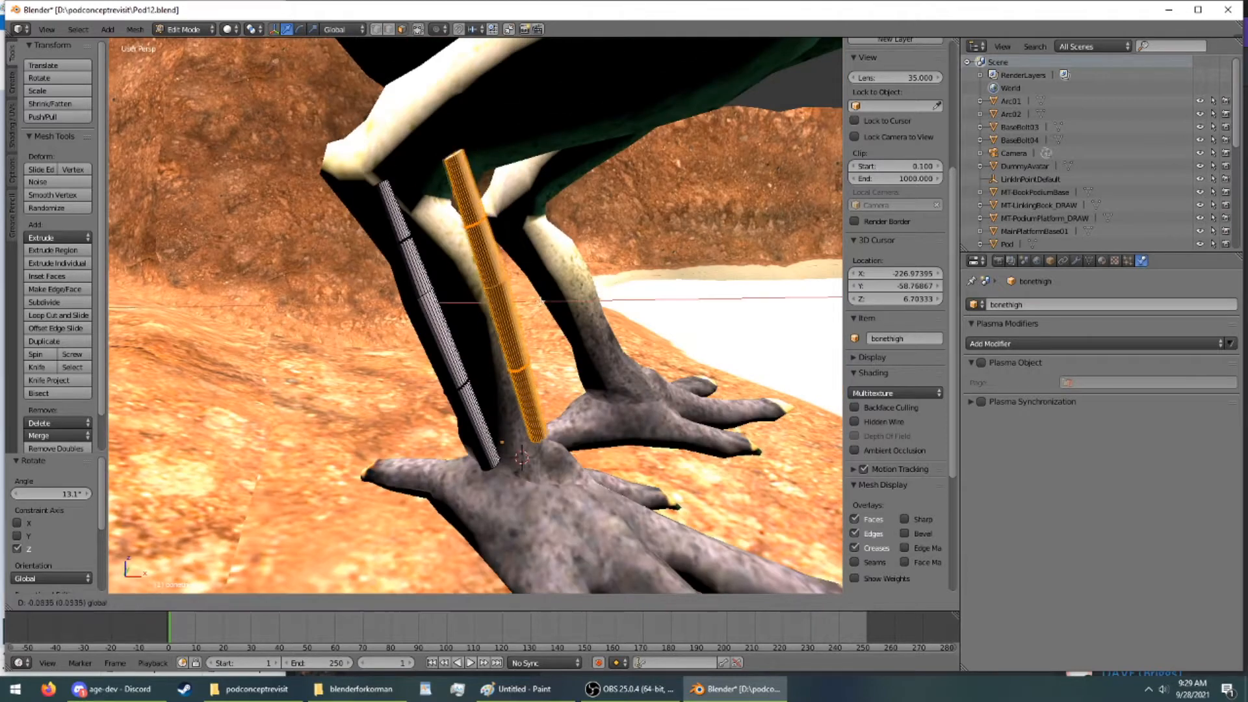
click(507, 277)
mouse_move(506, 277)
middle_down()
mouse_move(566, 288)
mouse_move(510, 273)
mouse_move(499, 240)
mouse_move(448, 266)
mouse_move(511, 262)
mouse_move(512, 276)
middle_up()
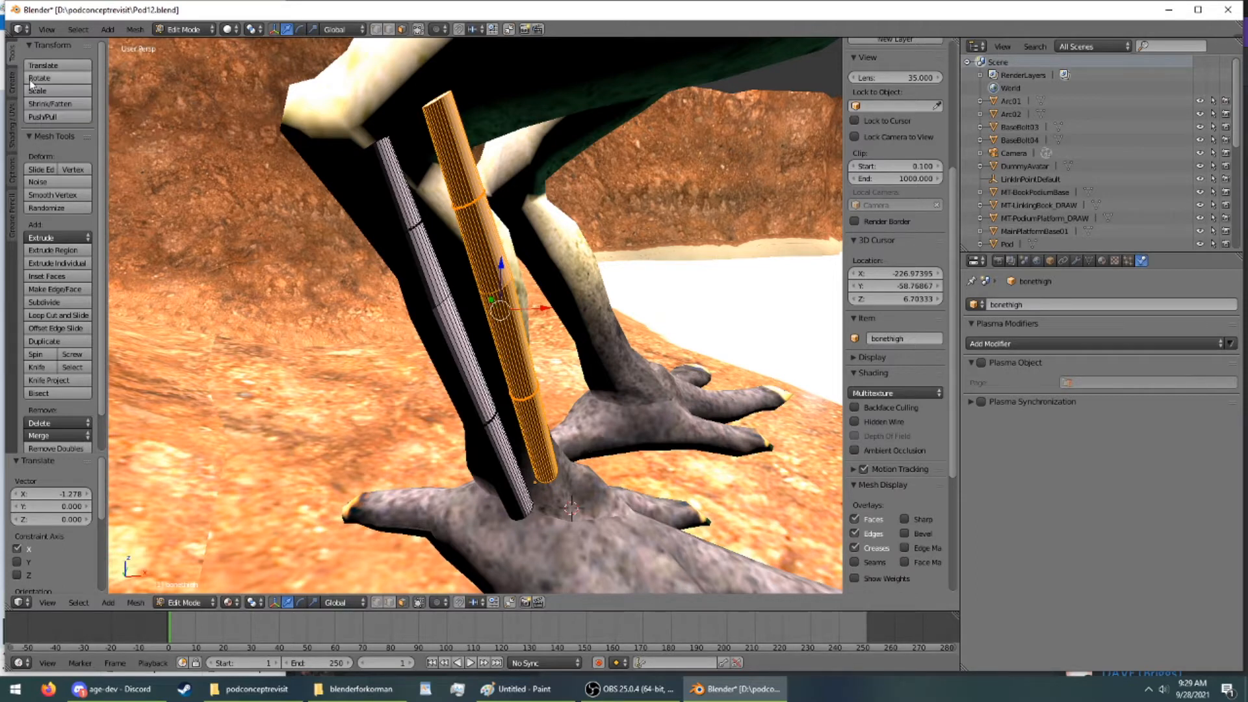
Add a UV sphere to the bonethigh mesh and move it to the first bone's upper end, about -5.255 along X with a -0.341 Z adjustment
click(13, 90)
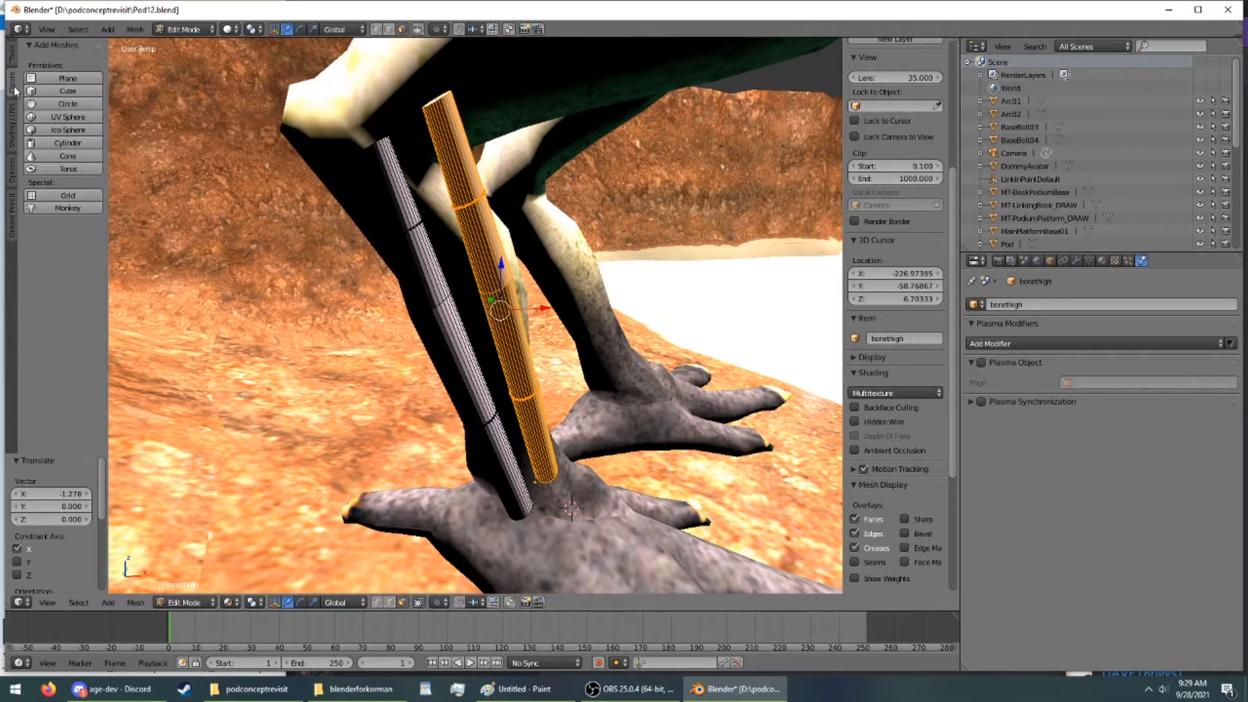
click(64, 113)
drag(576, 470, 402, 166)
middle_drag(403, 166, 558, 160)
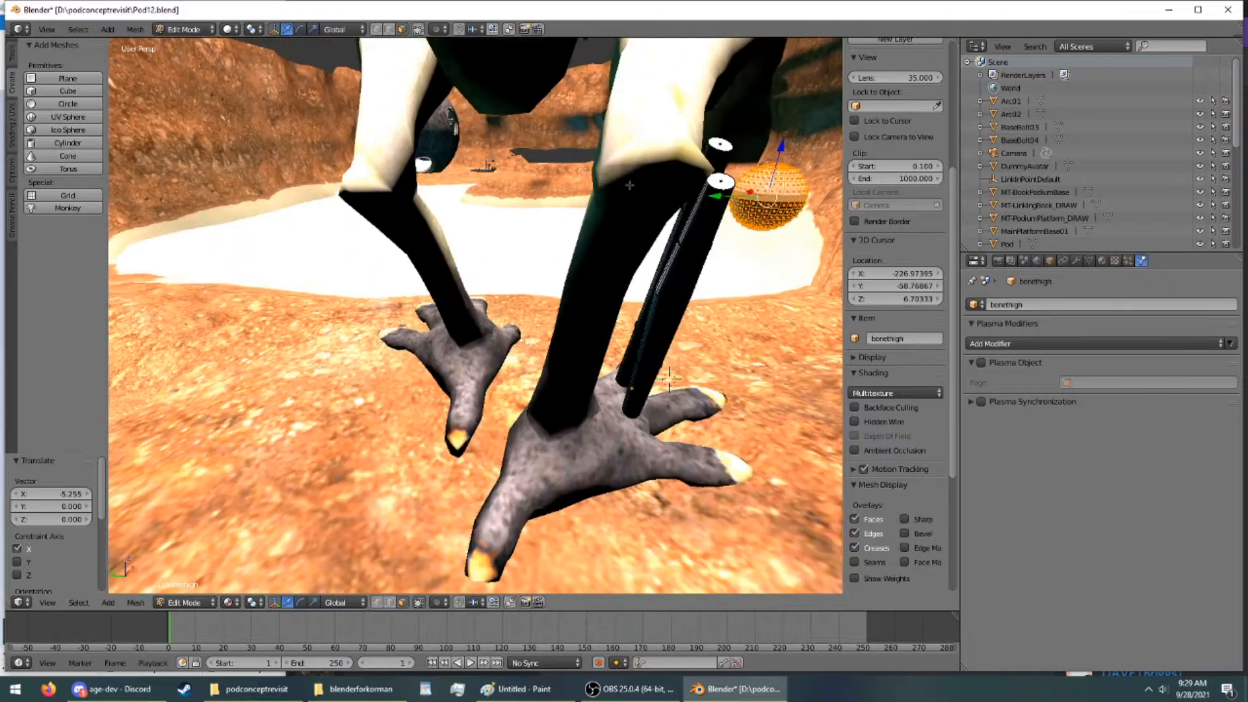
drag(774, 174, 694, 145)
middle_drag(695, 145, 531, 70)
drag(463, 118, 388, 103)
middle_drag(388, 104, 500, 82)
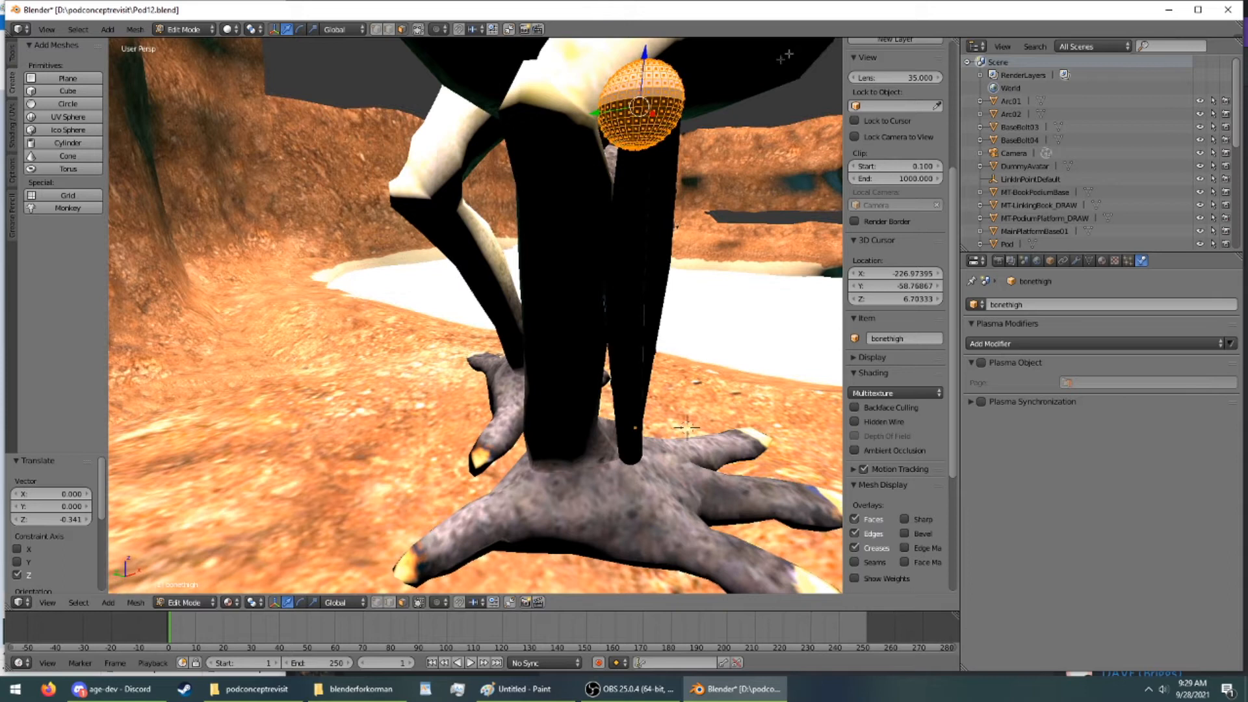
Scale the sphere down into a knob and seat it on the first bone's upper end, finishing with about -0.117 along Z
key(s)
click(724, 101)
middle_drag(724, 102, 622, 91)
drag(337, 56, 340, 64)
drag(386, 114, 395, 115)
middle_drag(395, 114, 481, 111)
drag(659, 45, 659, 52)
middle_drag(659, 52, 591, 110)
Duplicate the sphere onto the second bone's upper end, offset about 1.626 along X, 0.035 along Y and 1.160 along Z
click(9, 55)
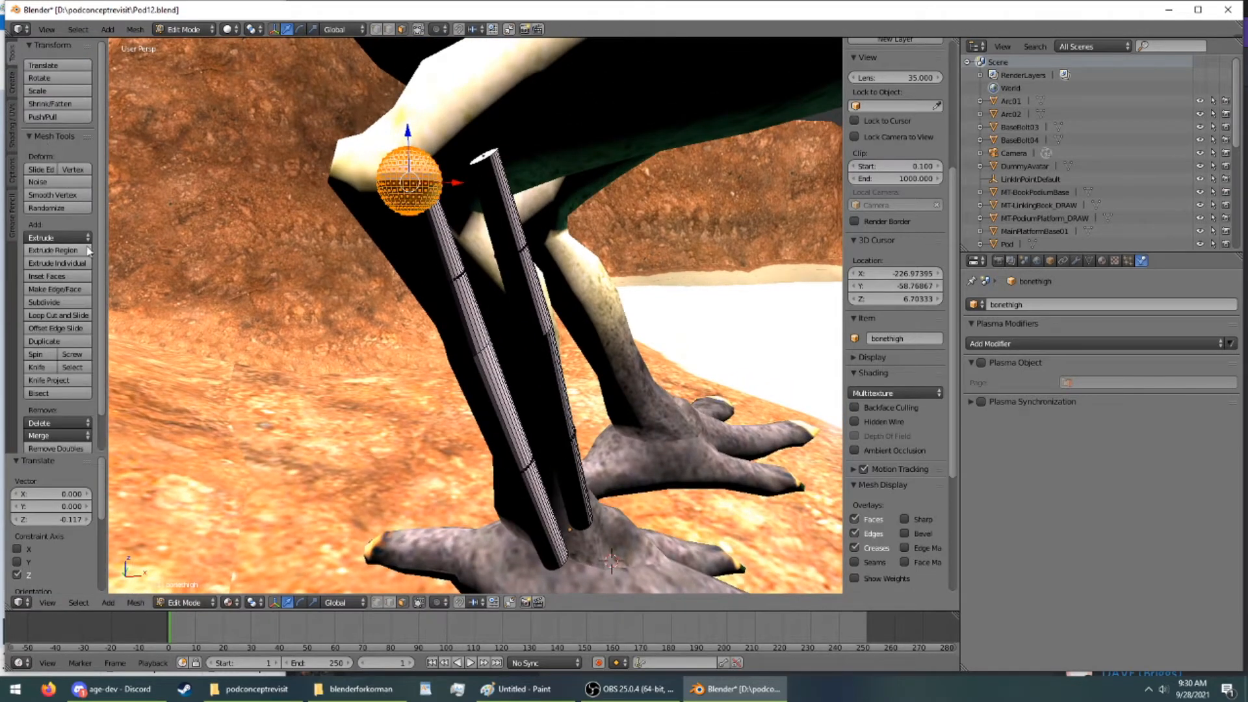
click(65, 345)
click(129, 296)
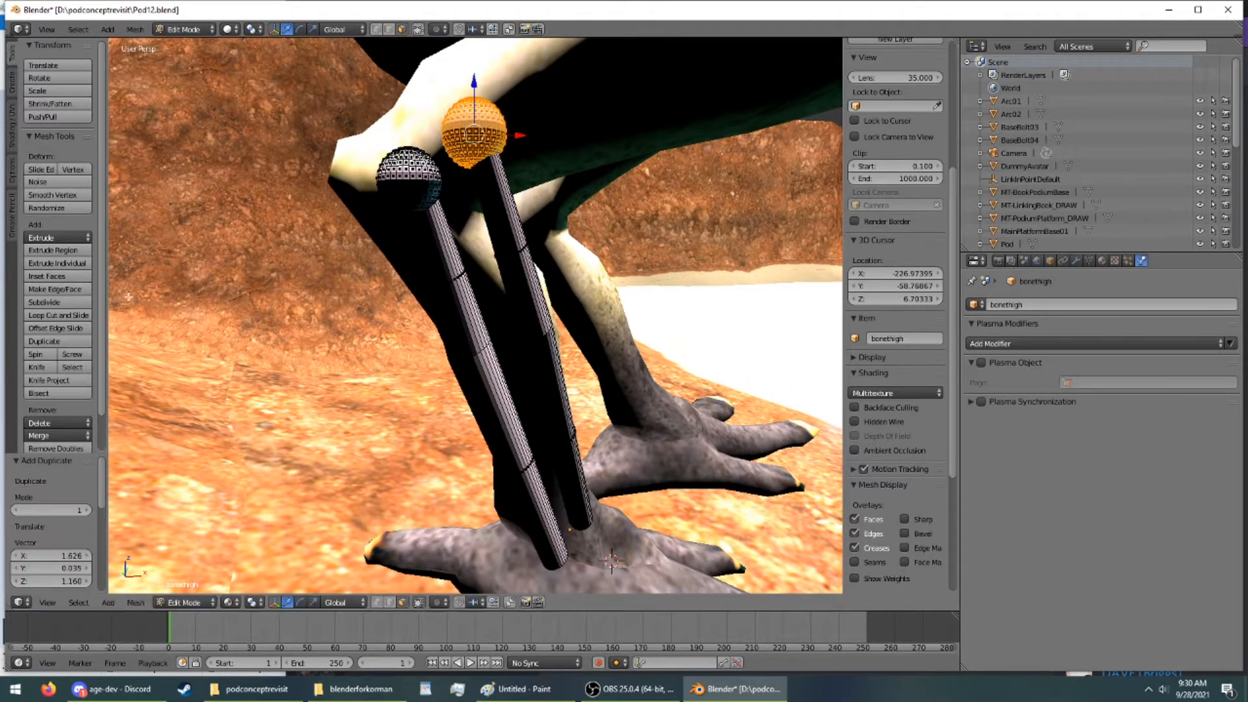
middle_drag(433, 153, 528, 196)
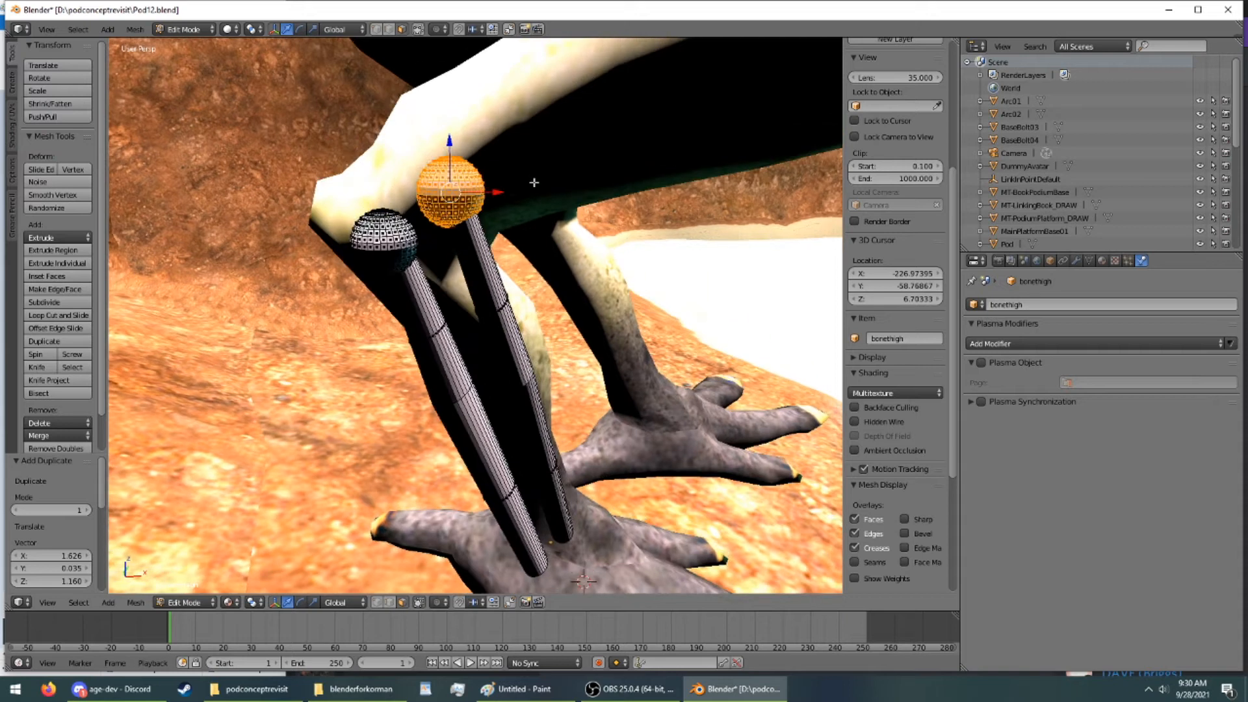
Shrink the second bone's upper sphere slightly and seat it by moving it along Z and about 0.057 along X
key(s)
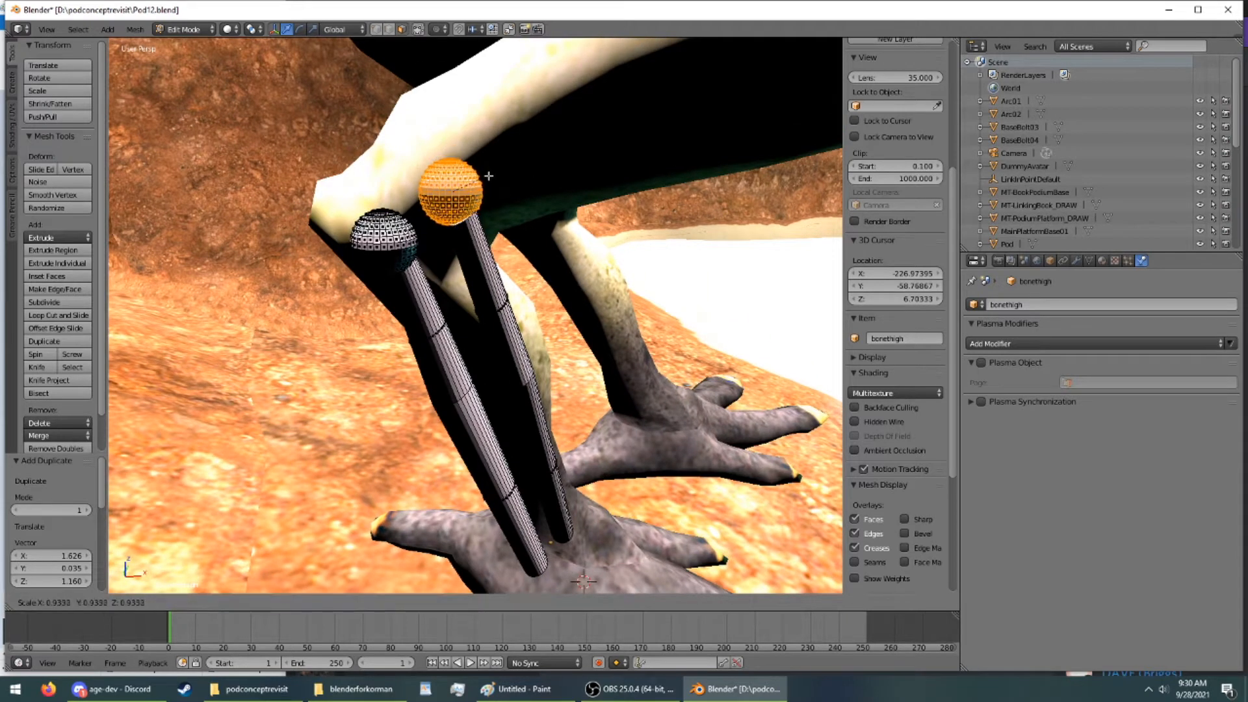
click(483, 175)
key(g)
key(z)
click(455, 156)
middle_drag(455, 156, 514, 182)
scroll(513, 186, up, 2)
middle_drag(559, 237, 424, 193)
scroll(510, 202, up, 2)
drag(313, 168, 326, 167)
middle_drag(328, 177, 348, 130)
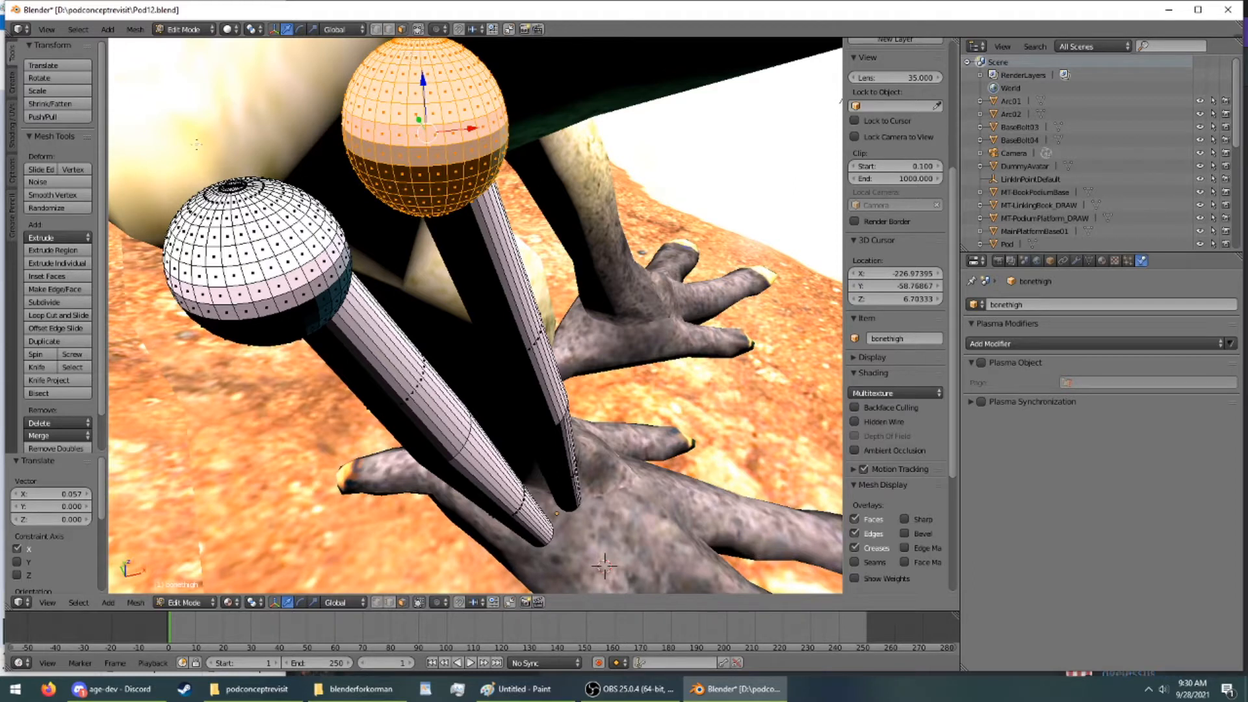
Duplicate the sphere and bring the copy toward the second bone's lower end, moving it about -5.633 along Z and along Y
middle_drag(236, 223, 387, 140)
scroll(414, 122, down, 3)
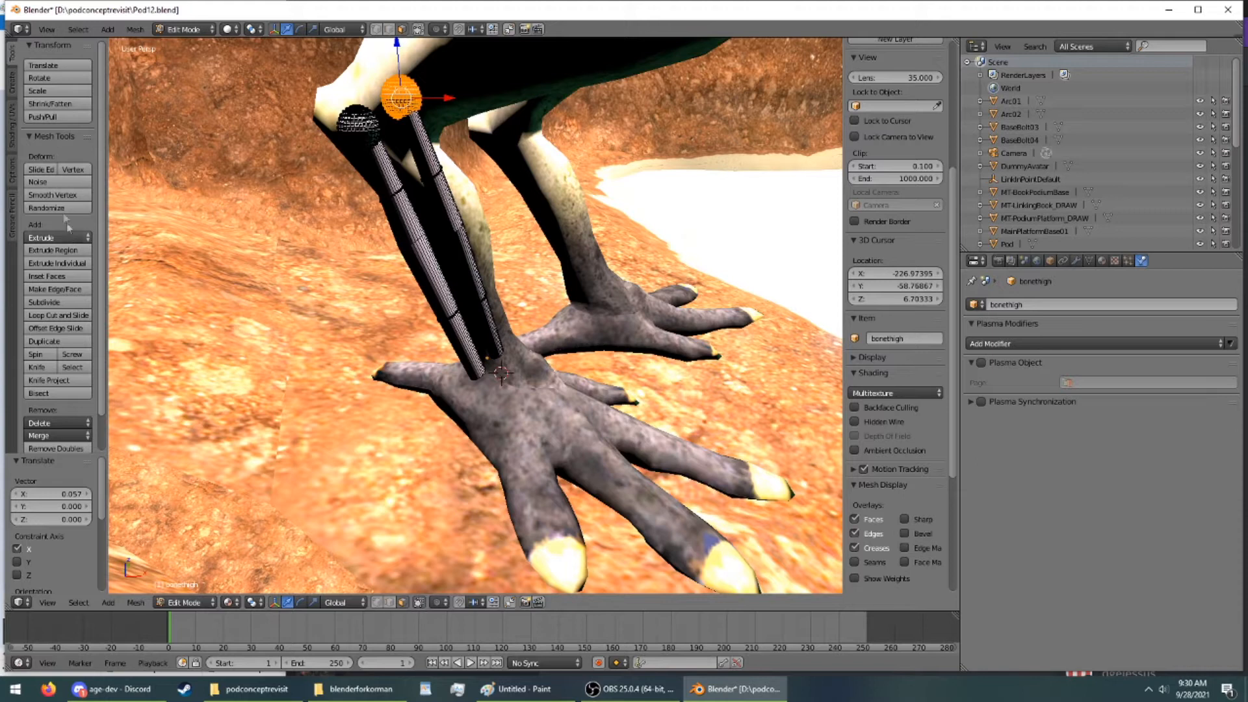
click(84, 341)
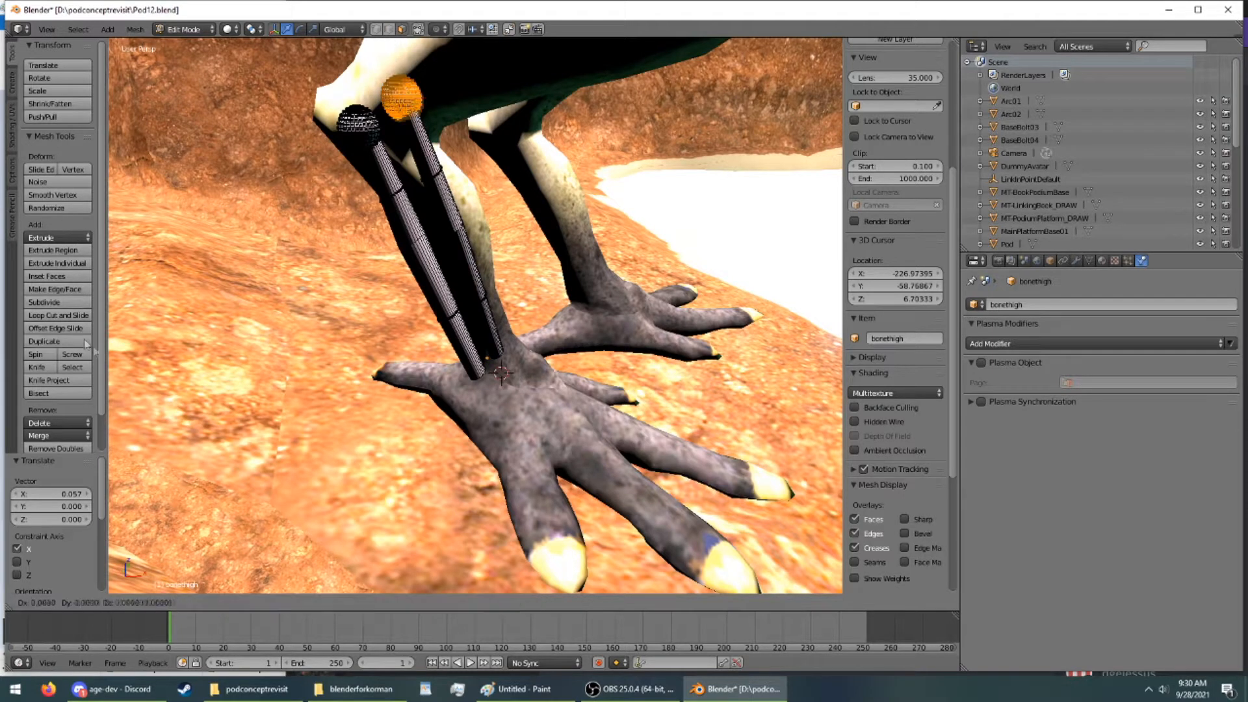
click(500, 343)
middle_drag(401, 360, 273, 208)
drag(308, 188, 313, 292)
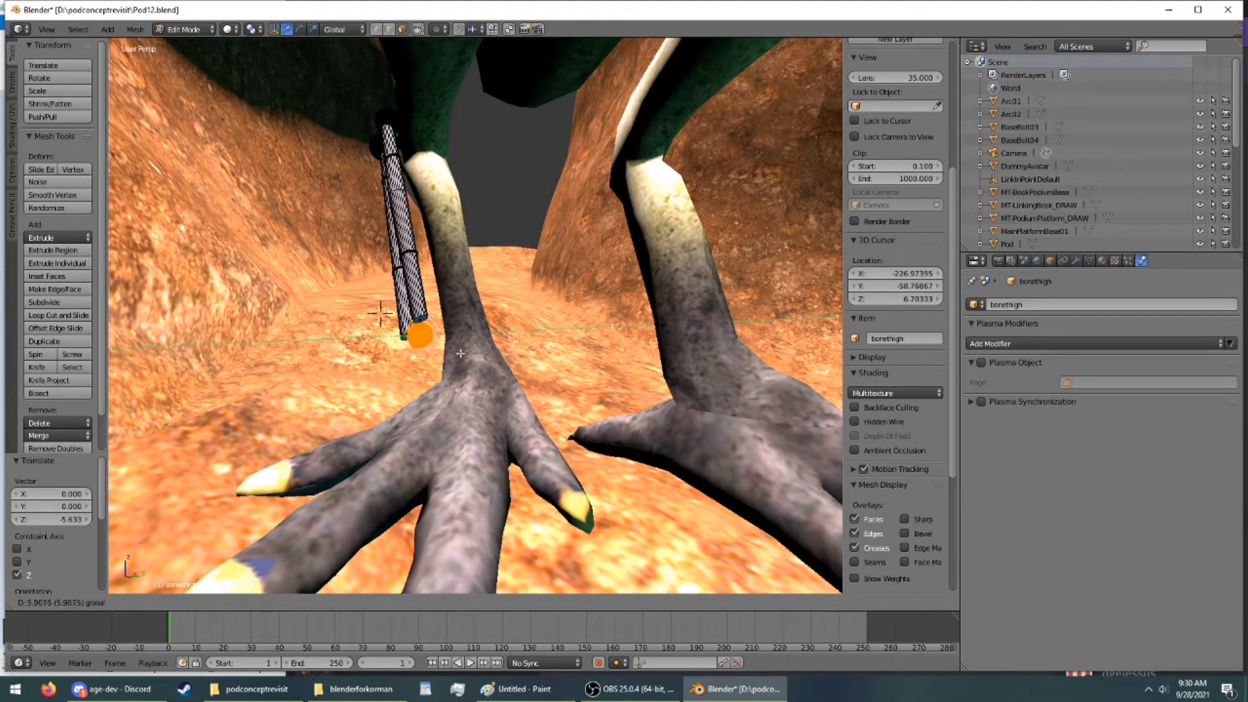
drag(460, 353, 462, 356)
Fine-tune the sphere's position on the second bone's lower end, finishing with about -0.092 along Y
scroll(444, 311, up, 4)
middle_drag(431, 247, 501, 367)
drag(501, 345, 483, 266)
drag(533, 309, 539, 308)
middle_drag(539, 308, 415, 328)
drag(418, 323, 413, 324)
middle_drag(413, 324, 391, 293)
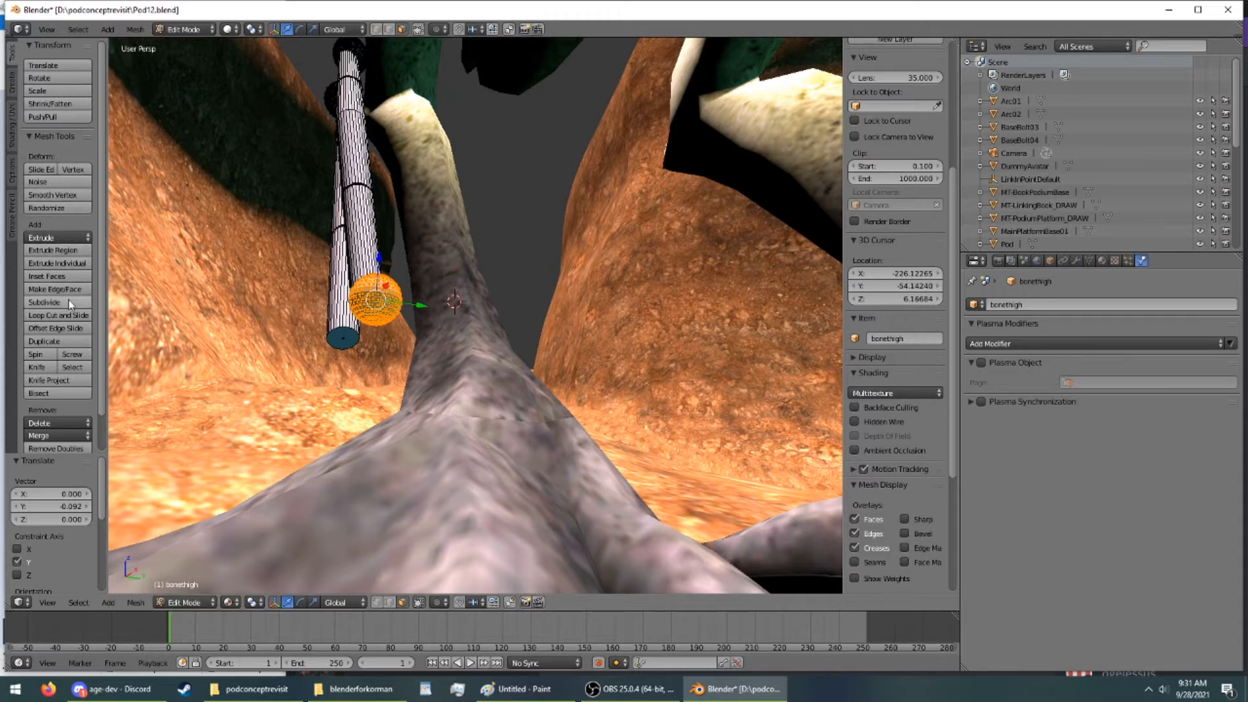
Duplicate the sphere to the first bone's lower end, offset about -0.629, -0.528 and -1.214 along X, Y and Z, and nudge it into place
click(77, 339)
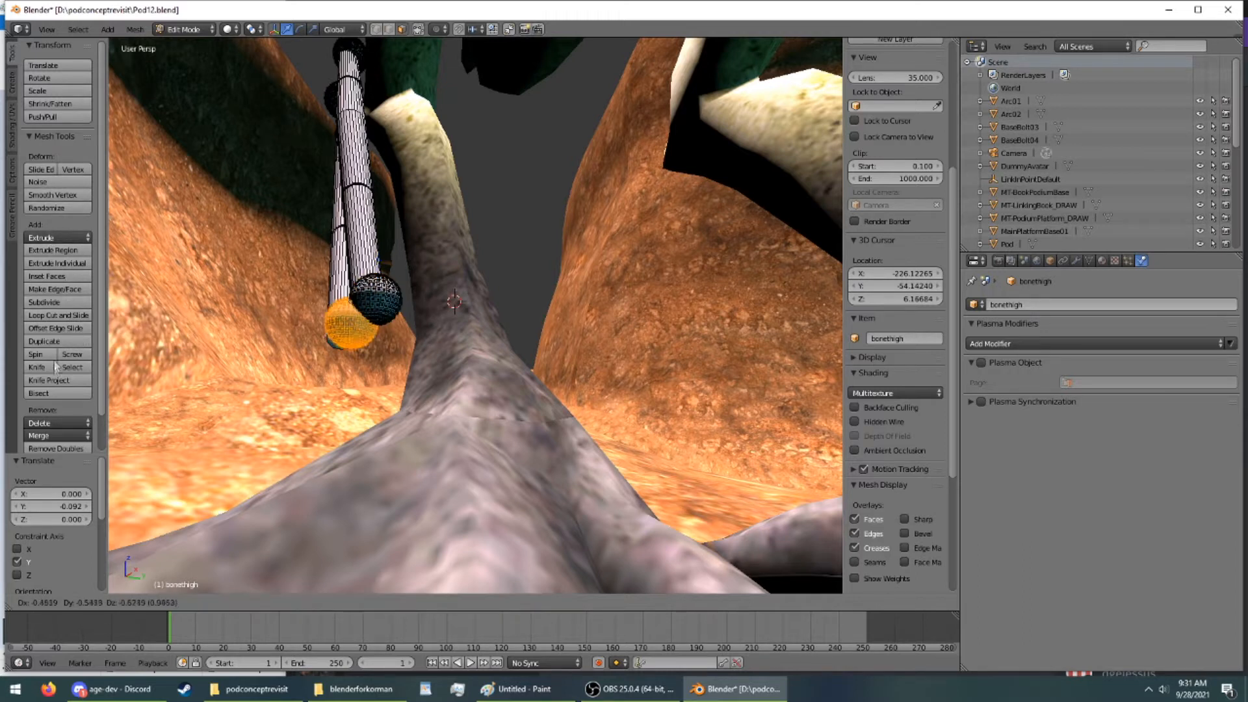
click(78, 373)
middle_drag(375, 261, 446, 292)
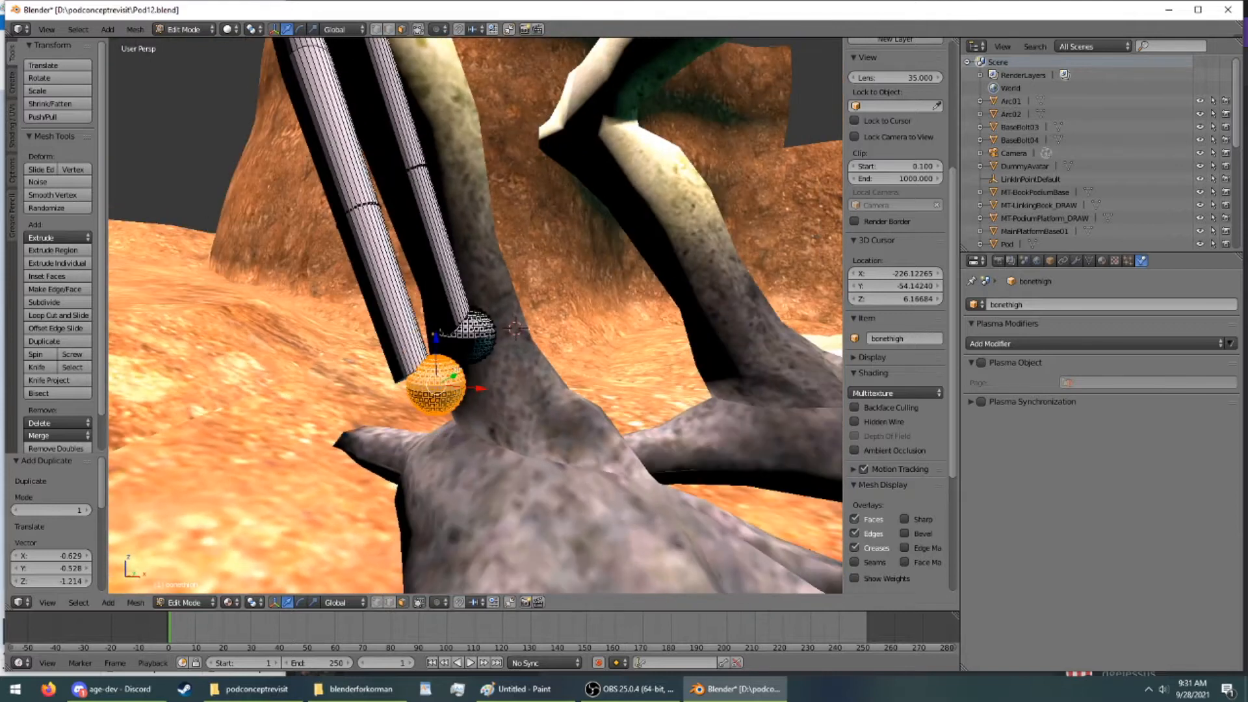
drag(432, 337, 432, 349)
drag(479, 402, 464, 399)
drag(421, 354, 421, 340)
middle_drag(513, 357, 325, 332)
drag(395, 354, 387, 354)
Delete the bone's circular end-cap face hidden inside its upper sphere
middle_drag(514, 415, 567, 363)
middle_drag(384, 364, 532, 377)
scroll(532, 377, up, 12)
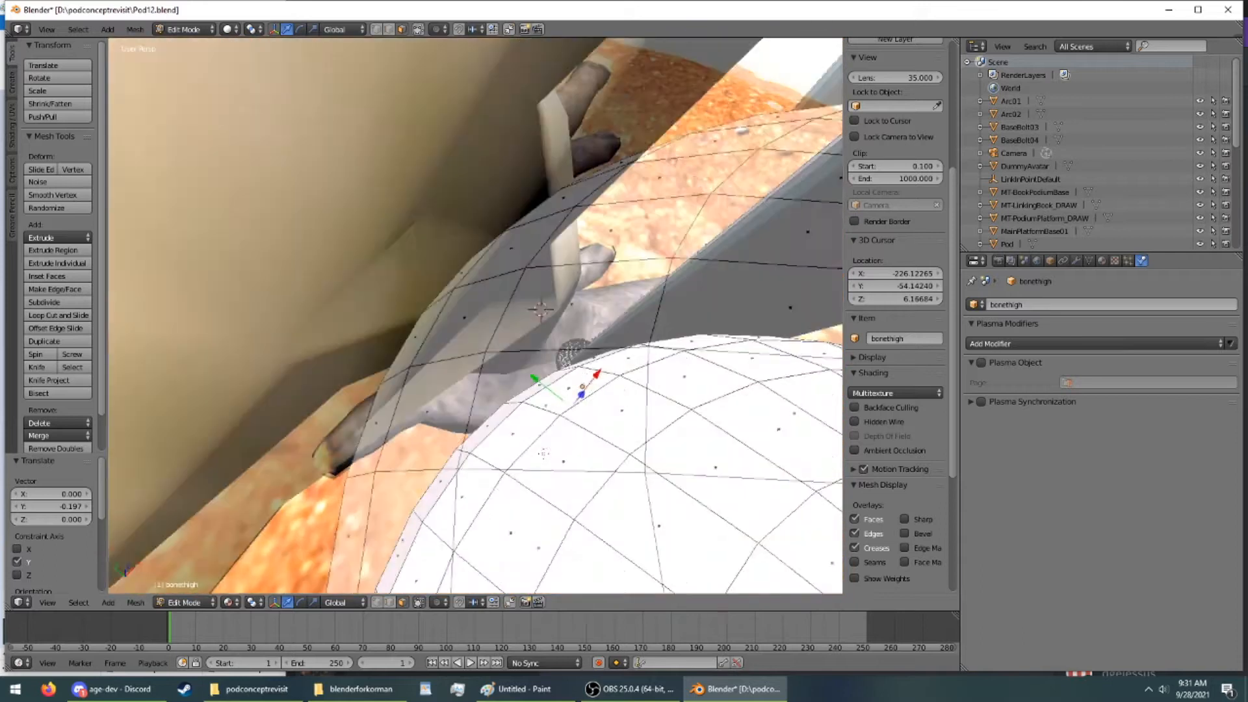
right_click(643, 302)
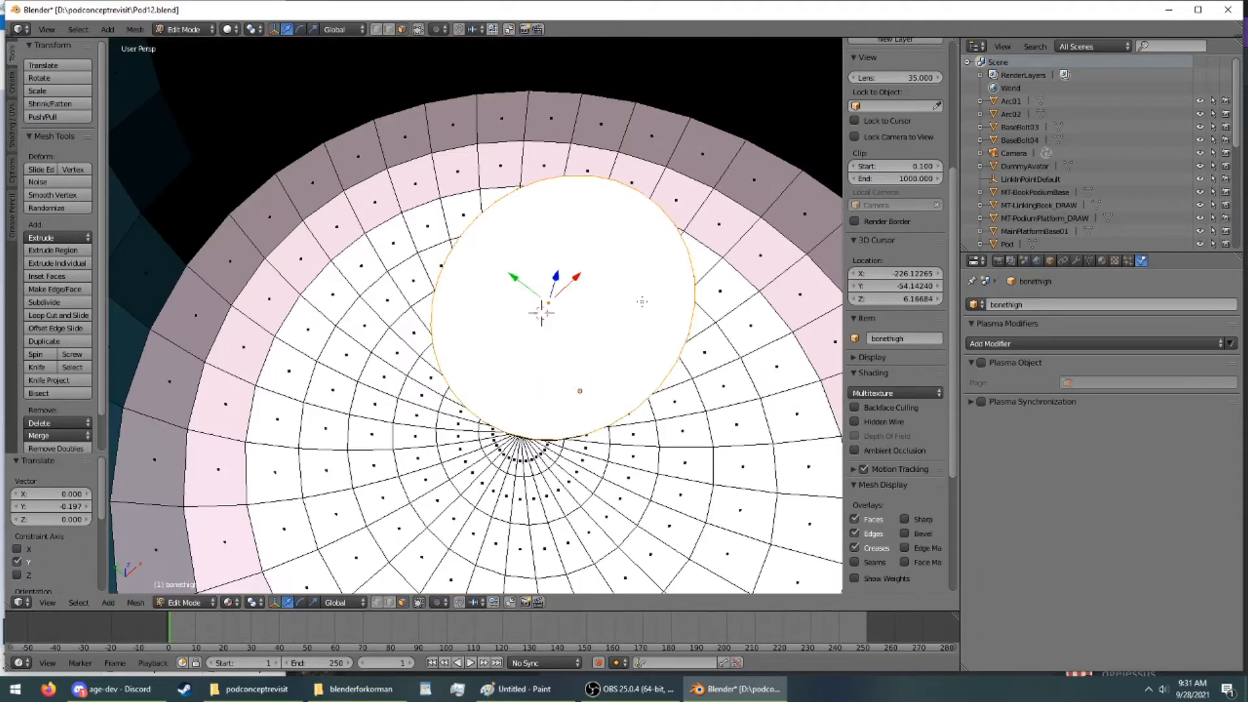
key(x)
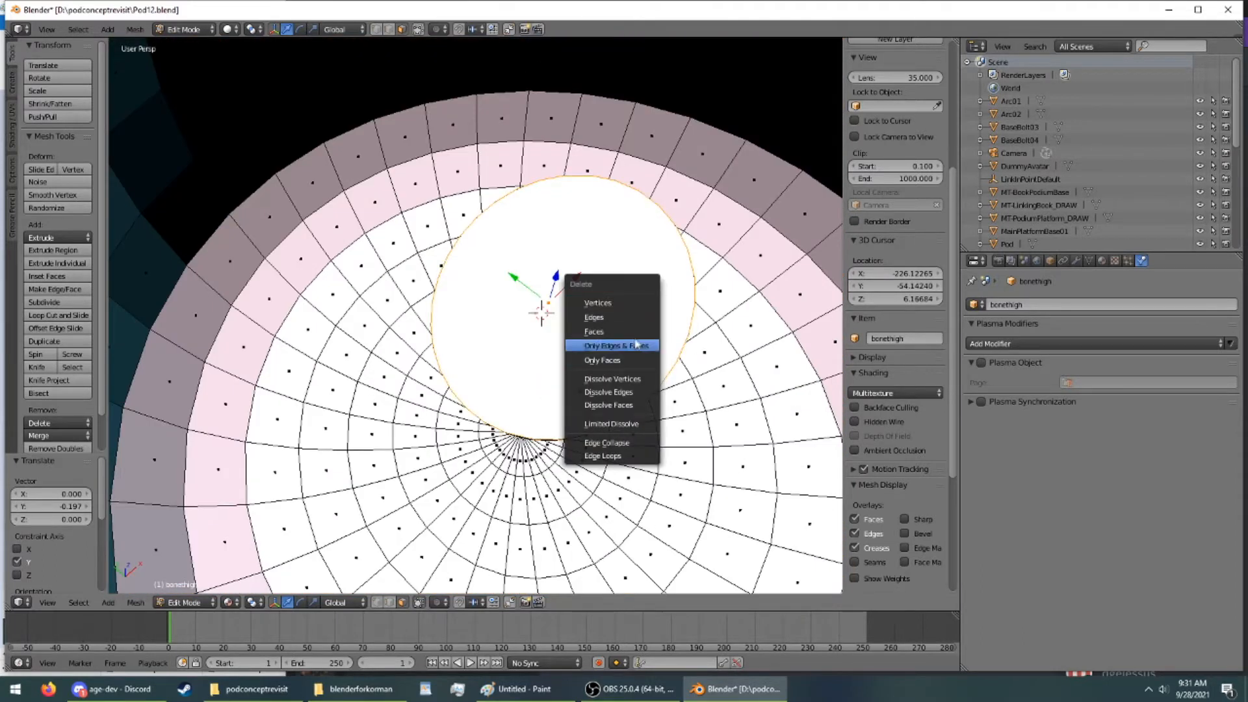
click(628, 328)
Delete the downward-facing end-cap face hidden inside a lower sphere
middle_drag(630, 328, 469, 189)
scroll(564, 319, down, 12)
scroll(379, 239, up, 8)
middle_drag(392, 245, 554, 282)
scroll(544, 260, up, 5)
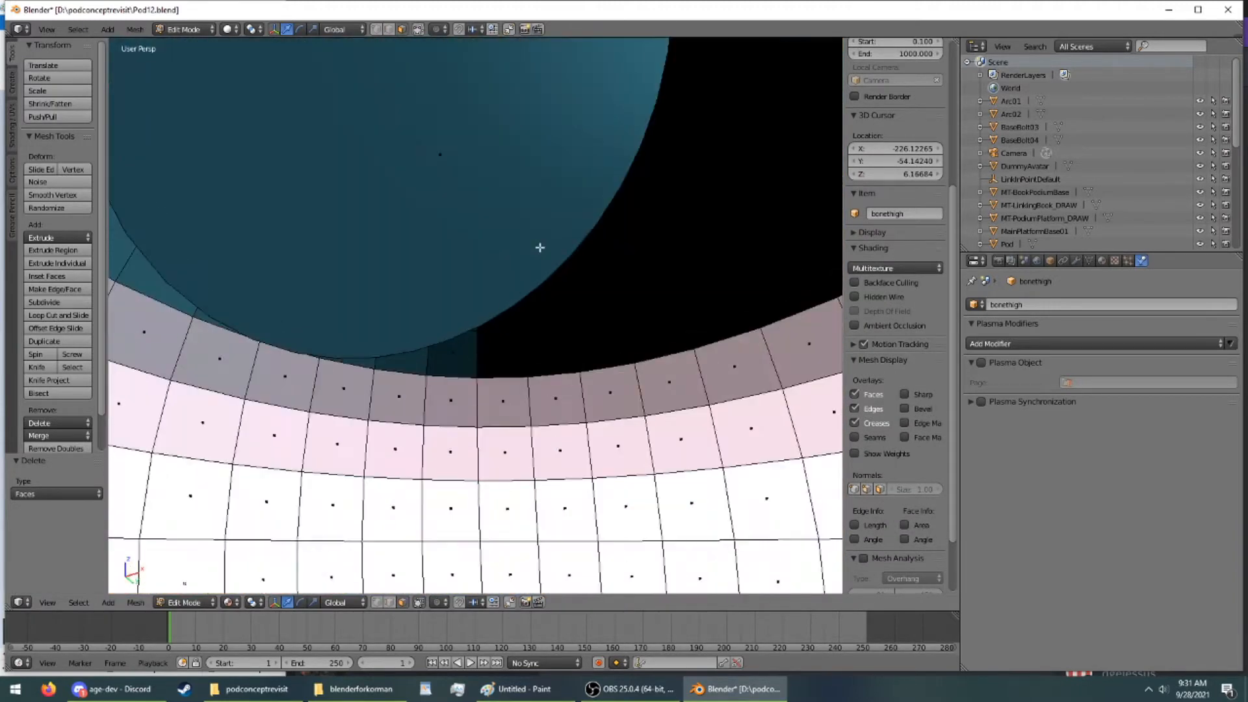
right_click(485, 195)
key(x)
click(485, 194)
Delete a further bone end-cap face enclosed by one of the joint spheres
scroll(487, 197, down, 5)
middle_drag(494, 209, 528, 343)
right_click(455, 221)
click(457, 226)
right_click(525, 355)
key(x)
click(526, 357)
middle_drag(528, 279, 521, 283)
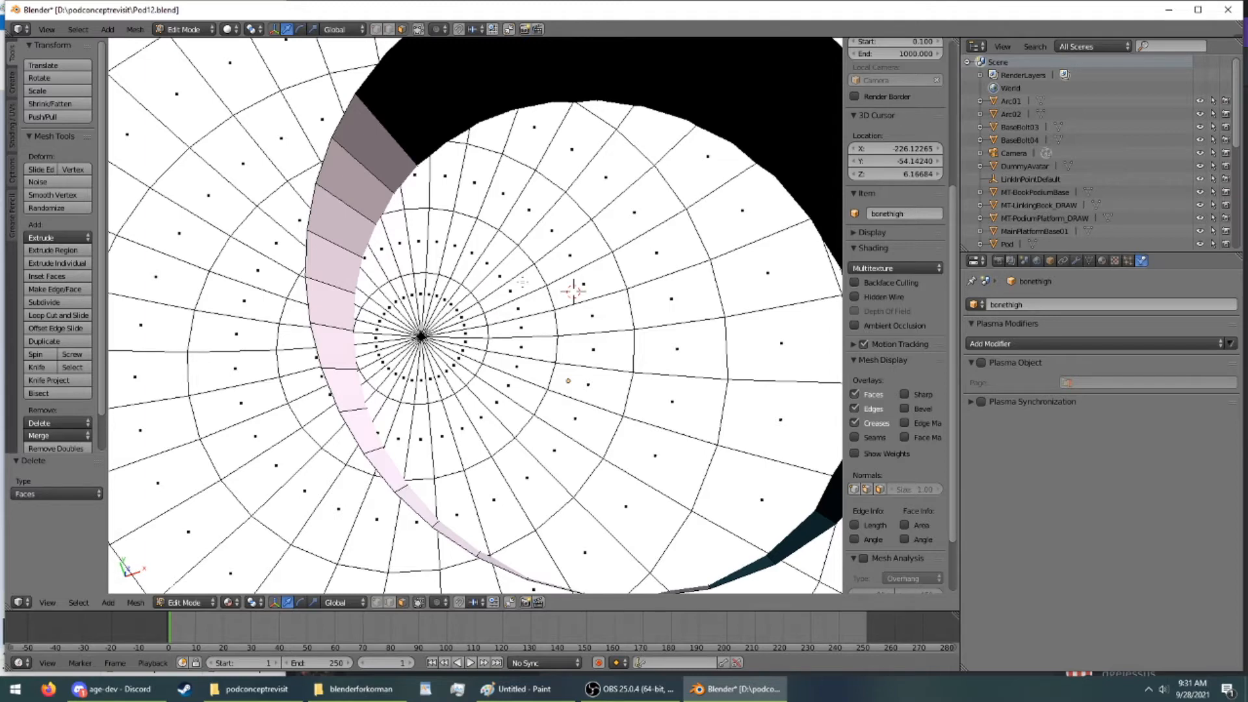
middle_drag(522, 282, 386, 174)
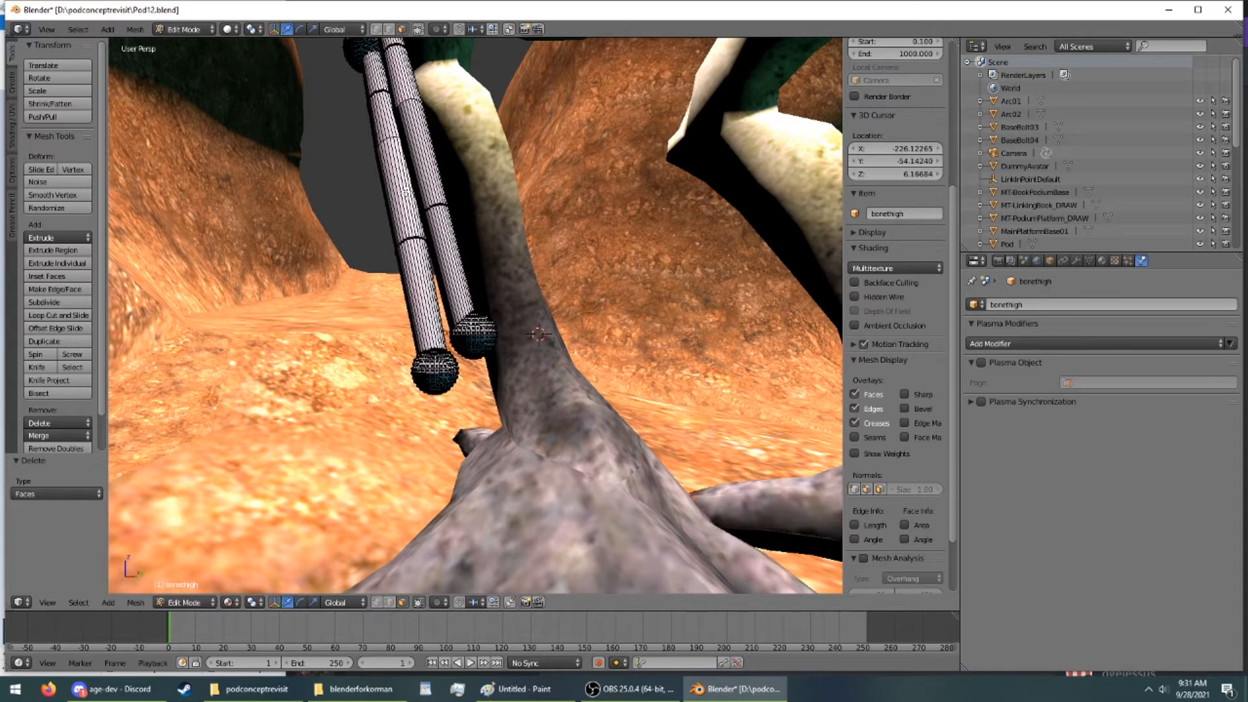
Switch to Object Mode and move the bonethigh object about -5.61 along Y, clear of the leg
middle_drag(442, 140, 494, 130)
click(191, 45)
middle_drag(292, 162, 419, 245)
drag(505, 340, 365, 357)
middle_drag(365, 357, 291, 314)
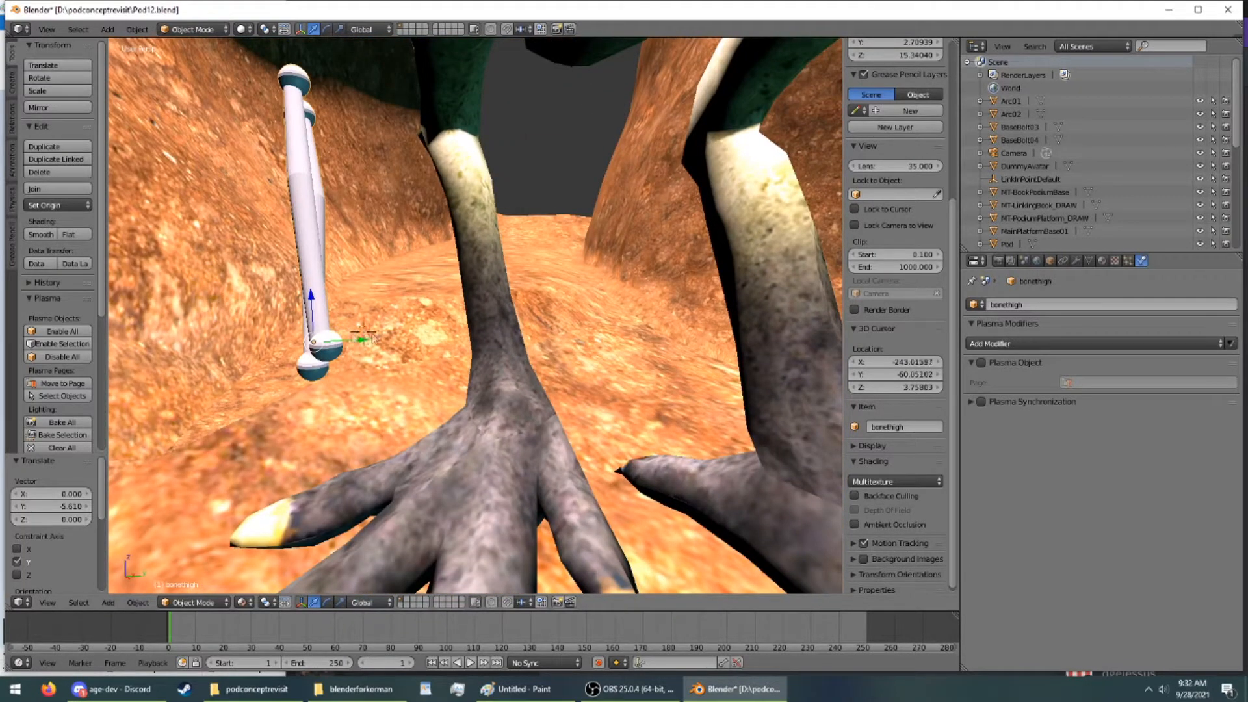
Reposition bonethigh at the leg, moving it about 8.108 along Y, 0.577 along X and -1.006 along Z, and partly back along Y
drag(356, 344, 535, 377)
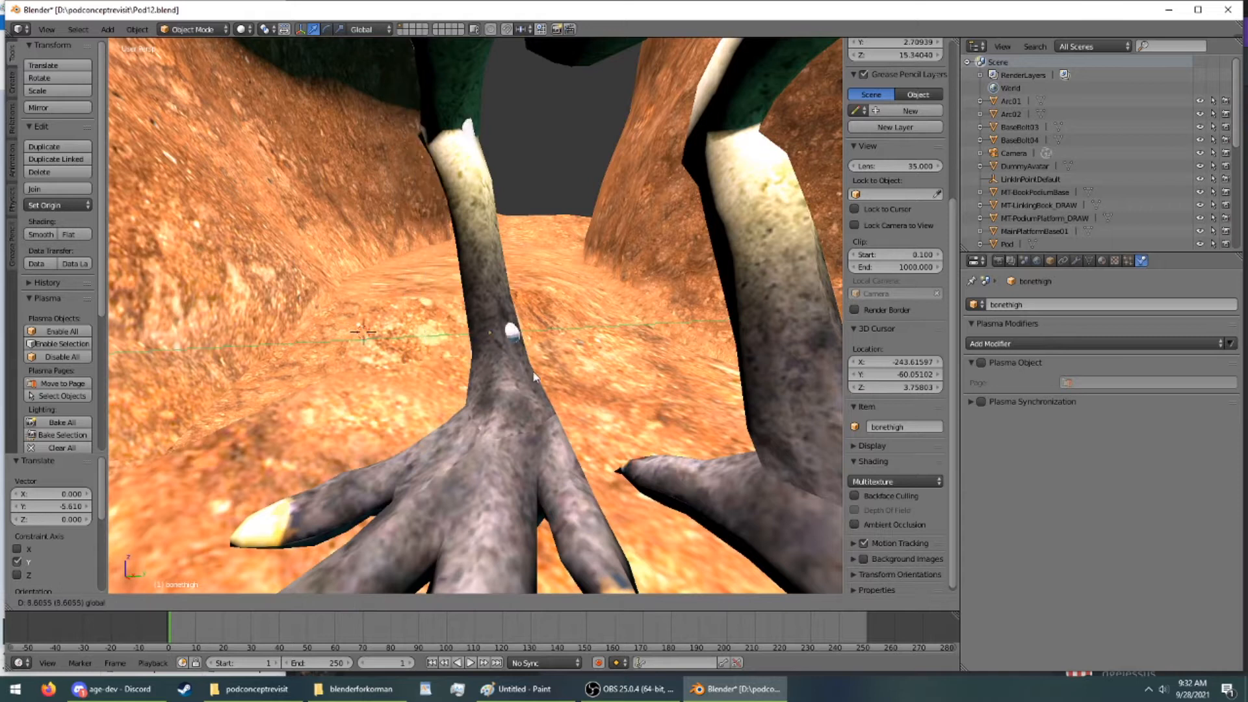
middle_drag(524, 373, 659, 383)
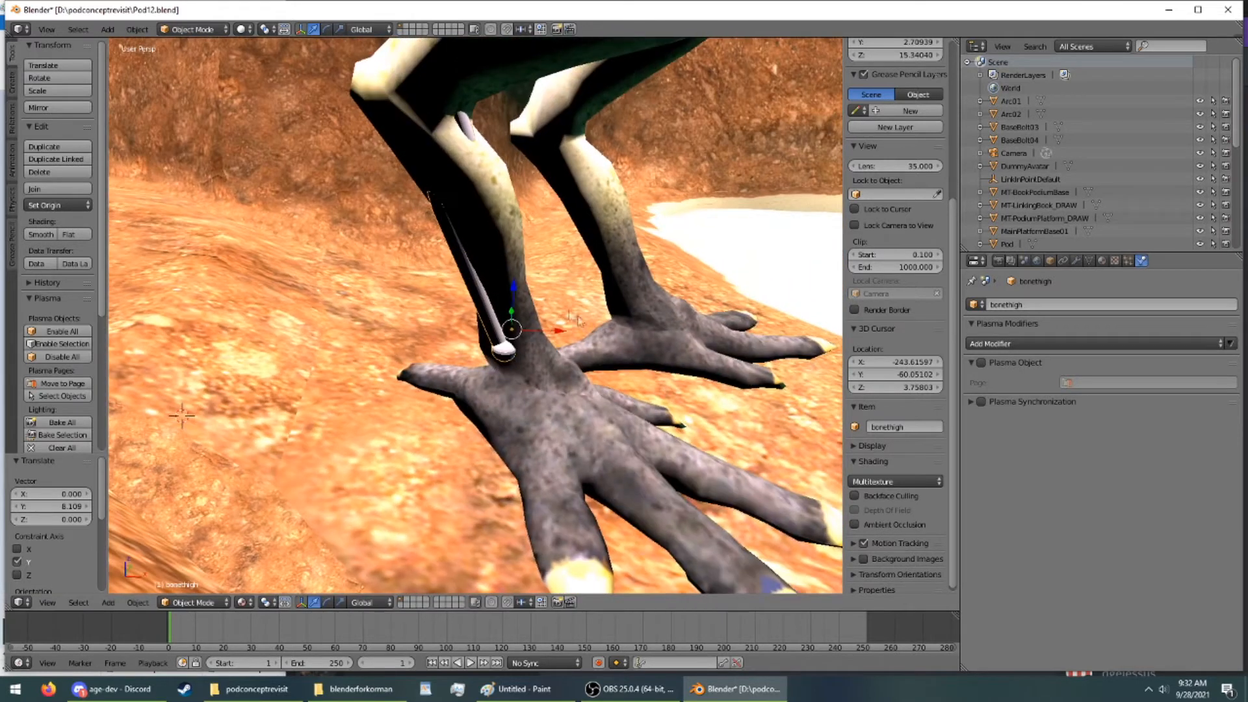
drag(555, 336, 564, 350)
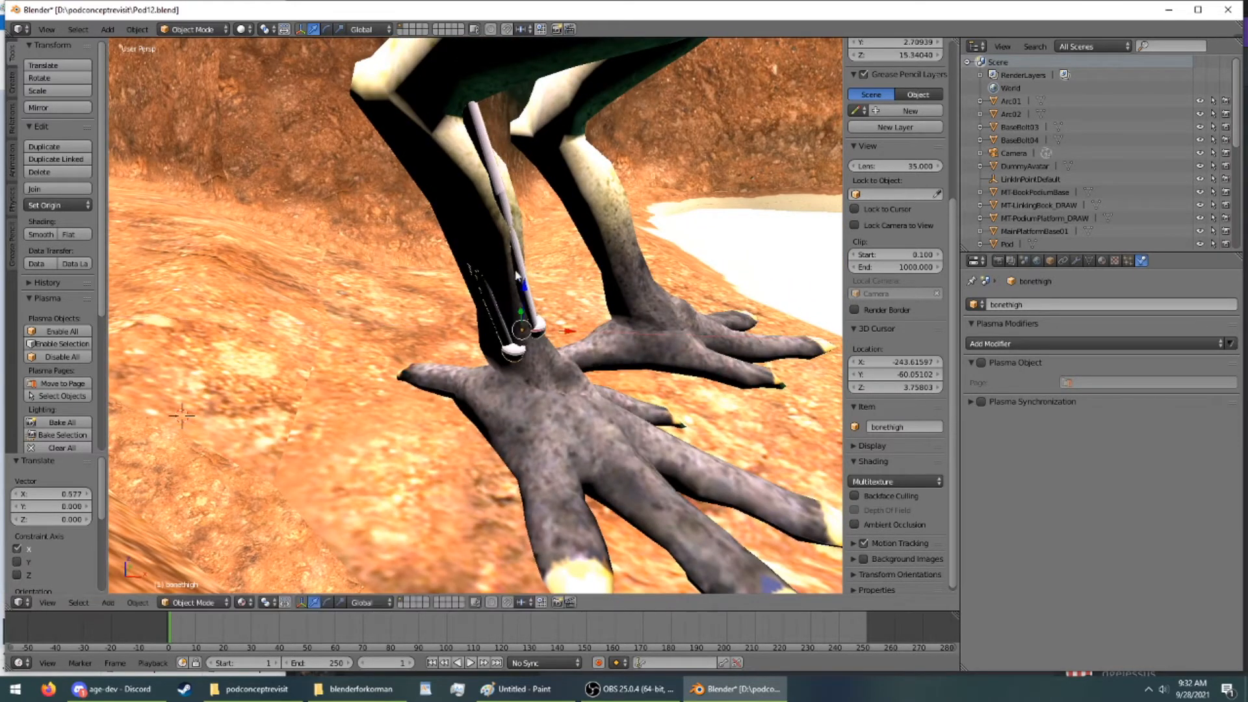
drag(524, 291, 533, 311)
middle_drag(530, 305, 473, 335)
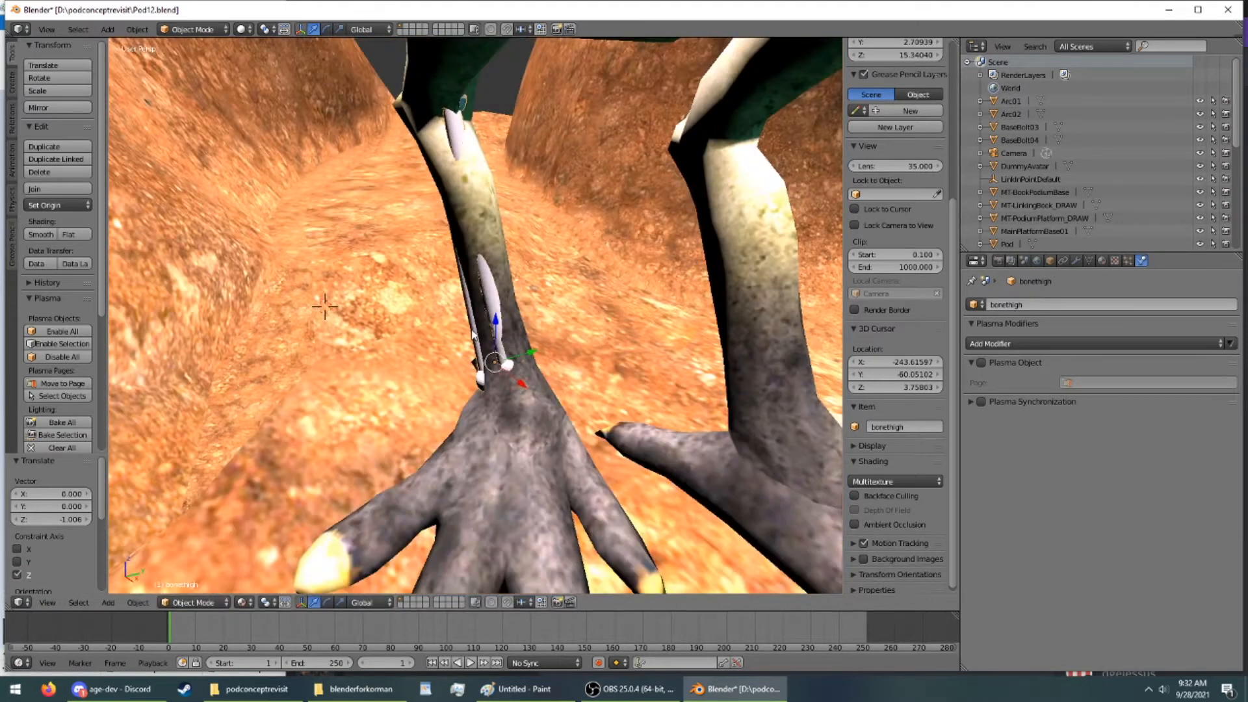
drag(544, 354, 469, 342)
middle_drag(469, 342, 572, 325)
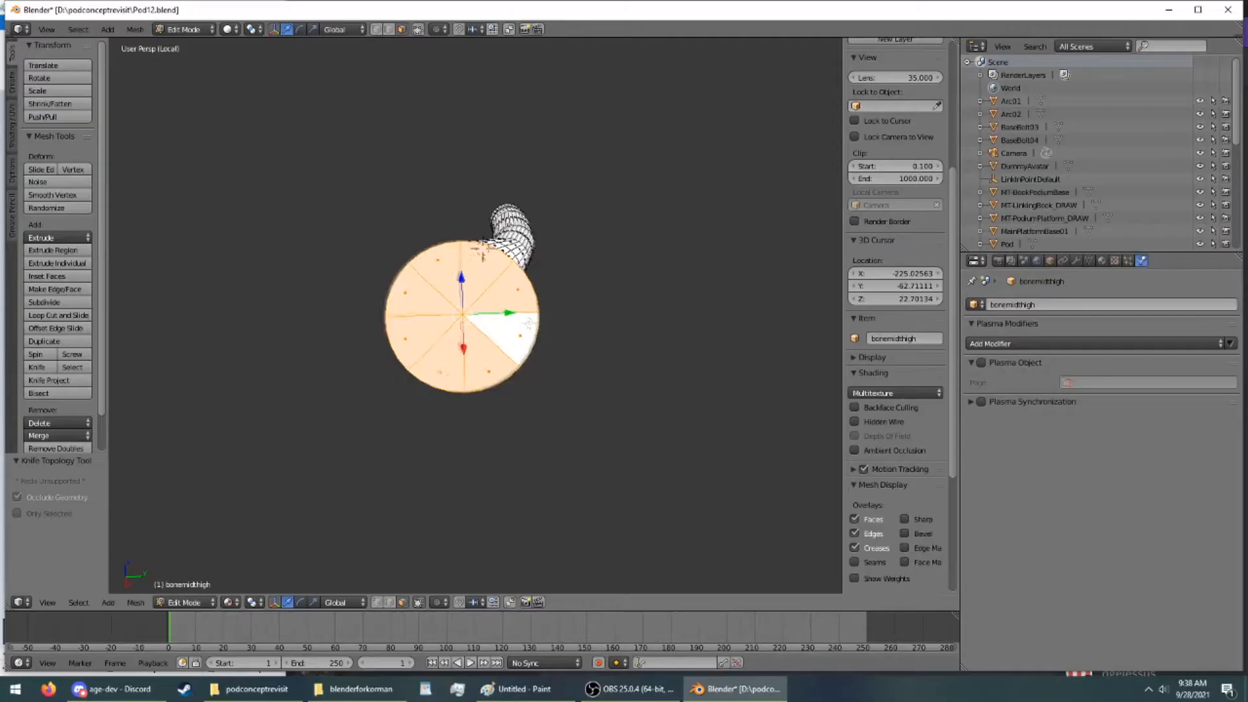
Leave local view and move the centre vertex of bonemidthigh's wide end cap about -0.562 along X and -0.351 along Z
middle_drag(473, 258, 484, 391)
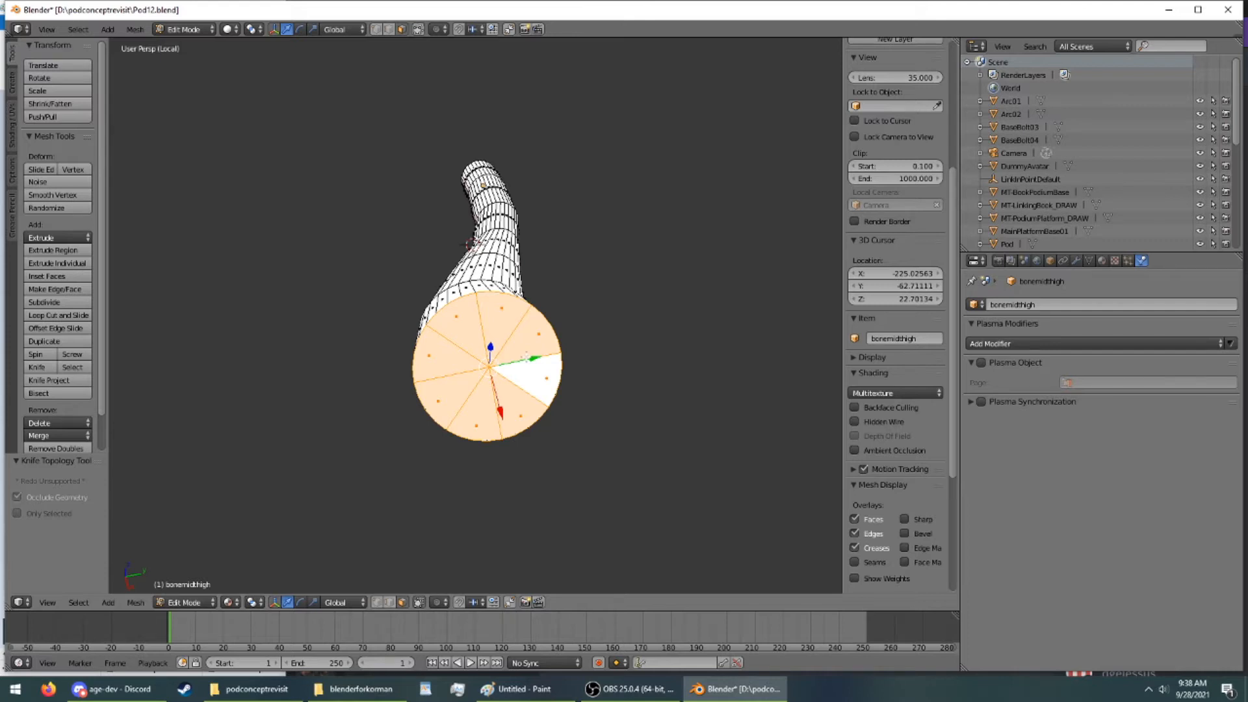
middle_drag(170, 223, 252, 229)
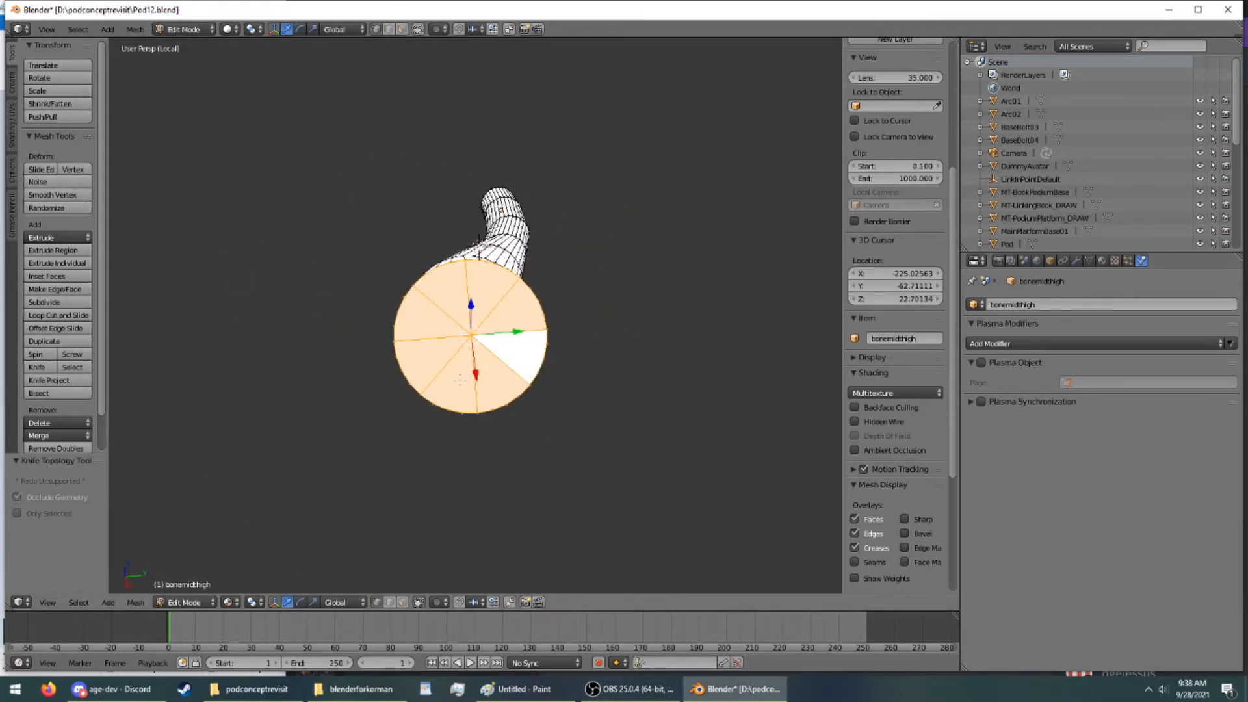
right_click(474, 337)
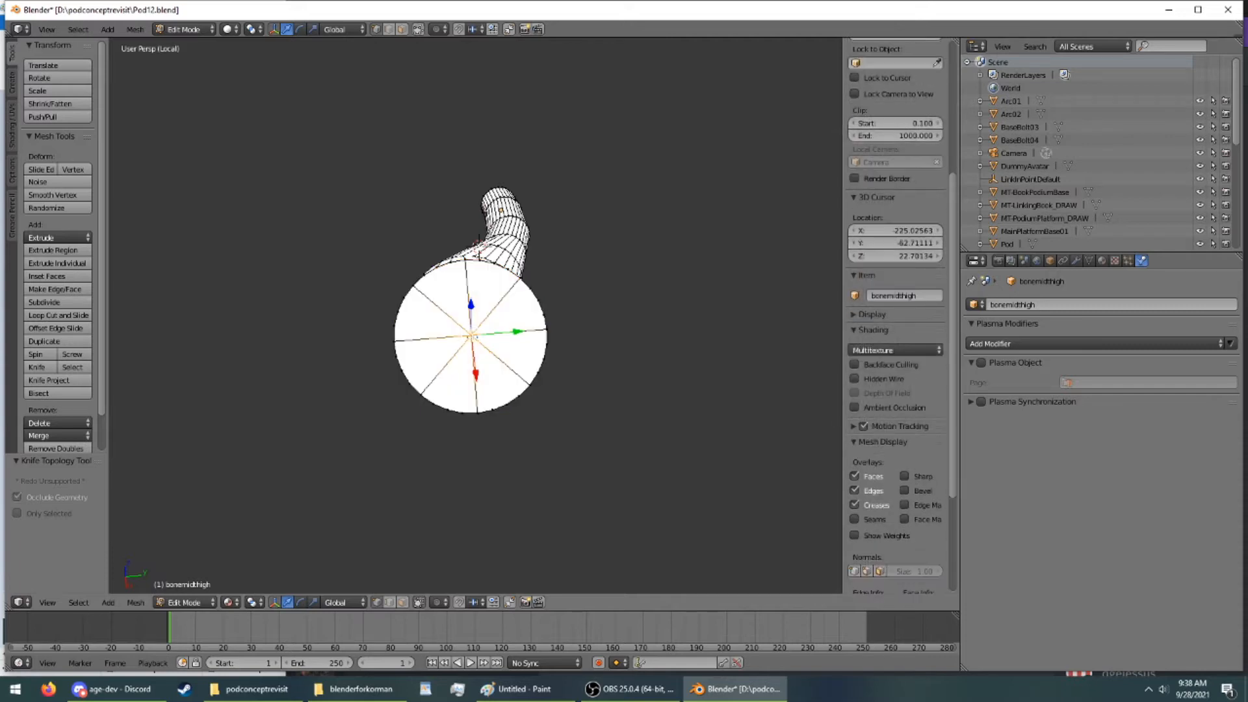
key(KP_Divide)
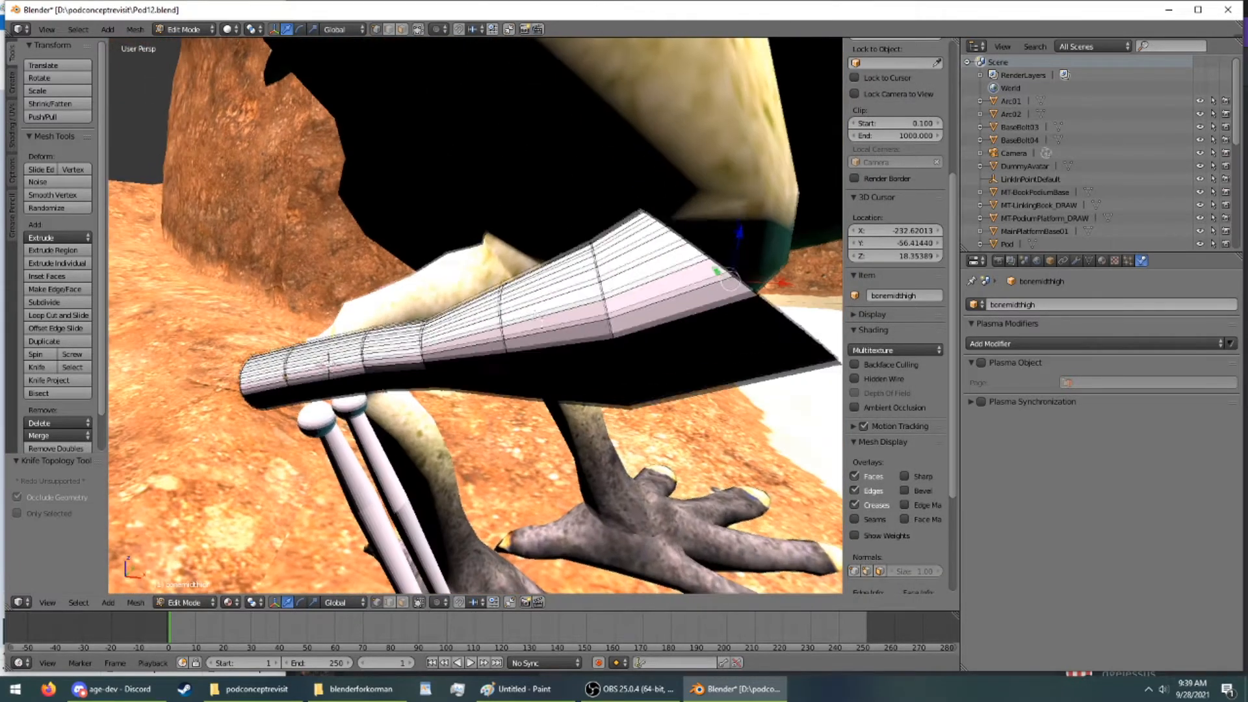
middle_drag(539, 319, 453, 253)
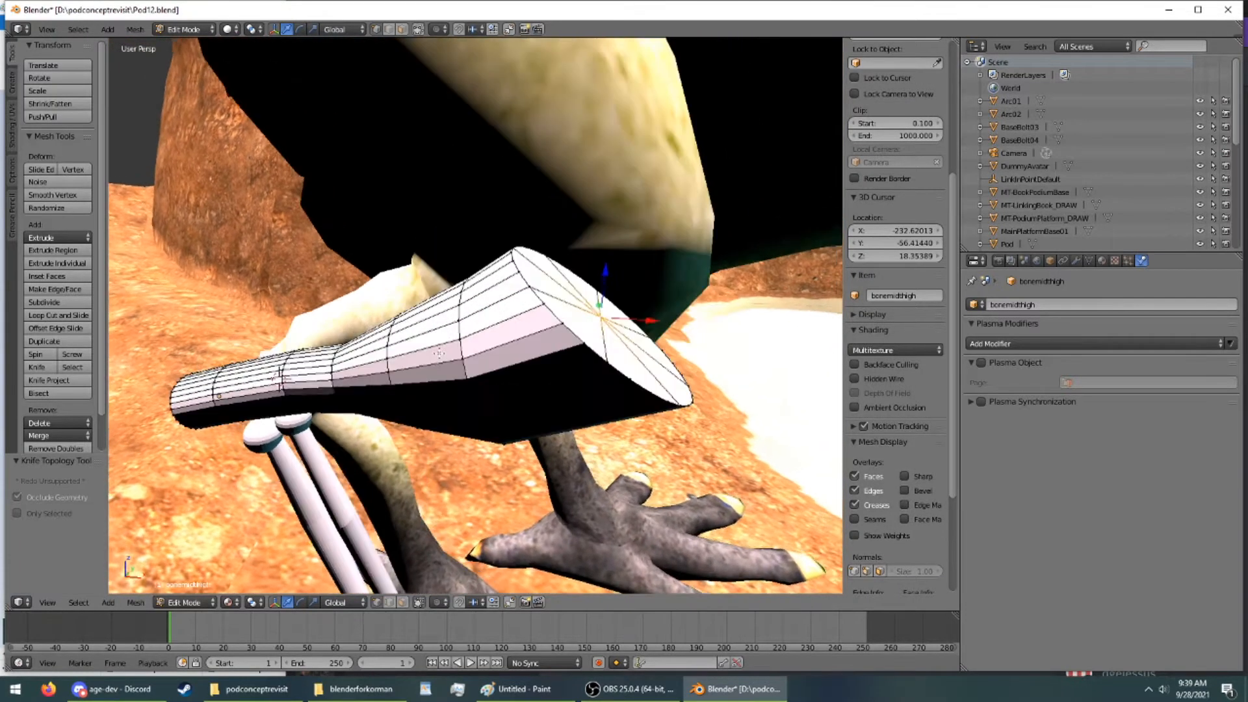
scroll(453, 253, down, 5)
middle_drag(588, 355, 623, 307)
scroll(538, 315, up, 4)
drag(622, 322, 594, 324)
middle_drag(593, 323, 500, 268)
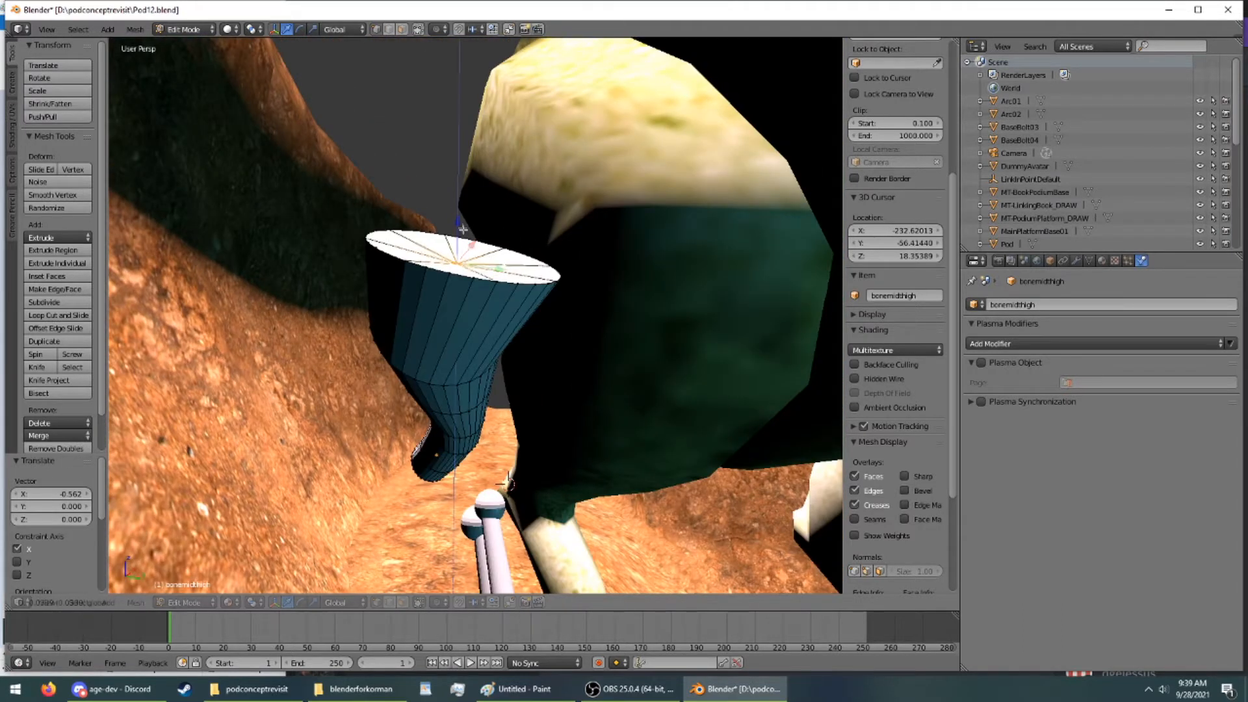
middle_drag(507, 482, 507, 269)
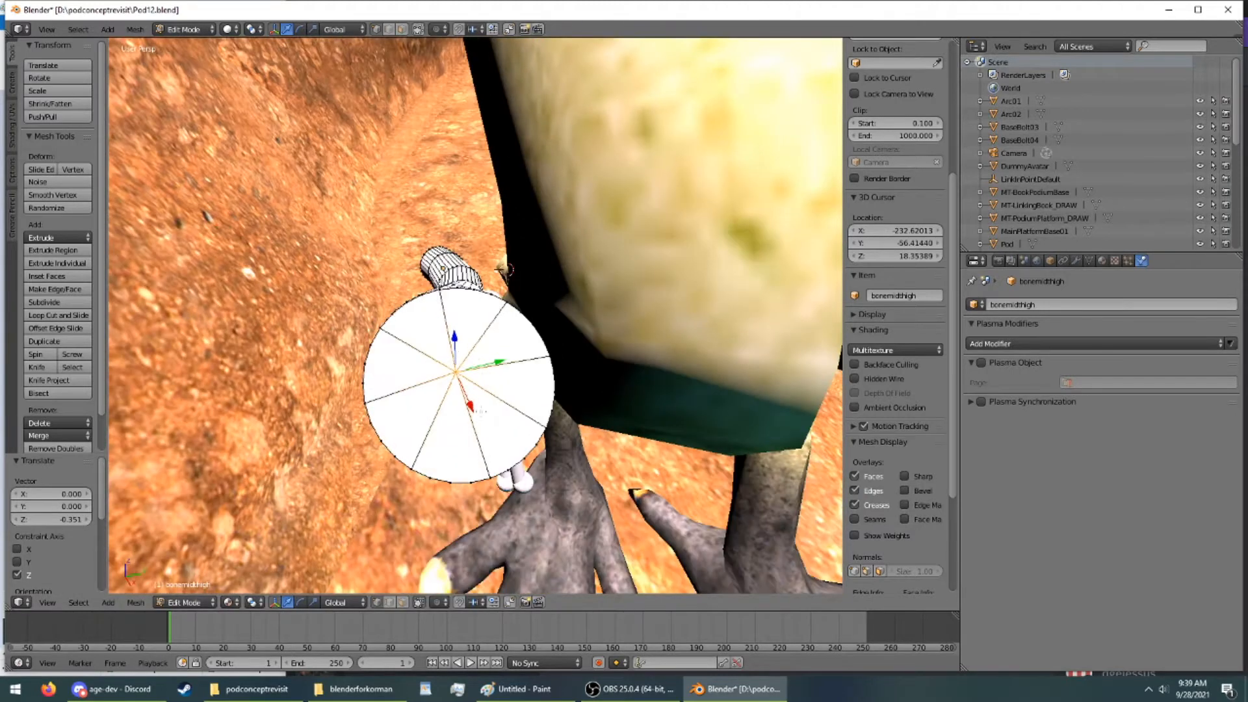
Move the centre vertex of bonemidthigh's wide end cap about -0.651 along Z
drag(458, 355, 459, 366)
middle_drag(458, 366, 579, 317)
middle_drag(507, 375, 529, 272)
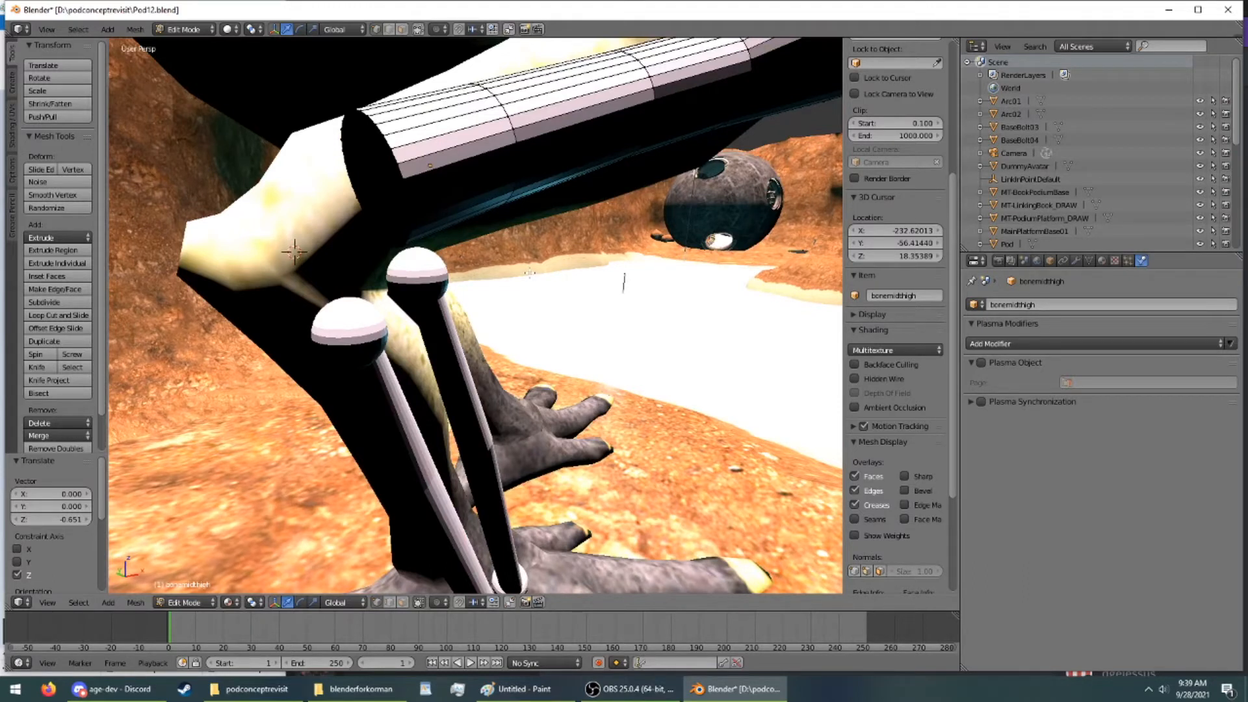
middle_drag(494, 241, 581, 243)
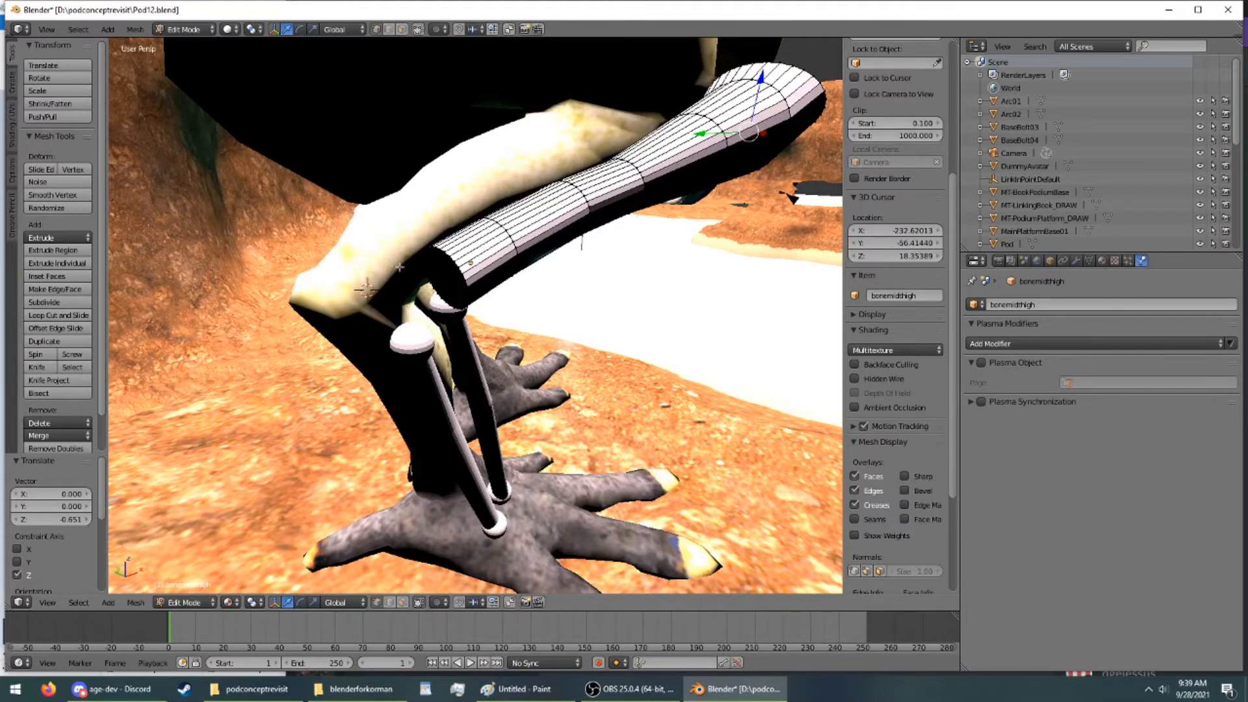
Add a UV sphere to the bonemidthigh mesh and move it about 1.299 along Z, -1.894 along X and clear of the leg along Y
click(12, 83)
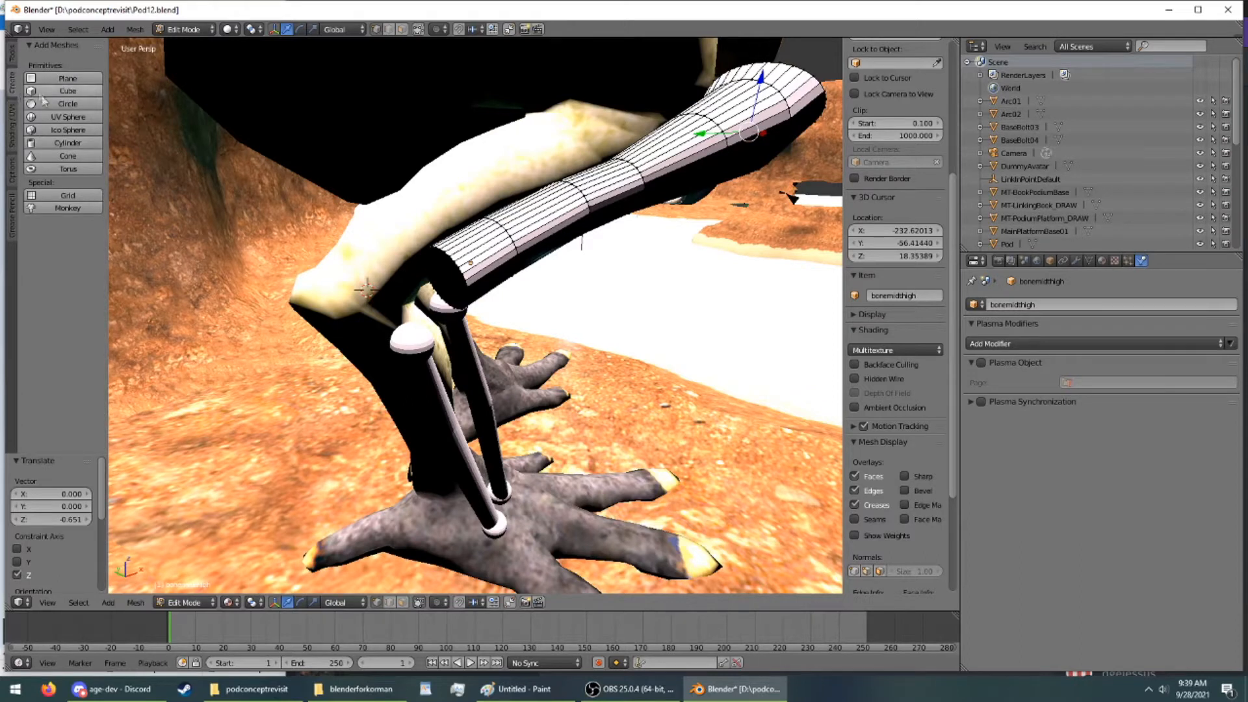
click(63, 118)
scroll(375, 326, up, 5)
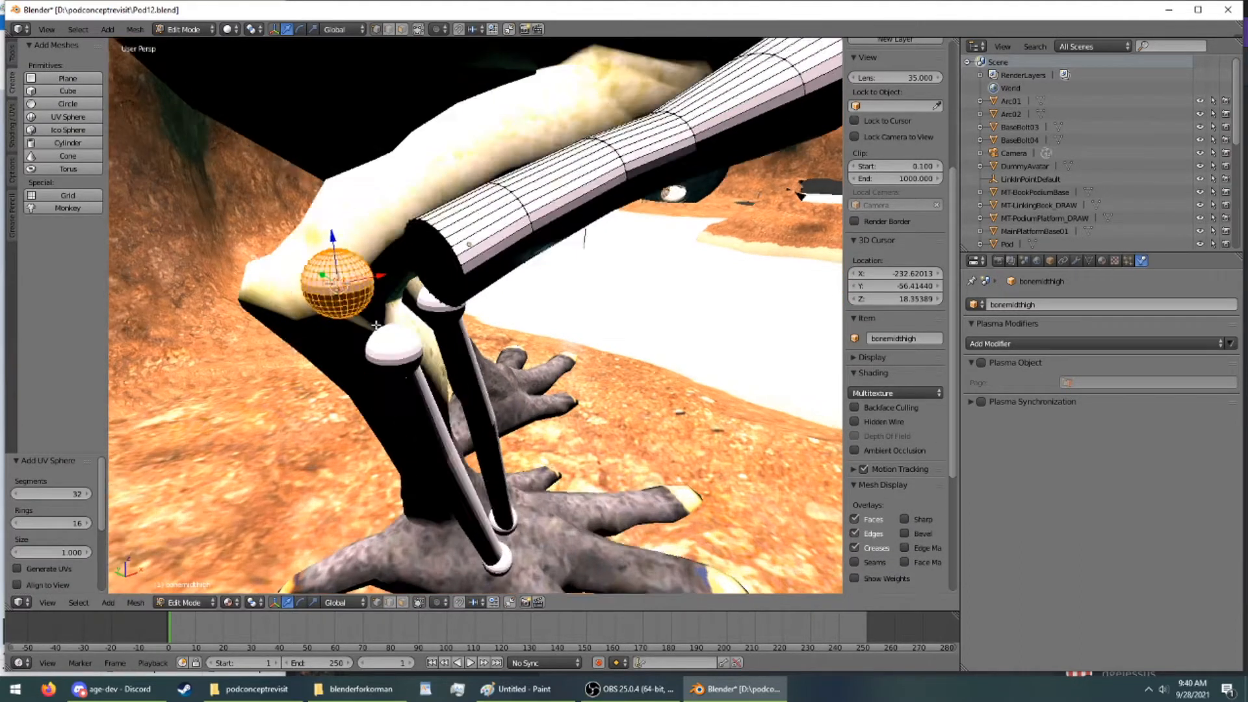
middle_drag(376, 325, 386, 201)
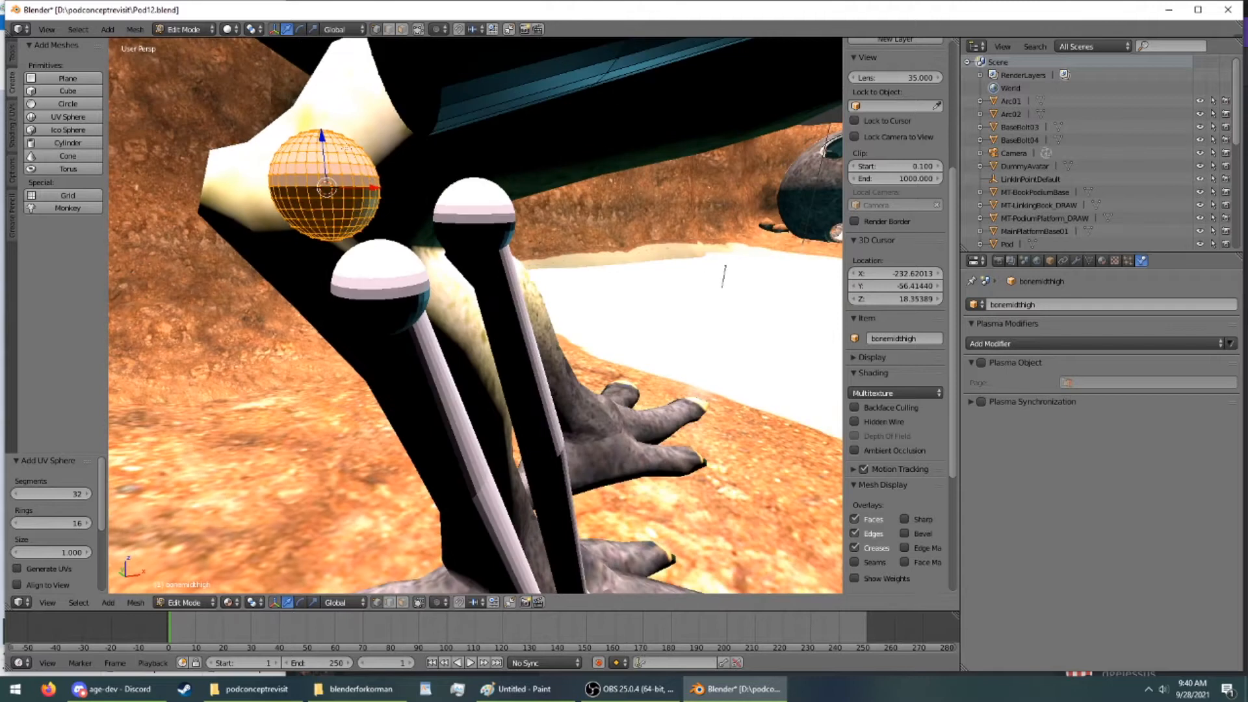
drag(321, 137, 316, 63)
middle_drag(317, 172, 759, 245)
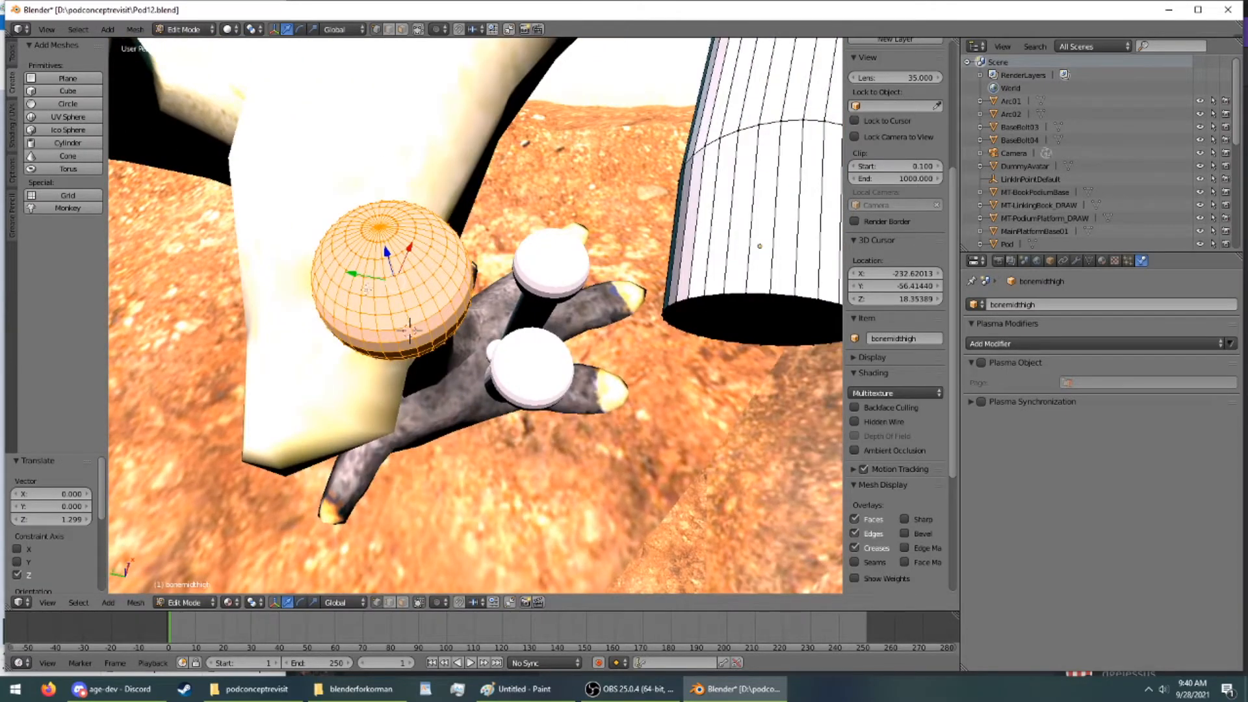
drag(353, 273, 590, 458)
middle_drag(611, 442, 593, 234)
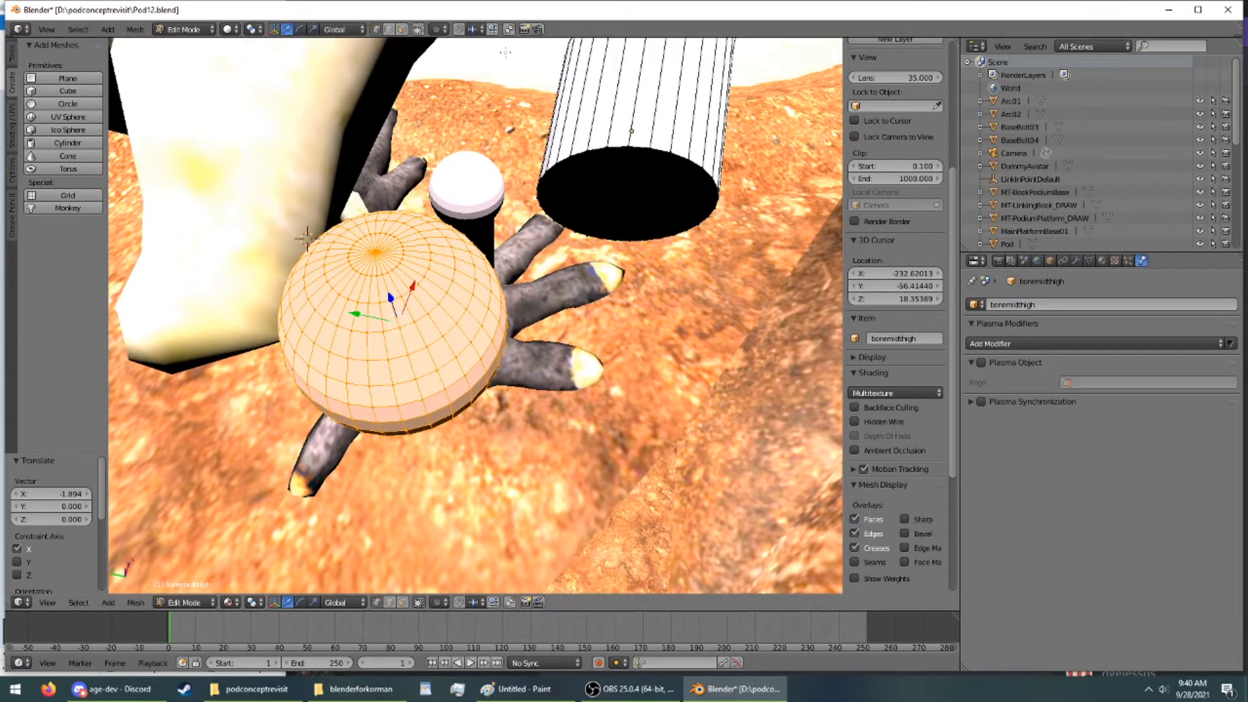
Switch to face selection and delete the flat end-cap face of bonemidthigh nearest the new sphere
click(403, 30)
click(601, 189)
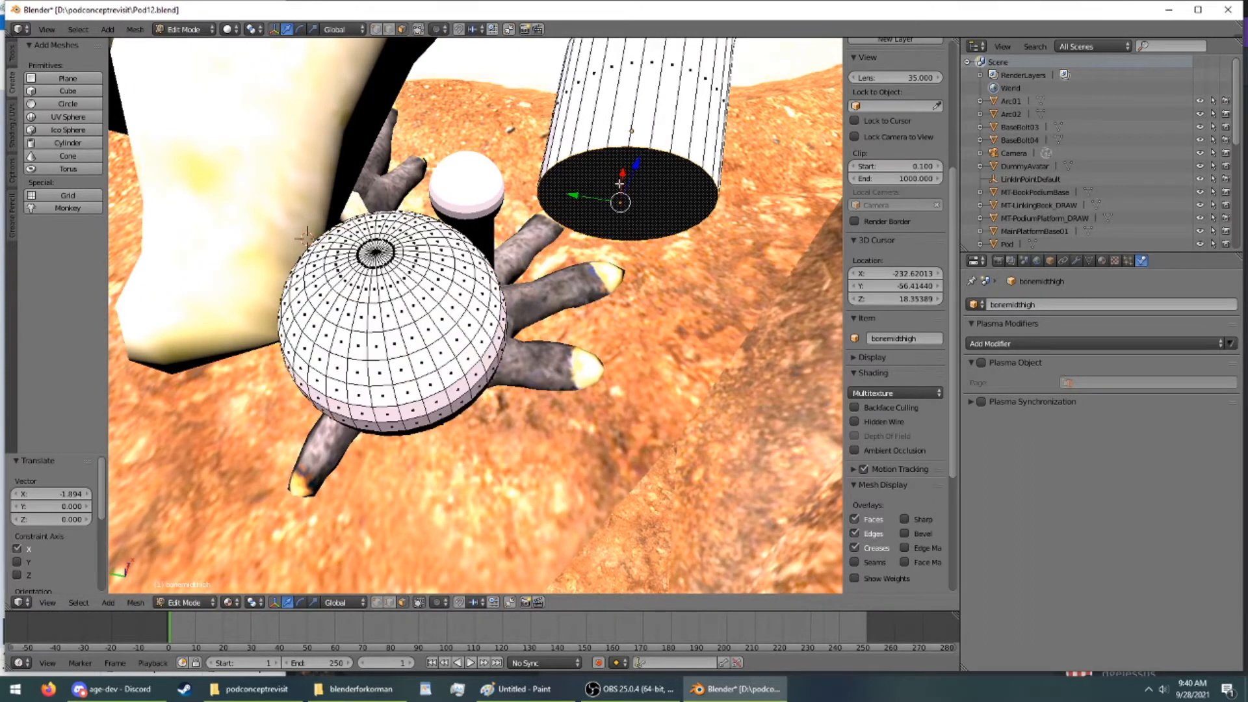
key(x)
click(622, 189)
Isolate bonemidthigh in local view and select a face near the lower pole of the new sphere
middle_drag(622, 189, 520, 504)
scroll(460, 117, up, 4)
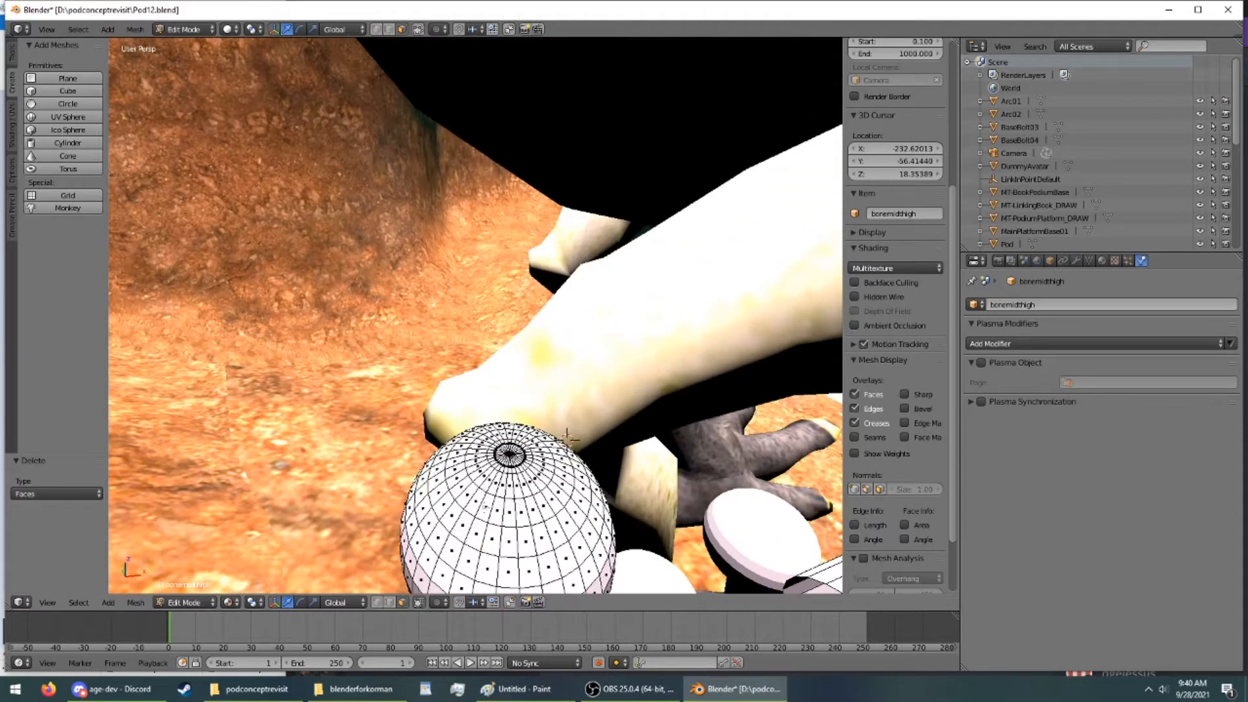
middle_drag(568, 437, 473, 336)
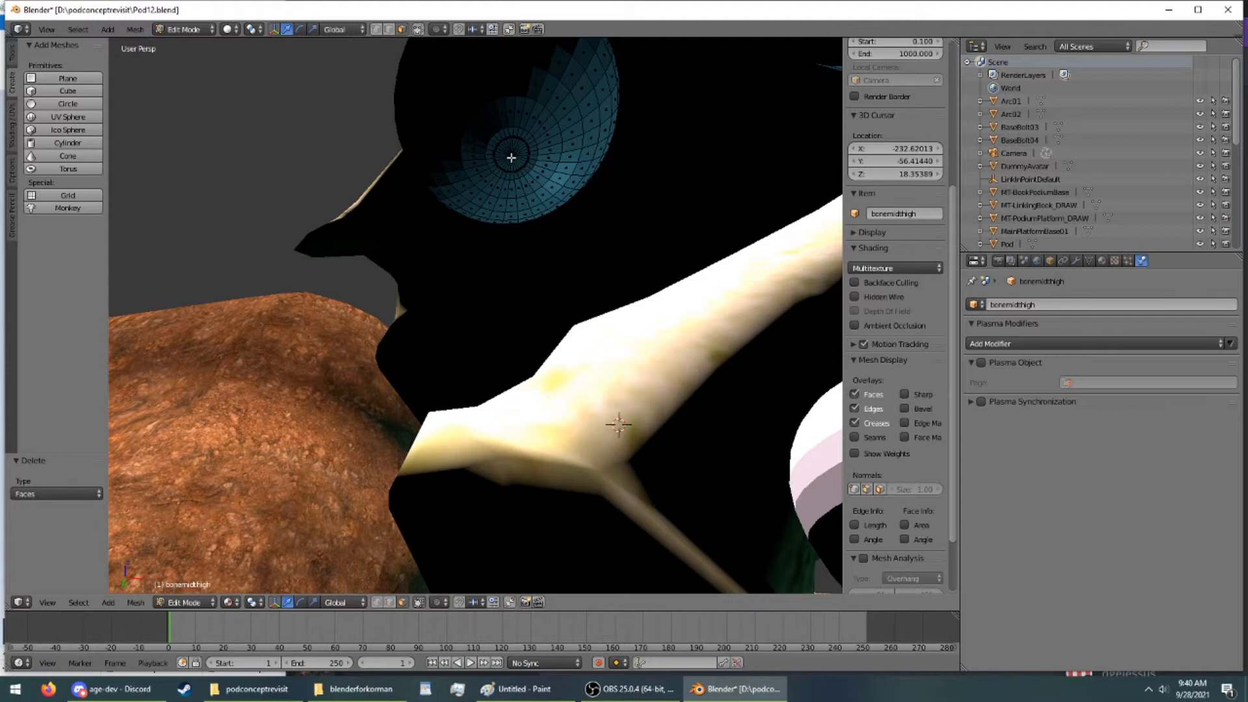
key(KP_Divide)
middle_drag(510, 155, 502, 263)
scroll(496, 252, up, 3)
shift+middle_drag(502, 263, 538, 349)
scroll(537, 329, up, 6)
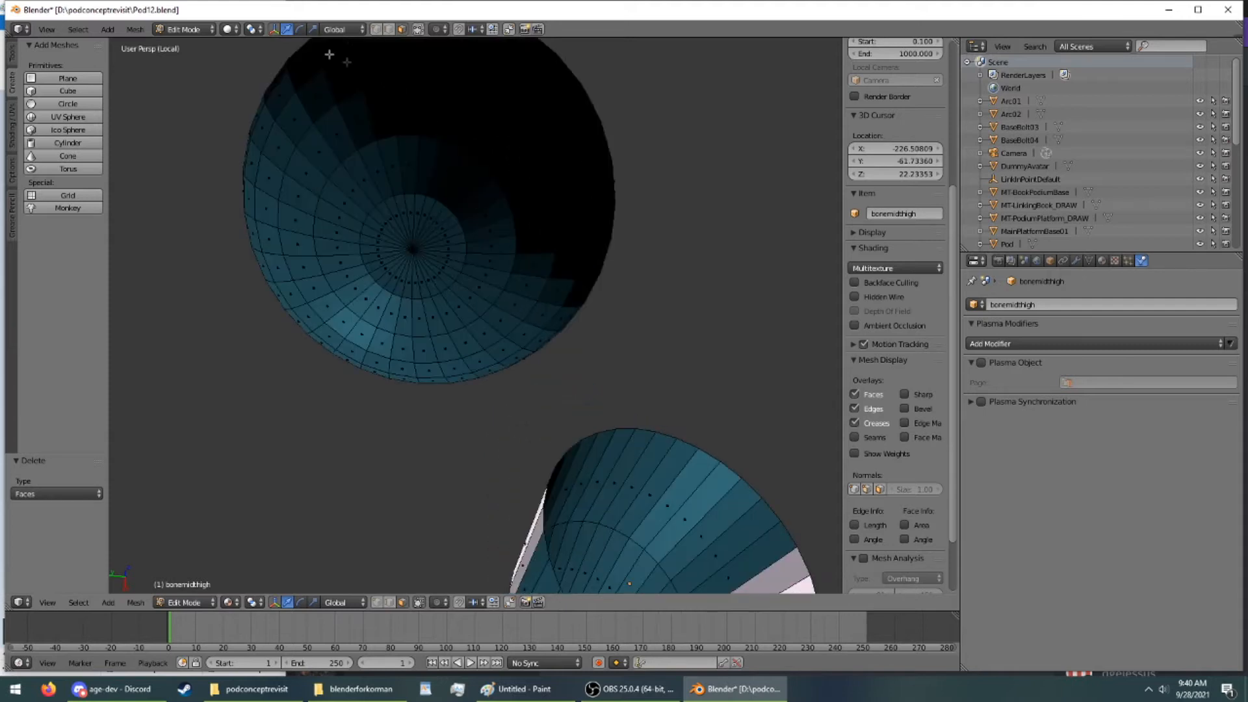
right_click(424, 211)
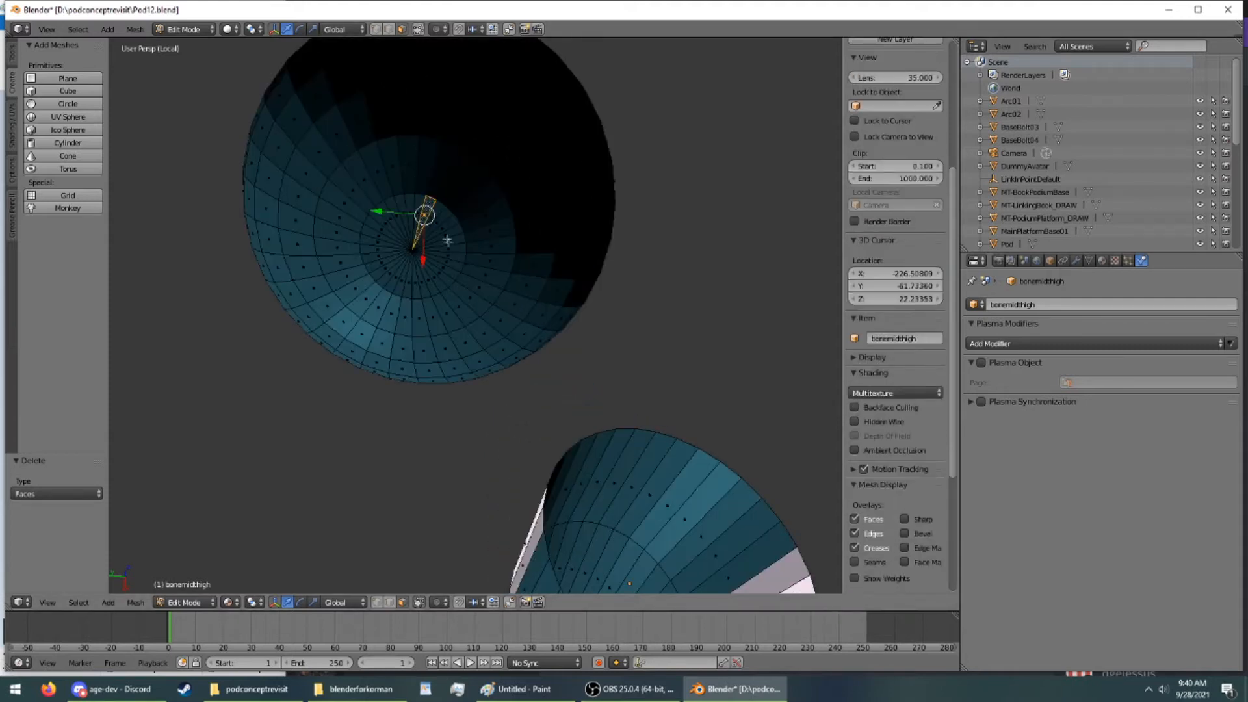
Select the ring of faces around the sphere's bottom pole and raise it about 0.09 along Z
ctrl+right_click(407, 283)
ctrl+right_click(381, 245)
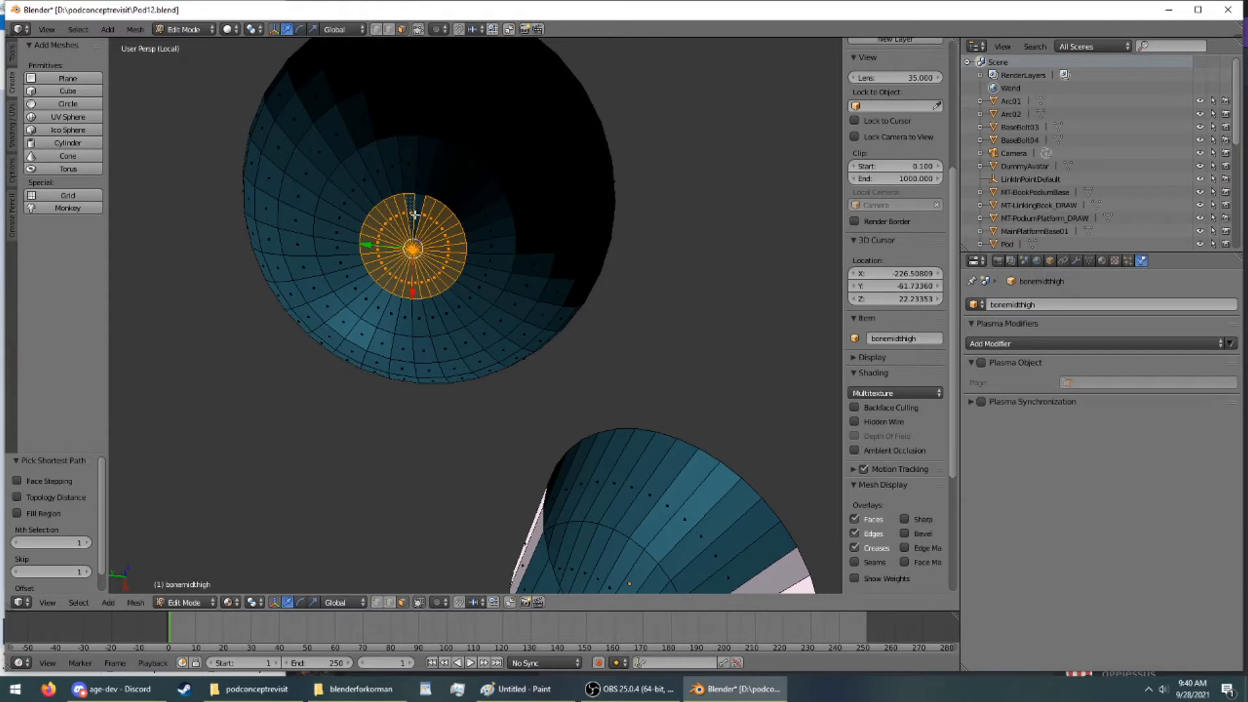
middle_drag(416, 215, 438, 440)
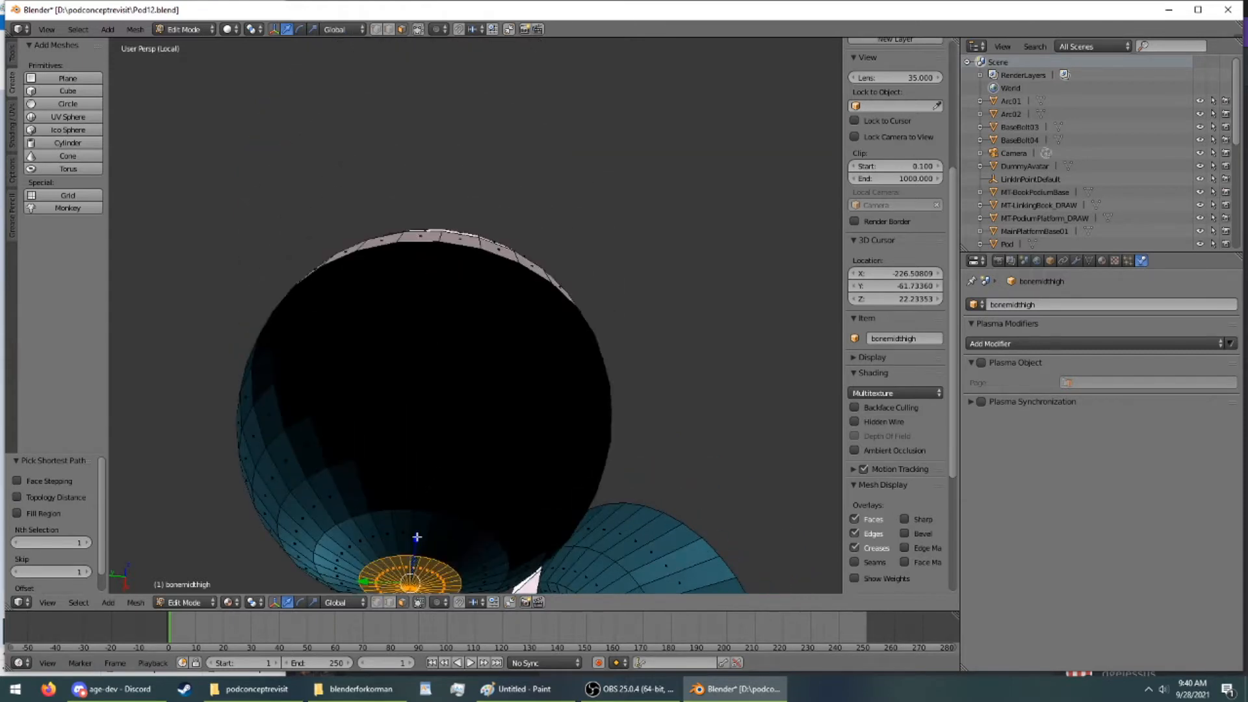
key(g)
key(z)
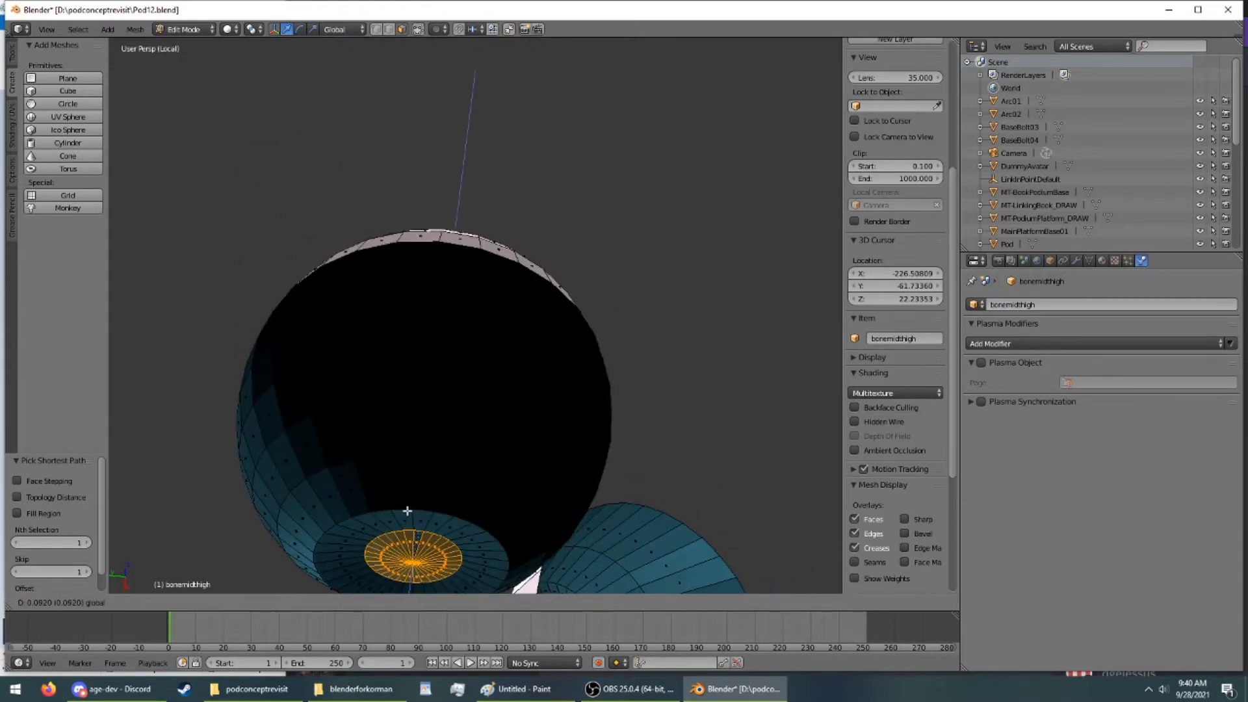
click(407, 511)
middle_drag(406, 511, 408, 498)
Raise the centre vertex at the sphere's bottom pole by about 0.06 along Z
click(376, 32)
right_click(419, 275)
middle_drag(419, 275, 436, 343)
drag(439, 492, 439, 481)
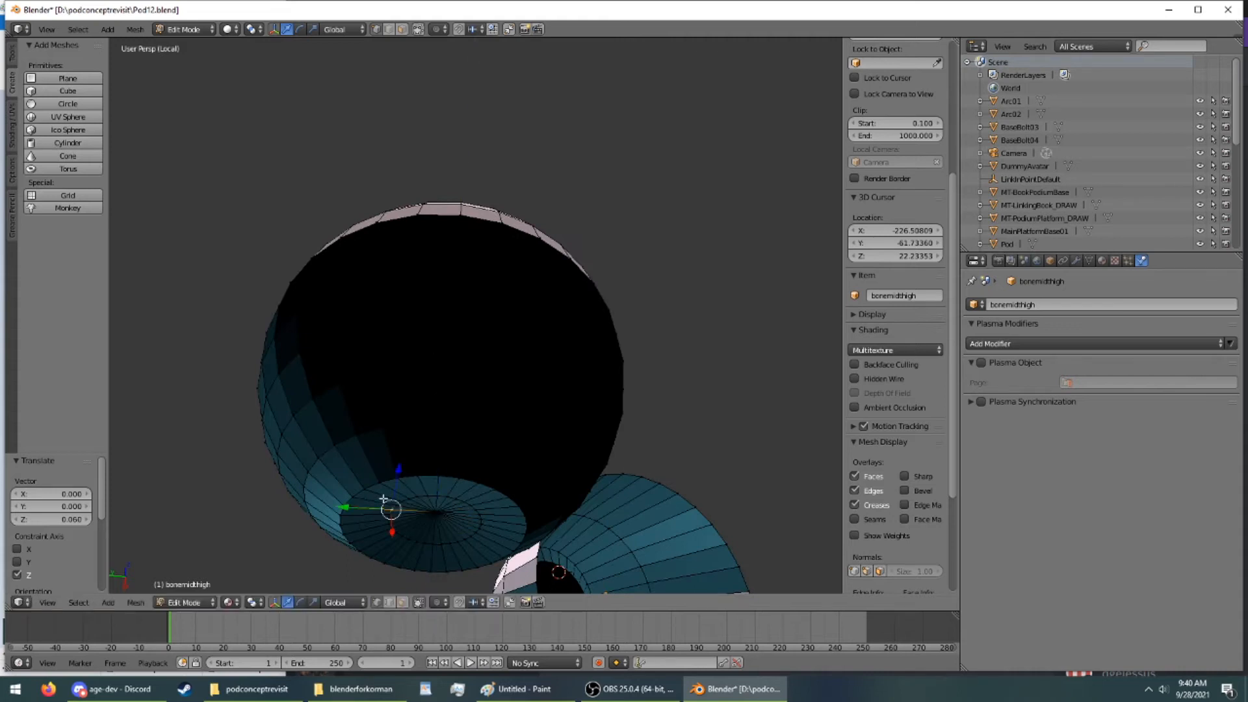
Select all faces of the sphere's bottom cap, including its outer ring, and raise them about 0.15 along Z
click(403, 29)
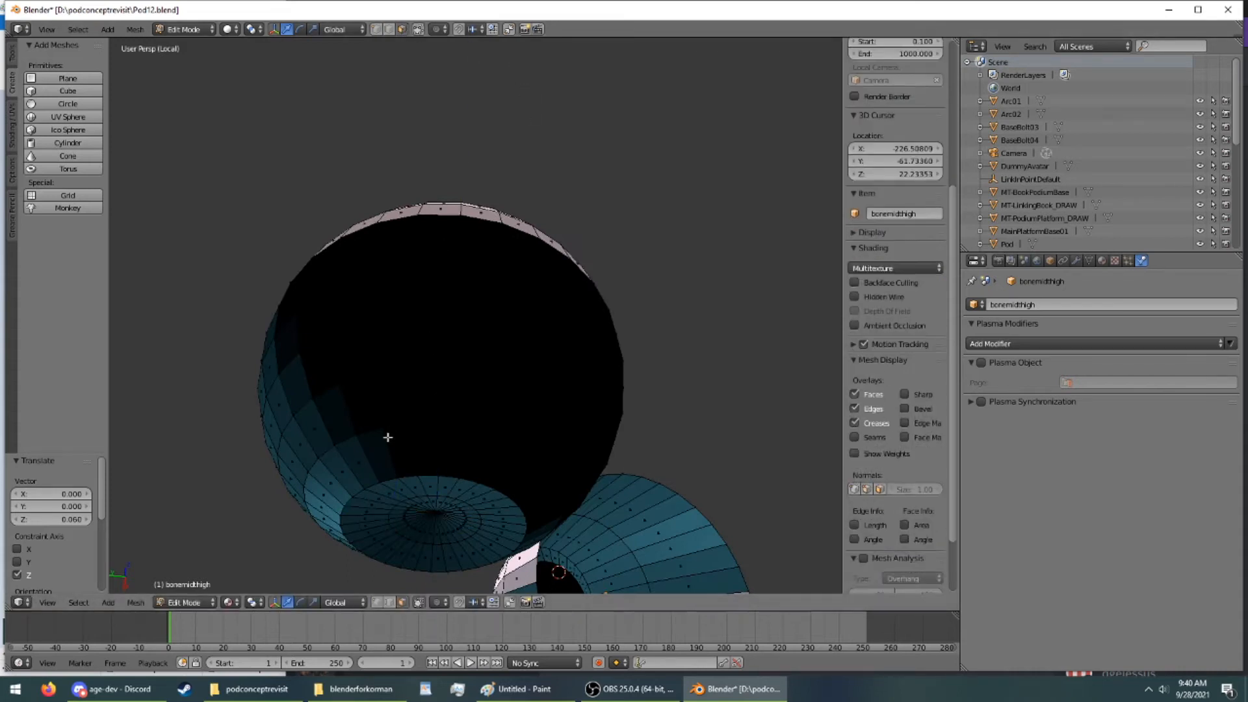
right_click(377, 498)
mouse_move(378, 497)
middle_down()
mouse_move(387, 460)
mouse_move(387, 479)
middle_up()
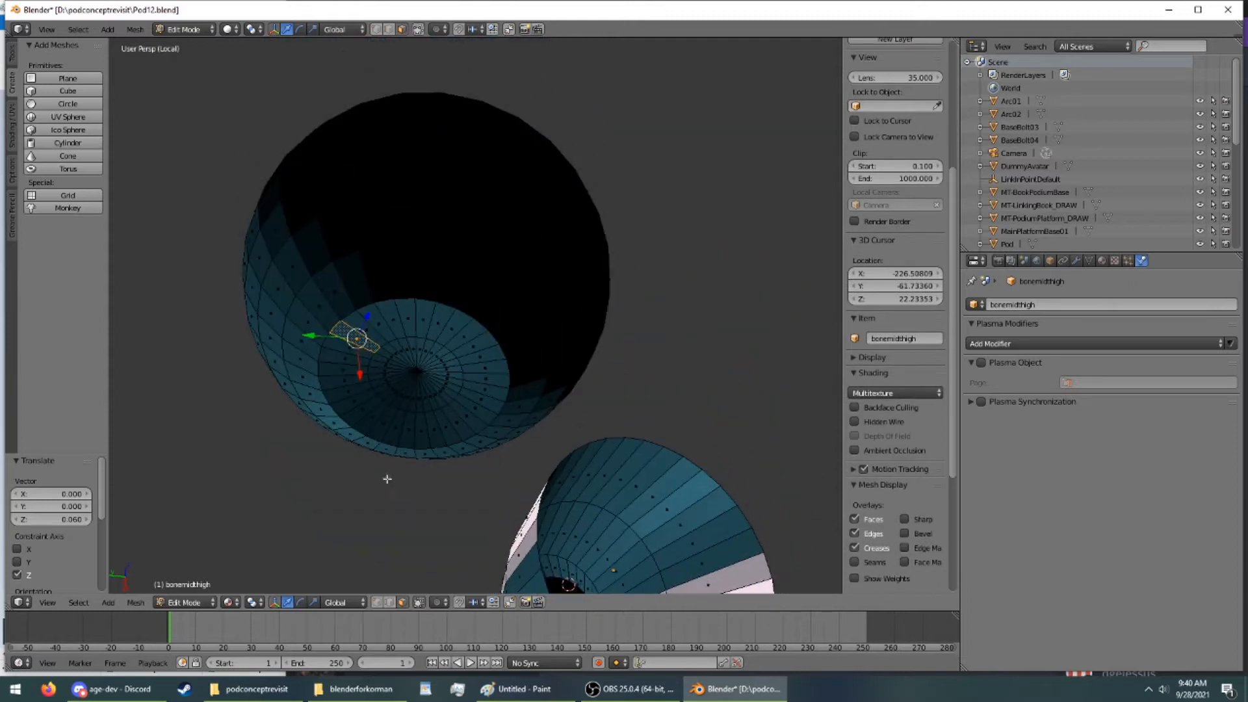
ctrl+right_click(442, 426)
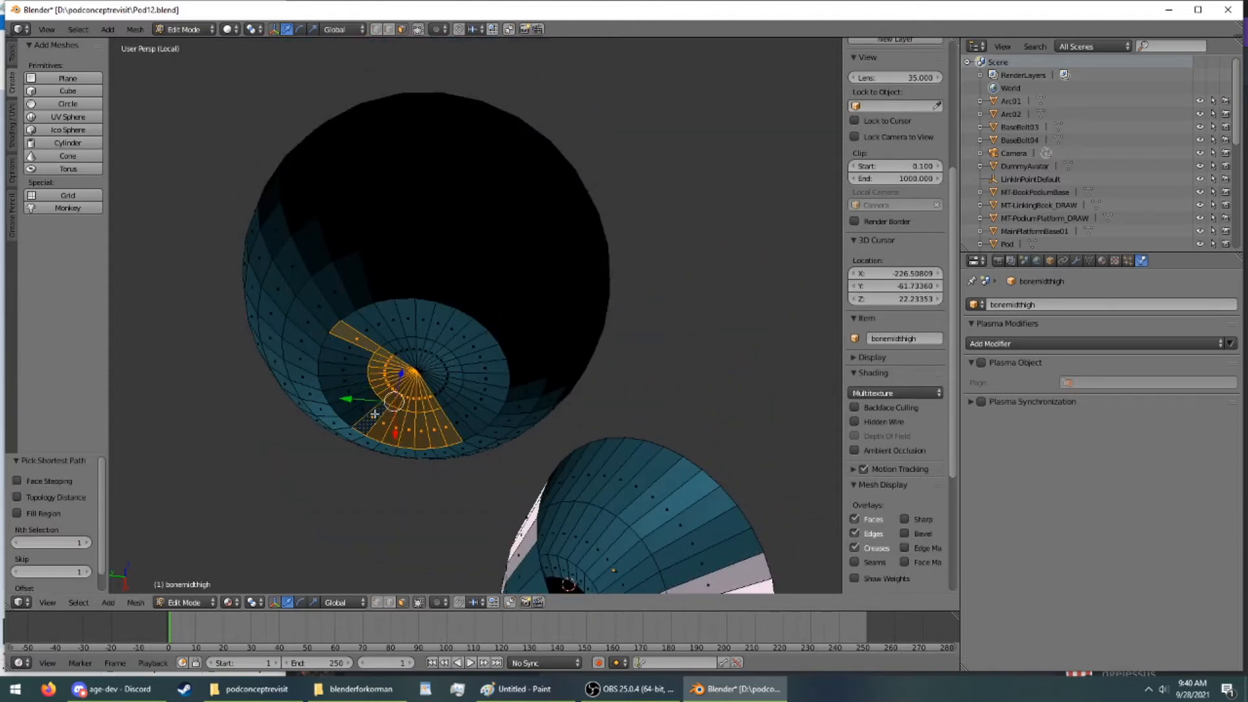
right_click(394, 320)
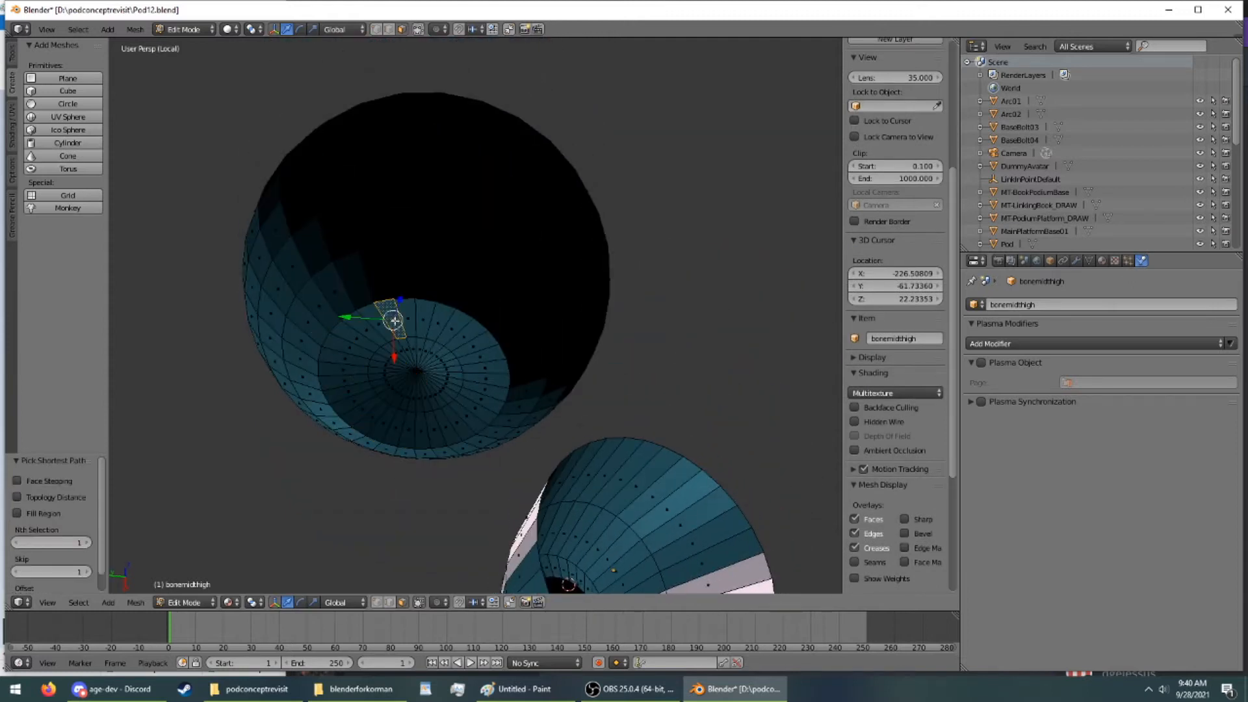
ctrl+right_click(347, 416)
ctrl+right_click(440, 444)
ctrl+right_click(494, 396)
ctrl+right_click(466, 339)
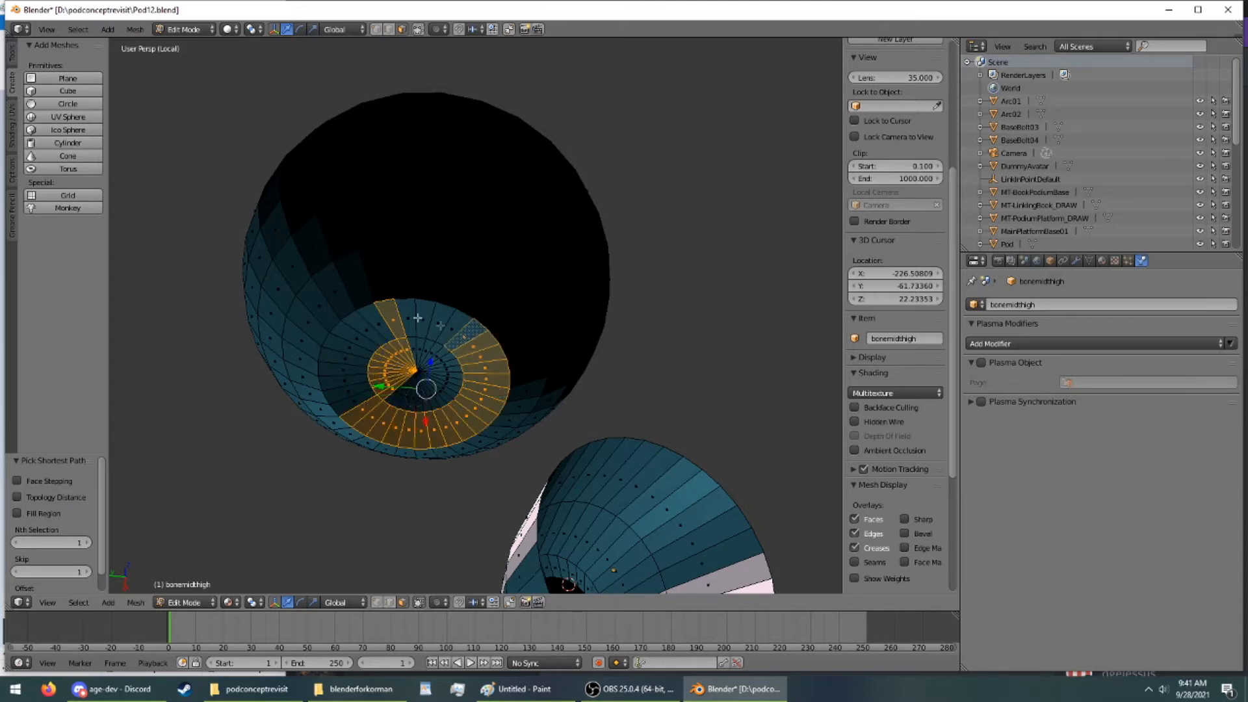
ctrl+right_click(408, 311)
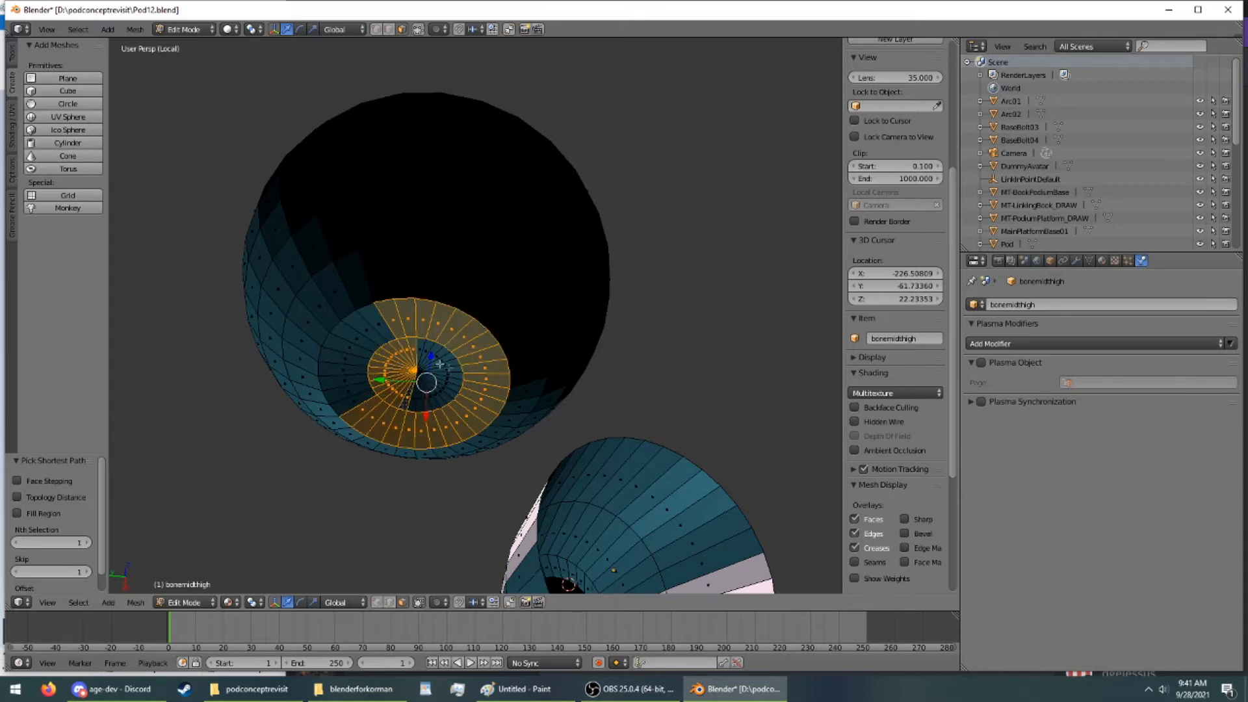
ctrl+right_click(433, 359)
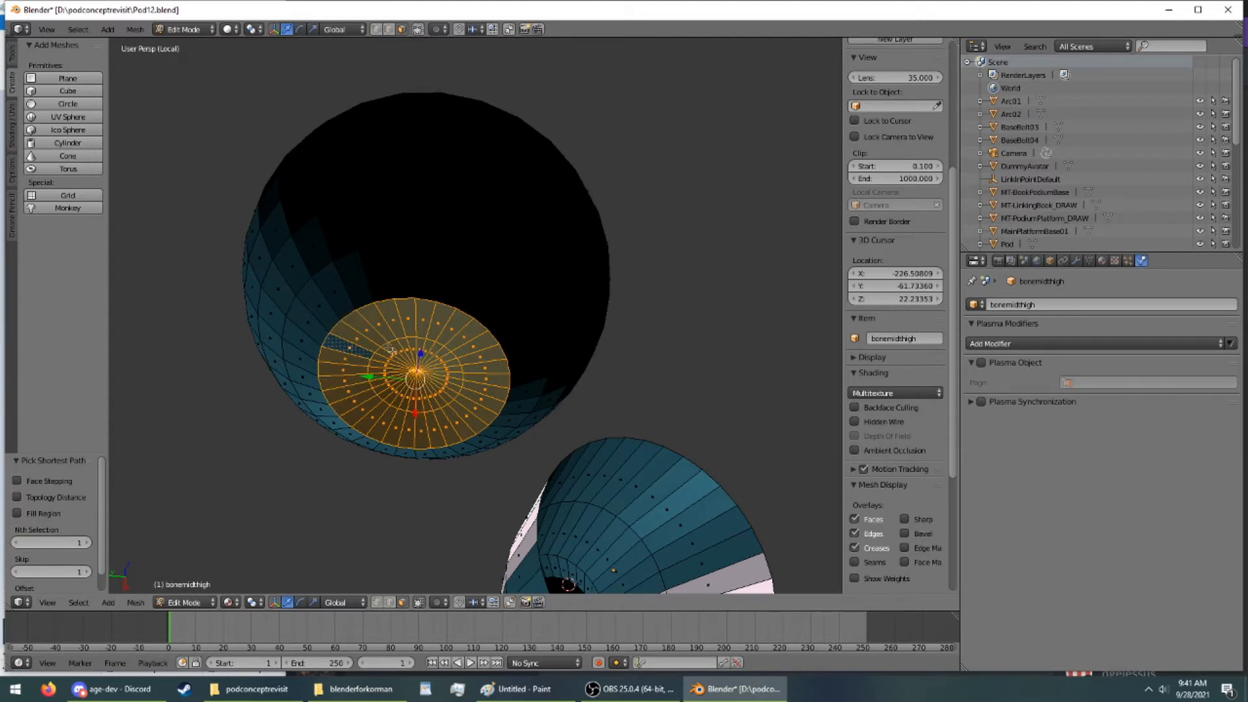
middle_drag(411, 356, 411, 364)
drag(420, 474, 413, 442)
mouse_move(414, 442)
middle_down()
mouse_move(390, 423)
mouse_move(433, 434)
middle_up()
Extend the bottom cap's face selection outward to the surrounding rings of the sphere
middle_drag(480, 340, 474, 270)
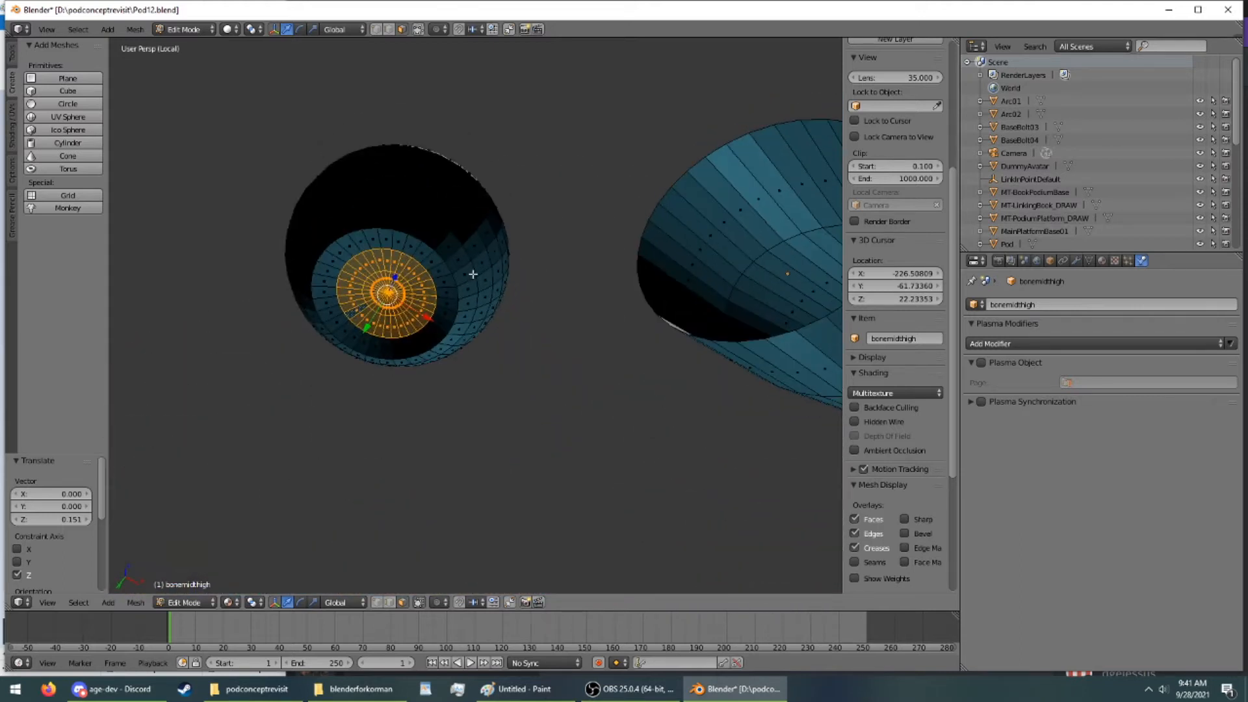
ctrl+right_click(469, 283)
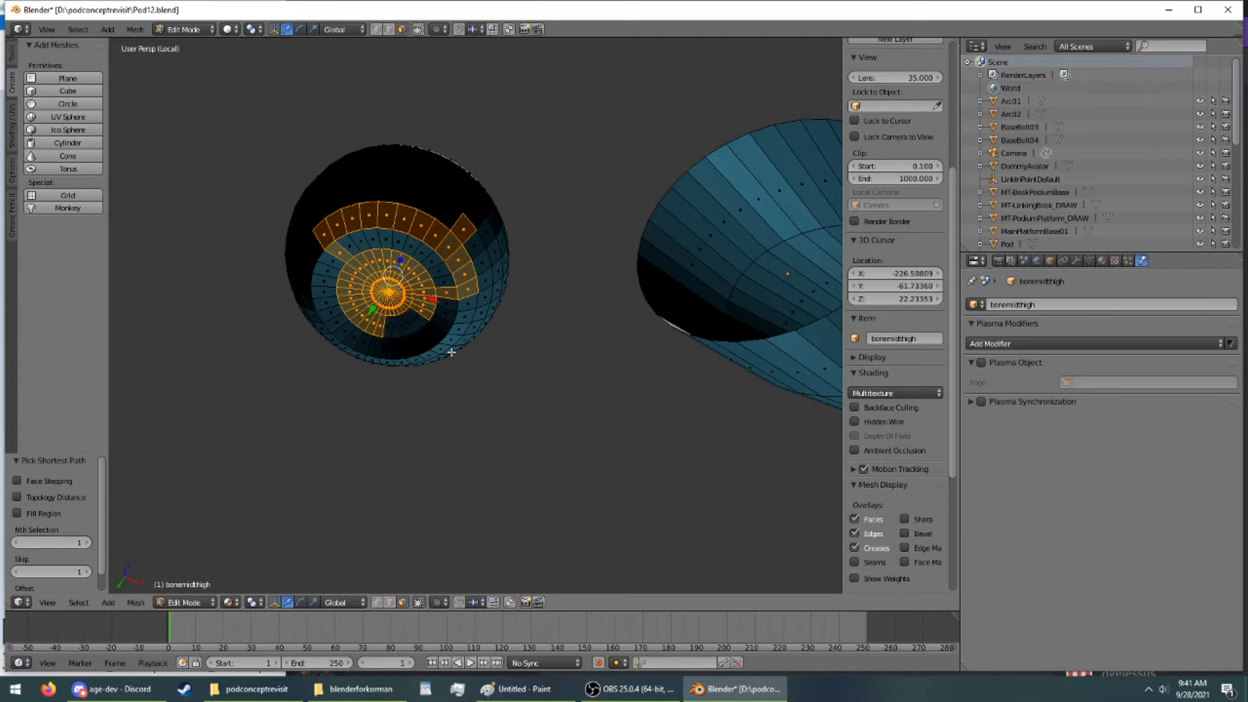
key(ctrl+z)
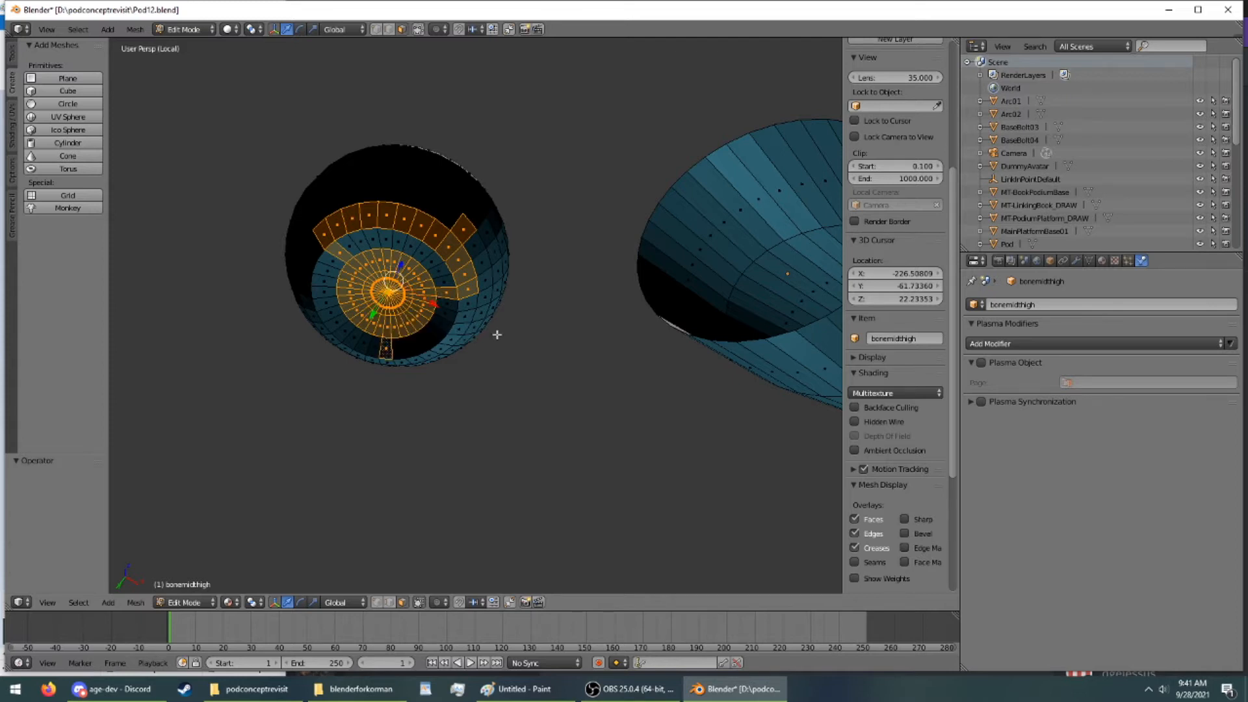
ctrl+right_click(481, 312)
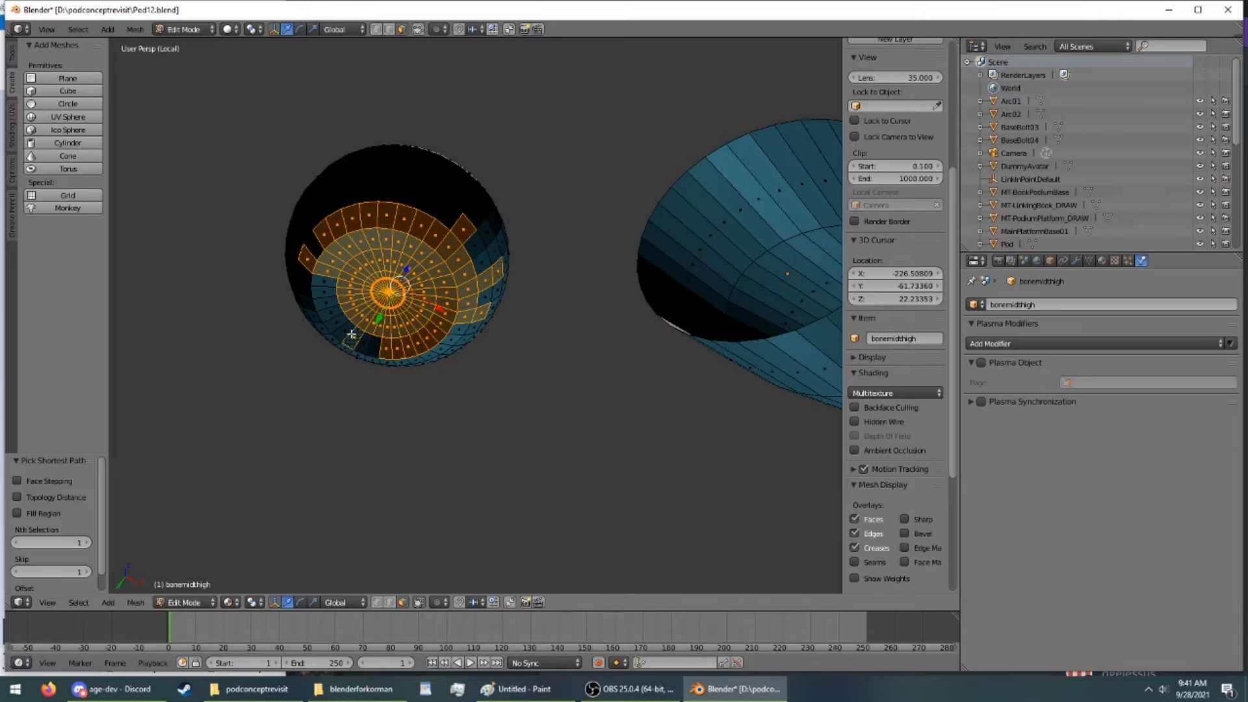
middle_drag(306, 298, 565, 395)
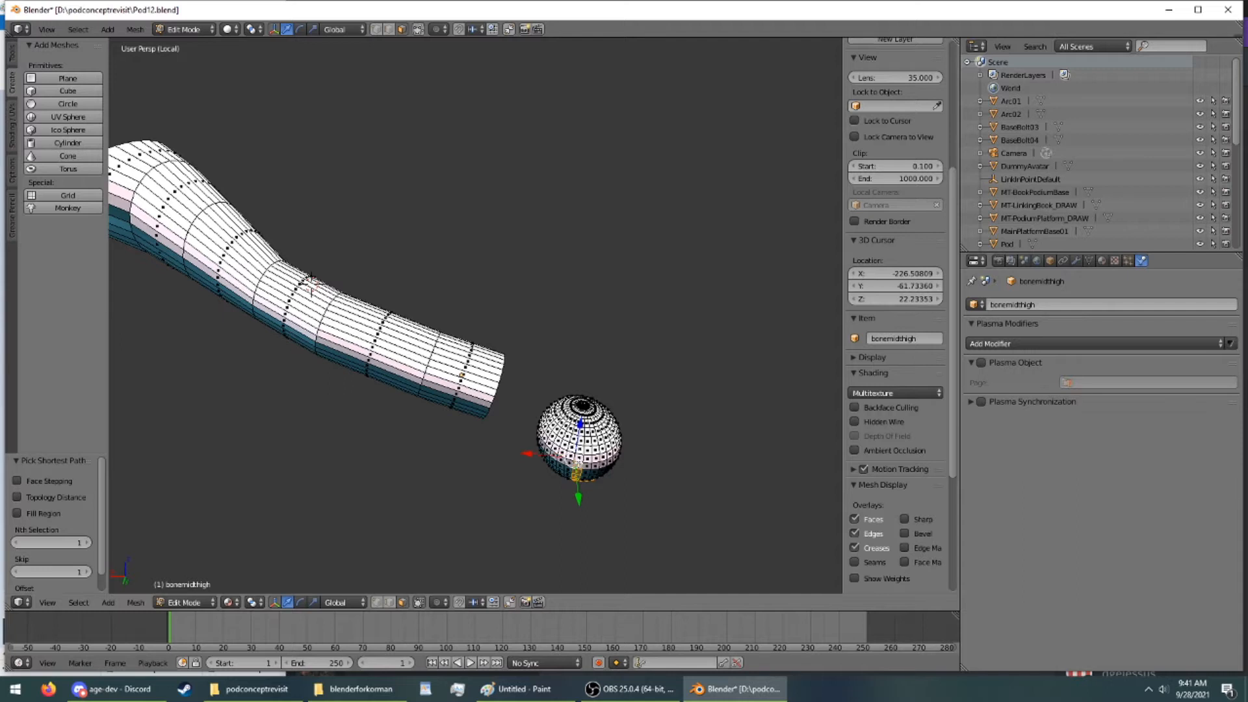
middle_drag(310, 279, 424, 242)
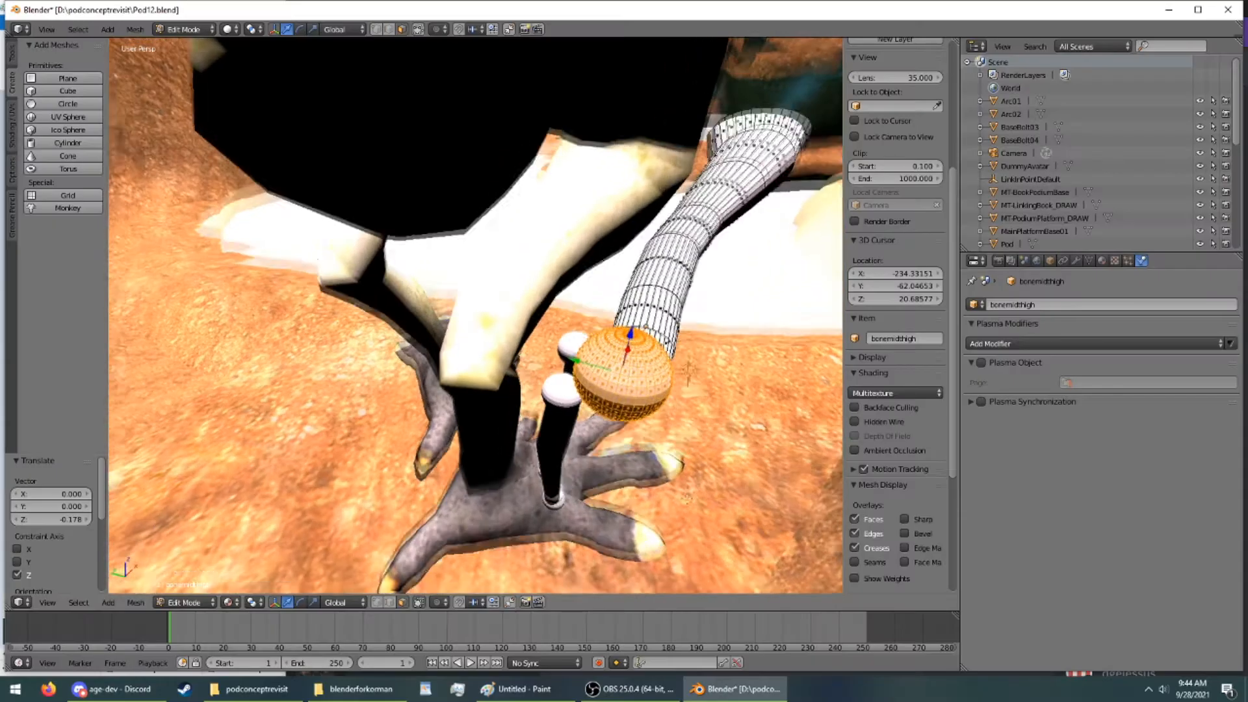
Move the joint sphere about -0.36 along Y to line it up with the lower end of the thigh bone
middle_drag(487, 322, 513, 569)
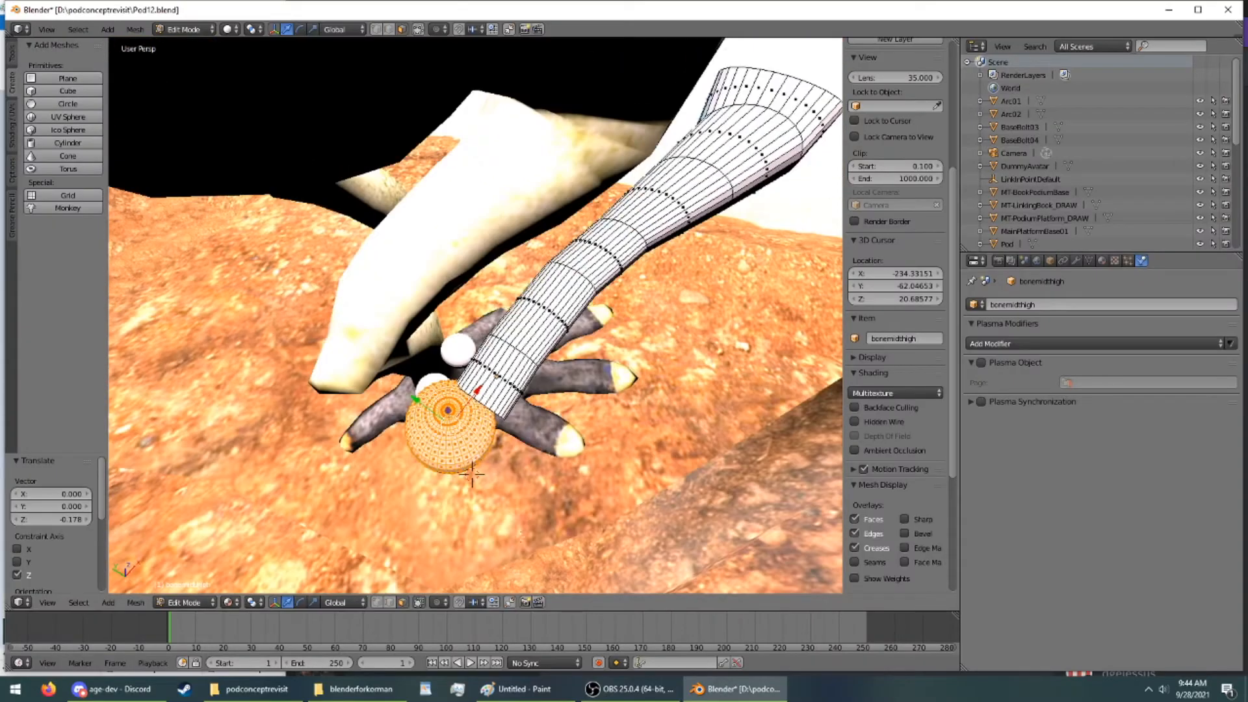
scroll(474, 315, up, 2)
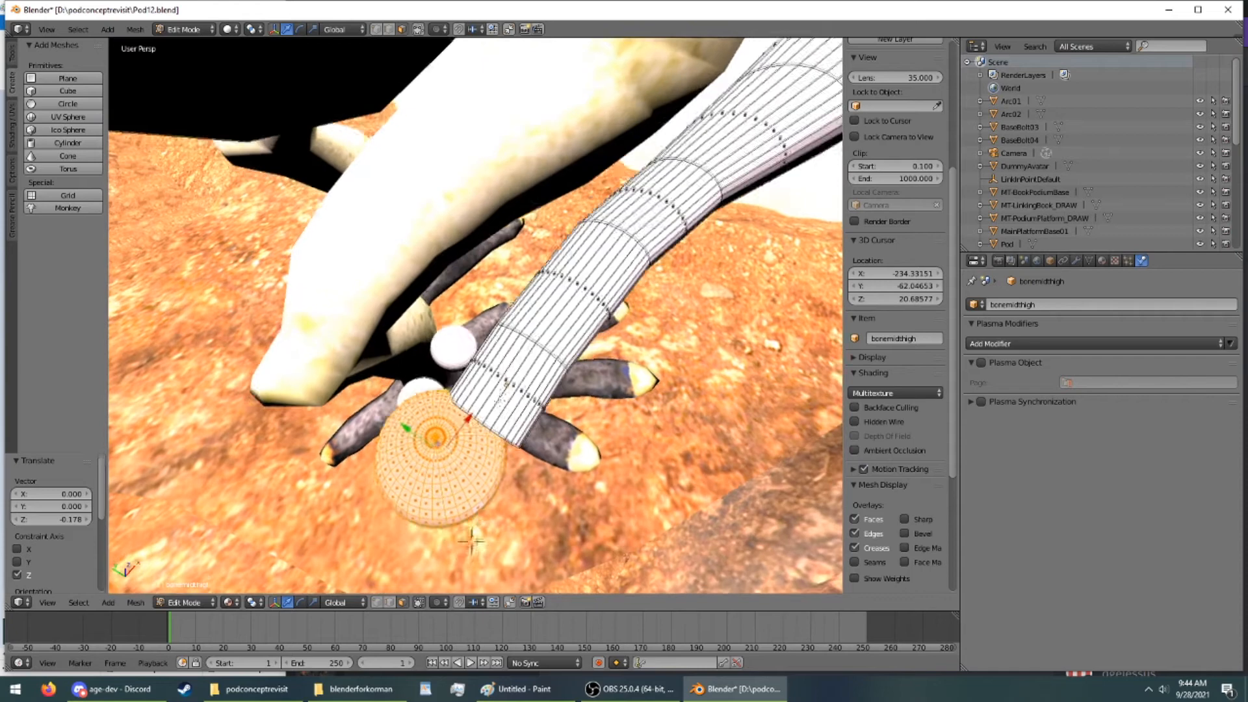
drag(418, 410, 433, 424)
middle_drag(434, 423, 484, 398)
Duplicate the joint sphere, place the copy beside the original and shift it about -0.1 along X
middle_drag(594, 466, 390, 281)
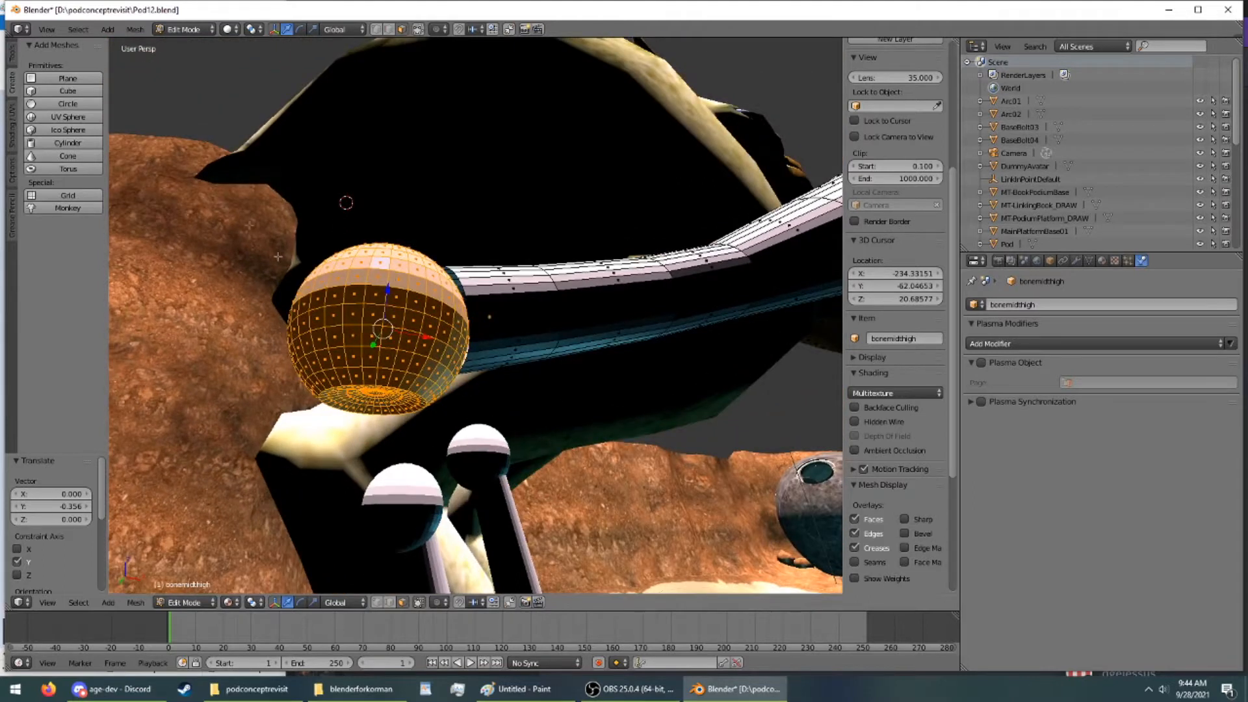
click(12, 52)
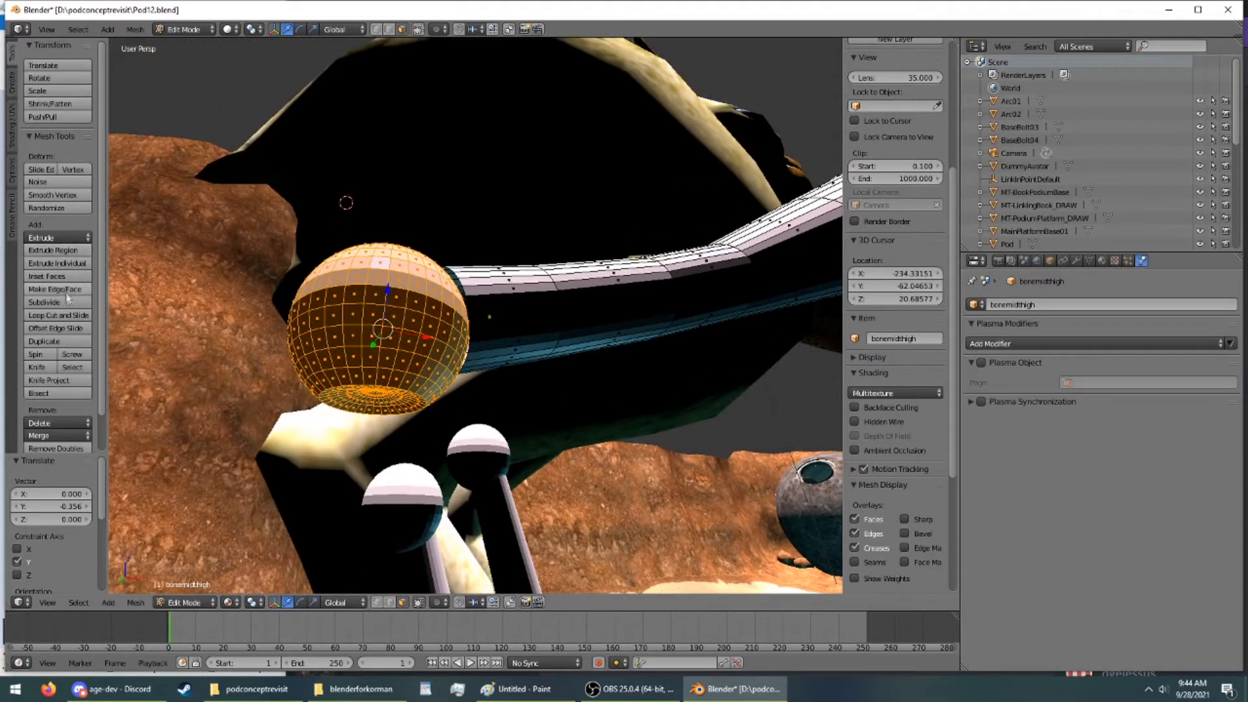
click(57, 346)
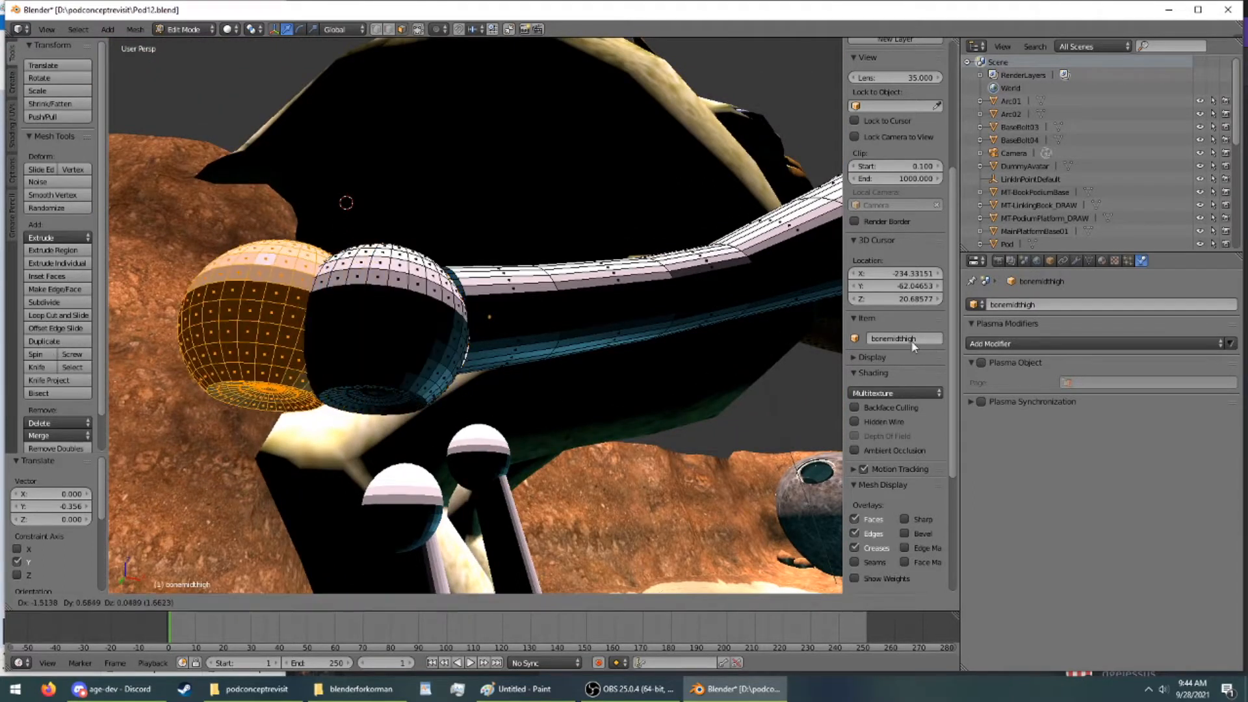
click(910, 342)
middle_drag(543, 325, 642, 281)
drag(450, 156, 510, 186)
middle_drag(510, 185, 400, 219)
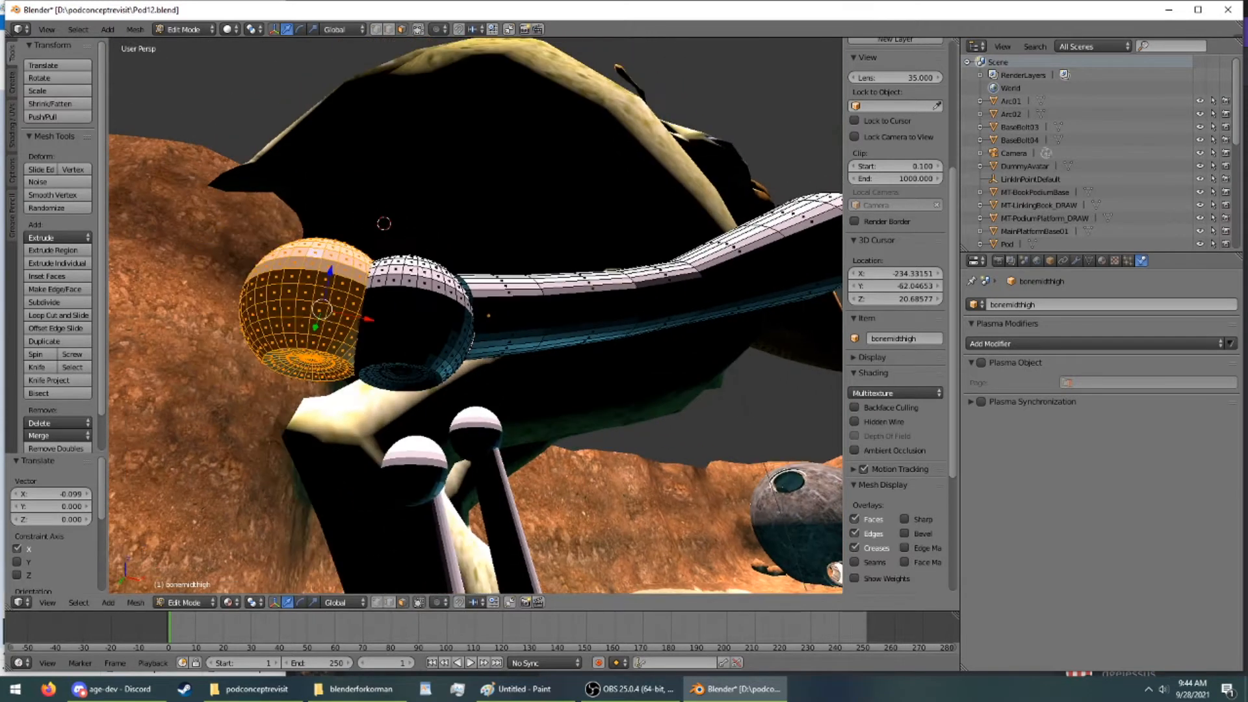
Scale the duplicated sphere to 0.86 and rotate it about 19.6° around the Y axis
key(s)
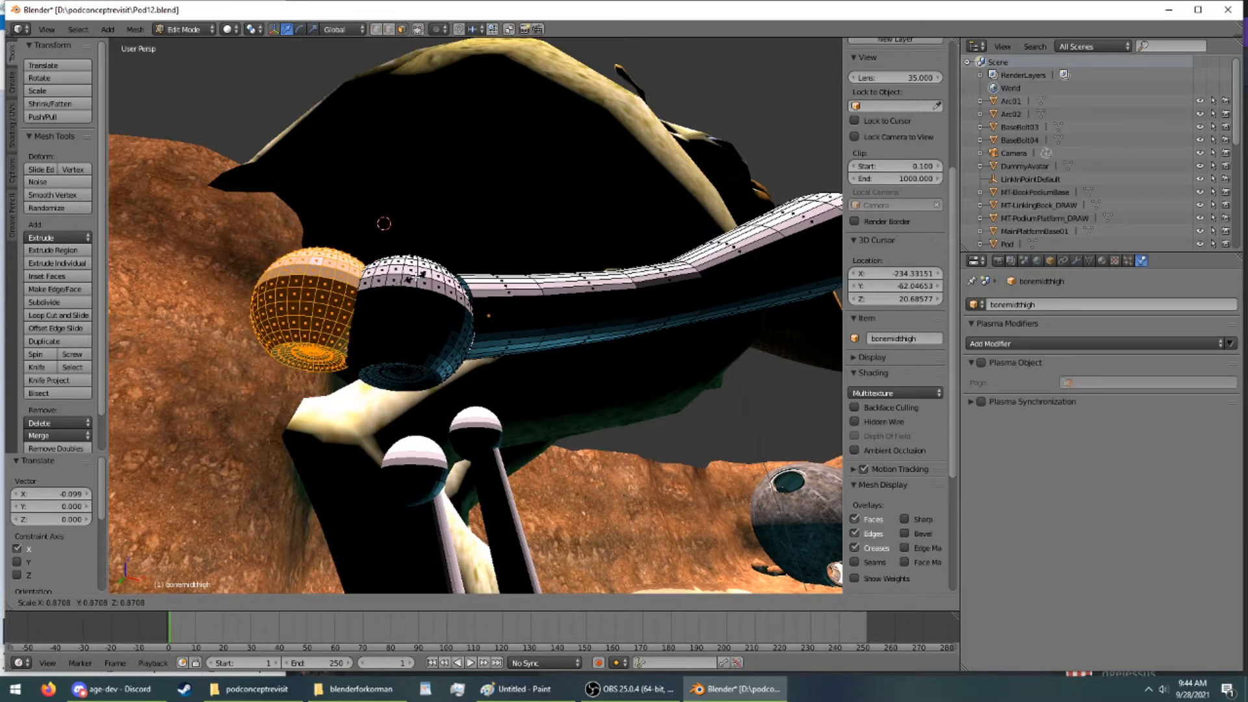
click(414, 278)
key(r)
key(y)
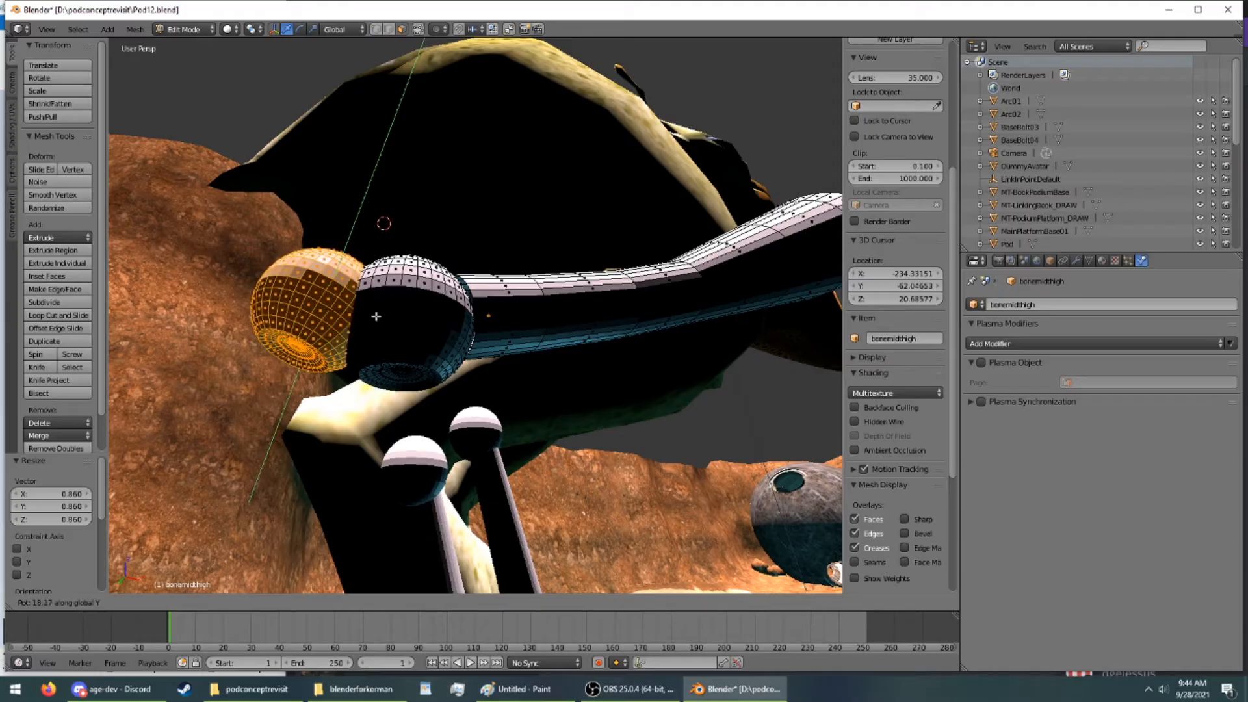
click(376, 316)
middle_drag(375, 316, 416, 163)
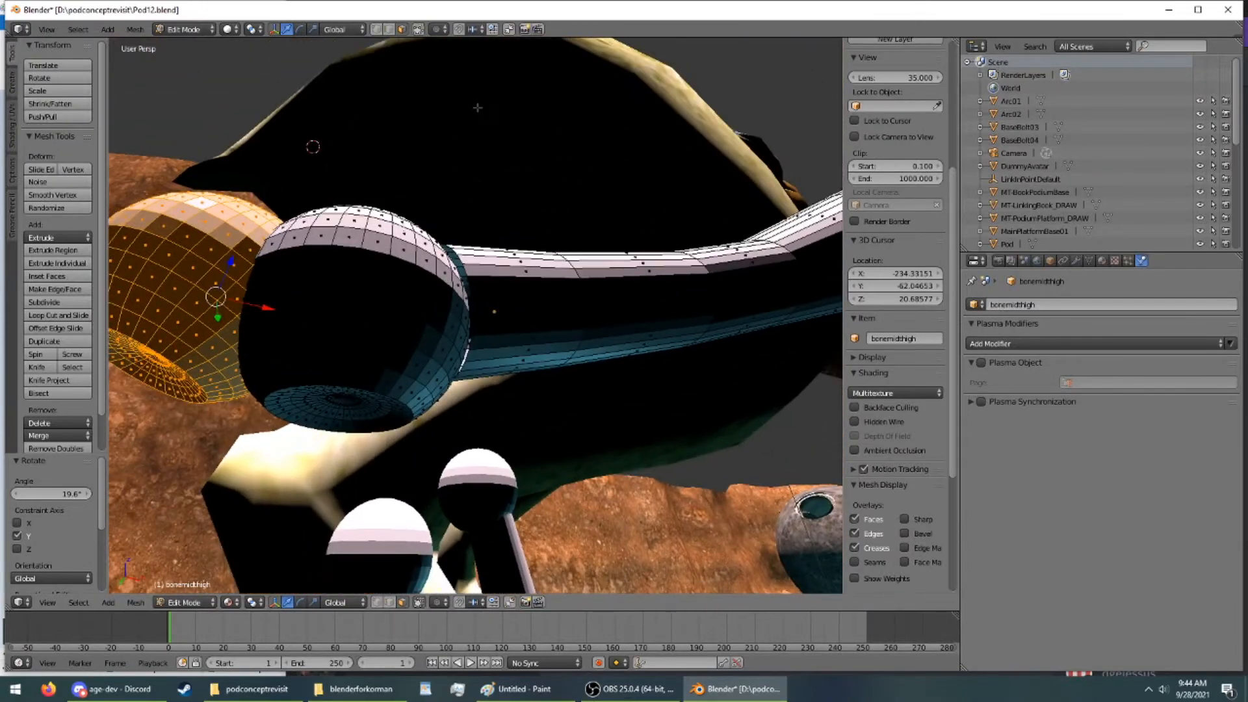
Select the vertices around the thigh shaft's lower end, scale them to about 0.8 and tuck them into the joint sphere
right_click(462, 263)
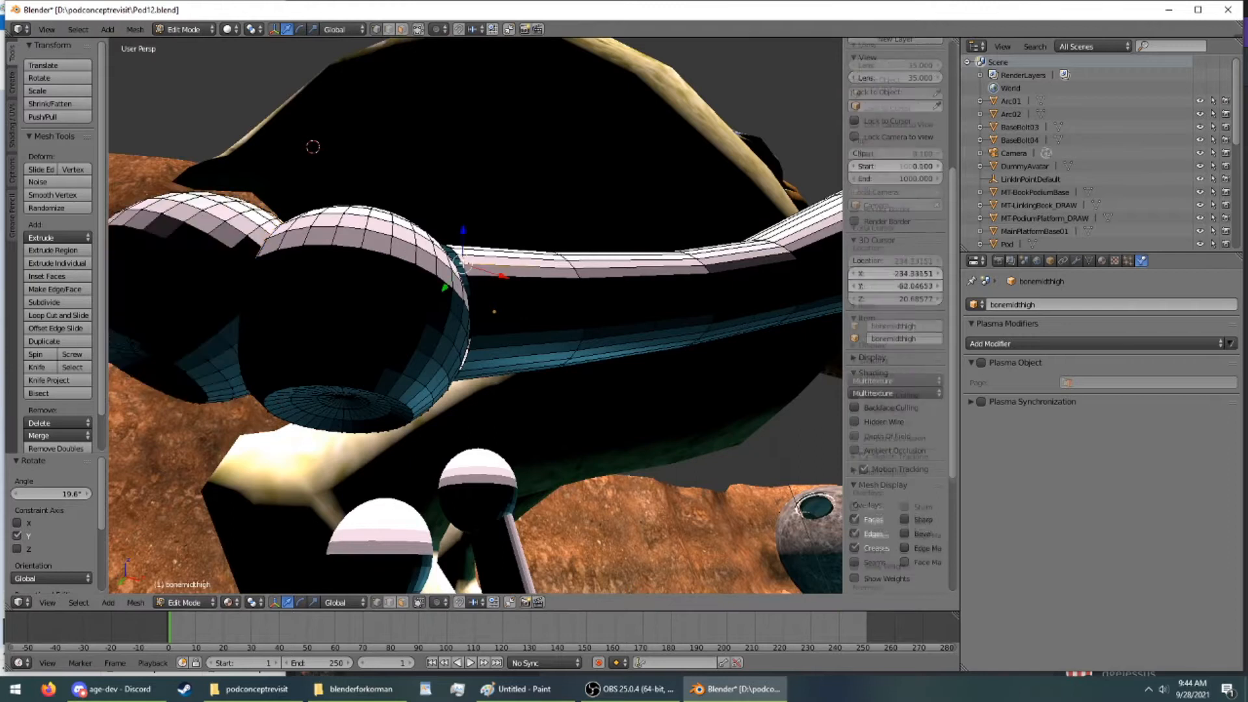
ctrl+right_click(466, 366)
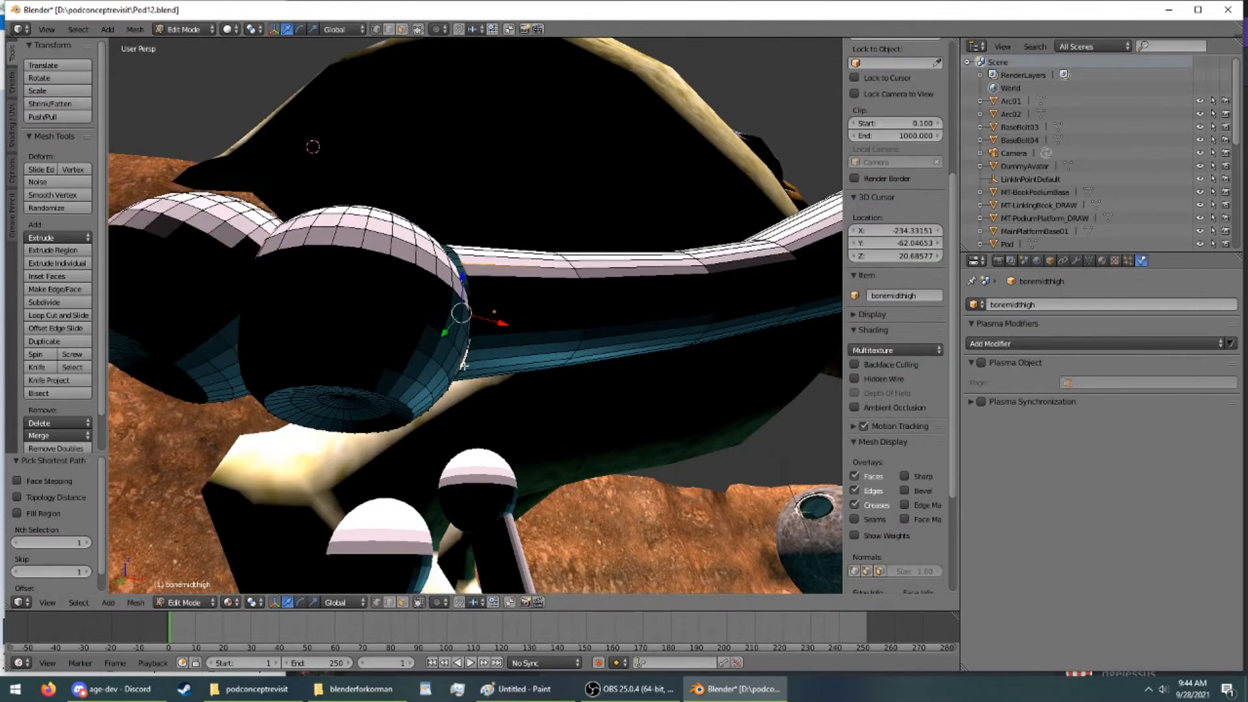
middle_drag(464, 366, 464, 301)
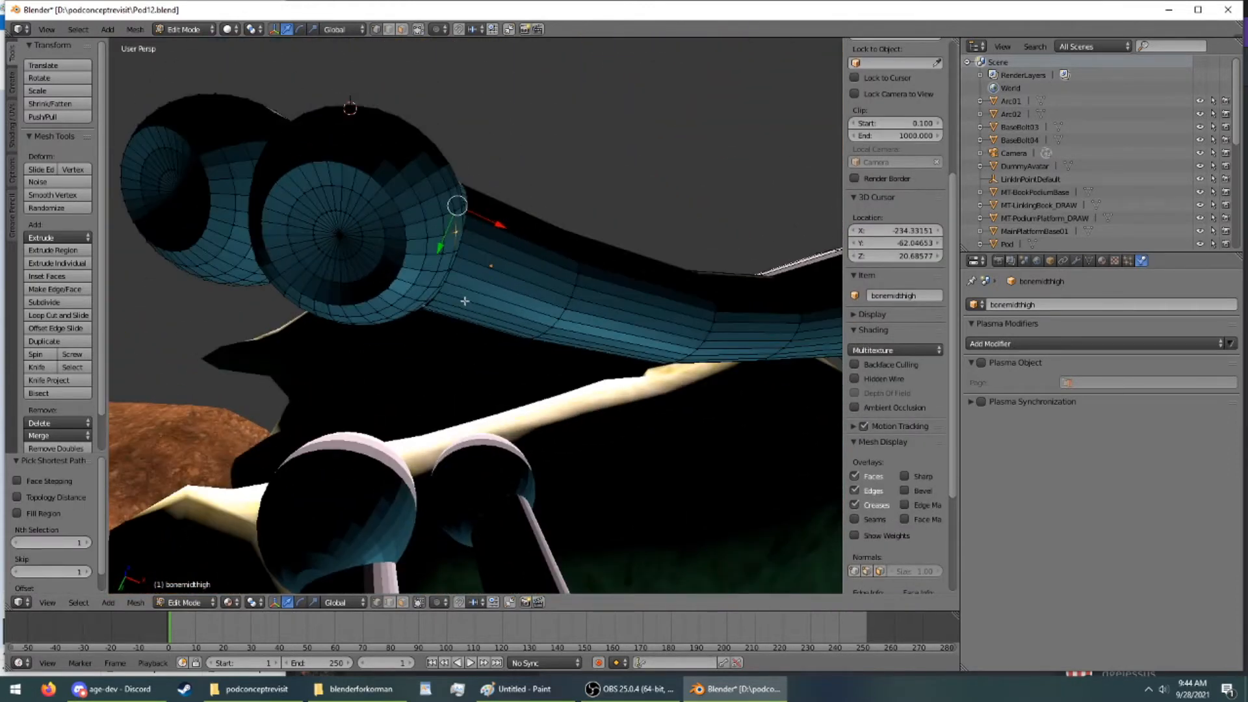
key(ctrl+z)
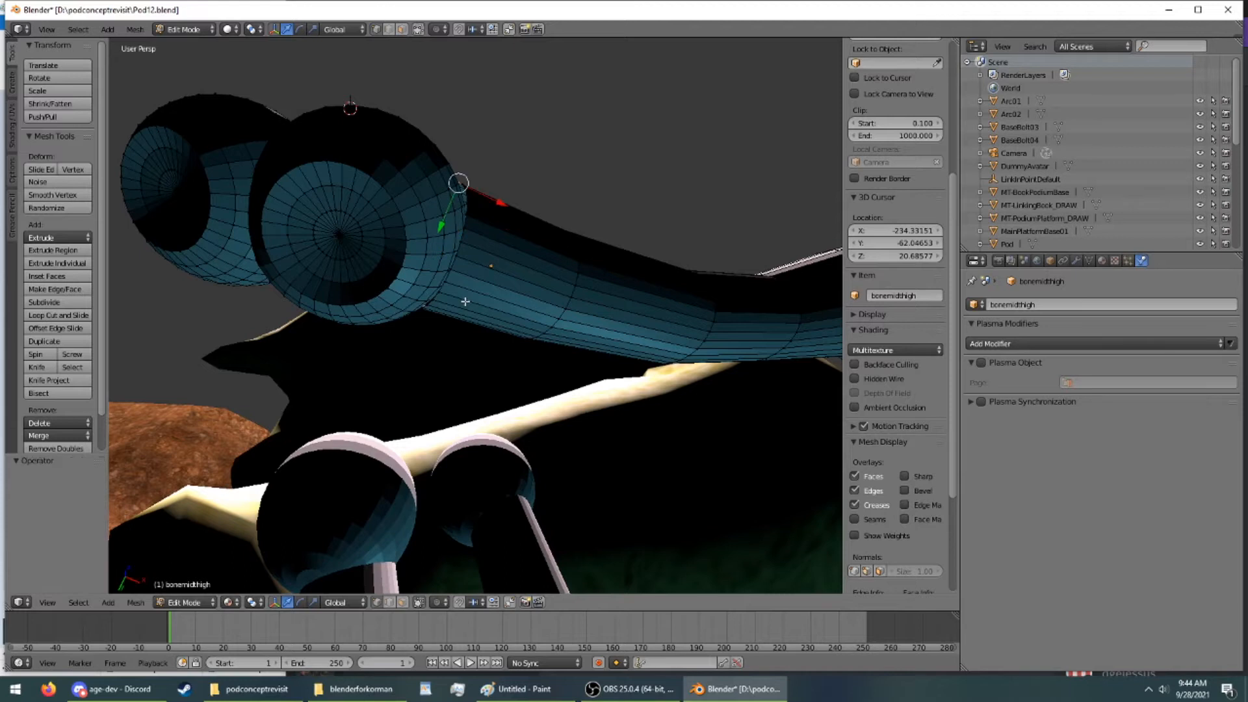
ctrl+right_click(457, 255)
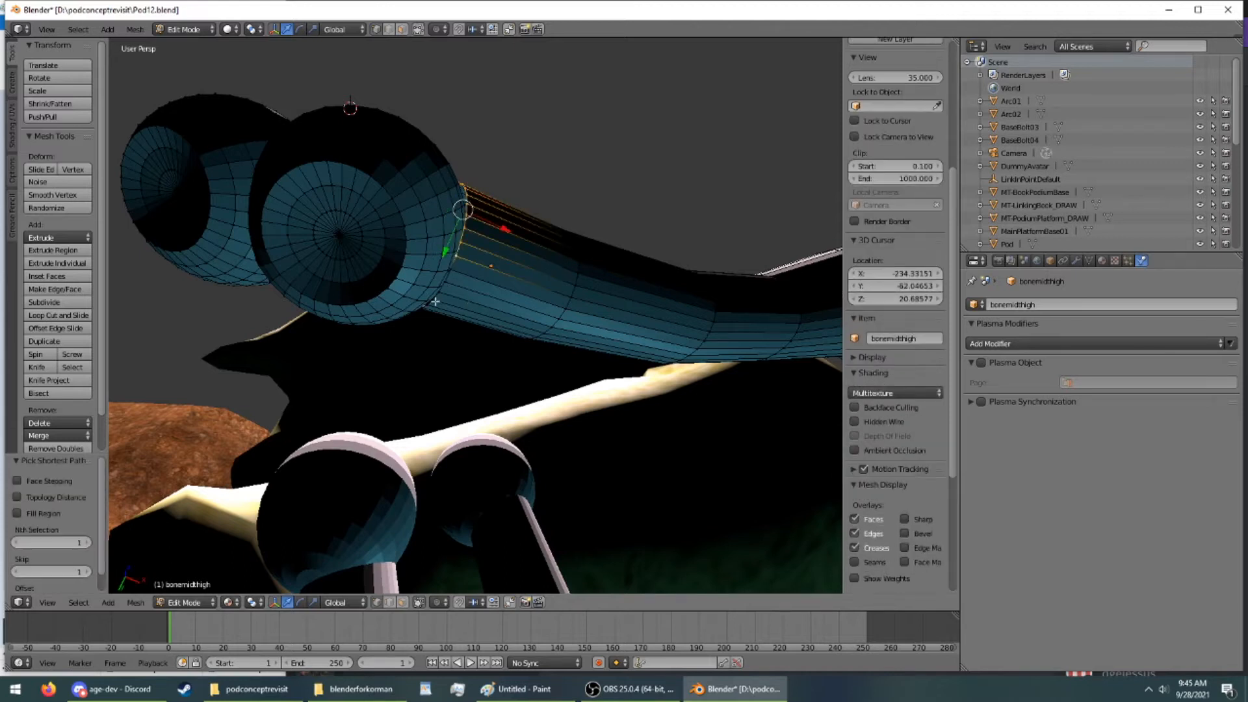
middle_drag(434, 300, 455, 416)
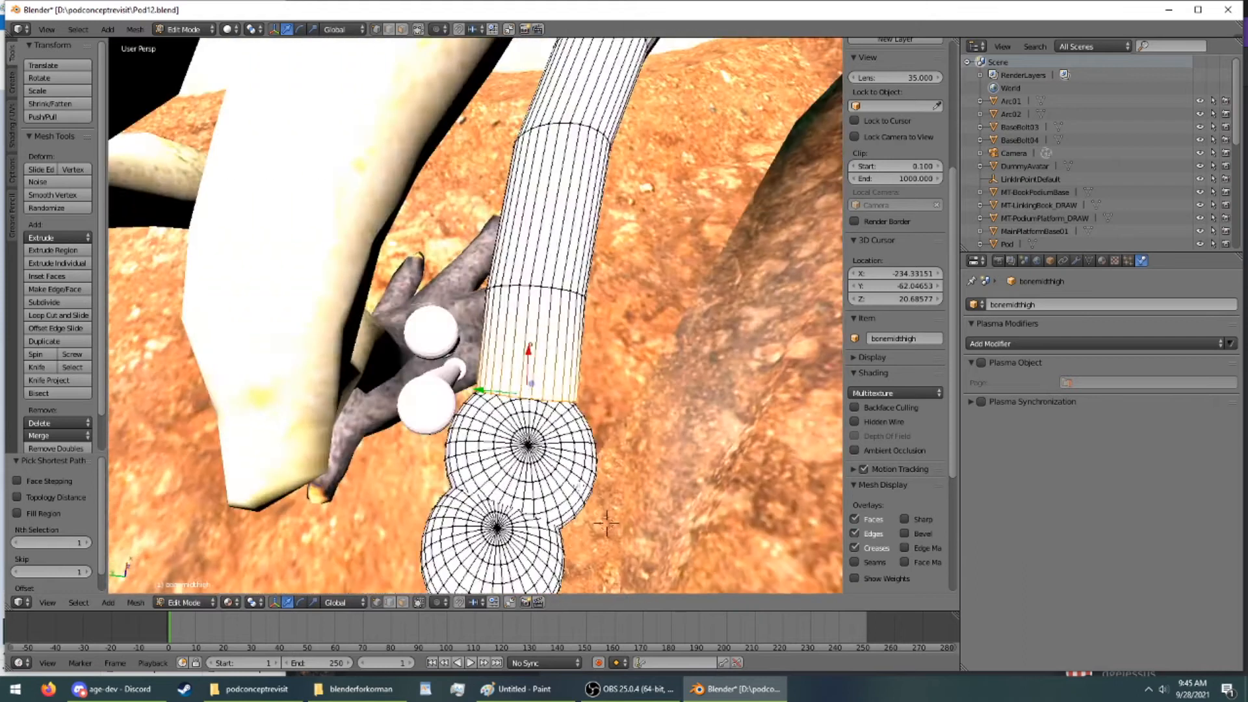
key(s)
click(637, 440)
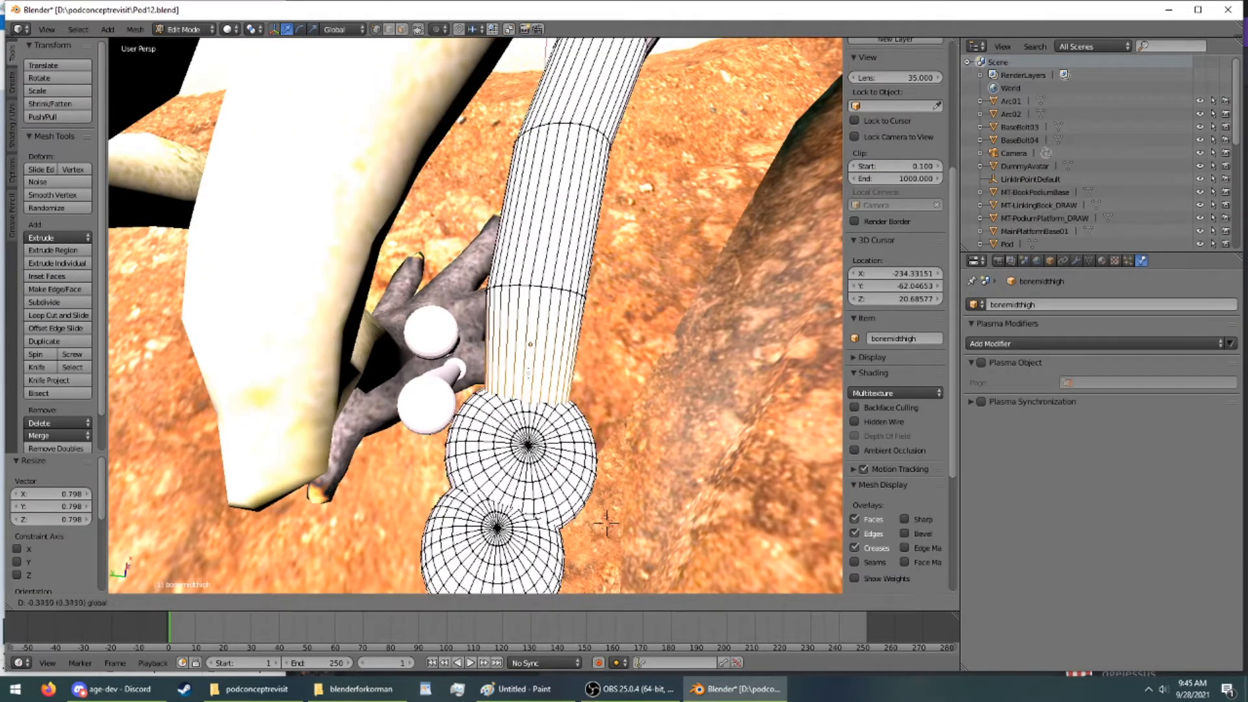
key(s)
click(630, 406)
In Object Mode, shift the bonelowerthigh object along Y and shade it smooth
mouse_move(629, 405)
middle_down()
mouse_move(427, 303)
mouse_move(459, 273)
mouse_move(468, 190)
mouse_move(468, 217)
mouse_move(581, 373)
mouse_move(323, 119)
middle_up()
click(201, 30)
click(201, 45)
middle_drag(364, 195, 345, 220)
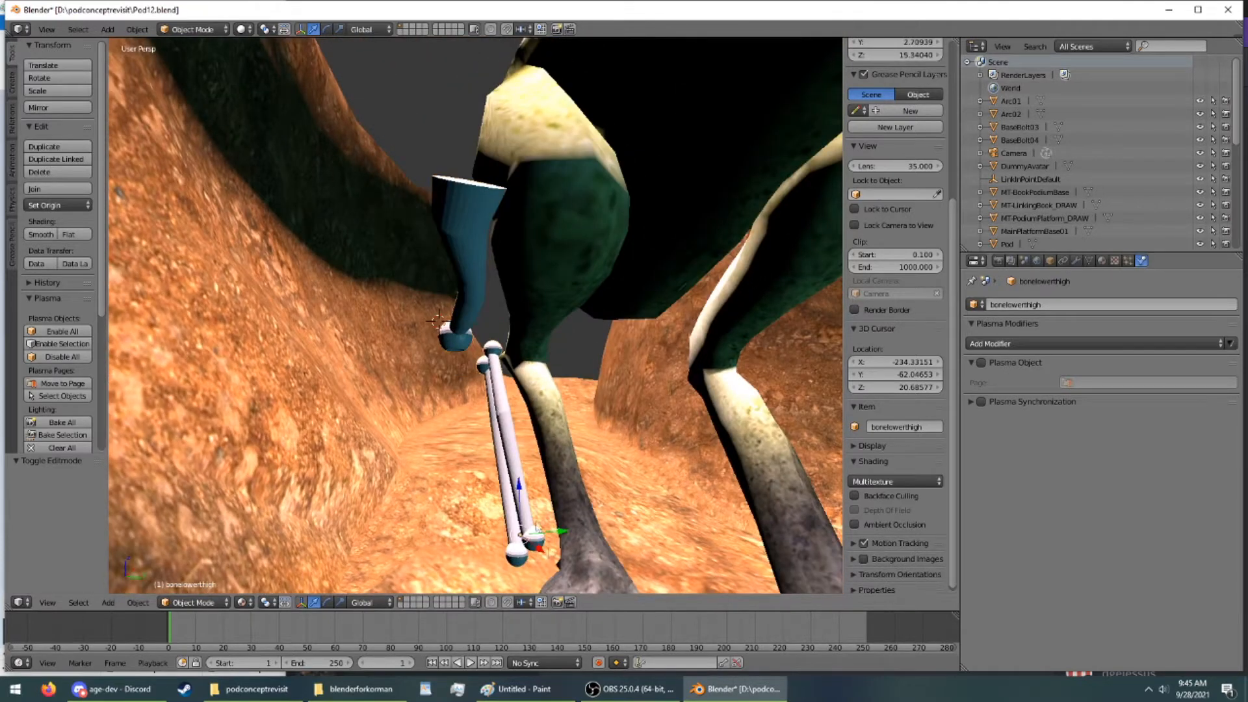
drag(551, 534, 510, 534)
middle_drag(508, 535, 219, 60)
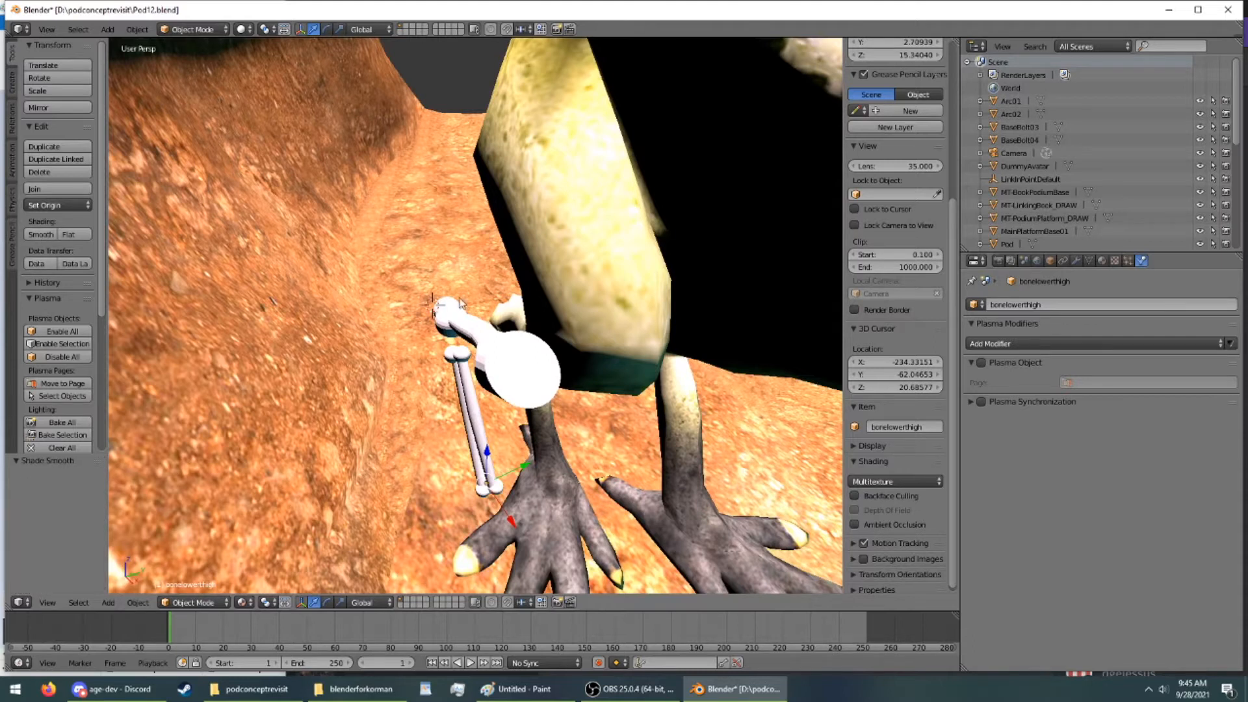
Examine how the thigh and lower leg bones line up with the creature's leg from several angles
middle_drag(276, 307, 256, 225)
middle_drag(423, 353, 535, 212)
scroll(501, 439, up, 2)
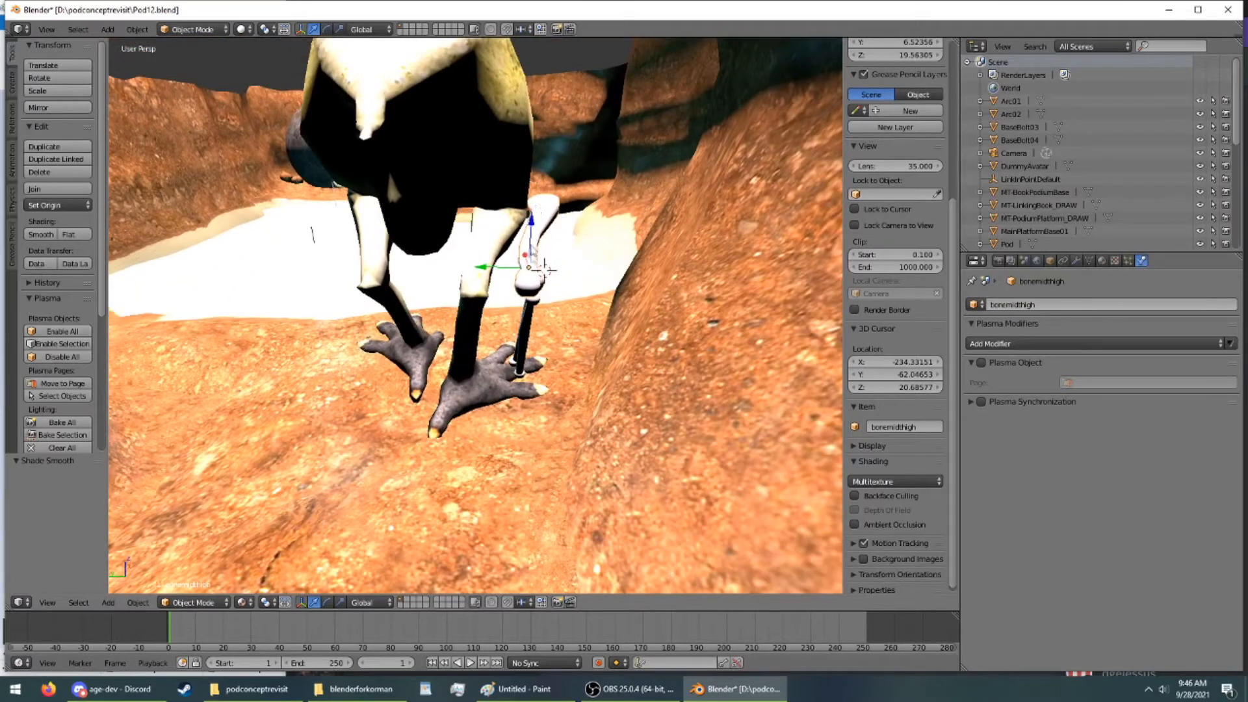
middle_drag(505, 360, 164, 367)
scroll(134, 350, down, 6)
scroll(135, 388, up, 8)
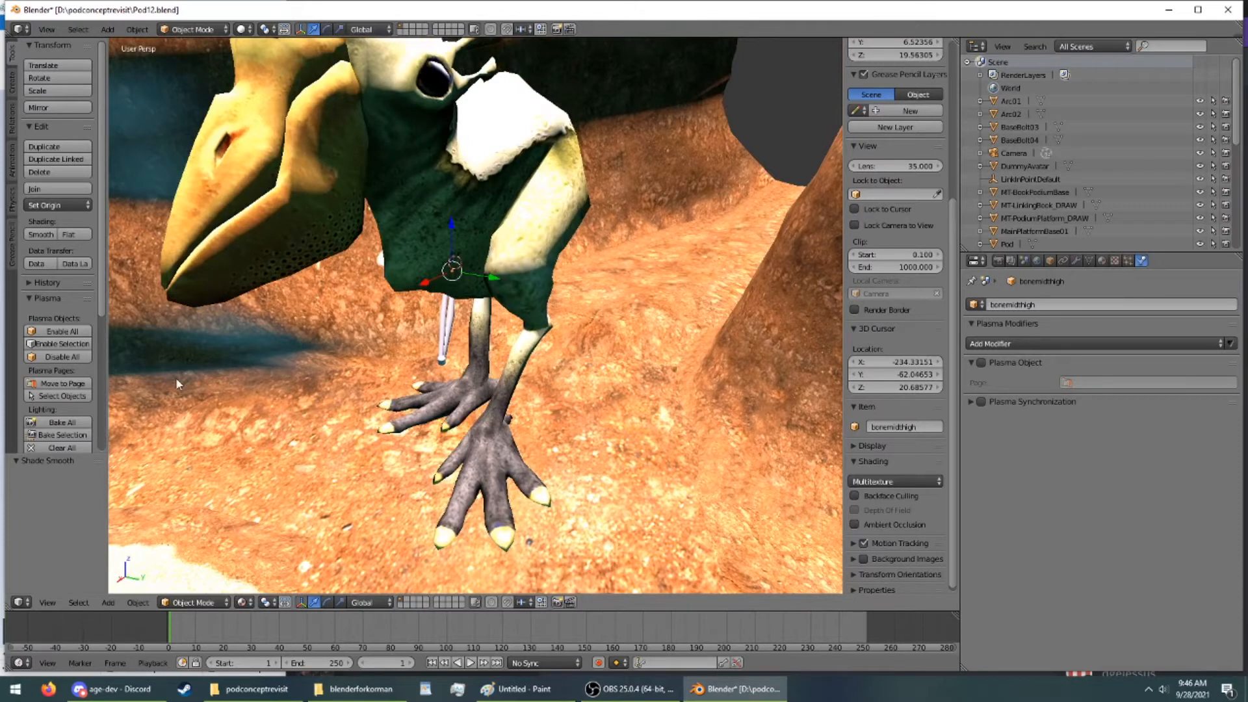
middle_drag(177, 383, 145, 359)
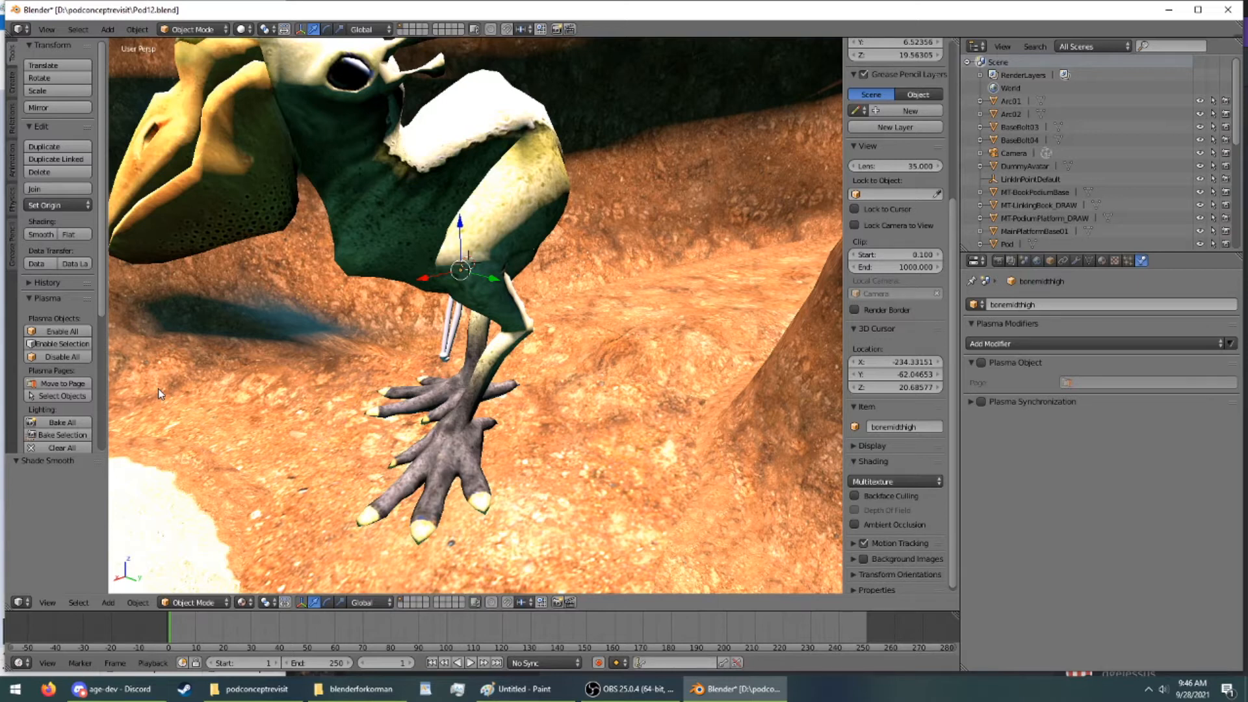
middle_drag(415, 292, 616, 313)
scroll(525, 311, up, 5)
middle_drag(621, 262, 438, 248)
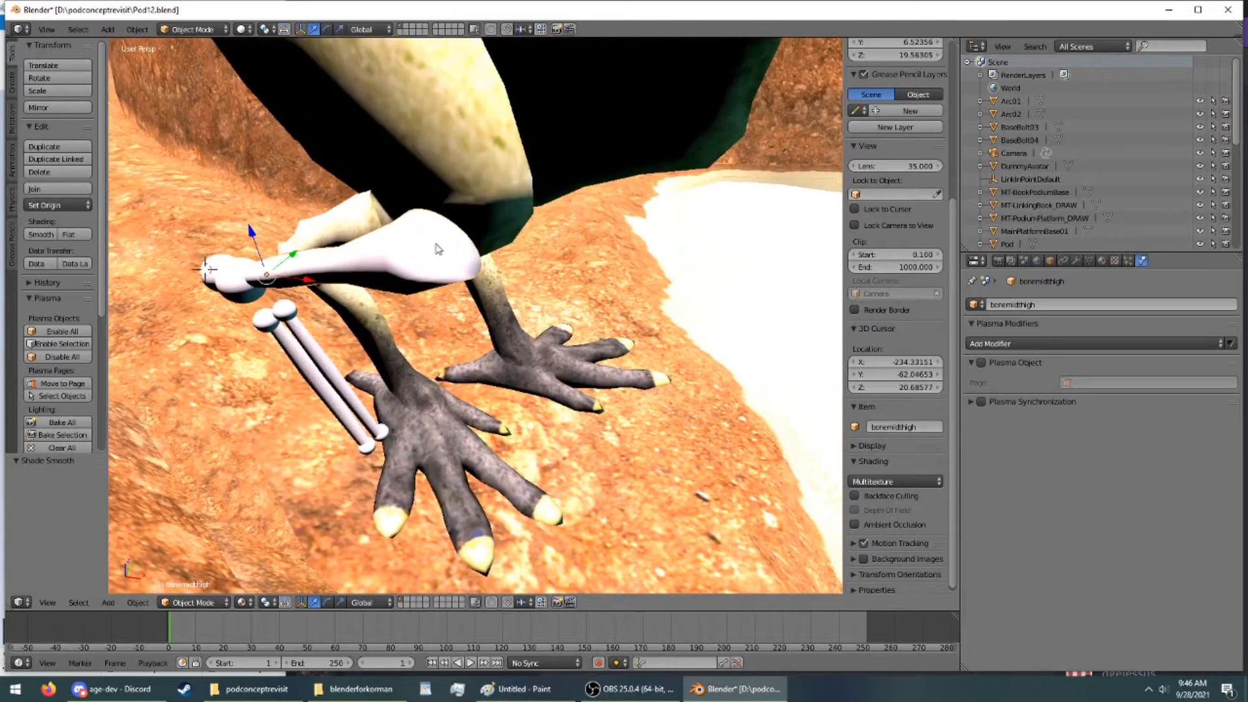
Add a UV sphere at the thick upper end of the thigh bone and scale it to about 2.643
click(11, 83)
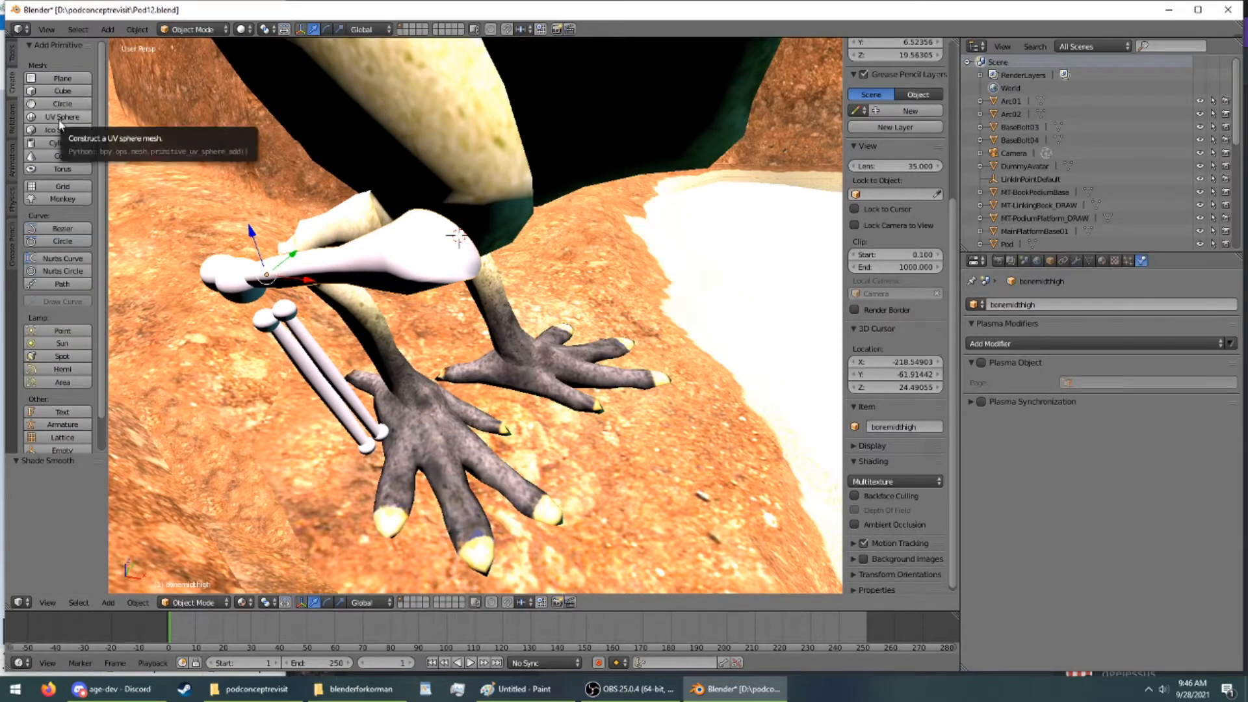
click(61, 117)
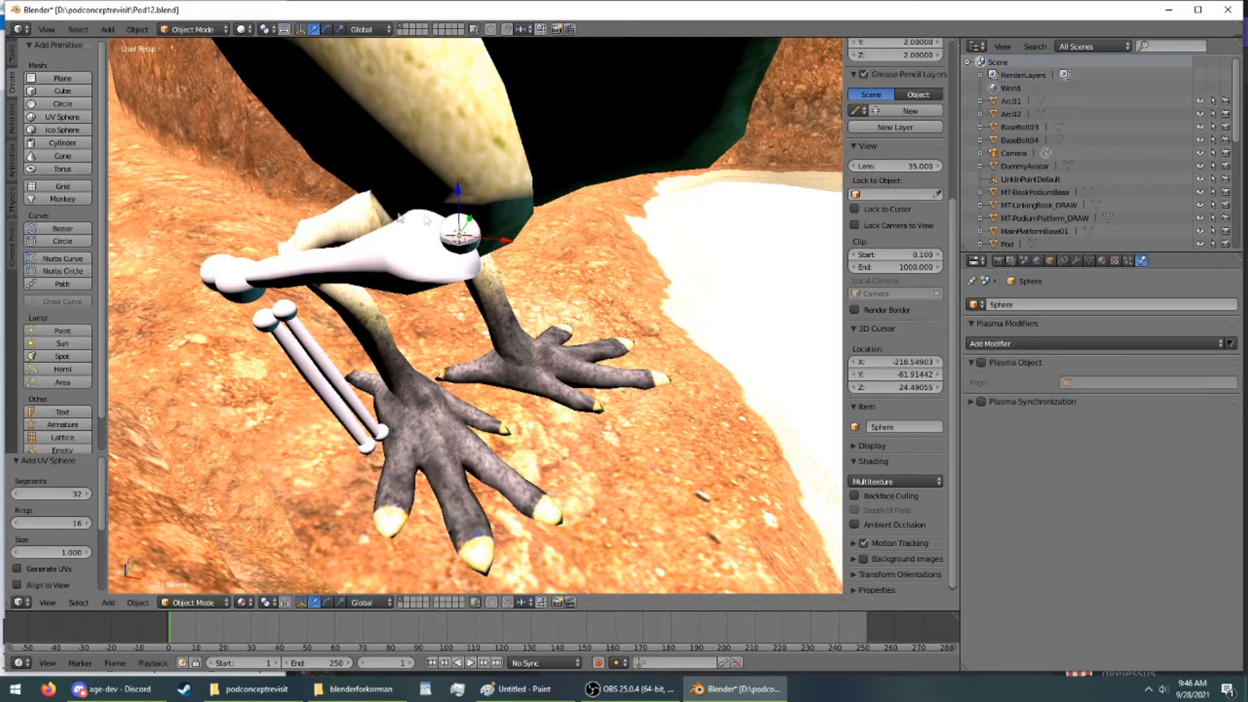
middle_drag(515, 225, 505, 253)
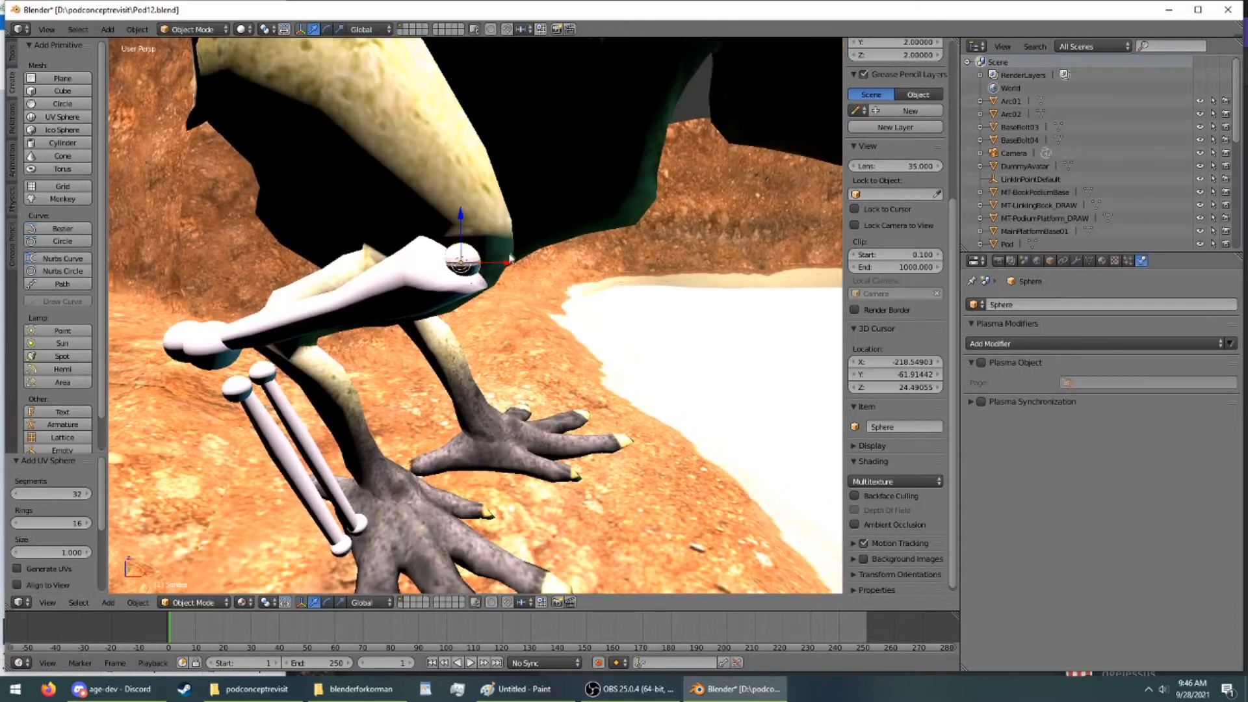
scroll(519, 214, up, 2)
middle_drag(519, 208, 520, 230)
key(s)
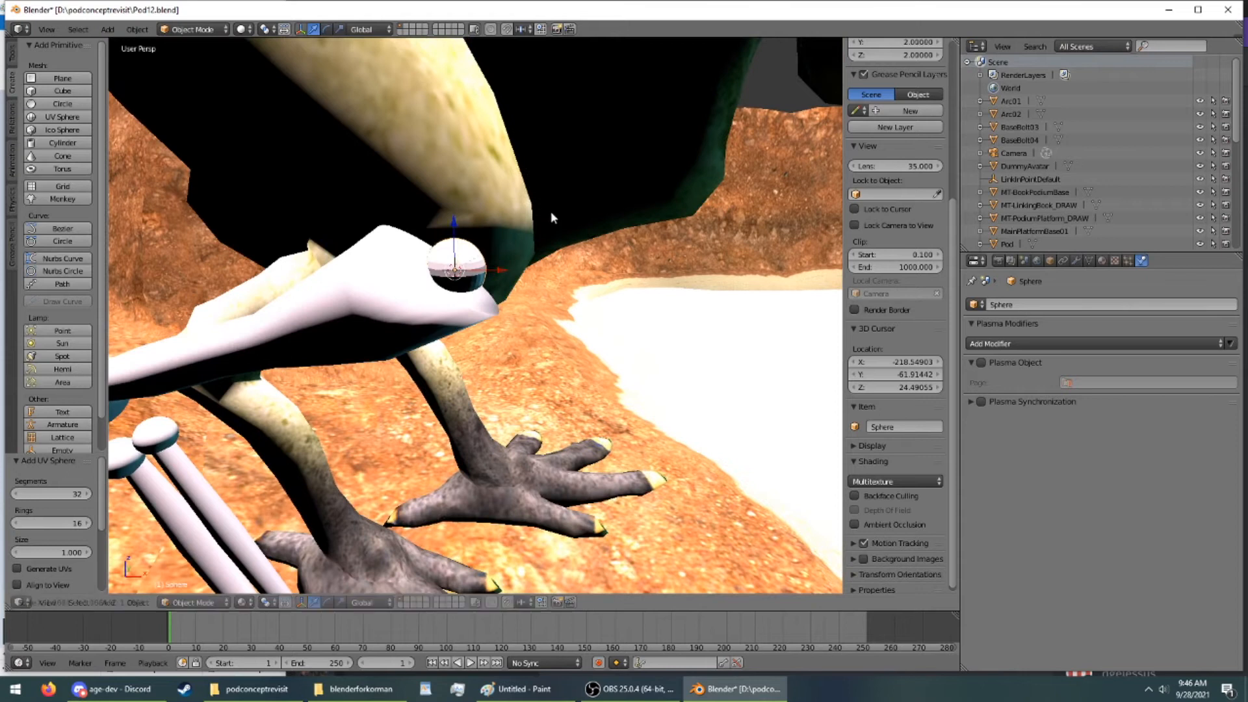
click(742, 204)
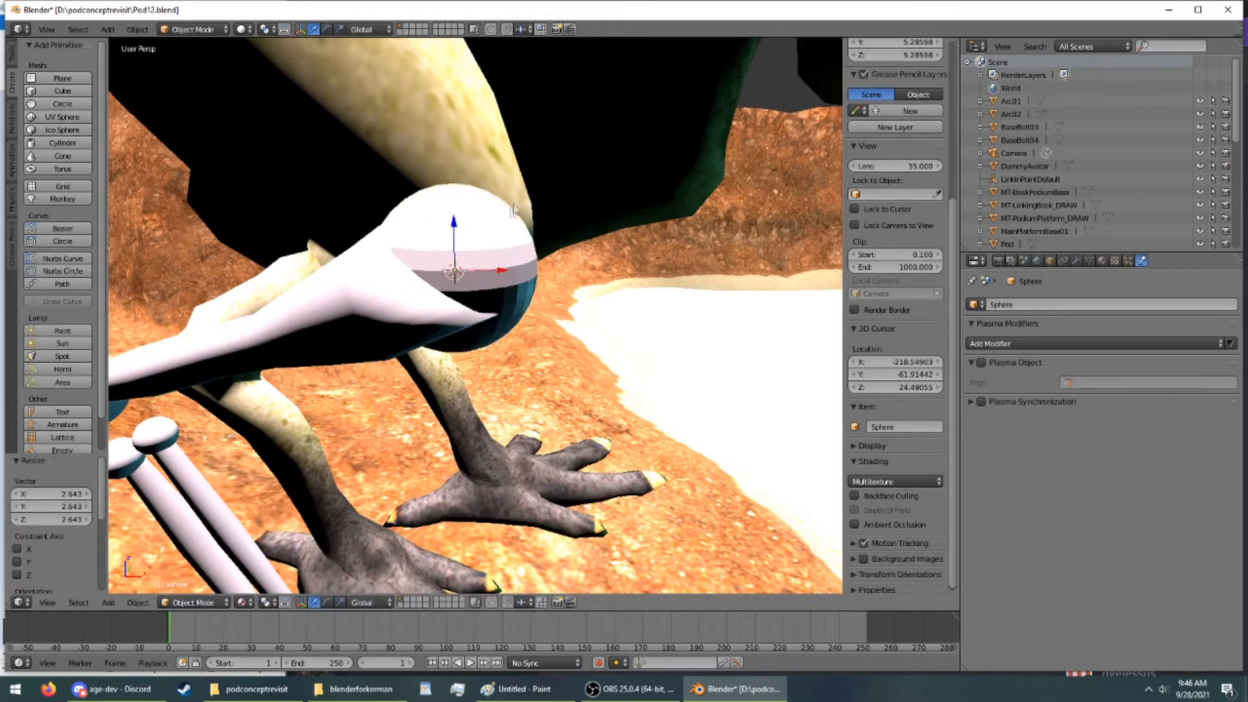
Position the new sphere over the thigh bone's thick end, shifting it about -2.2 along Y and raising it along Z
drag(455, 226, 519, 239)
middle_drag(519, 240, 367, 179)
mouse_move(355, 187)
mouse_down()
mouse_move(297, 149)
mouse_move(337, 171)
mouse_up()
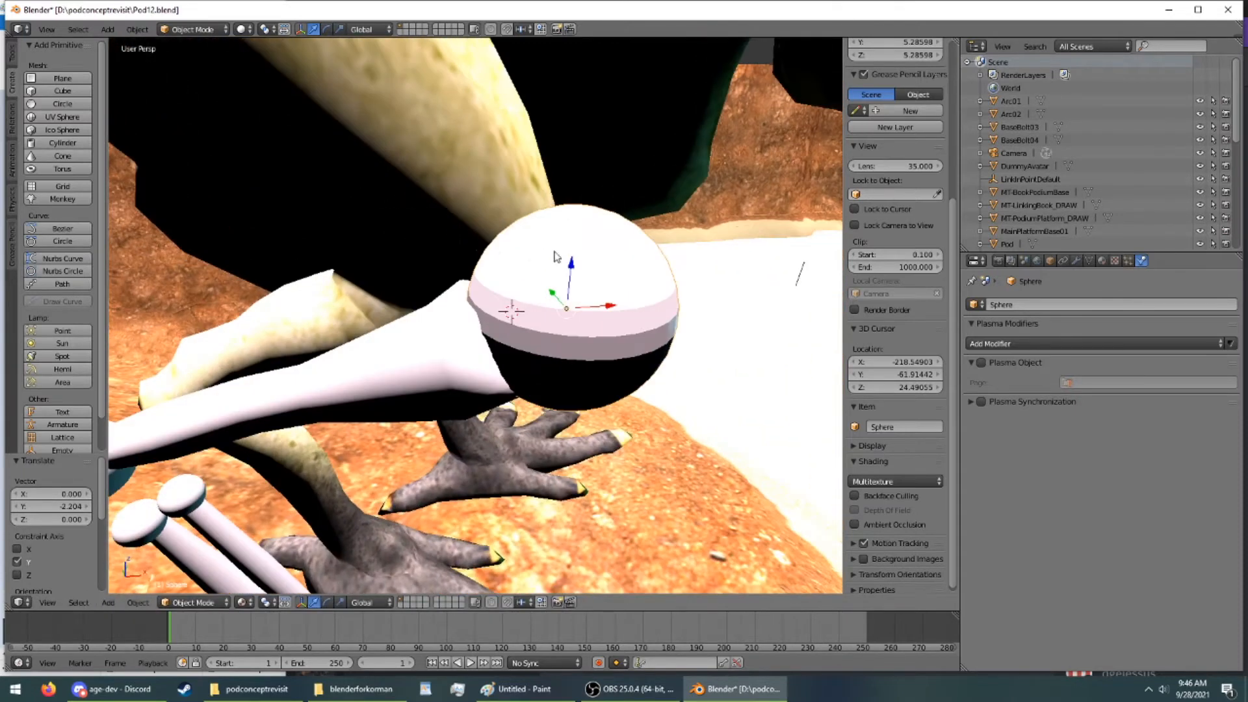
drag(566, 266, 566, 244)
mouse_move(559, 230)
middle_down()
mouse_move(547, 194)
mouse_move(481, 176)
mouse_move(479, 153)
mouse_move(552, 214)
middle_up()
drag(525, 185, 525, 178)
Scale the sphere down to about 4.45 across and shift it about 0.49 along Y to center it on the bone
key(s)
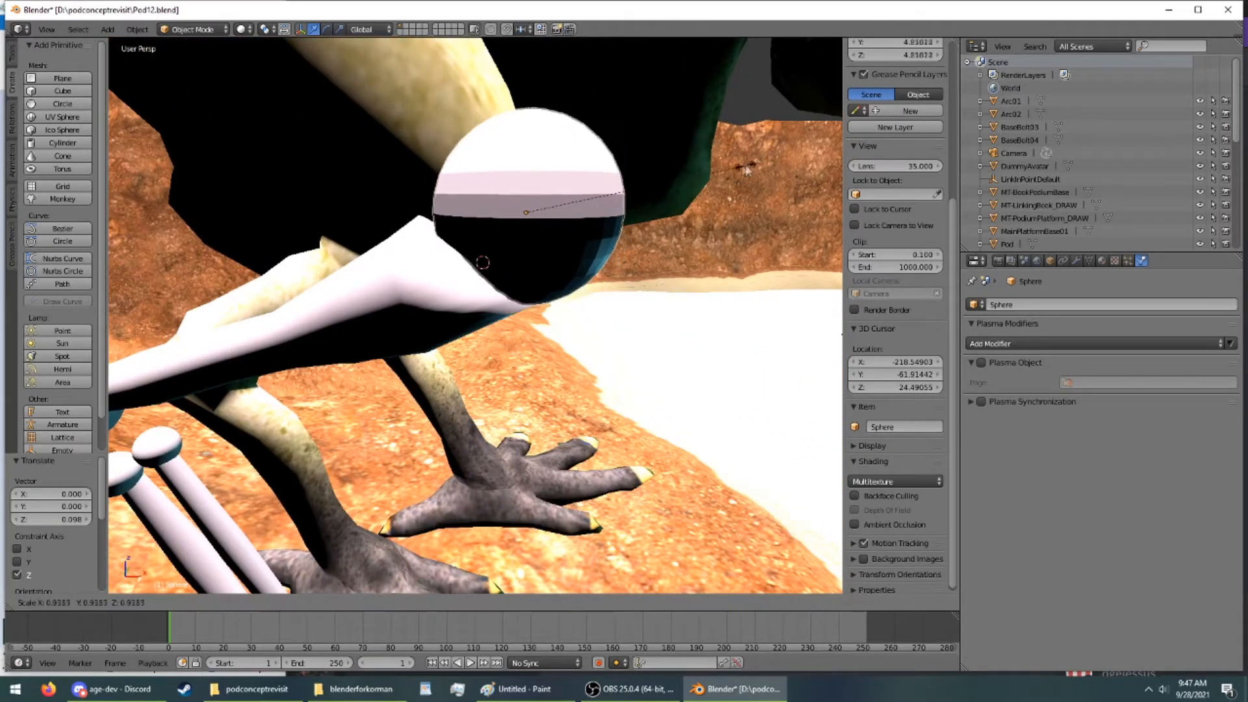
click(730, 166)
drag(572, 214, 561, 200)
middle_drag(538, 198, 429, 200)
drag(252, 174, 268, 174)
middle_drag(269, 176, 423, 180)
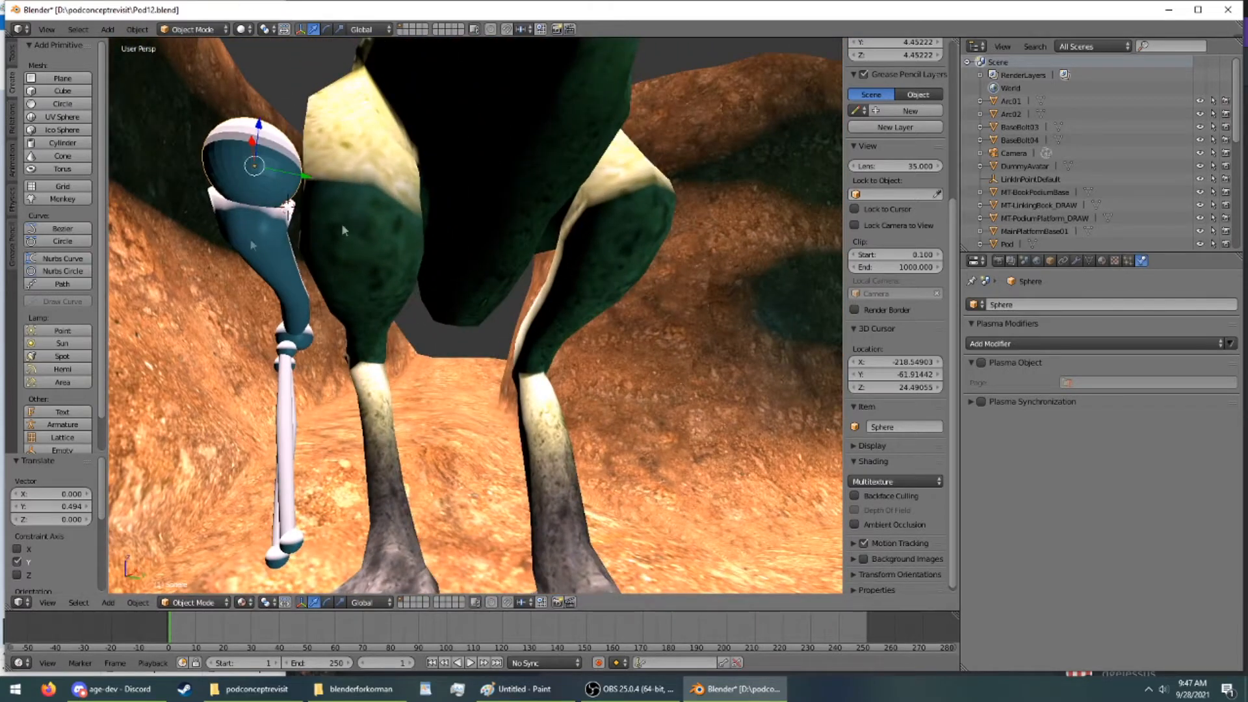
Rotate the sphere about -47.5° around the global Y axis
middle_drag(269, 257, 397, 318)
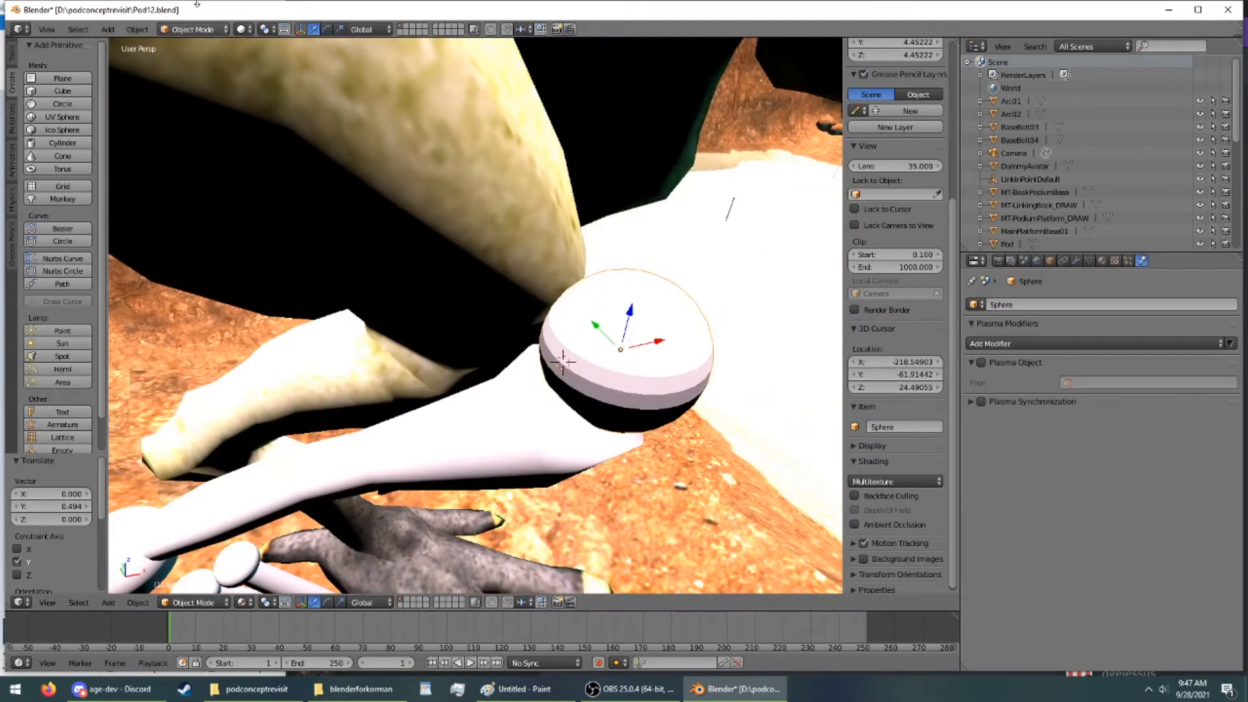
mouse_move(576, 248)
middle_down()
mouse_move(540, 240)
mouse_move(564, 262)
middle_up()
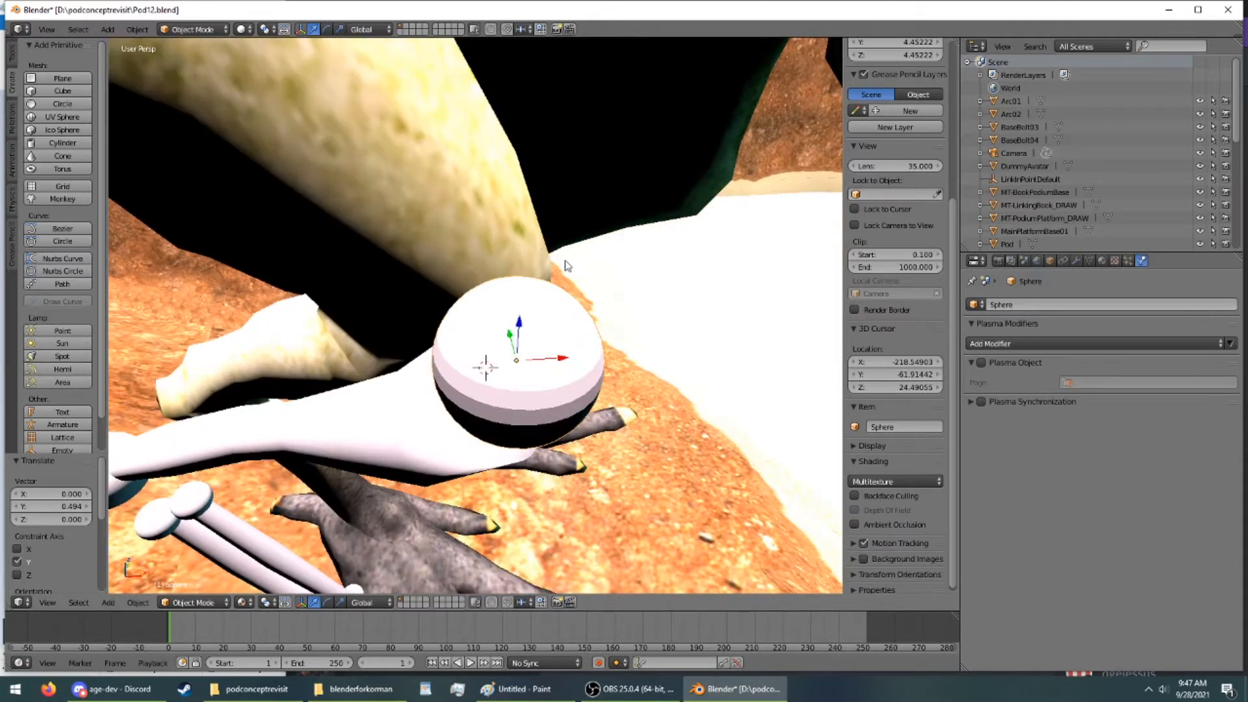
key(r)
key(y)
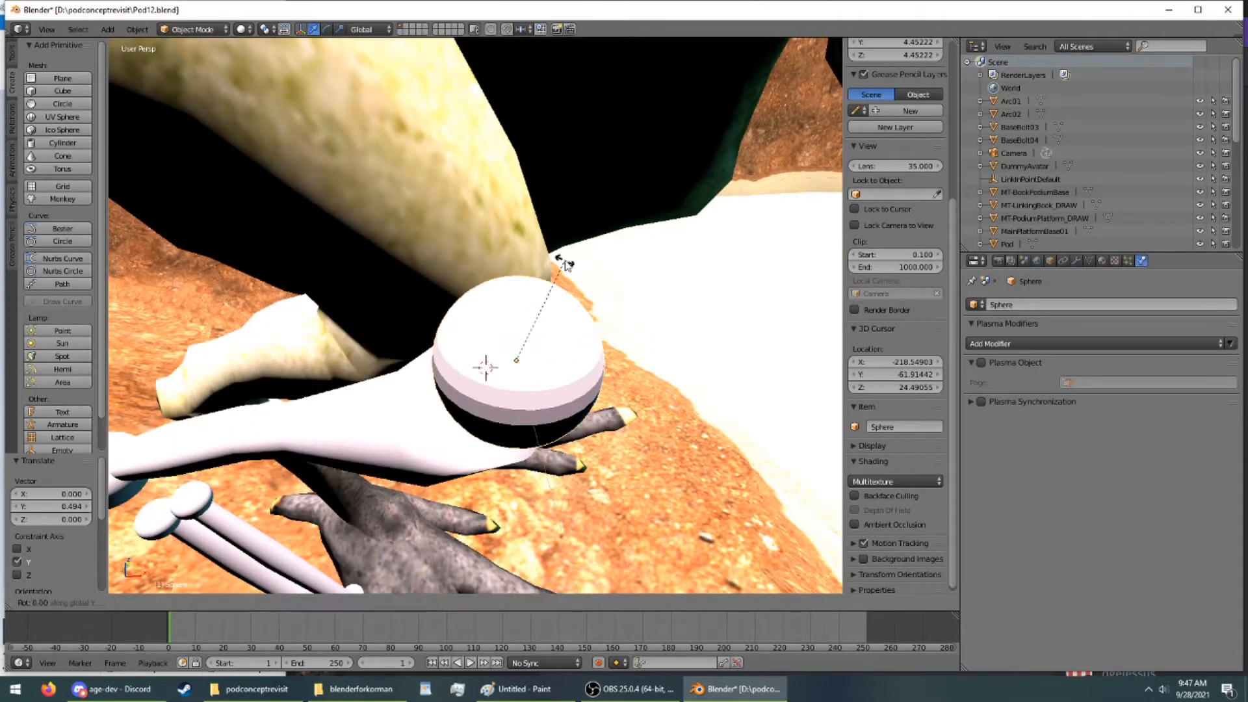
click(487, 250)
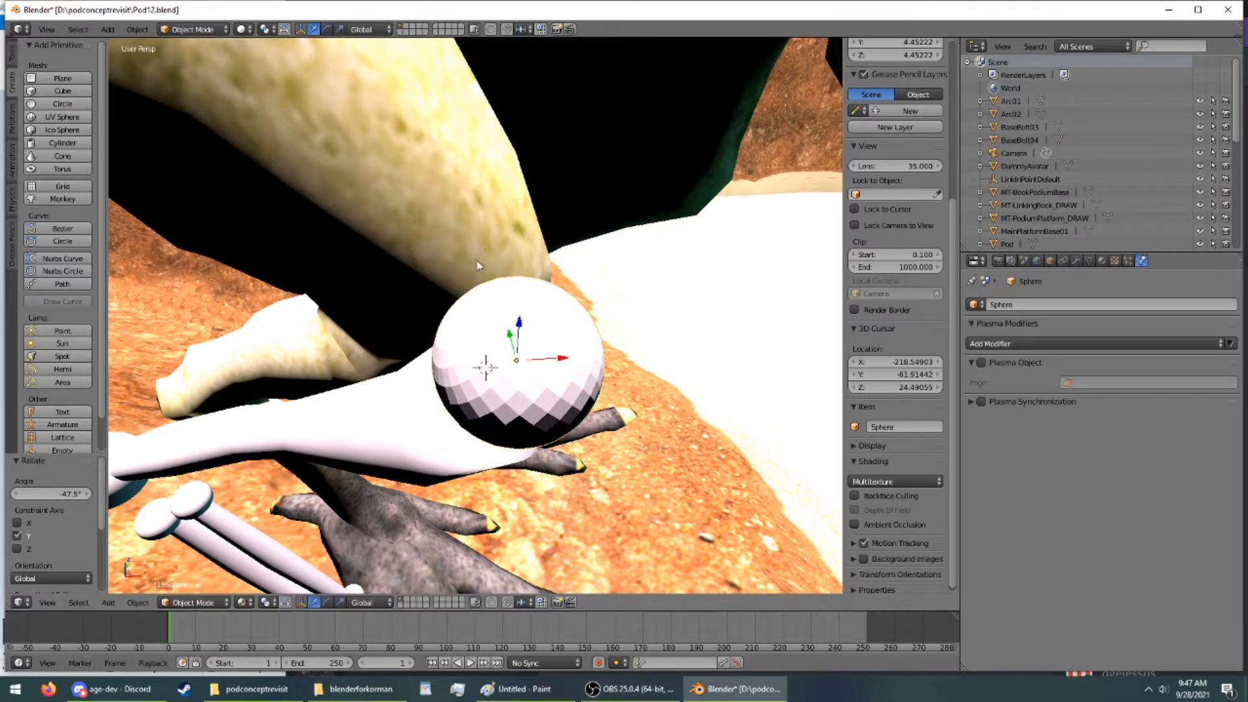
Enter Edit Mode on the sphere, clear the full selection and switch to face selection
click(208, 30)
click(207, 59)
middle_drag(207, 59, 362, 133)
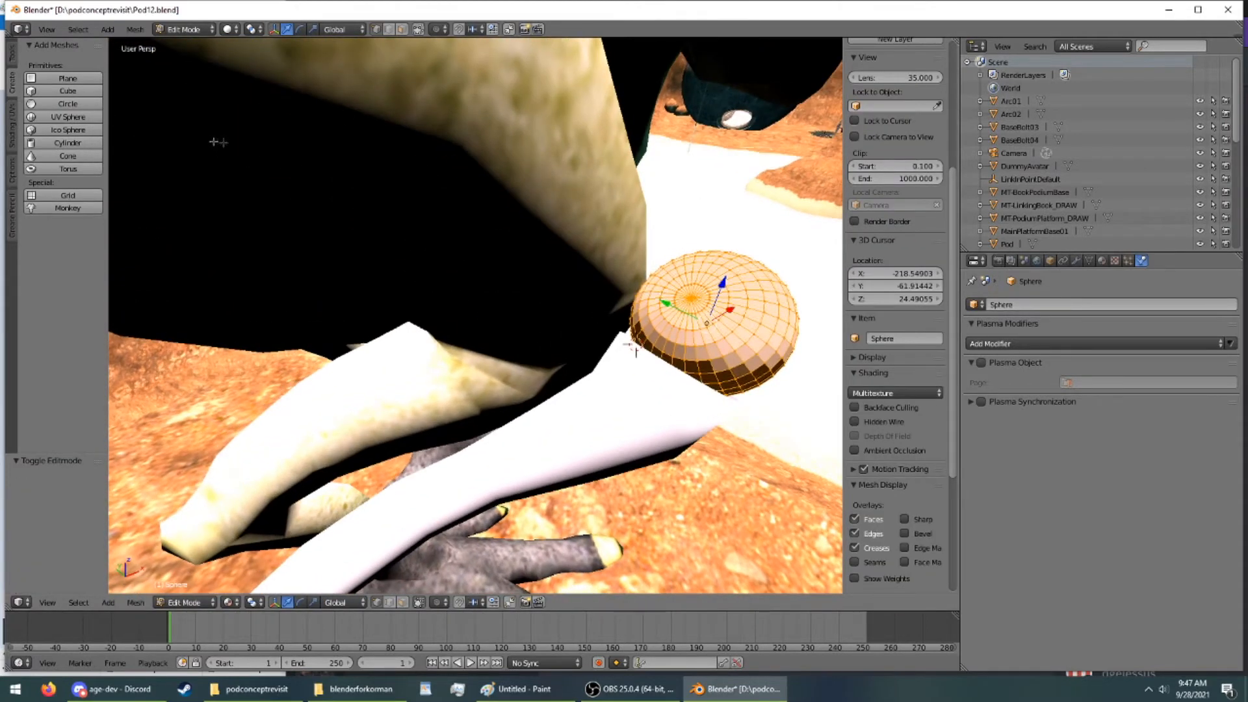
middle_drag(604, 287, 494, 300)
middle_drag(462, 348, 502, 294)
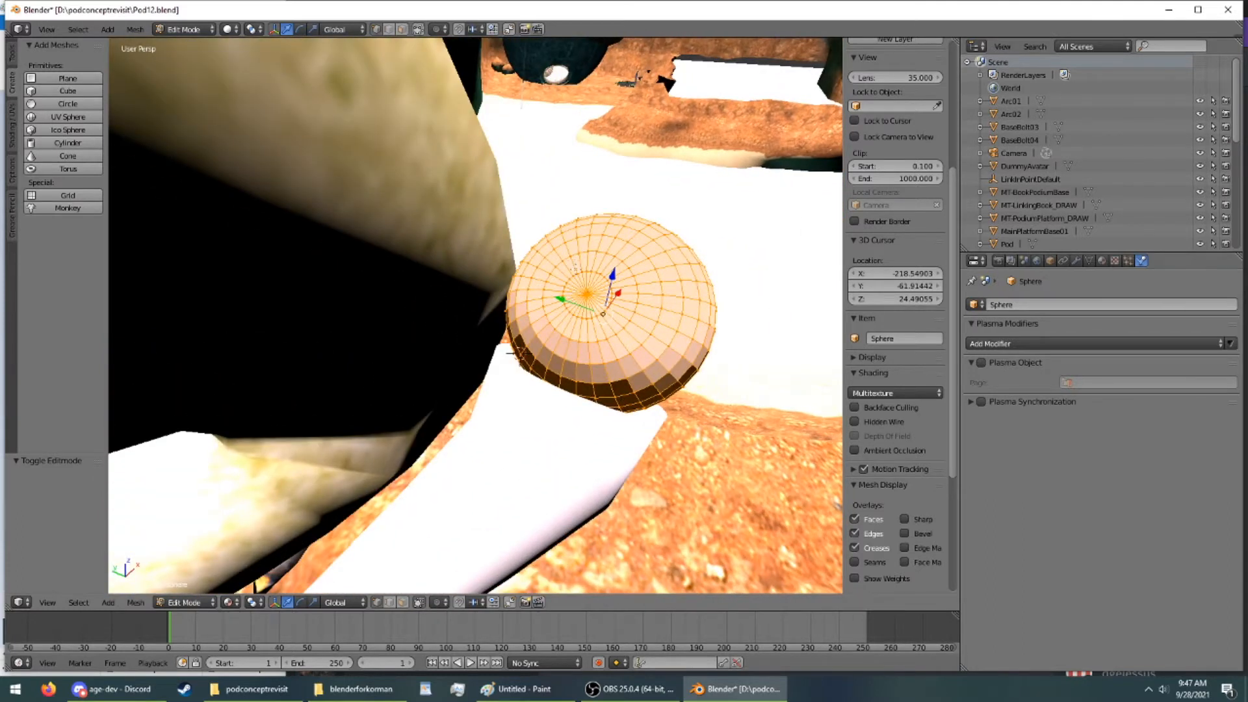
right_click(575, 260)
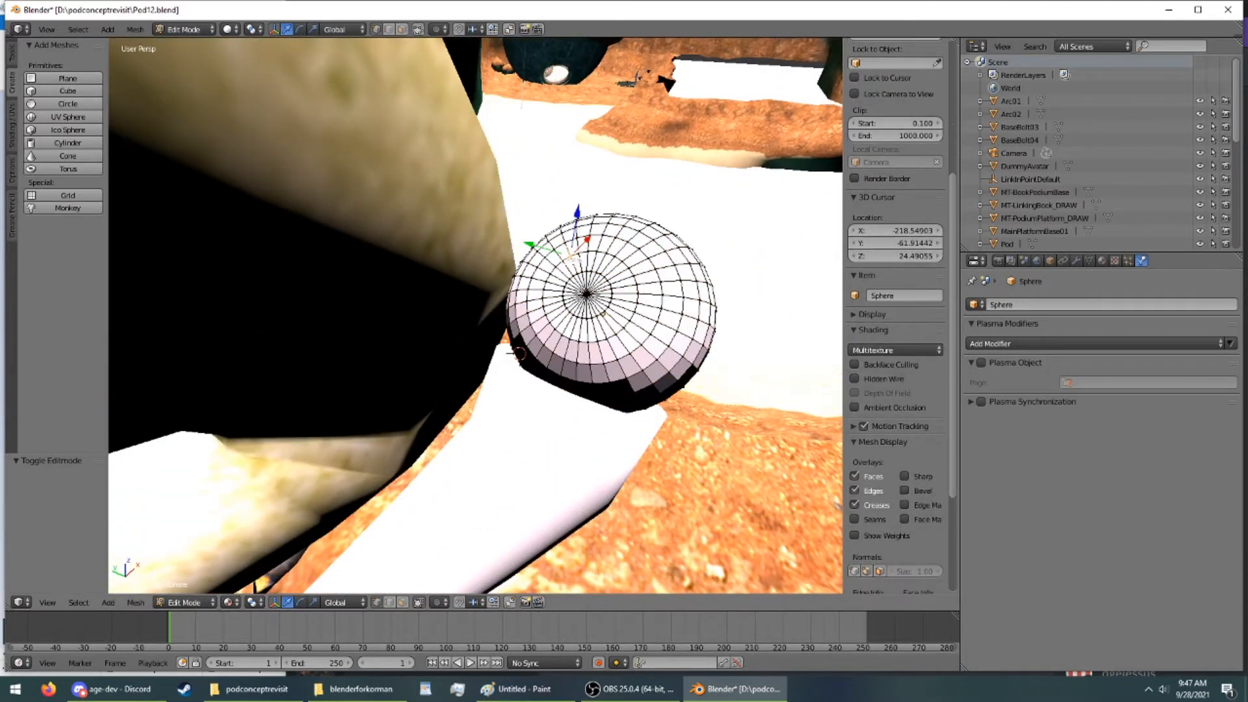
click(402, 29)
right_click(591, 257)
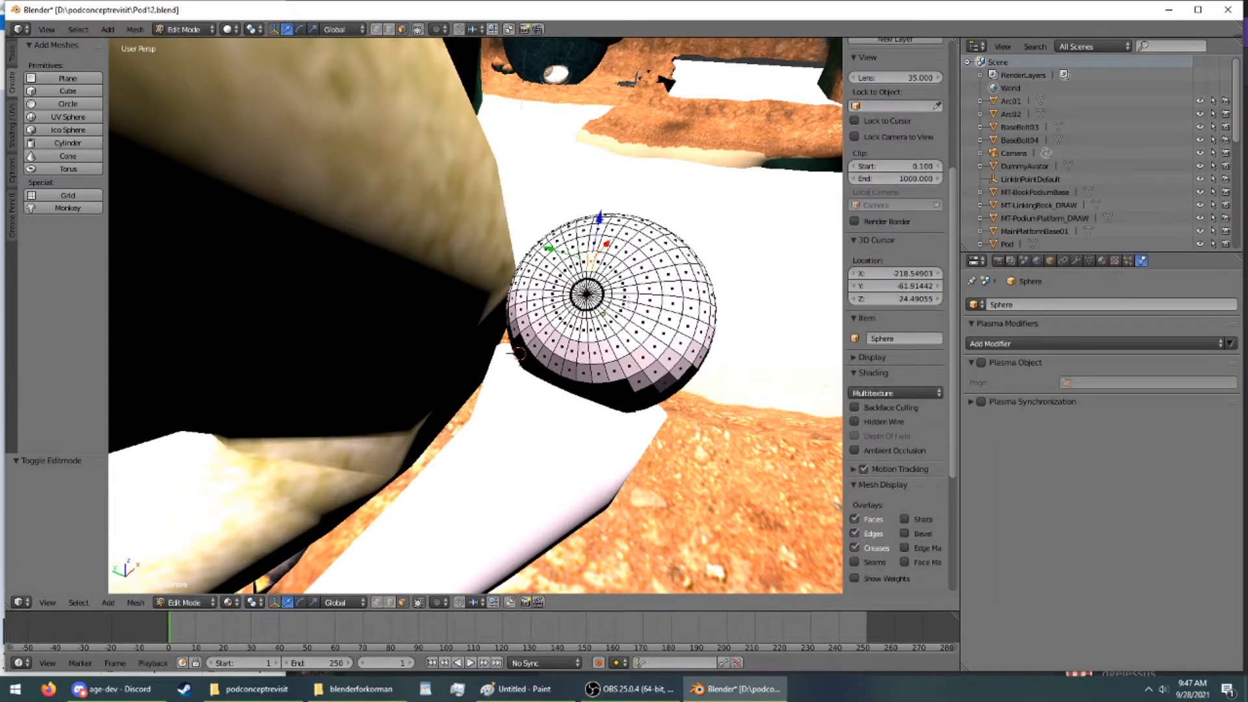
ctrl+right_click(628, 310)
ctrl+right_click(552, 316)
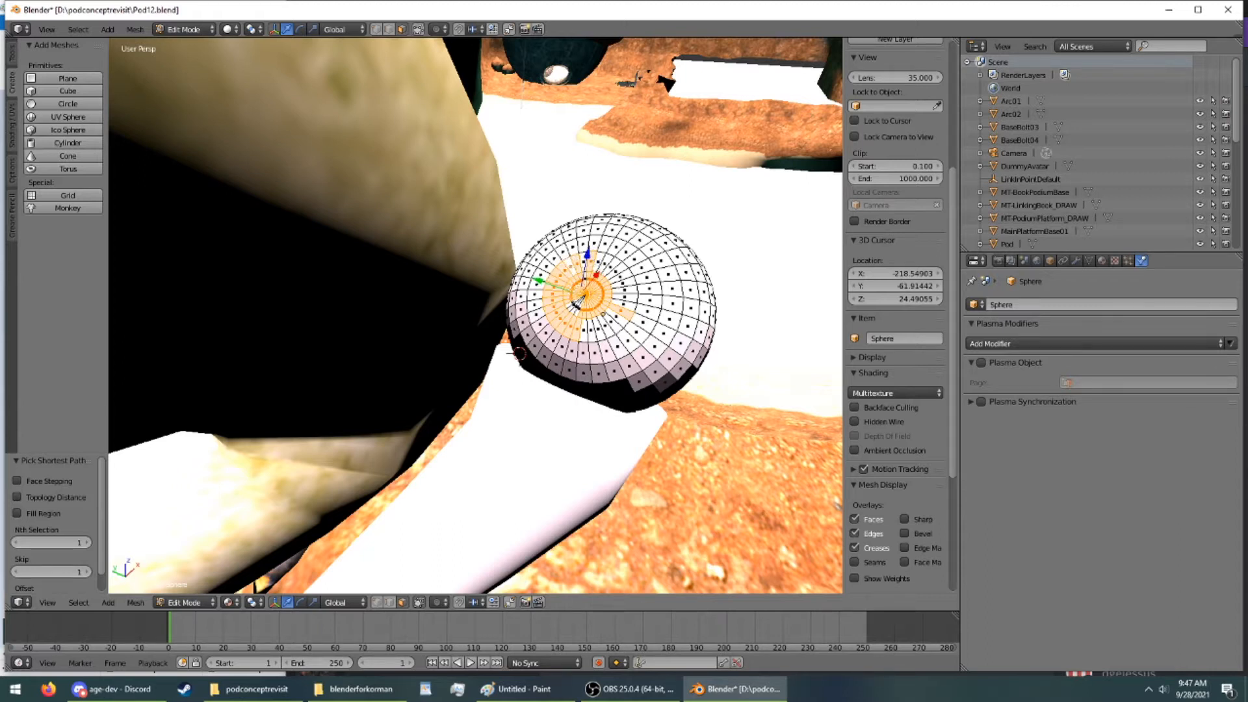
middle_drag(622, 276, 562, 251)
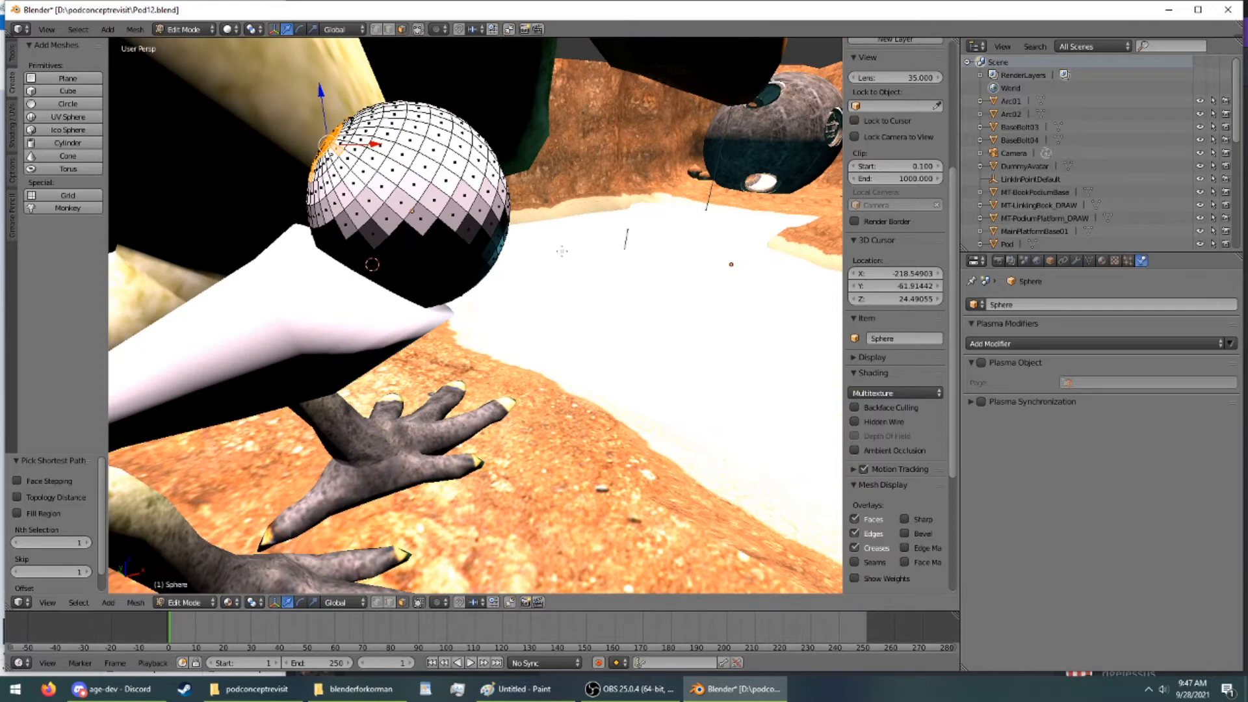
Isolate the sphere in local view and select the circular cap of faces around its tilted pole using shortest-path picks
right_click(388, 145)
middle_drag(385, 147, 407, 221)
middle_drag(431, 130, 358, 110)
key(KP_Divide)
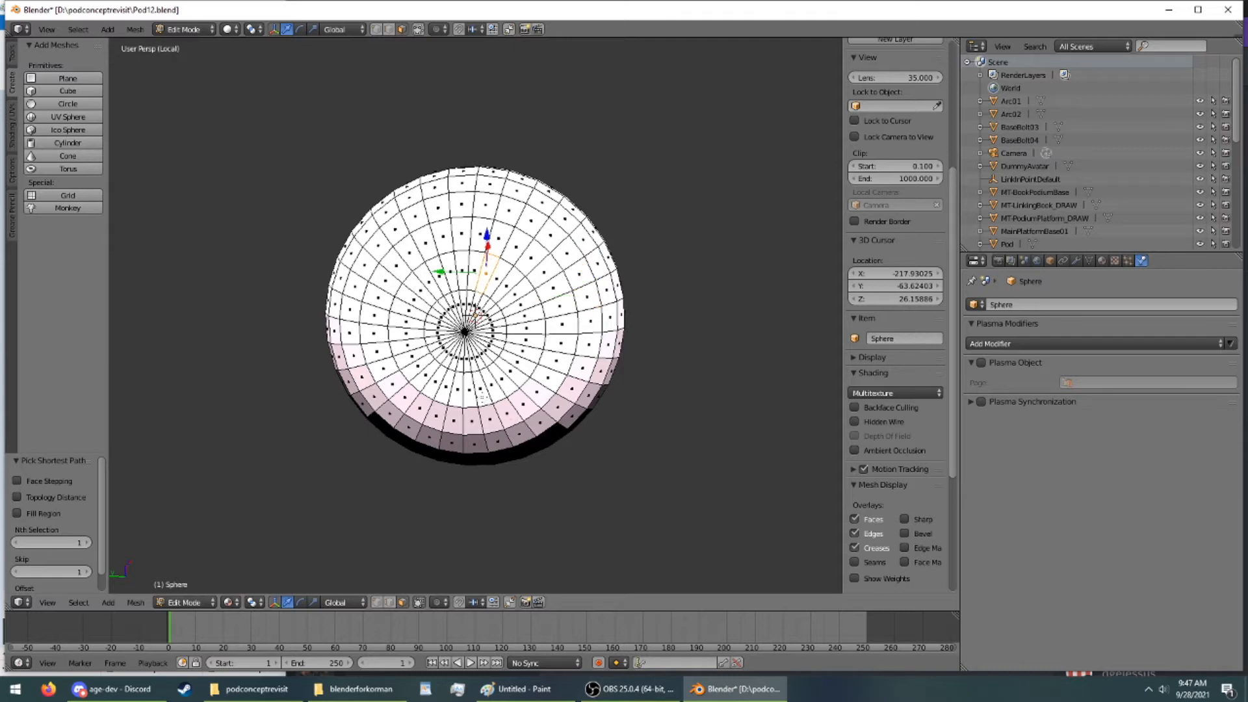
ctrl+right_click(482, 397)
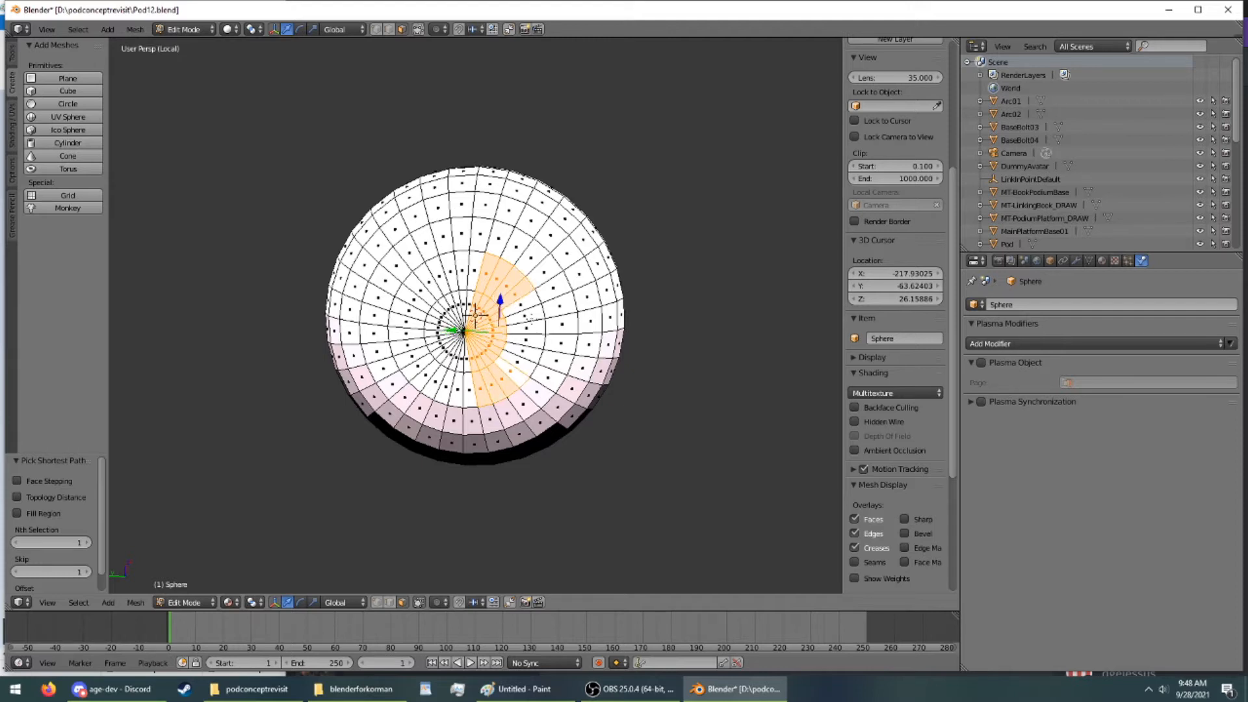
ctrl+right_click(522, 311)
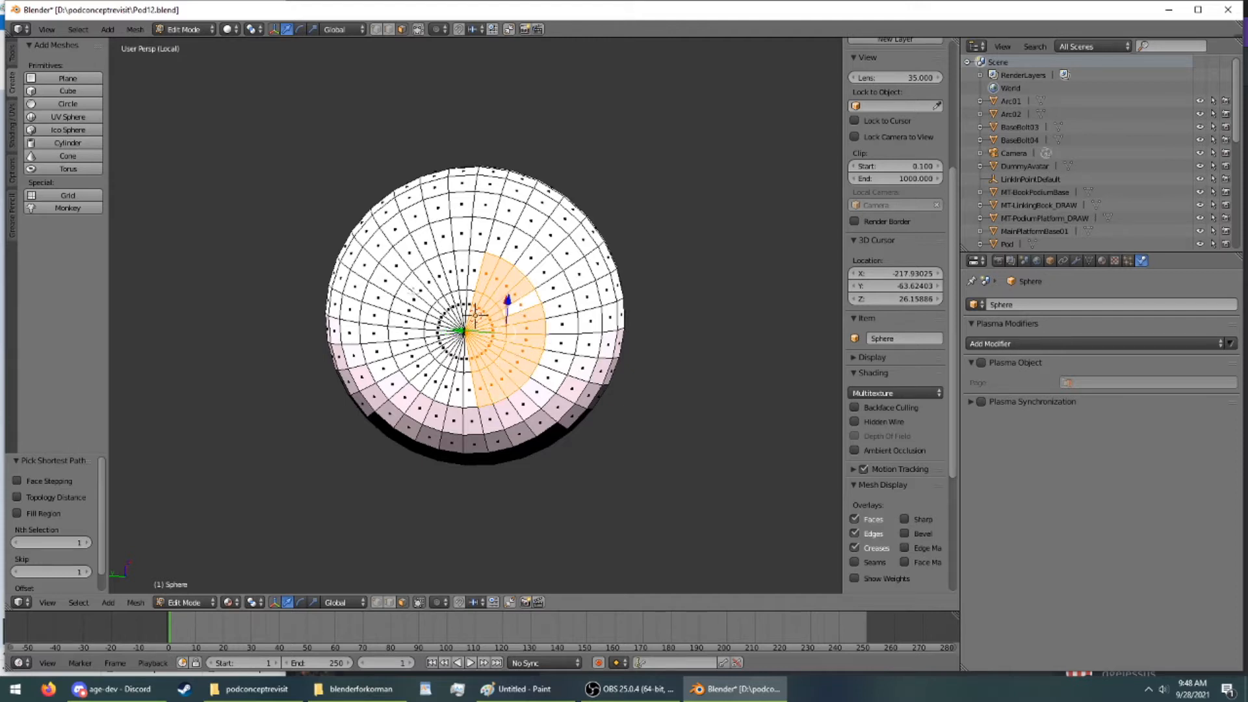
ctrl+right_click(413, 292)
ctrl+right_click(476, 274)
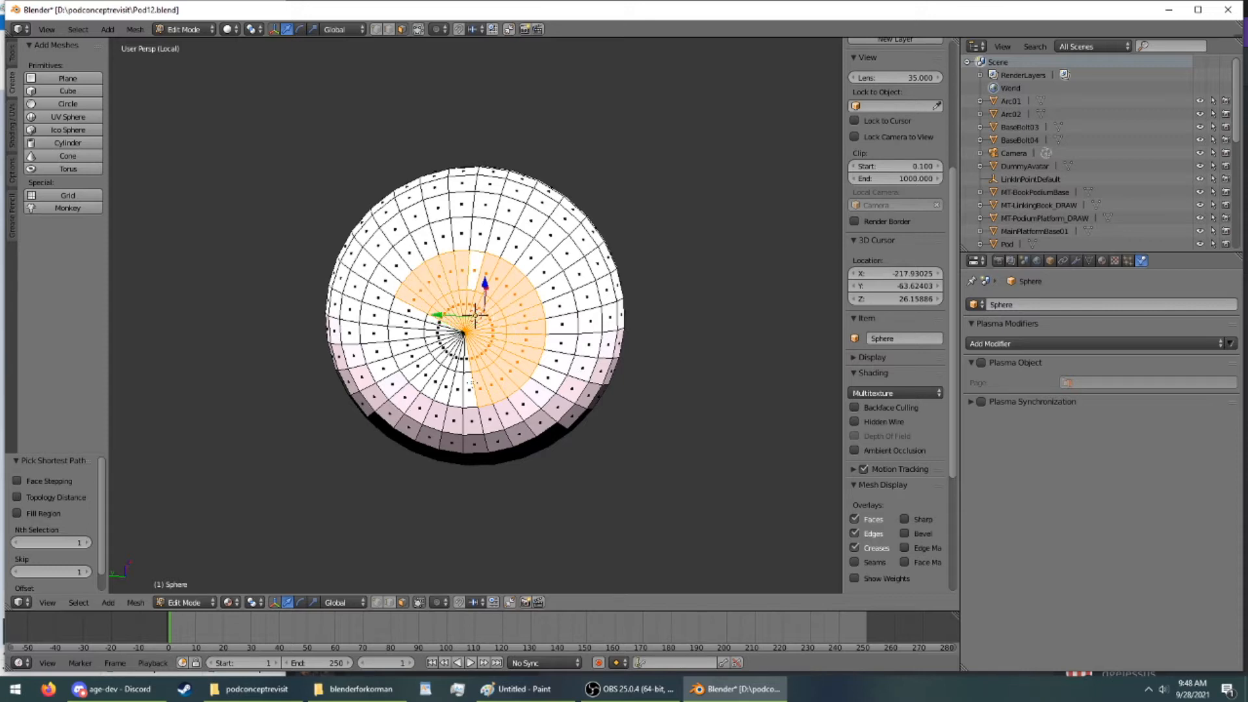
ctrl+right_click(412, 363)
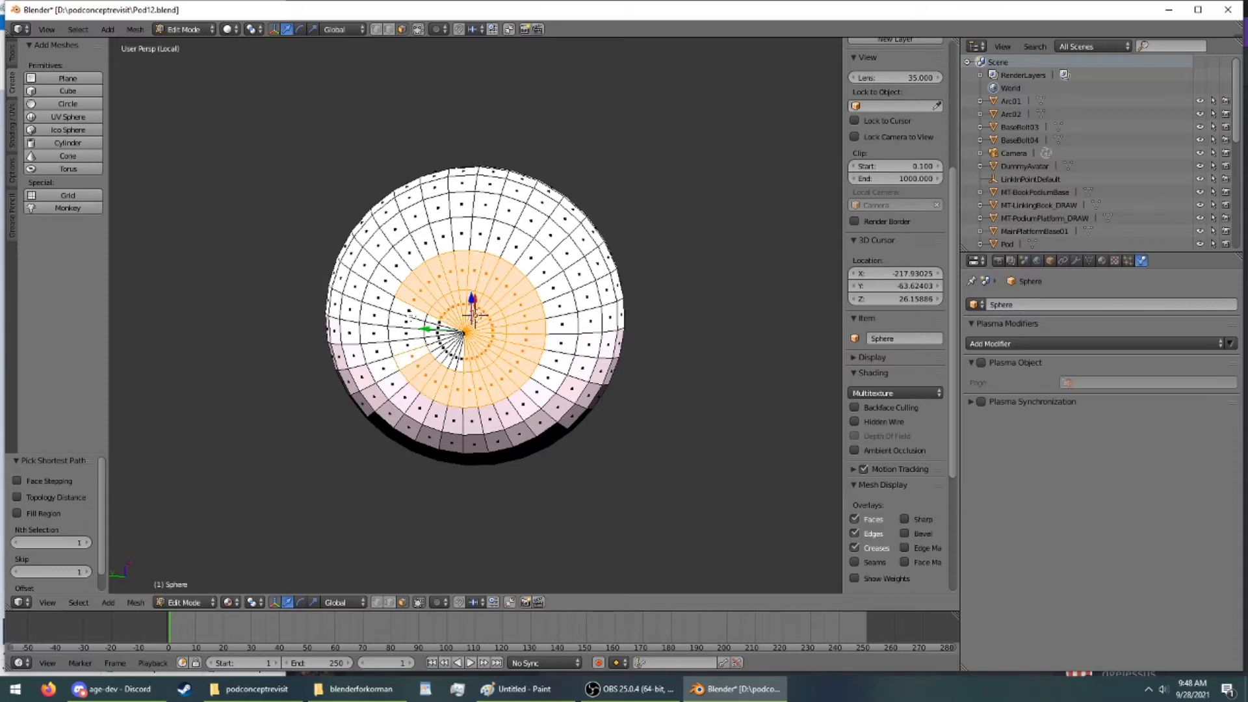
ctrl+right_click(410, 317)
ctrl+right_click(457, 362)
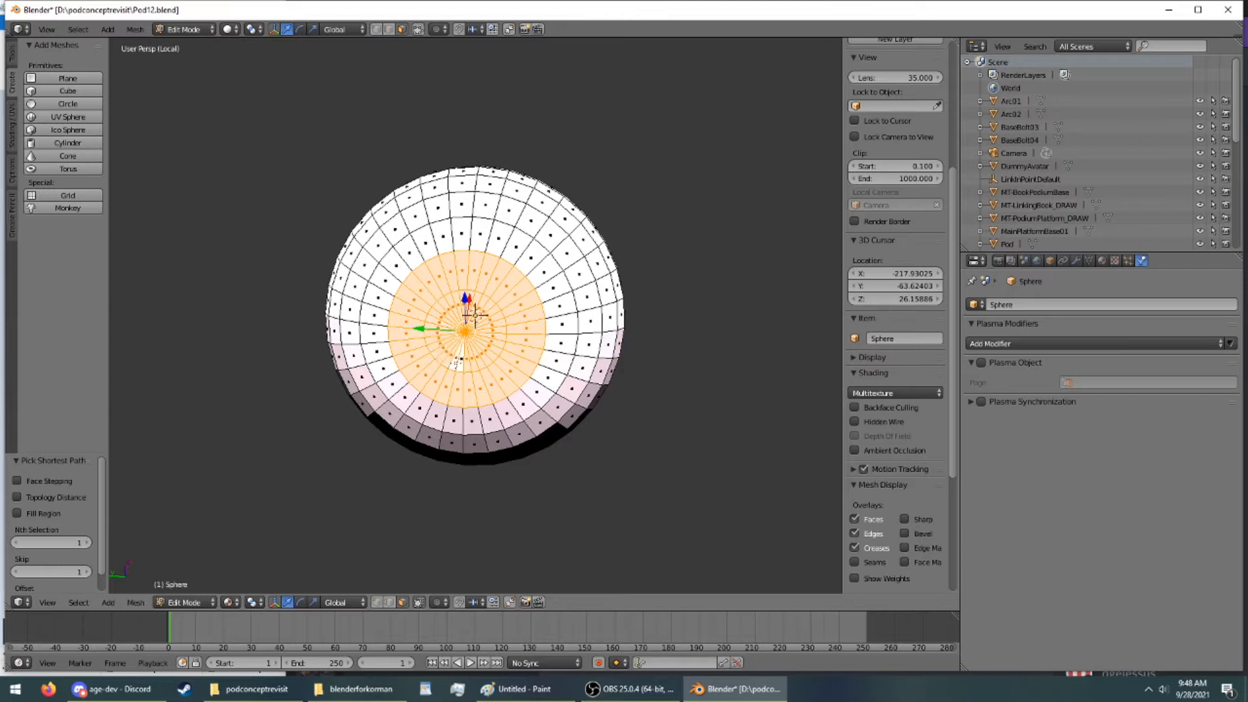
Leave local view and extrude the selected cap about 2.148 outward along its normal to form a neck
middle_drag(458, 362, 365, 313)
key(KP_Divide)
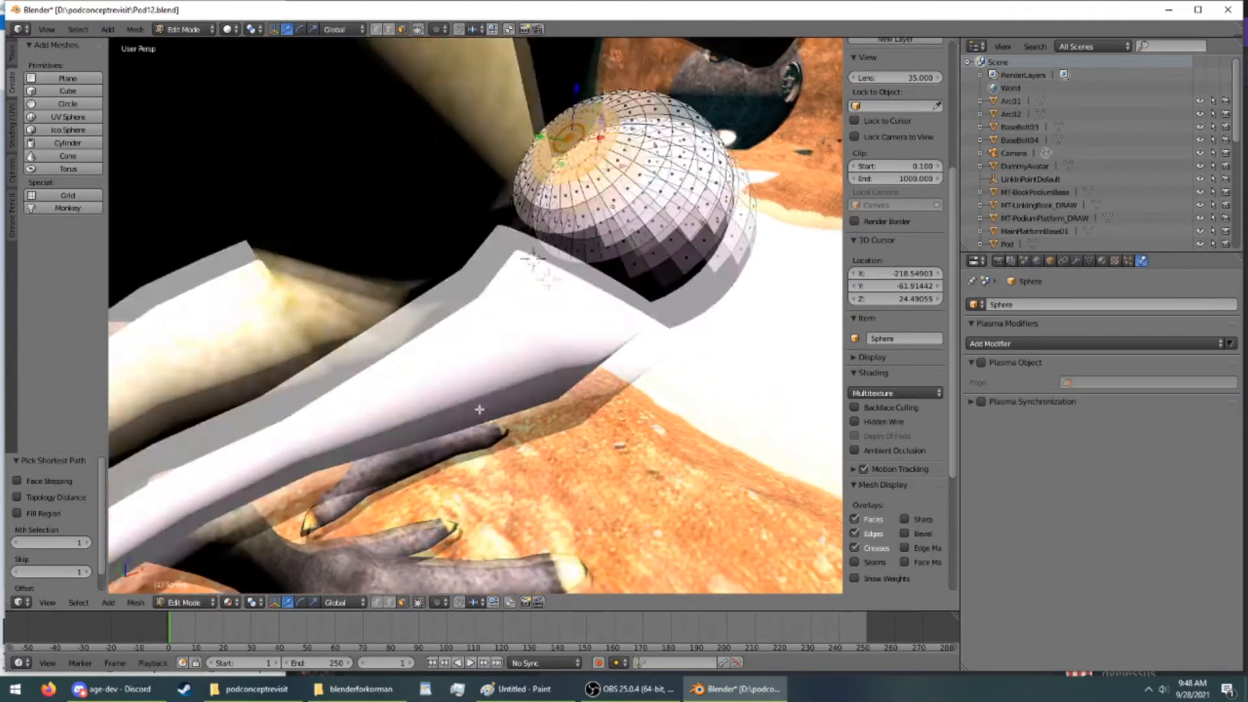
middle_drag(479, 410, 551, 481)
scroll(536, 472, down, 5)
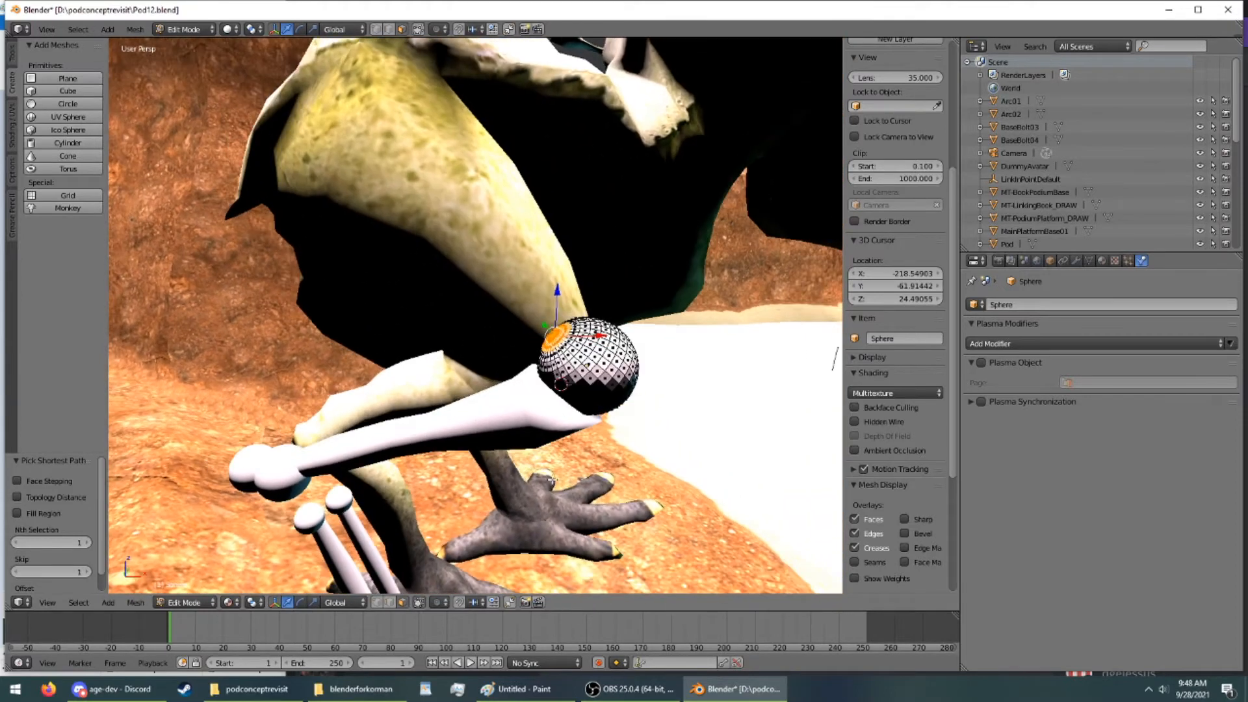
click(14, 52)
click(60, 249)
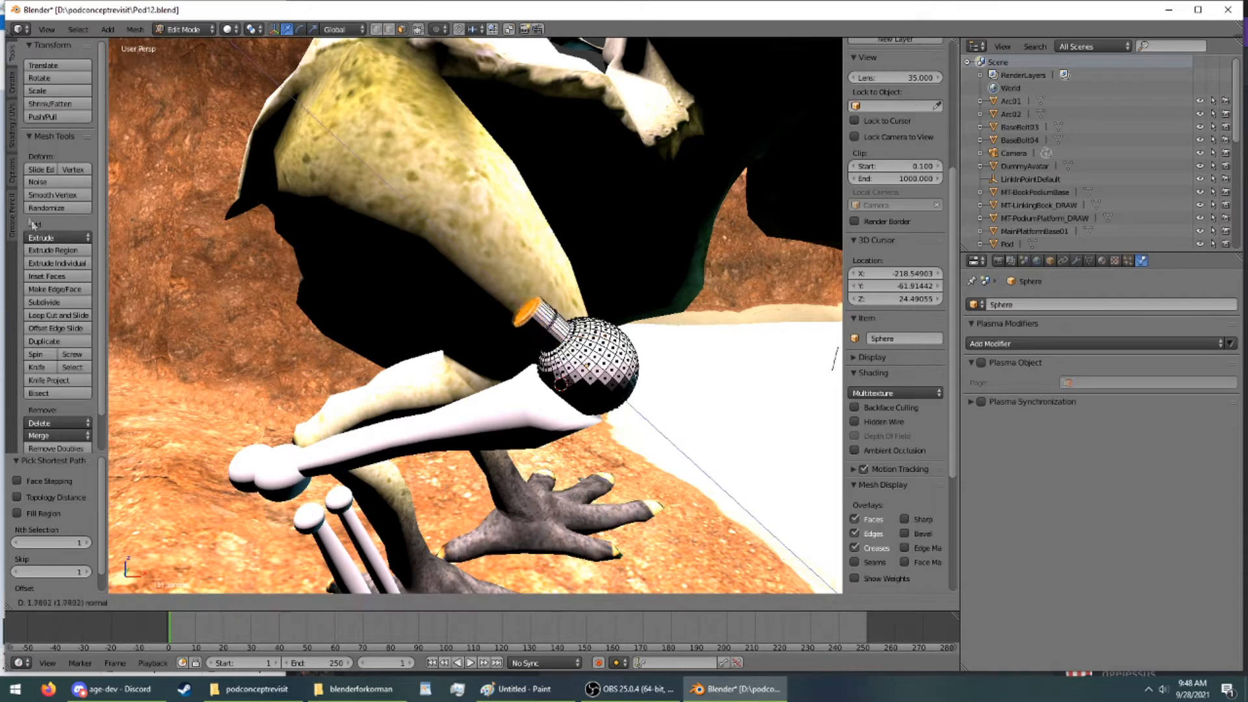
click(222, 323)
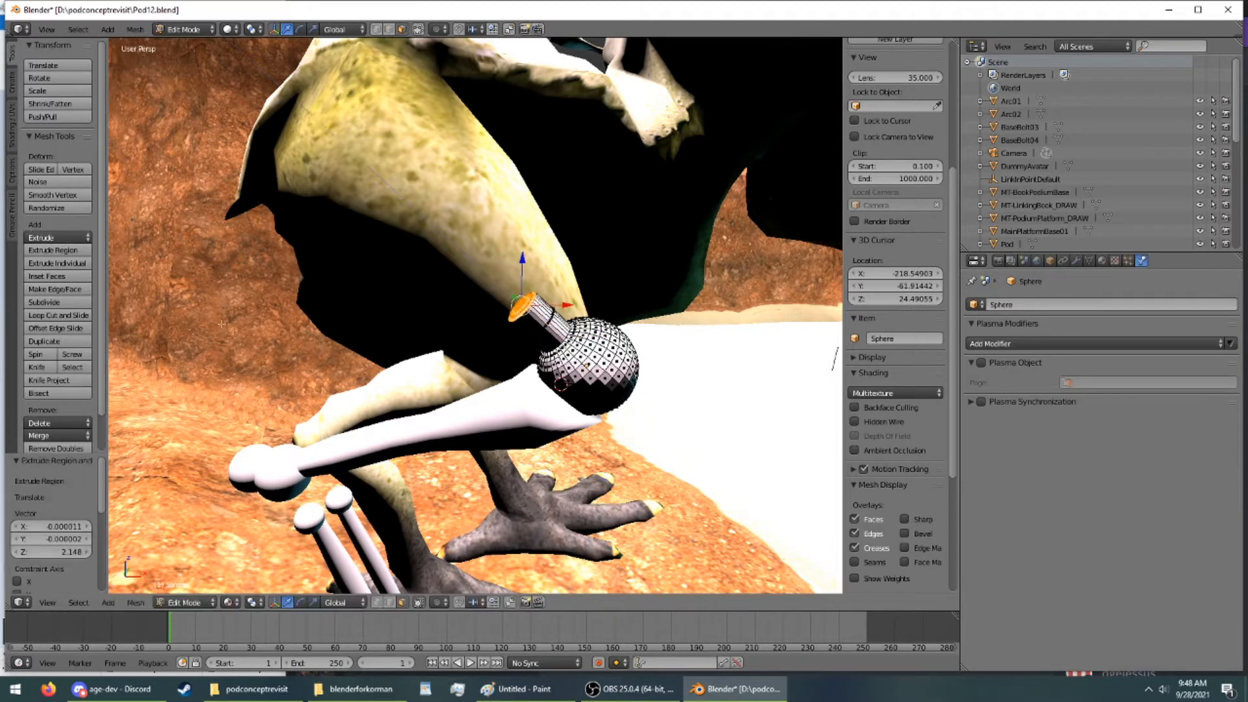
Scale the extruded neck's end faces to about 1.824 and move them about -0.328 along Z
key(s)
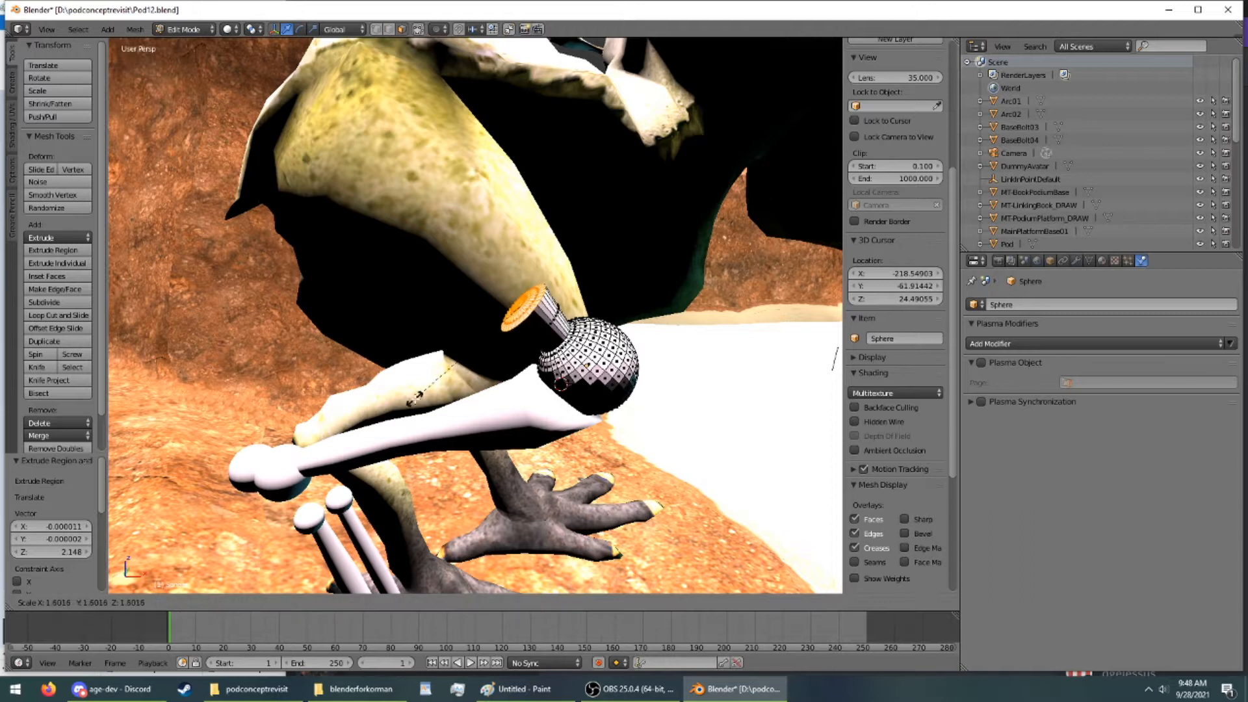
click(393, 402)
scroll(393, 402, up, 5)
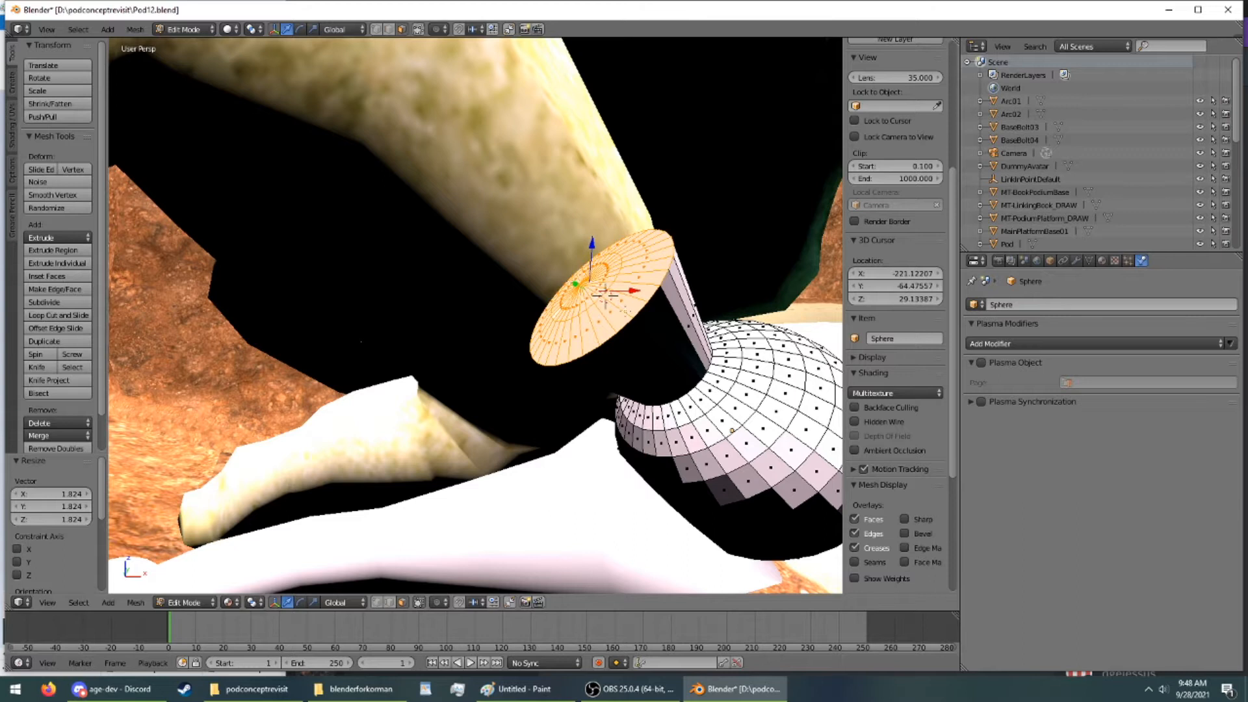
key(g)
key(z)
click(609, 309)
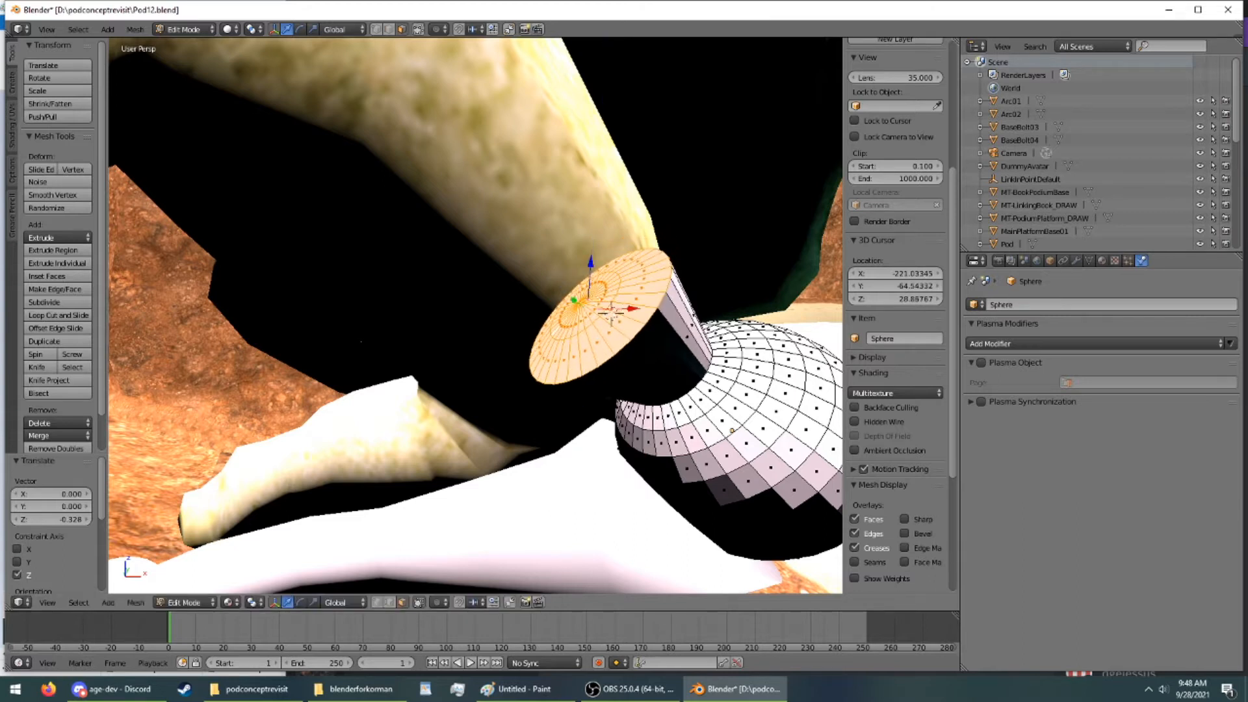
Move the neck's end faces about 0.202 along X
key(g)
key(x)
click(622, 313)
mouse_move(622, 313)
middle_down()
mouse_move(485, 269)
mouse_move(608, 297)
middle_up()
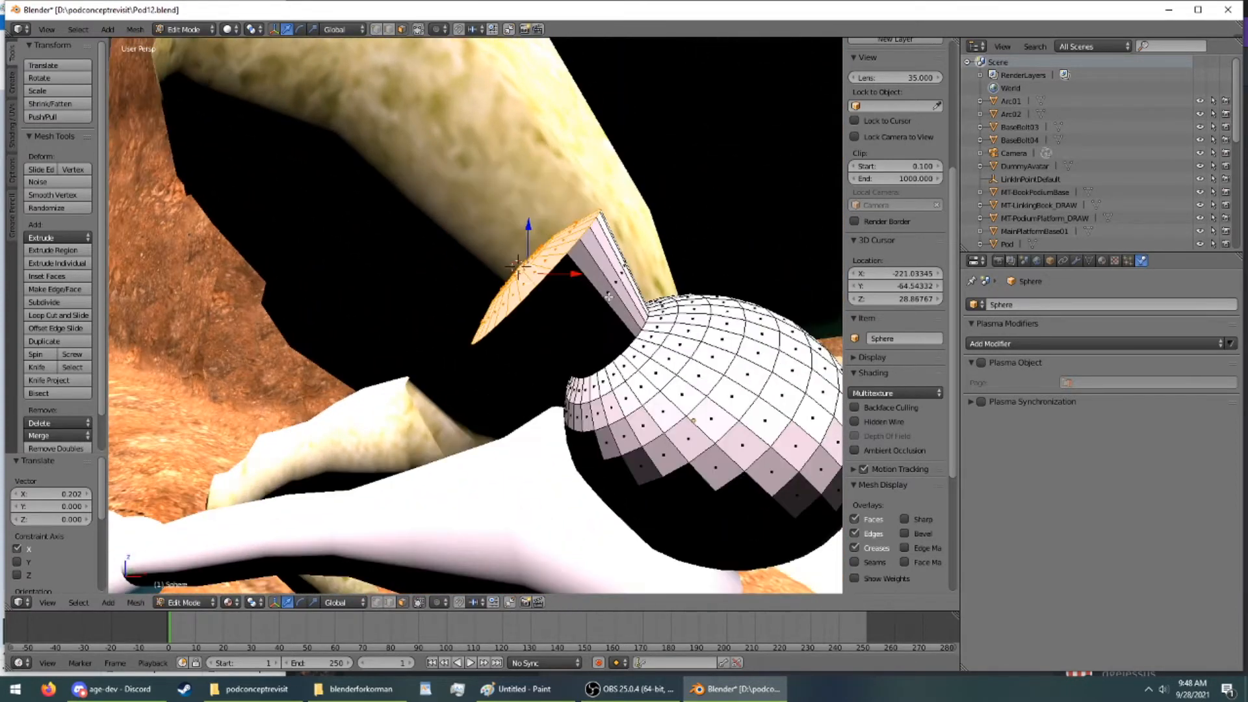
Extrude the neck's end faces about 4.511 along their normal to start the bone shaft and scale the new end
scroll(598, 239, down, 6)
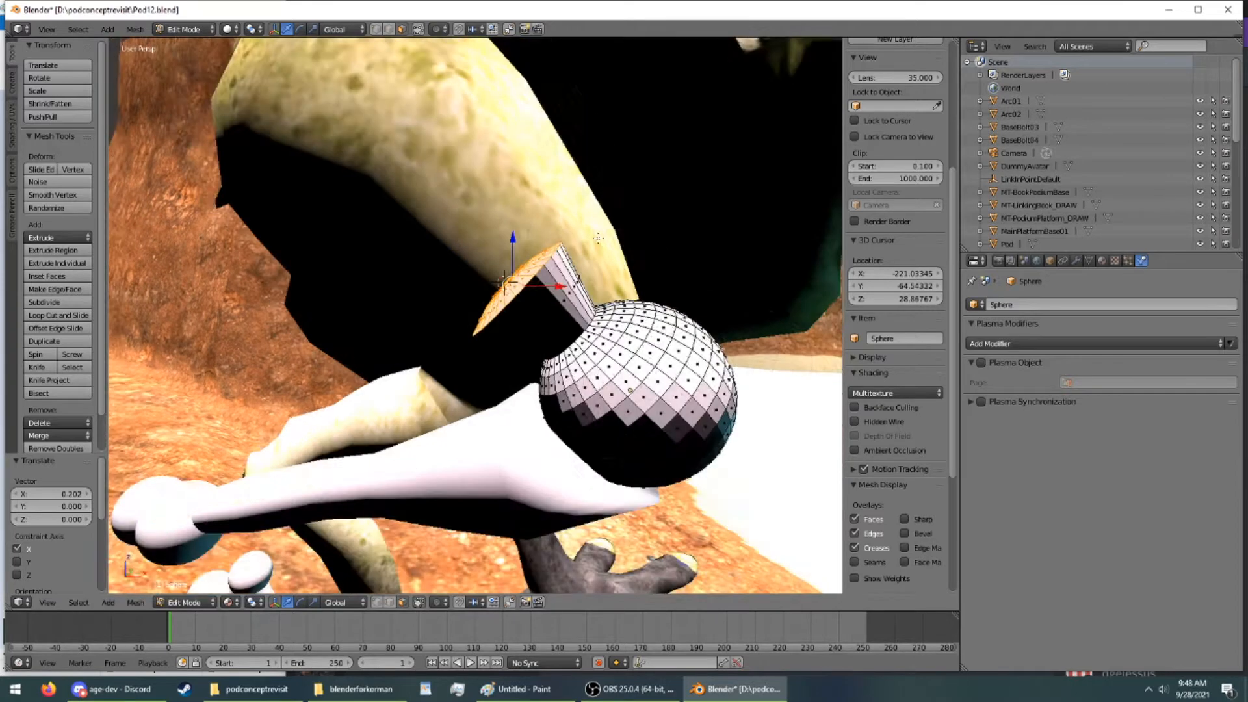
middle_drag(598, 239, 620, 330)
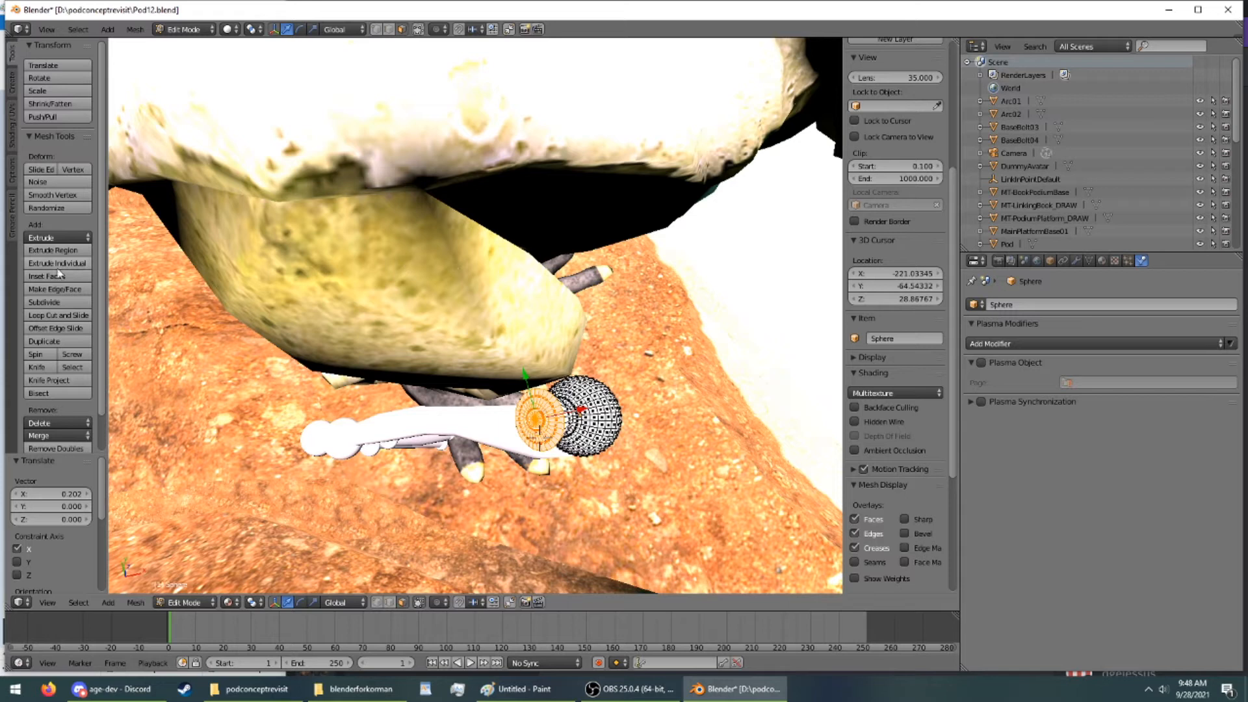
click(28, 252)
click(821, 236)
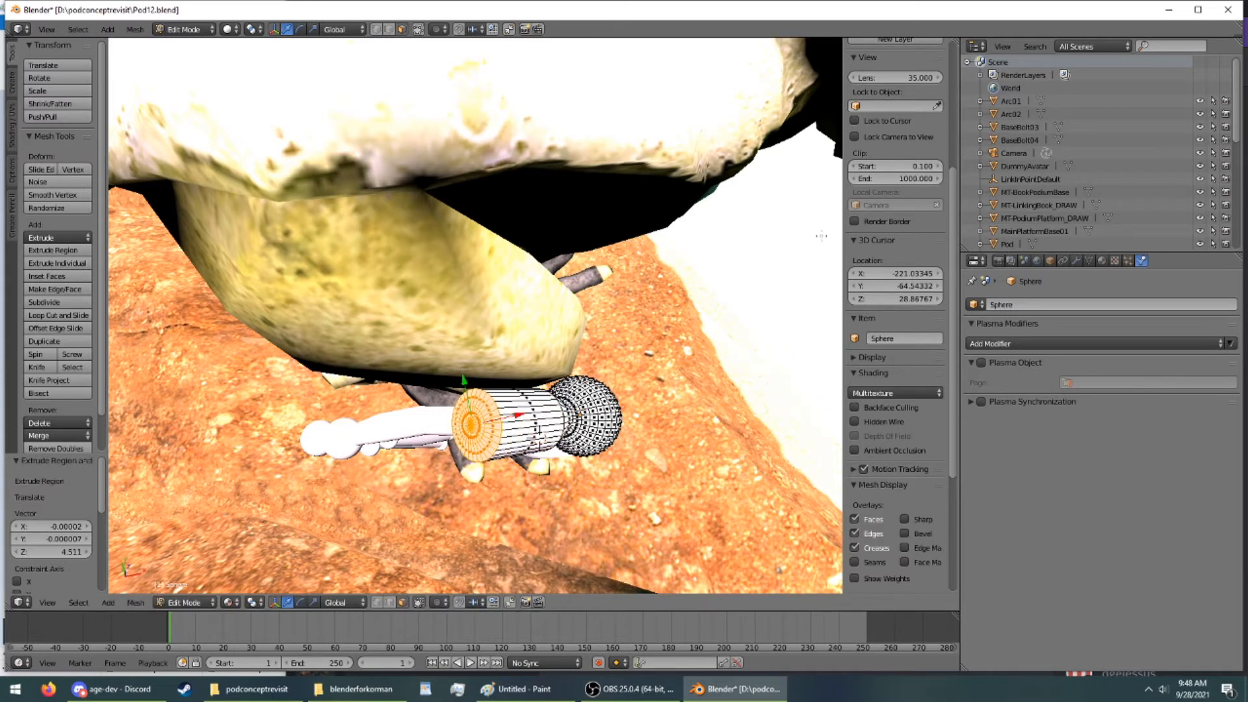
middle_drag(650, 214, 492, 179)
key(s)
click(429, 242)
Shift the shaft's end faces about 0.579 along Z and 0.880 along X to follow the creature's leg
middle_drag(369, 226, 436, 155)
drag(471, 194, 473, 180)
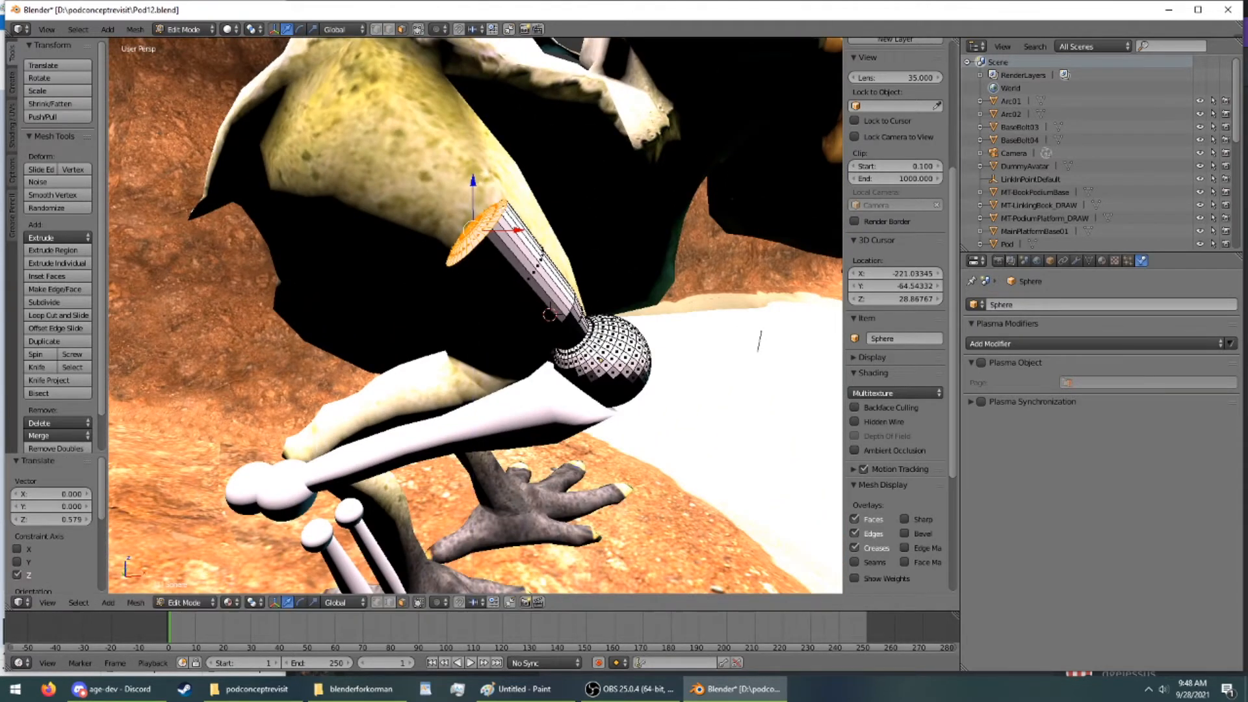
drag(518, 230, 539, 230)
middle_drag(538, 229, 440, 228)
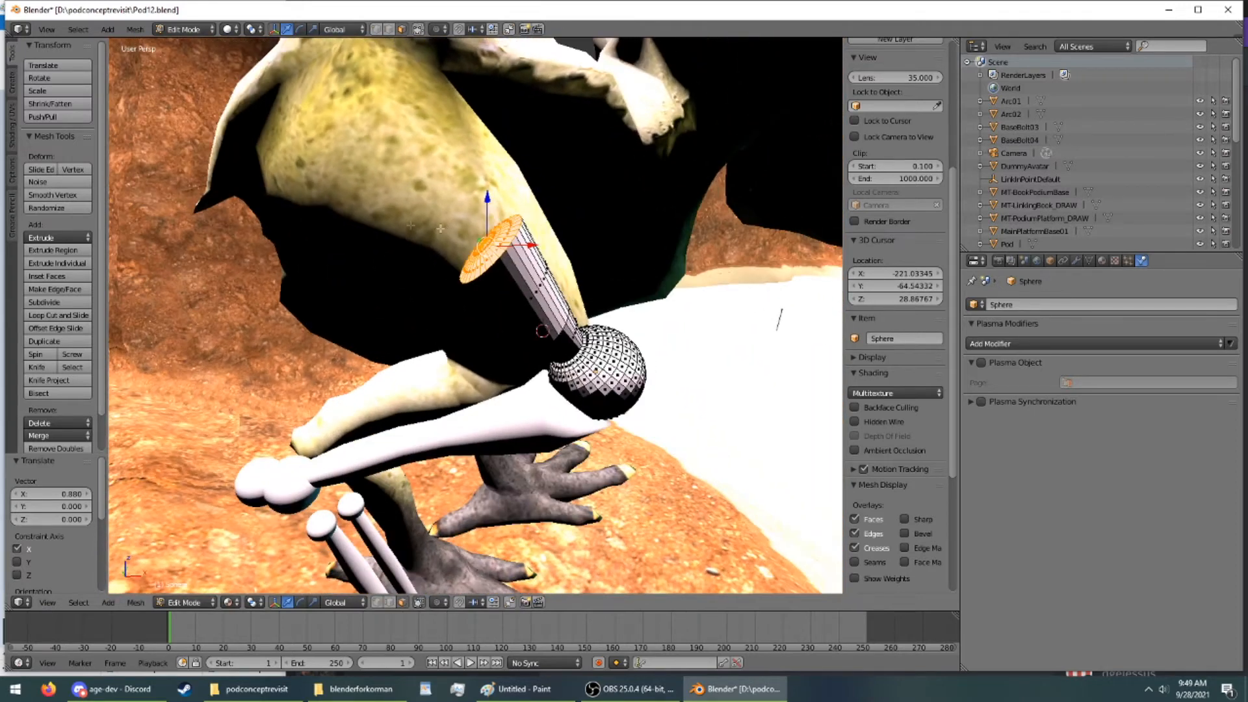
Extrude the shaft's end faces about 3.358 along their normal and scale them to about 1.125
click(86, 253)
click(24, 195)
key(s)
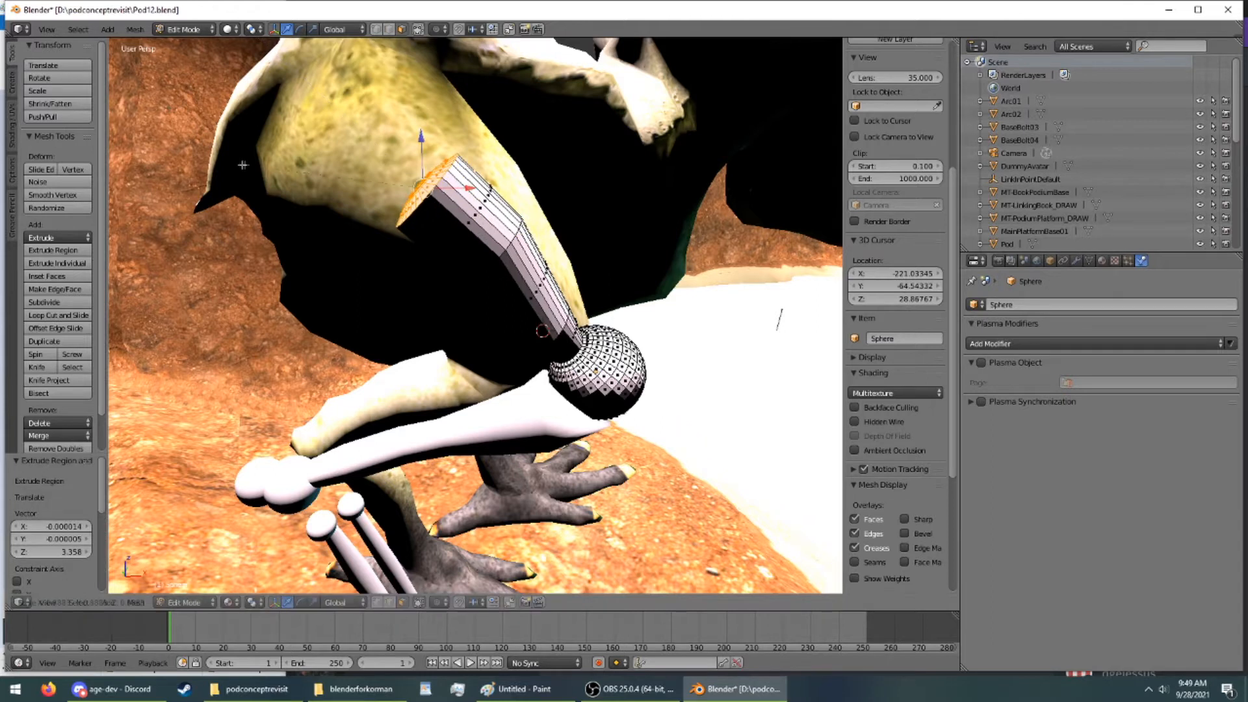
click(219, 208)
Rename the object boneupperthigh
mouse_move(301, 216)
middle_down()
mouse_move(381, 215)
mouse_move(410, 189)
mouse_move(309, 175)
mouse_move(295, 194)
mouse_move(399, 259)
mouse_move(290, 214)
middle_up()
click(1087, 306)
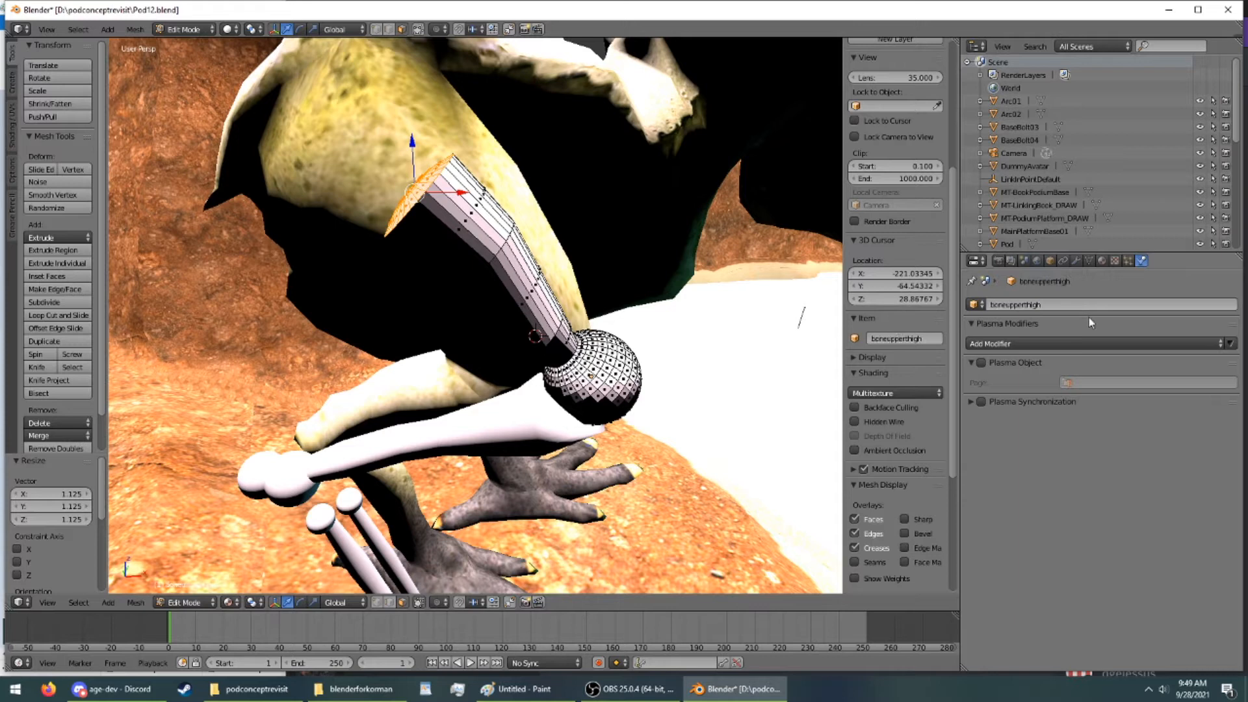
Move the shaft's end faces about 0.332 along Y, extrude another segment and shift its end about 0.744 along Y
mouse_move(411, 414)
middle_down()
mouse_move(518, 349)
mouse_move(534, 286)
middle_up()
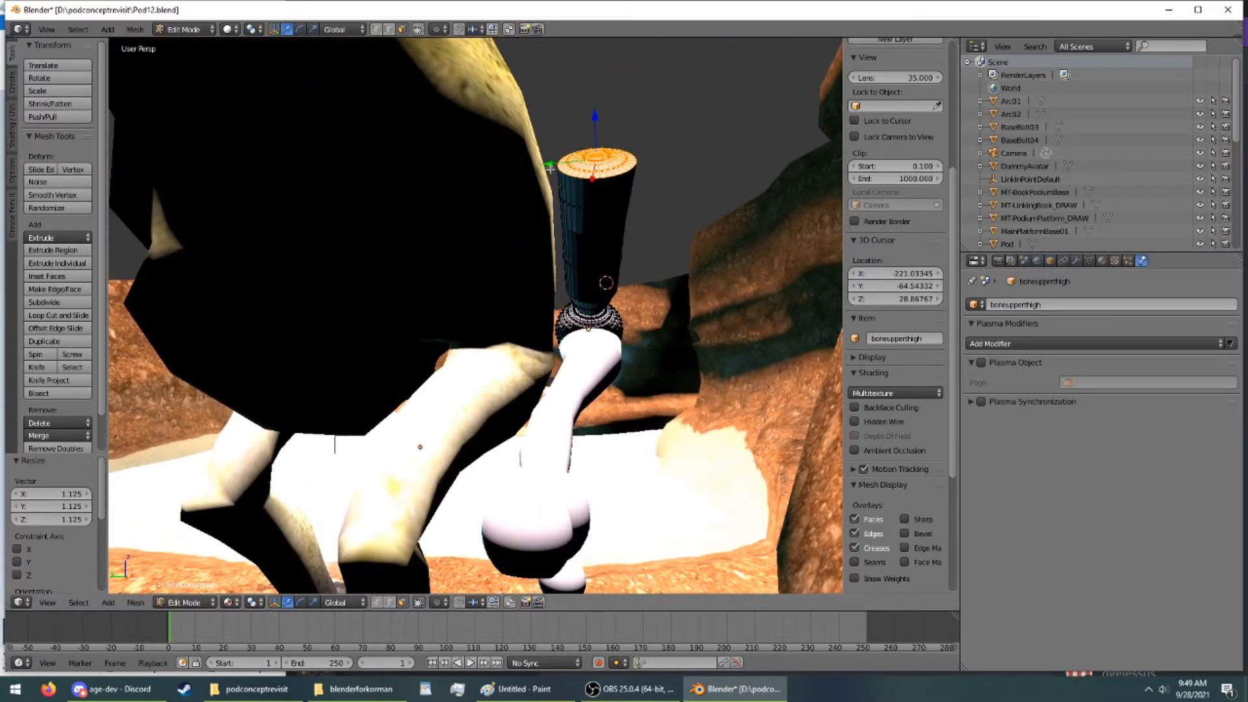
drag(550, 166, 519, 164)
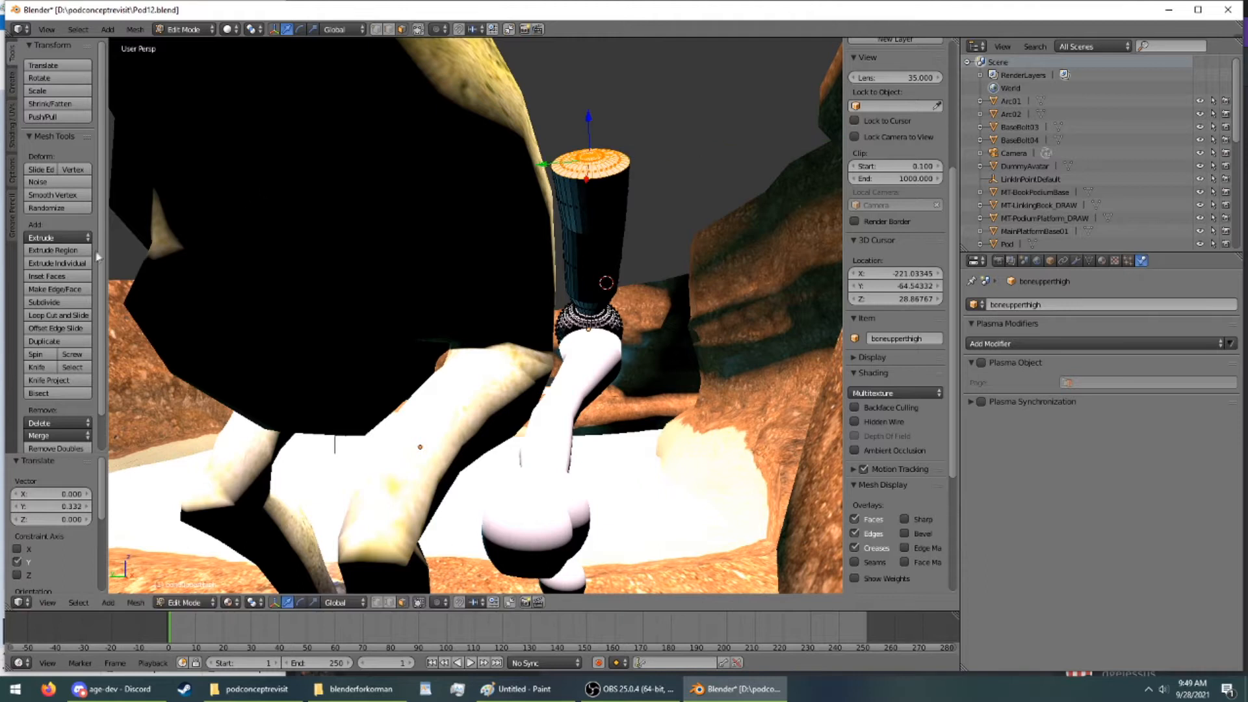
click(76, 251)
click(82, 212)
drag(544, 116, 533, 116)
middle_drag(557, 140, 365, 275)
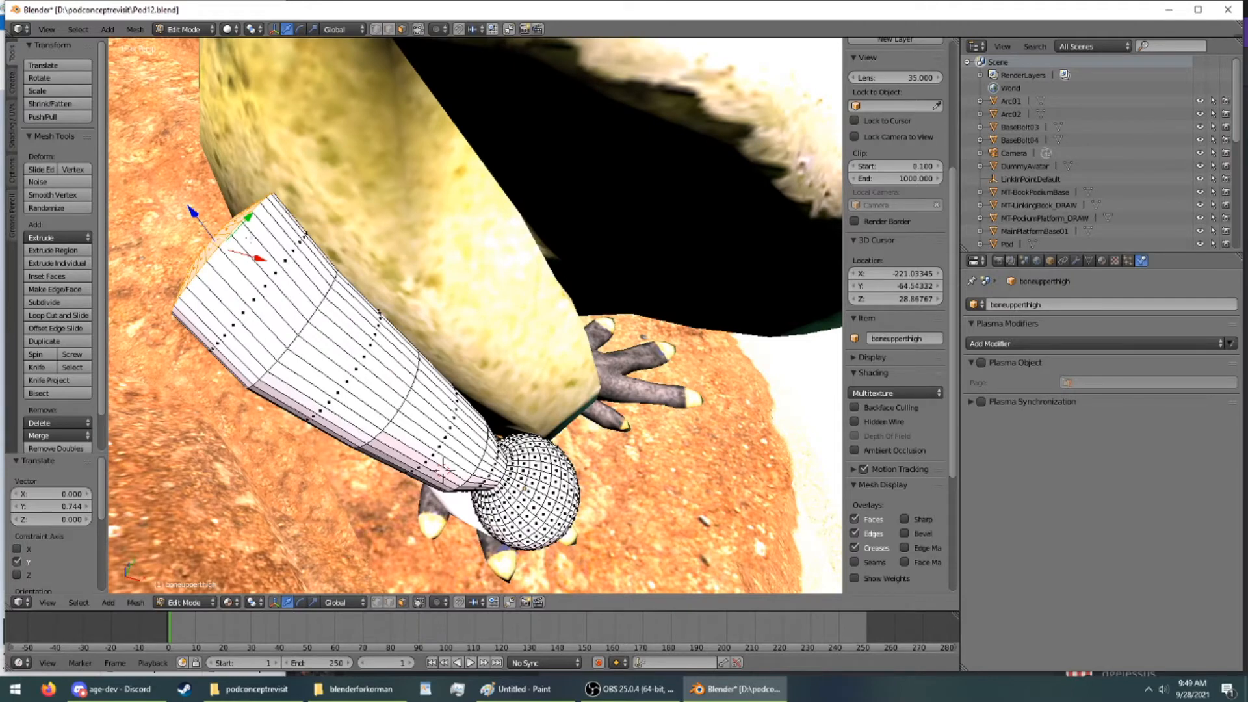
Extrude a further shaft segment, move its end faces about 1.396 along Y and scale them to about 0.858
middle_drag(259, 240, 341, 345)
click(52, 251)
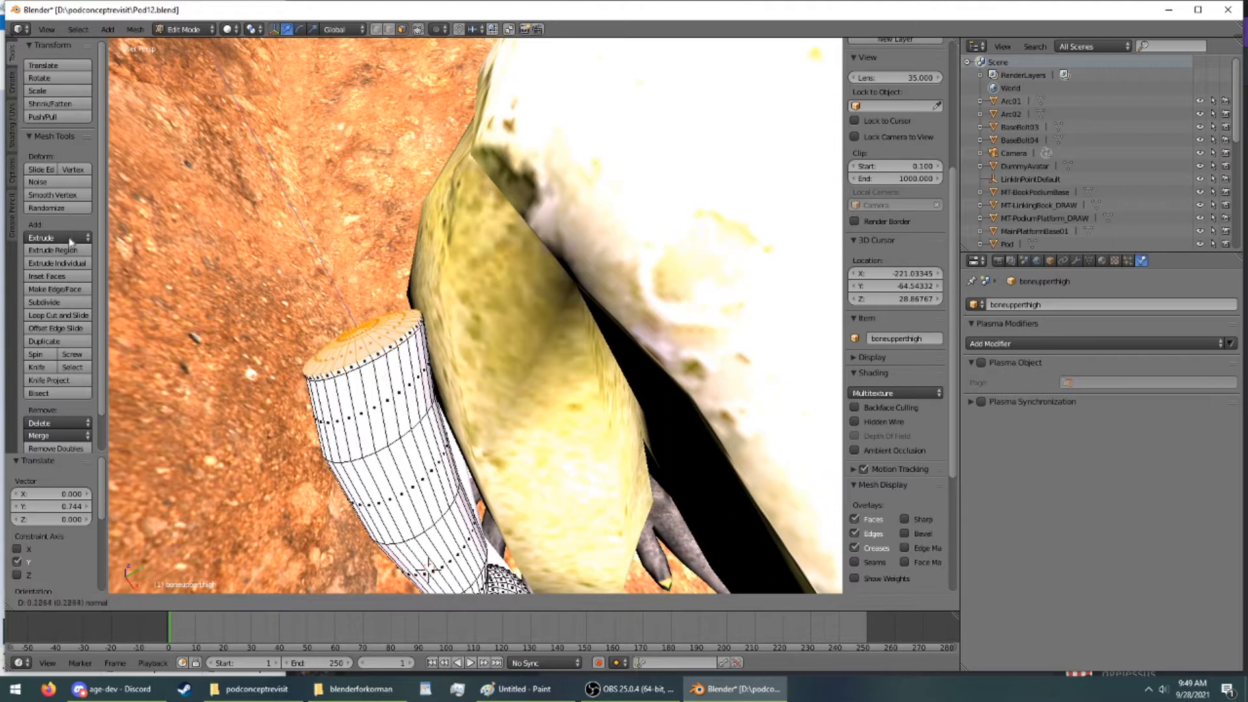
drag(372, 252, 417, 234)
middle_drag(419, 232, 581, 202)
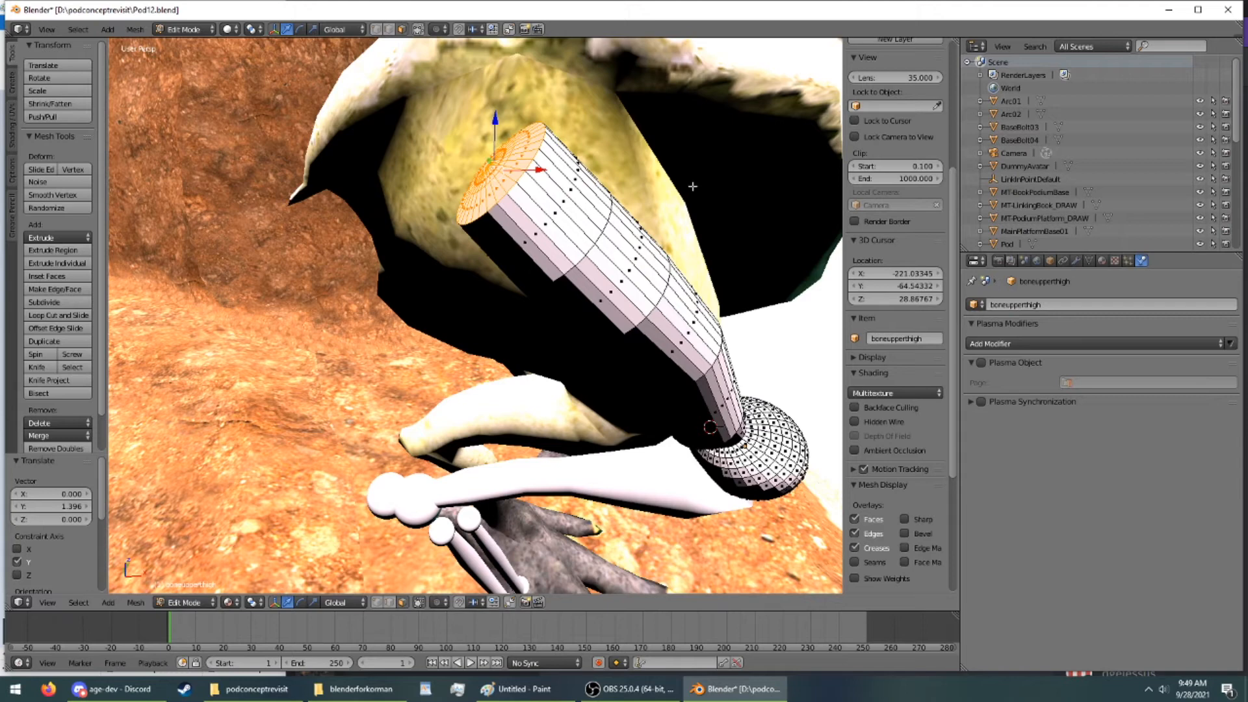
key(s)
middle_drag(660, 198, 443, 181)
Extrude another segment from the shaft's end, shift it inward toward the body and scale it to about 0.827
click(58, 253)
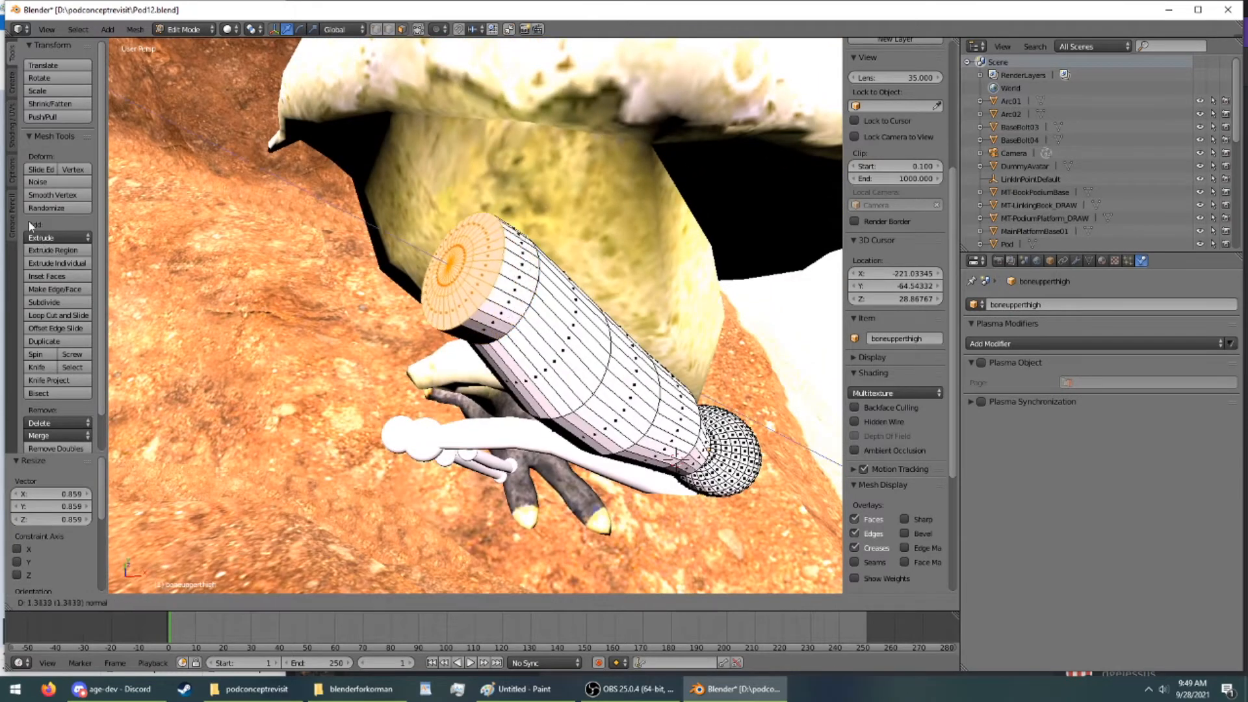
click(28, 221)
middle_drag(520, 221, 334, 206)
drag(385, 192, 412, 178)
key(s)
click(447, 176)
Rotate the shaft's end faces about -16.9° around the Z axis
middle_drag(449, 178, 400, 192)
key(r)
key(z)
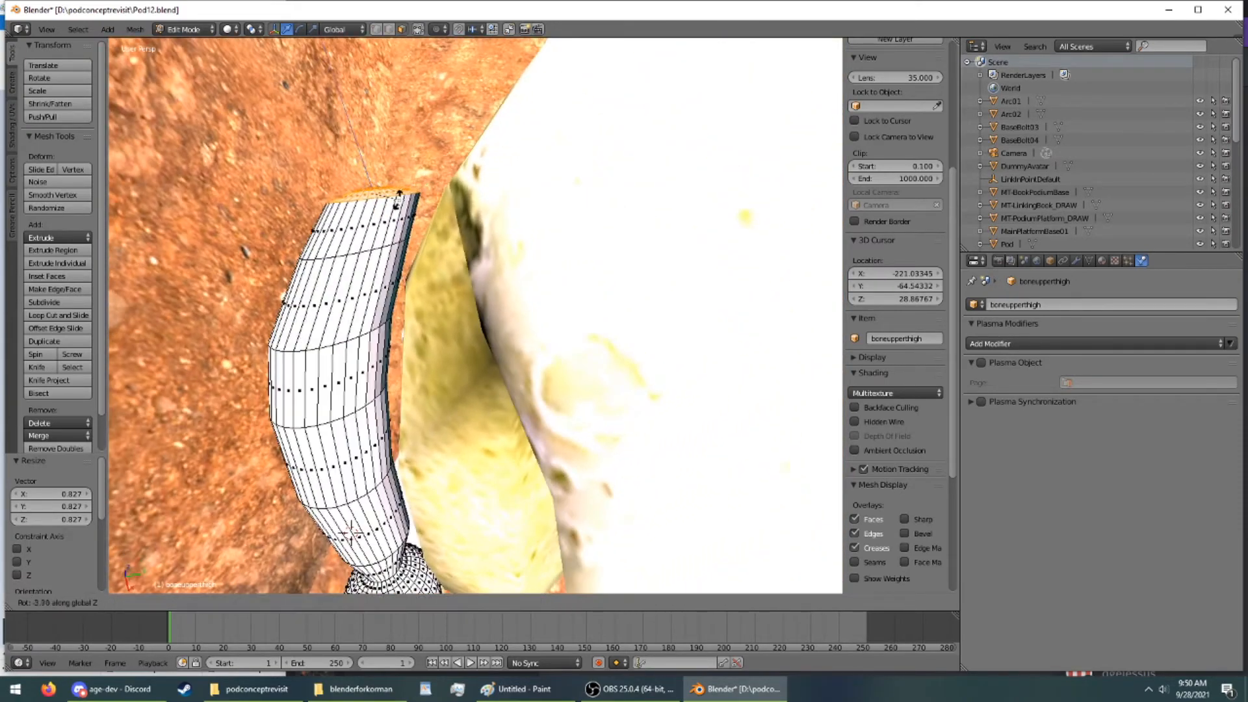
click(388, 203)
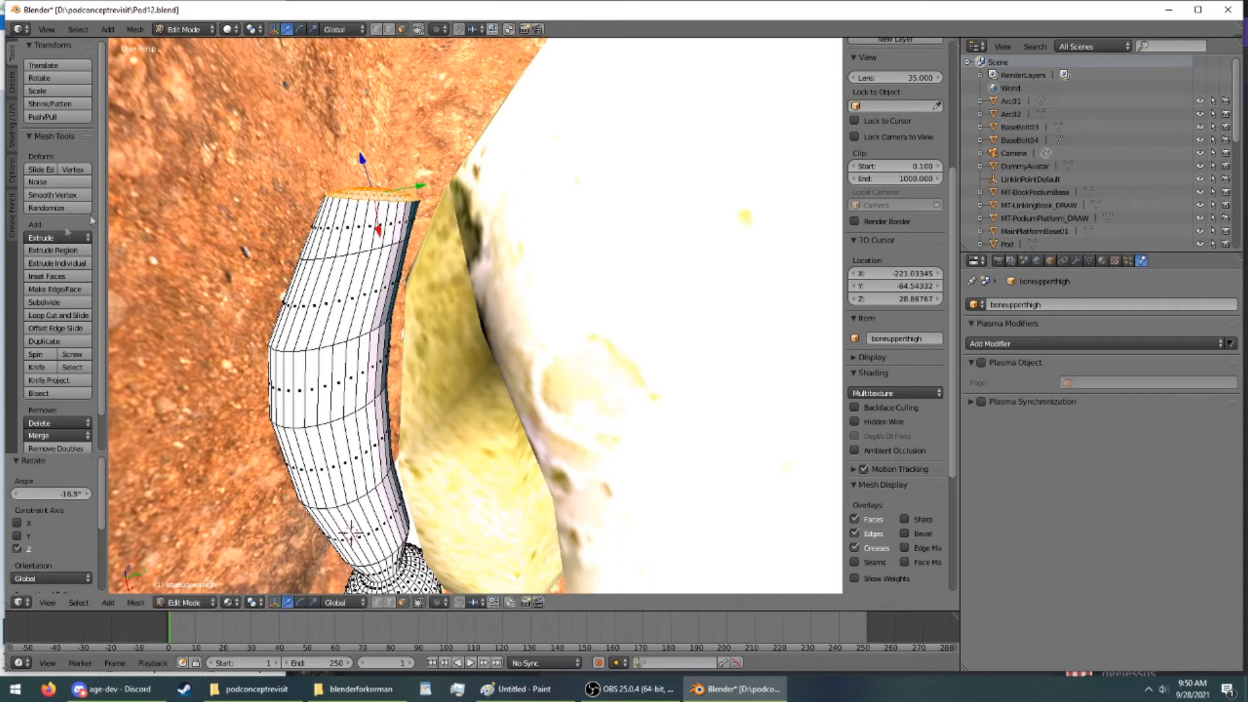
Extrude the shaft's end faces about 1.707 along their normal and scale them to about 0.622
click(72, 250)
click(128, 201)
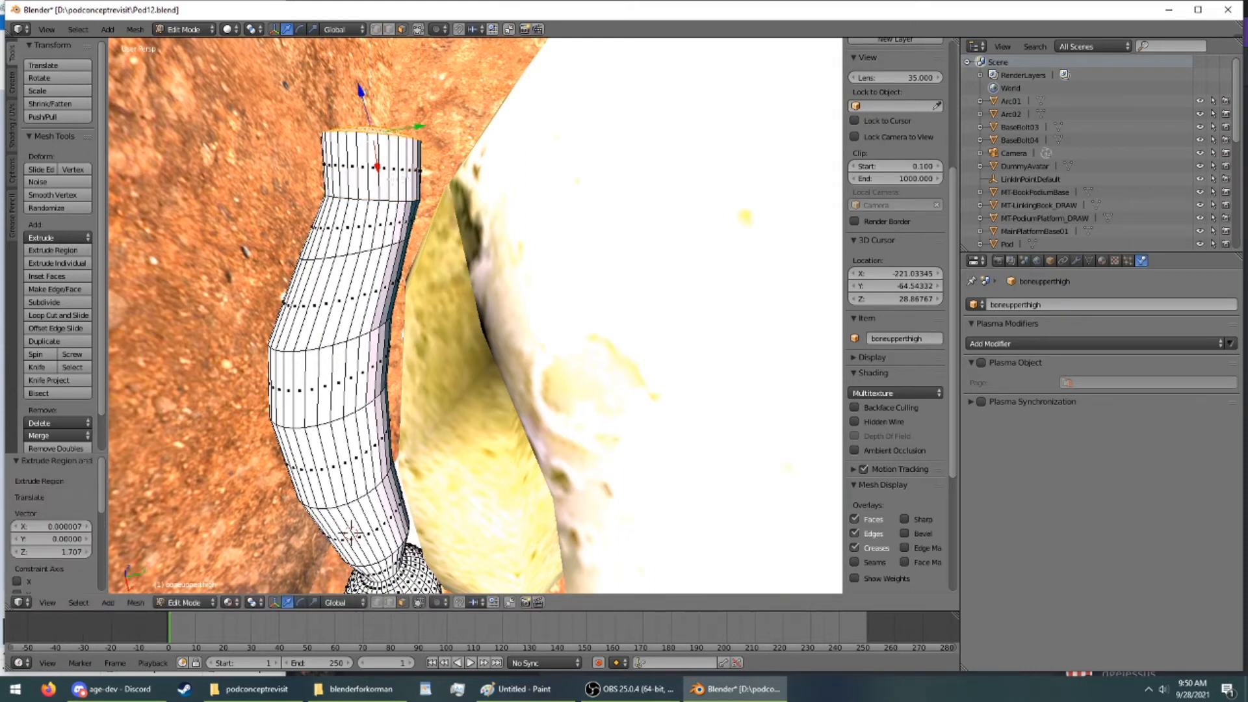
key(s)
click(595, 193)
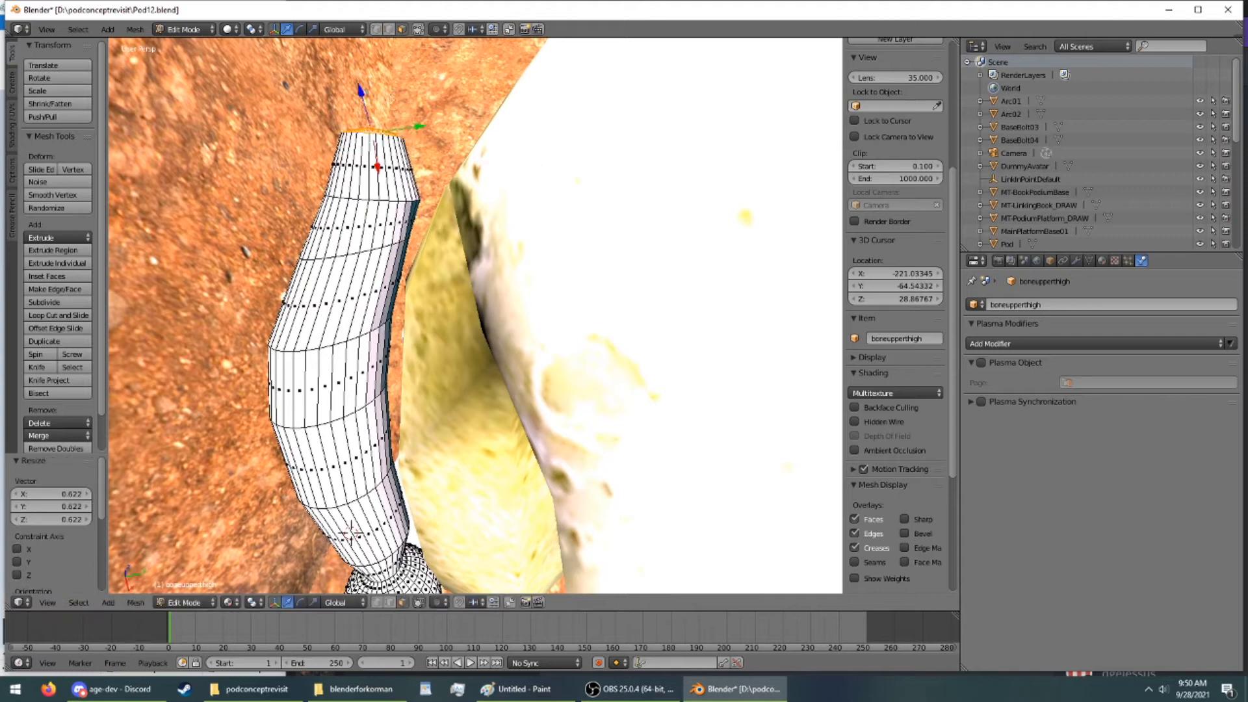
Shift the tapered tip faces about 0.443 along Y, lower them along Z and move them about 0.782 along X
drag(399, 128, 429, 143)
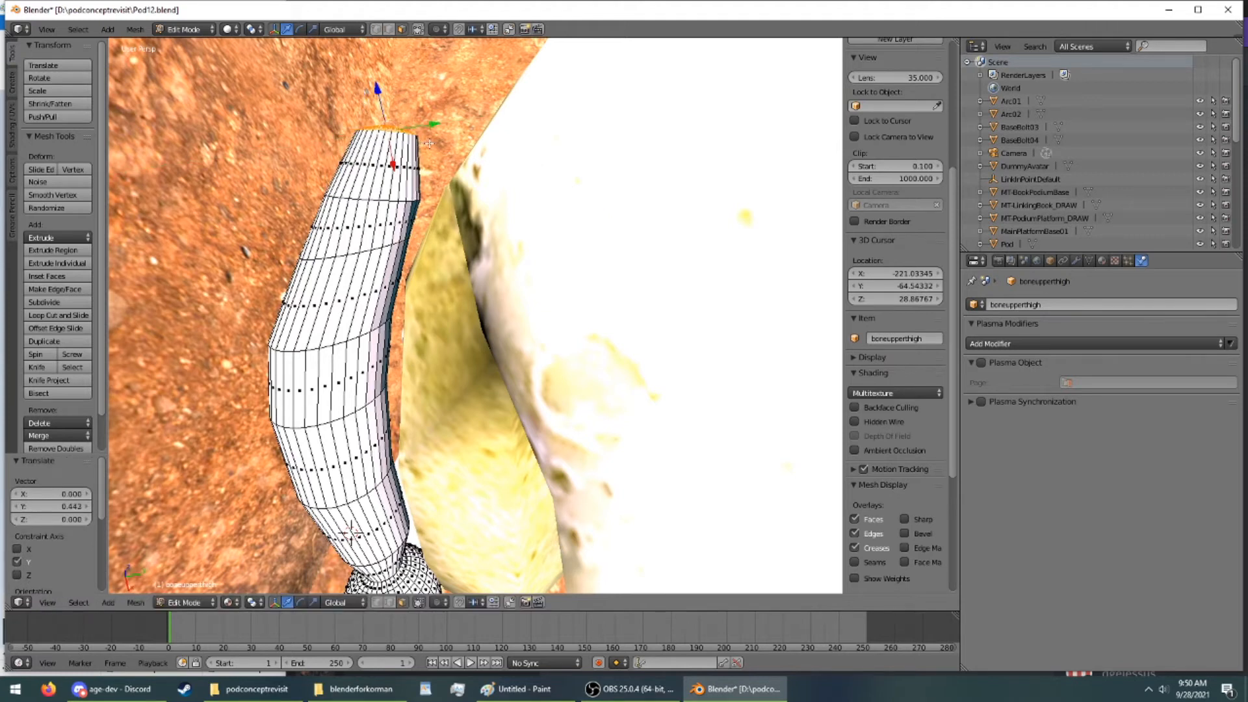
drag(376, 93, 381, 110)
drag(397, 182, 400, 199)
Rotate the tapered tip faces about -13° around the Z axis
key(s)
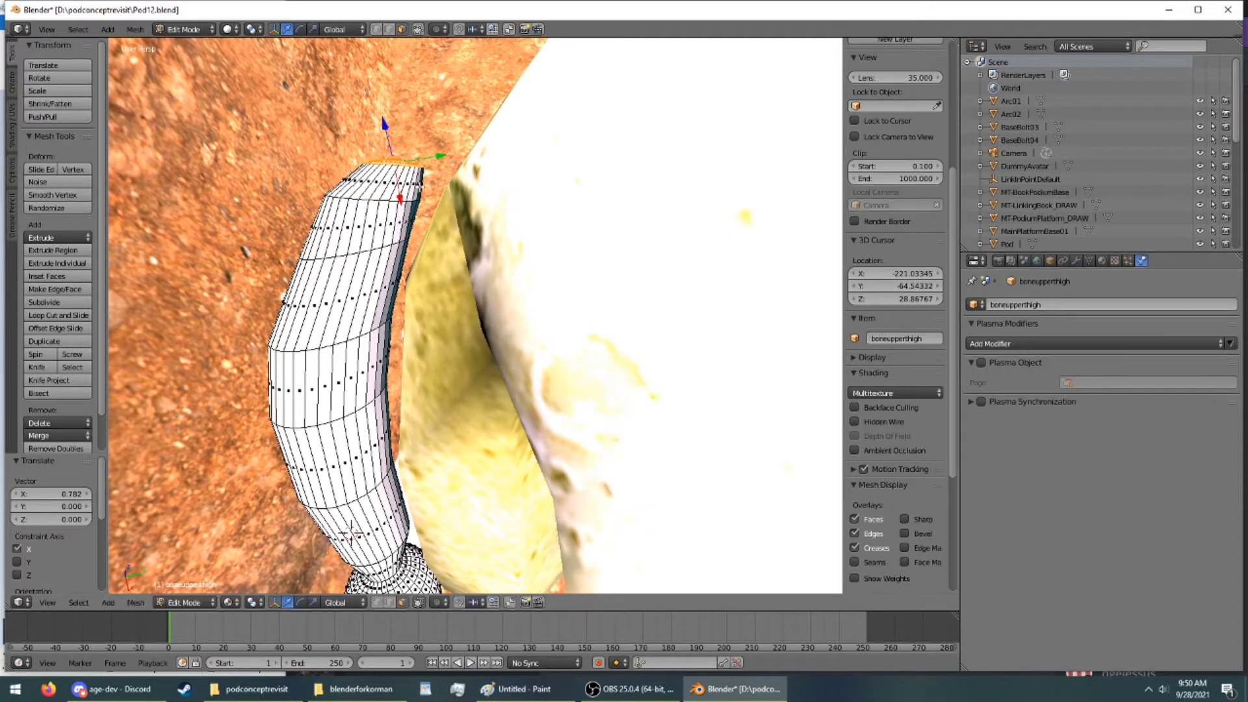
key(r)
key(z)
click(381, 120)
middle_drag(382, 120, 253, 49)
Return to Object Mode and move the upper thigh bone about -3.692 along Y, away from the creature's leg
click(182, 29)
click(180, 47)
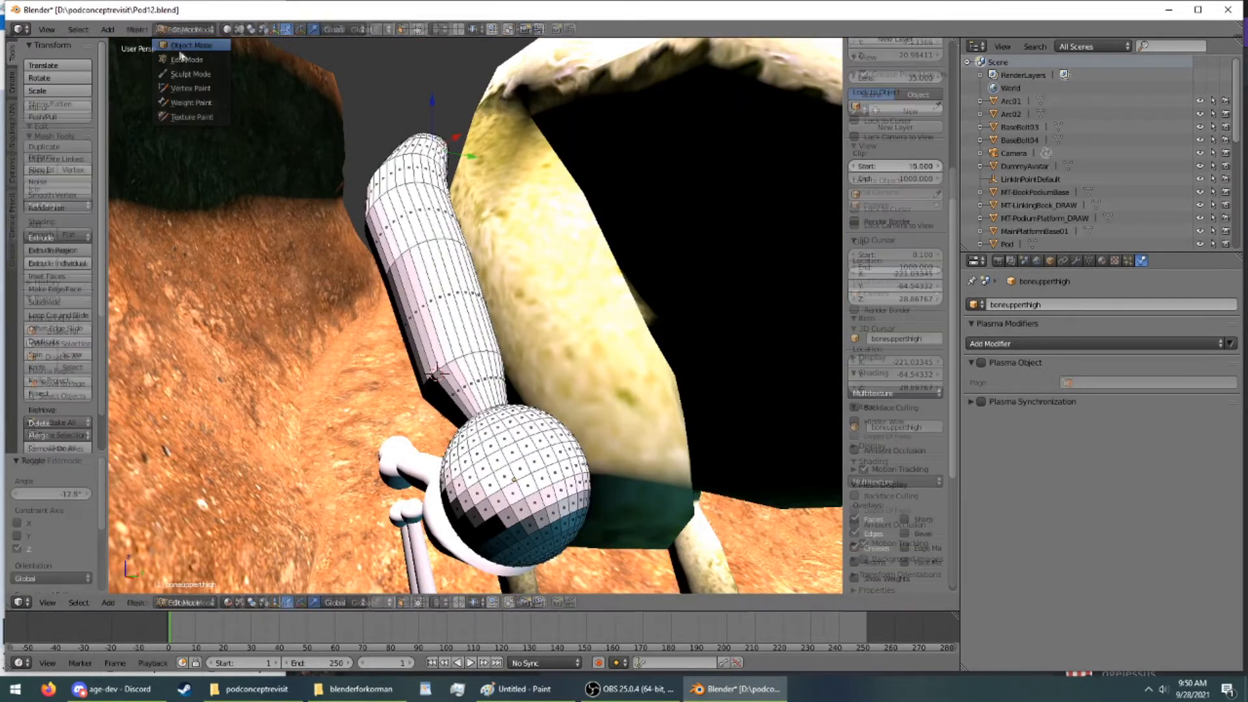
middle_drag(188, 72, 251, 156)
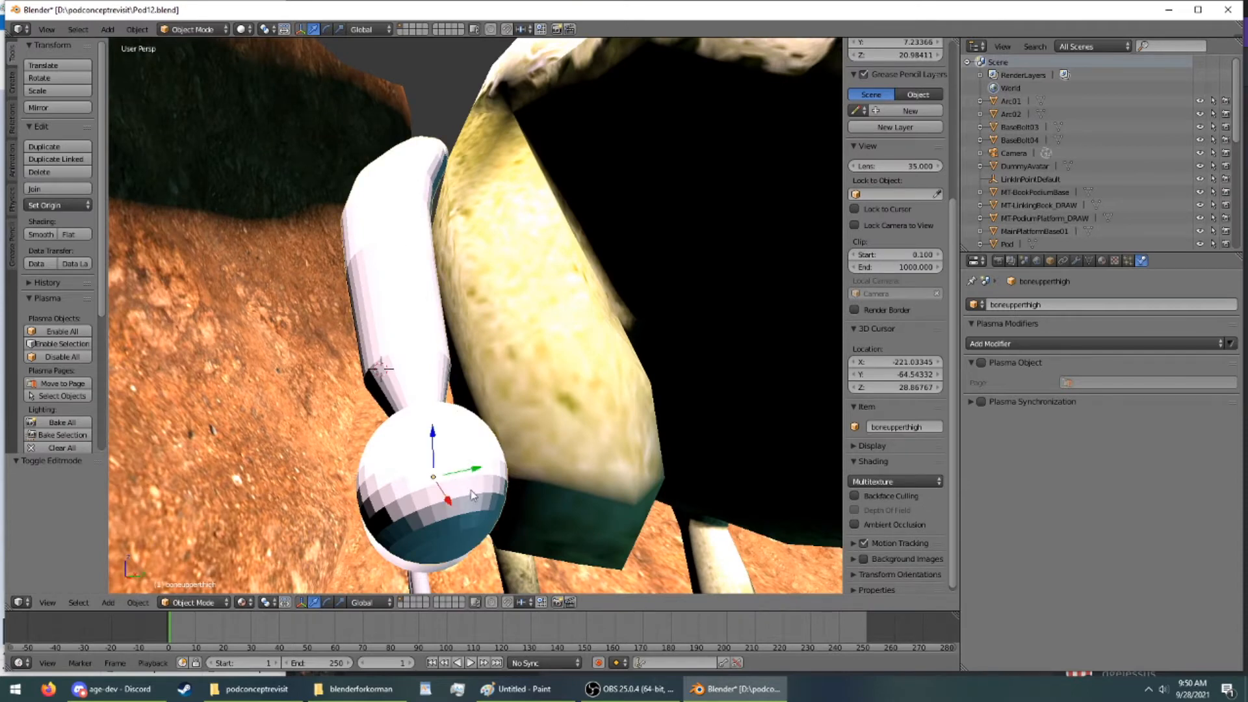
drag(471, 477, 336, 474)
middle_drag(336, 475, 301, 529)
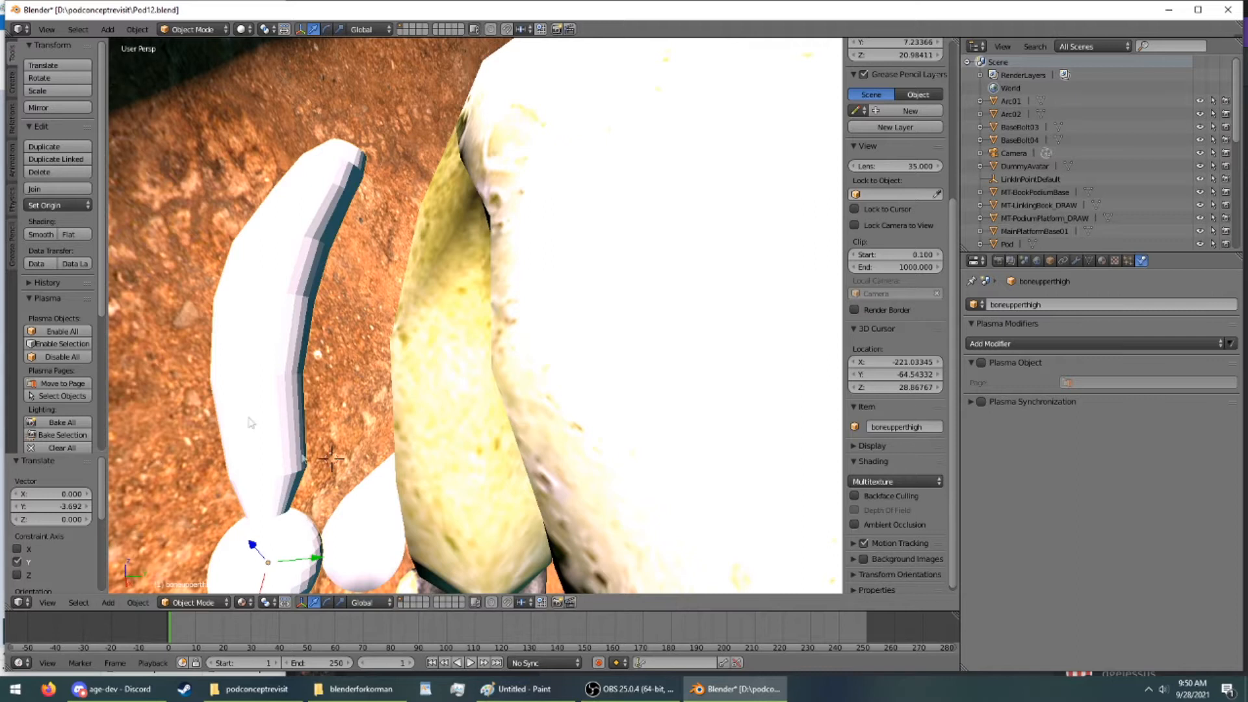
Enter Edit Mode on the upper thigh bone and add a UV sphere to its mesh
click(193, 29)
click(197, 67)
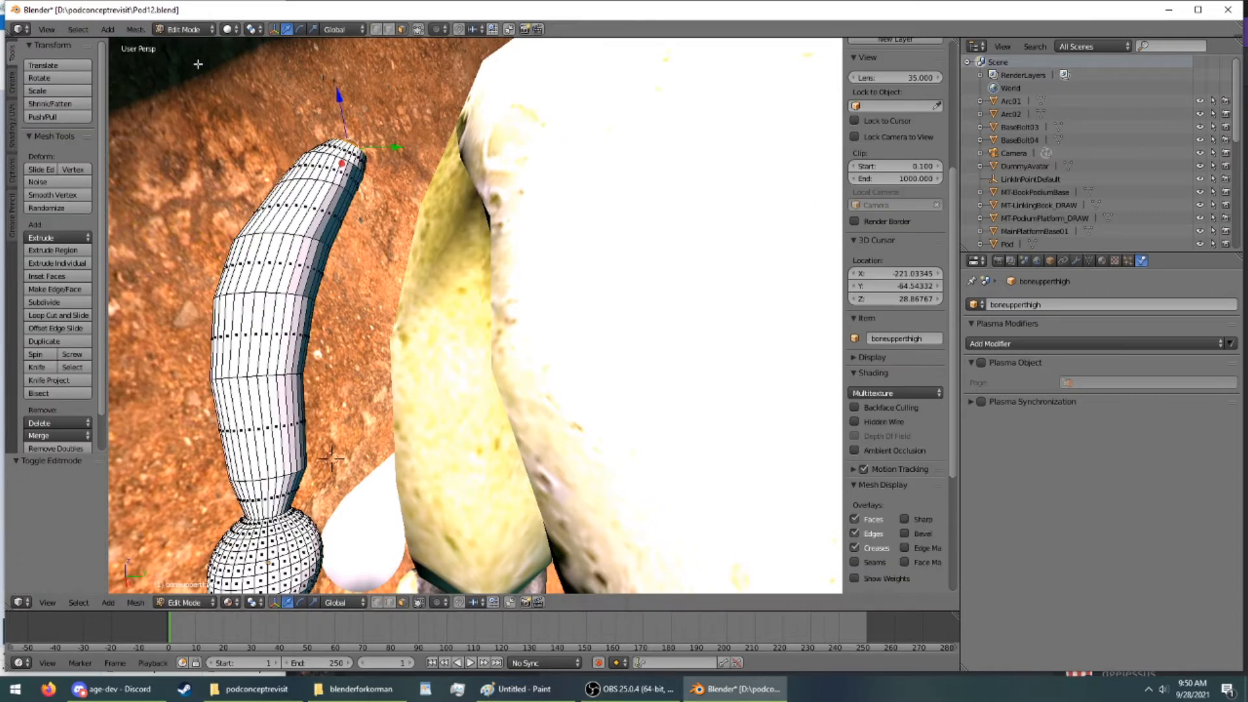
click(12, 81)
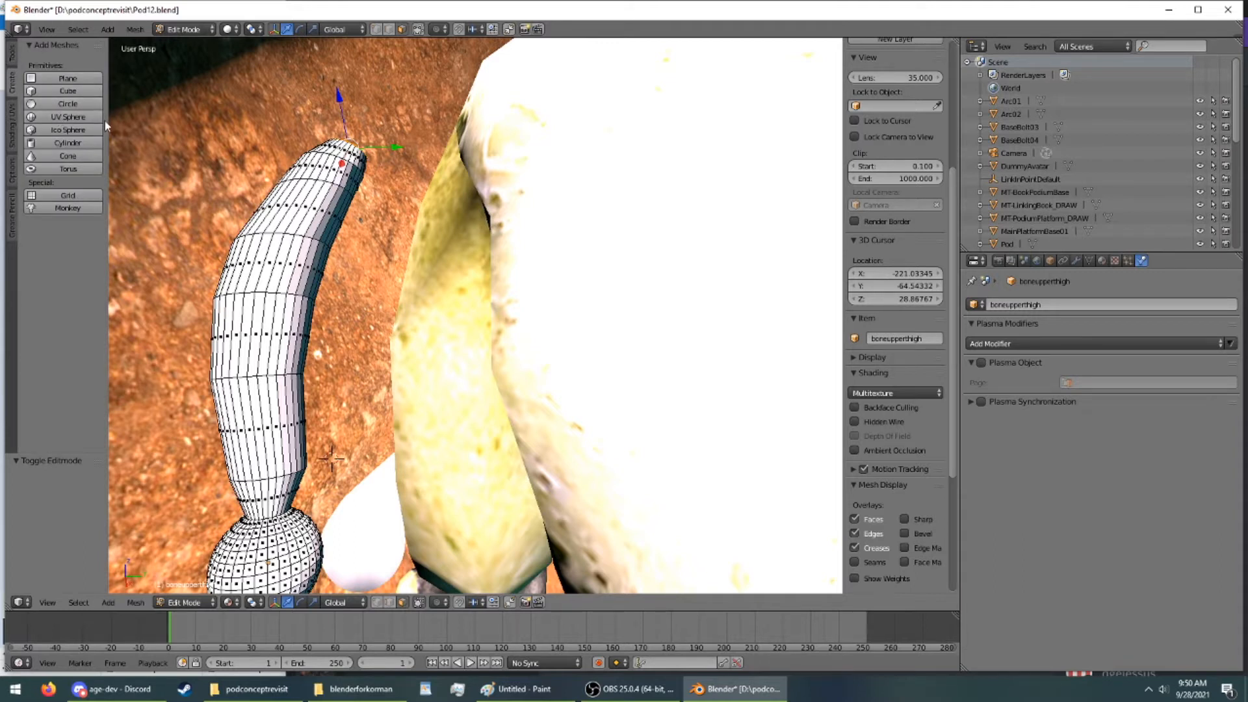
click(67, 117)
Move the new sphere along the X, Y and Z axes to sit beside the bone's upper tip
middle_drag(320, 393, 317, 367)
drag(306, 373, 284, 242)
middle_drag(288, 315, 313, 413)
drag(310, 424, 421, 259)
drag(372, 221, 428, 217)
middle_drag(425, 224, 422, 170)
drag(421, 170, 443, 137)
middle_drag(441, 140, 451, 206)
drag(384, 158, 413, 271)
middle_drag(412, 271, 426, 182)
drag(410, 86, 412, 120)
Enlarge the sphere by about 1.65 and again by about 1.318
key(s)
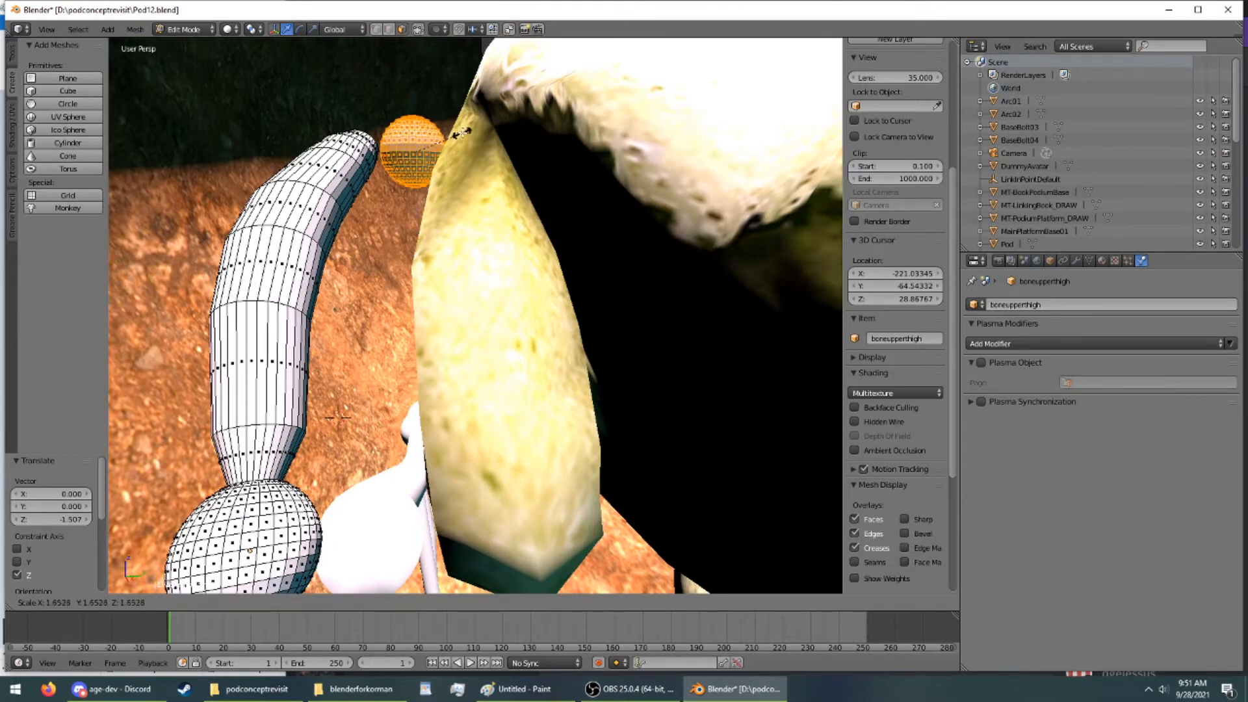
click(461, 132)
key(s)
click(446, 133)
middle_drag(447, 134, 419, 158)
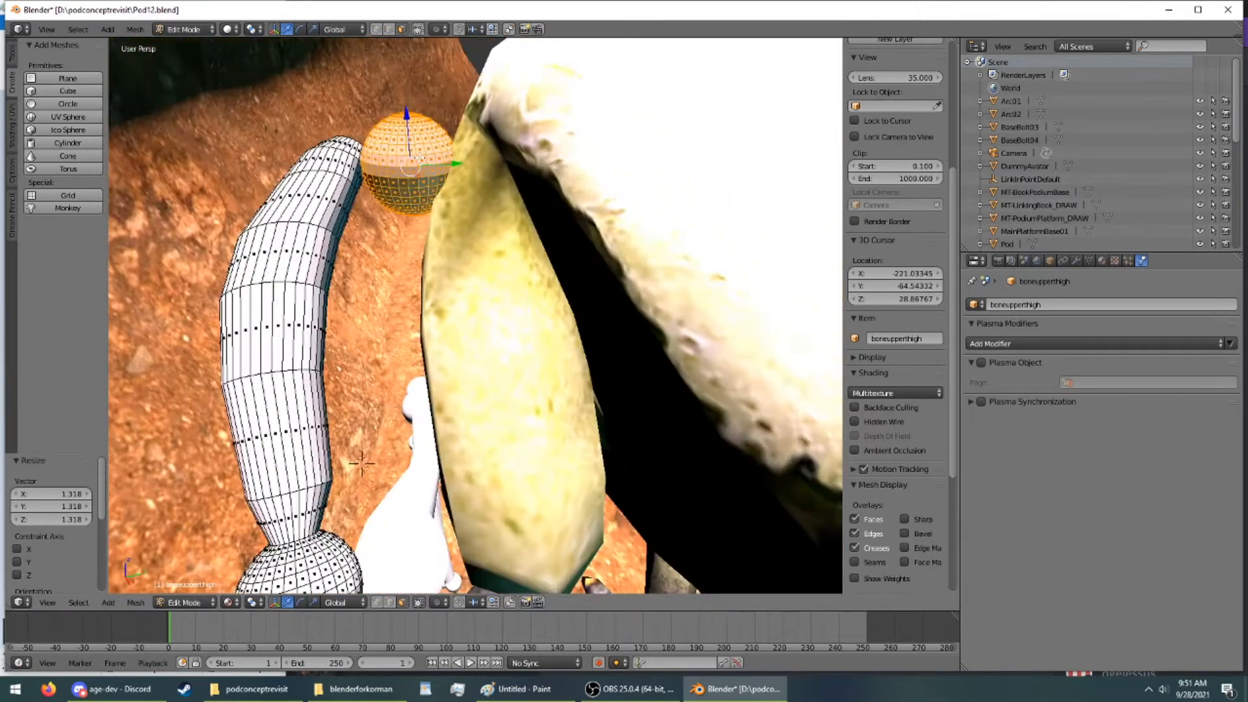
Rotate the sphere around the X axis so its pole faces the bone's upper tip
key(r)
key(x)
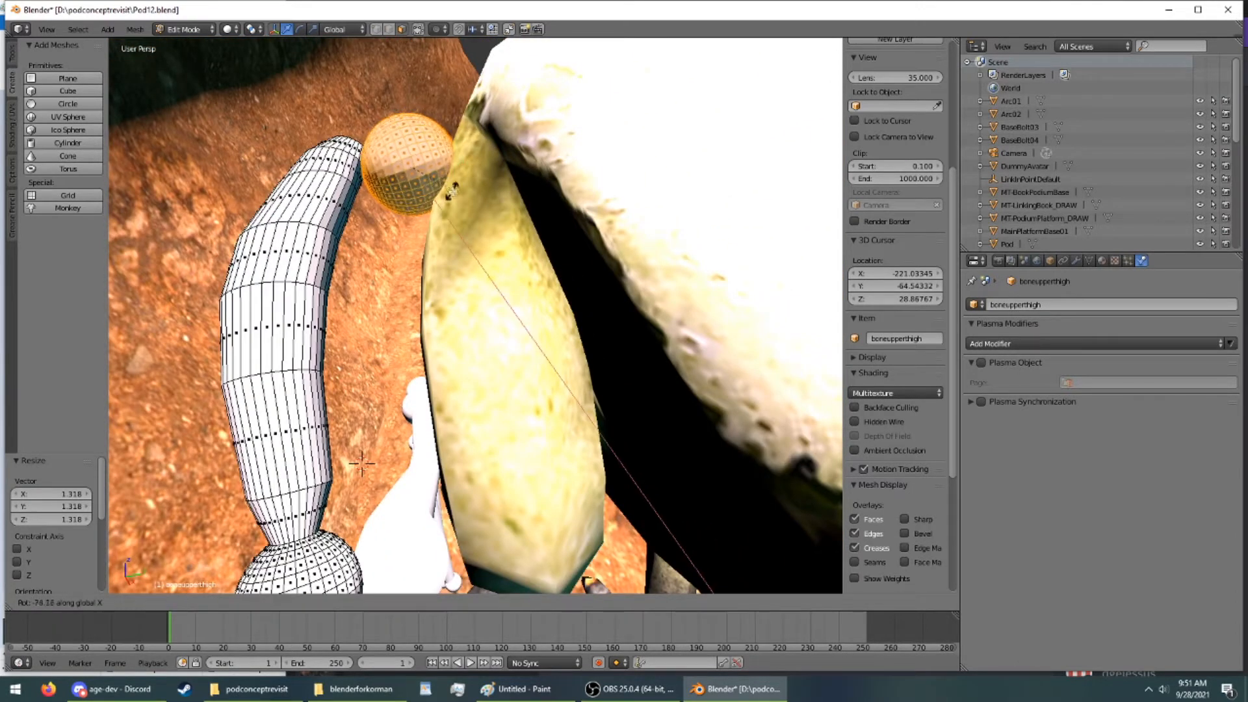
click(454, 212)
Fine-tune the rotated sphere's position beside the bone tip, finishing with a shift of about -0.366 along Y
middle_drag(454, 212, 512, 221)
drag(476, 246, 490, 227)
middle_drag(490, 227, 451, 161)
drag(446, 108, 448, 124)
scroll(451, 140, up, 3)
middle_drag(451, 140, 406, 167)
drag(366, 85, 365, 93)
middle_drag(366, 93, 337, 111)
drag(385, 128, 371, 129)
Select the circular area of faces around the sphere's bone-facing pole using shortest-path picks
mouse_move(371, 129)
middle_down()
mouse_move(418, 149)
mouse_move(372, 132)
middle_up()
right_click(291, 129)
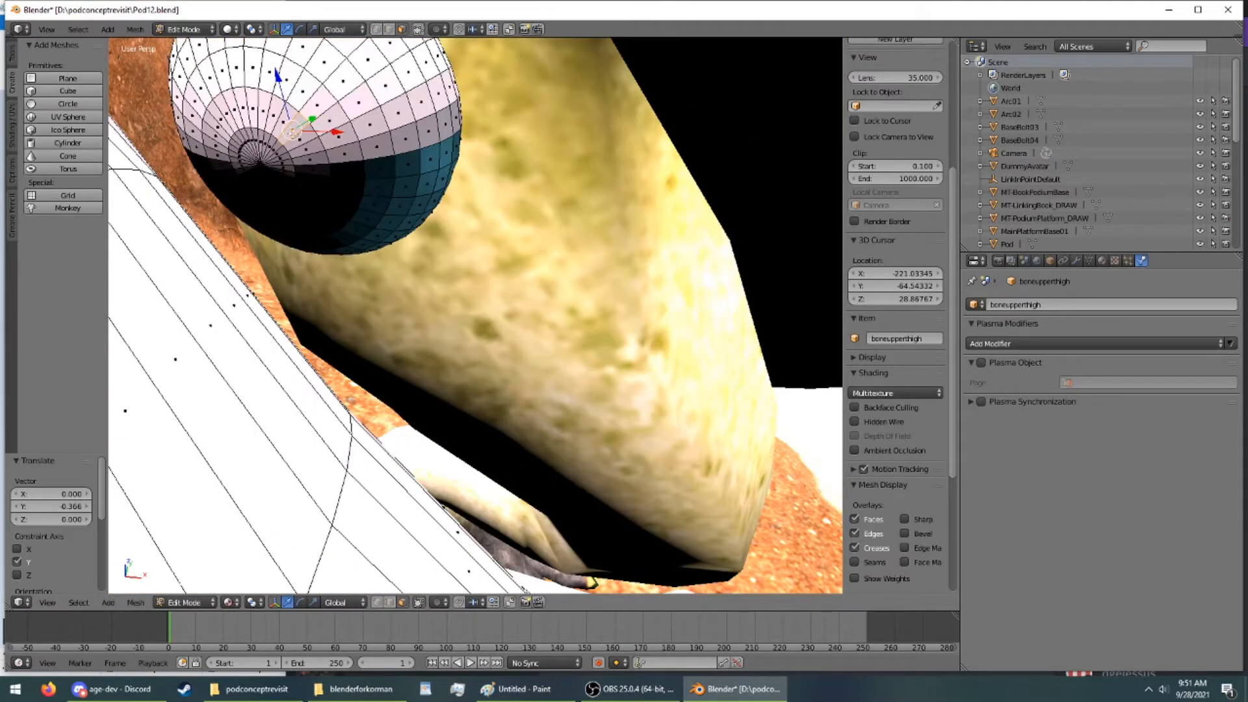
ctrl+right_click(301, 185)
ctrl+right_click(313, 177)
ctrl+right_click(251, 119)
ctrl+right_click(219, 148)
ctrl+right_click(236, 181)
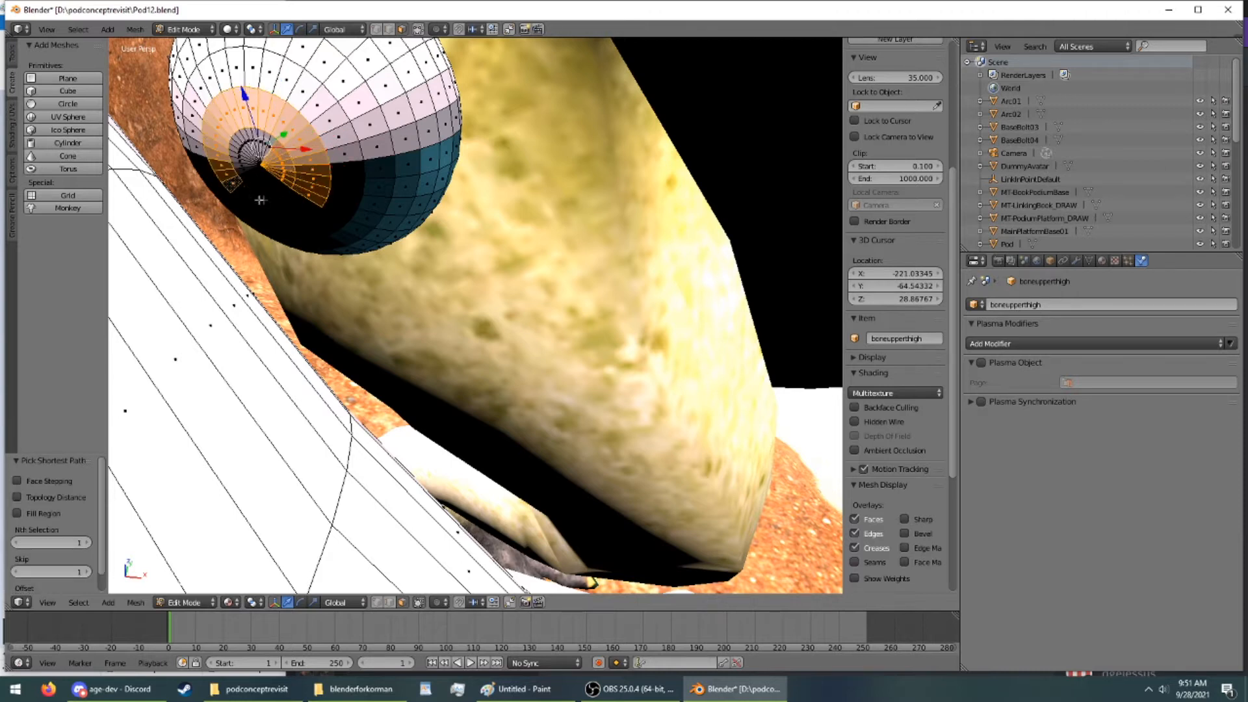
ctrl+right_click(261, 199)
ctrl+right_click(295, 203)
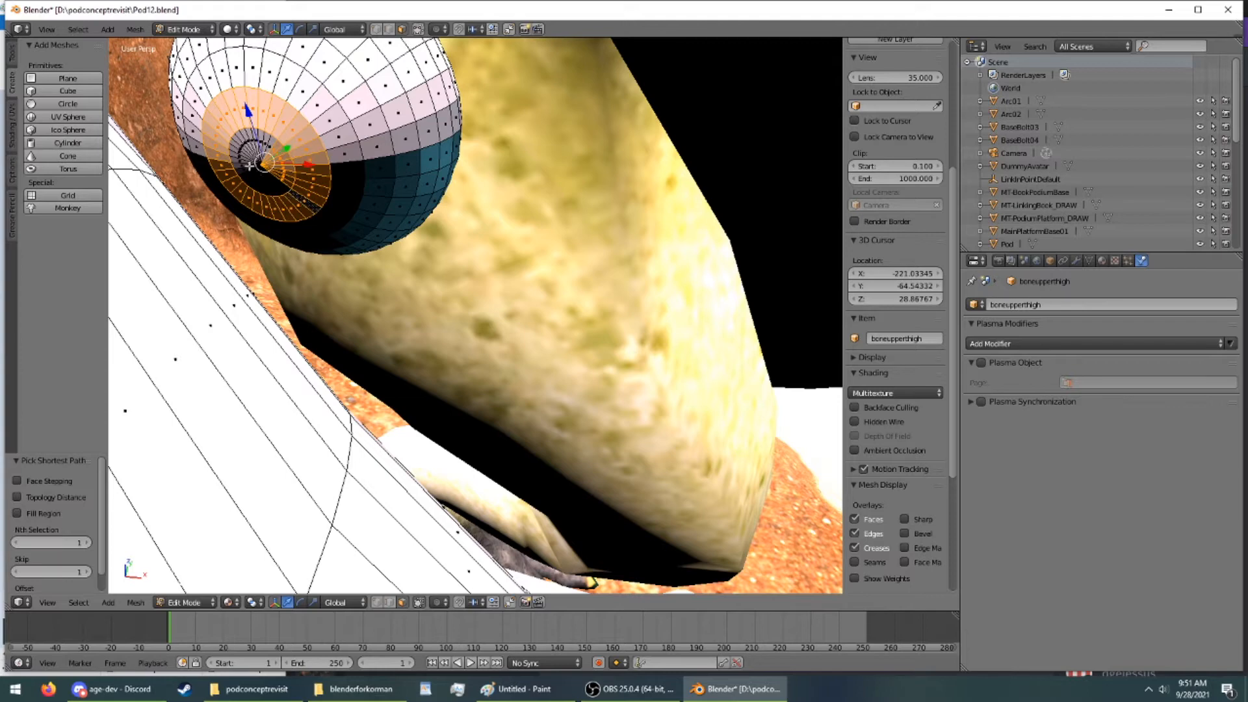
Extrude the selected pole faces about 0.774 toward the bone and scale them to about 0.872
middle_drag(272, 144, 198, 146)
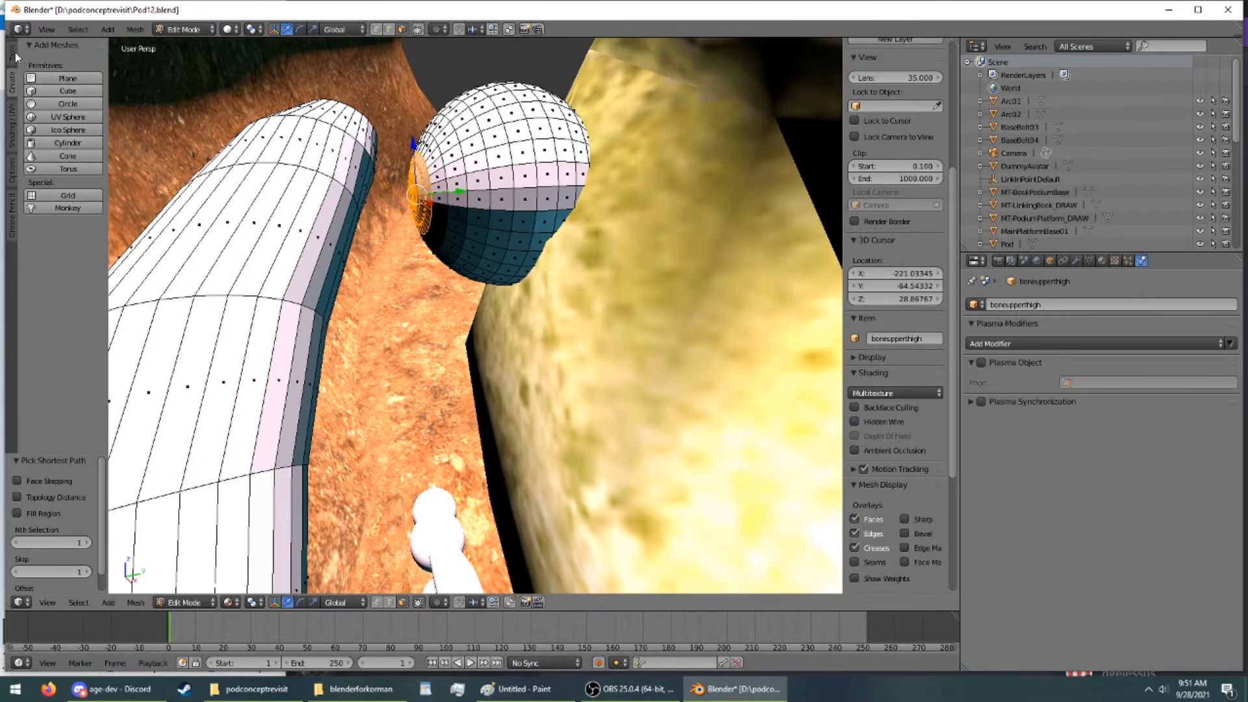
click(15, 56)
click(63, 252)
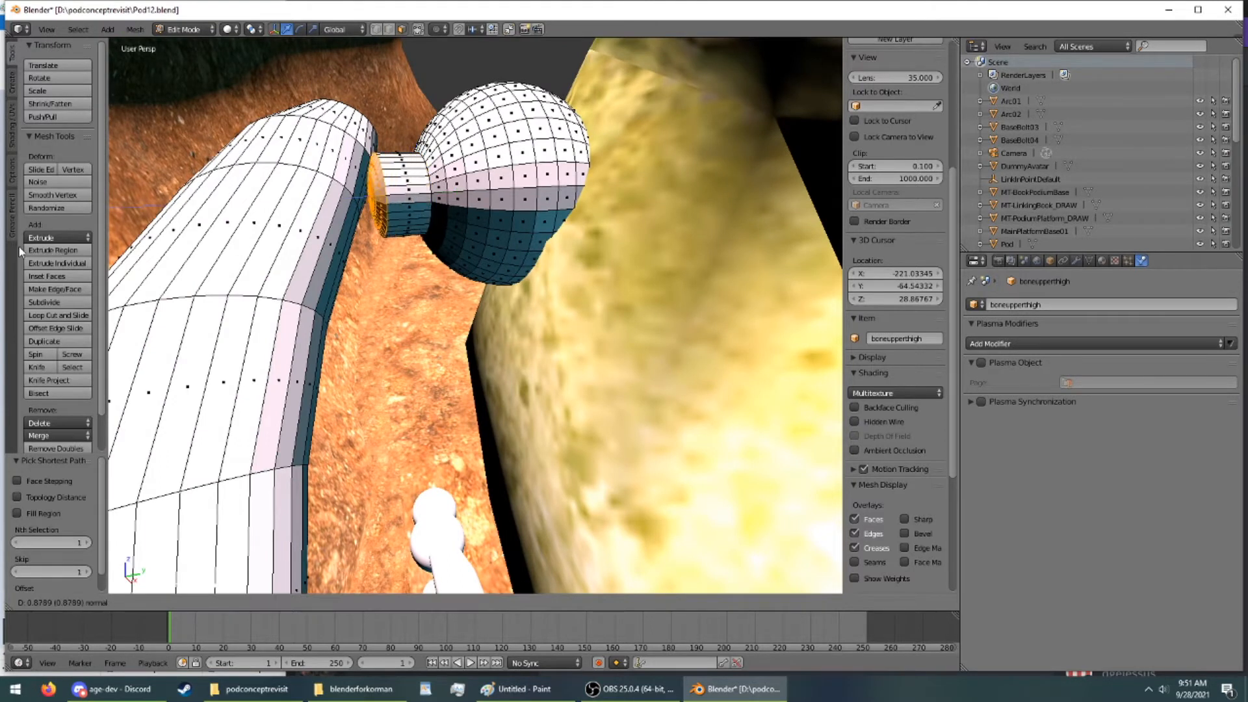
click(18, 247)
key(s)
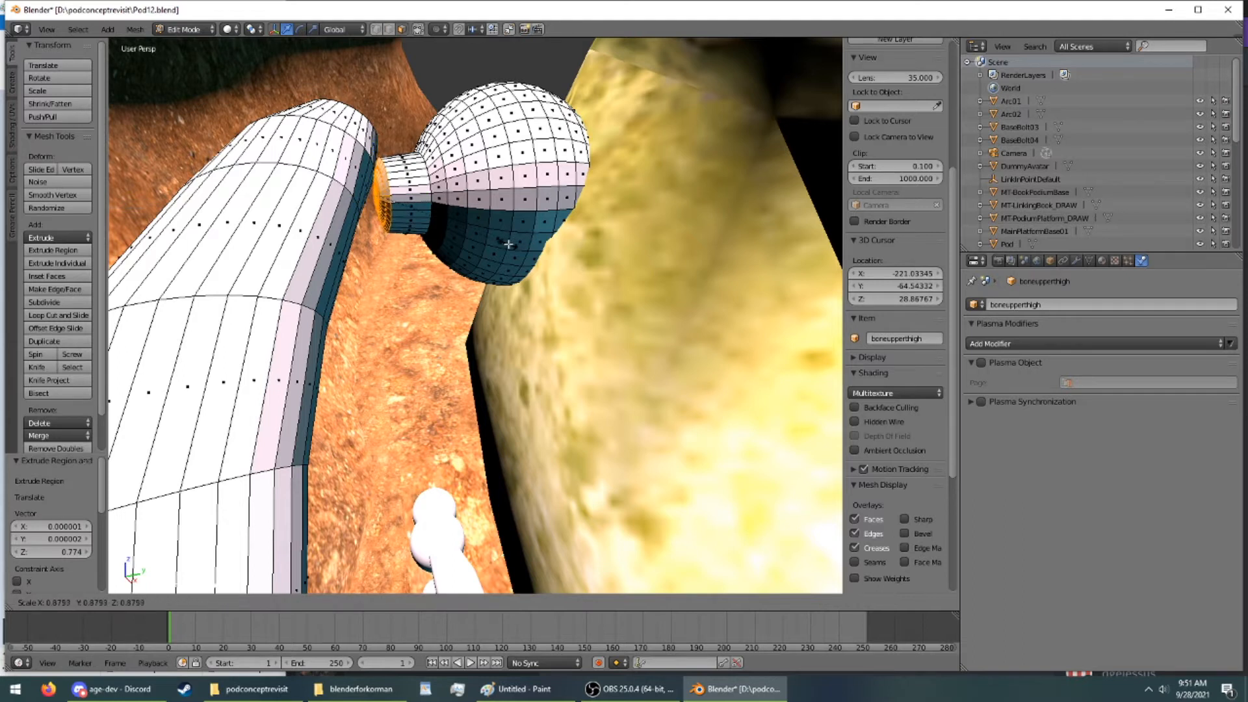
click(507, 245)
Extrude the neck's end faces about 0.446 further toward the bone, scale them, and shift them about -0.255 along X
click(63, 250)
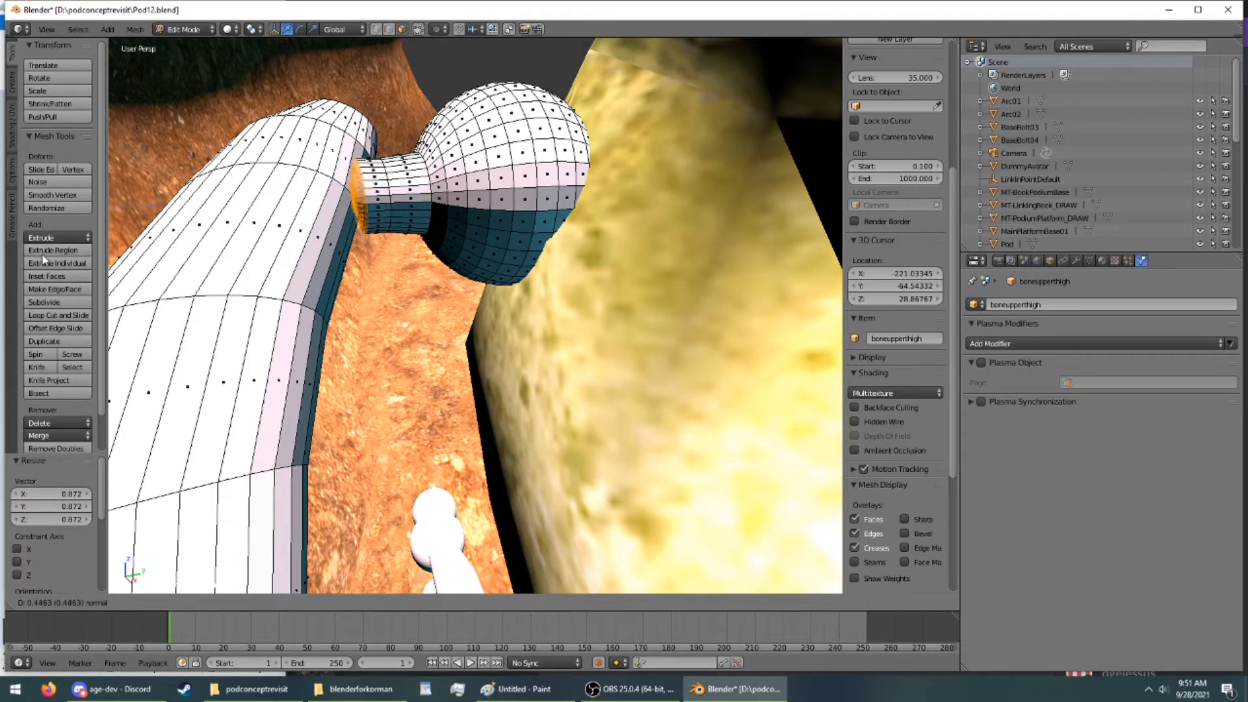
click(311, 209)
key(s)
click(409, 198)
middle_drag(410, 198, 398, 276)
key(g)
key(x)
click(339, 430)
middle_drag(339, 416, 340, 341)
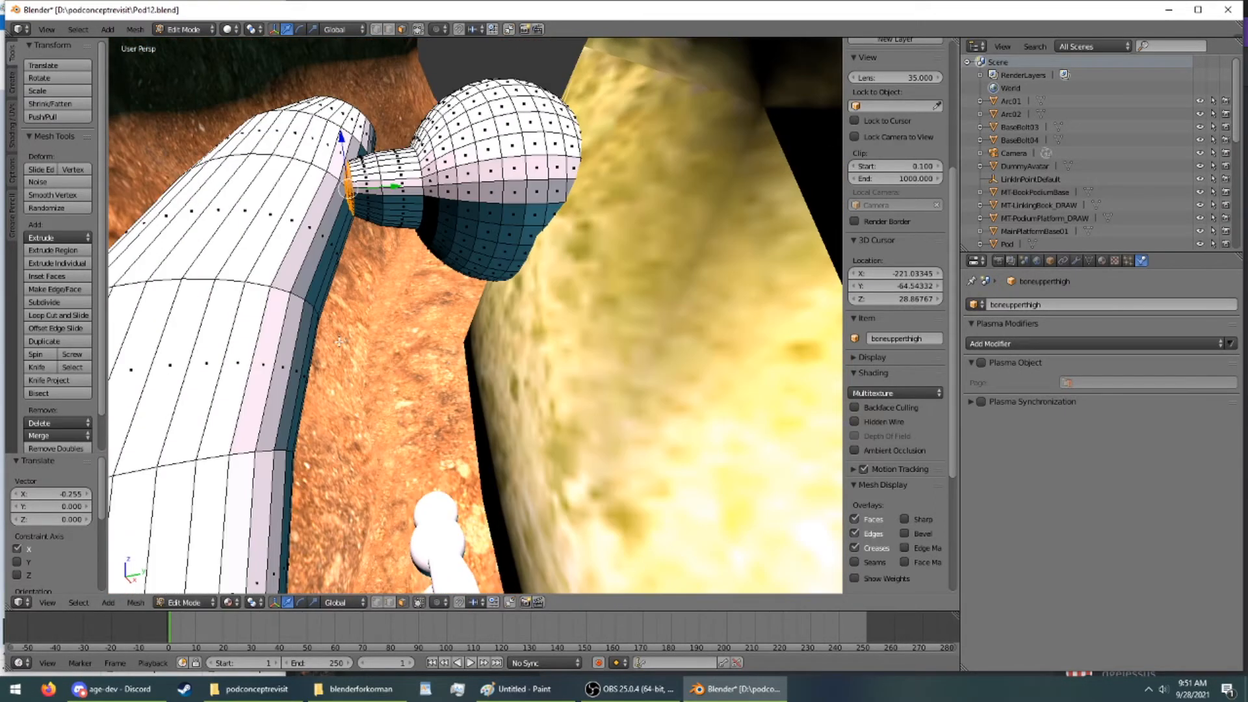
Extrude the neck's end faces another 0.495 into the thigh bone and shift them about -0.372 along X
click(64, 253)
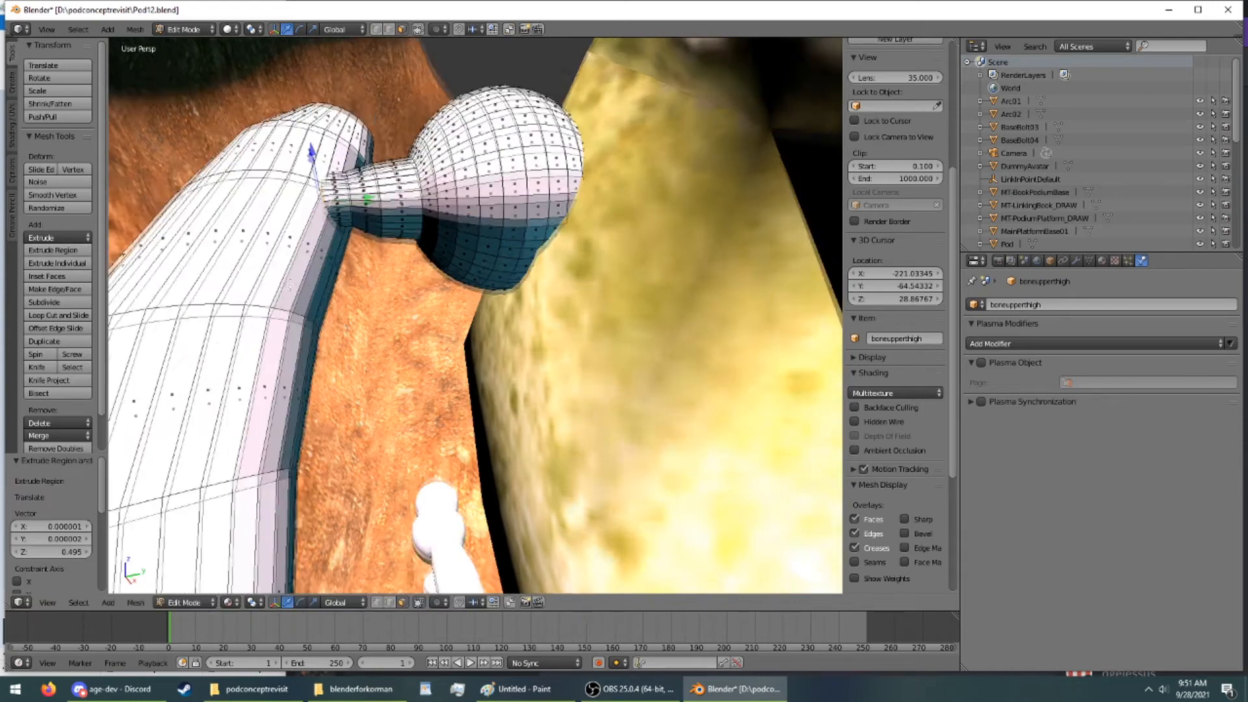
middle_drag(339, 342, 339, 318)
drag(315, 393, 303, 383)
Delete the cap faces closing the neck's end so that the neck becomes an open tube
middle_drag(302, 375, 372, 344)
scroll(372, 337, up, 4)
shift+middle_drag(345, 214, 365, 358)
scroll(374, 343, up, 4)
key(x)
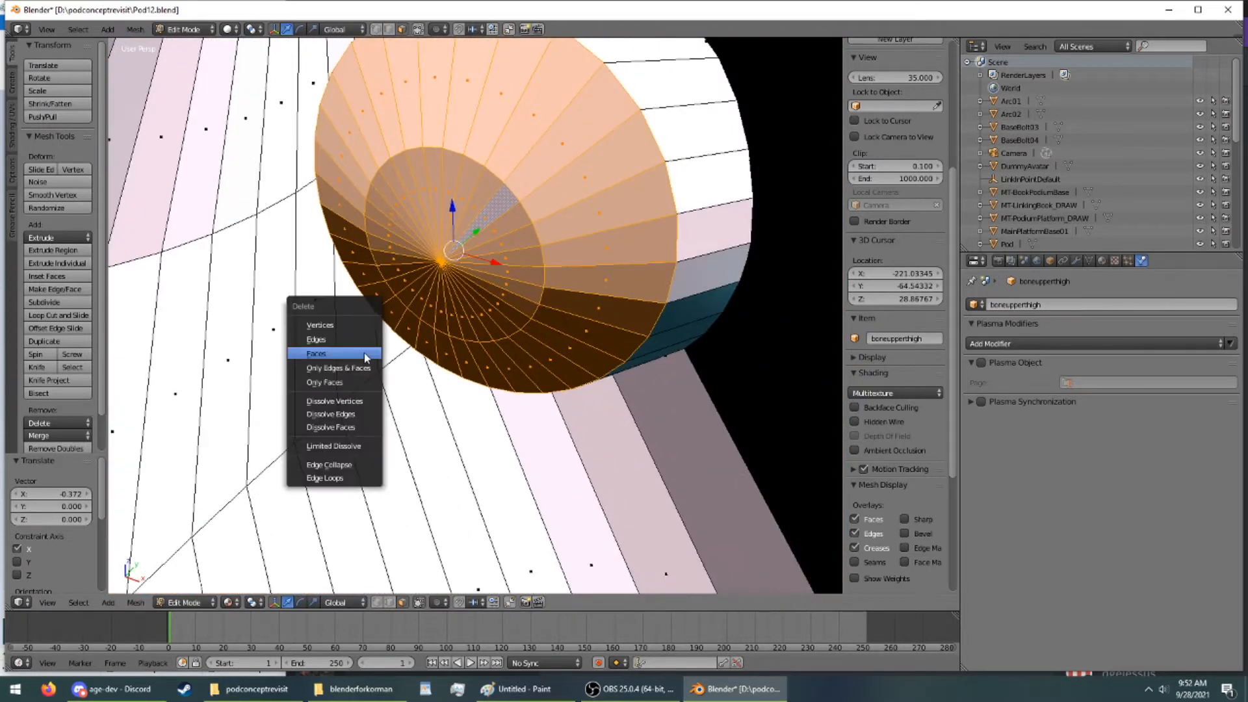
click(365, 358)
Select a run of faces on the open neck's last segment with a shortest-path pick and delete them
scroll(372, 346, up, 2)
middle_drag(375, 342, 434, 351)
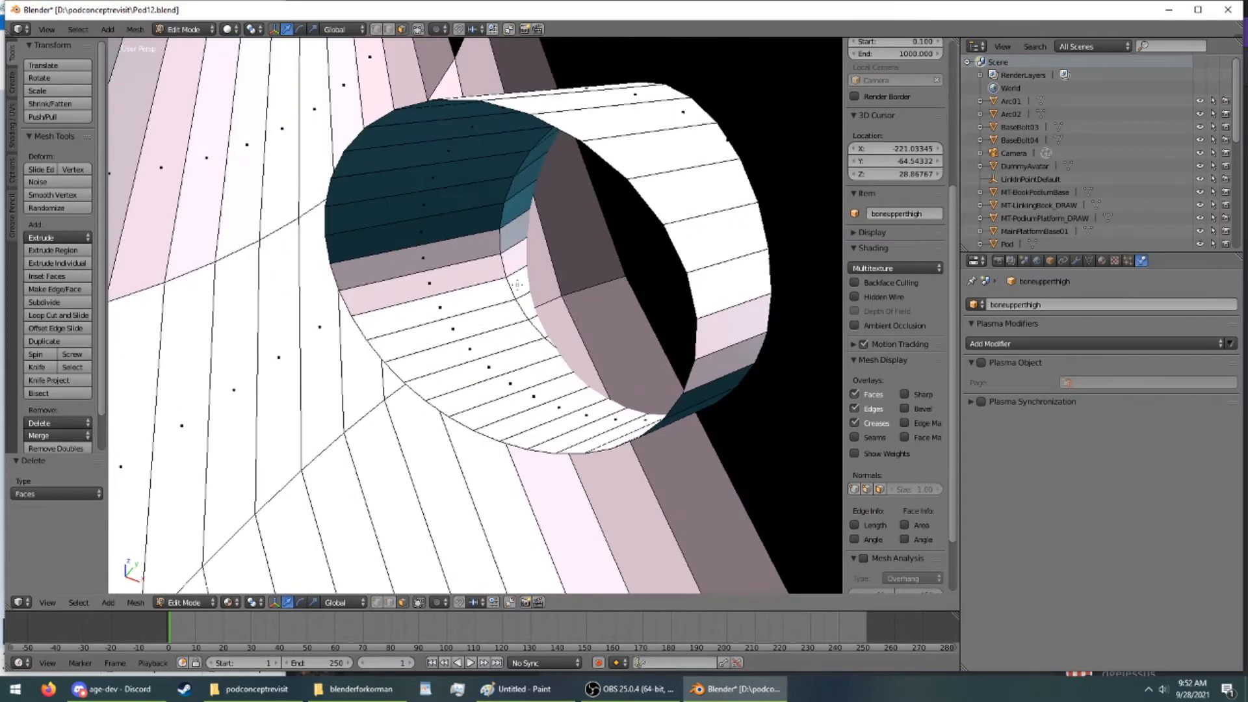
alt+right_click(499, 320)
alt+right_click(523, 345)
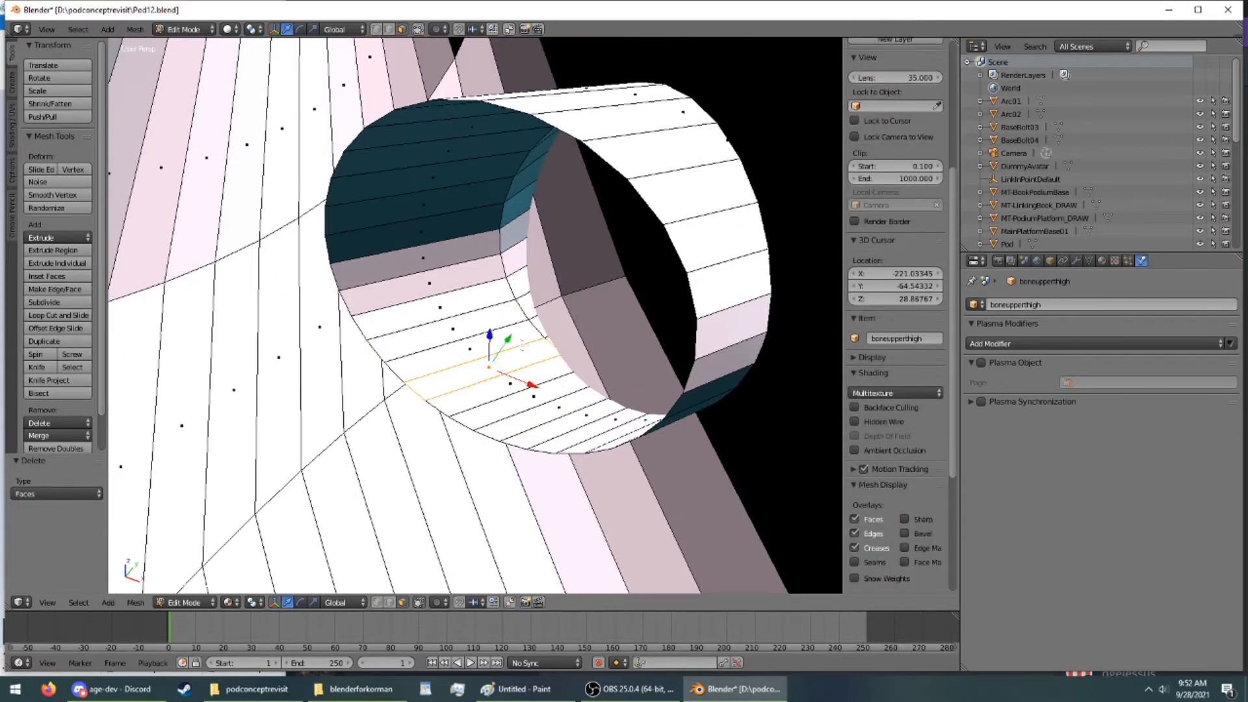
middle_drag(517, 333, 563, 272)
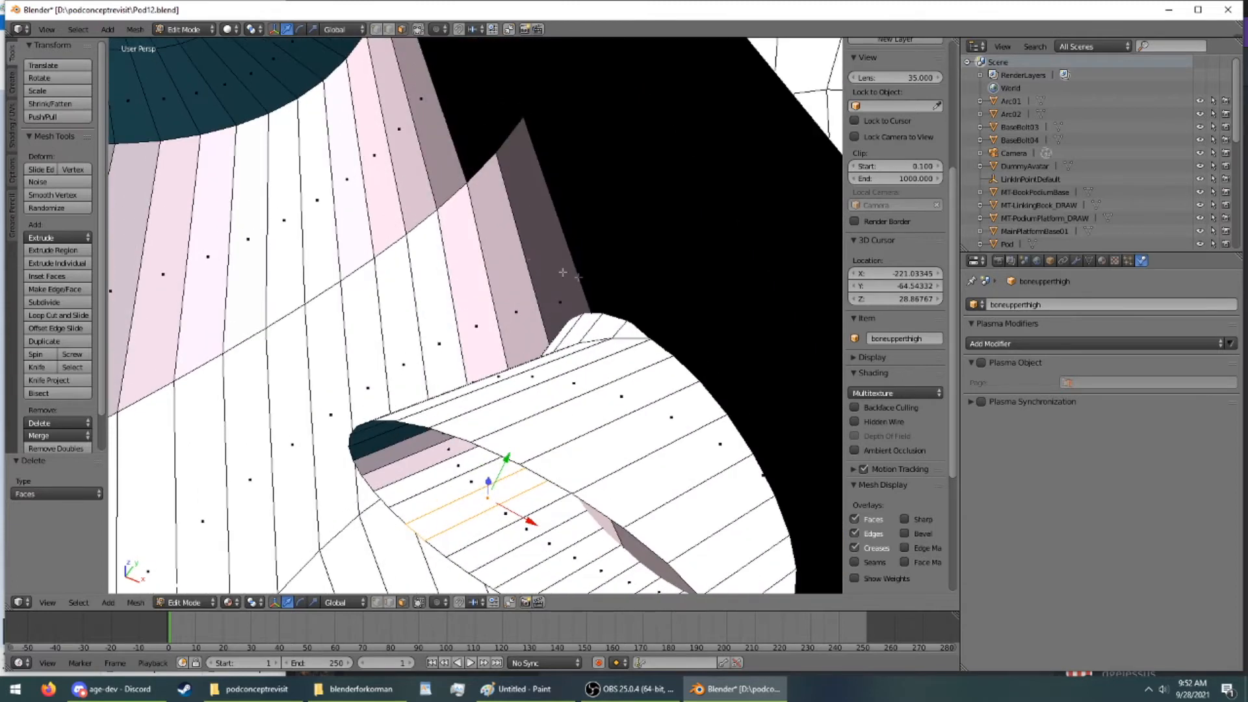
ctrl+right_click(603, 347)
key(x)
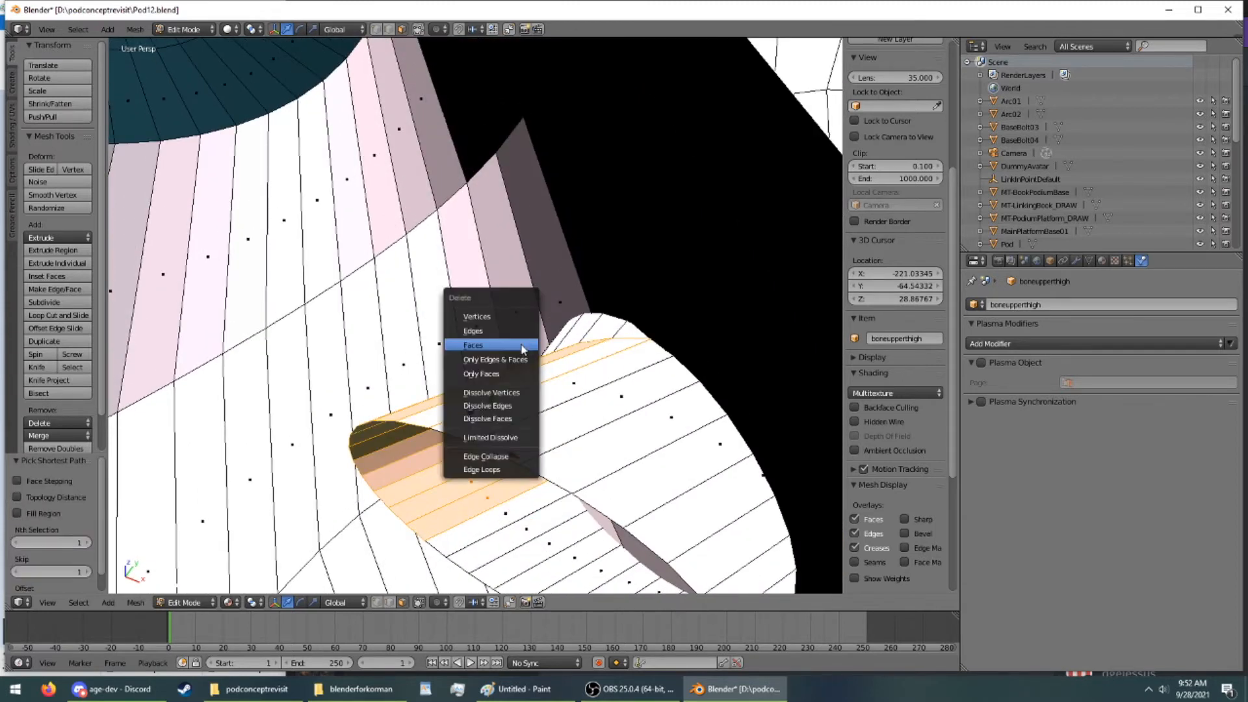
click(527, 344)
Switch to vertex selection and adjust the neck's remaining rim vertices, including shifts of about 0.018 along Y and 0.094 along X
middle_drag(527, 344, 545, 345)
right_click(534, 305)
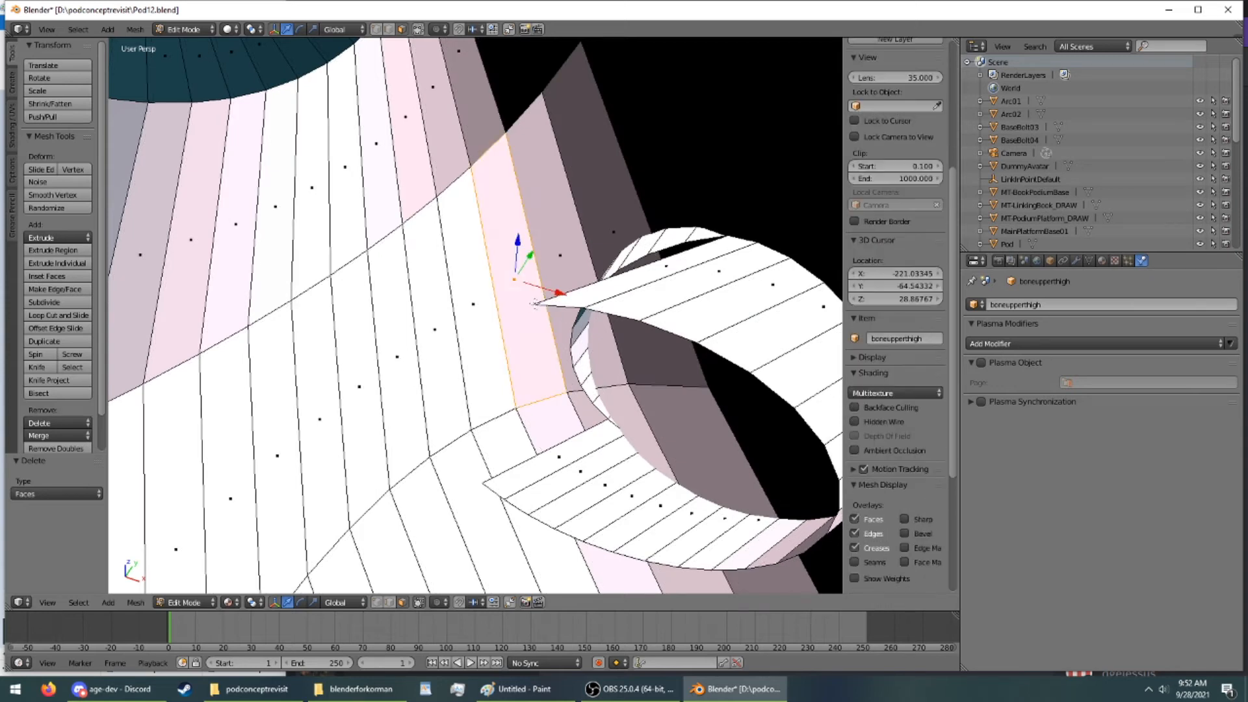
click(380, 31)
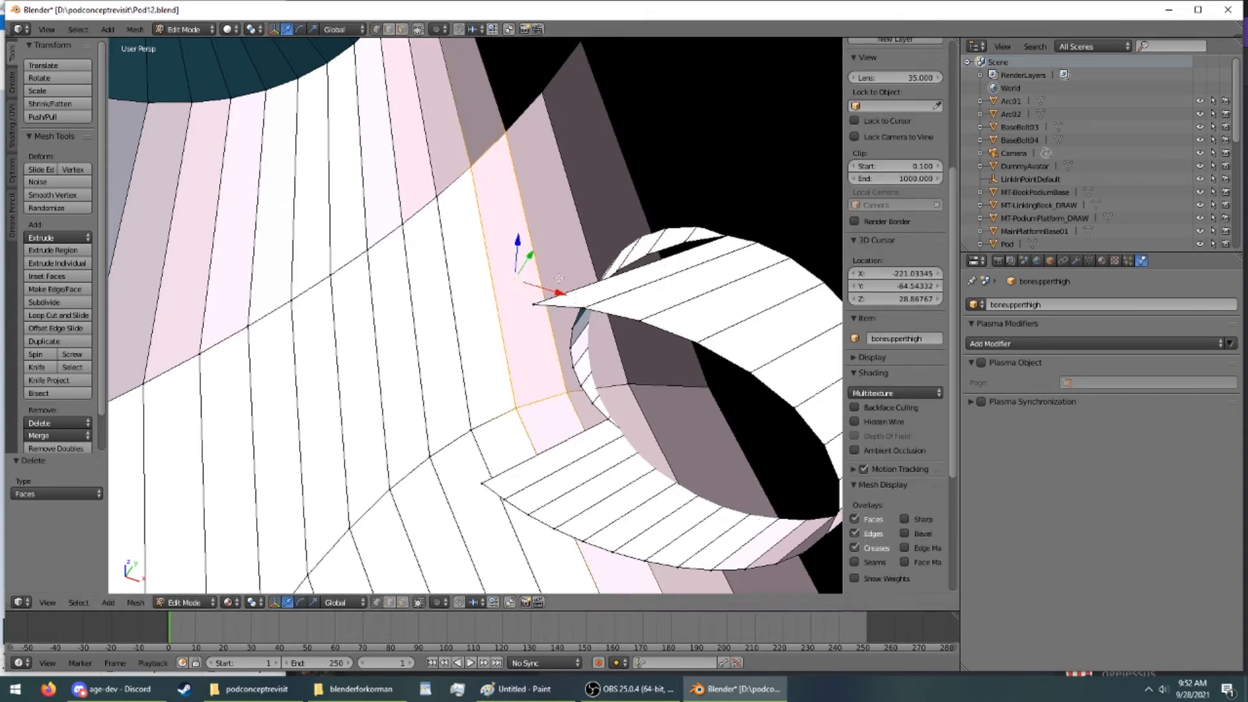
right_click(535, 304)
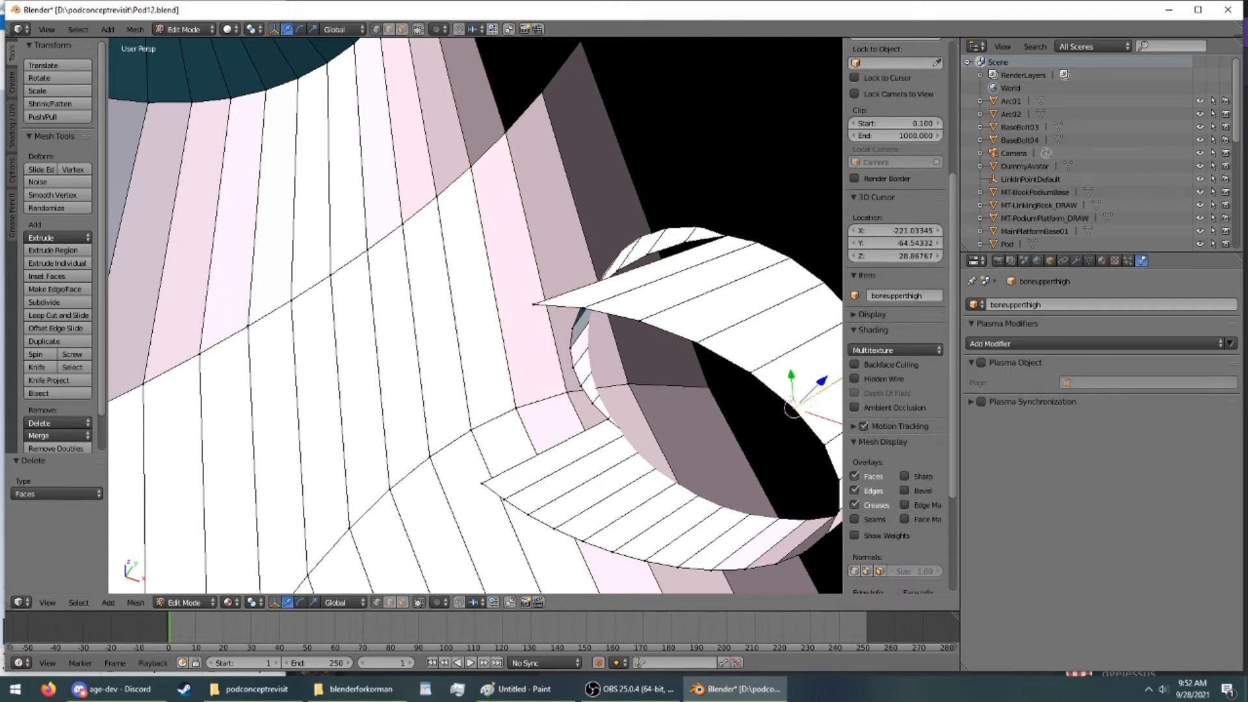
drag(791, 383, 787, 376)
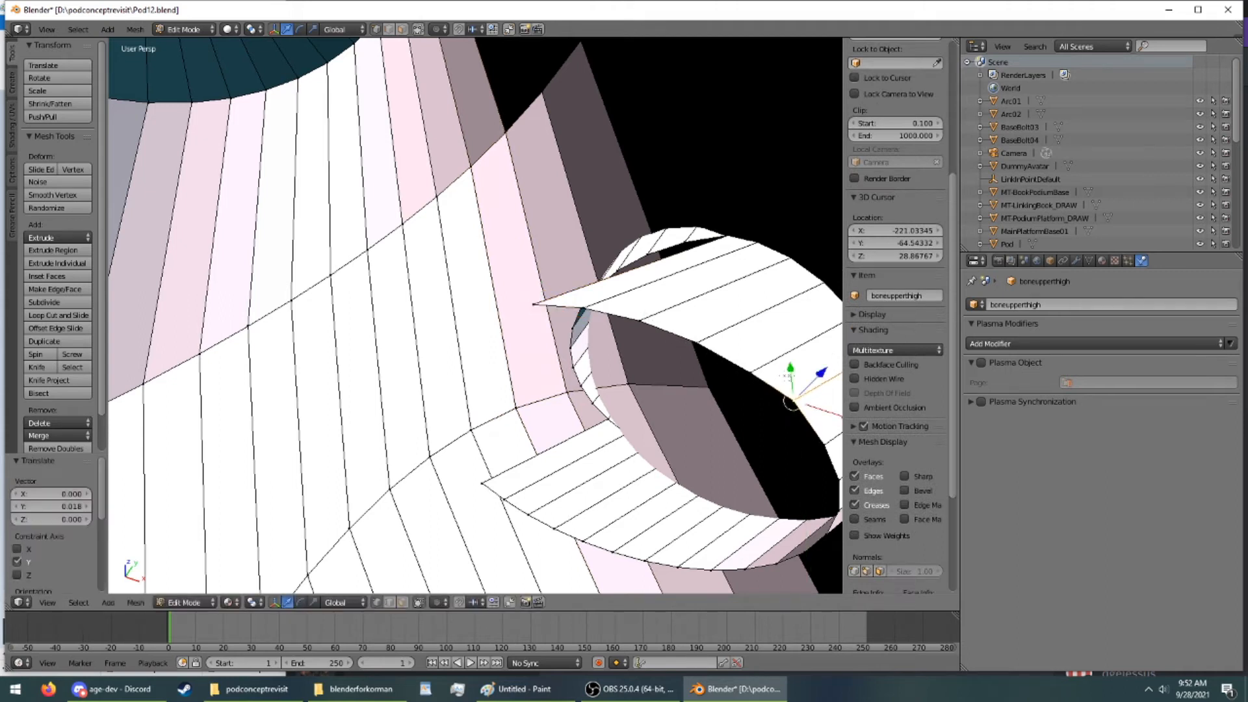
ctrl+right_click(628, 343)
drag(667, 313, 677, 259)
drag(731, 304, 758, 338)
middle_drag(758, 338, 438, 354)
scroll(897, 316, down, 2)
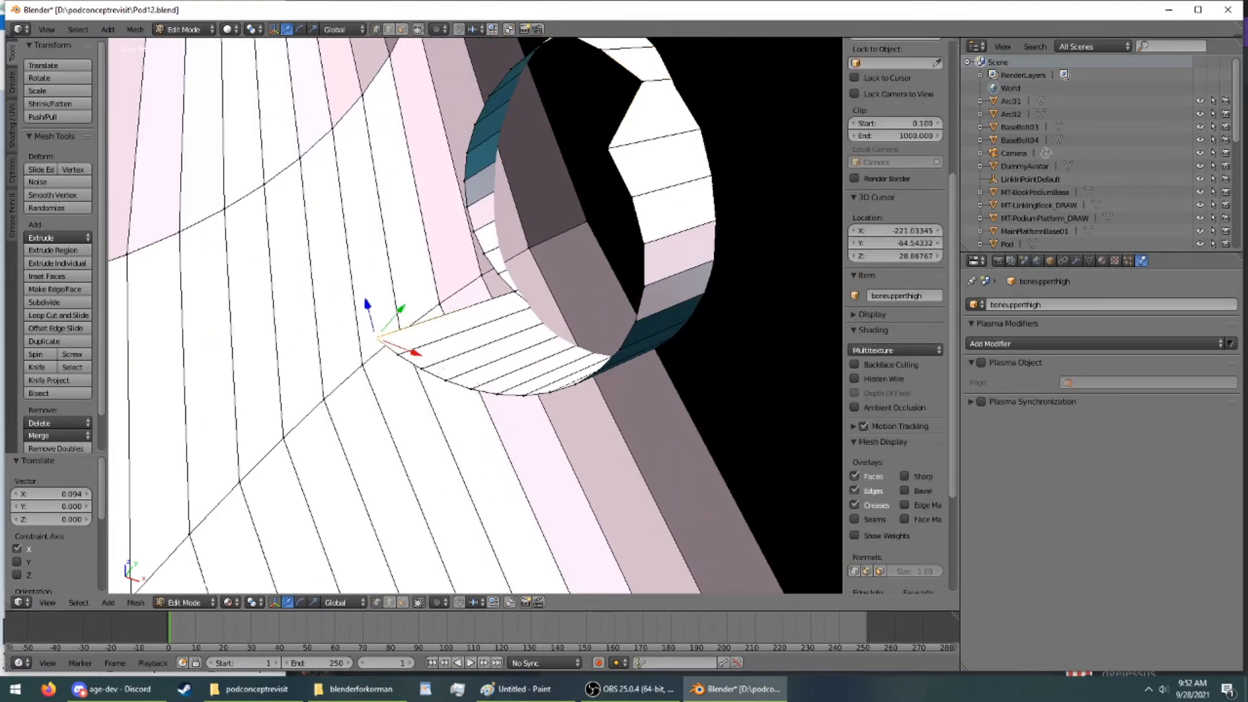
Shift further runs of the neck's rim vertices toward the bone surface, including about -0.110 along X and 0.214 along Y
ctrl+click(632, 332)
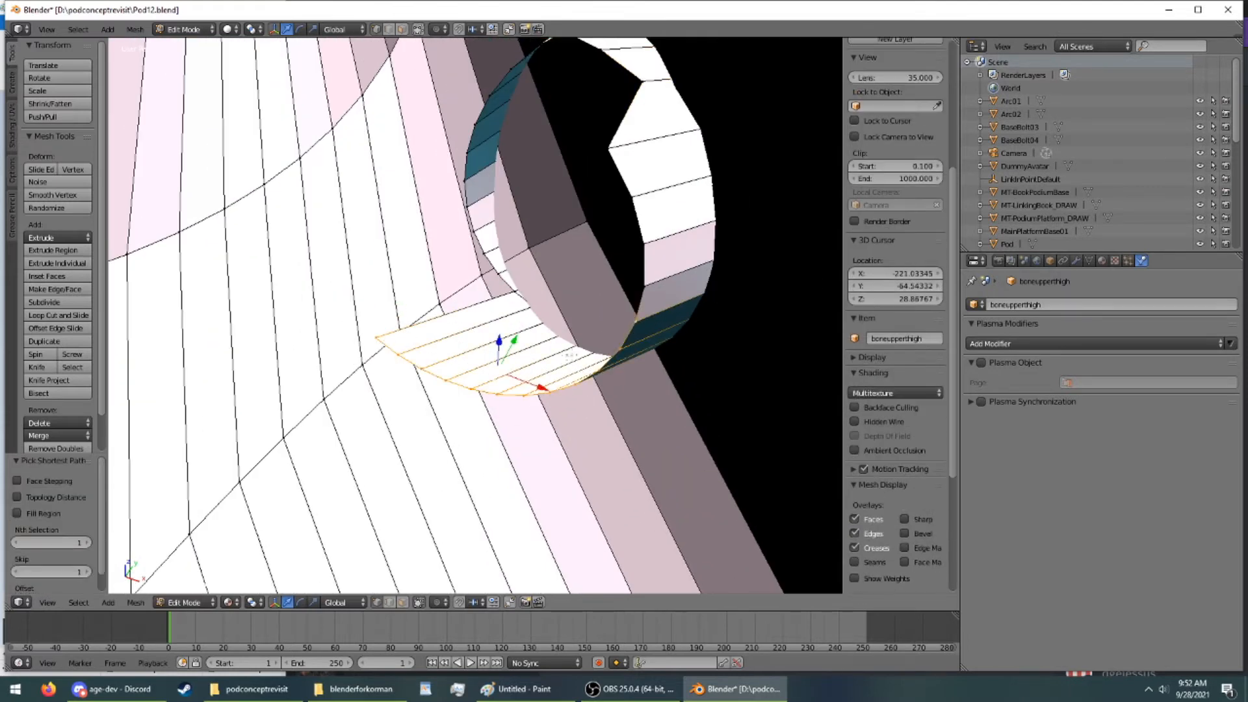
drag(515, 340, 590, 380)
right_click(715, 326)
drag(743, 330, 694, 353)
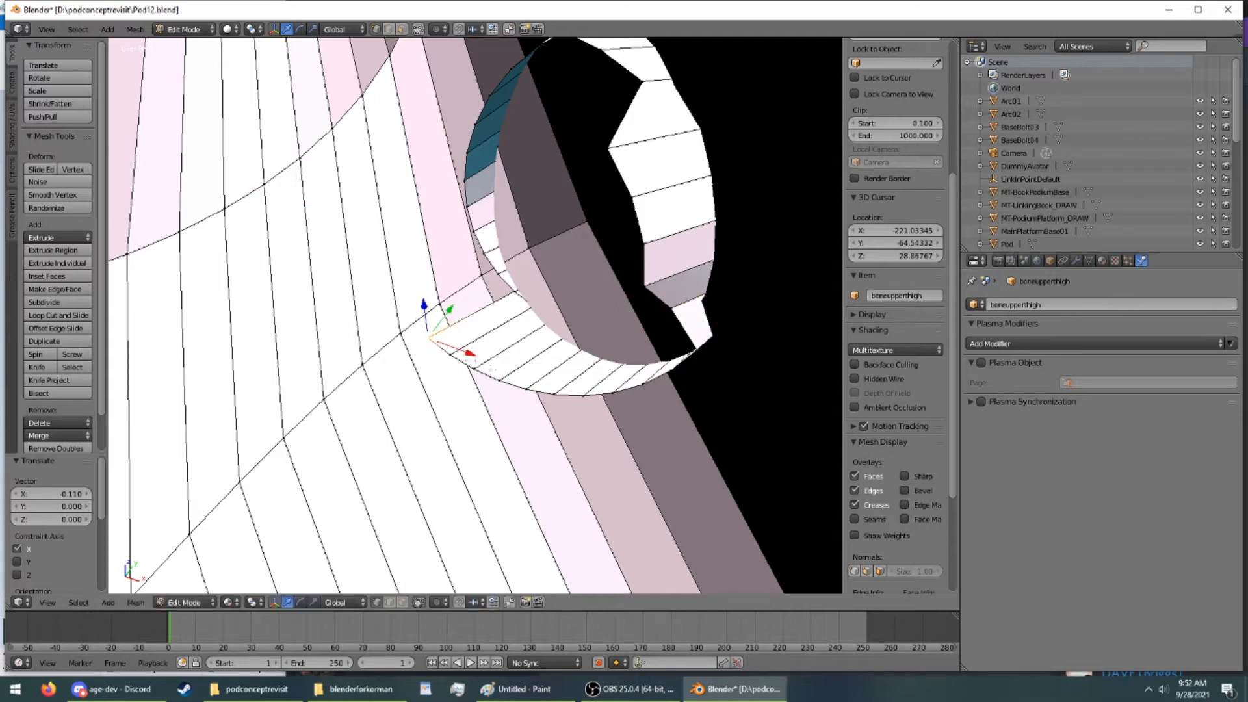
ctrl+right_click(554, 392)
drag(508, 333, 535, 331)
middle_drag(536, 330, 514, 231)
middle_drag(496, 311, 475, 298)
scroll(476, 385, up, 4)
mouse_move(476, 386)
middle_down()
mouse_move(477, 462)
mouse_move(479, 390)
mouse_move(497, 384)
middle_up()
scroll(496, 384, down, 3)
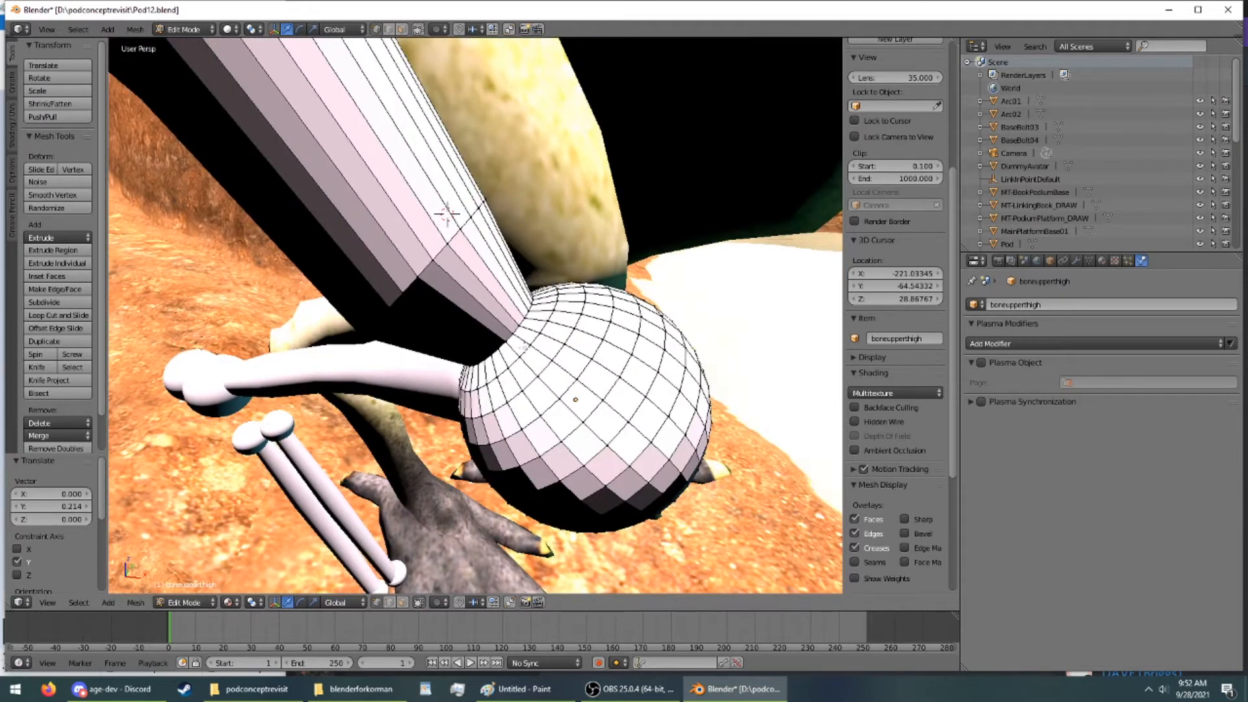
Select the vertex ring where the thigh bone meets its lower ball using shortest-path picks and scale it to about 1.242
right_click(514, 336)
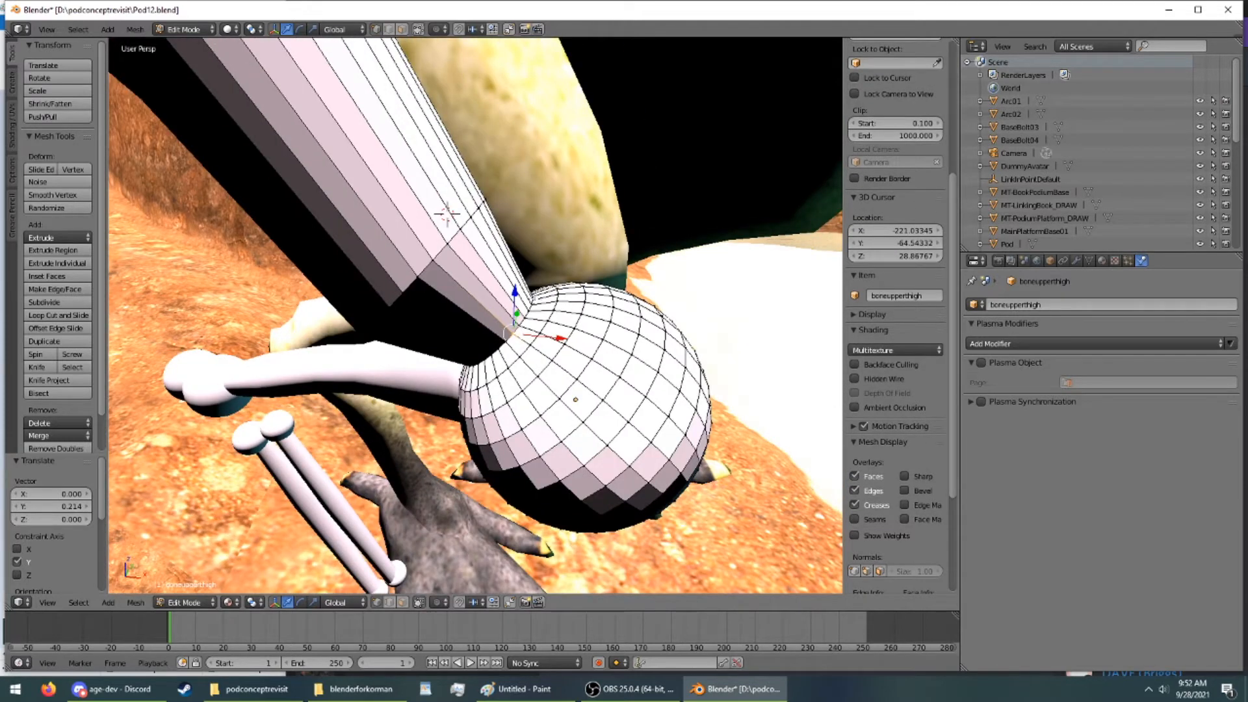
ctrl+right_click(528, 304)
middle_drag(432, 286, 284, 315)
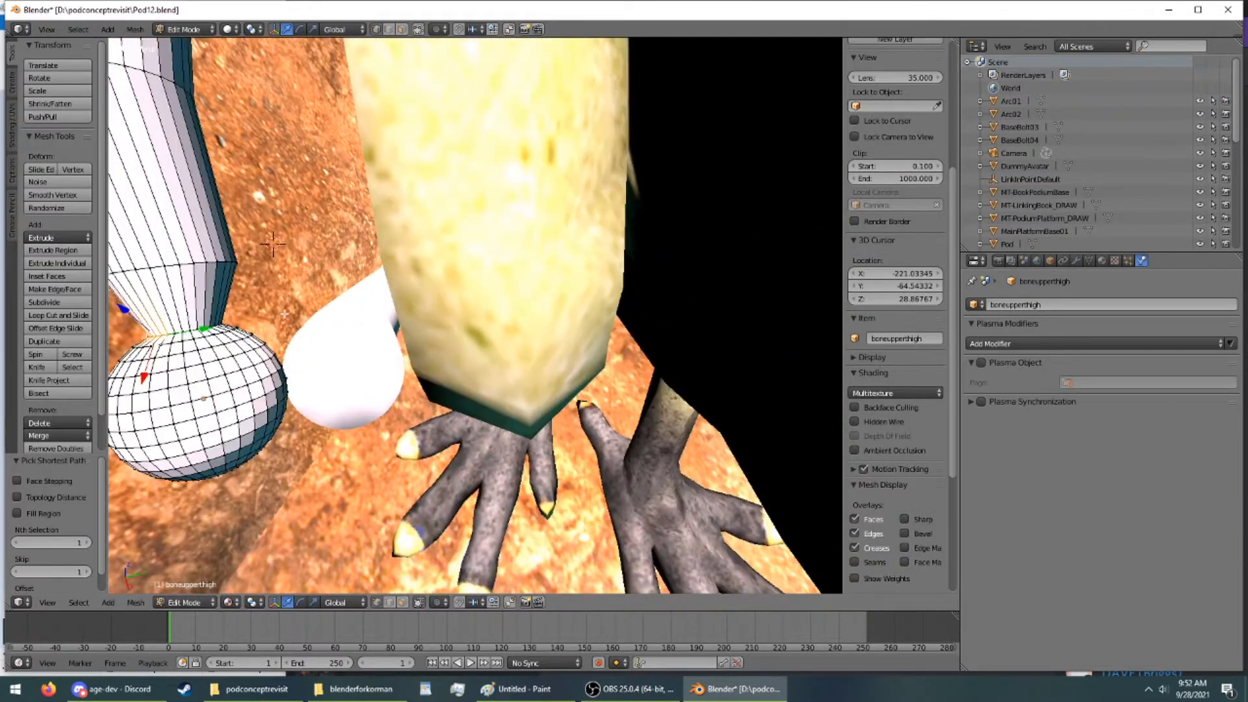
scroll(895, 312, down, 2)
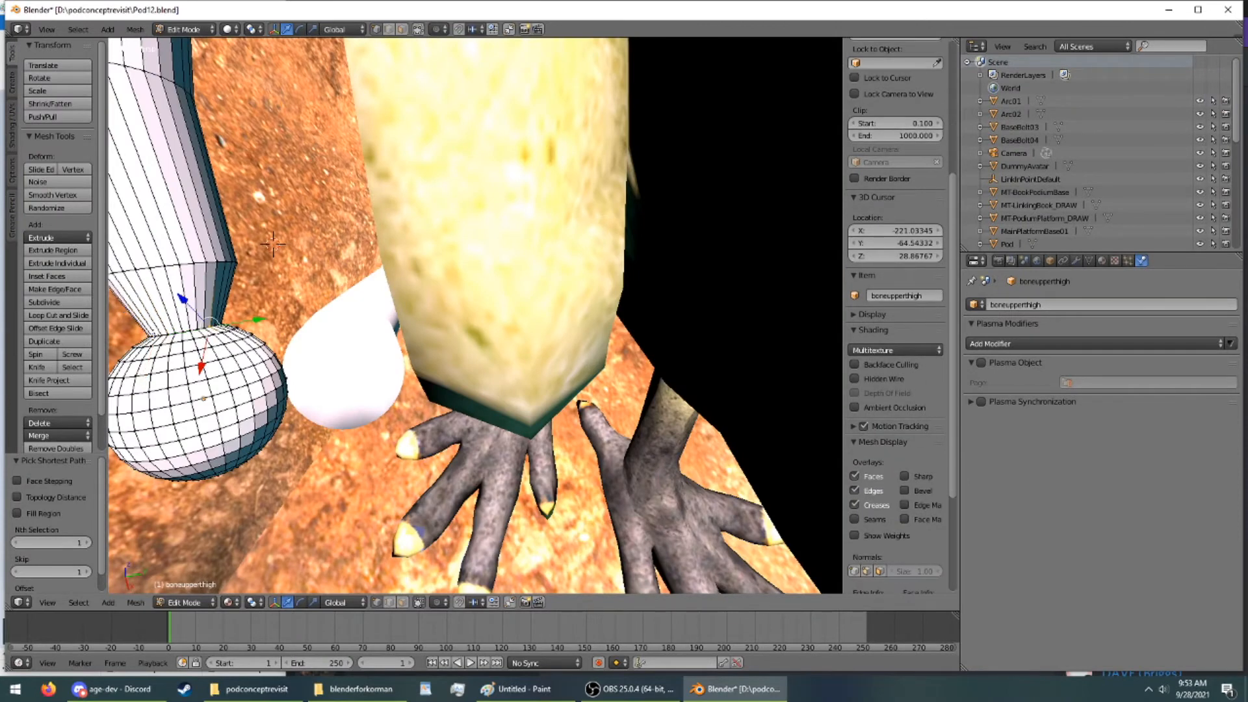
ctrl+right_click(154, 336)
middle_drag(154, 336, 350, 294)
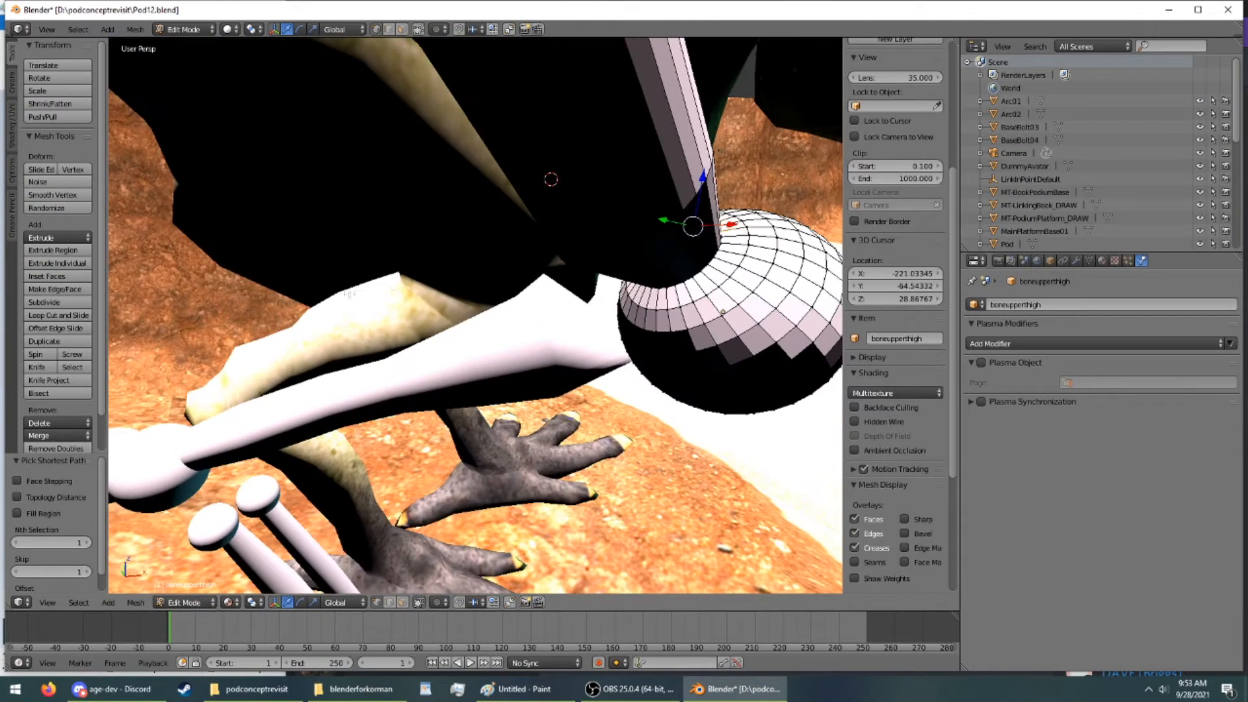
ctrl+right_click(634, 286)
middle_drag(633, 286, 486, 305)
scroll(486, 306, up, 5)
middle_drag(401, 326, 552, 362)
middle_drag(527, 268, 490, 307)
key(s)
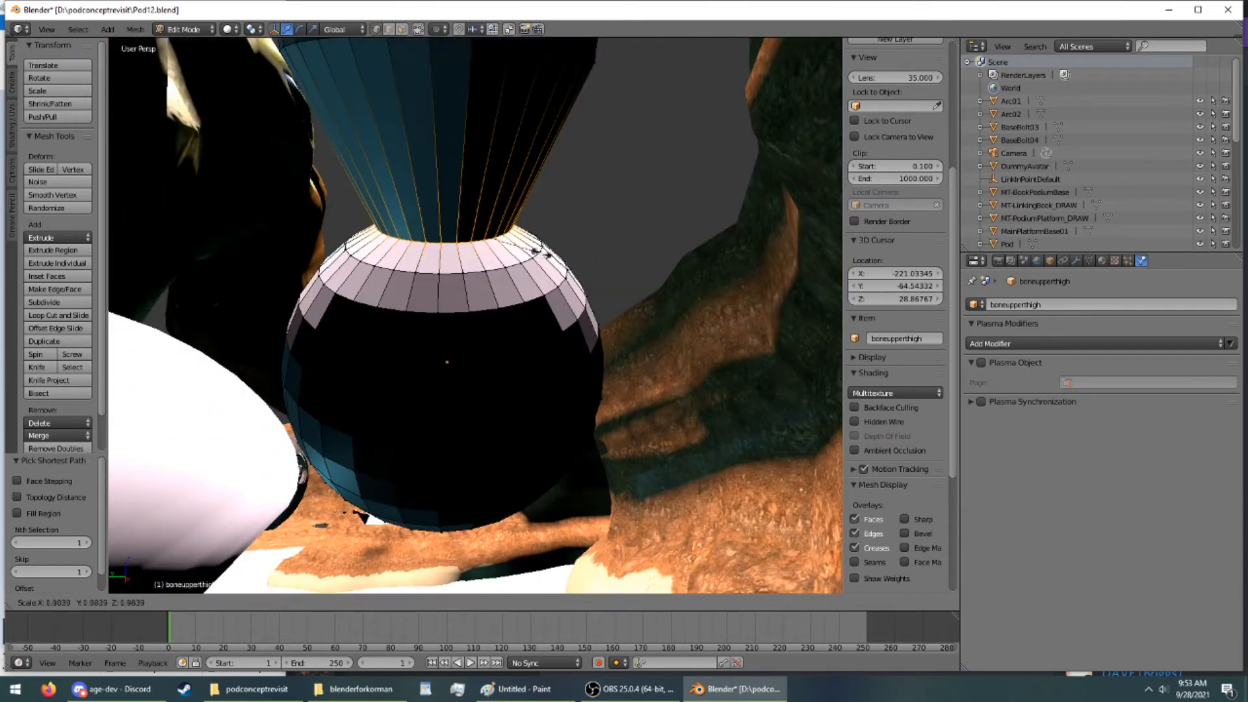
click(504, 225)
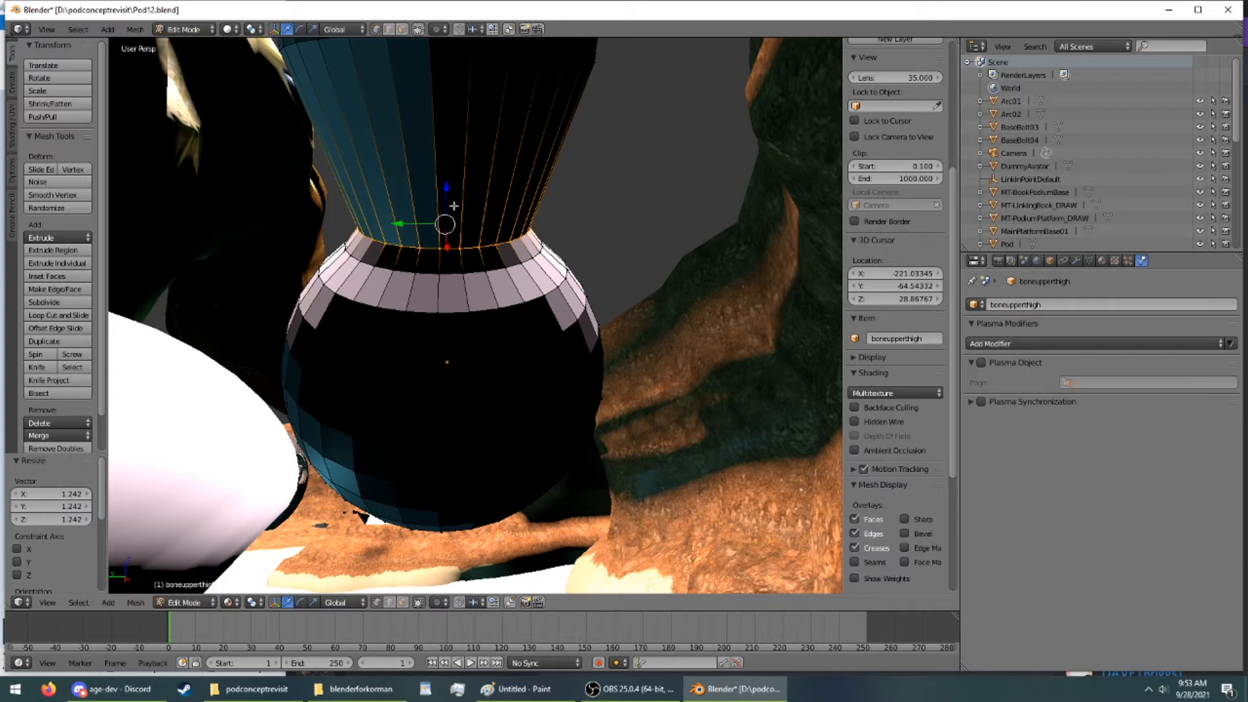
Reposition the ring above the lower ball along Z and about -0.386 along X, rescale it, and return to Object Mode
key(g)
key(z)
click(451, 186)
middle_drag(452, 185, 363, 227)
drag(291, 253, 283, 271)
drag(337, 308, 312, 306)
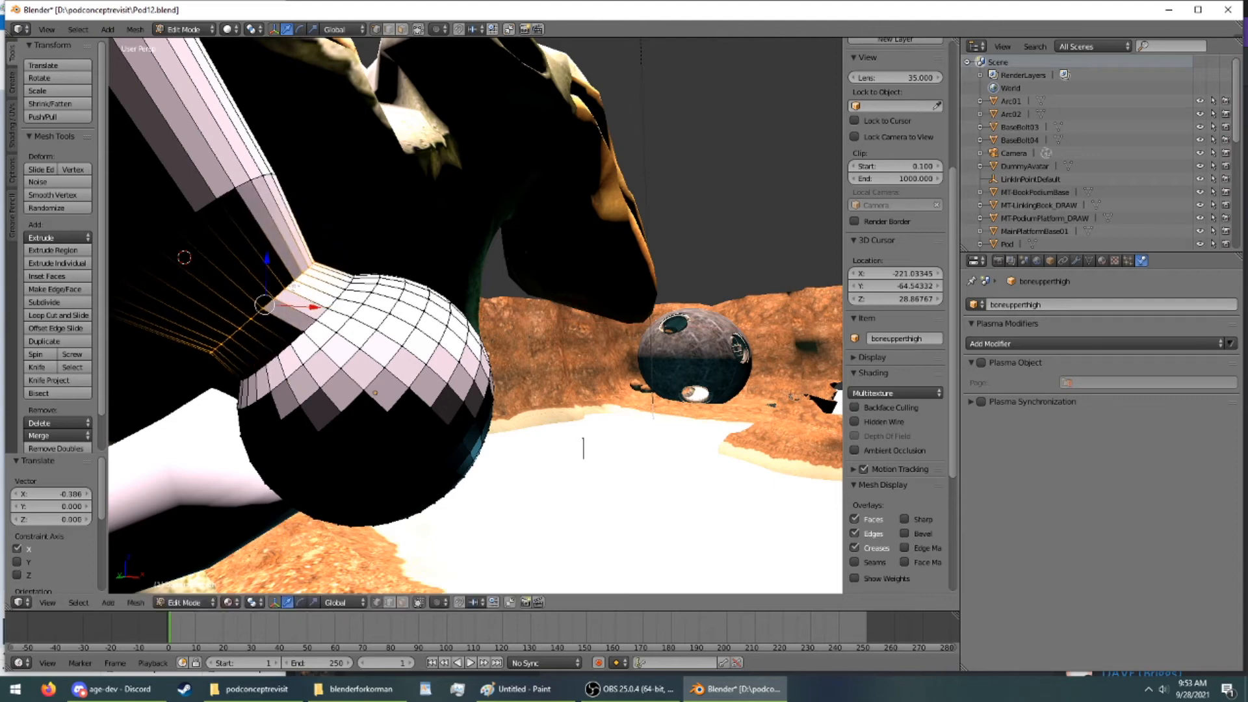
drag(269, 271, 268, 262)
key(s)
click(336, 273)
middle_drag(336, 273, 689, 301)
click(184, 29)
click(189, 44)
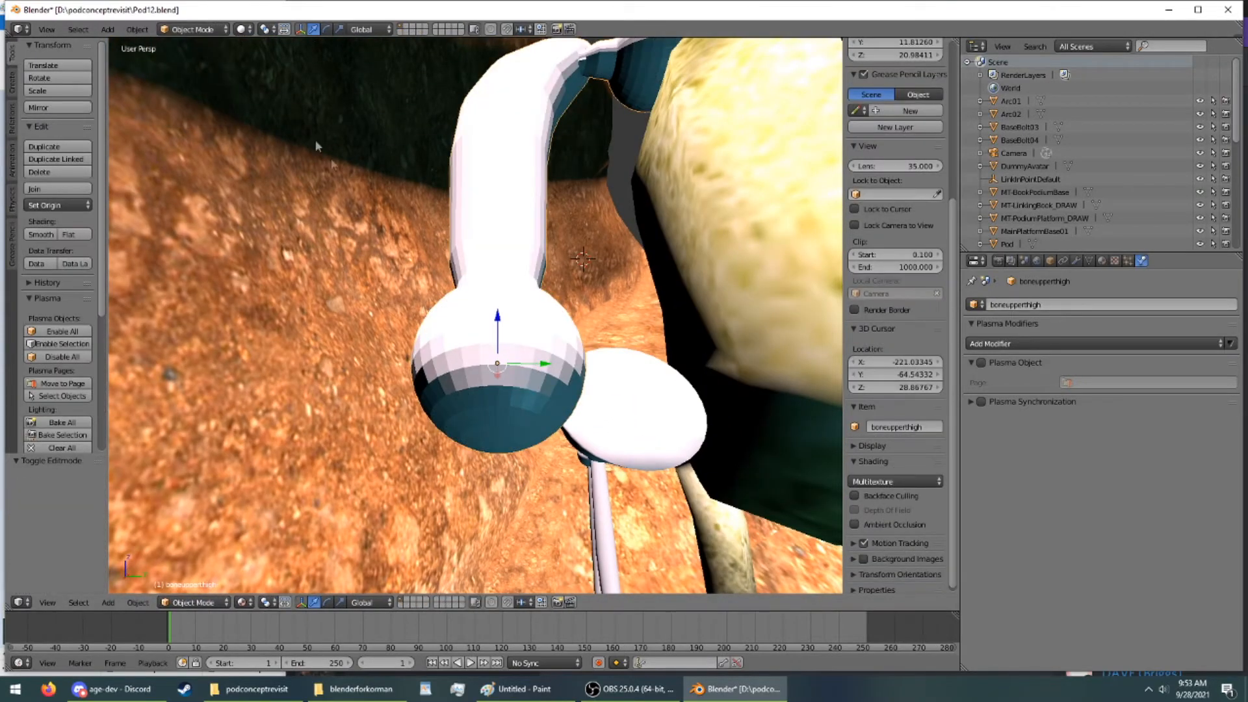
Move the creature body along Y away from the leg bones, and shift the selected bone about 4.415 along Y
scroll(343, 185, down, 5)
middle_drag(344, 185, 494, 263)
scroll(398, 275, down, 4)
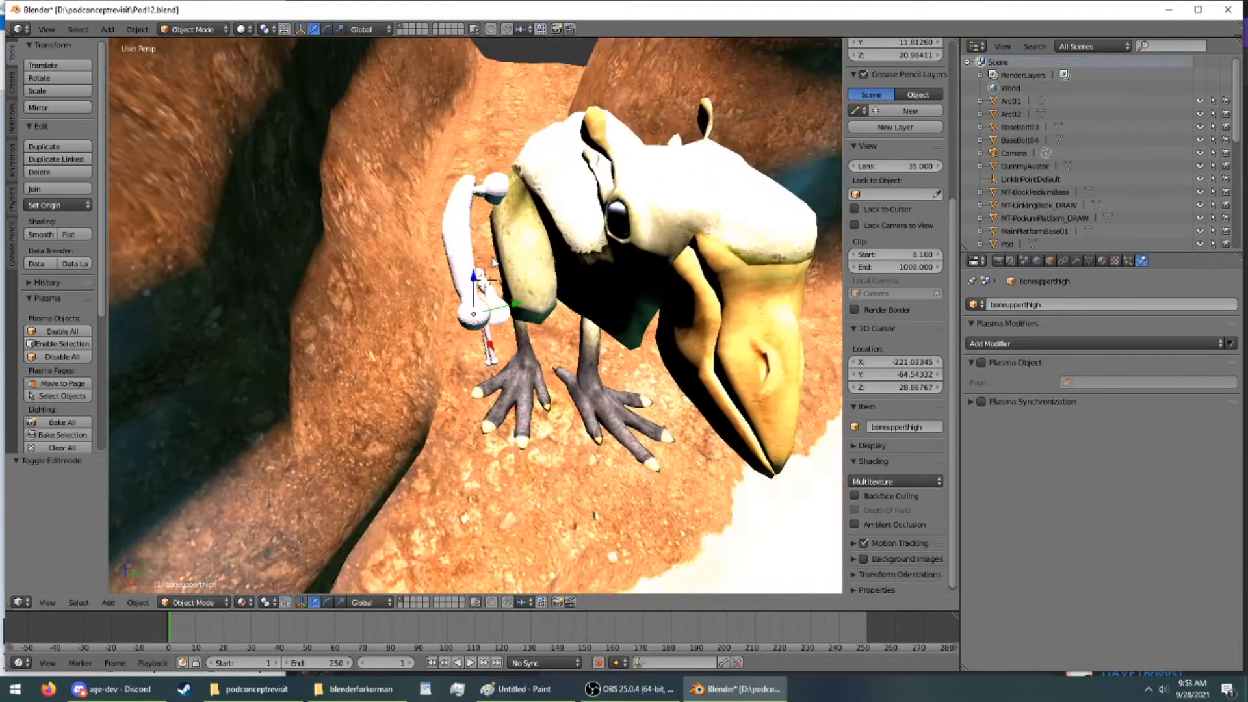
right_click(516, 234)
drag(610, 324, 695, 303)
scroll(564, 271, up, 3)
right_click(446, 267)
drag(509, 308, 558, 311)
middle_drag(560, 306, 279, 70)
Move the selected lower leg bones along X toward the end of the thigh bone
right_click(617, 361)
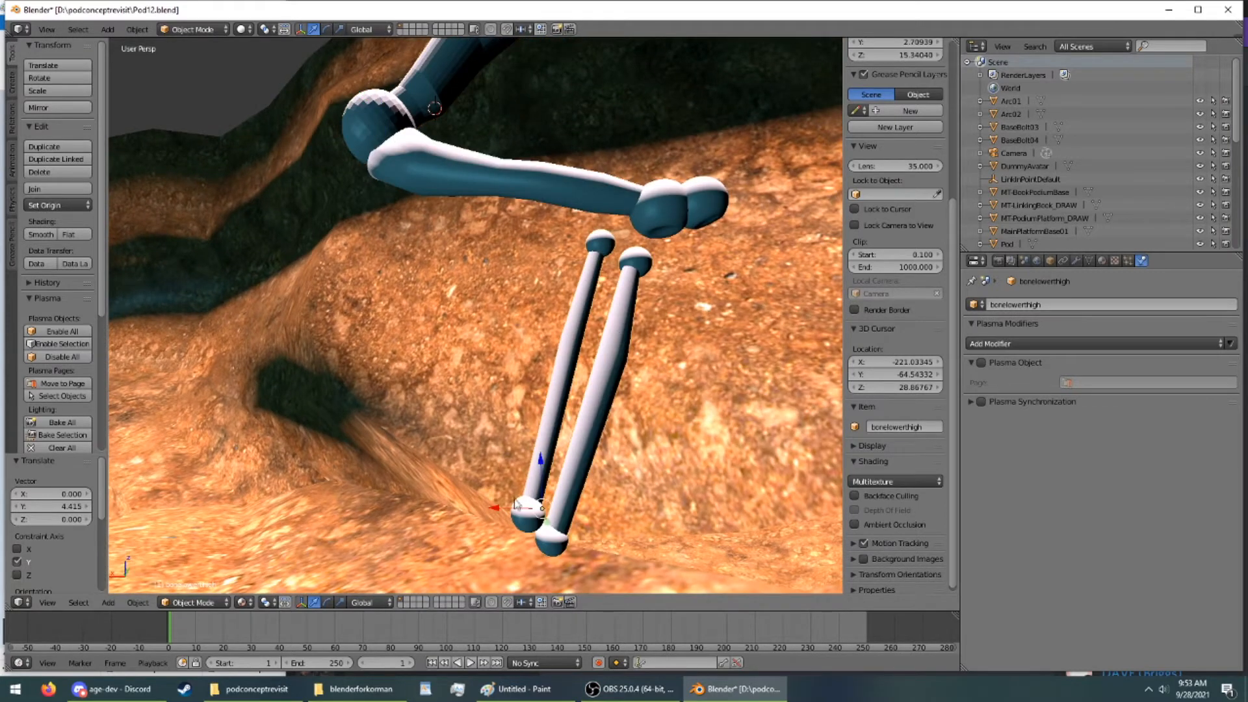
key(g)
key(x)
click(633, 455)
Select a leg bone and apply smooth shading to it
shift+middle_drag(634, 455, 715, 195)
right_click(714, 195)
click(41, 234)
middle_drag(437, 260, 247, 351)
scroll(247, 351, up, 5)
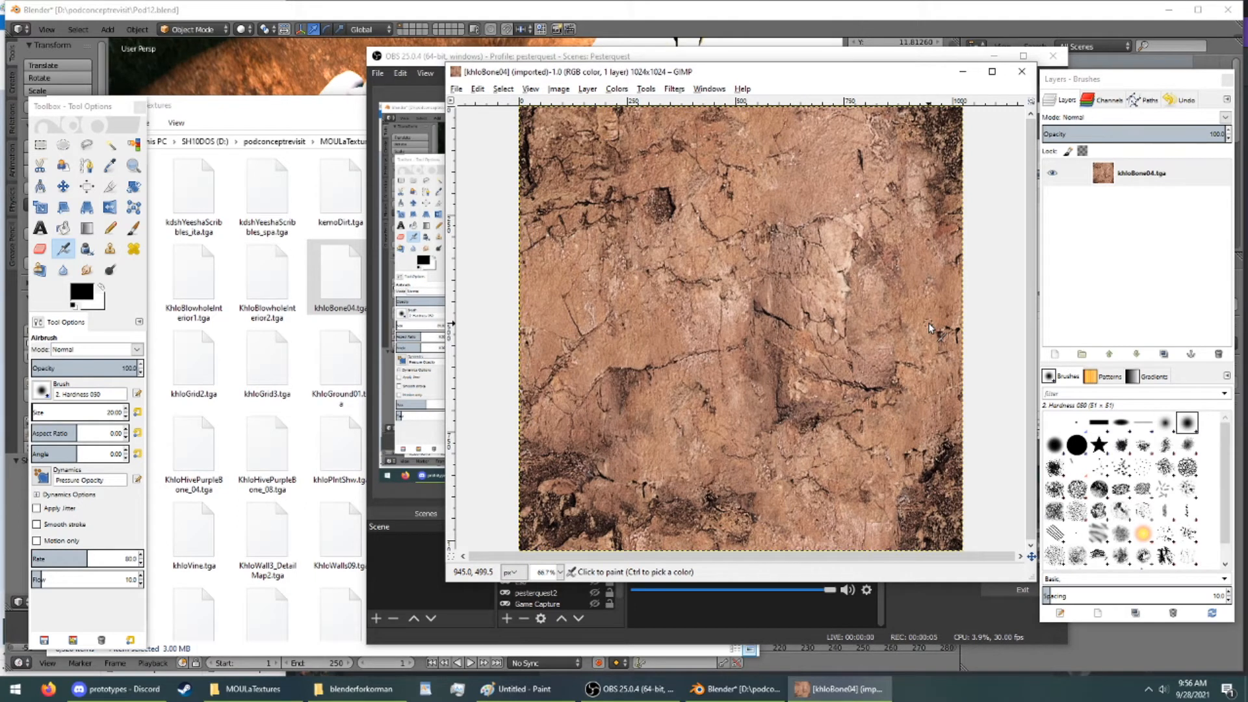
Close khloBone04.tga in GIMP and open khloRibBone3.tga from the MOULaTextures folder instead
click(280, 105)
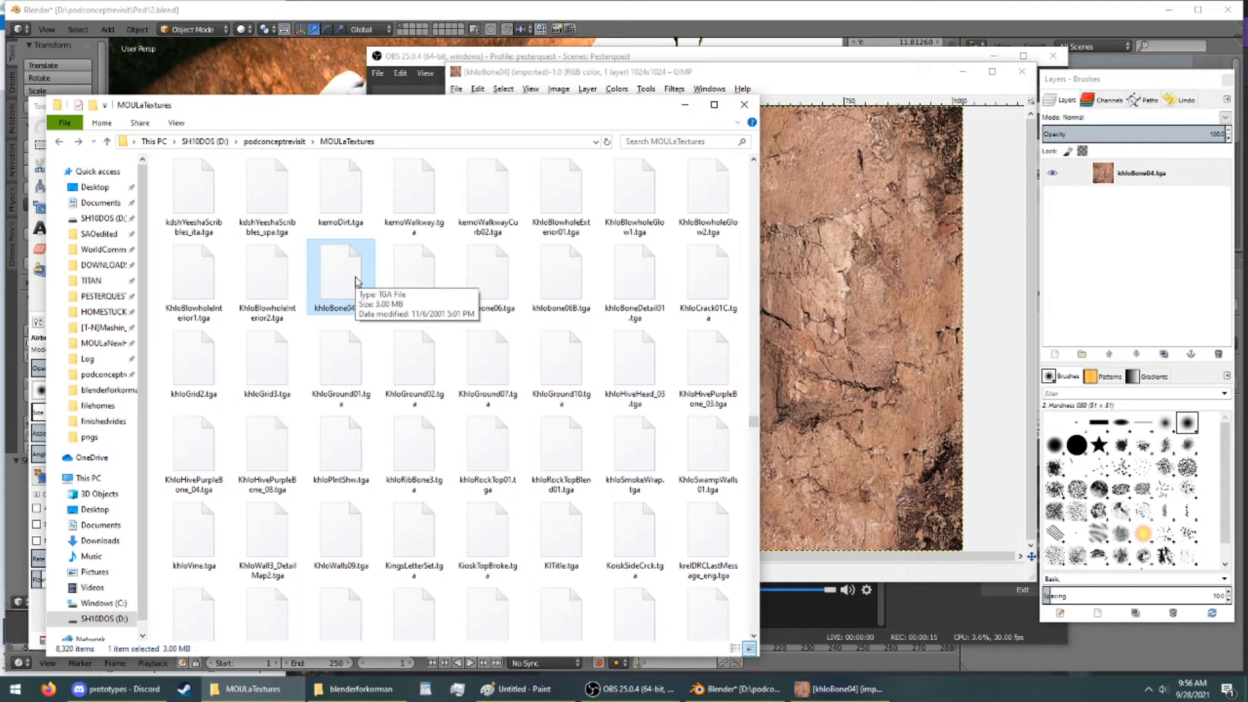
click(1022, 71)
click(440, 114)
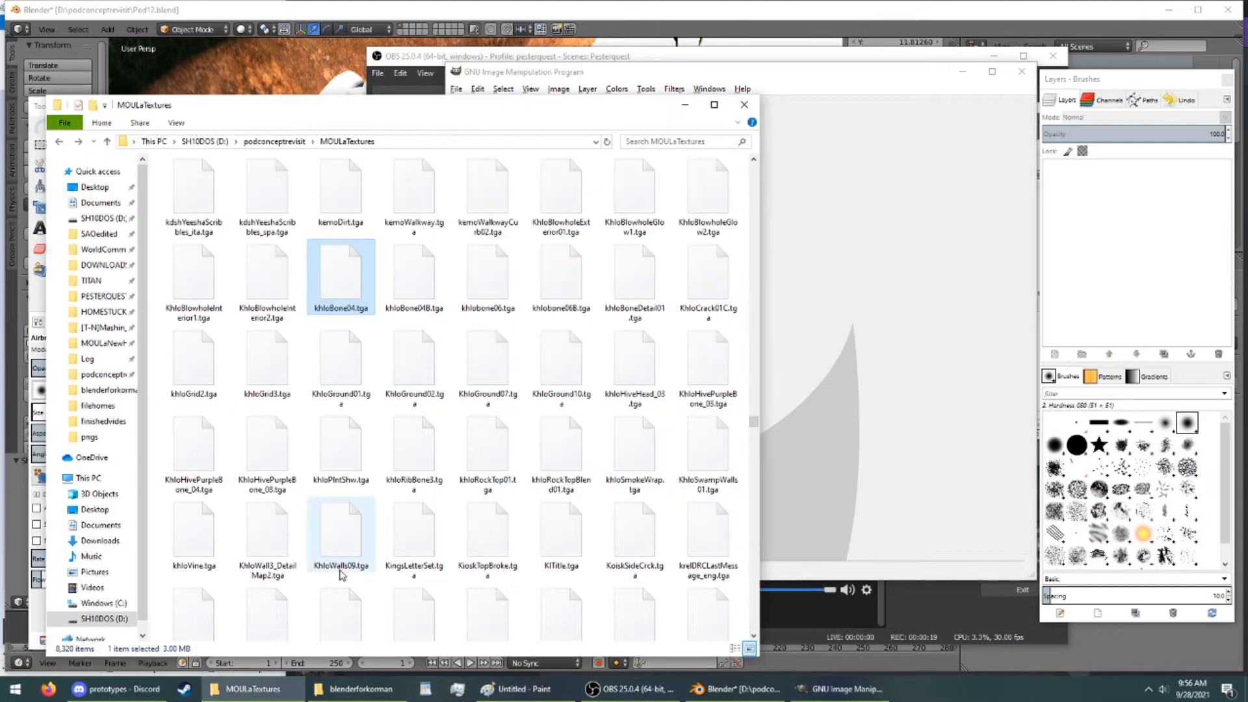
drag(414, 455, 831, 396)
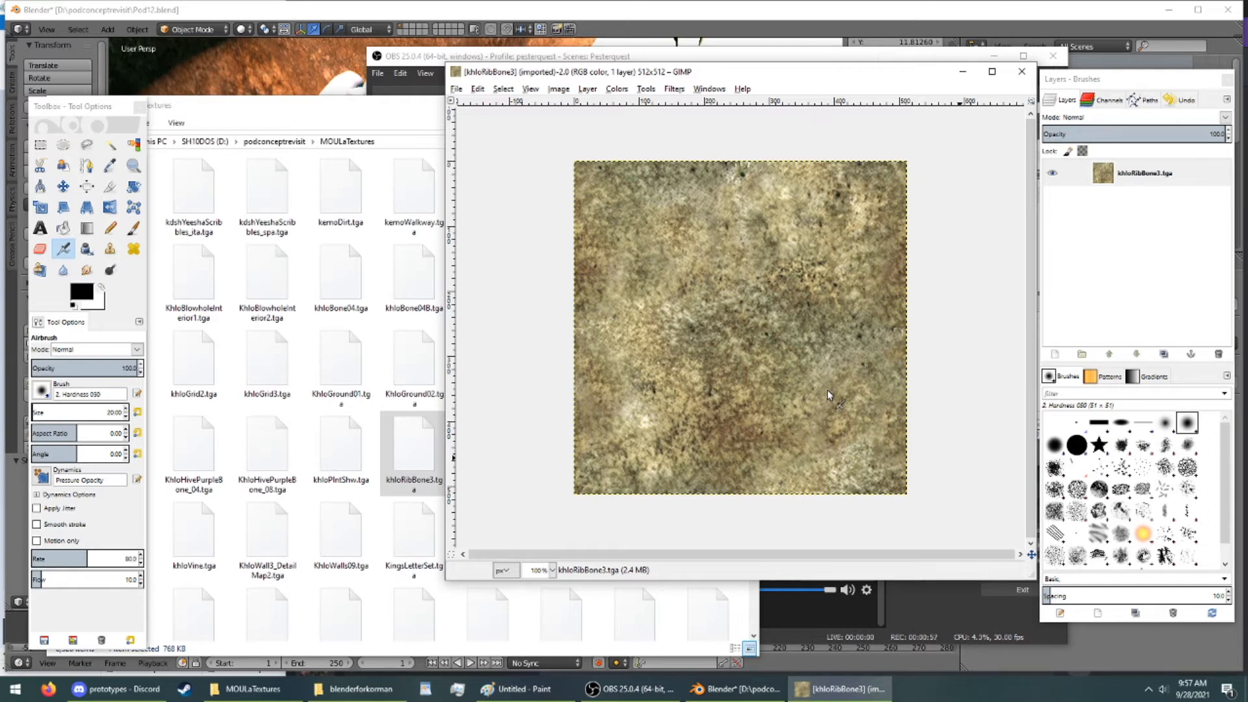
Look through the other Khlo bone, ground and rock texture files in the MOULaTextures folder
click(414, 364)
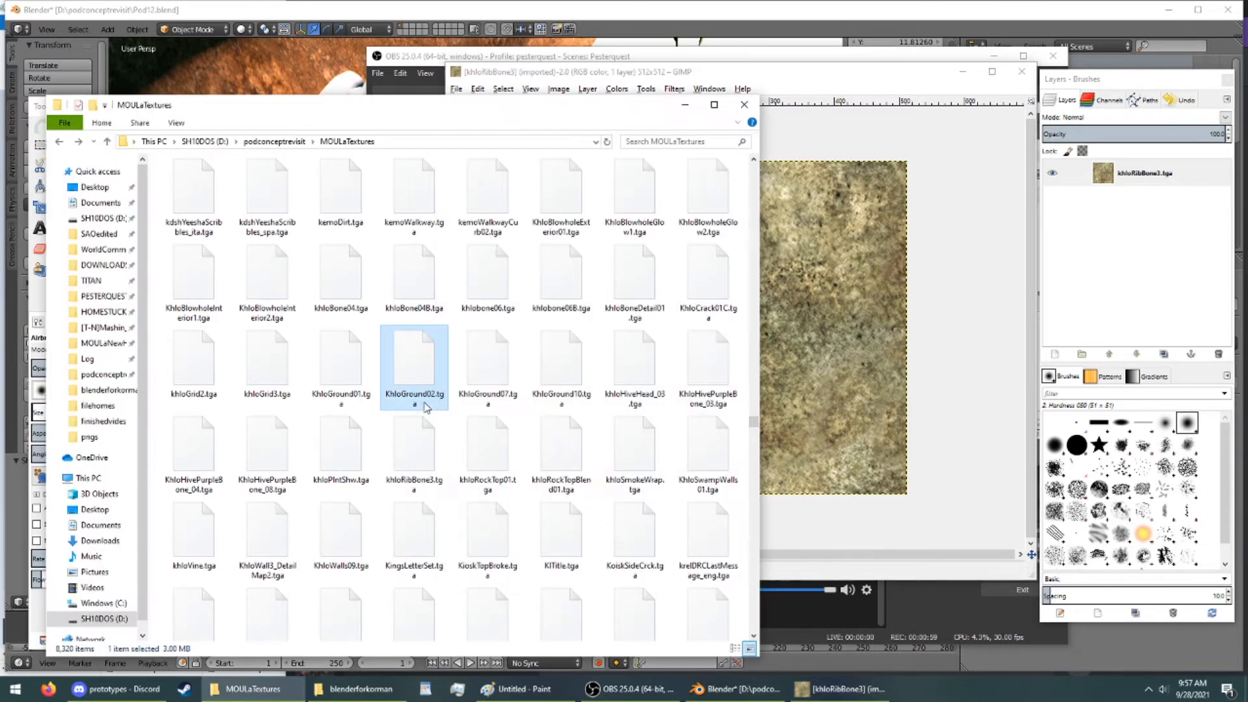
click(414, 280)
click(561, 280)
click(717, 312)
click(633, 280)
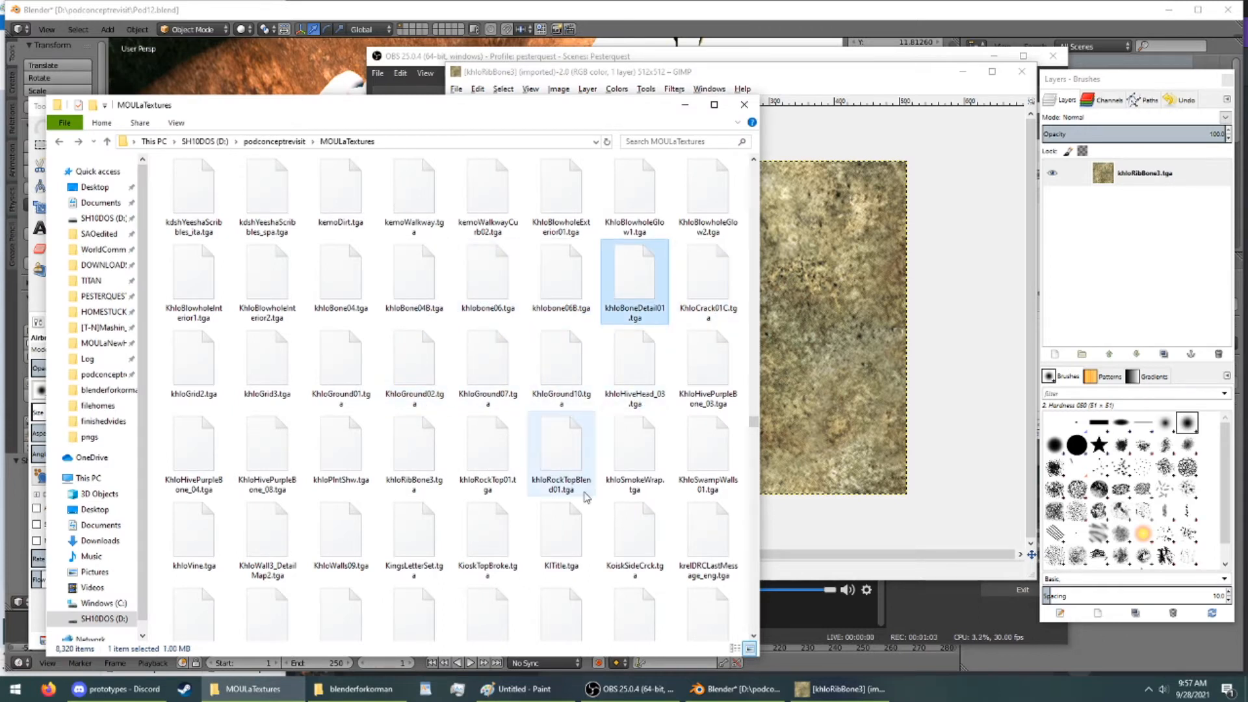
click(561, 455)
click(453, 461)
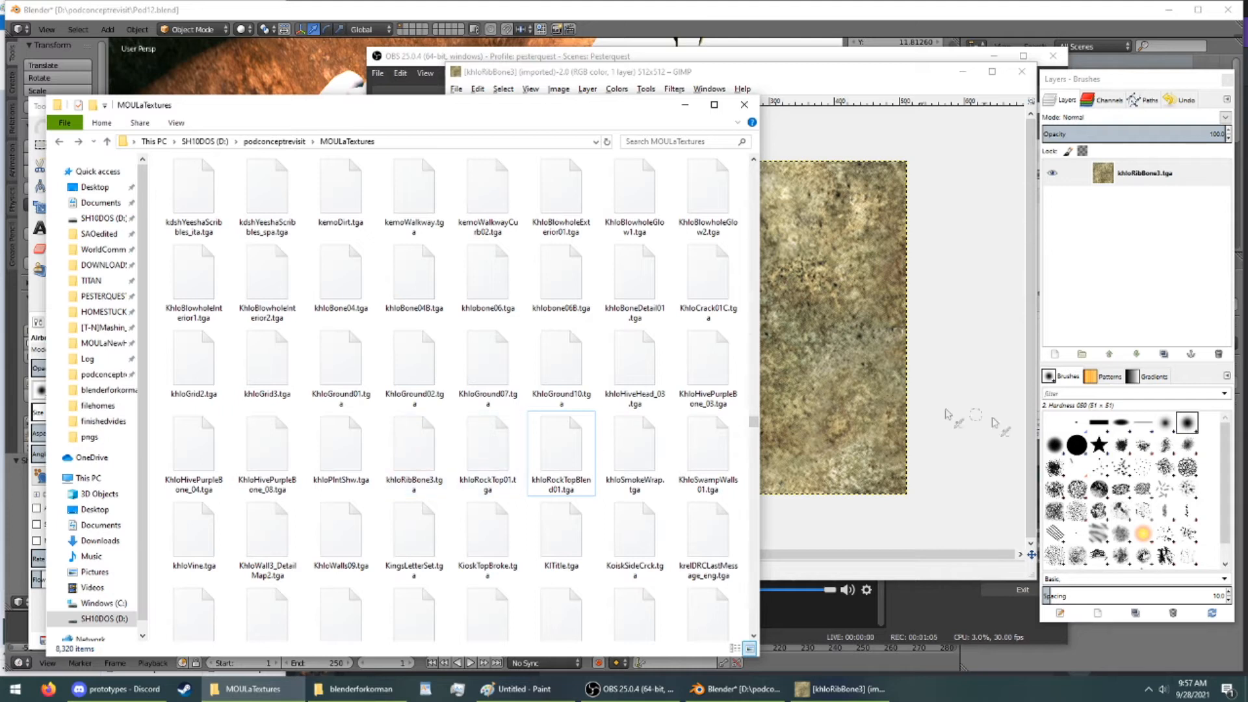
Export the khloRibBone3 texture from GIMP as khloRibBone3.png into the MOULaTextures folder and close the image
click(901, 74)
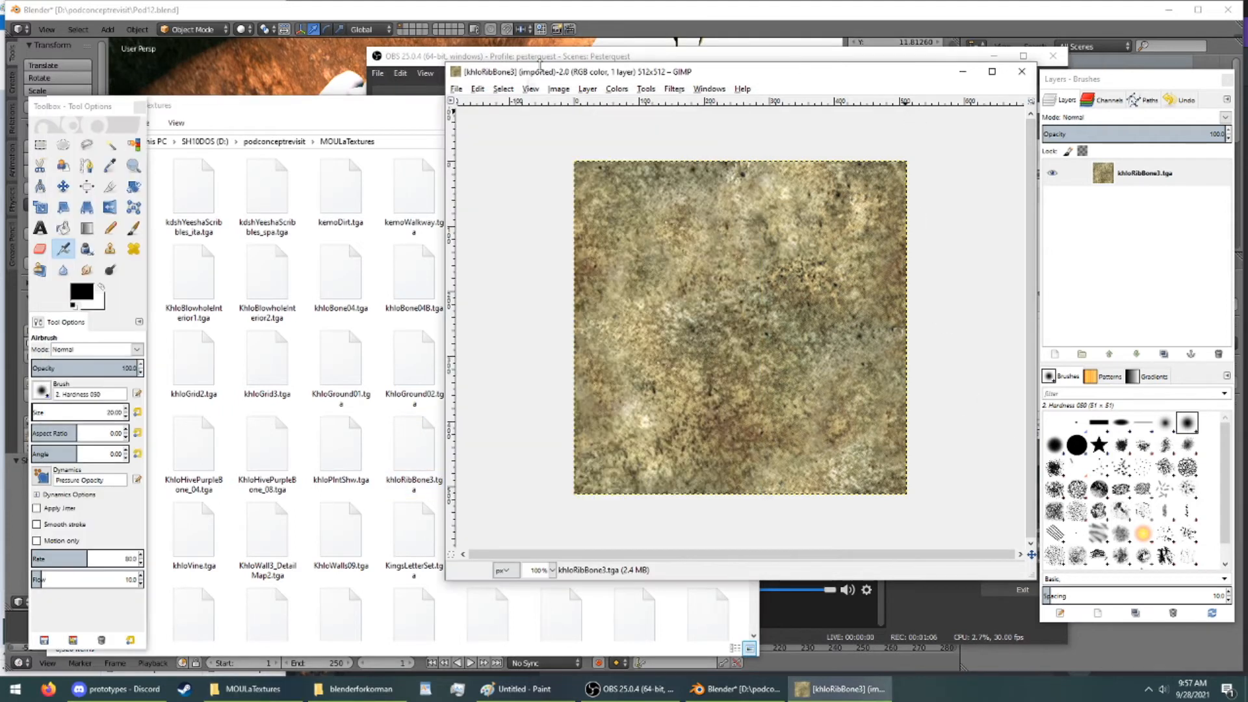
click(456, 89)
click(500, 263)
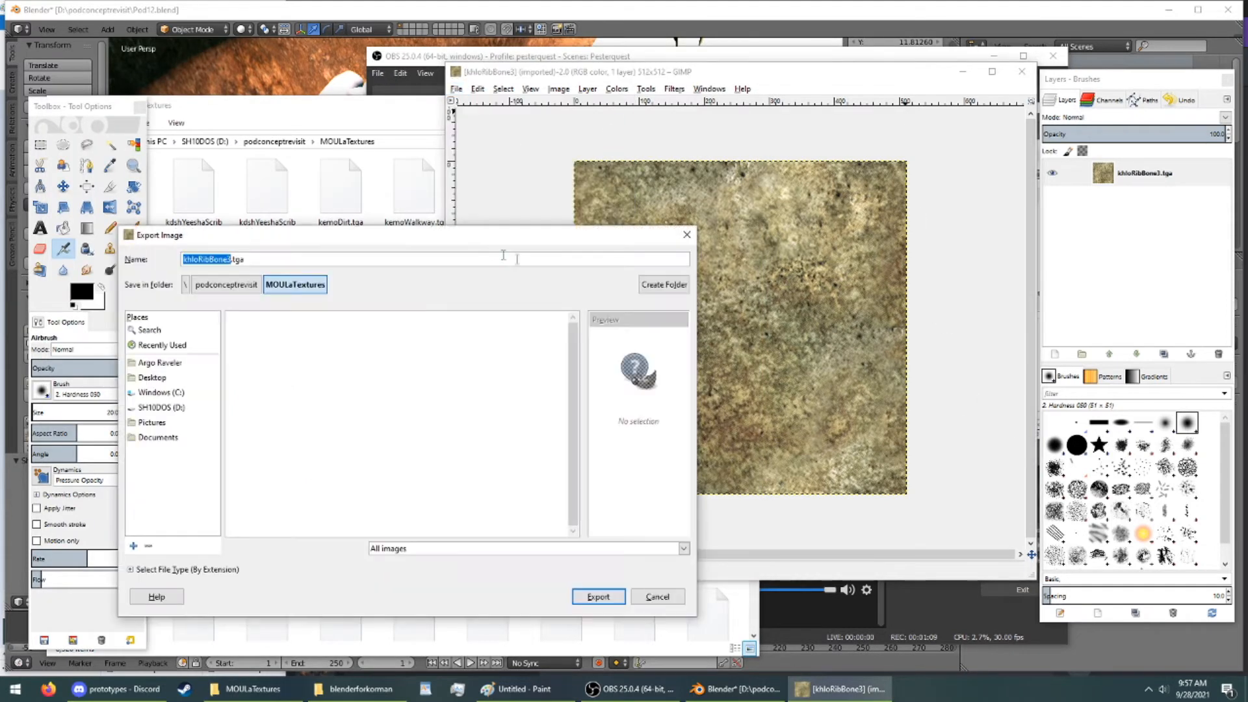
click(478, 259)
key(BackSpace)
key(BackSpace)
key(BackSpace)
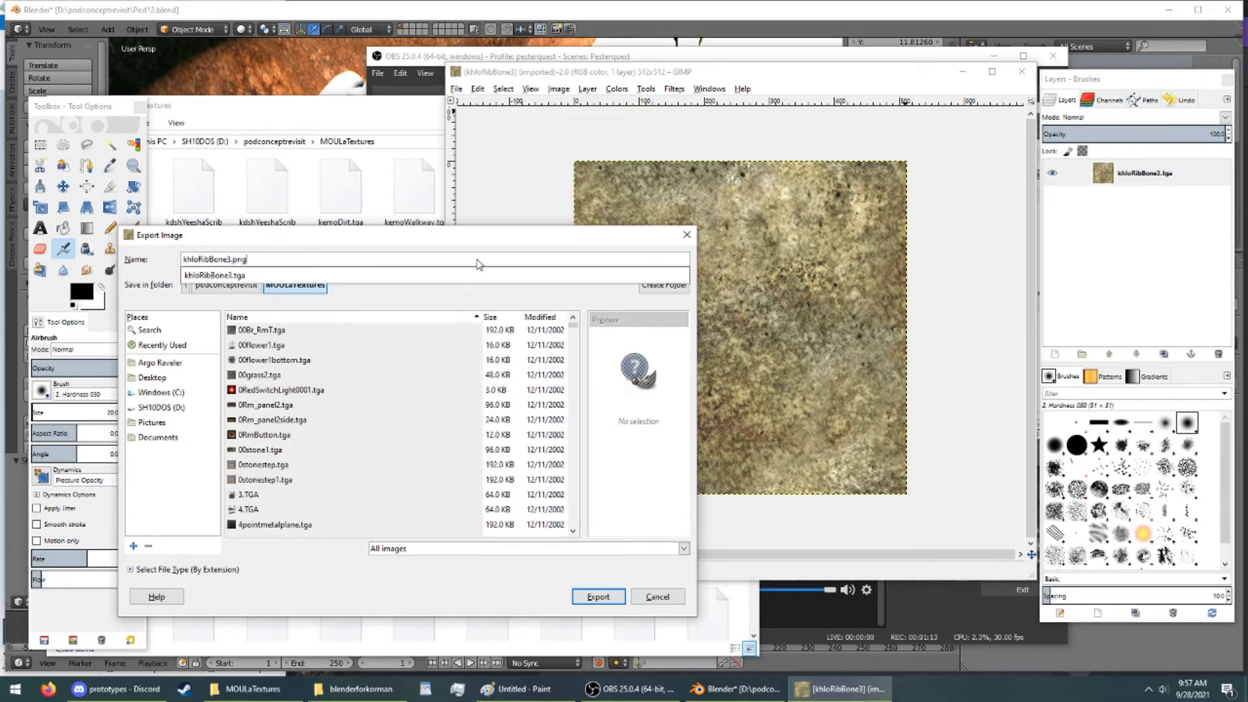
text(png)
key(Return)
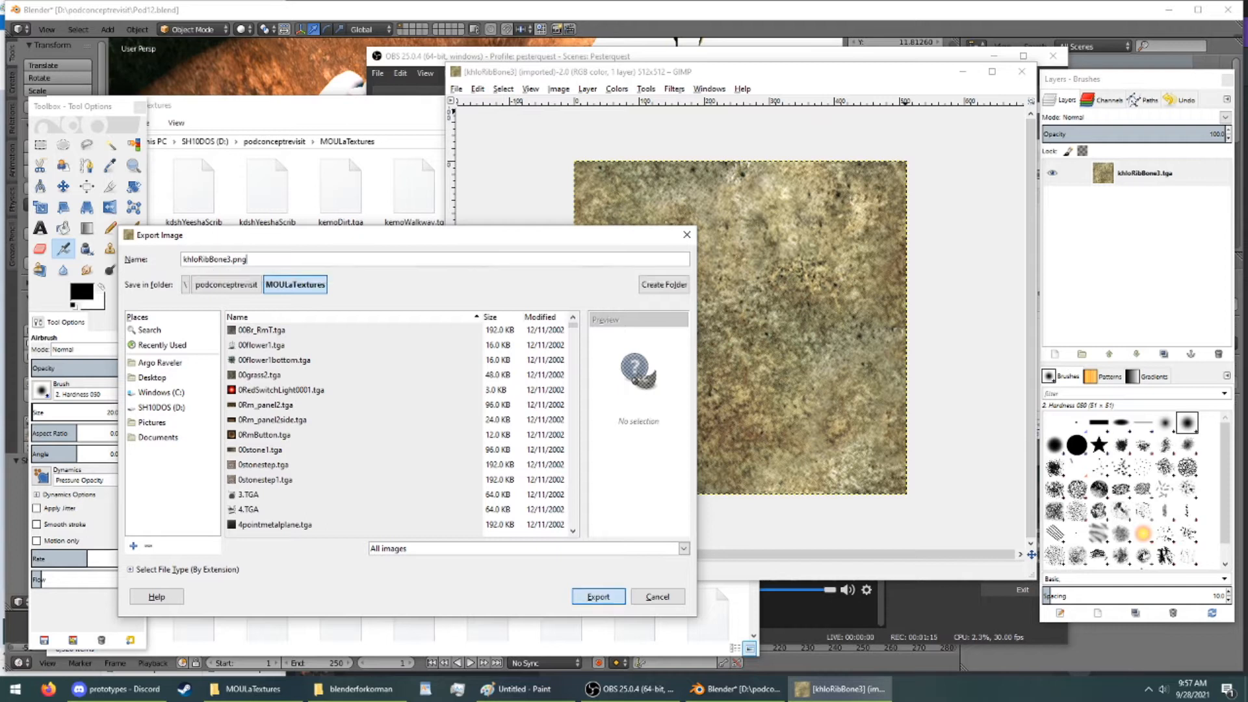
key(Return)
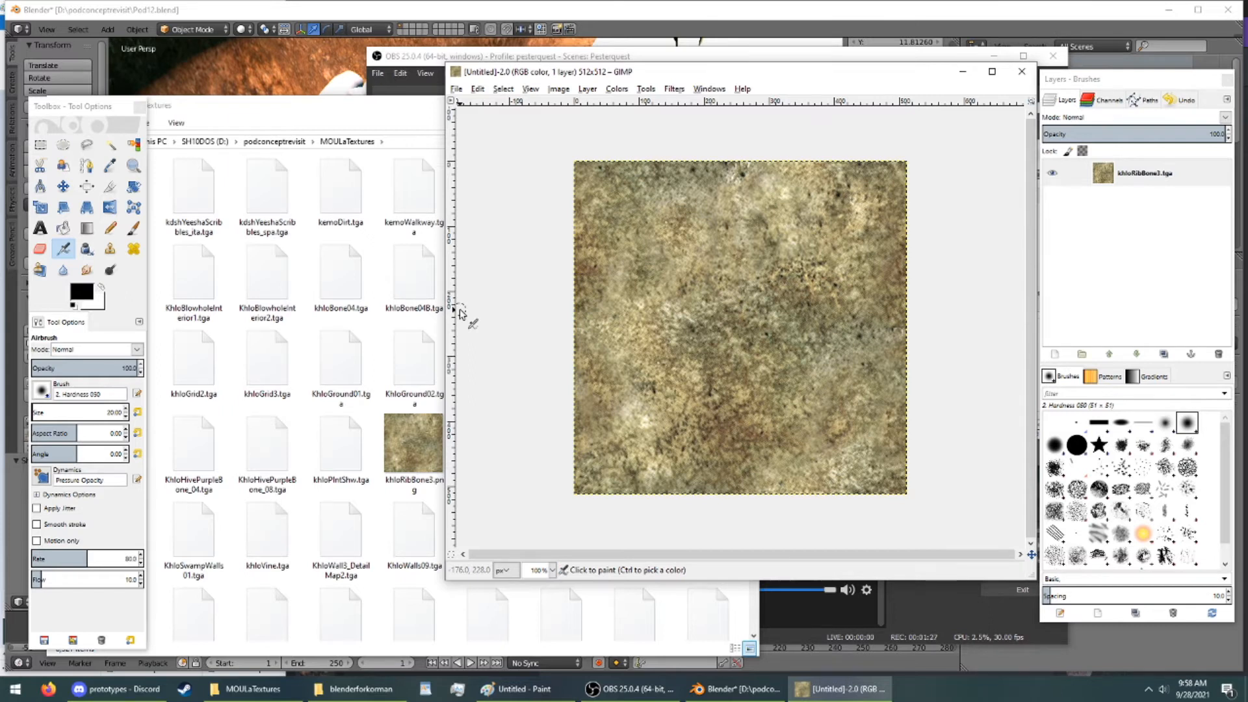
click(1022, 72)
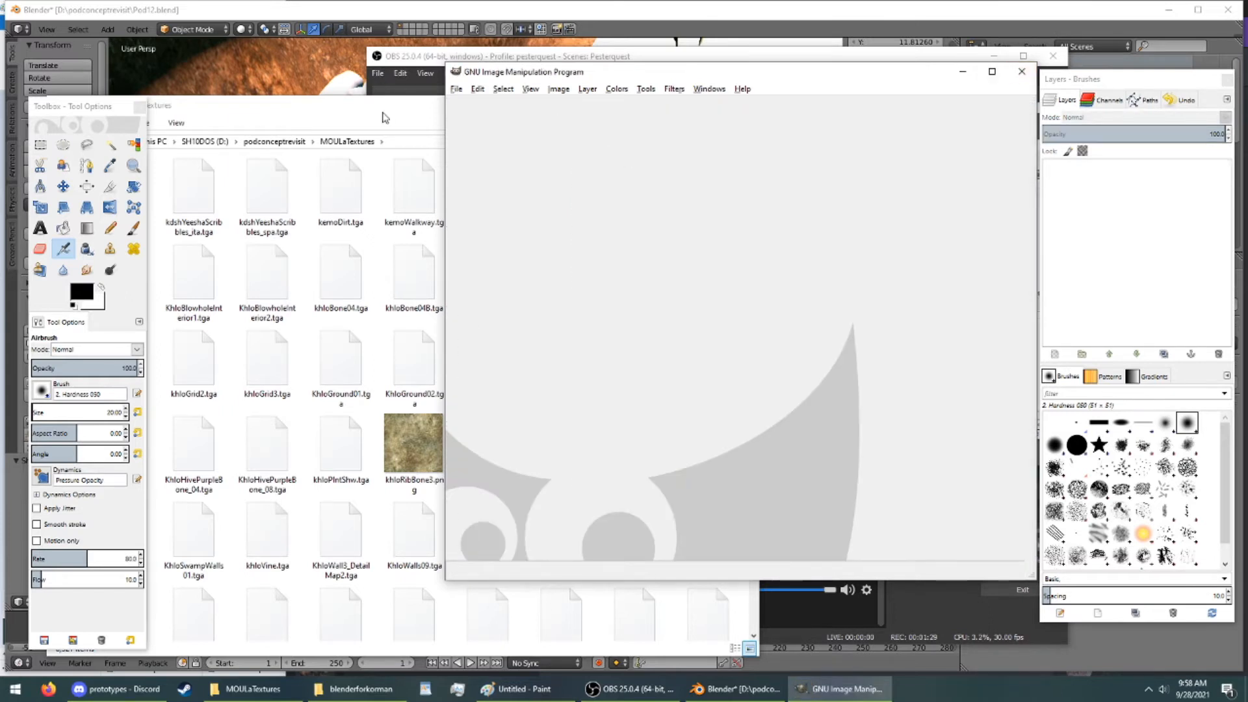
Open khloBone04.tga from the MOULaTextures folder in GIMP, export it as khloBone04.png, and close the image
click(384, 117)
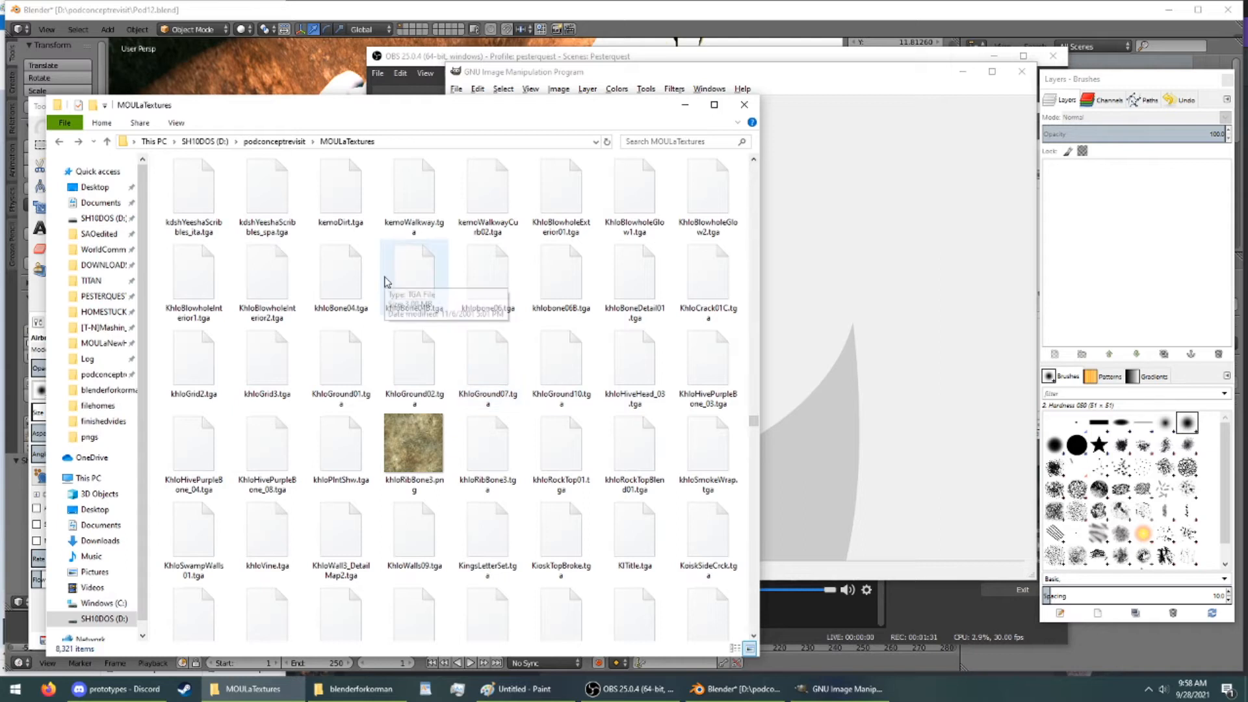
drag(338, 276, 791, 318)
click(457, 88)
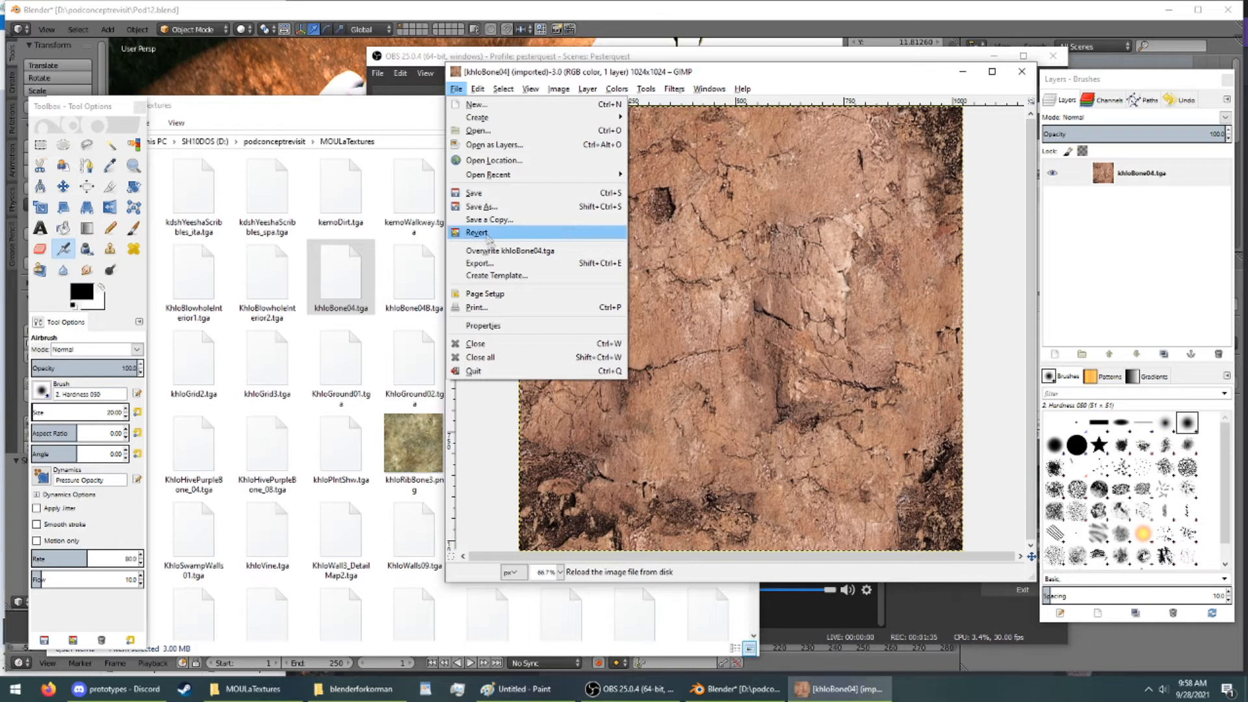
click(479, 262)
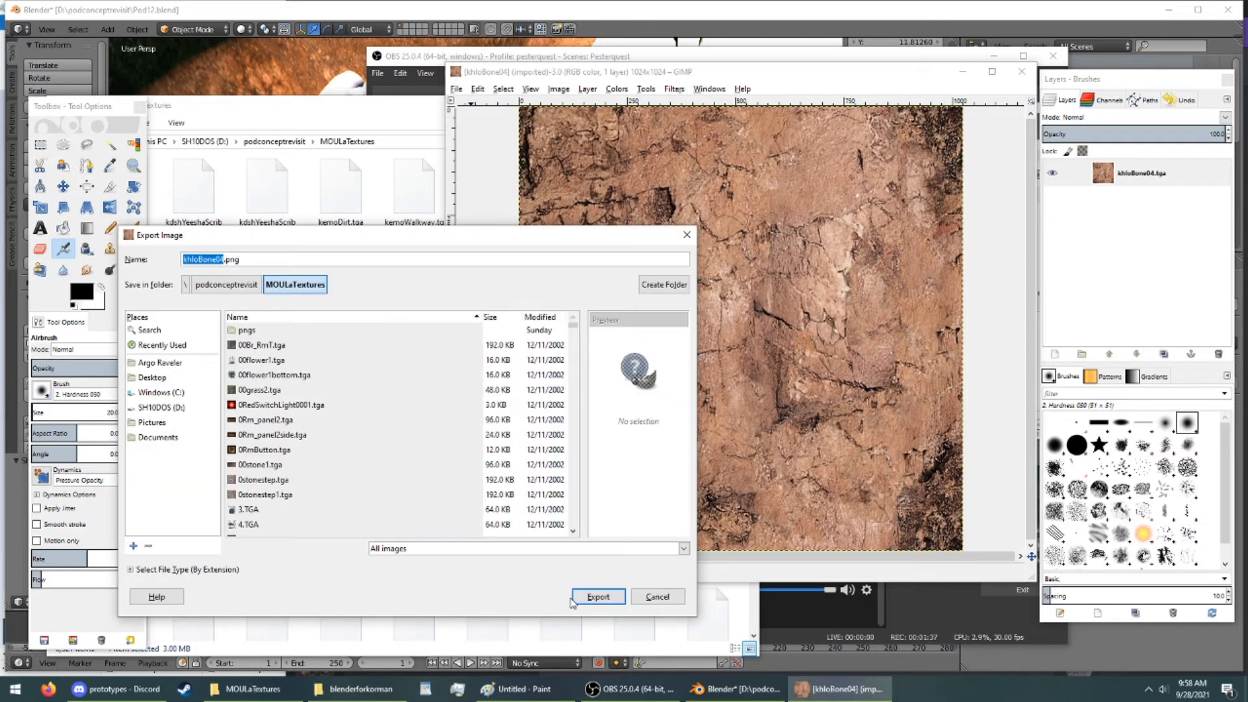
click(599, 598)
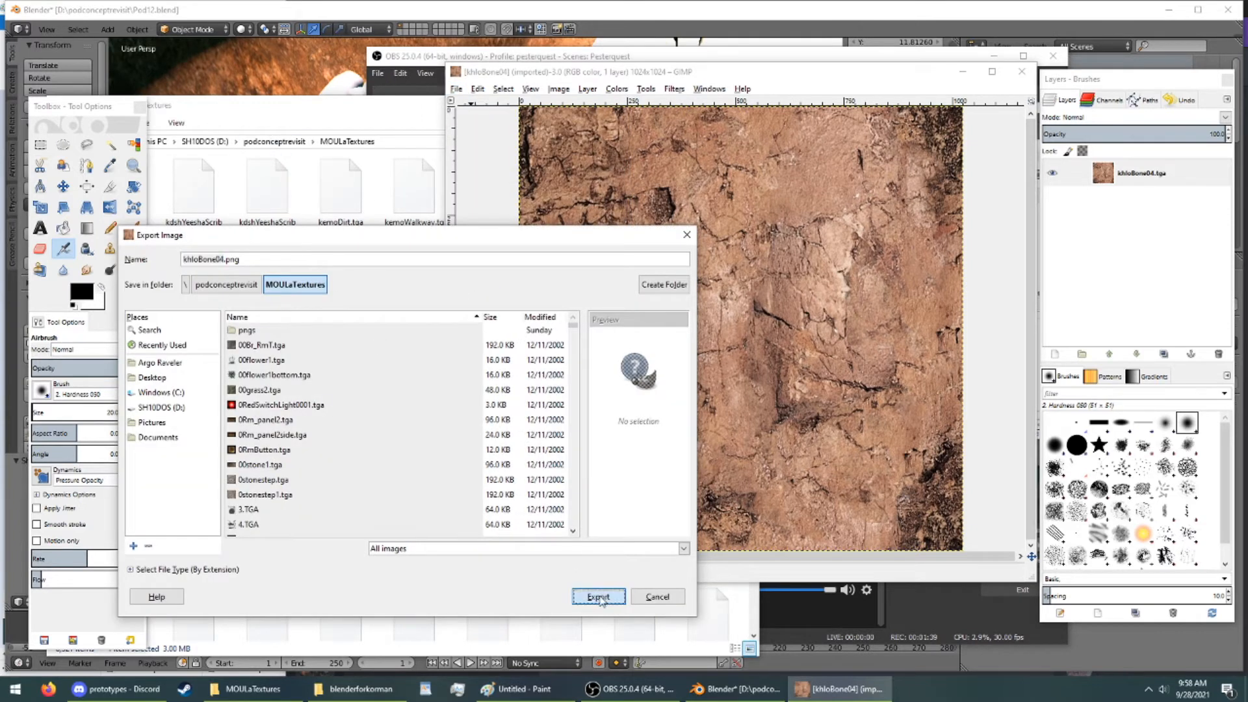
key(Return)
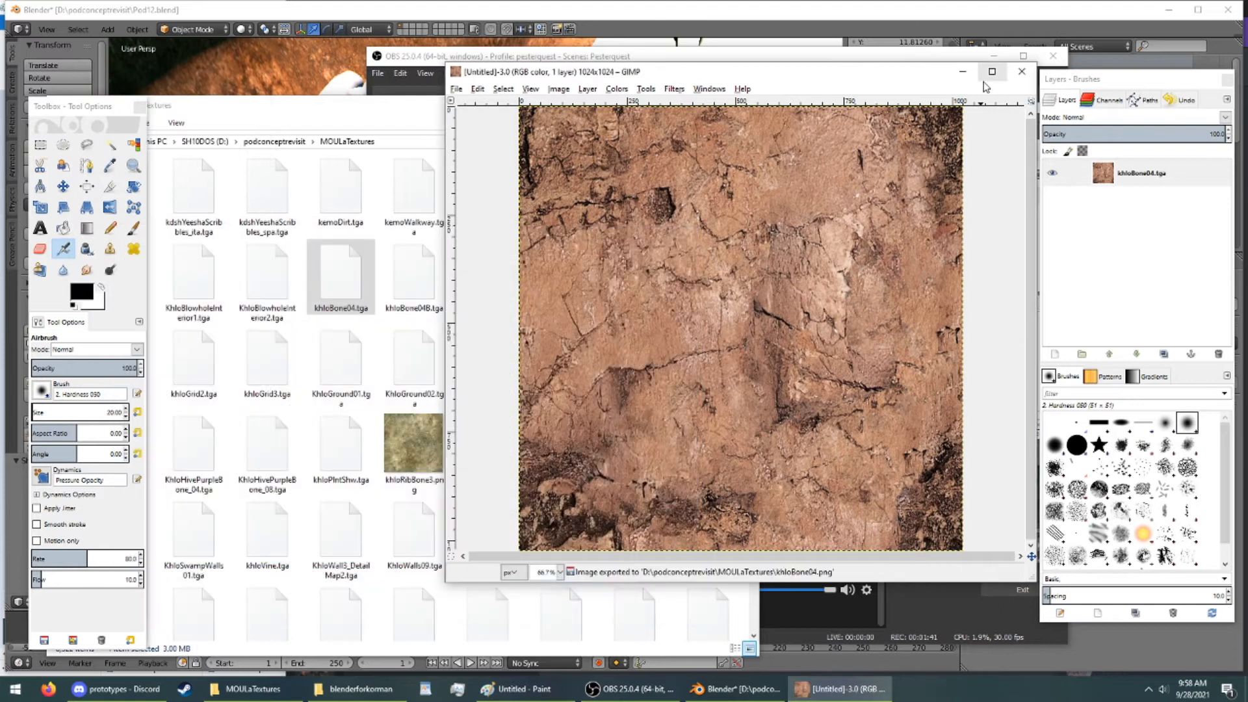
click(1022, 71)
Preview the bhro_bone.png texture from the pngs folder in the photo viewer and close it
click(410, 273)
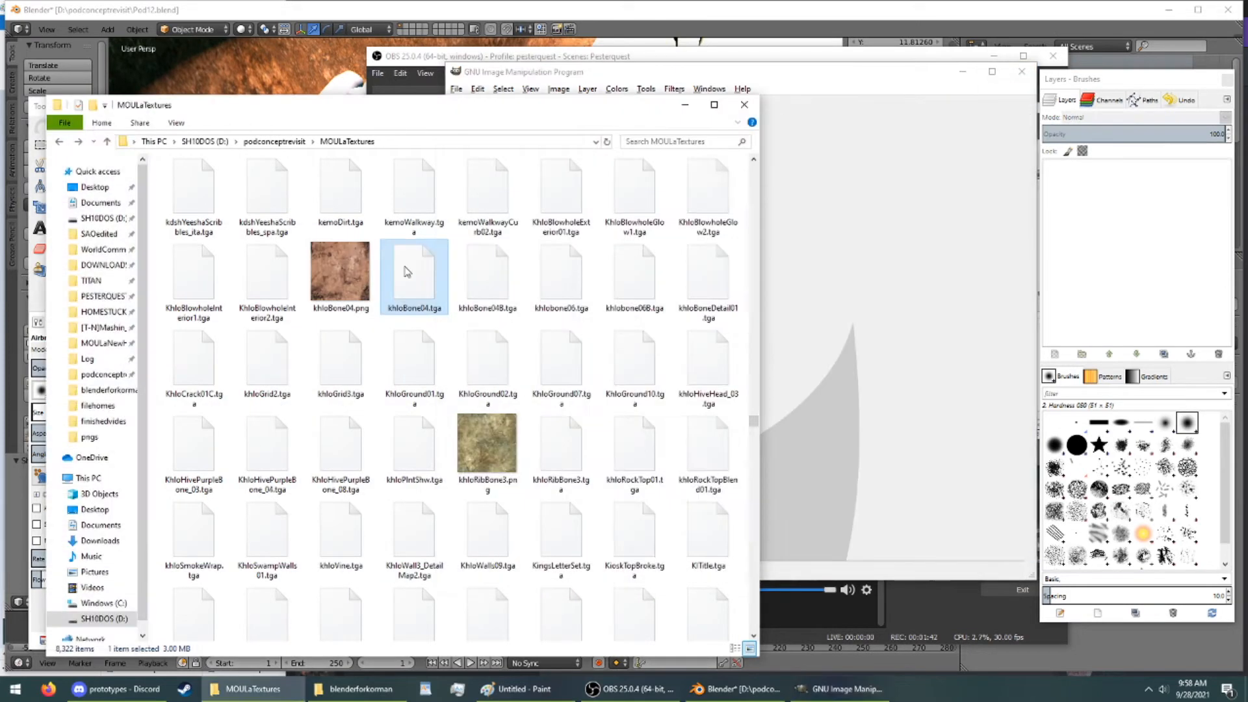
double_click(502, 278)
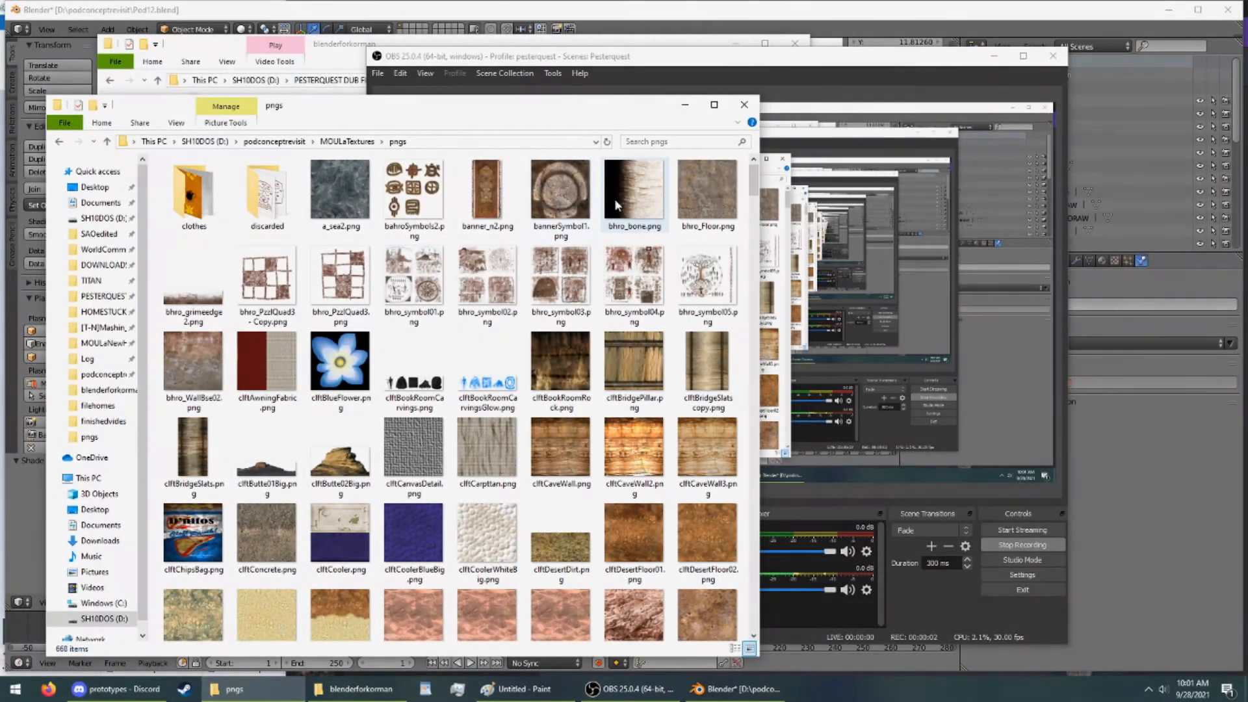
double_click(614, 198)
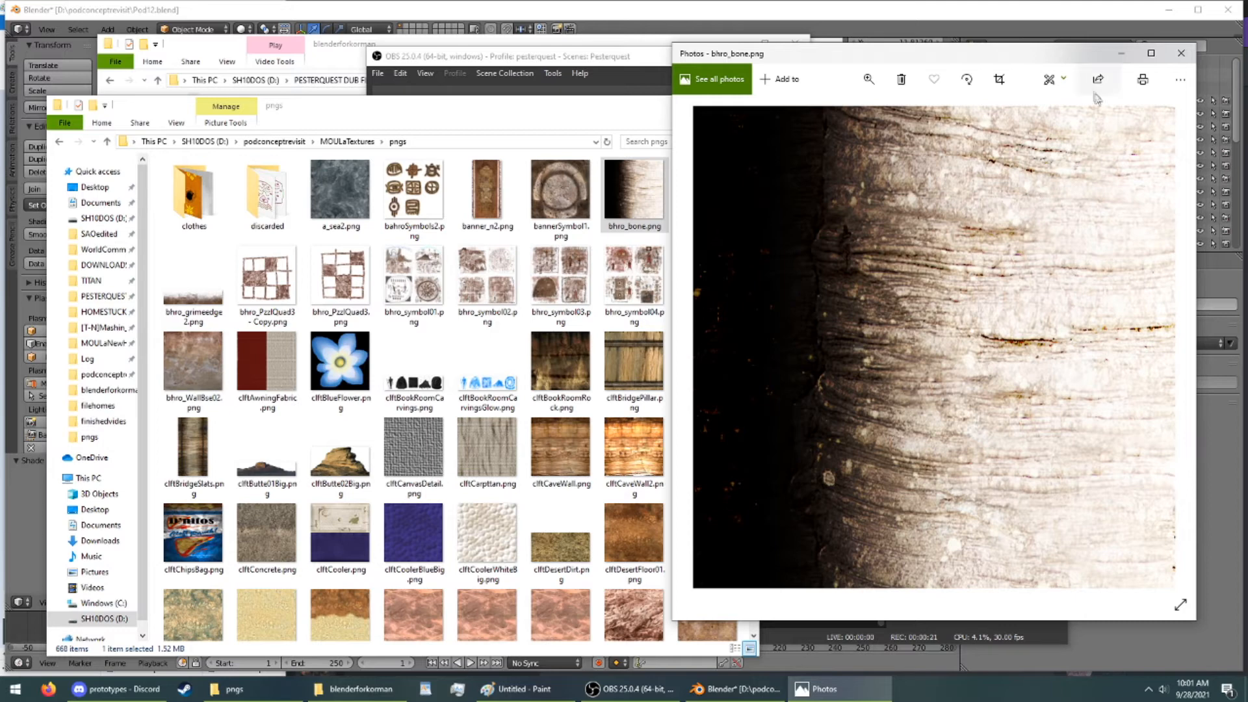
click(1181, 53)
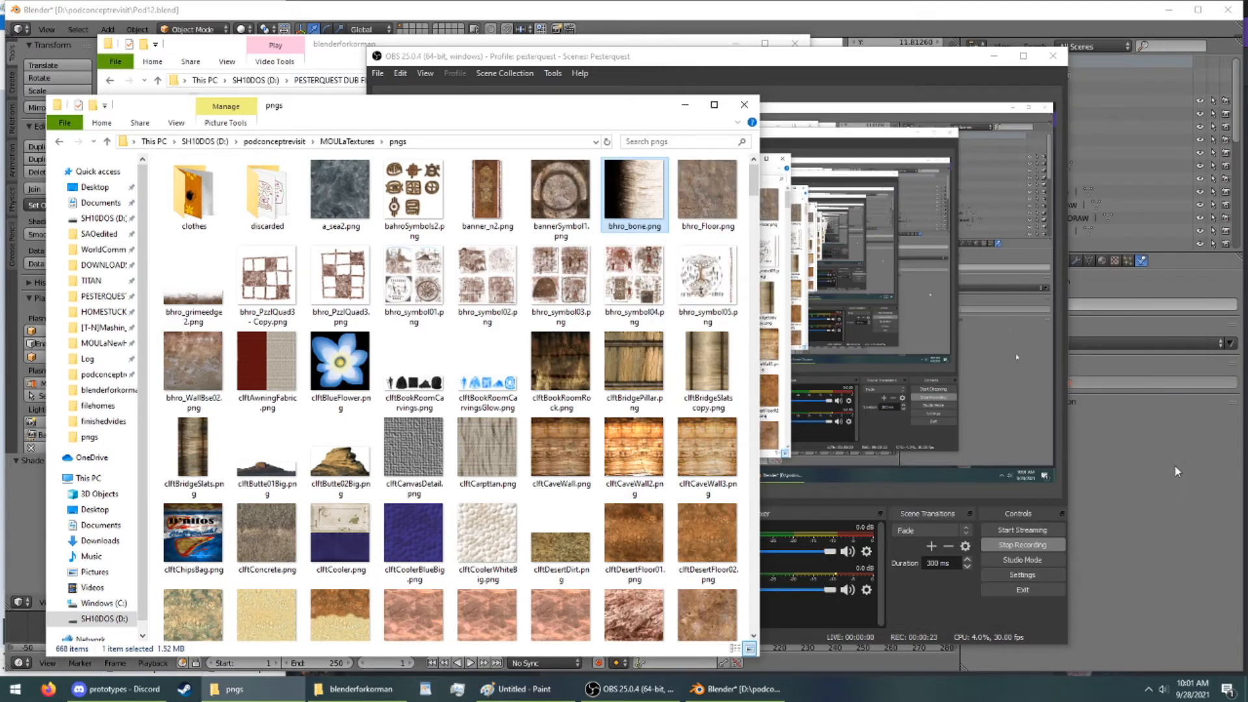
Switch to Blender and isolate the boneupperthigh object in local view
click(1174, 487)
middle_drag(588, 313, 680, 300)
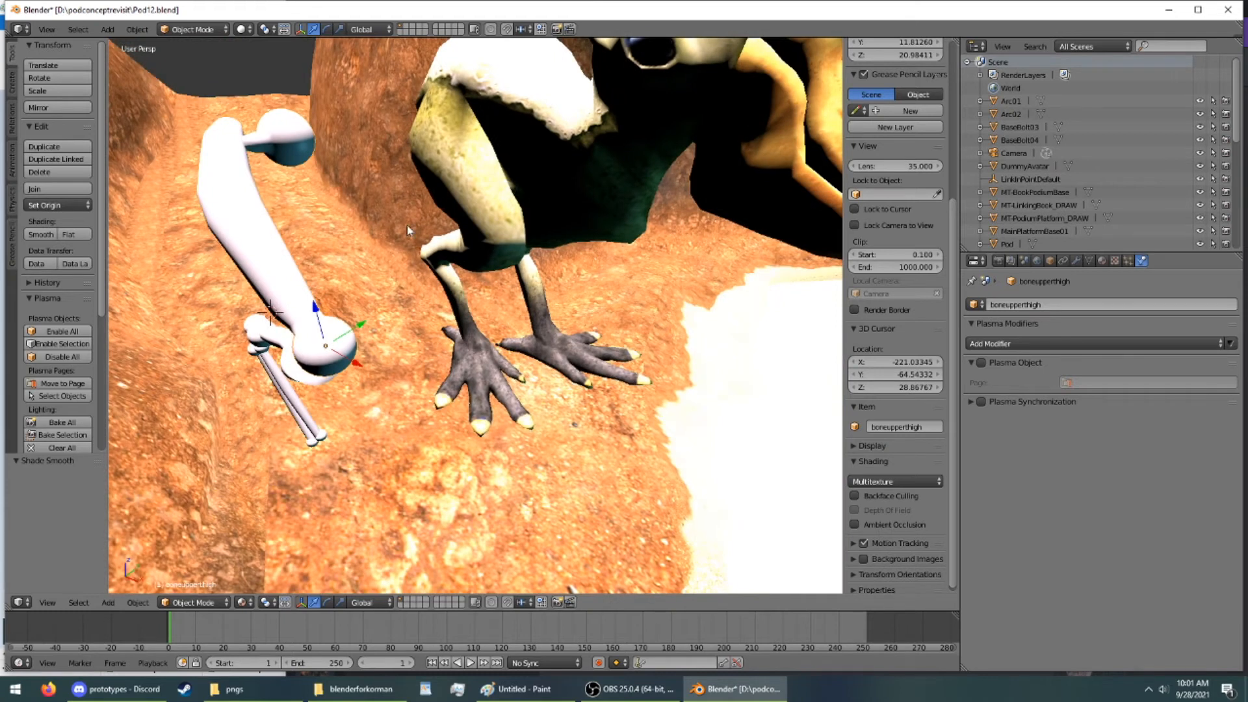
shift+middle_drag(313, 202, 348, 170)
scroll(349, 170, up, 1)
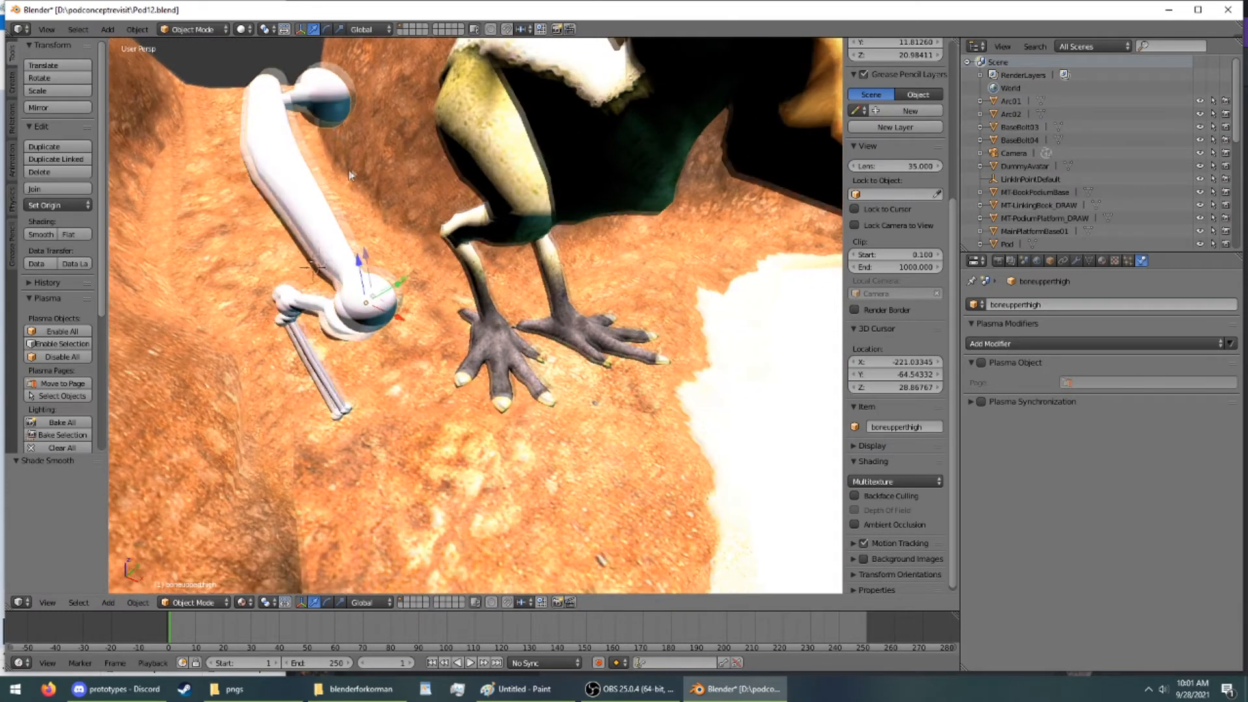
scroll(349, 170, down, 1)
shift+middle_drag(478, 395, 545, 418)
key(KP_Divide)
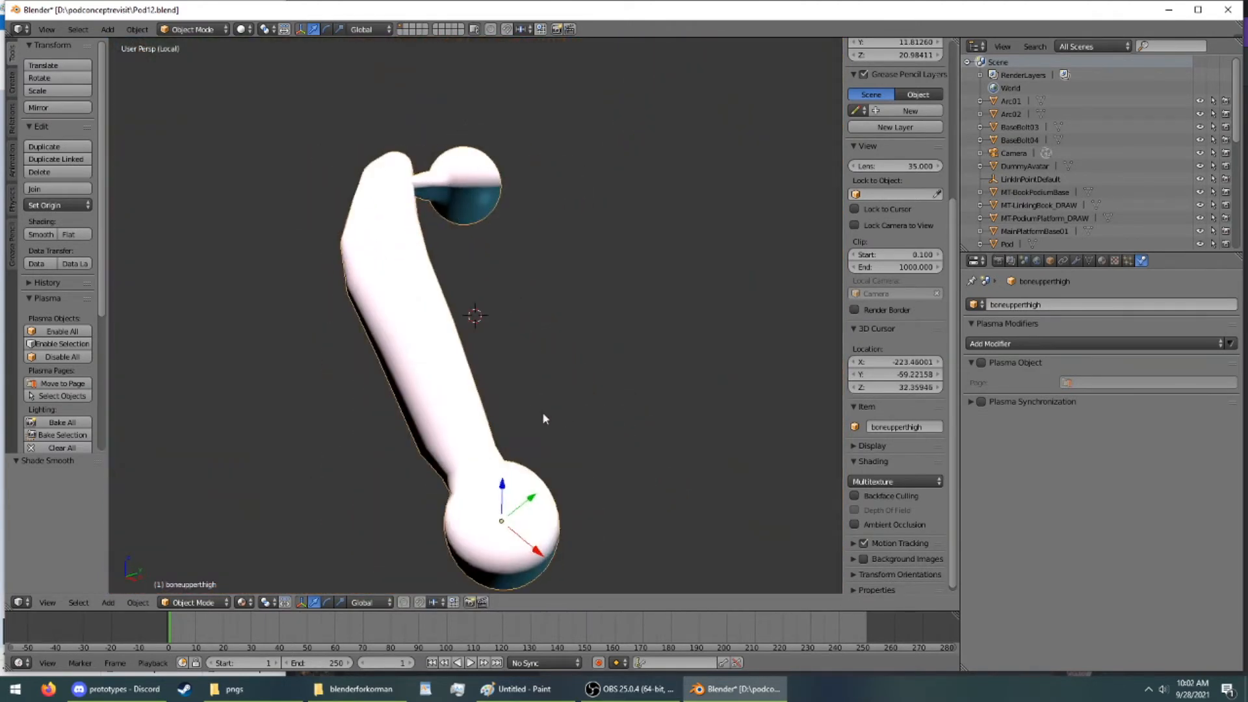
Create a new material for the upper thigh bone and name it bhrobone
click(1102, 260)
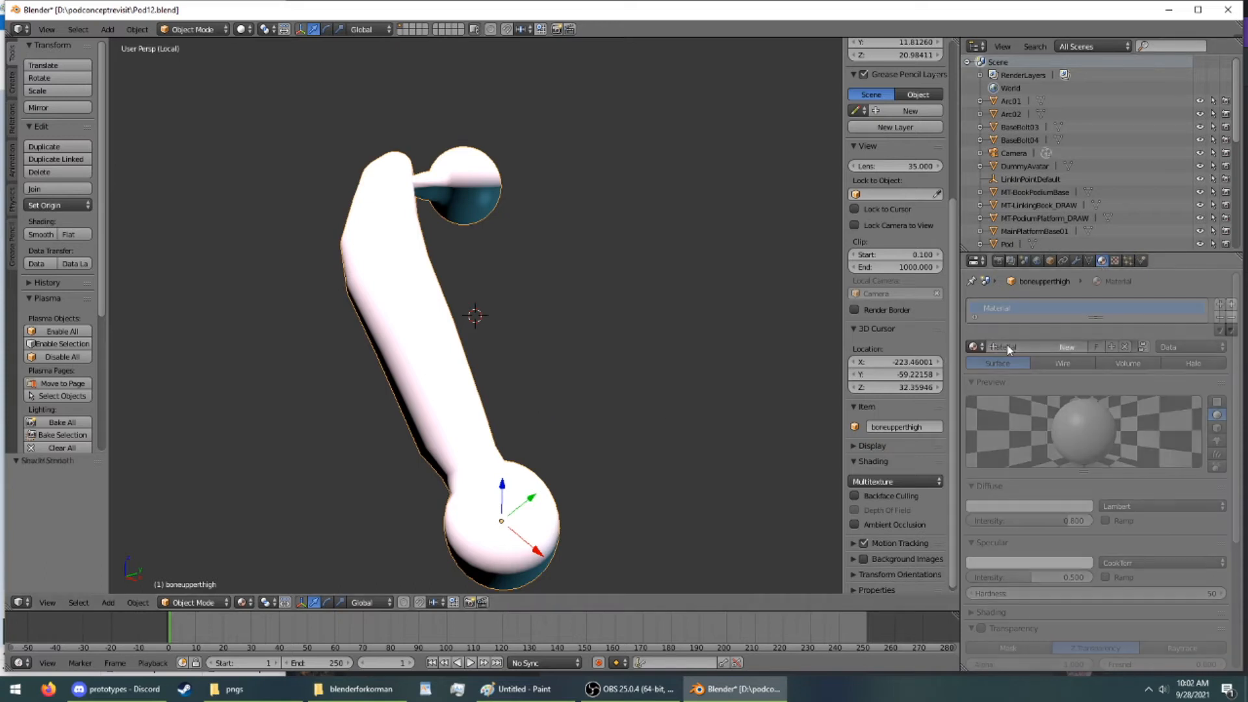
click(1008, 349)
click(1006, 346)
key(BackSpace)
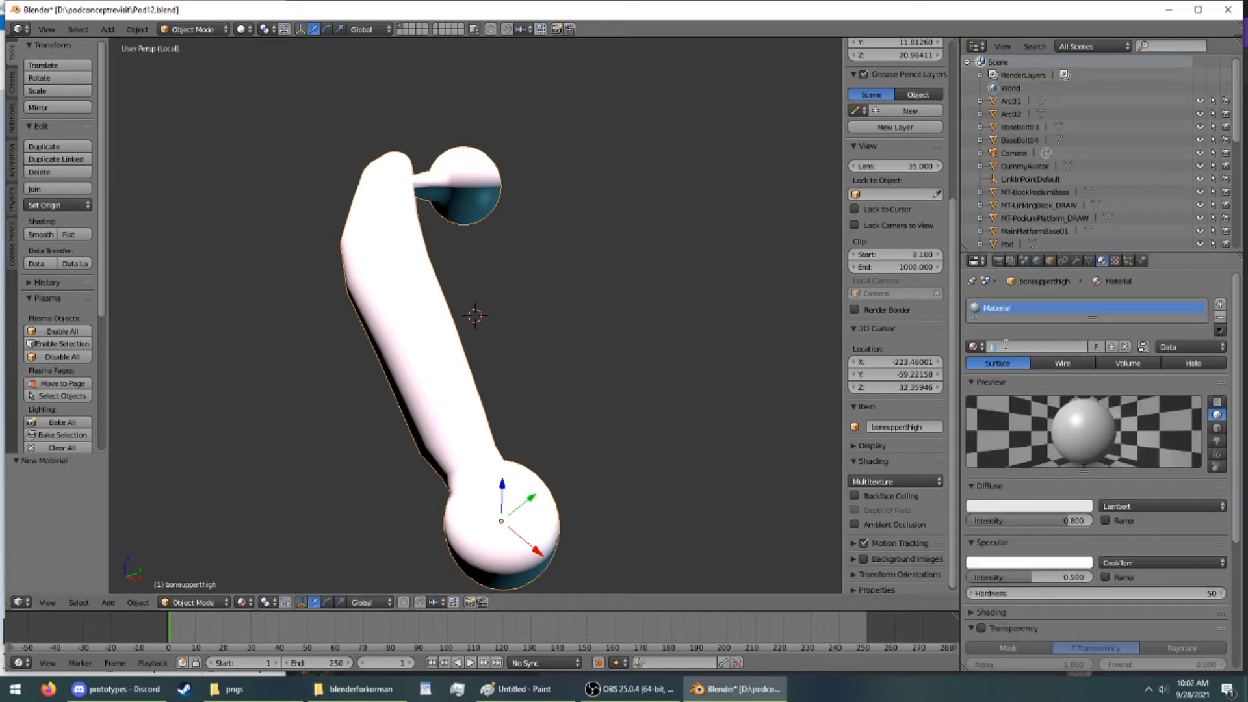
text(bhrobone)
key(Return)
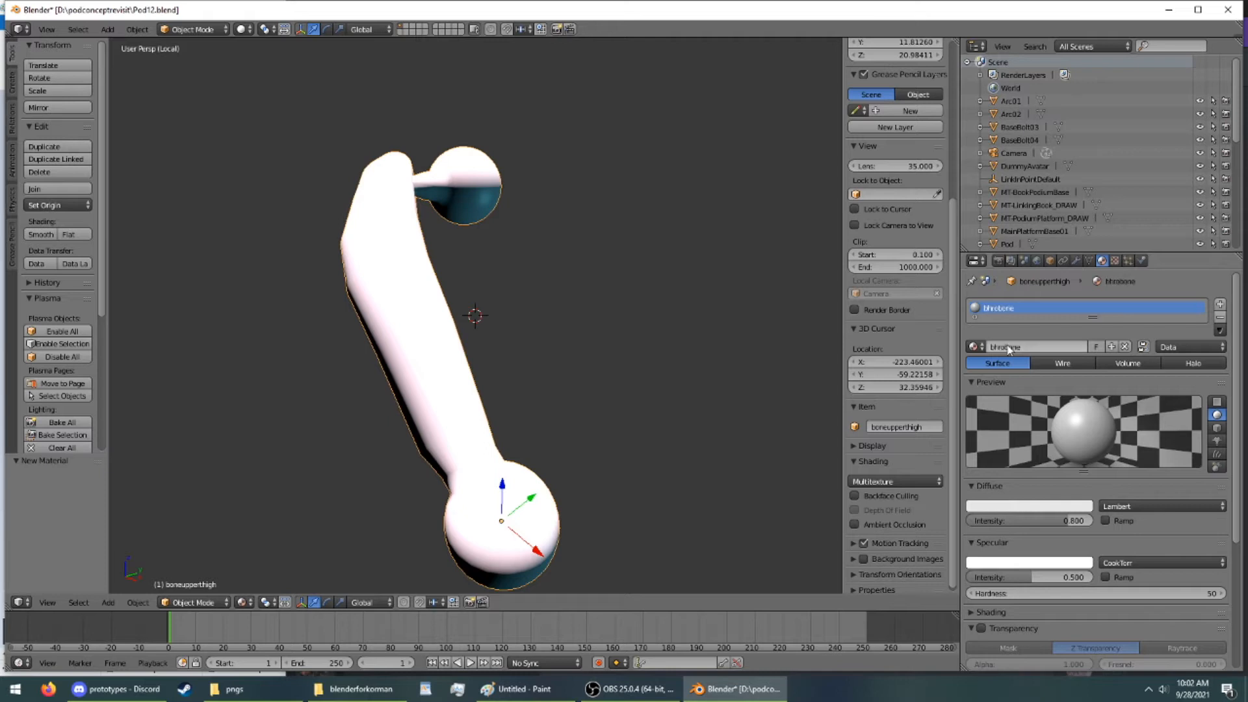
Add a new image texture to the bhrobone material and load bhro_bone.png from the pngs folder
click(1116, 262)
click(1137, 400)
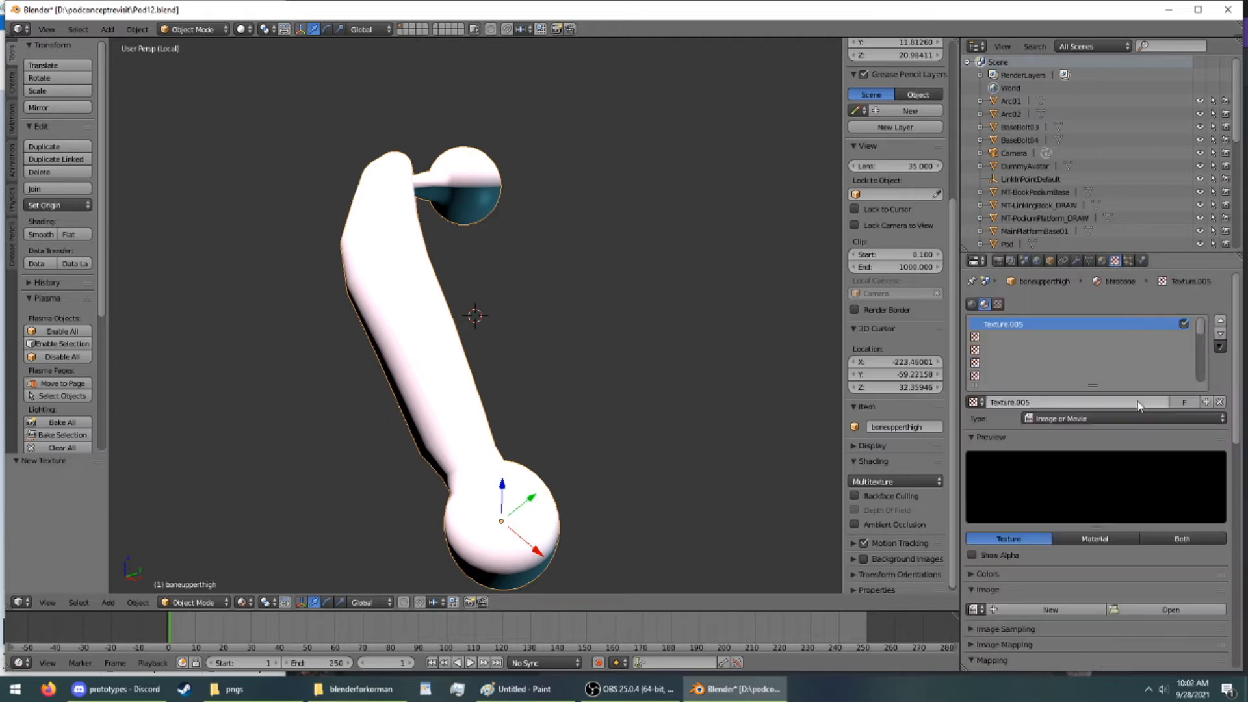
click(1170, 609)
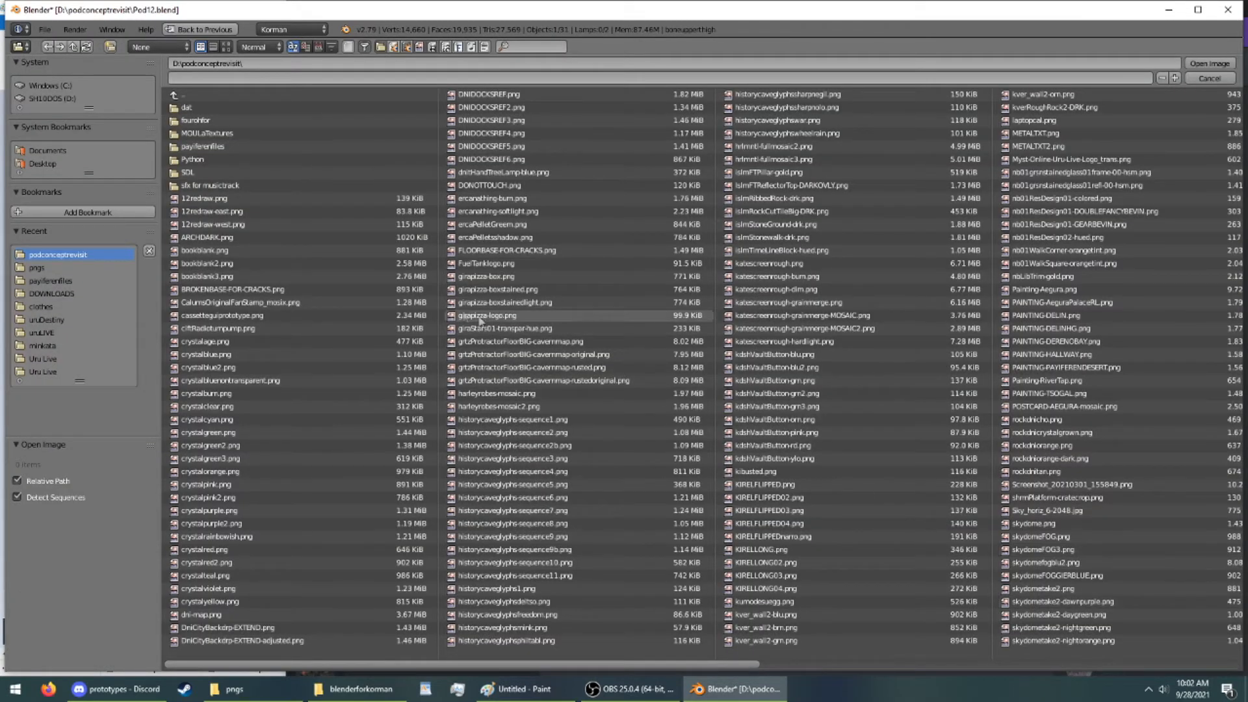
click(76, 269)
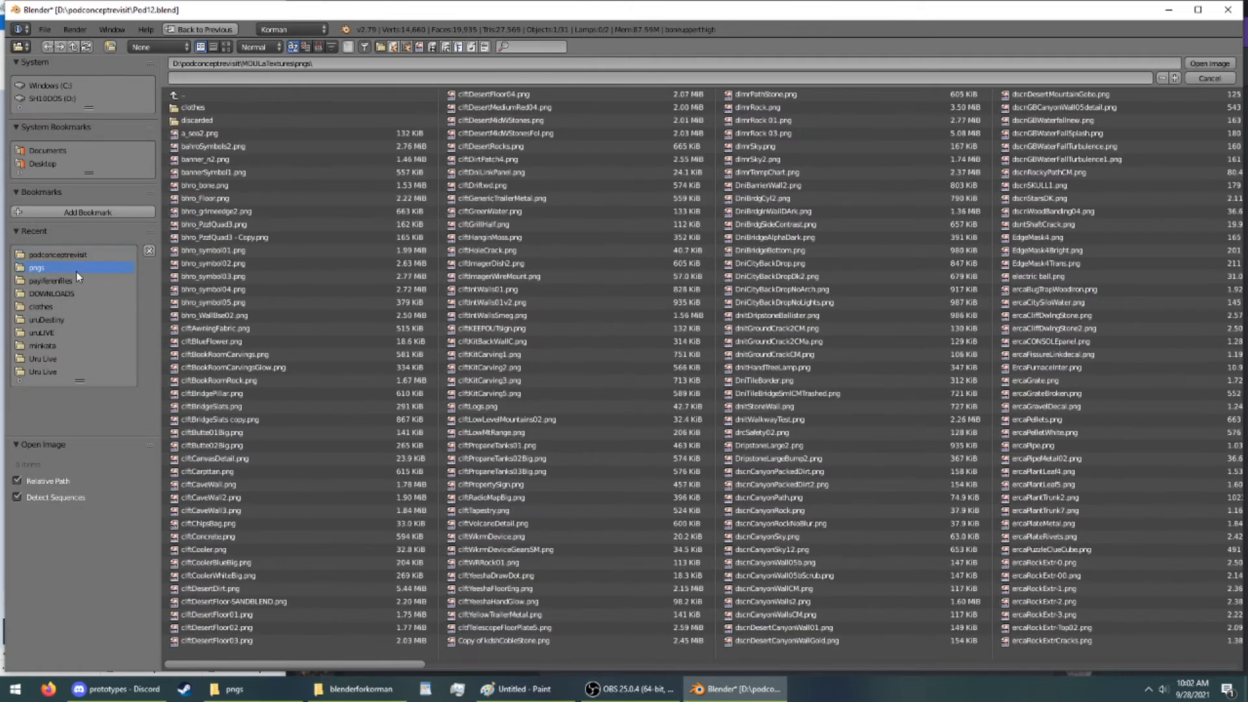
double_click(302, 184)
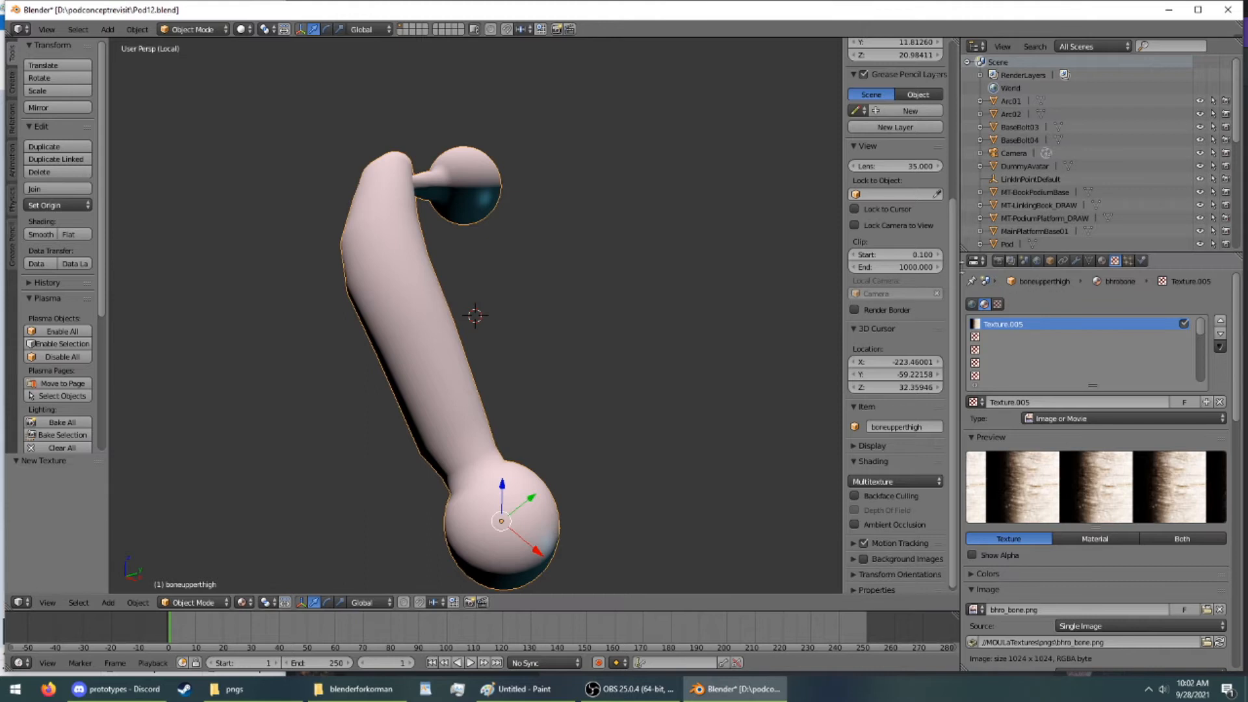
Enter Edit Mode on the thigh bone, select the entire mesh, and assign the bhrobone material to it
click(193, 29)
click(195, 61)
middle_drag(516, 305, 608, 341)
click(1103, 261)
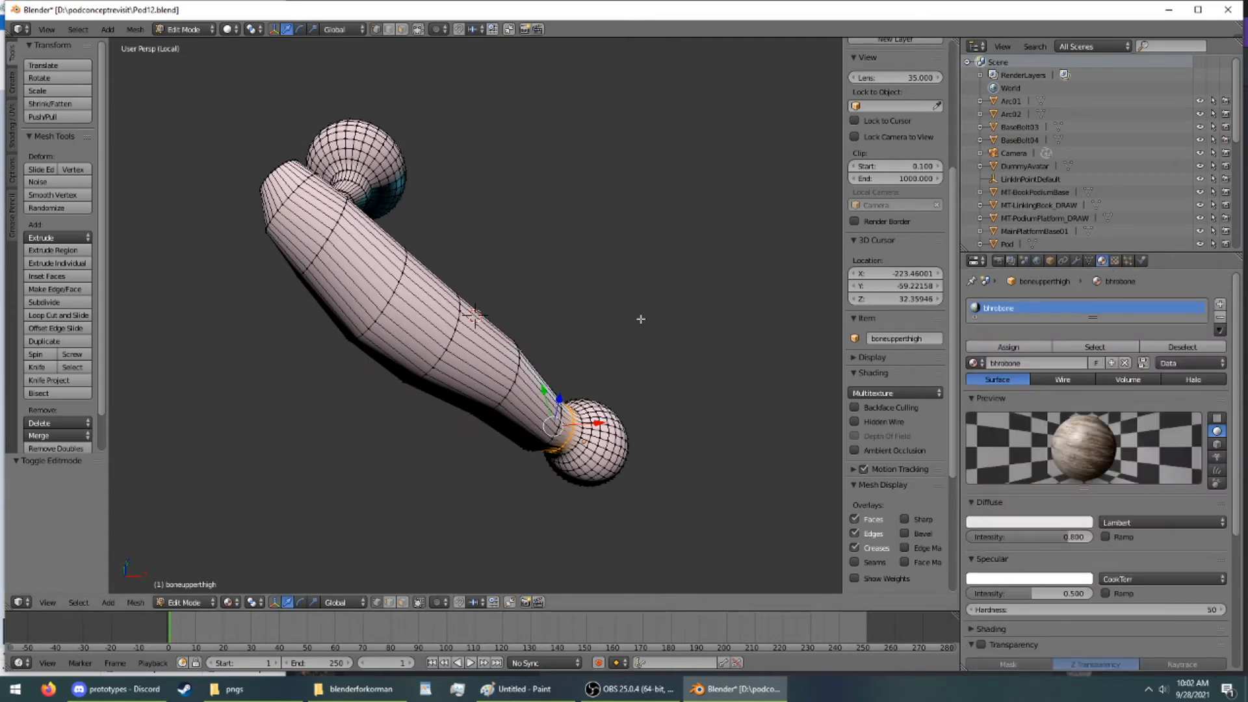
key(a)
key(shift+s)
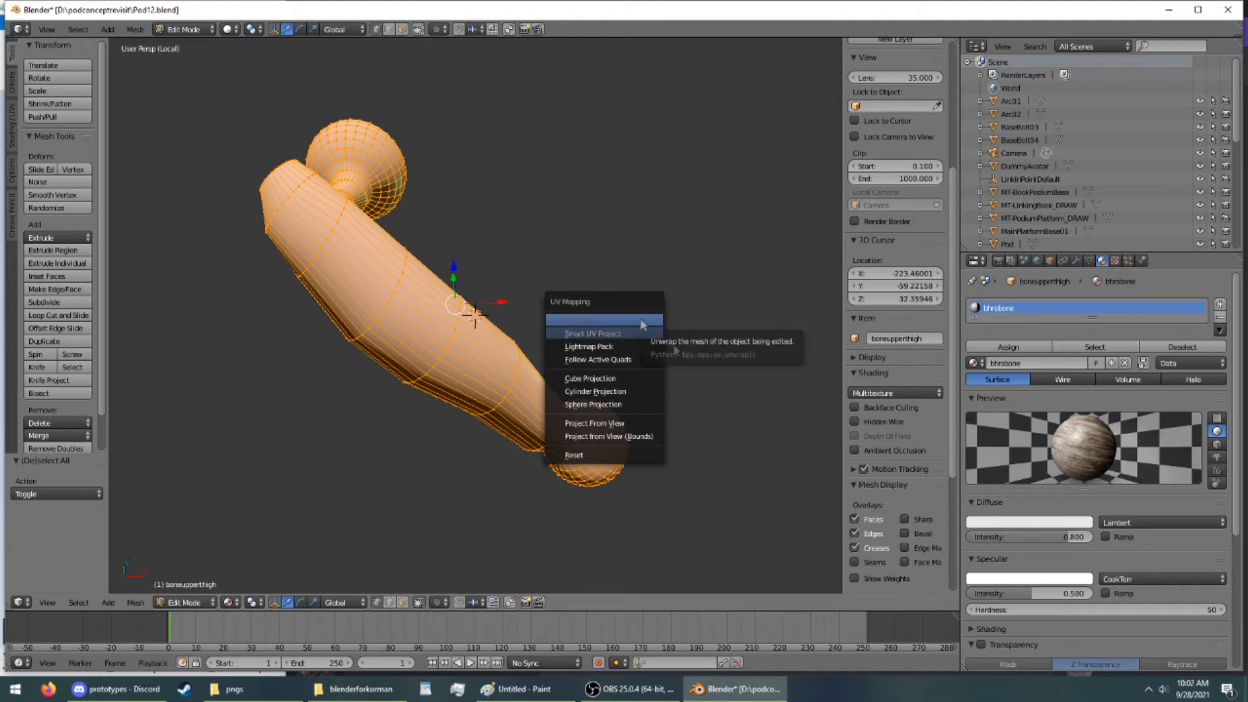
click(989, 352)
Reset the UV mapping of the whole thigh bone and inspect the texture in Object Mode
key(u)
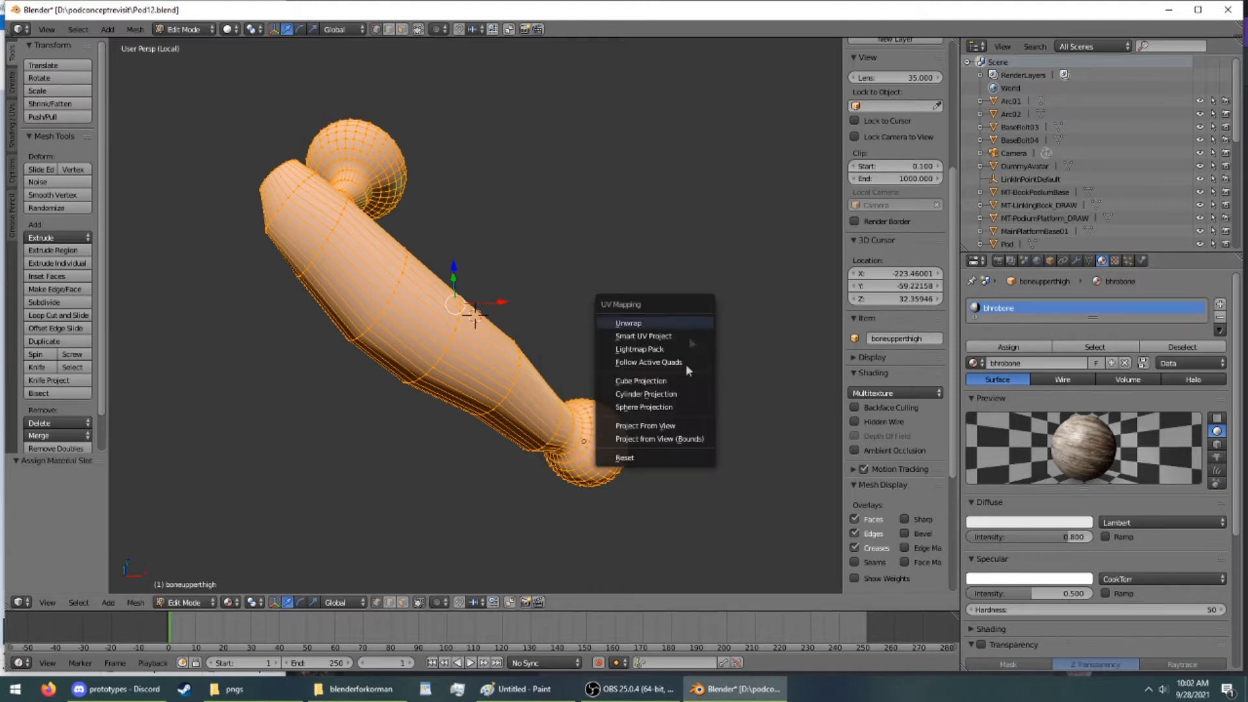
click(676, 458)
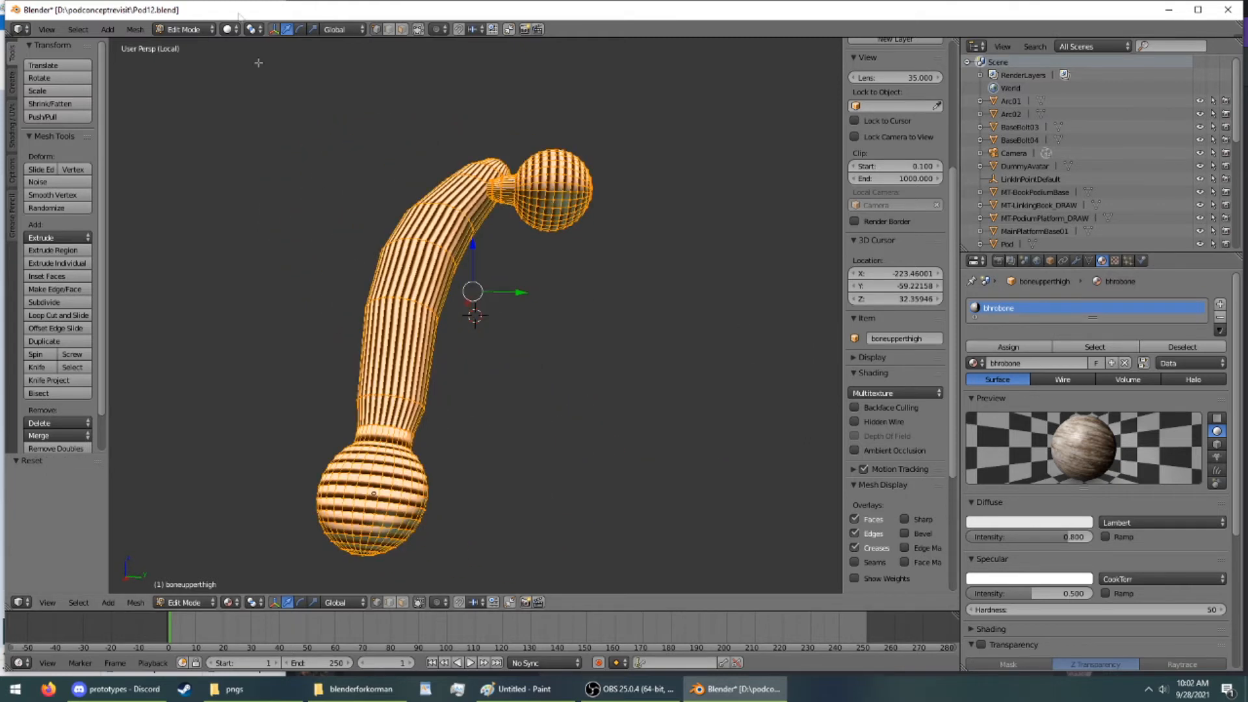
click(206, 51)
middle_drag(325, 130, 368, 96)
Return to Edit Mode and apply a Cylinder Projection to the thigh bone's UVs
click(220, 30)
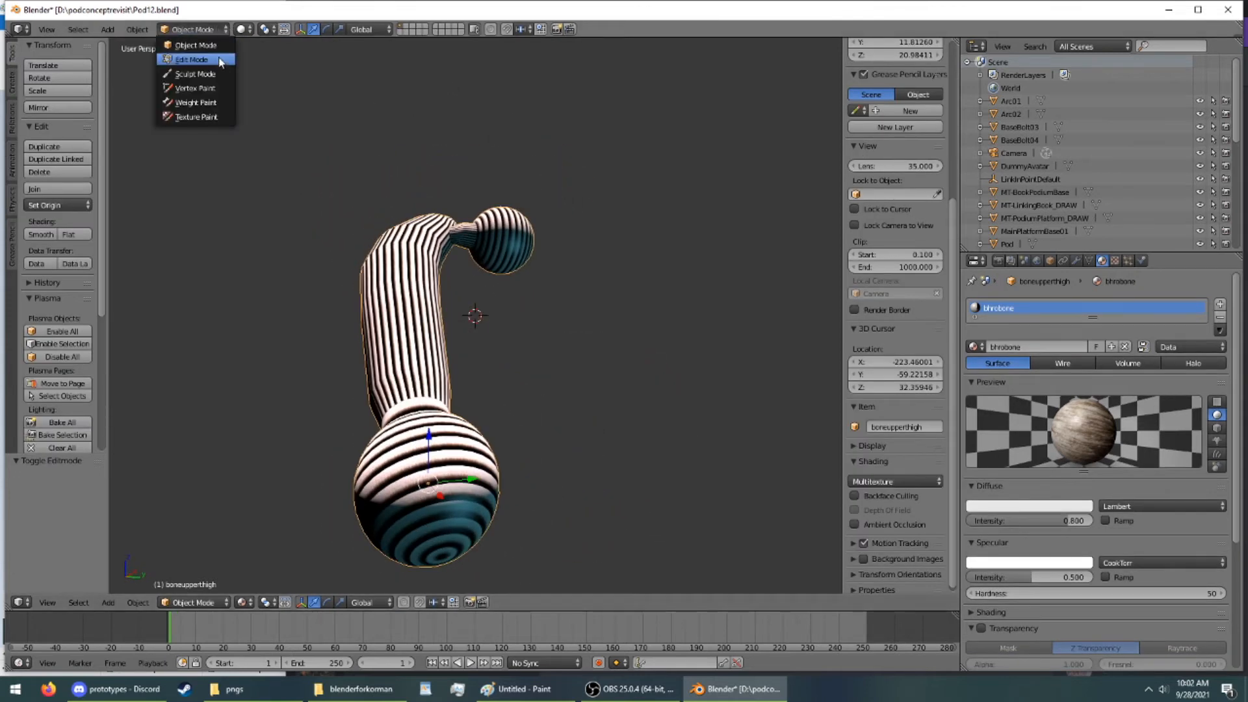
click(221, 60)
key(u)
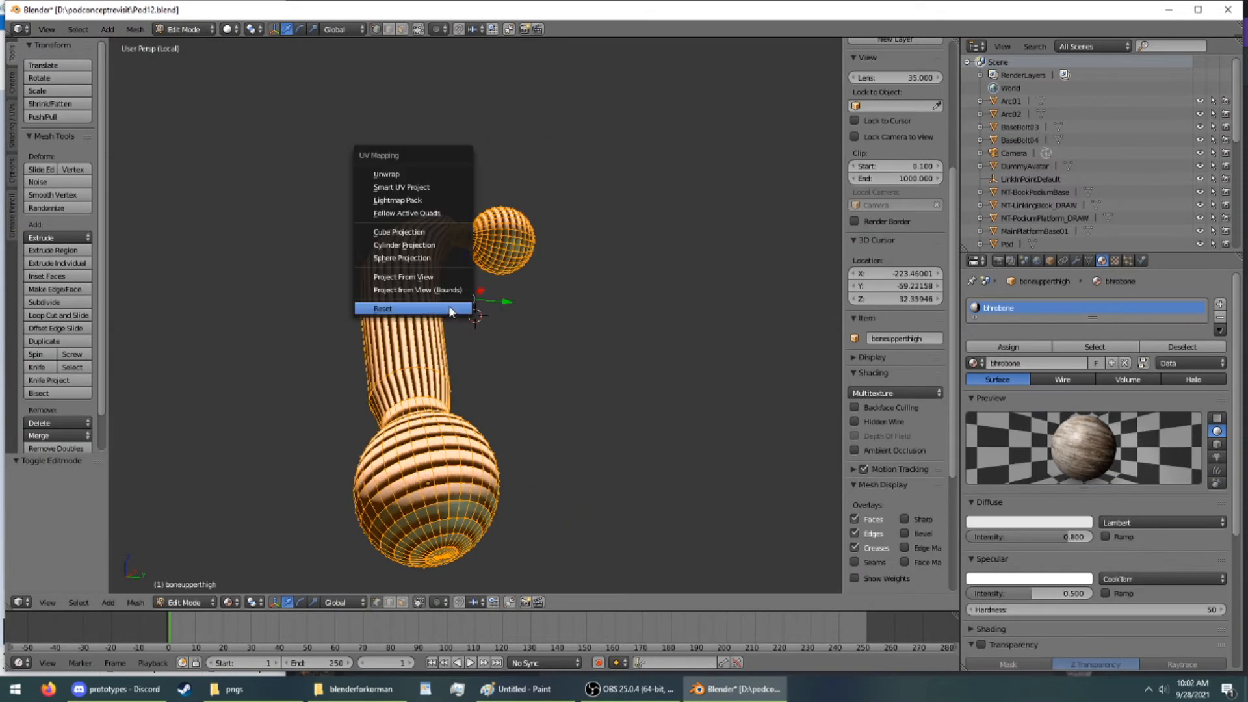
click(424, 246)
middle_drag(423, 245, 254, 331)
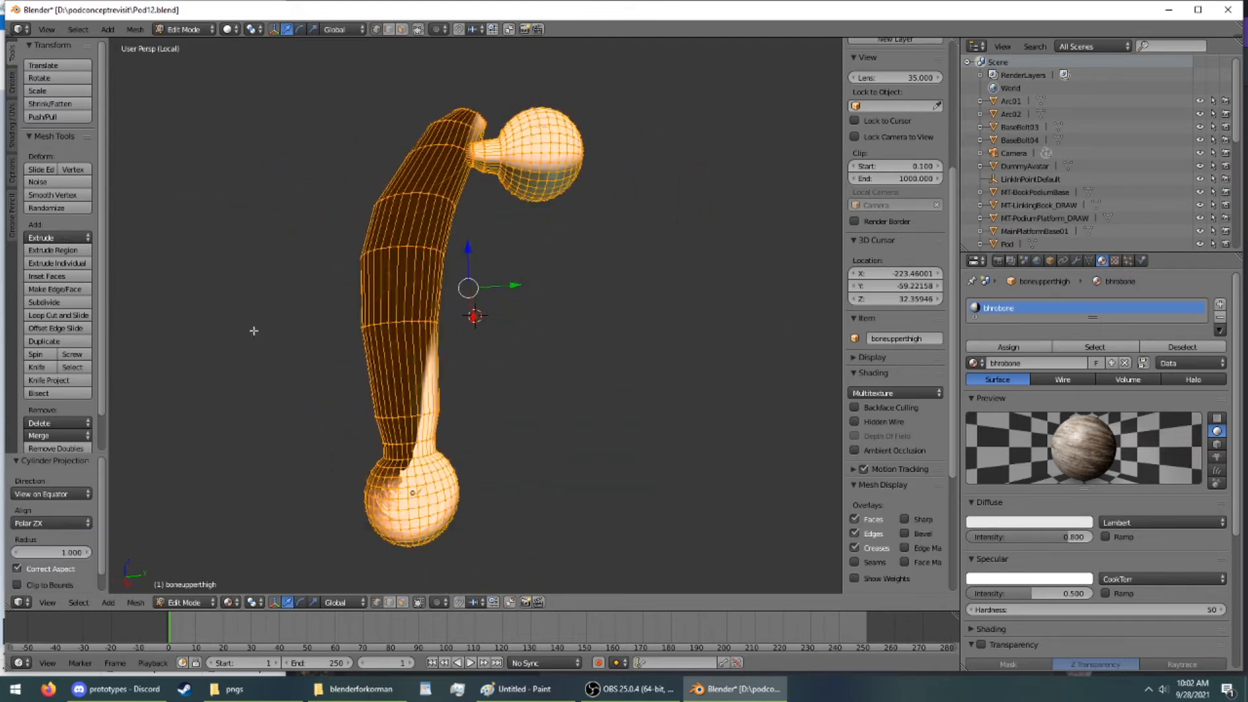
Remap the thigh bone's UVs with a Cube Projection
middle_drag(520, 234, 574, 228)
key(u)
click(389, 215)
key(u)
click(450, 219)
Remap the upper thigh bone's UVs with Smart UV Project, with Stretch to UV Bounds turned off
key(u)
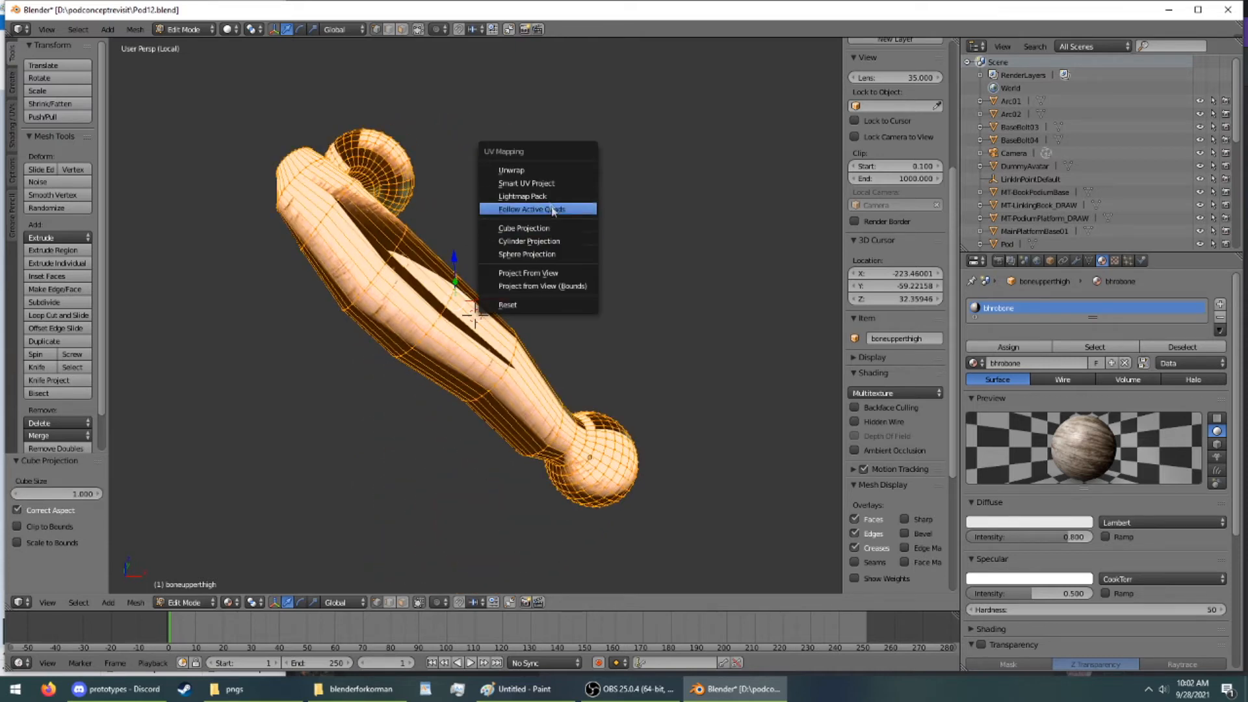
click(540, 184)
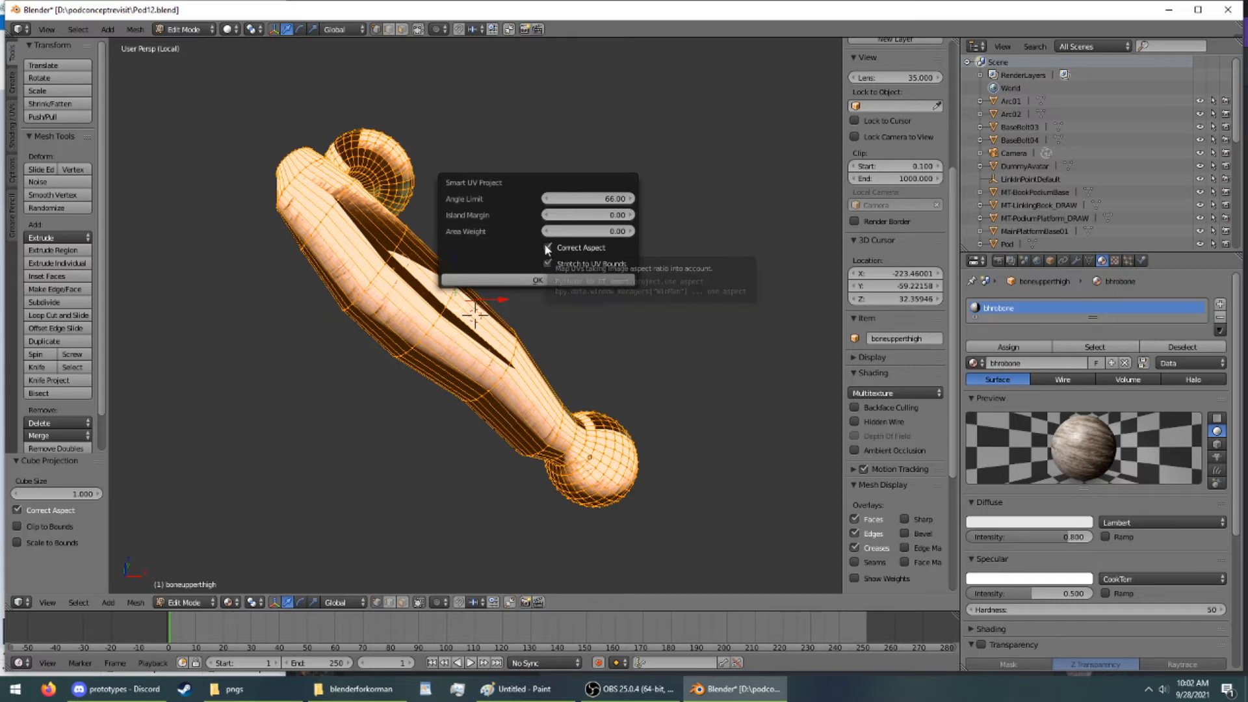
click(548, 262)
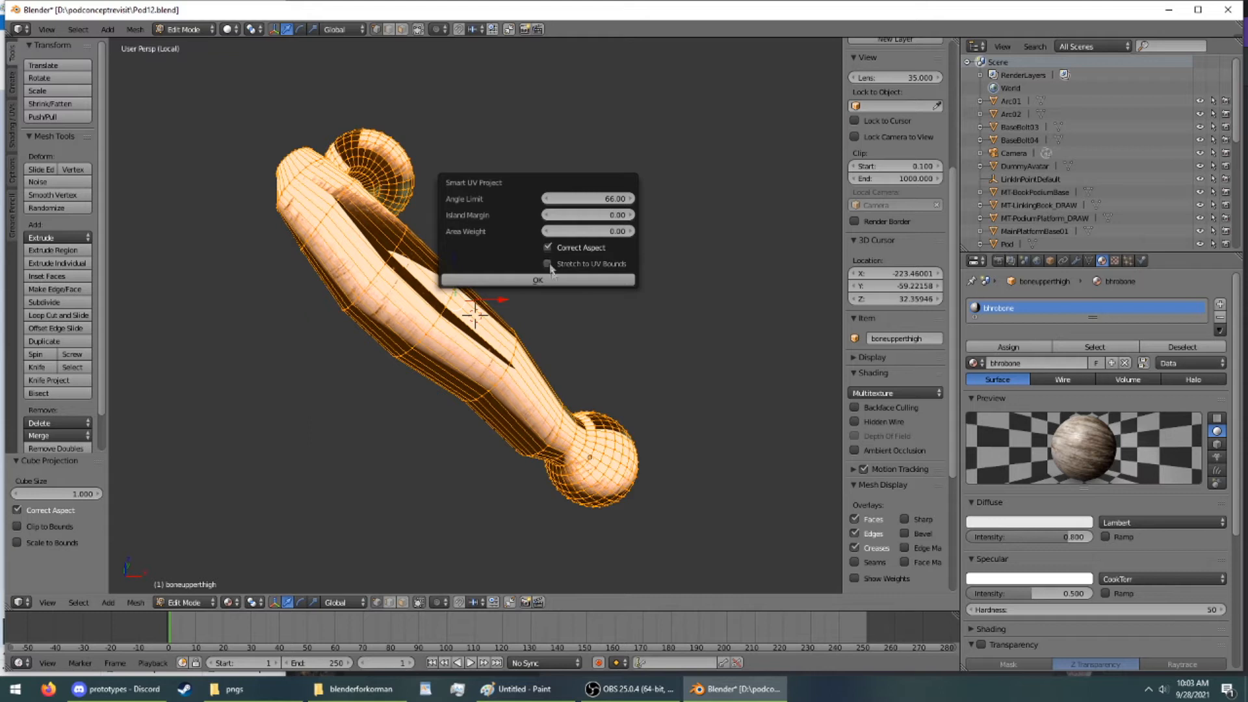
click(550, 279)
middle_drag(543, 272, 229, 301)
Project the upper thigh bone's UVs from the current view and inspect the texture in Object Mode
key(u)
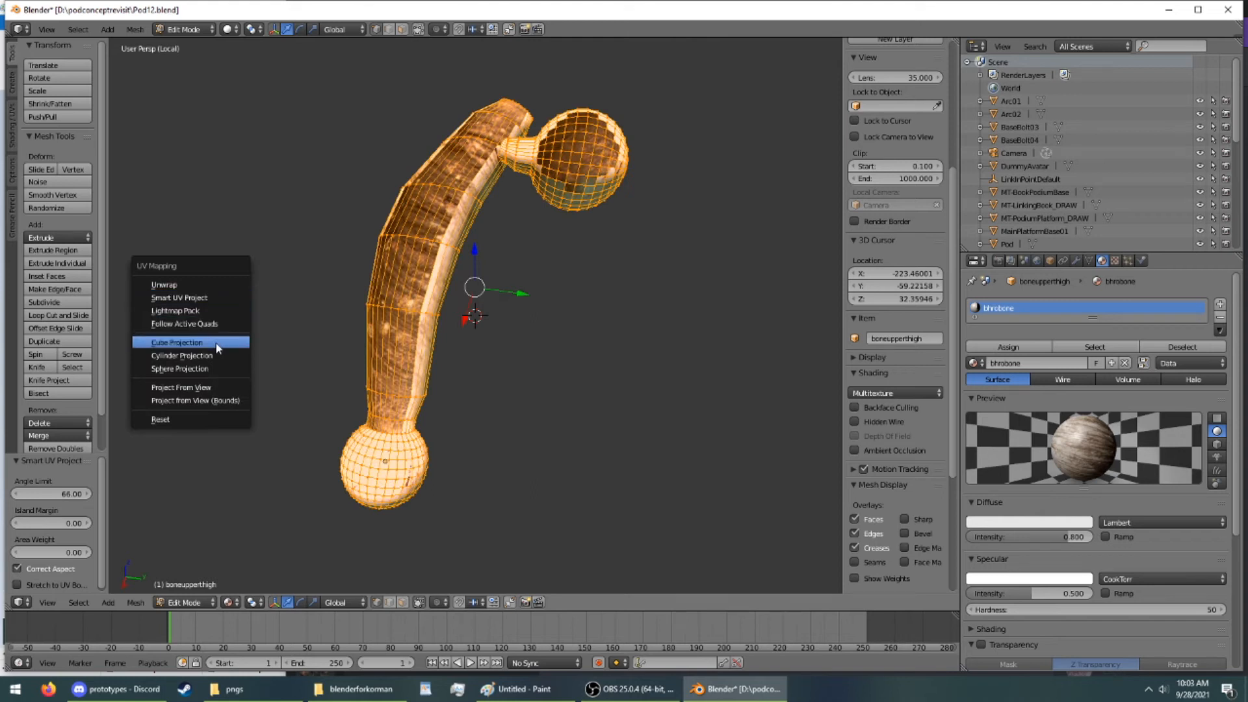
click(218, 390)
middle_drag(234, 357, 143, 209)
click(184, 45)
middle_drag(267, 139, 514, 265)
key(u)
Reproject the upper thigh bone's UVs with Project From View from the new angle, then inspect the texture in Object Mode
click(174, 29)
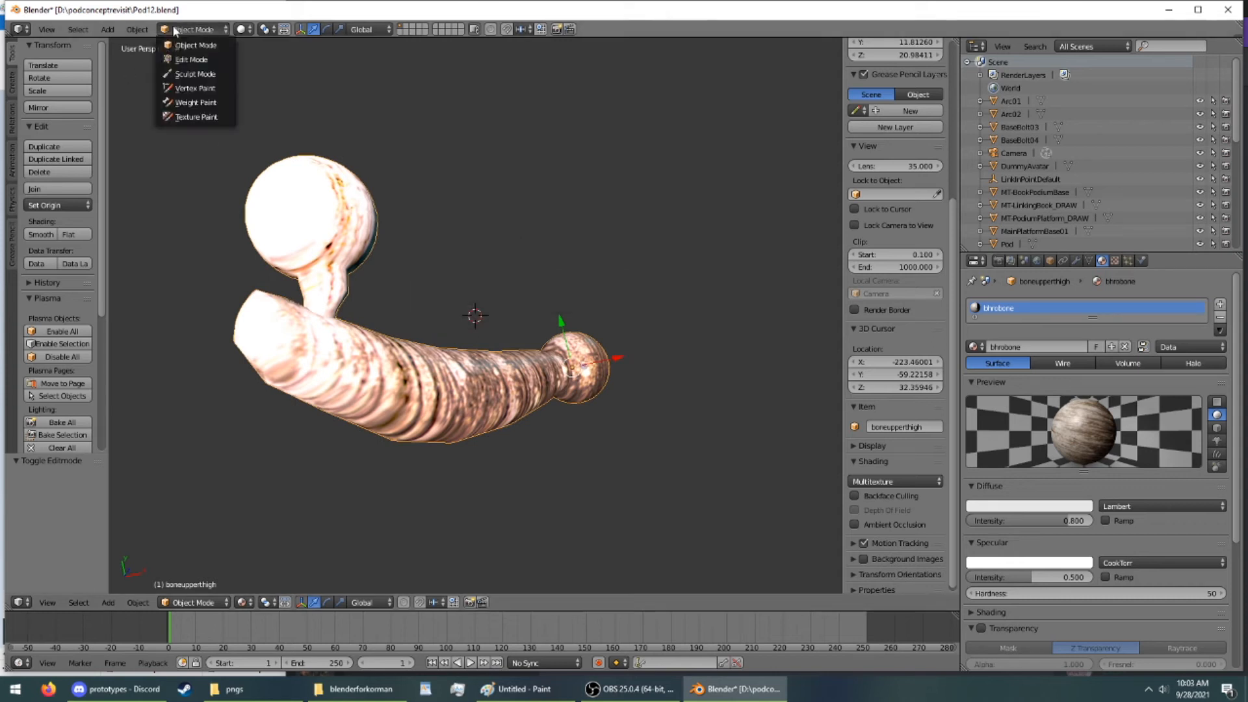
click(190, 59)
key(u)
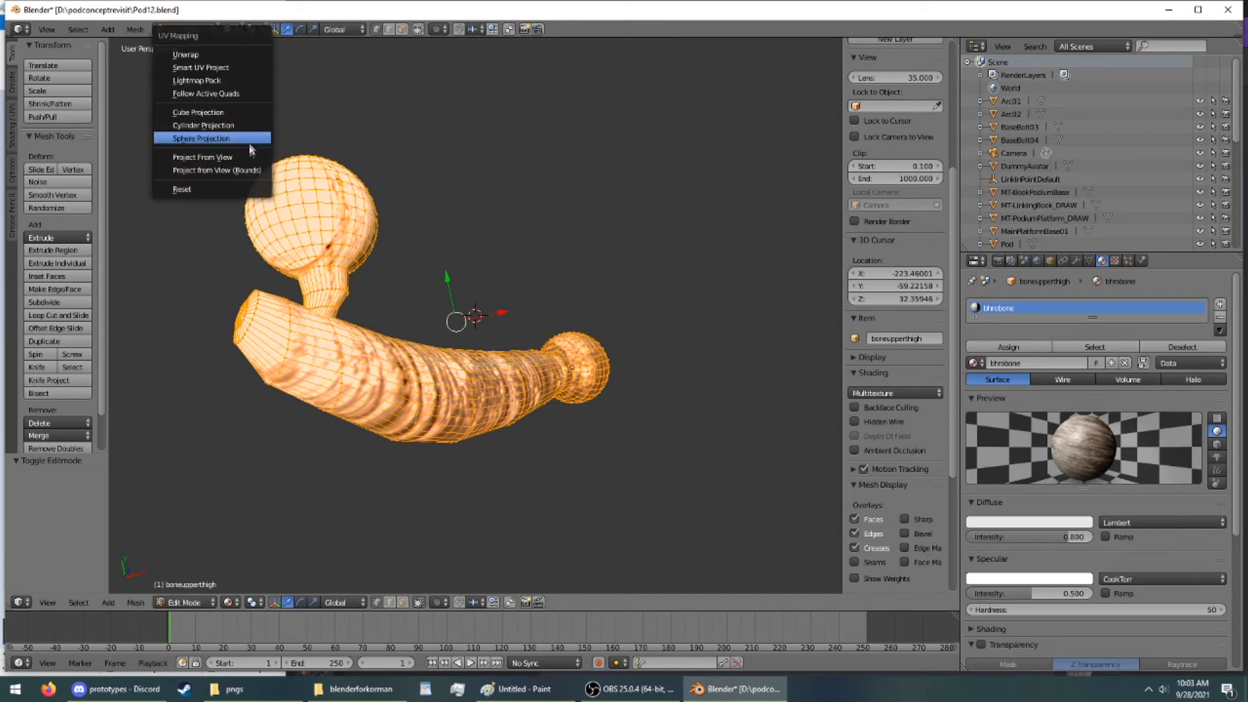
click(249, 156)
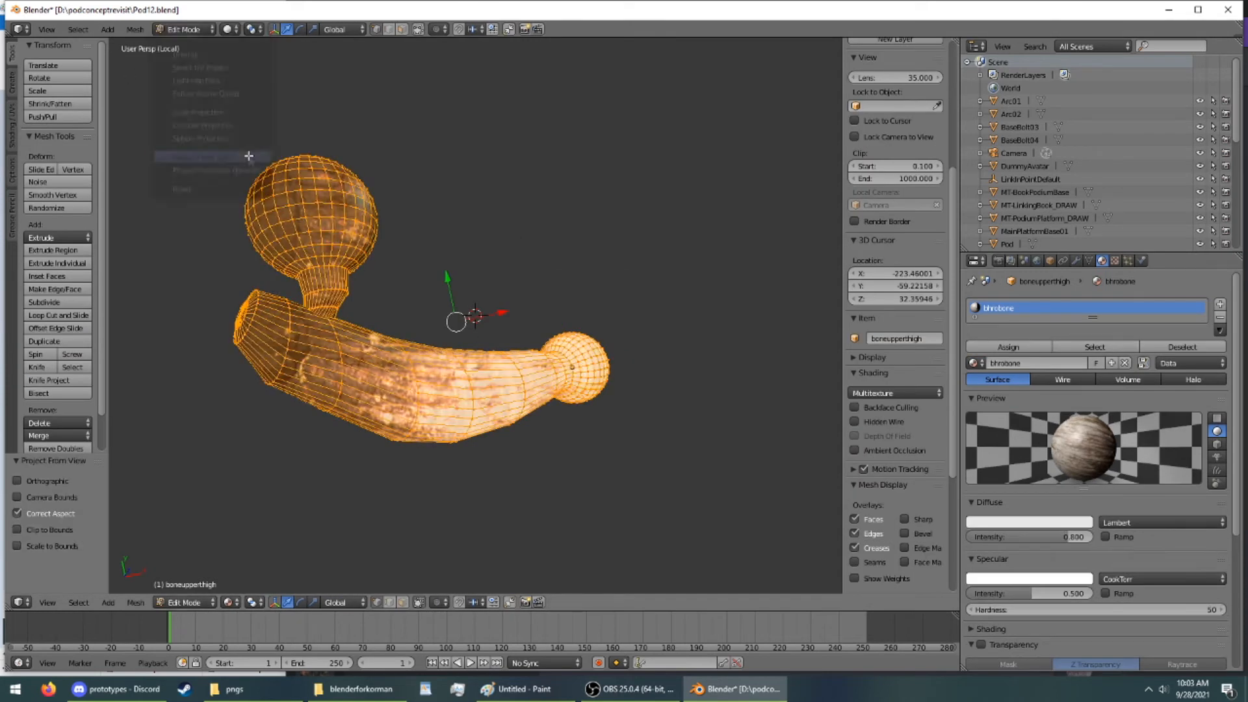
click(176, 30)
click(182, 45)
middle_drag(207, 75, 582, 479)
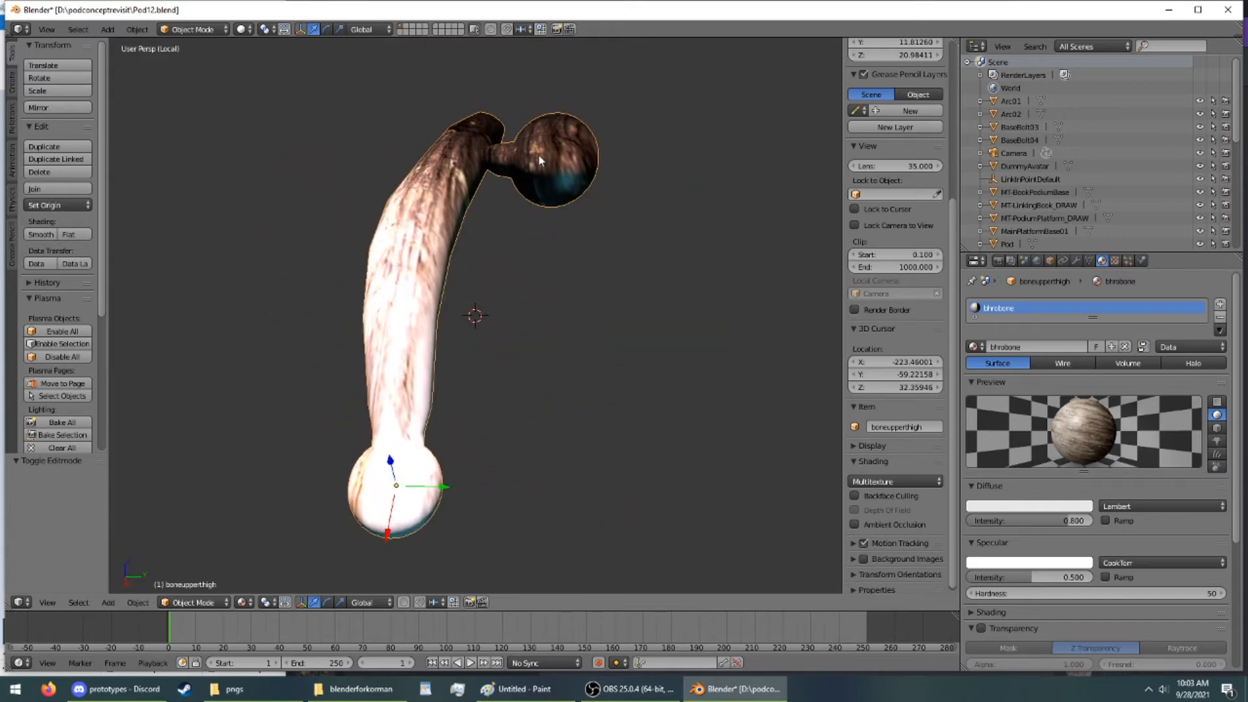
middle_drag(509, 146, 585, 184)
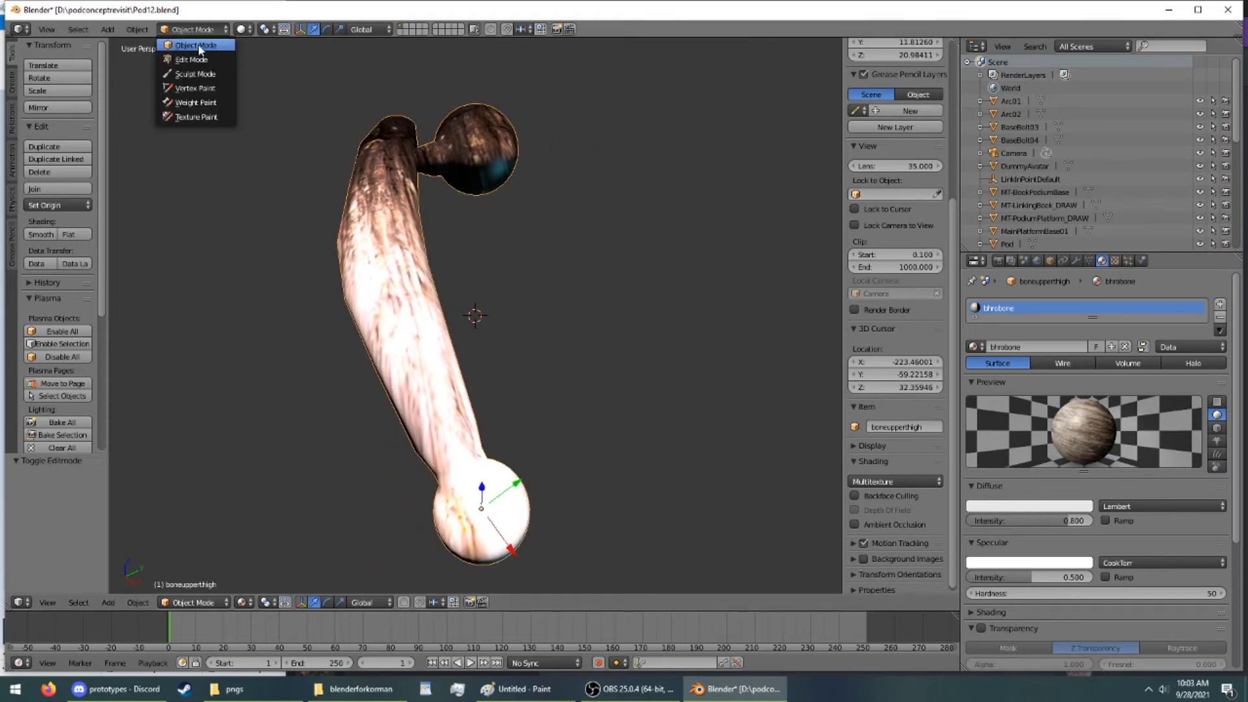
Isolate the middle leg bone, enter Edit Mode, and add a material slot holding the existing bhrobone material
key(KP_Divide)
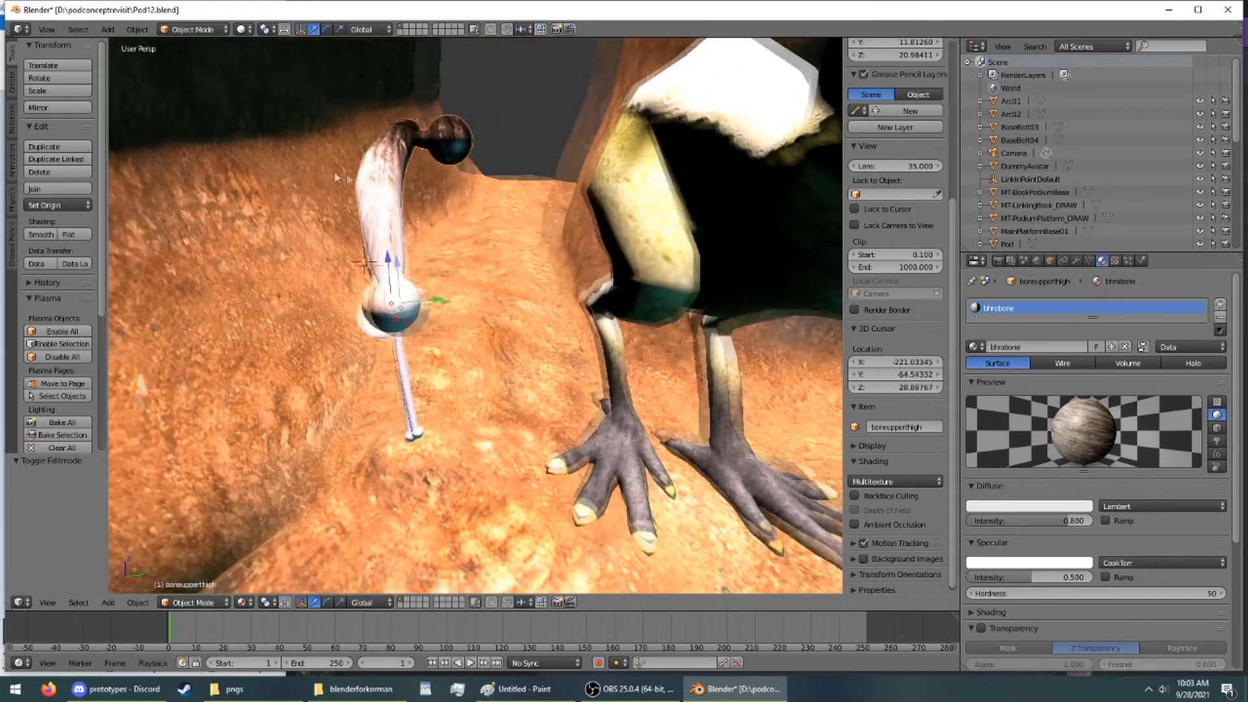
right_click(446, 332)
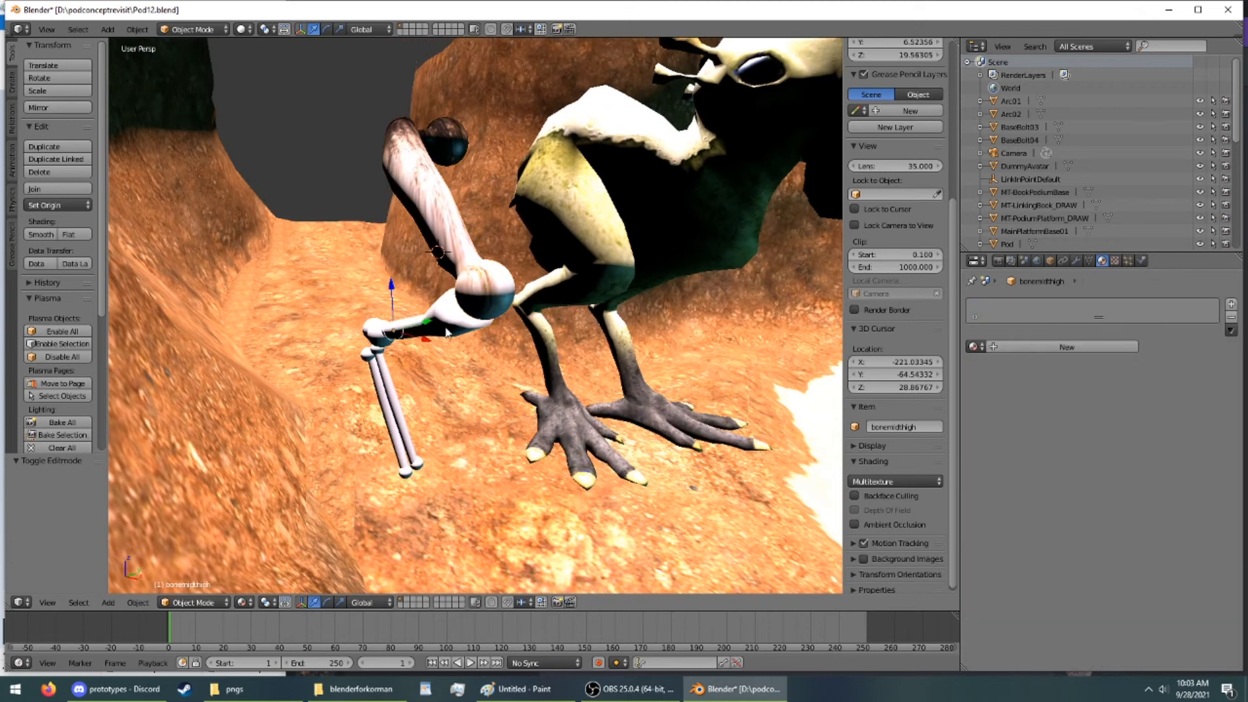
key(KP_Divide)
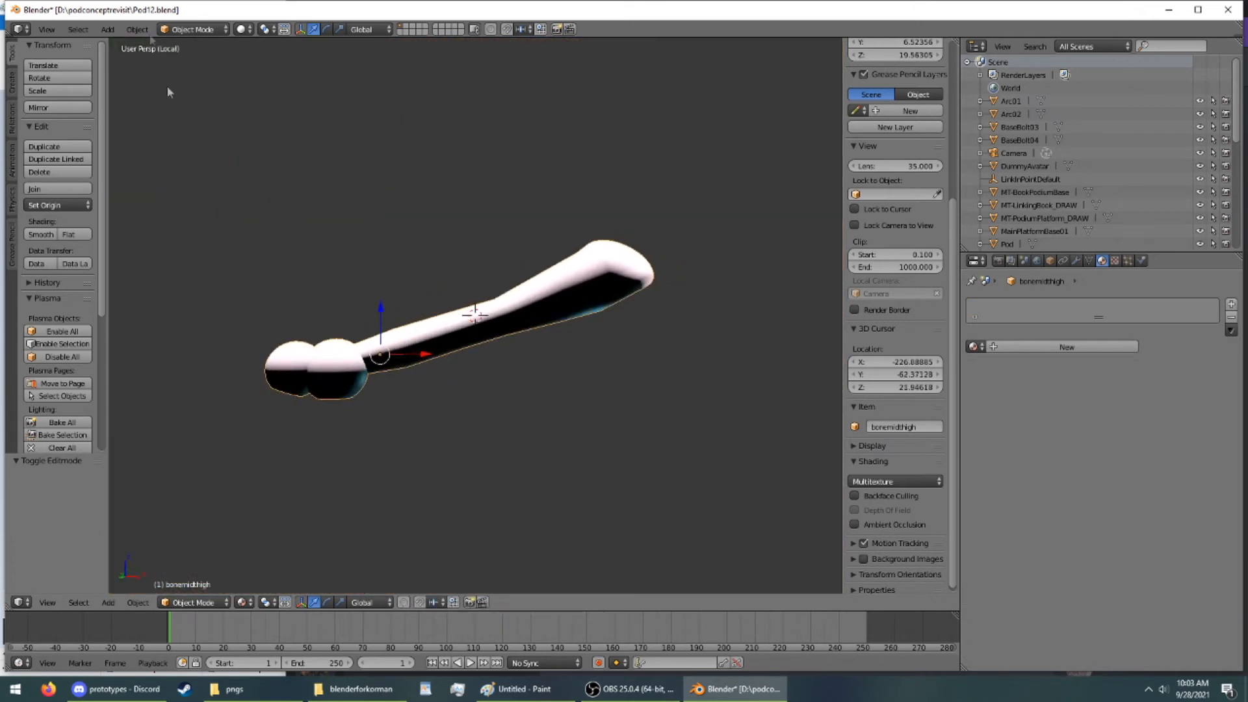
click(210, 60)
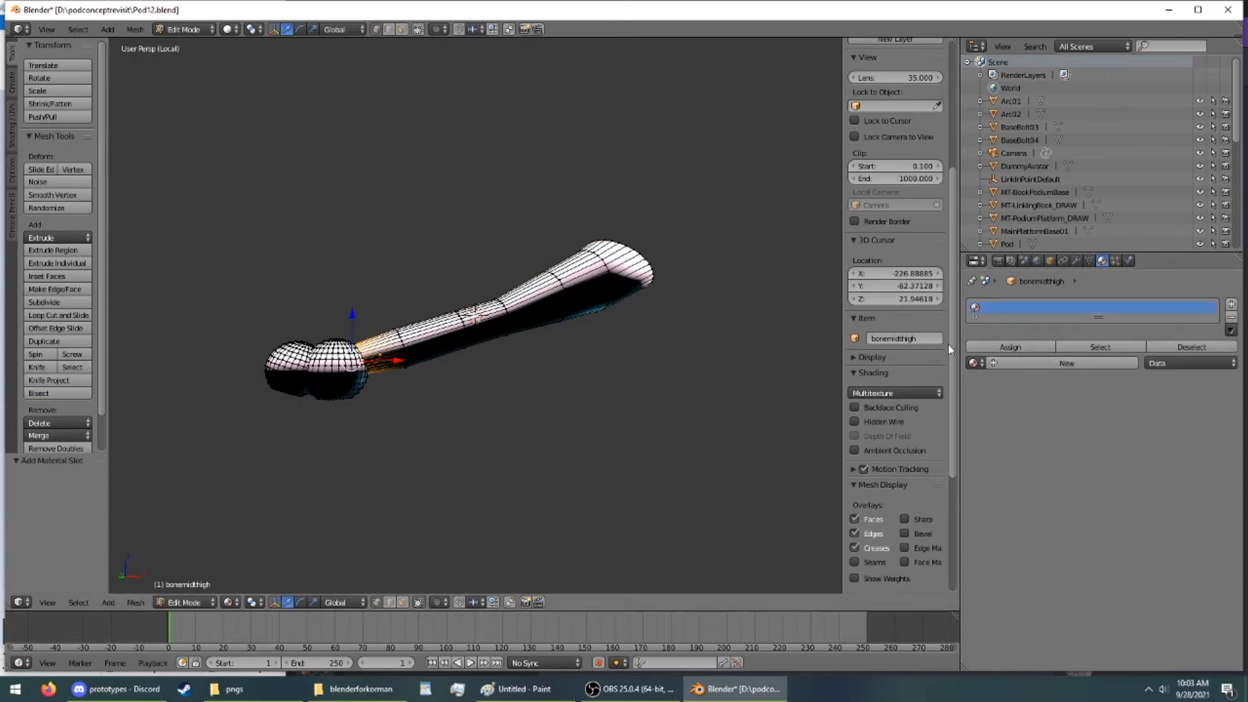
click(974, 363)
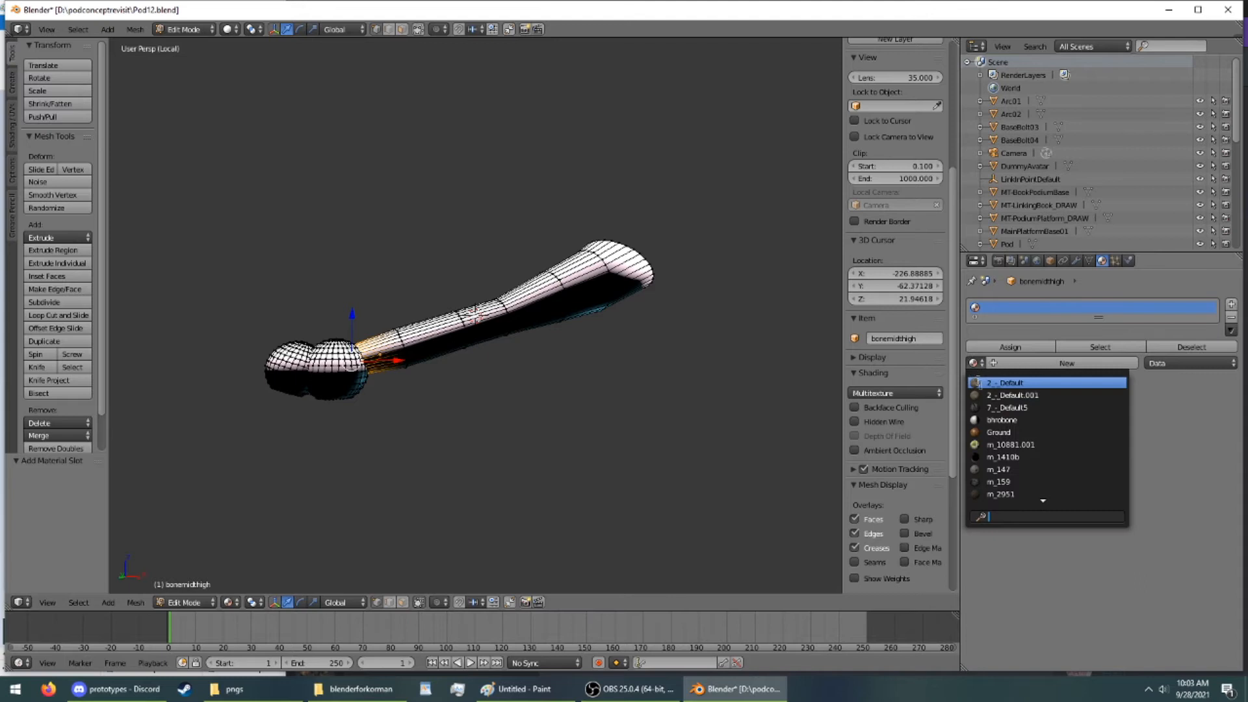
click(995, 420)
Select the whole middle leg bone mesh, project its UVs from the current view, and inspect the texture in Object Mode
middle_drag(388, 193, 381, 288)
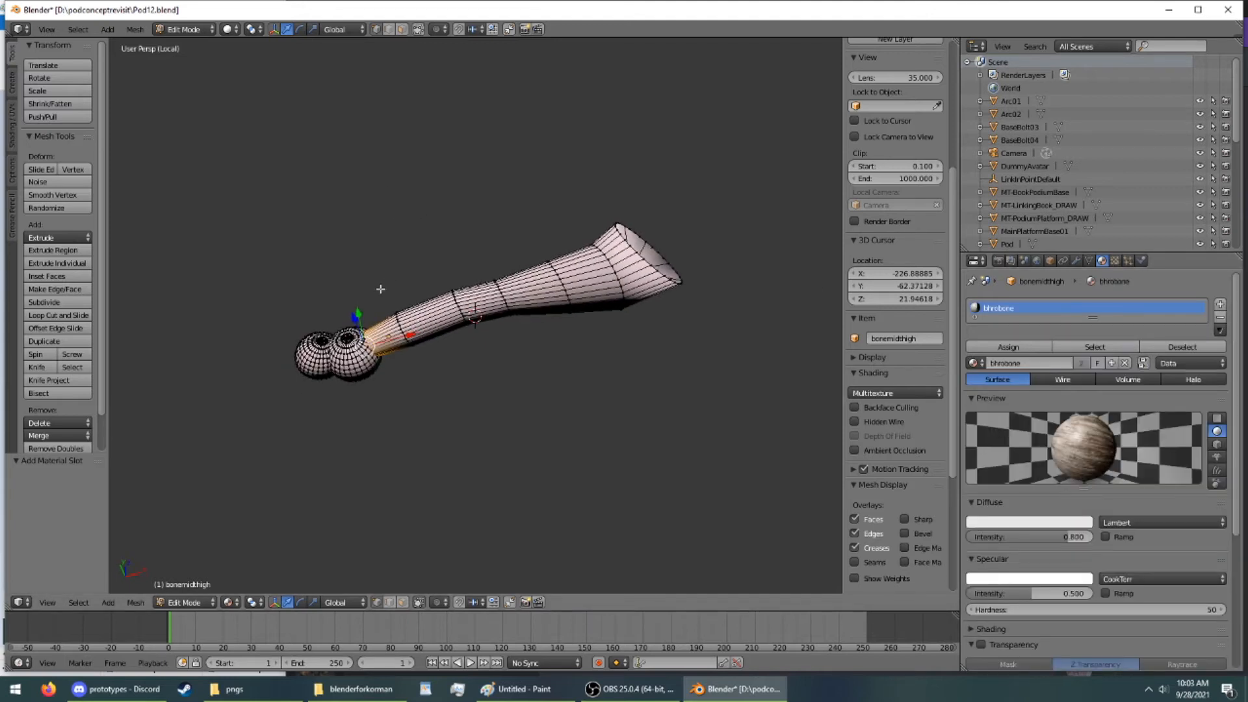
key(u)
click(381, 292)
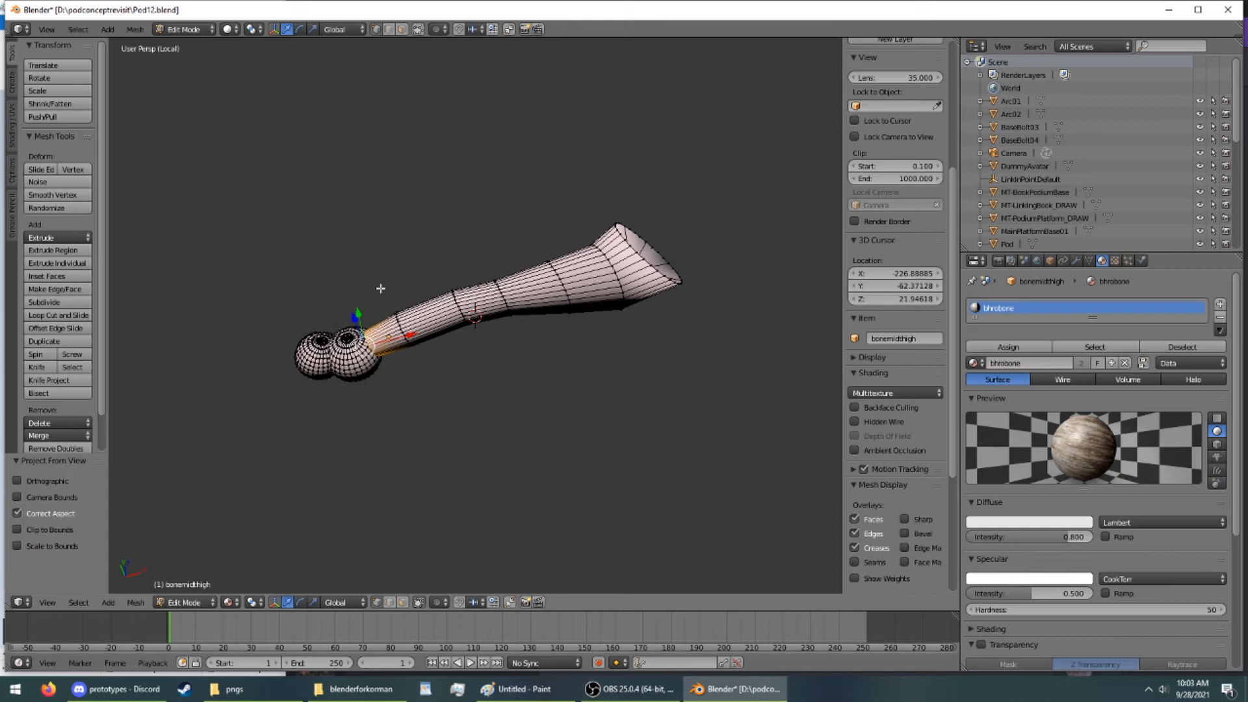
key(u)
key(a)
key(u)
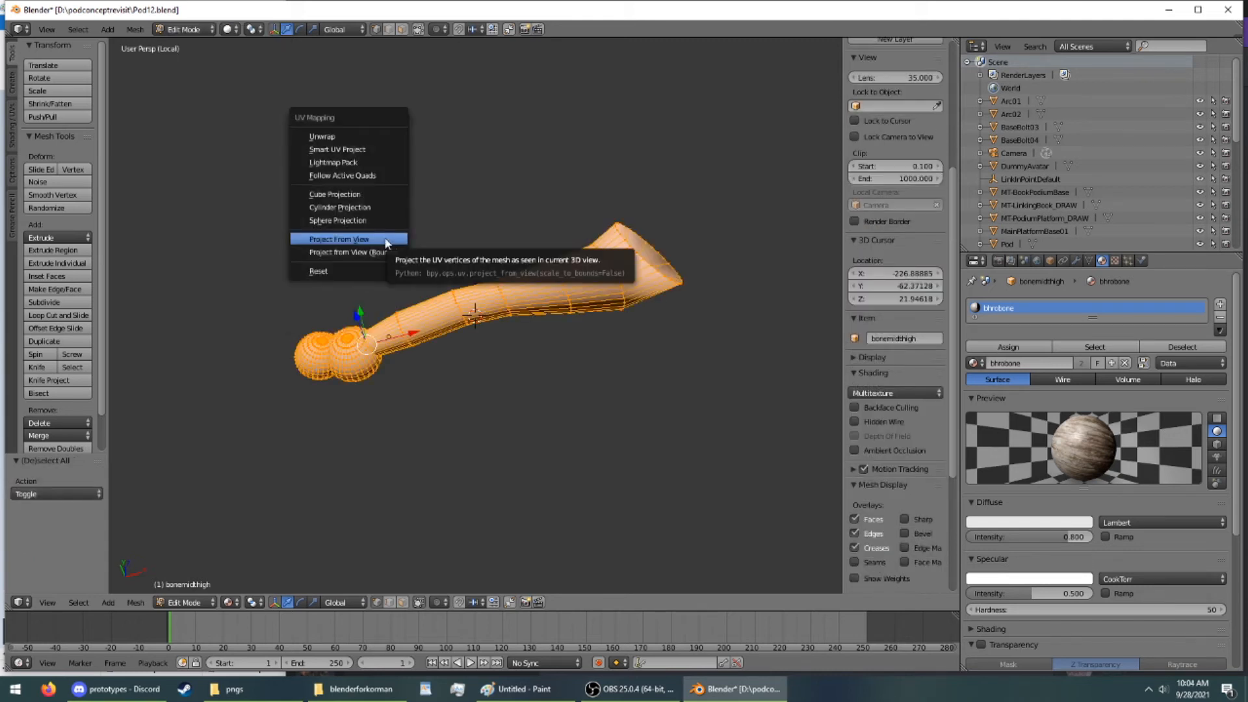
click(386, 240)
middle_drag(384, 237, 306, 162)
click(191, 45)
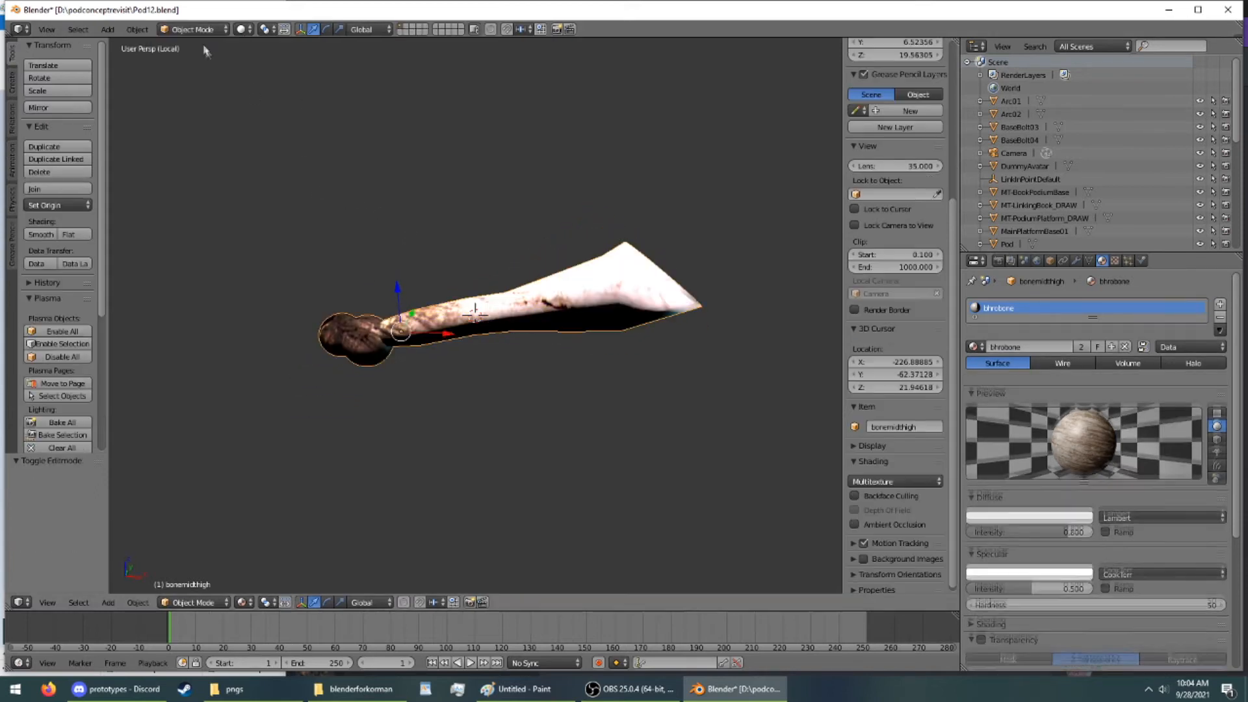
middle_drag(306, 106, 652, 222)
key(u)
click(647, 219)
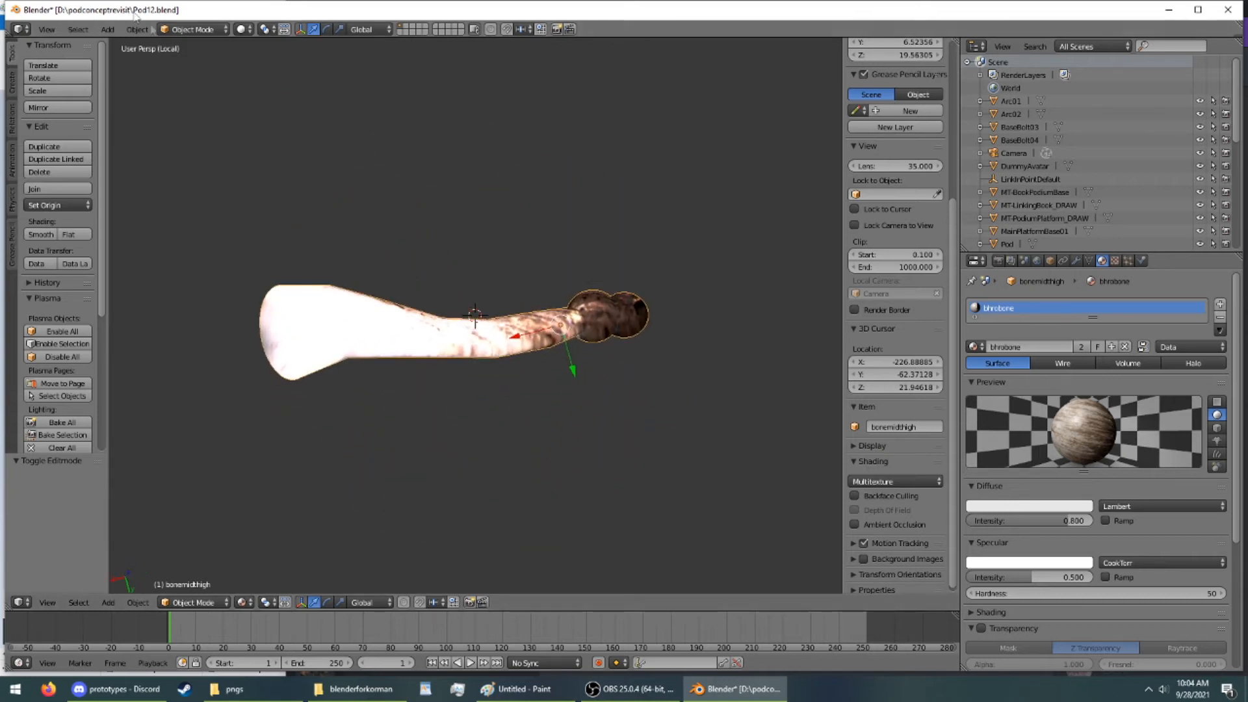
Reproject the middle leg bone's UVs with Project From View from its opposite side and check it in Object Mode
click(180, 58)
key(u)
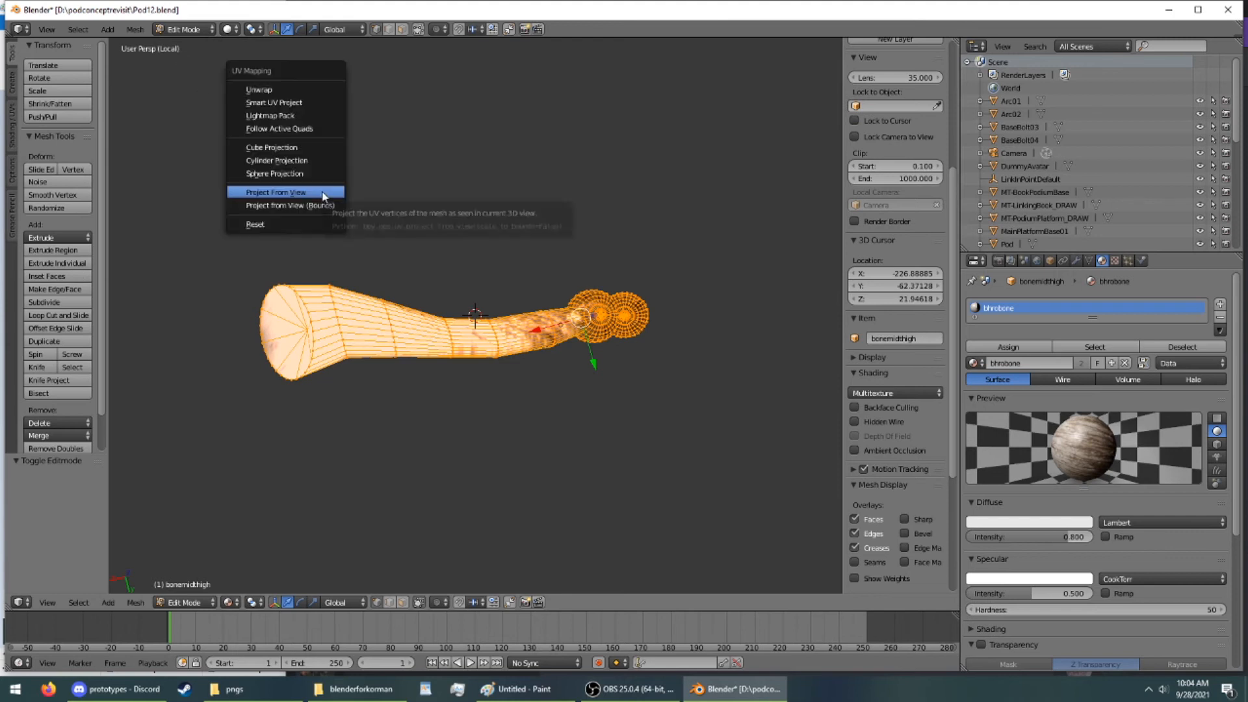
click(323, 194)
click(209, 30)
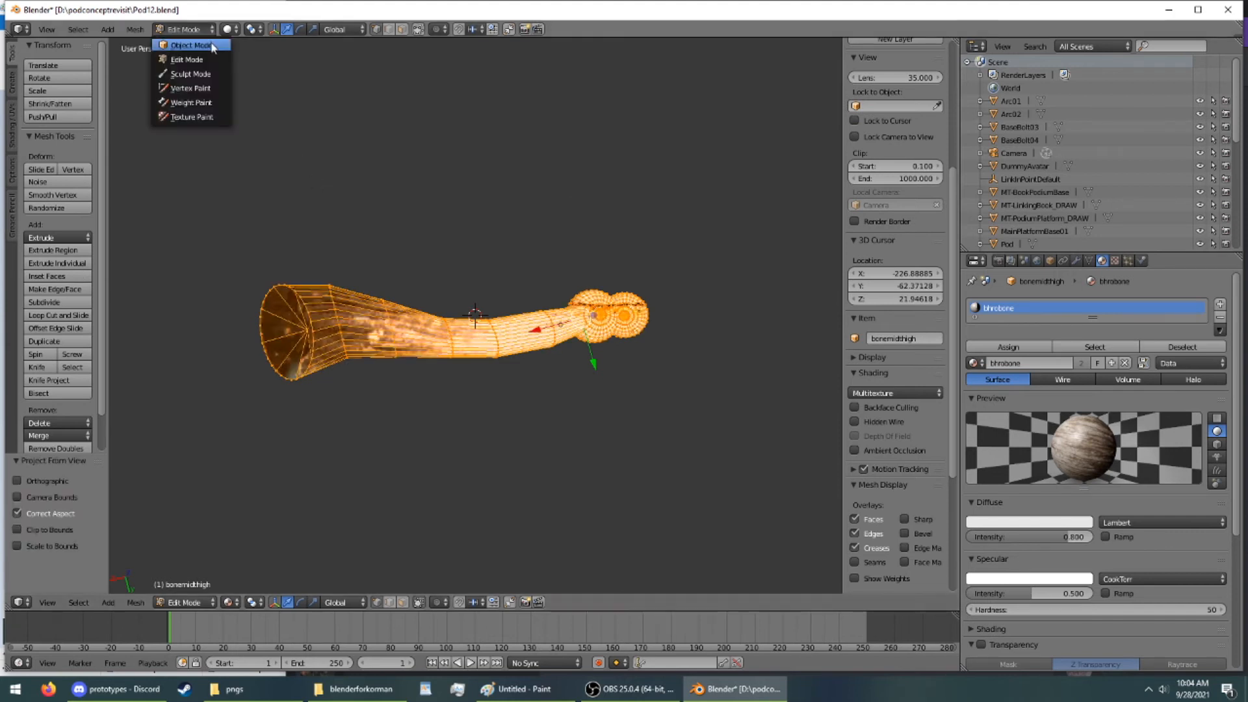
click(212, 46)
middle_drag(312, 96, 613, 522)
key(u)
click(190, 50)
Remap the middle leg bone's UVs with Project from View (Bounds) and inspect it in Object Mode
click(192, 29)
click(193, 59)
key(u)
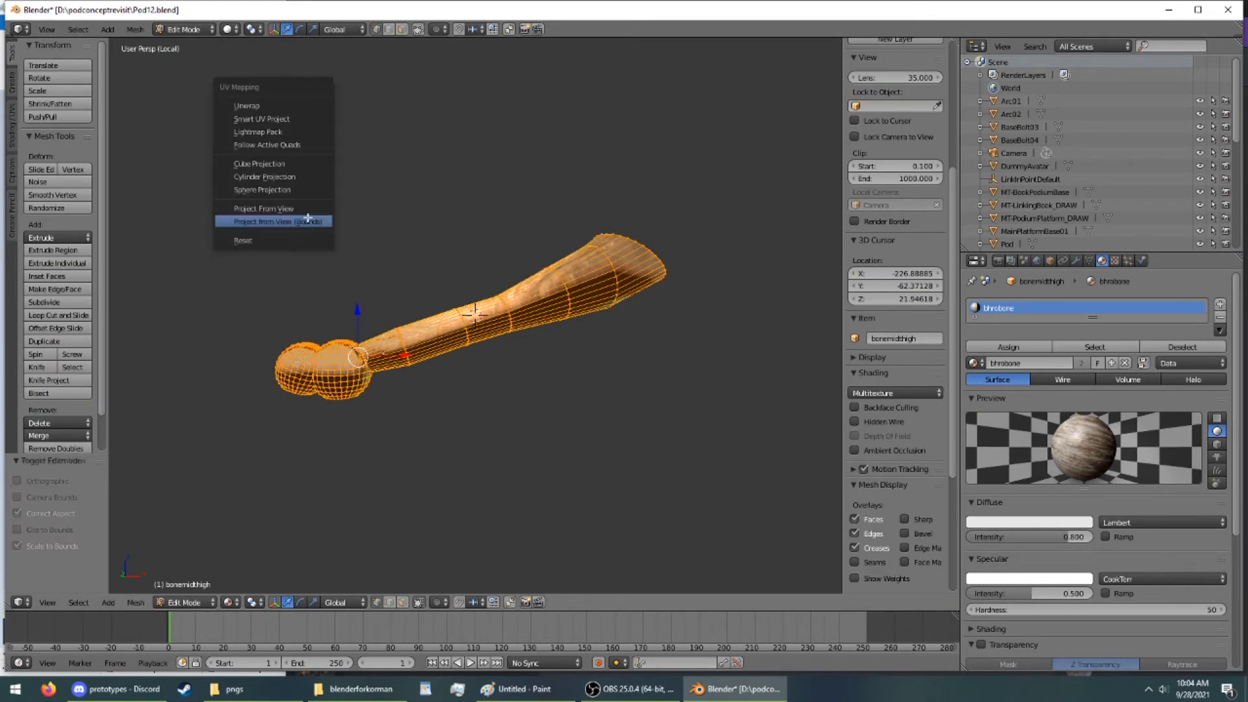
click(309, 222)
middle_drag(354, 214, 459, 290)
click(167, 30)
click(183, 47)
middle_drag(215, 106, 780, 156)
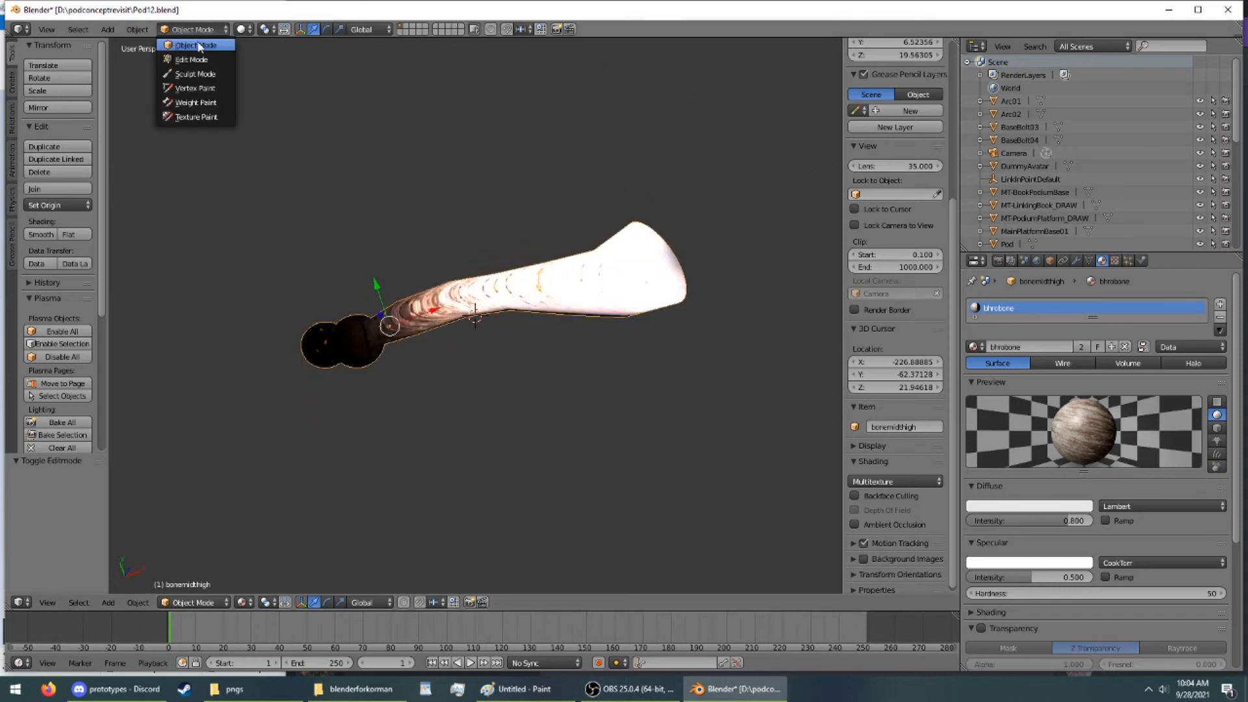
Reproject the middle leg bone's UVs from several other view angles and return to Object Mode
click(192, 59)
key(u)
click(297, 169)
middle_drag(297, 168, 647, 201)
key(u)
click(643, 137)
middle_drag(308, 87, 364, 124)
key(u)
click(401, 183)
click(213, 49)
middle_drag(278, 123, 228, 103)
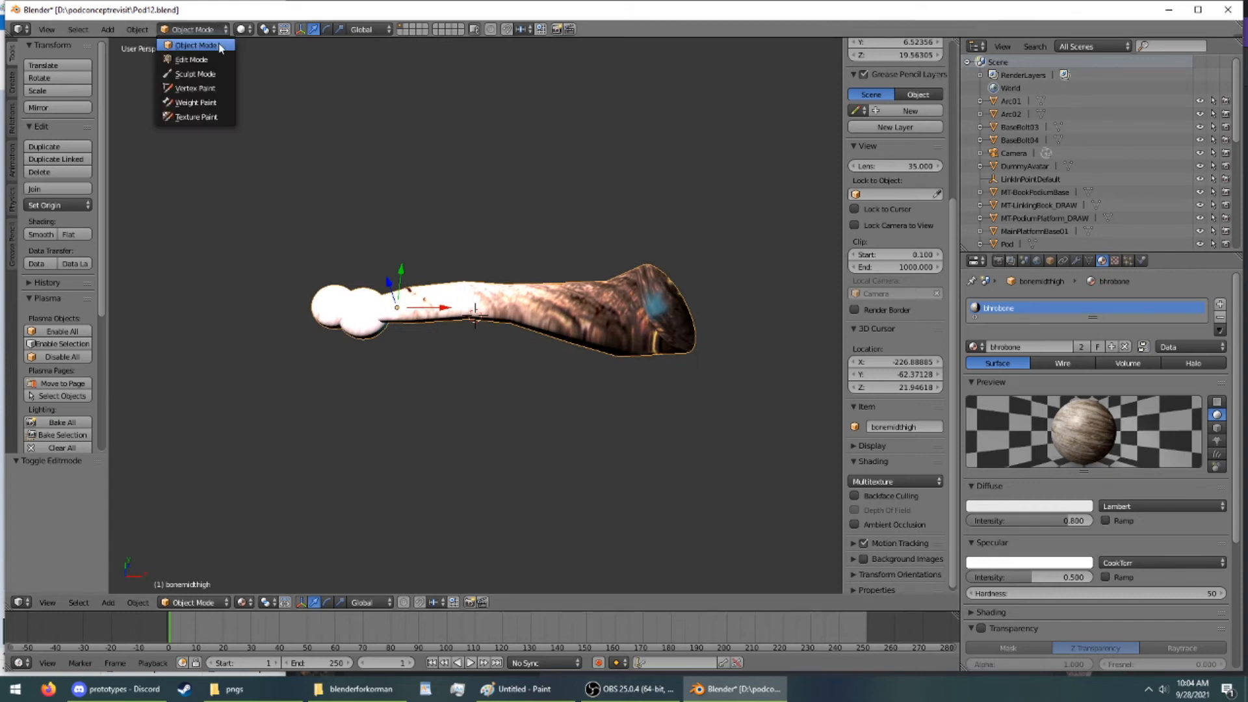
Isolate the paired lower leg bones and add a material slot with the existing bhrobone material
key(KP_Divide)
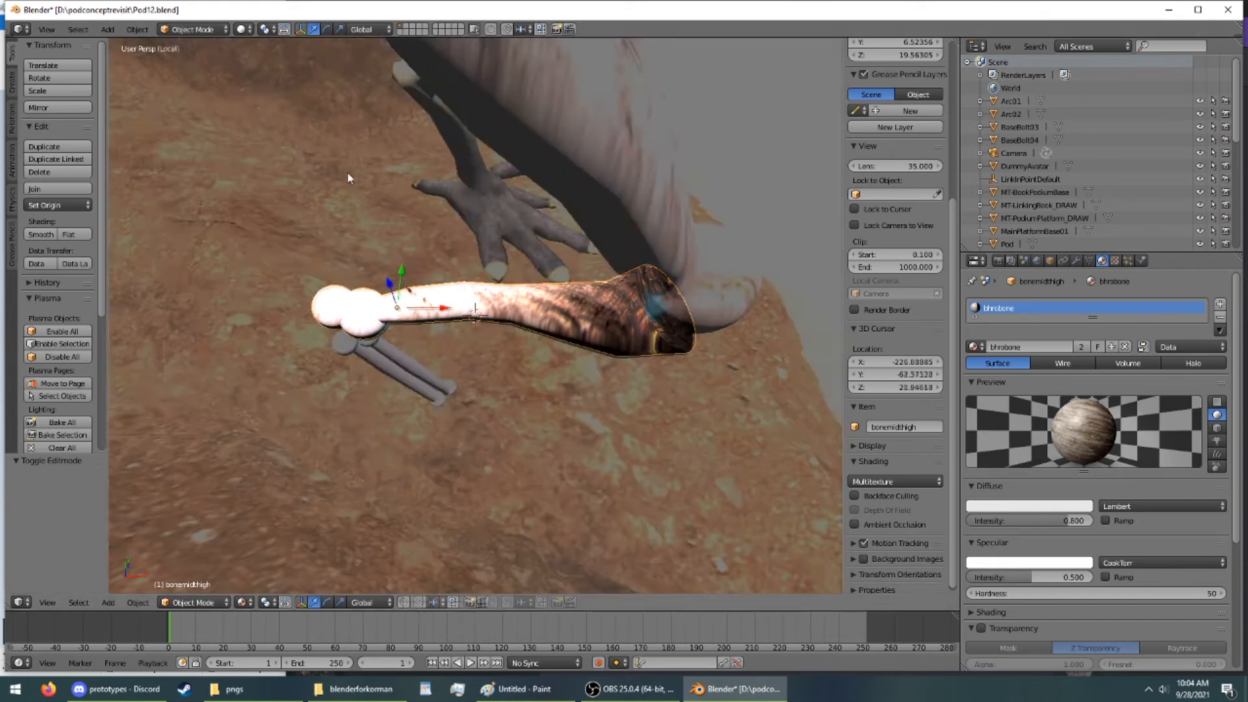
middle_drag(348, 192, 315, 240)
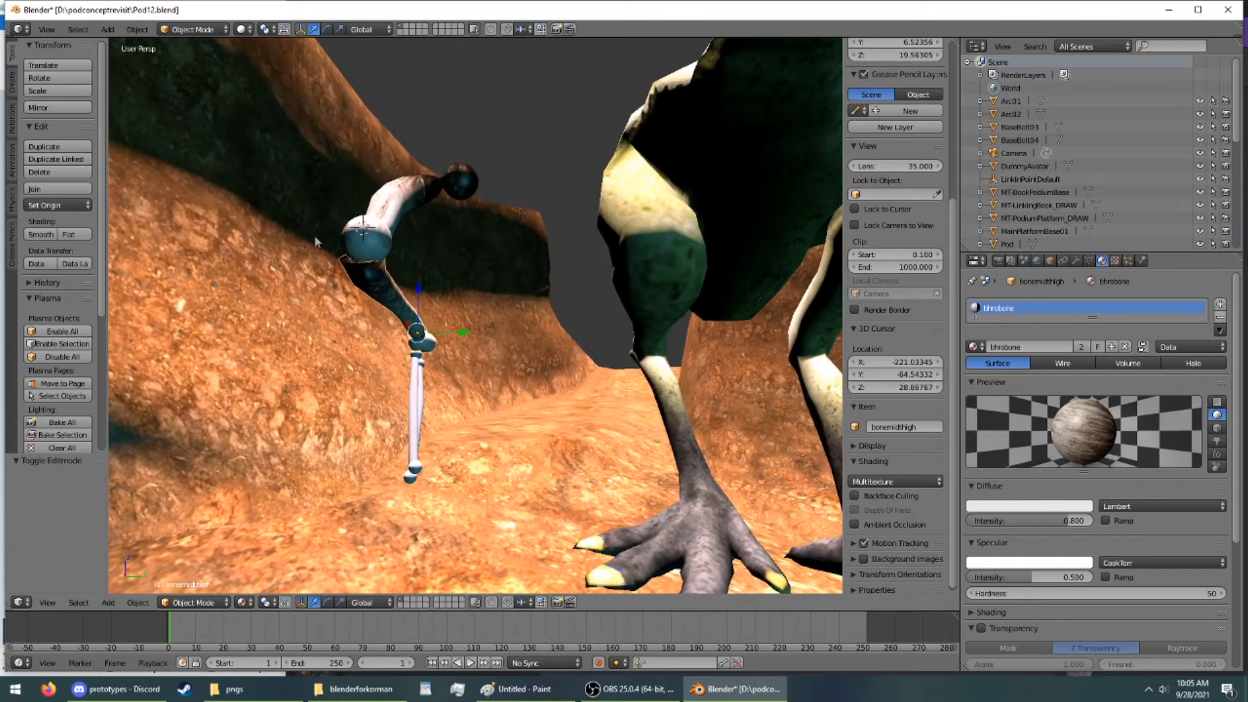
right_click(419, 383)
key(KP_Divide)
middle_drag(415, 378, 287, 384)
middle_drag(573, 379, 390, 325)
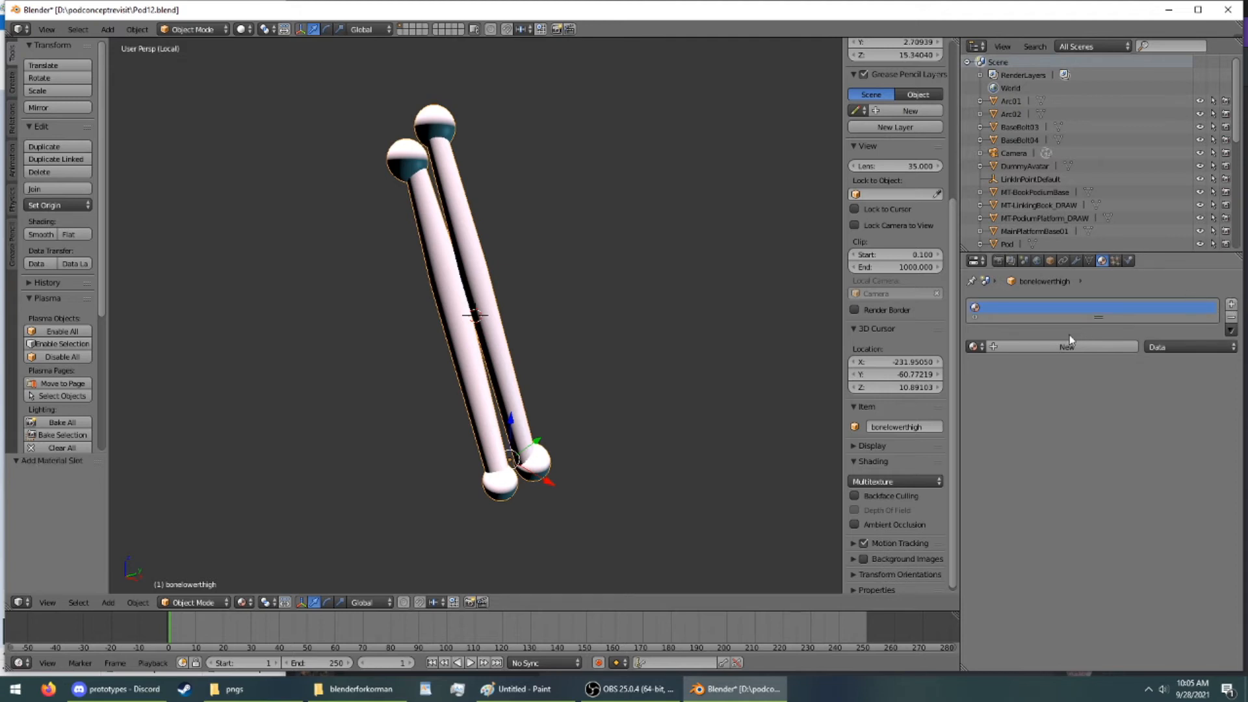
click(972, 347)
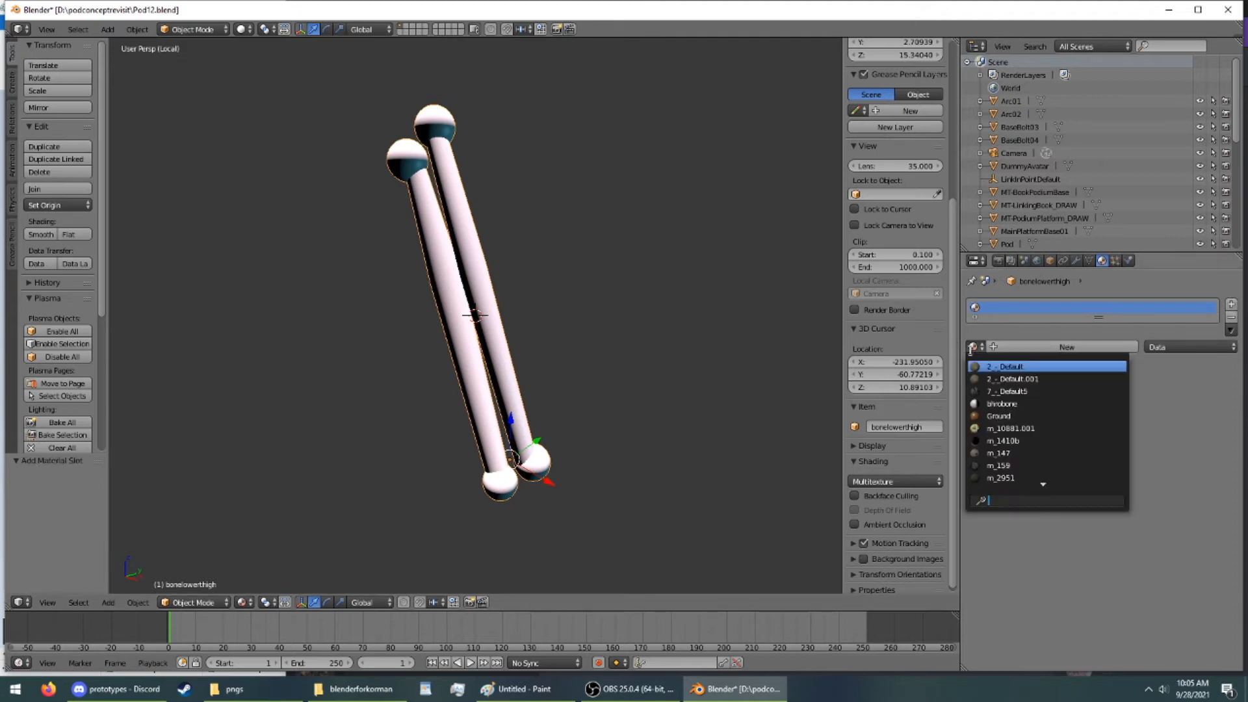
click(996, 403)
middle_drag(493, 228, 543, 240)
Select the entire lower leg bone mesh in Edit Mode, project its UVs from the view, and return to Object Mode
click(195, 60)
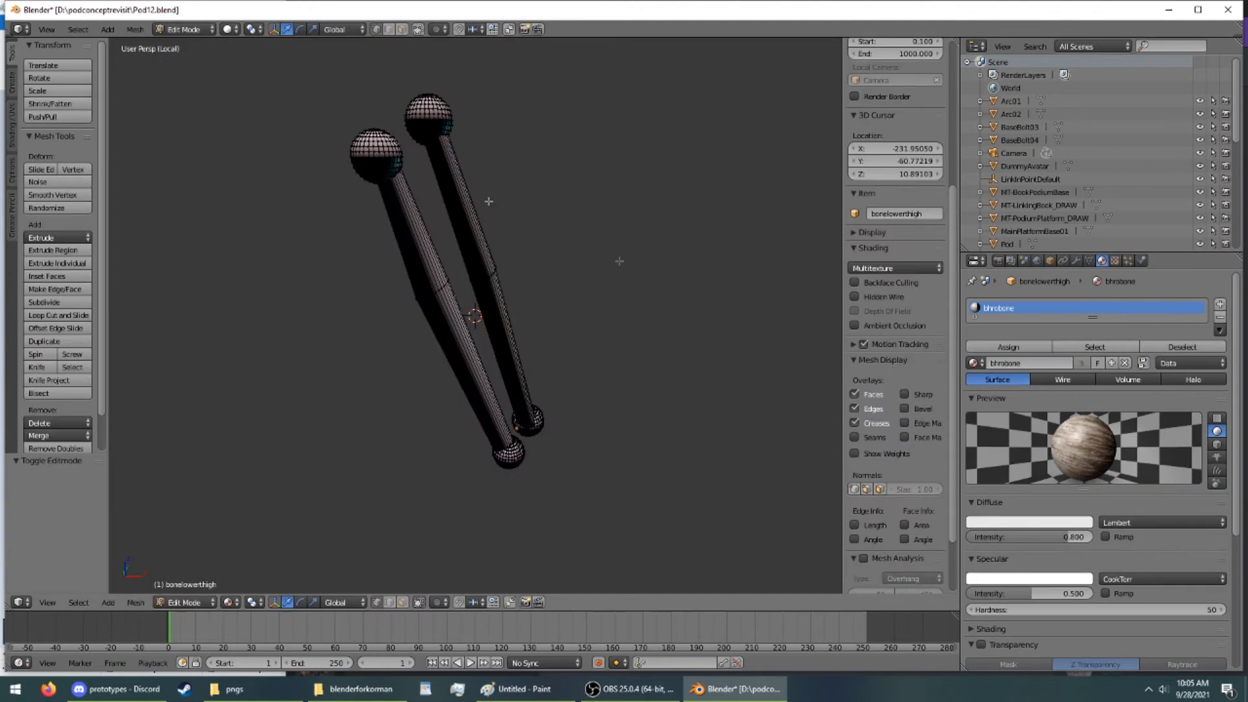
key(a)
middle_drag(643, 278, 453, 148)
key(u)
click(618, 282)
key(u)
click(473, 152)
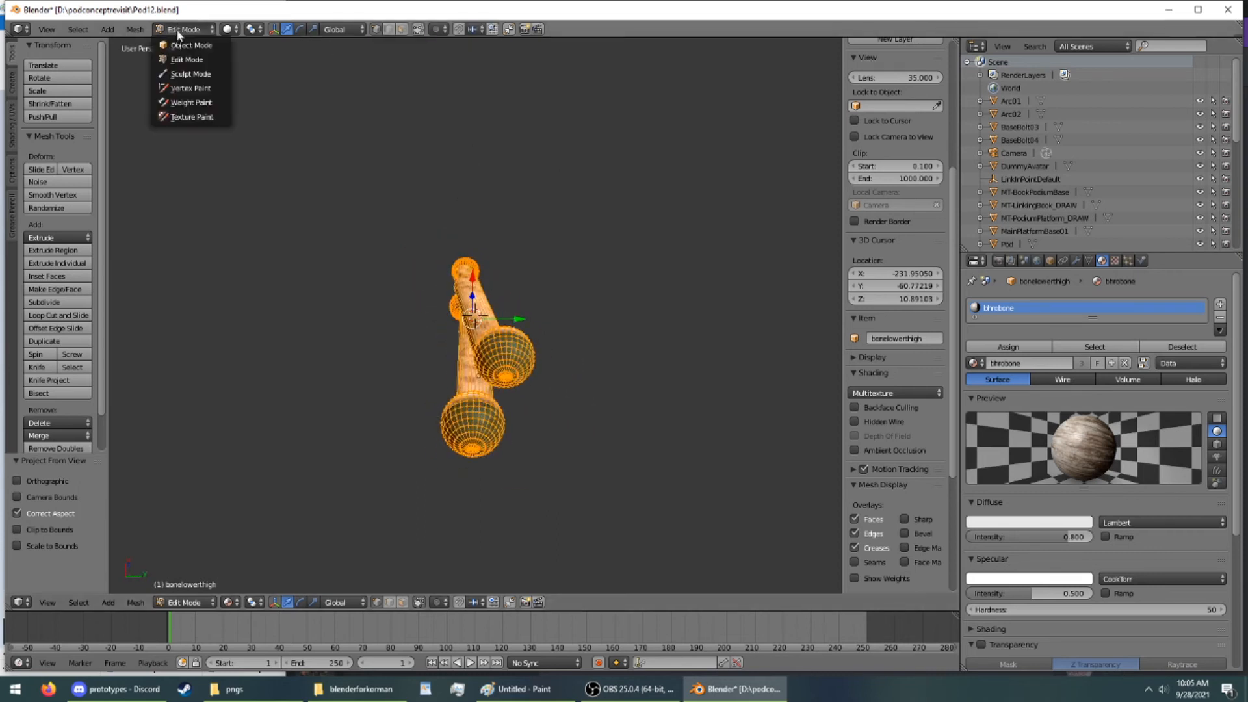
click(189, 45)
middle_drag(228, 75, 337, 204)
Bring back the full scene, reselect the lower leg bones, and enable them as a Plasma Object
key(KP_Divide)
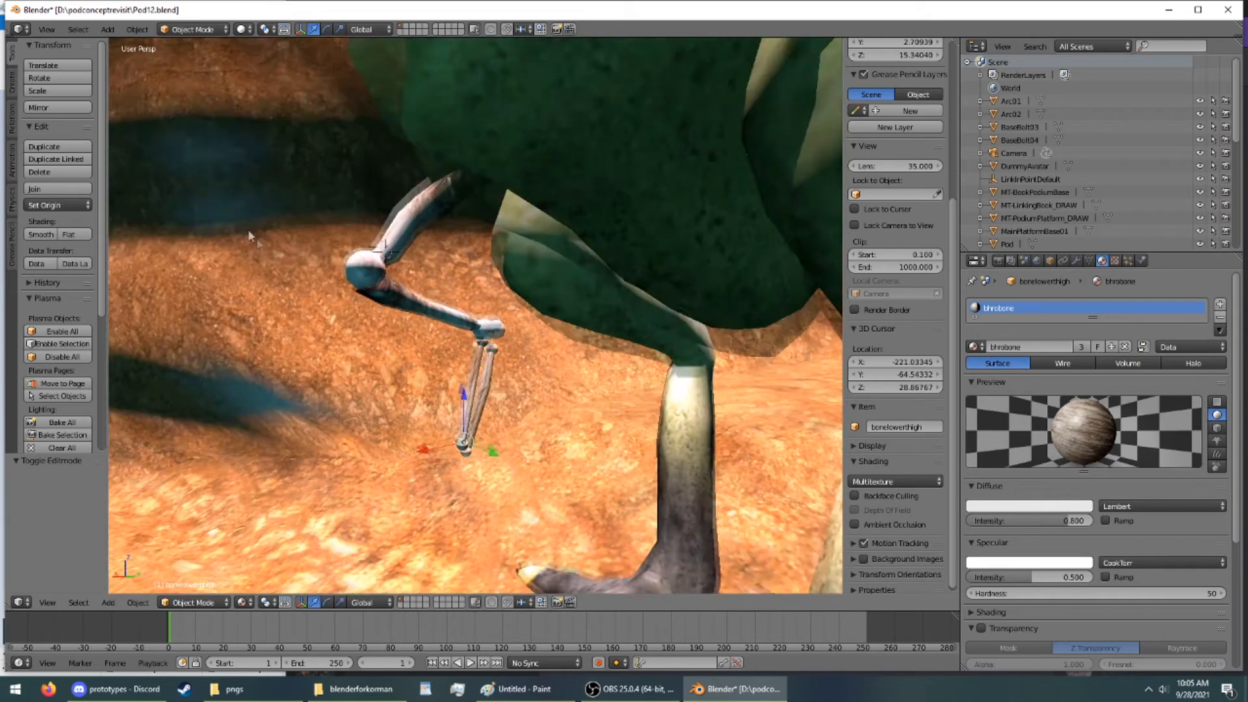
middle_drag(249, 235, 342, 260)
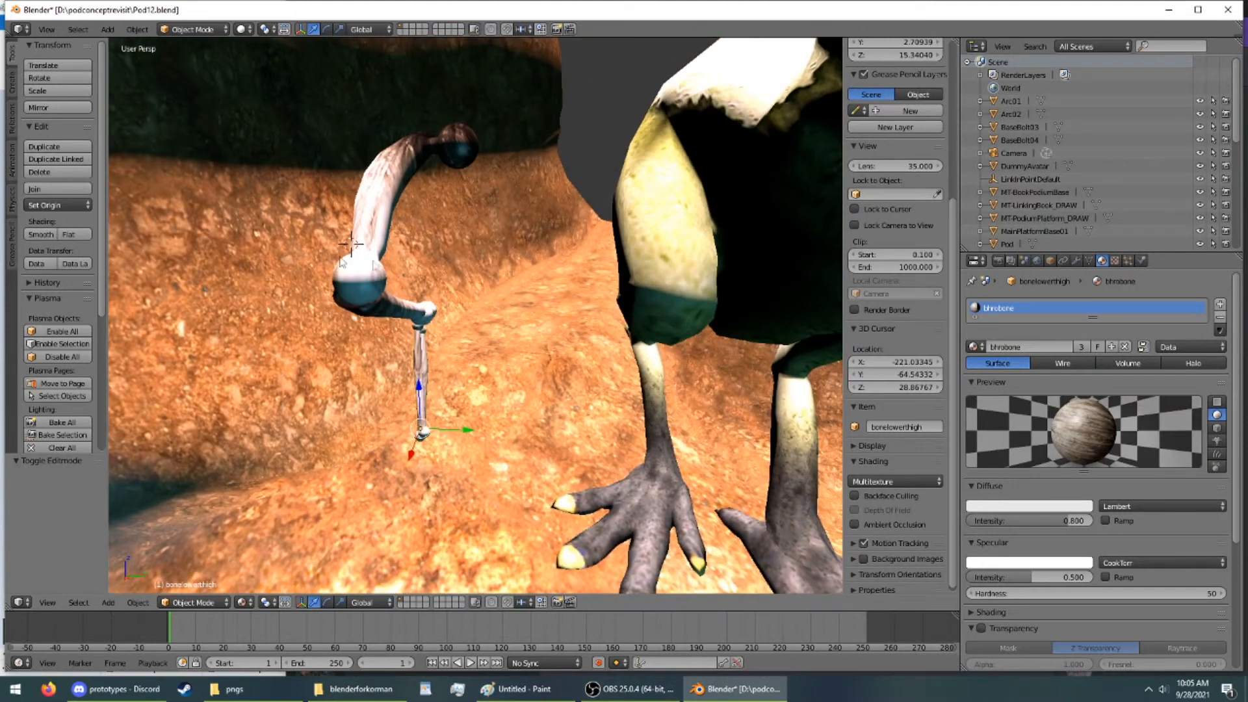
right_click(417, 370)
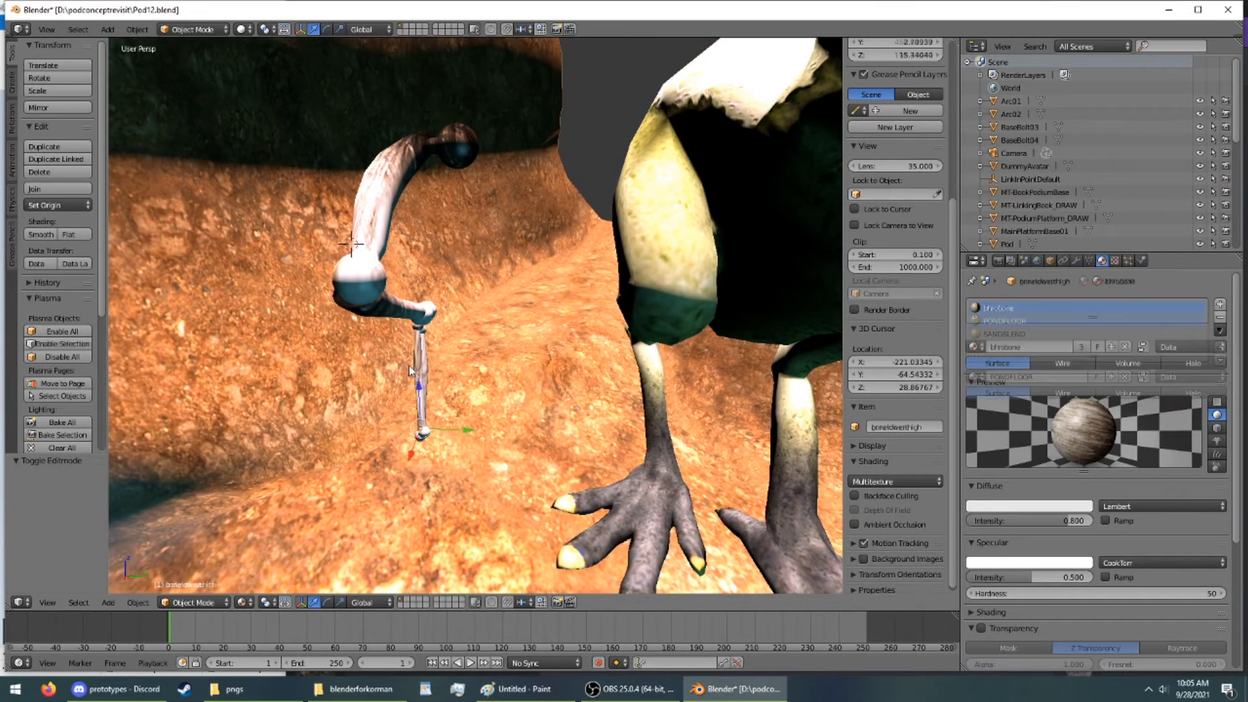
right_click(416, 369)
click(1143, 260)
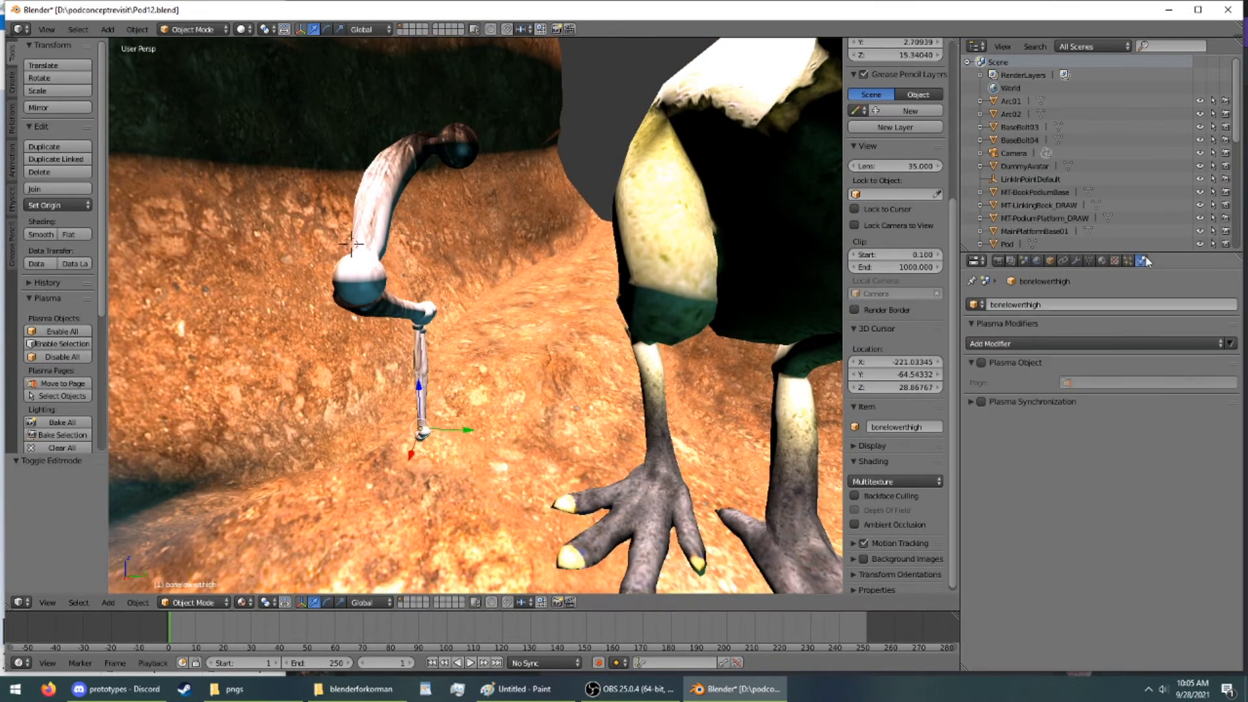
click(981, 362)
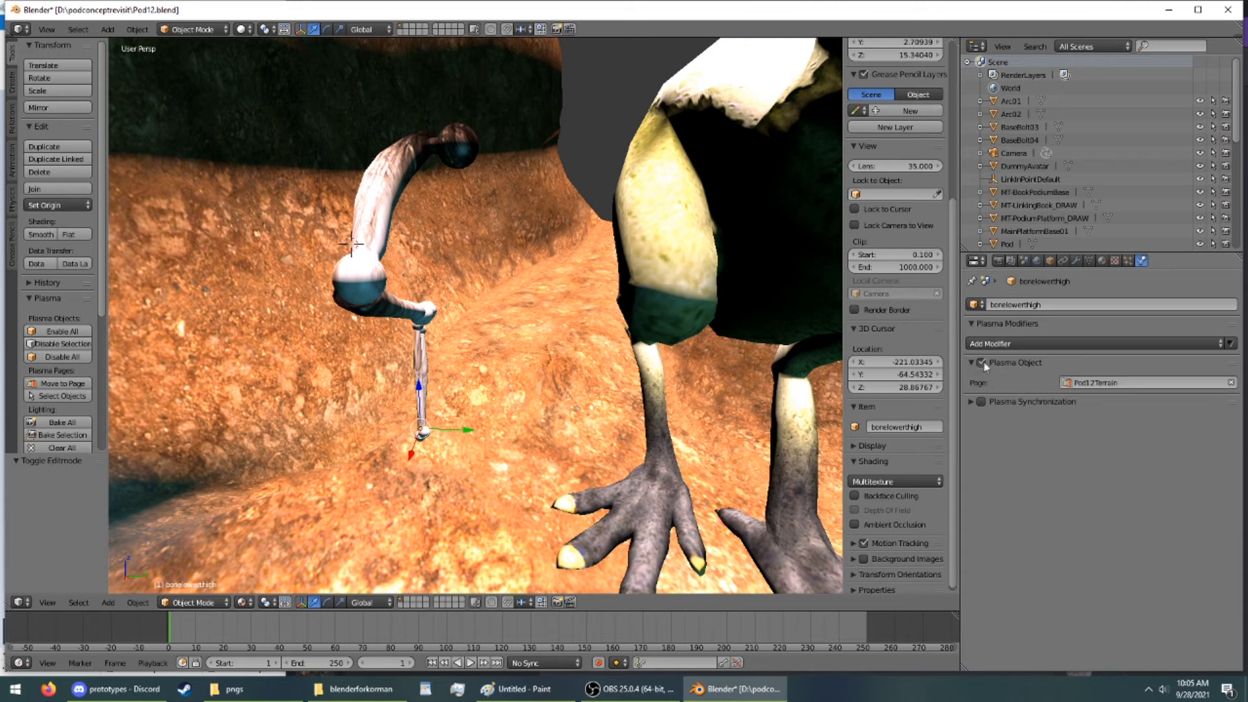
Add a new page to the Plasma Age page list and name it DIGBONES
click(1036, 261)
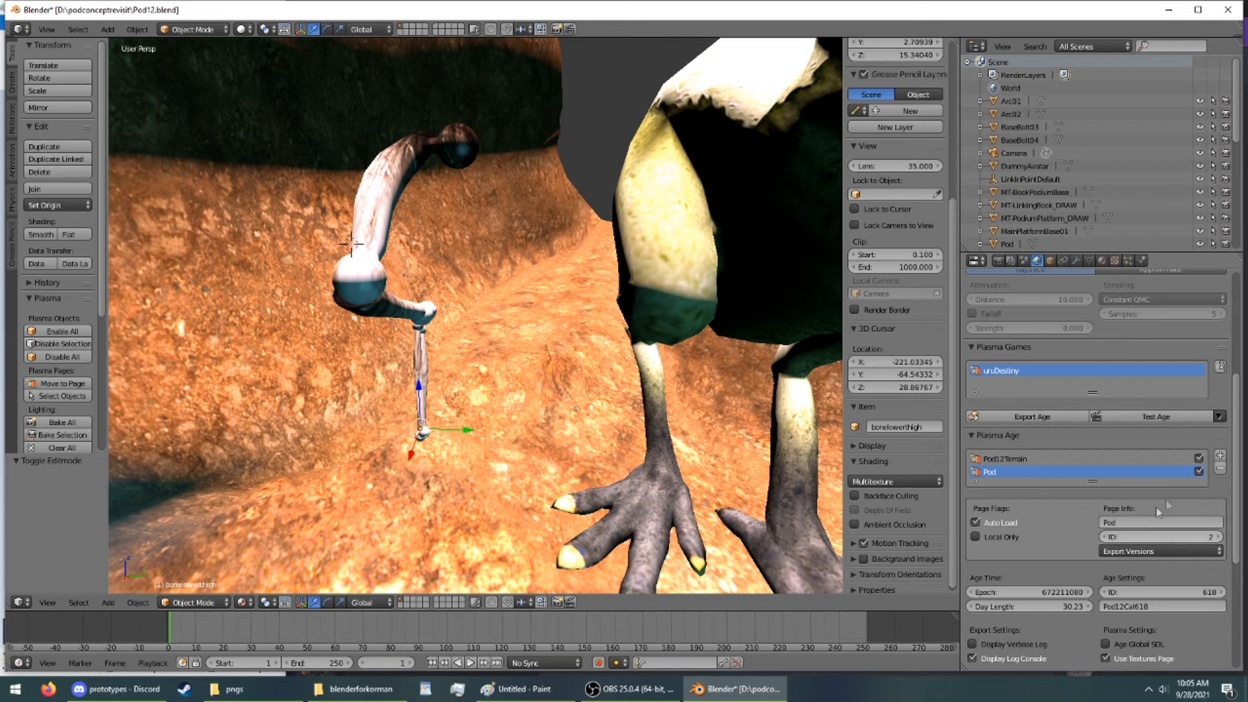
click(1220, 455)
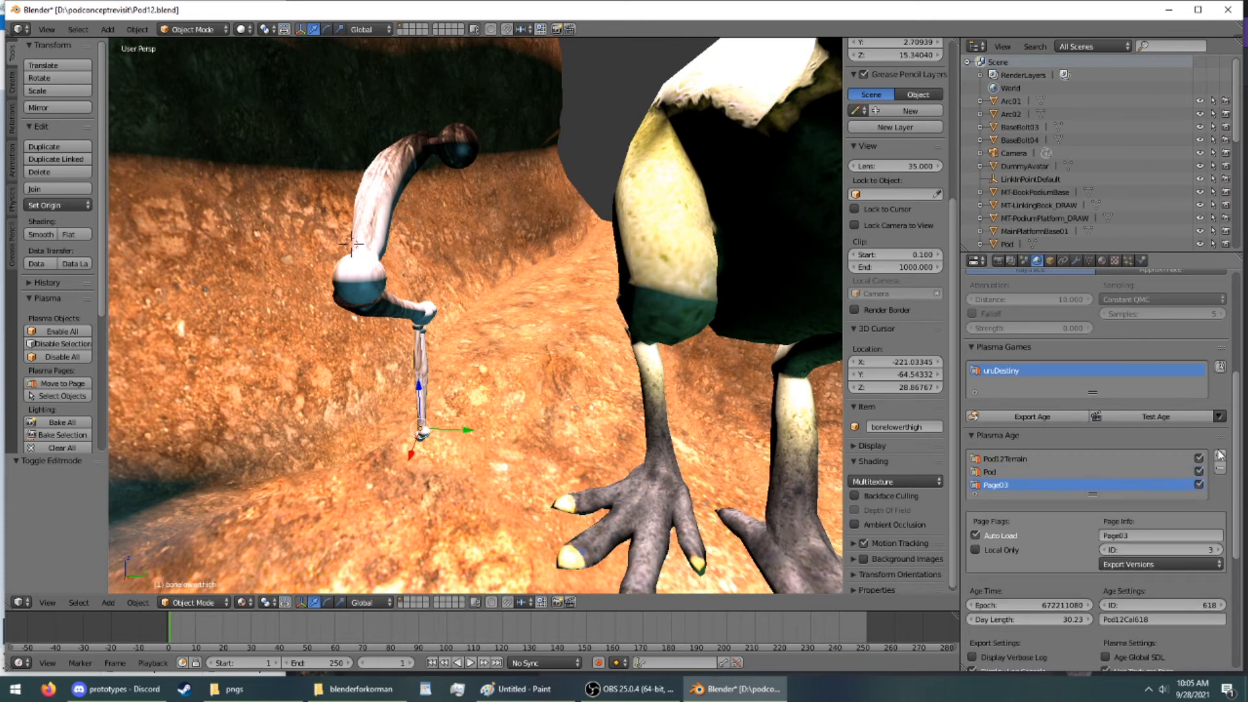
click(1168, 536)
key(BackSpace)
text(BONETOWN)
key(BackSpace)
key(BackSpace)
key(BackSpace)
key(BackSpace)
key(BackSpace)
key(BackSpace)
key(BackSpace)
key(BackSpace)
text(DIOSB)
text(ONE)
key(Return)
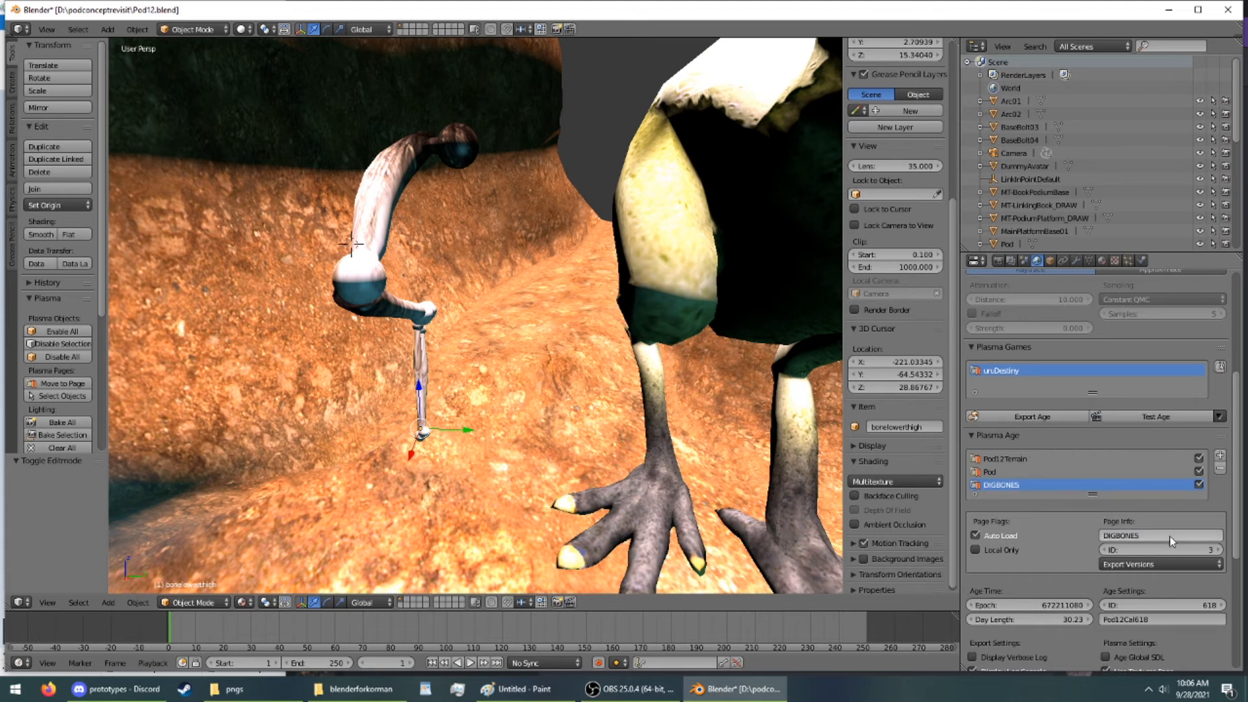
Assign the lower leg bone's Plasma Object to the DIGBONES page
click(1139, 260)
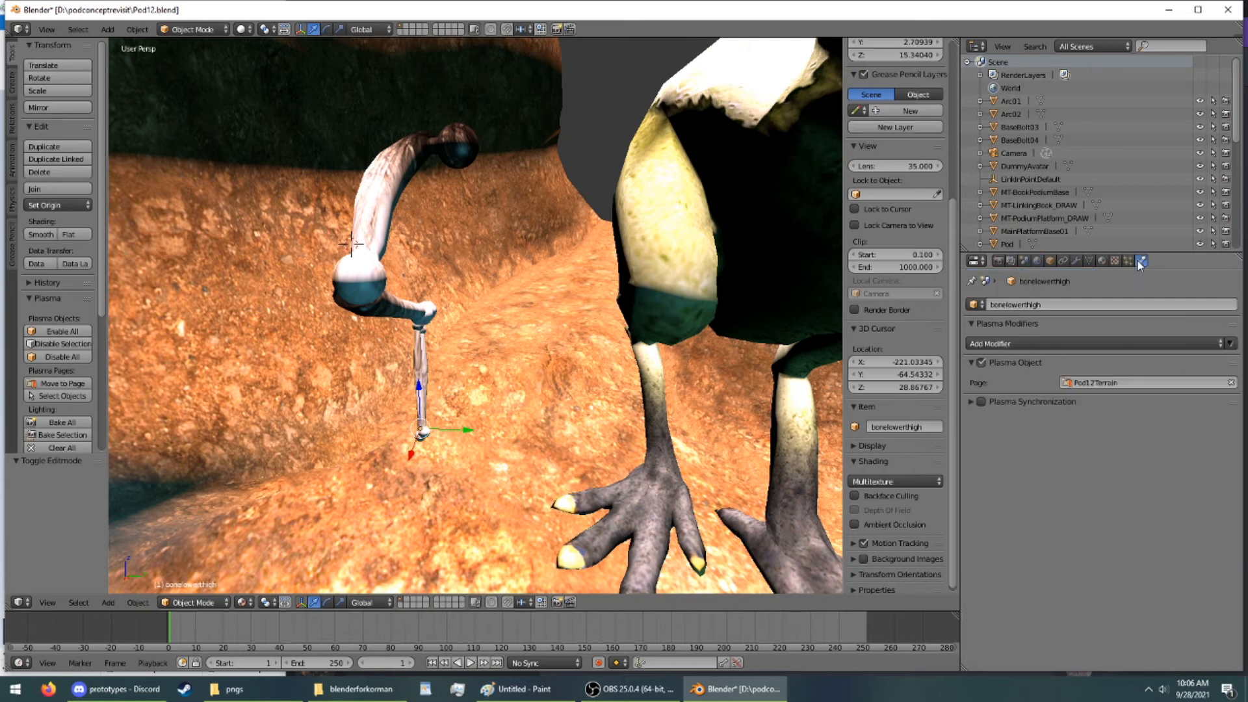
click(1107, 383)
click(1100, 398)
Assign the middle and upper leg bones to the DIGBONES page and enable both as Plasma Objects
right_click(414, 318)
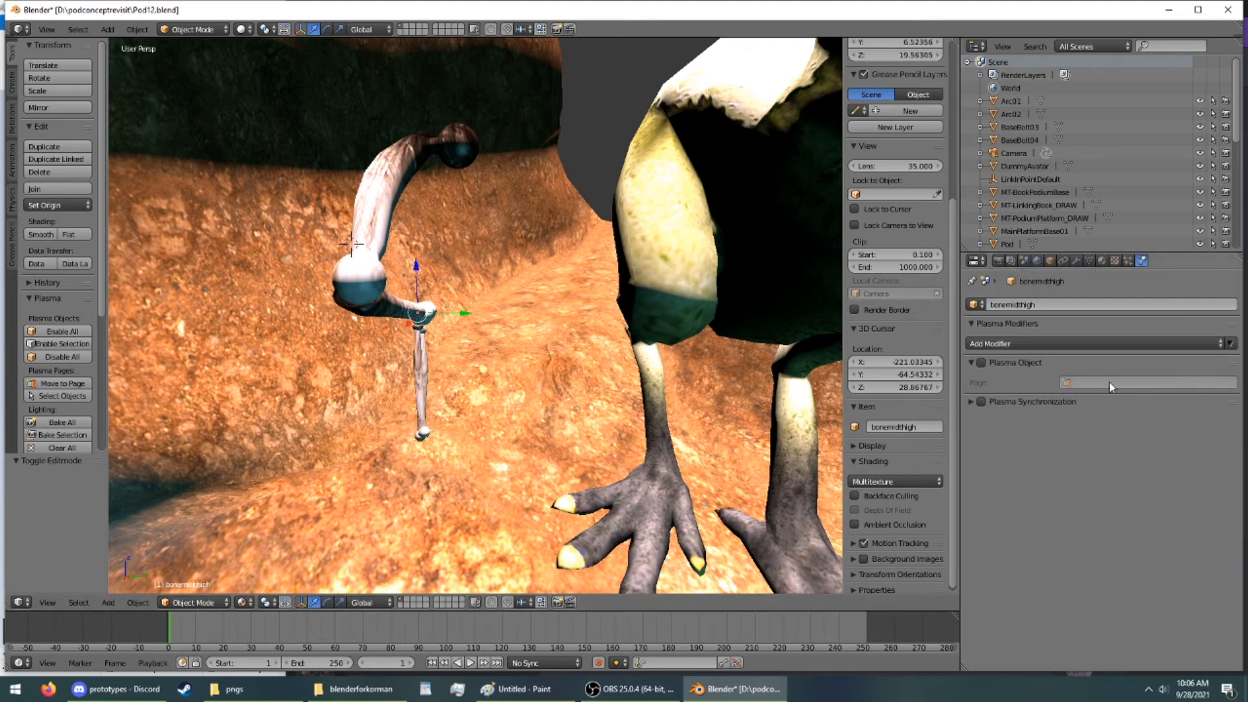
click(1108, 382)
click(1078, 401)
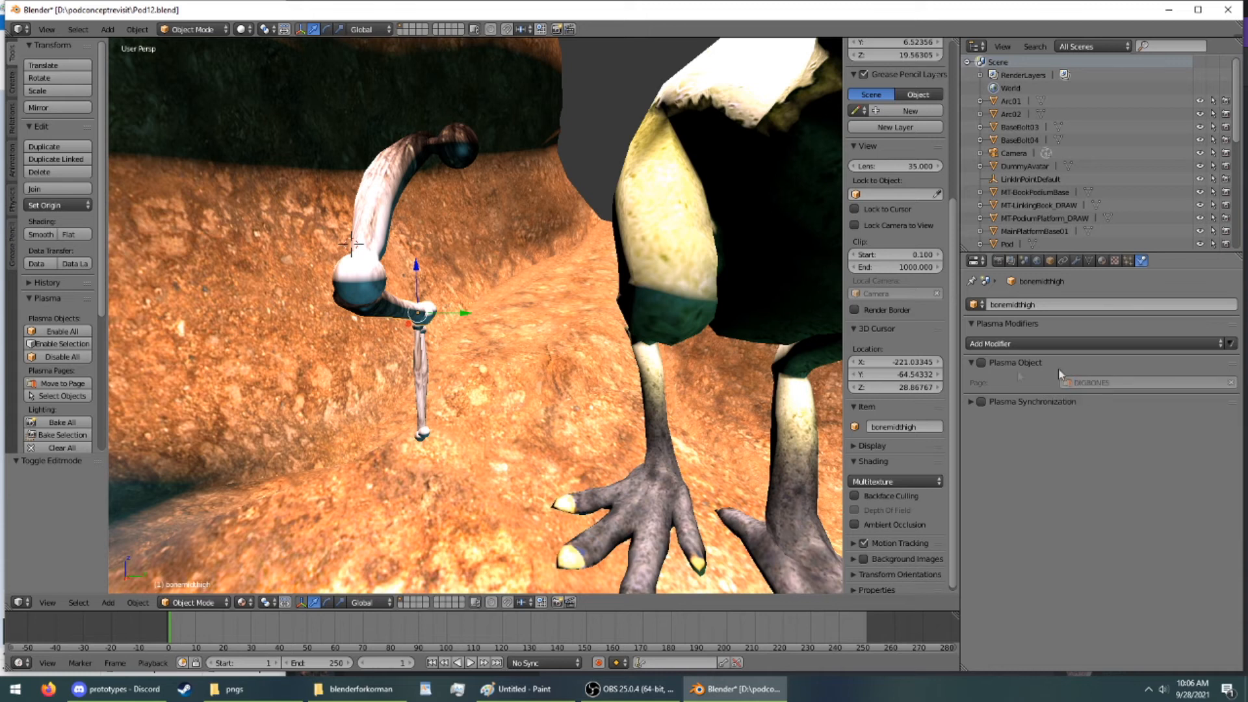
click(981, 363)
right_click(377, 192)
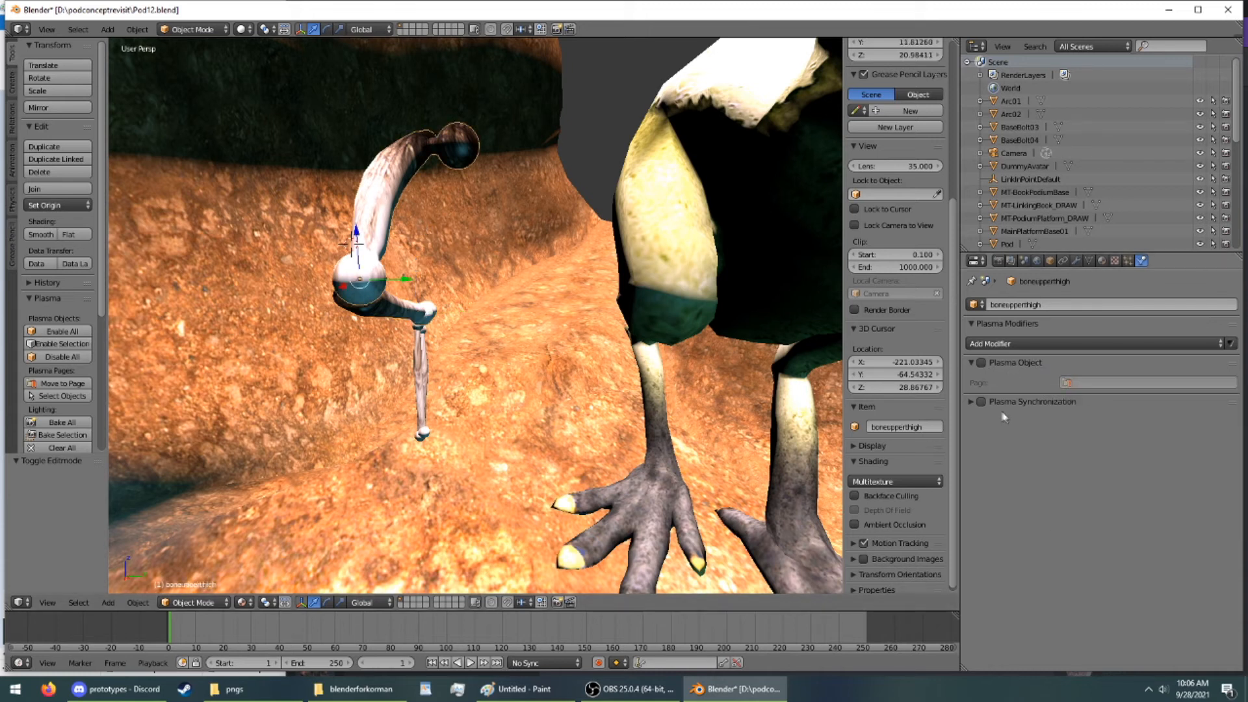
click(1117, 383)
click(1079, 402)
click(981, 363)
Move the creature body about -64.4 units along X, shift it vertically, and move it about -7.4 units along Y
middle_drag(701, 353, 520, 357)
right_click(520, 356)
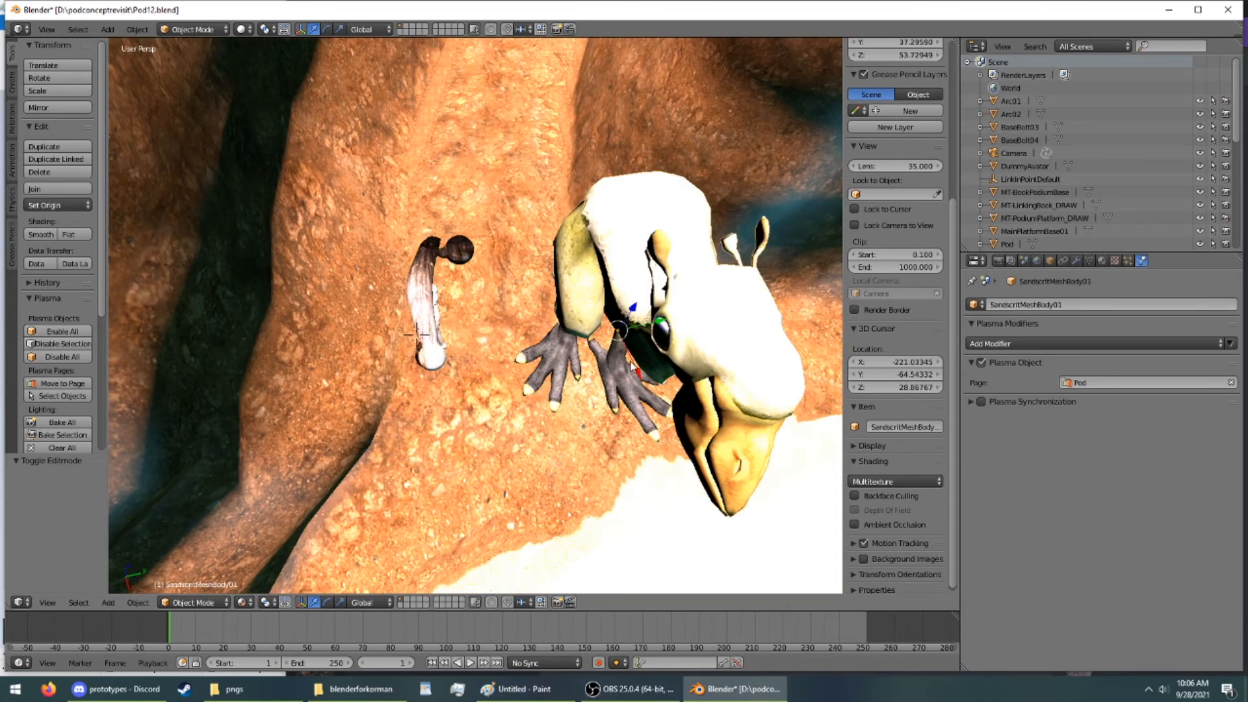
key(g)
key(x)
click(496, 249)
middle_drag(497, 249, 432, 139)
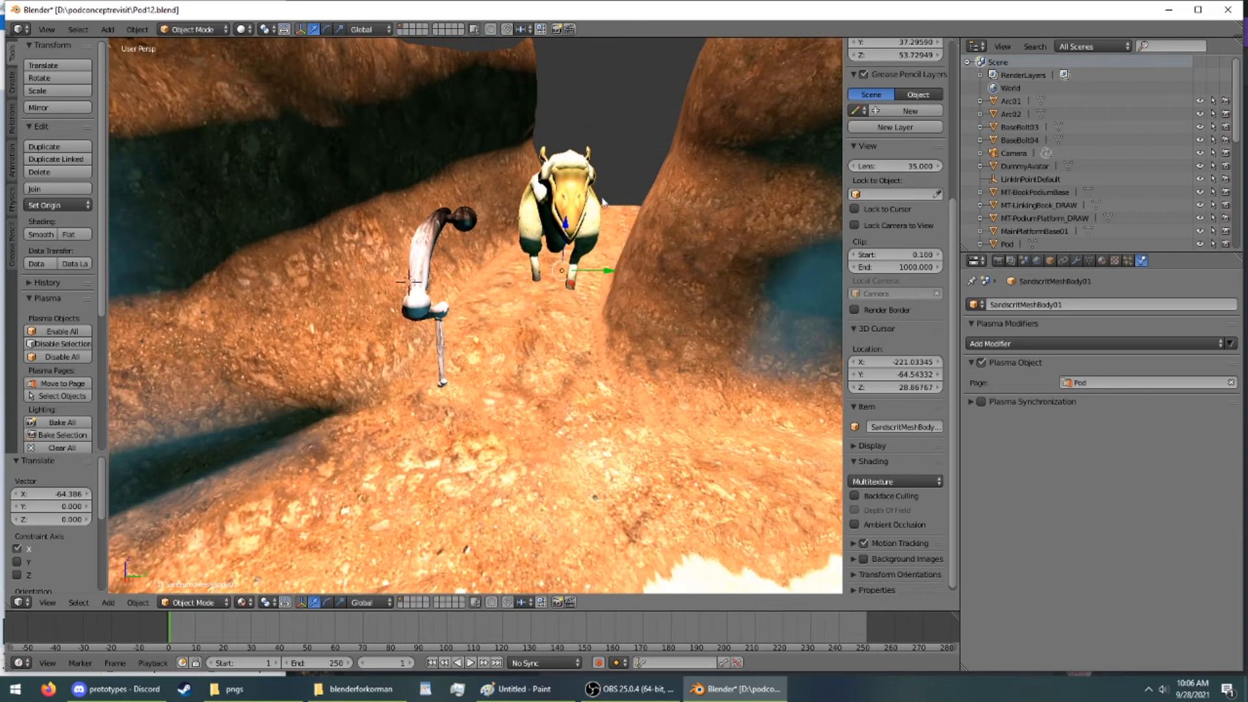
drag(566, 225, 558, 182)
drag(607, 241, 586, 239)
middle_drag(587, 239, 557, 291)
scroll(557, 291, up, 4)
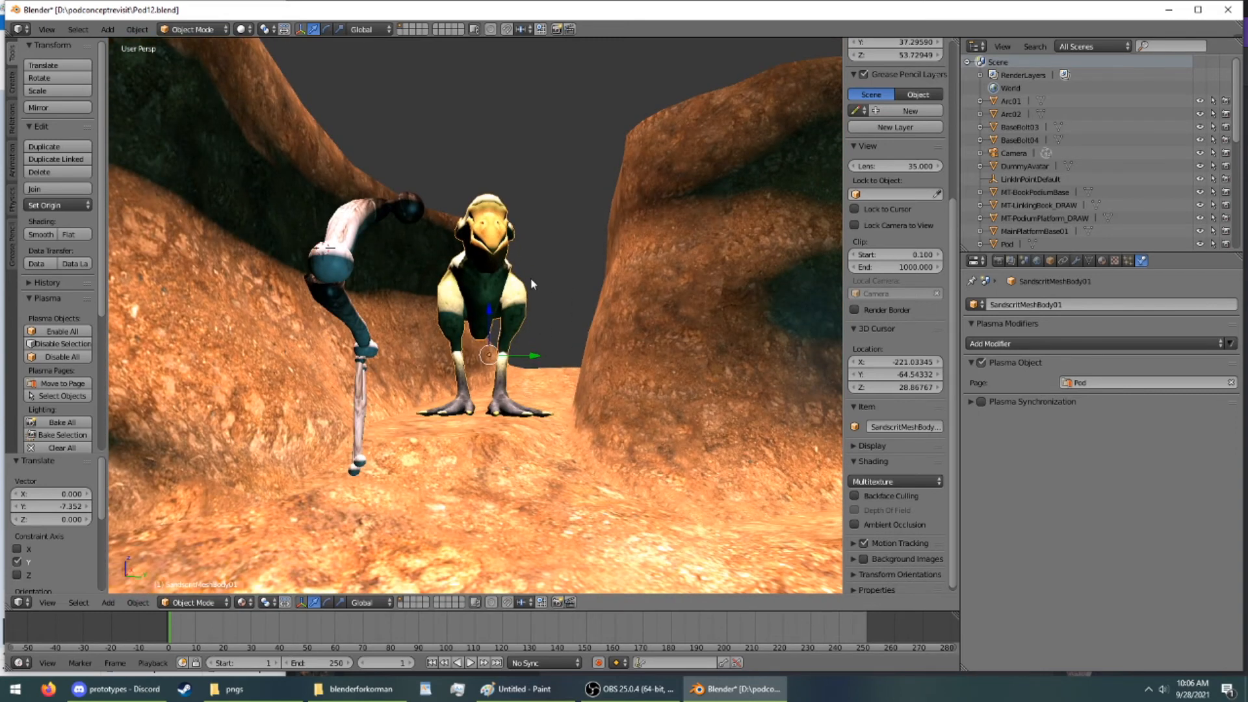
Rename the upper, middle and lower leg bones boneupperthigh-R, bonemidthigh-R and bonelowerthigh-R
right_click(349, 260)
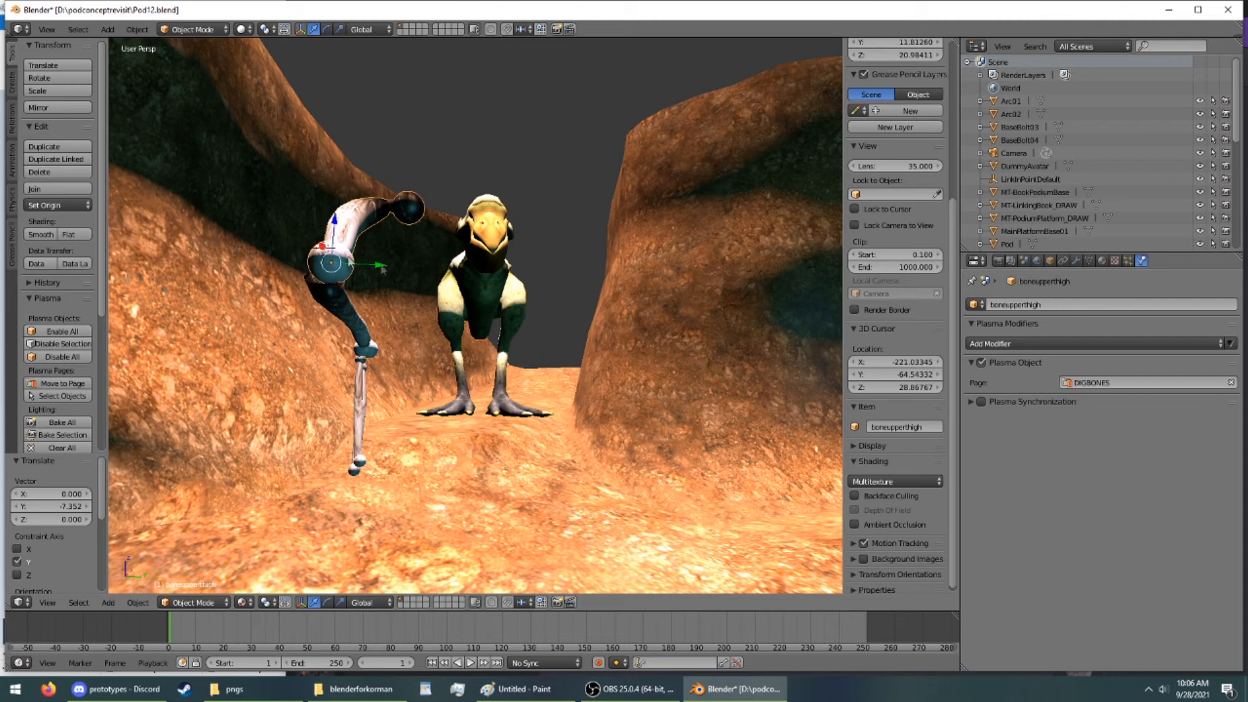
click(1065, 307)
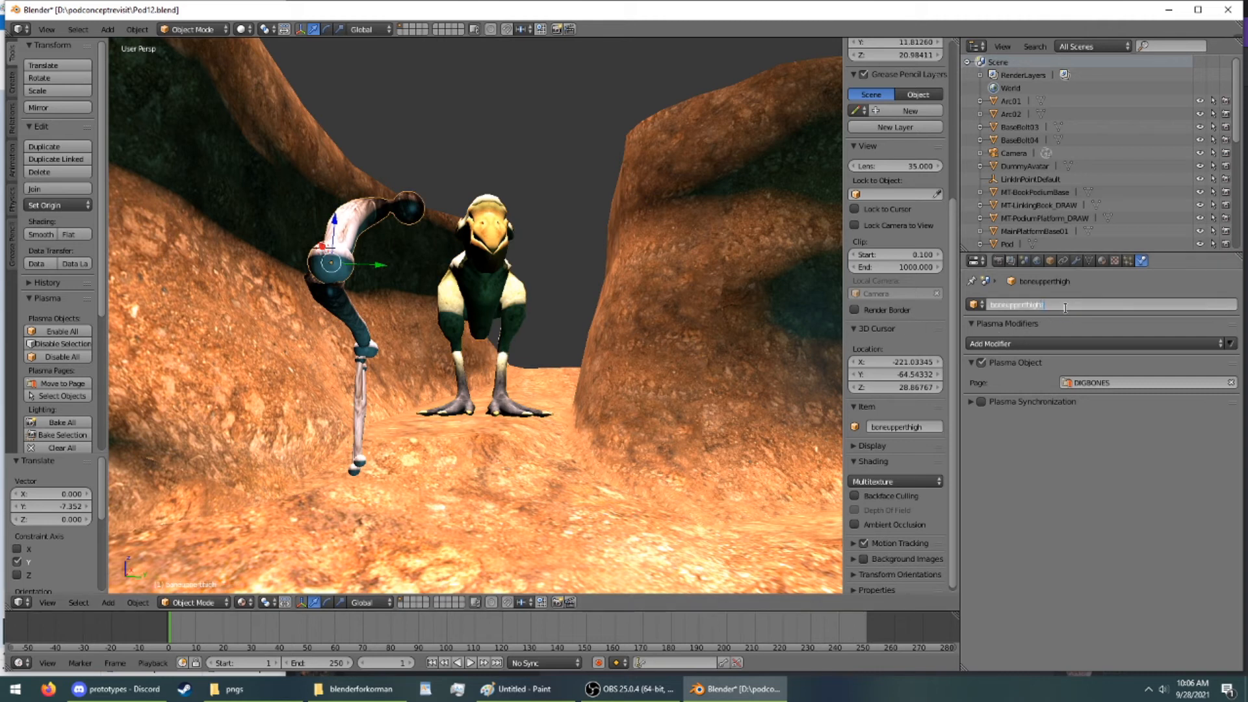
key(Escape)
right_click(343, 310)
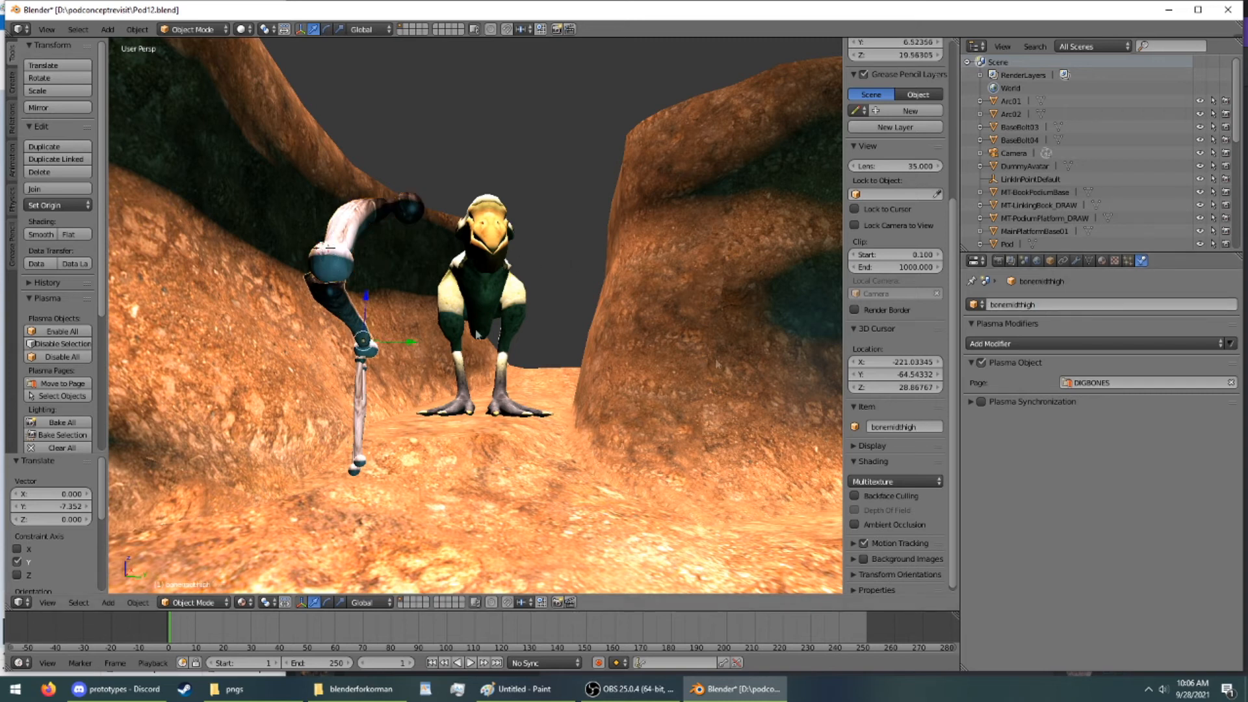
click(1109, 304)
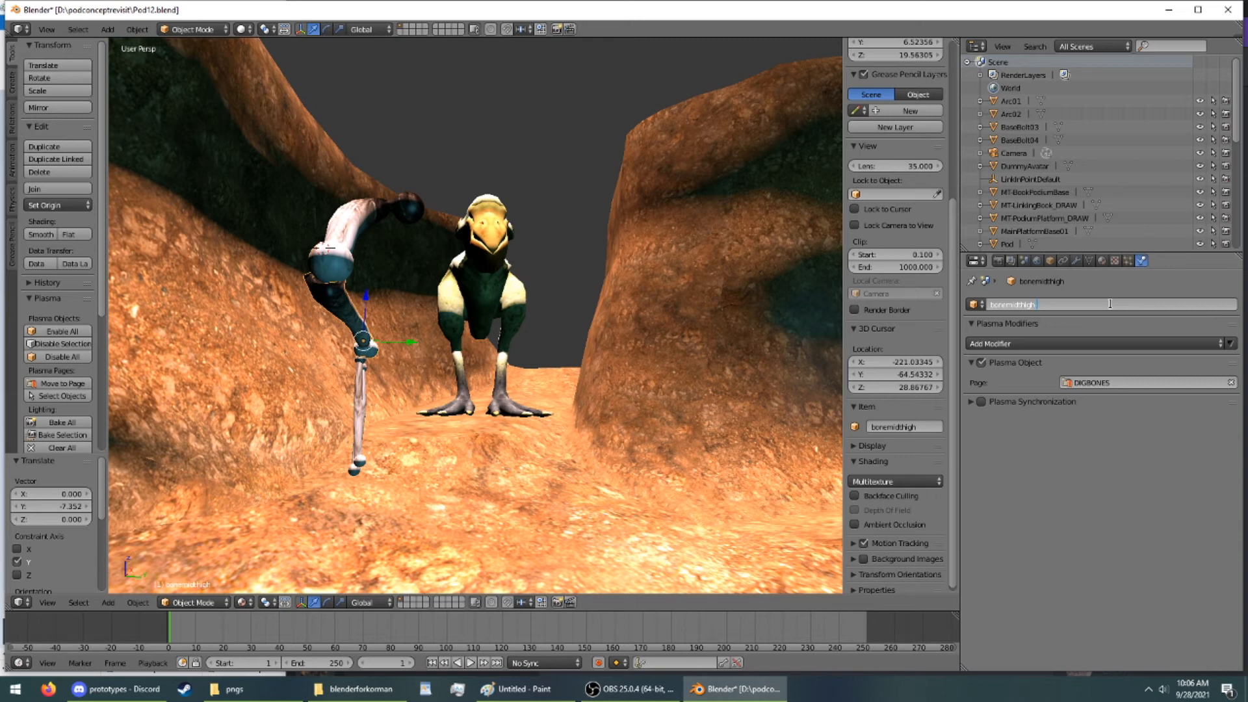
text(.R)
key(Return)
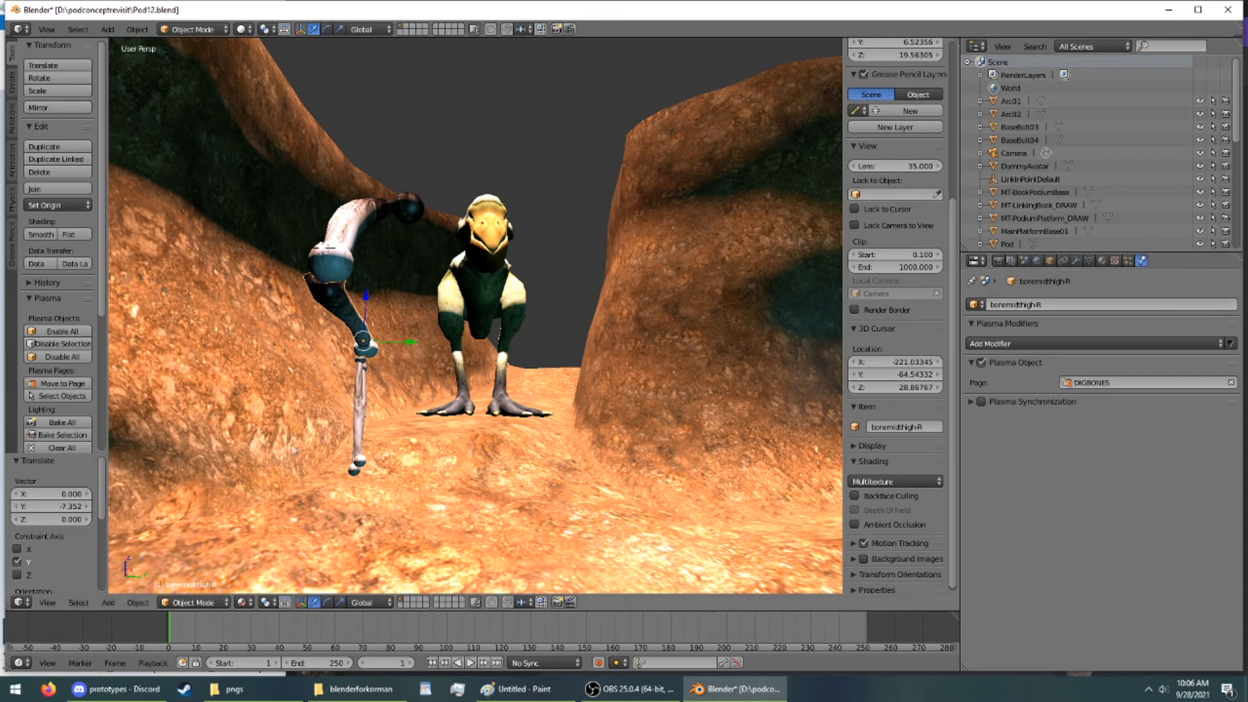
right_click(358, 424)
click(1050, 304)
key(Return)
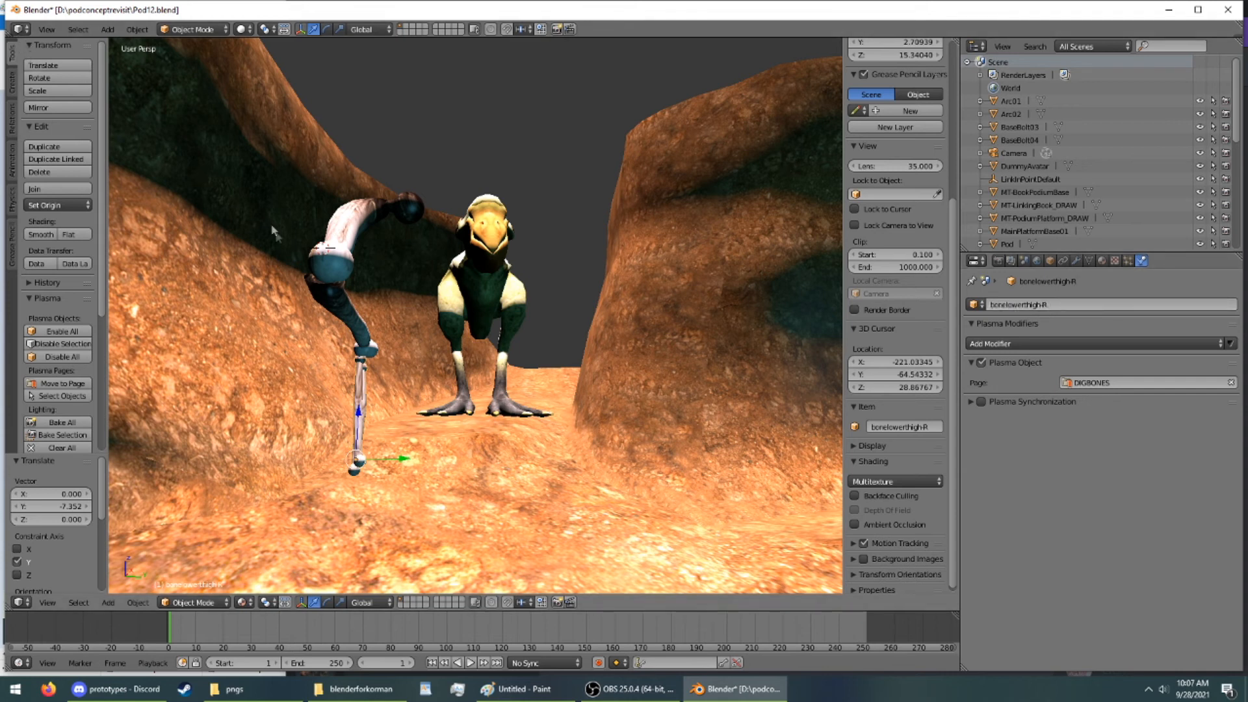
Duplicate the three leg bones together and place the copy beside them, about 17.9 units along Y
right_click(340, 268)
right_click(367, 390)
click(12, 83)
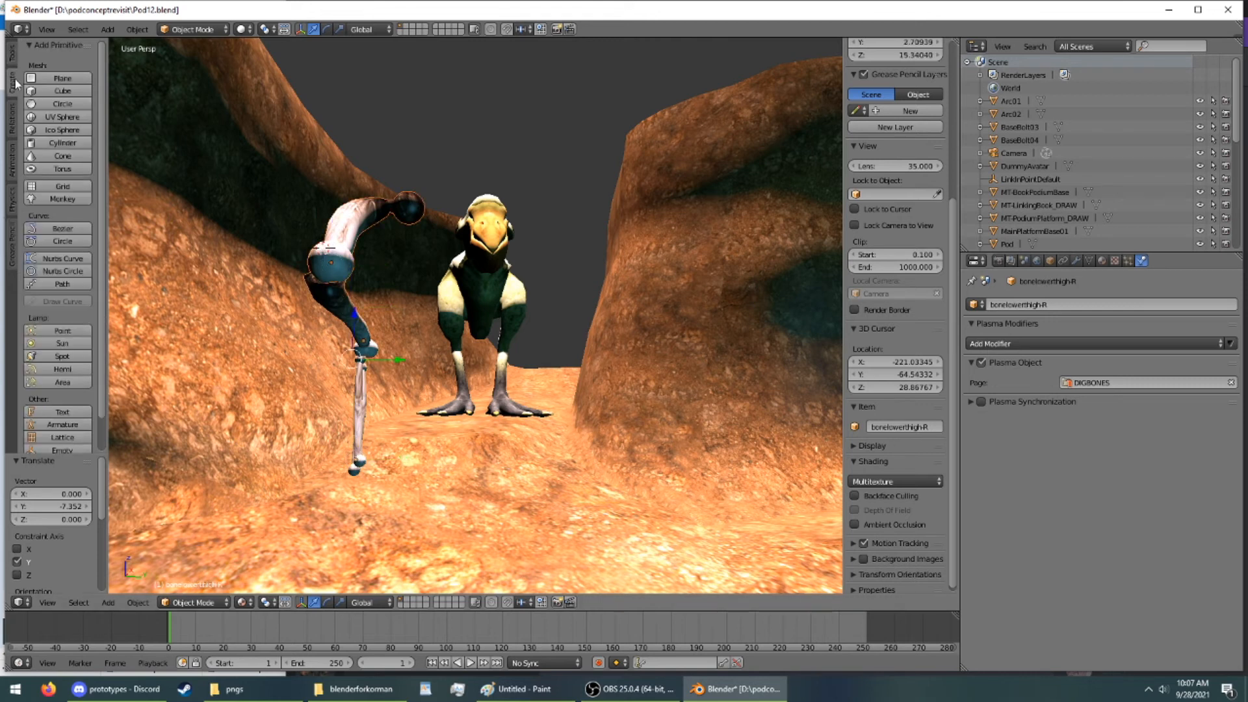
click(16, 51)
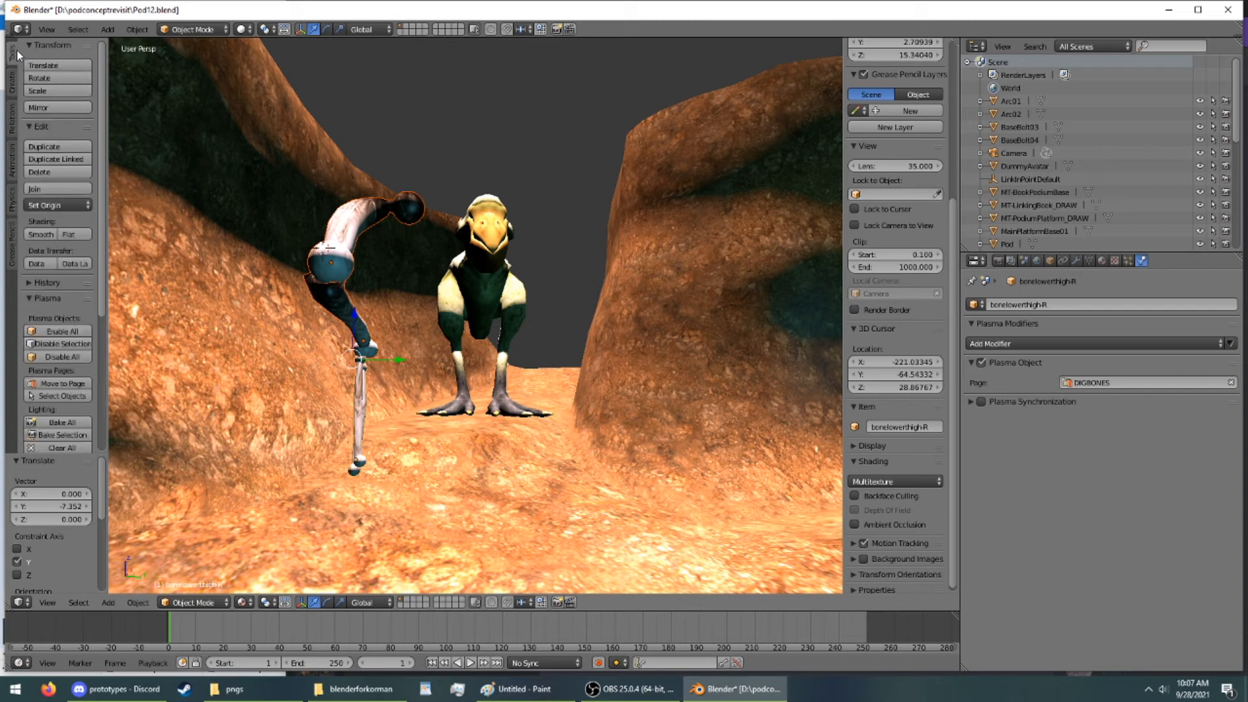
click(64, 145)
click(219, 161)
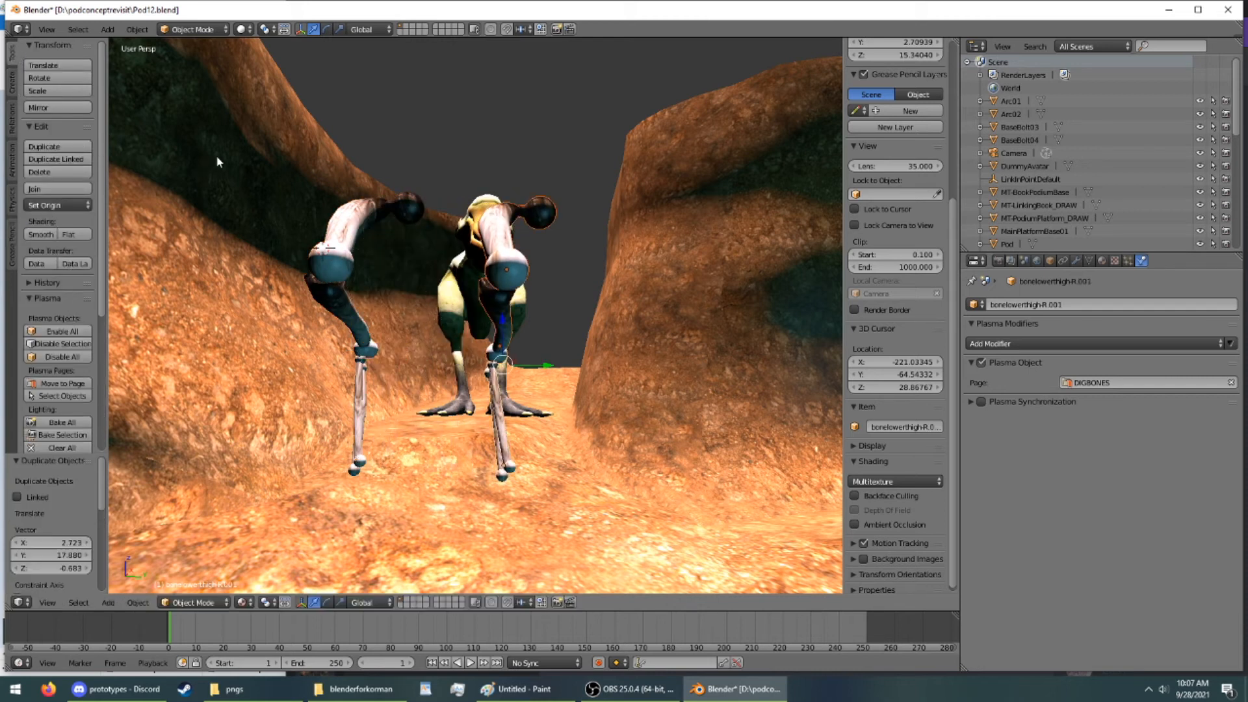
Rename the duplicated upper leg bone boneupperthigh-L
click(1068, 304)
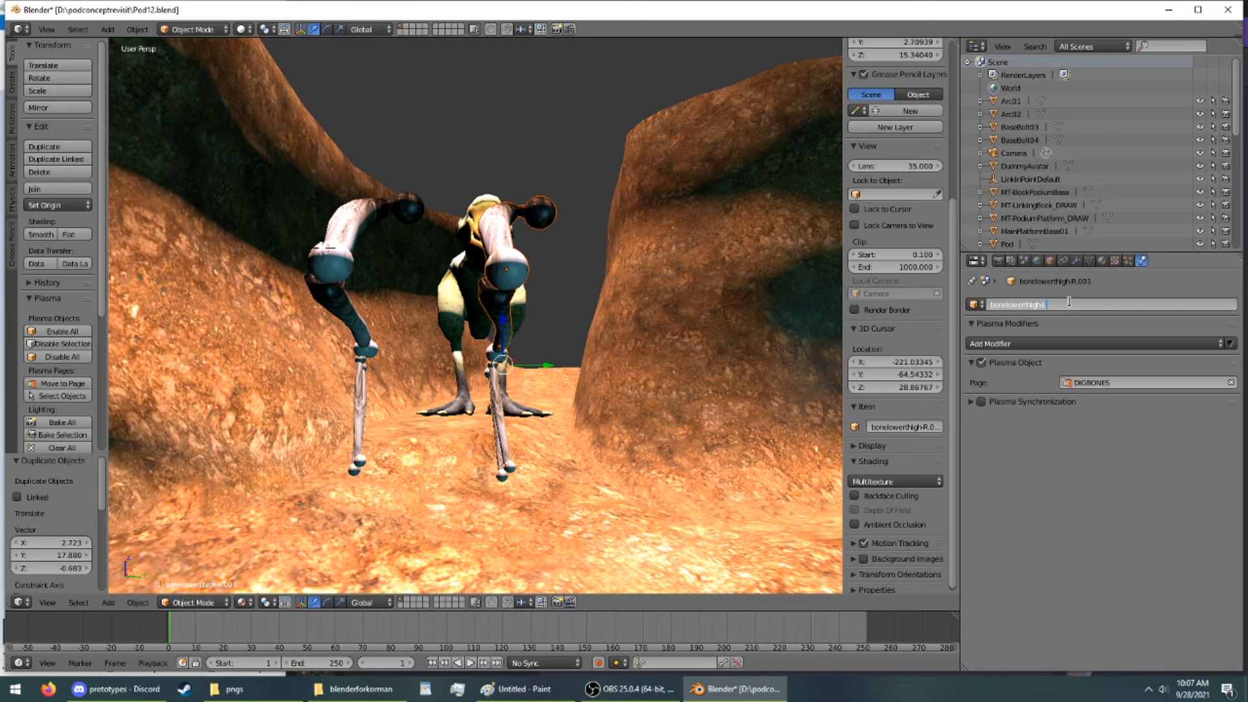
key(Escape)
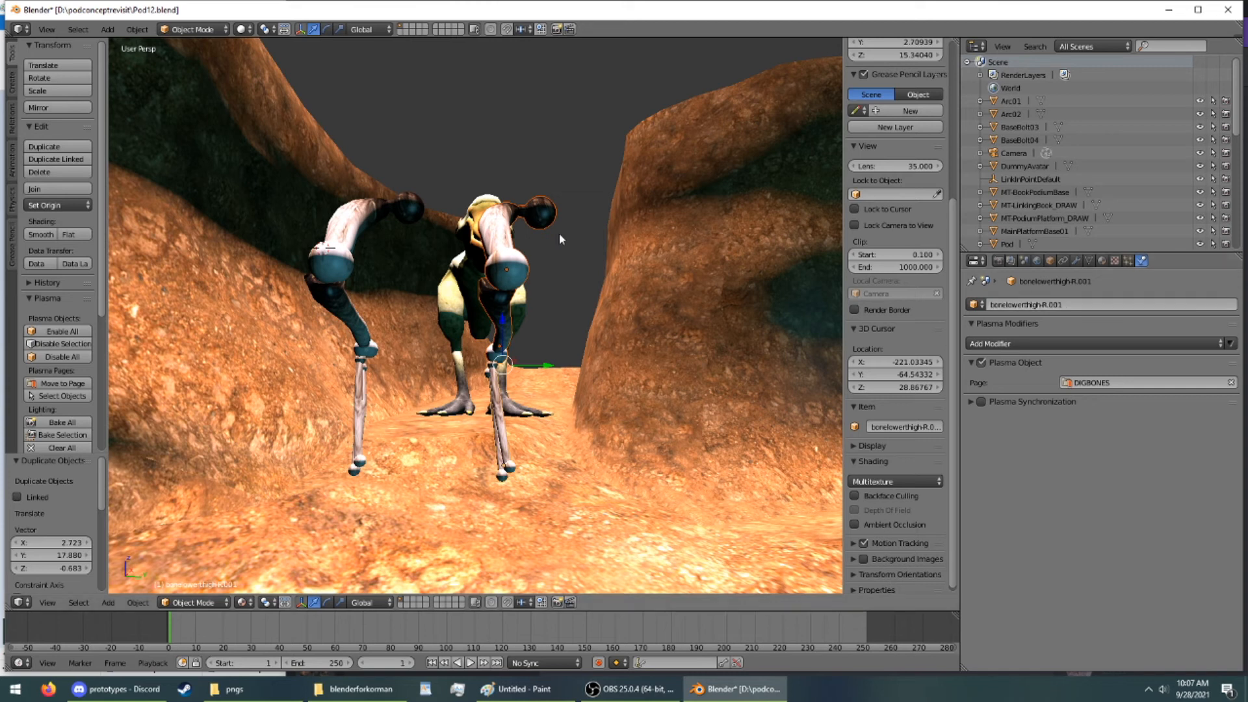
right_click(506, 231)
key(Right)
click(1181, 305)
key(Right)
key(BackSpace)
key(BackSpace)
key(BackSpace)
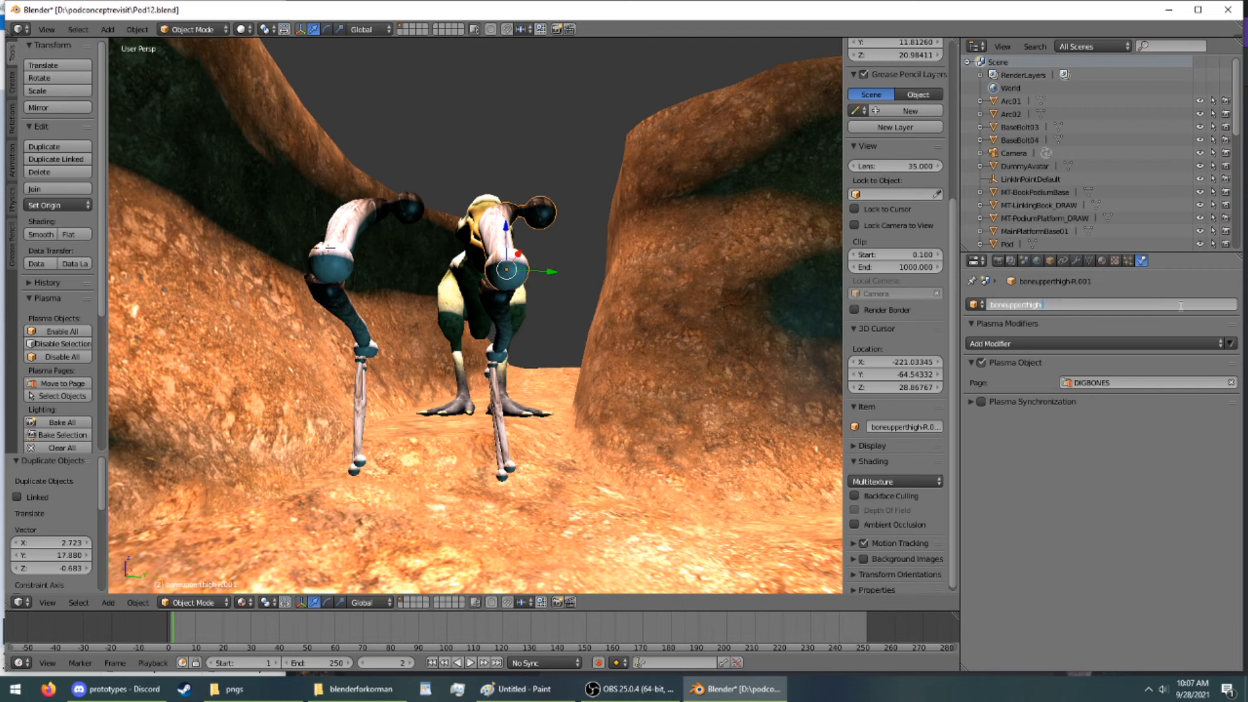
text(L)
key(Return)
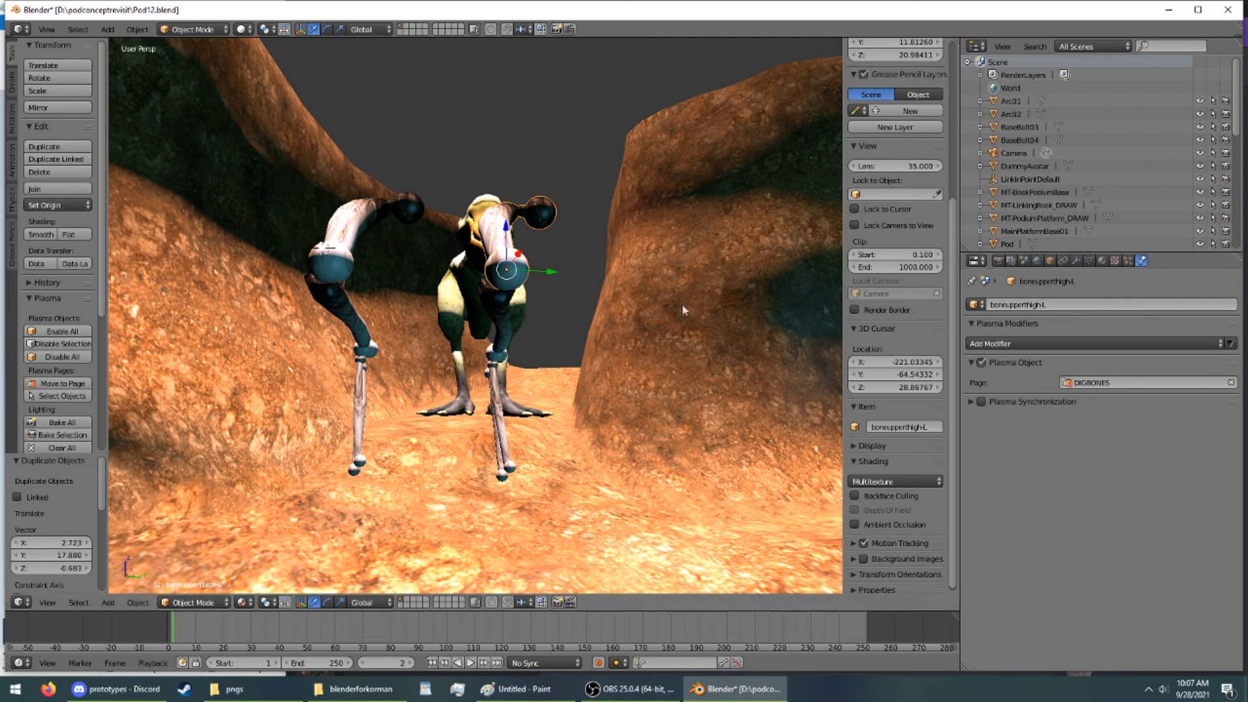
Give the duplicated middle leg bone the -L suffix and rename the duplicated lower bone bonelowerthigh-L
right_click(502, 303)
click(1064, 305)
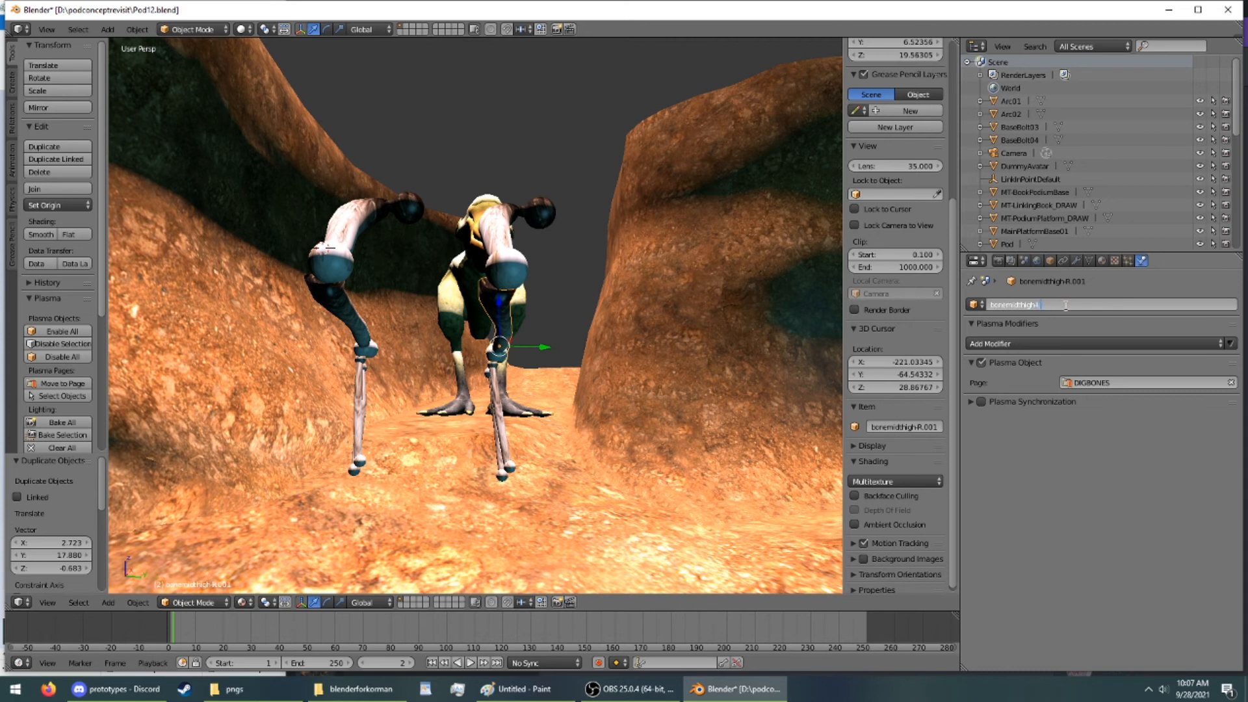
right_click(502, 414)
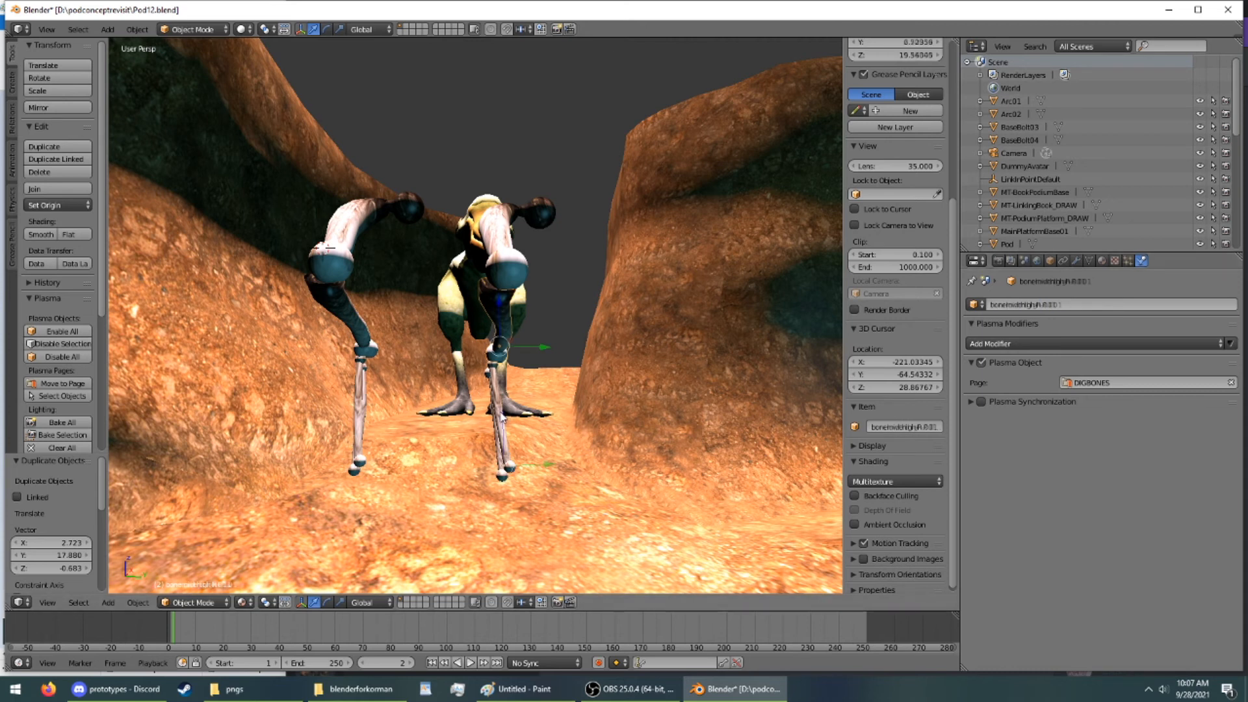
click(1078, 305)
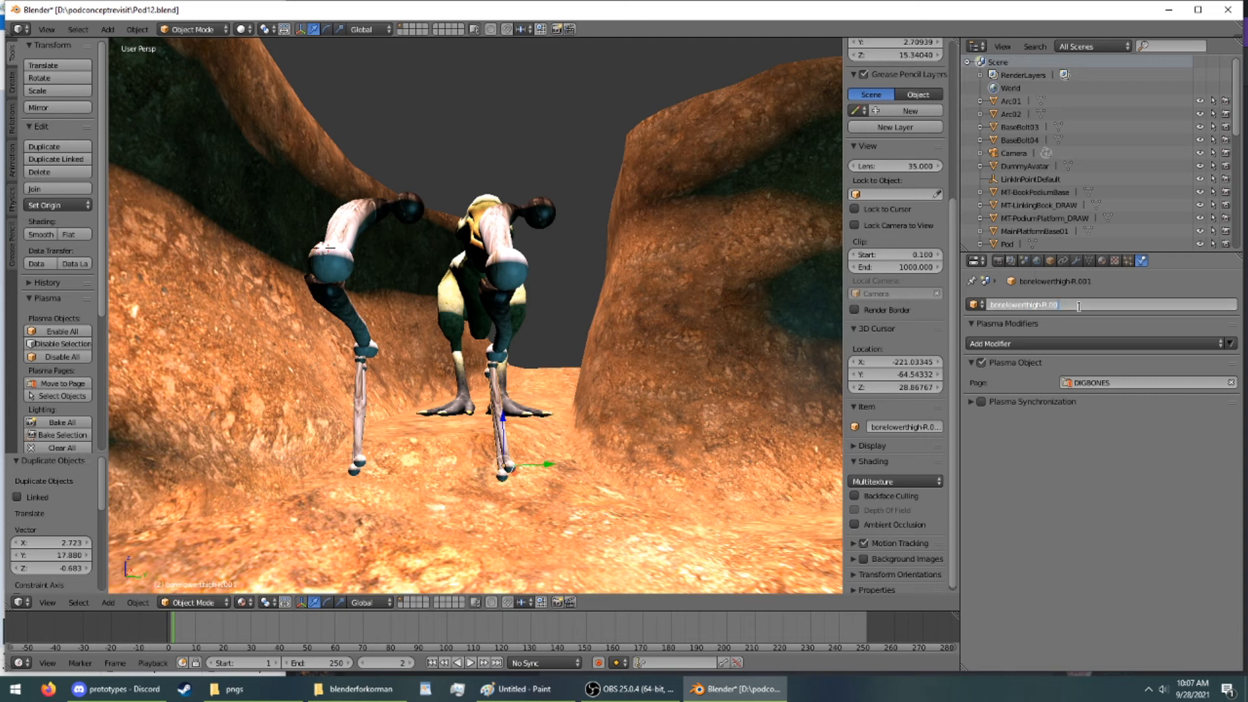
key(Return)
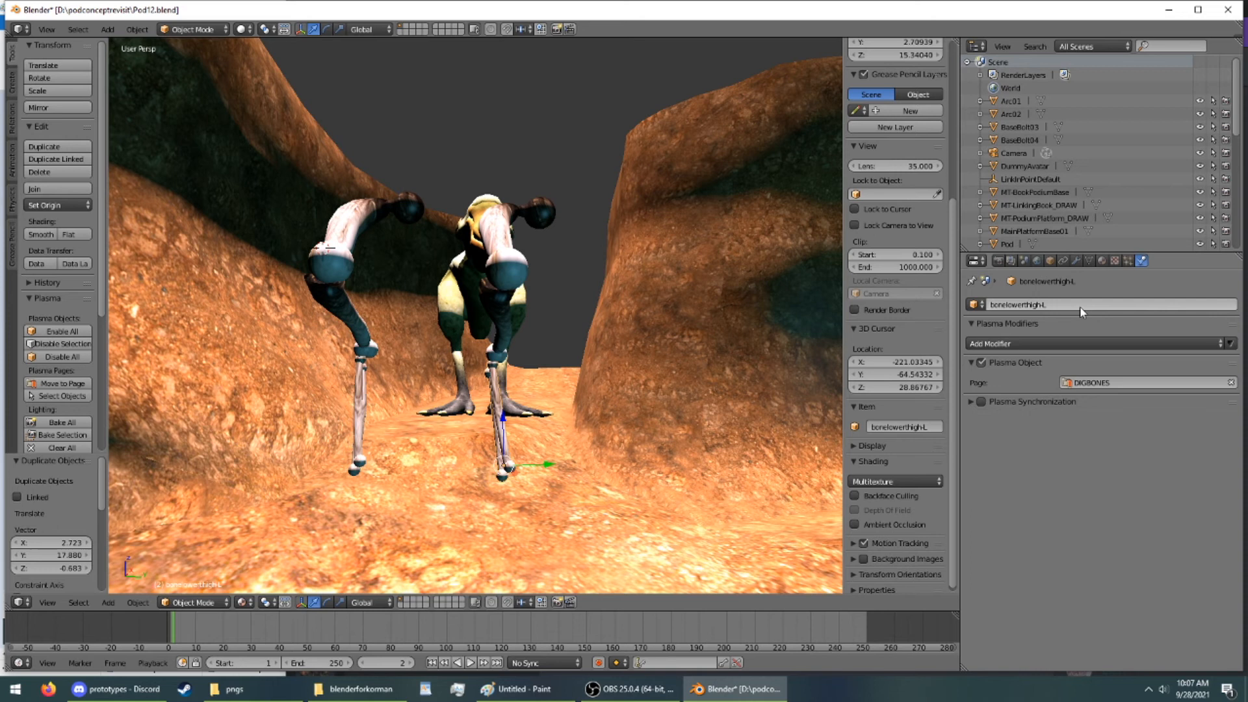
click(197, 29)
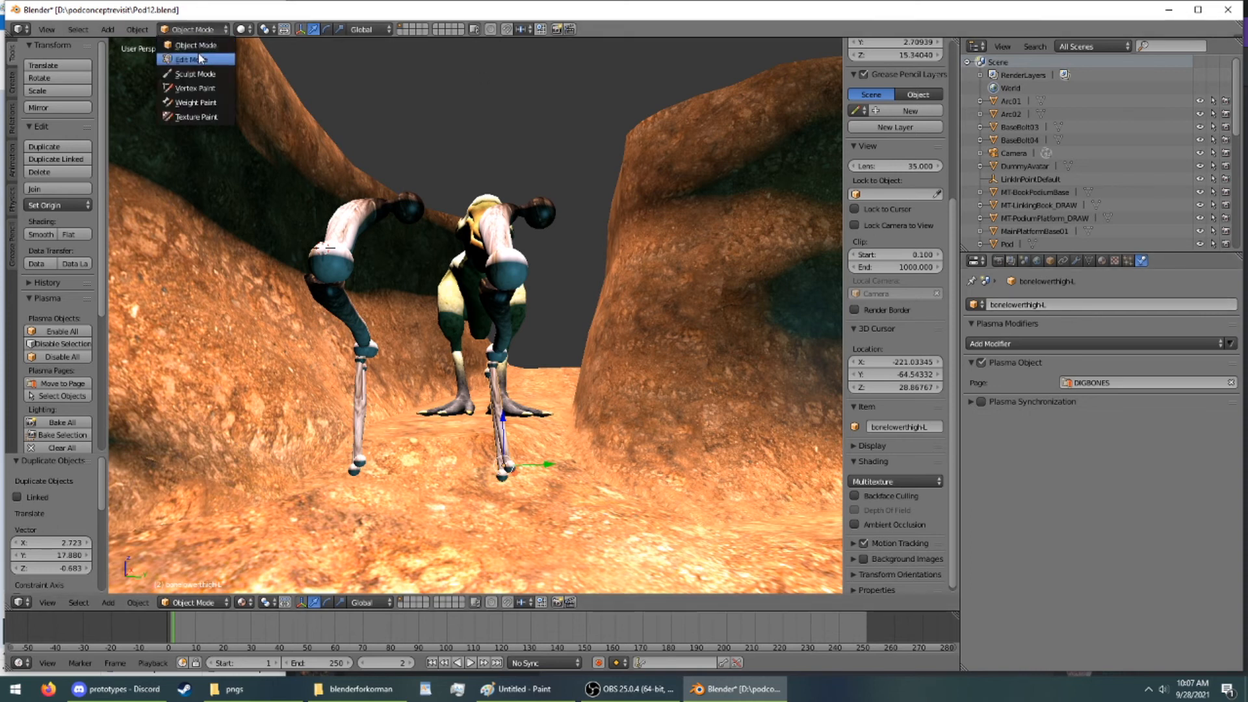
click(195, 58)
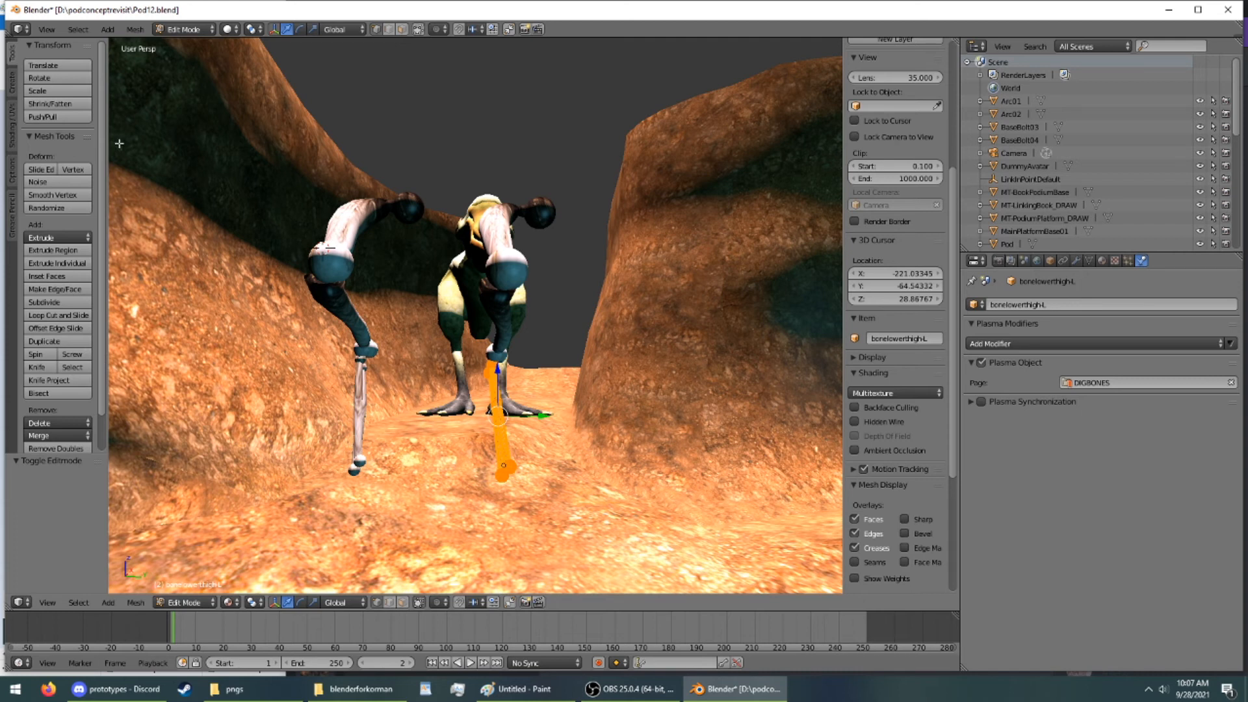
scroll(82, 348, down, 2)
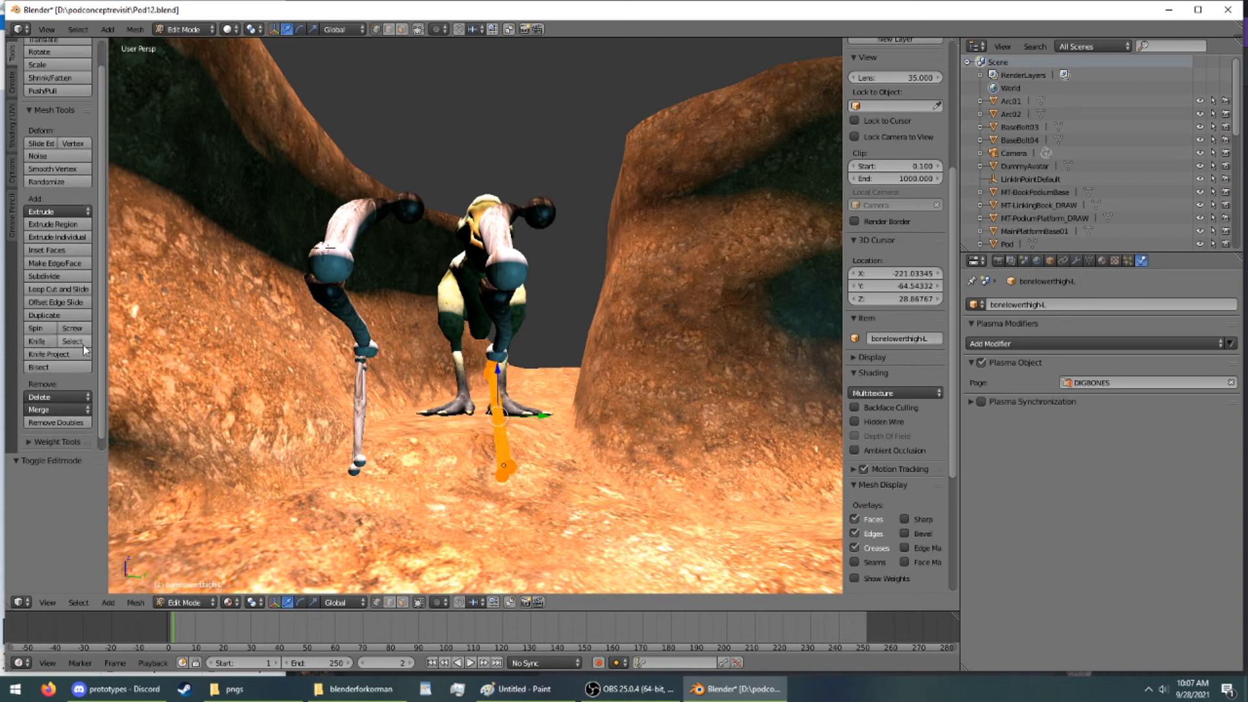
scroll(82, 348, up, 2)
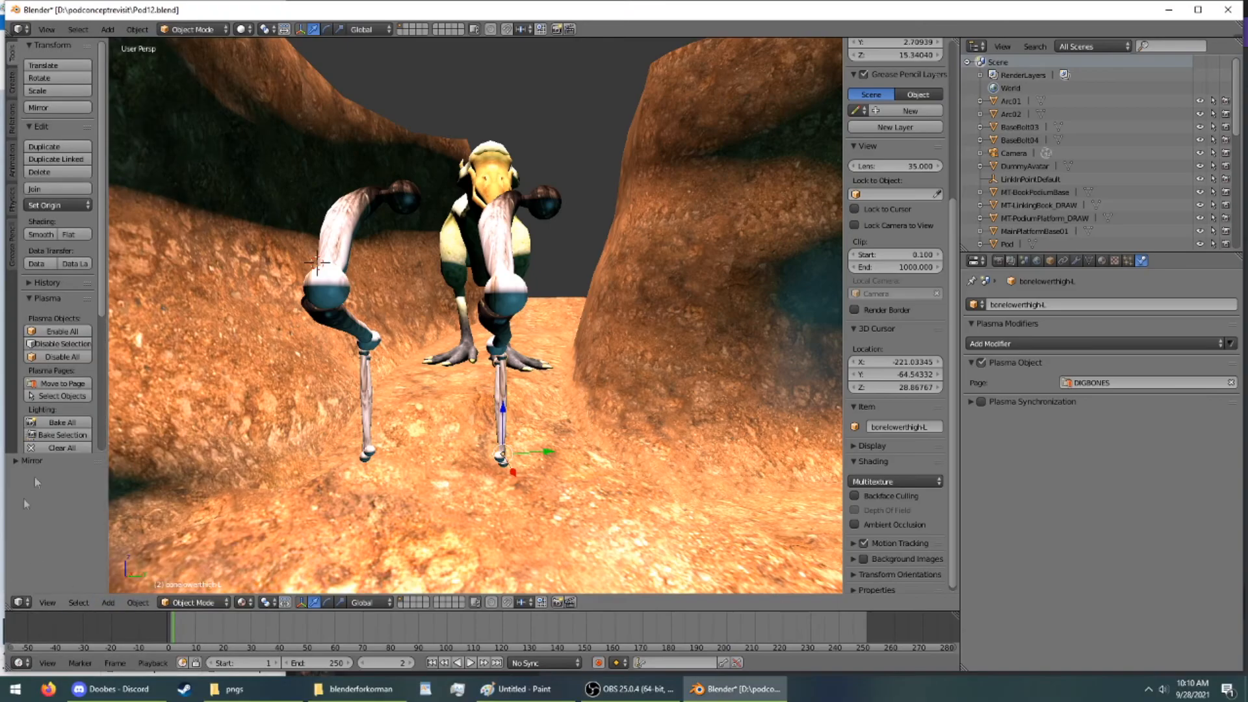
click(192, 29)
click(185, 56)
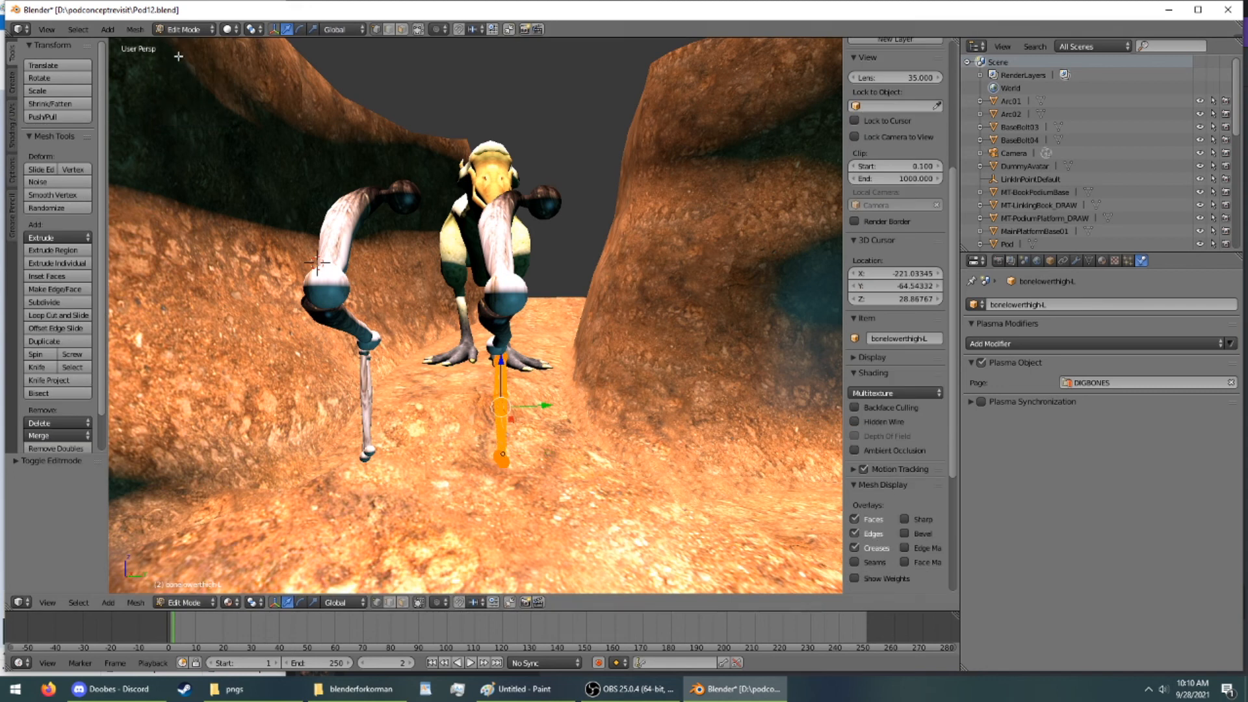
click(184, 30)
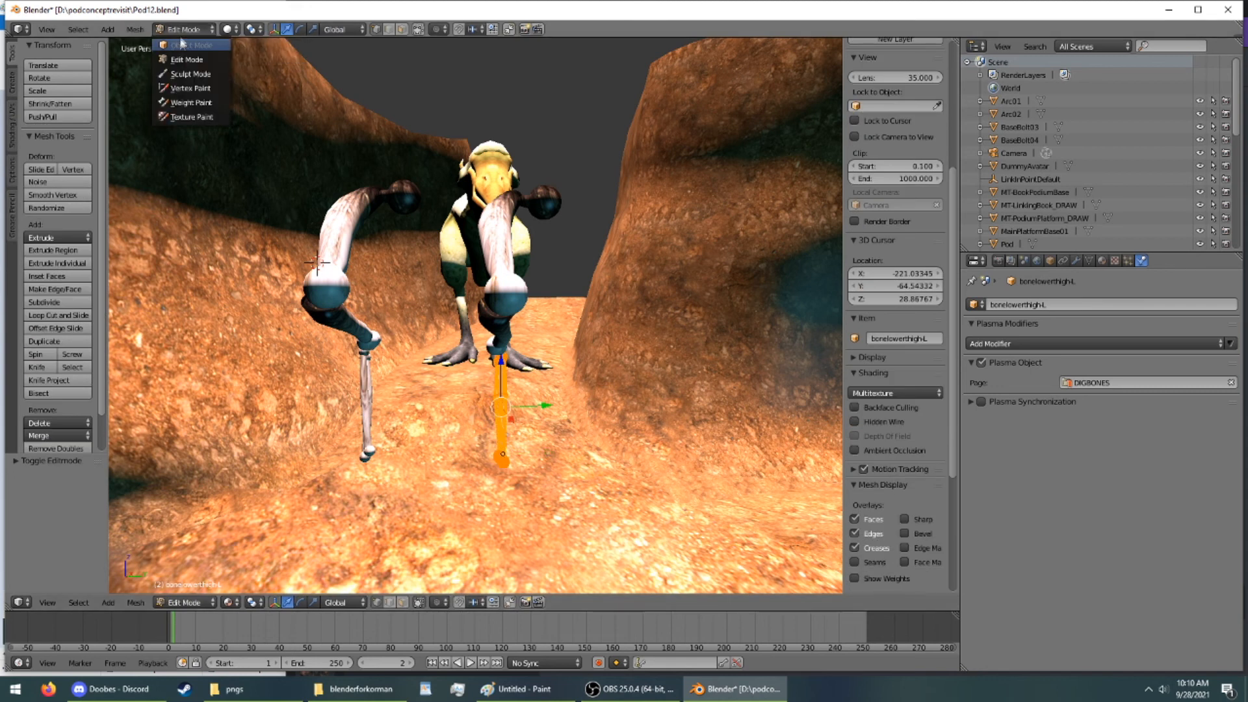
click(178, 47)
Mirror the duplicated upper leg bone, boneupperthigh-L, along global Y and shift the mirrored bone slightly along Y
right_click(510, 344)
right_click(502, 281)
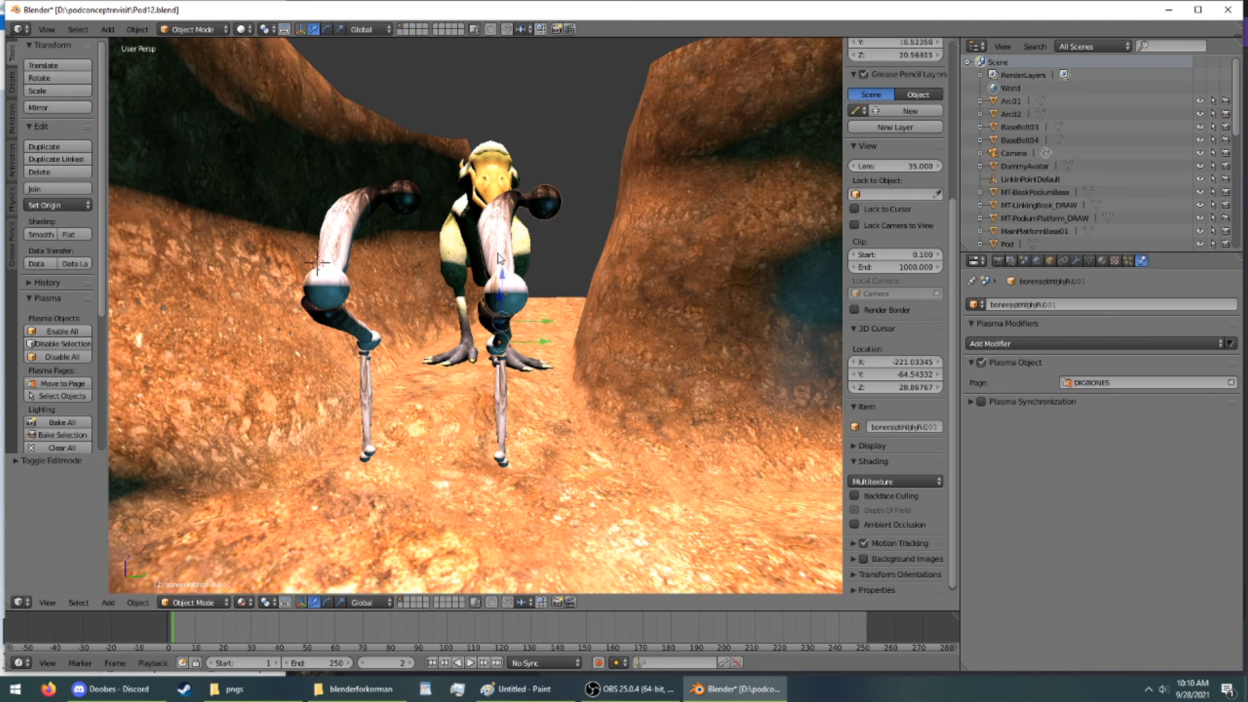
click(51, 106)
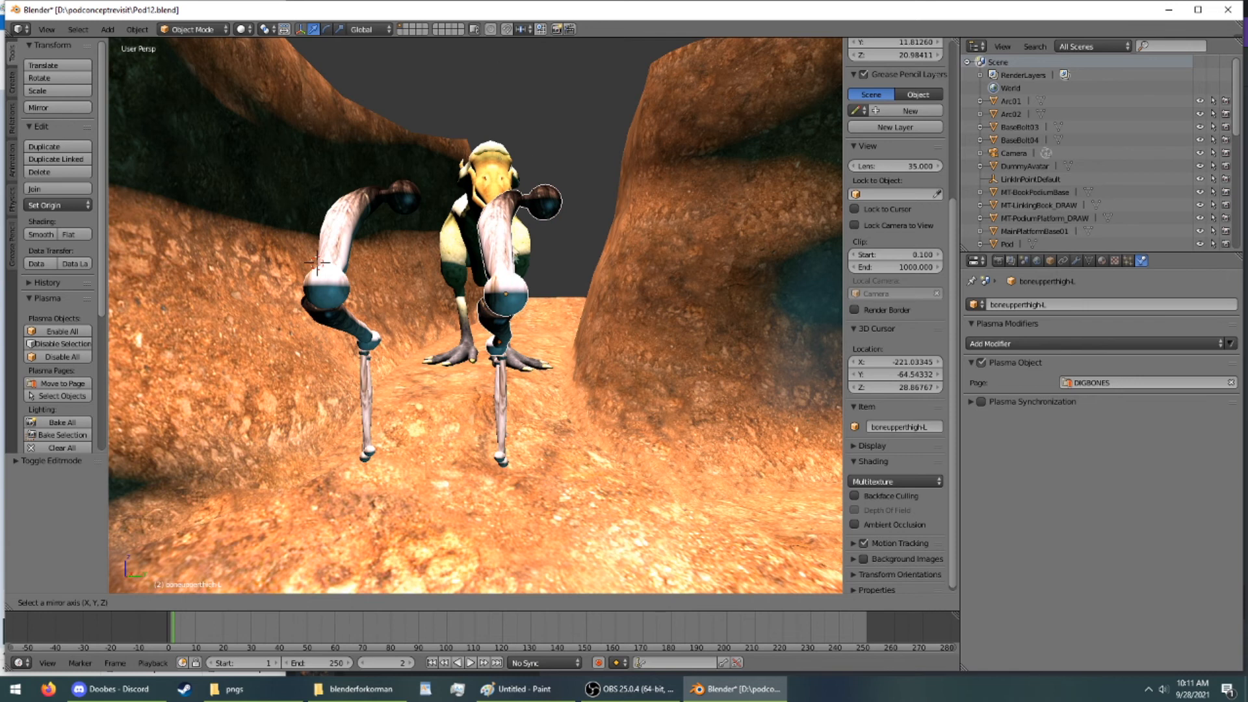
key(y)
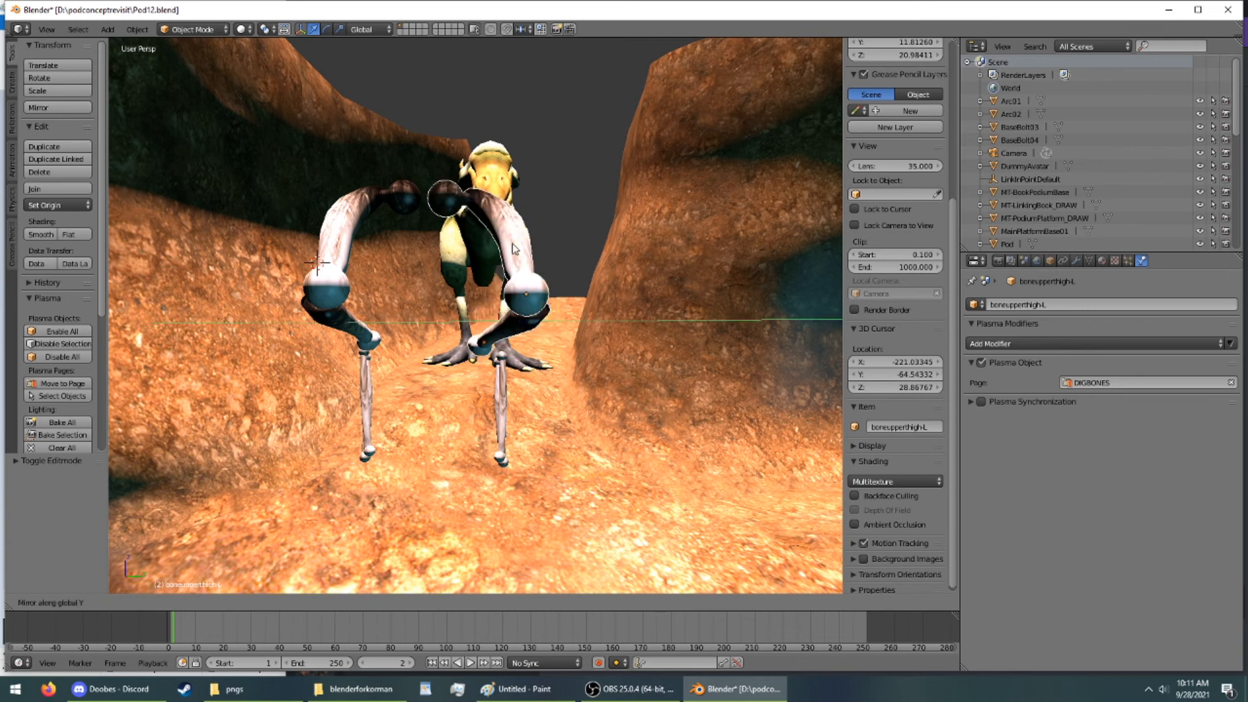
click(512, 243)
click(531, 322)
drag(545, 325, 574, 326)
middle_drag(463, 308, 321, 304)
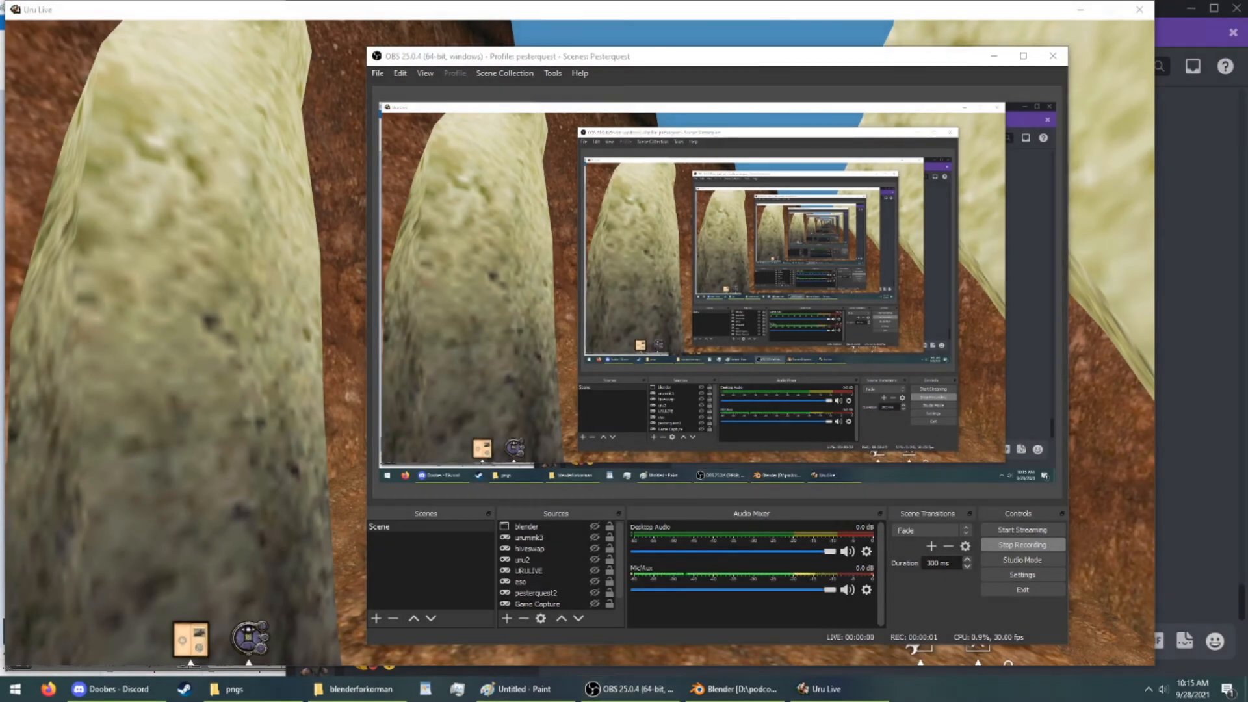
Switch to Uru Live and examine the exported leg bones in the age from close up and across the water
click(846, 689)
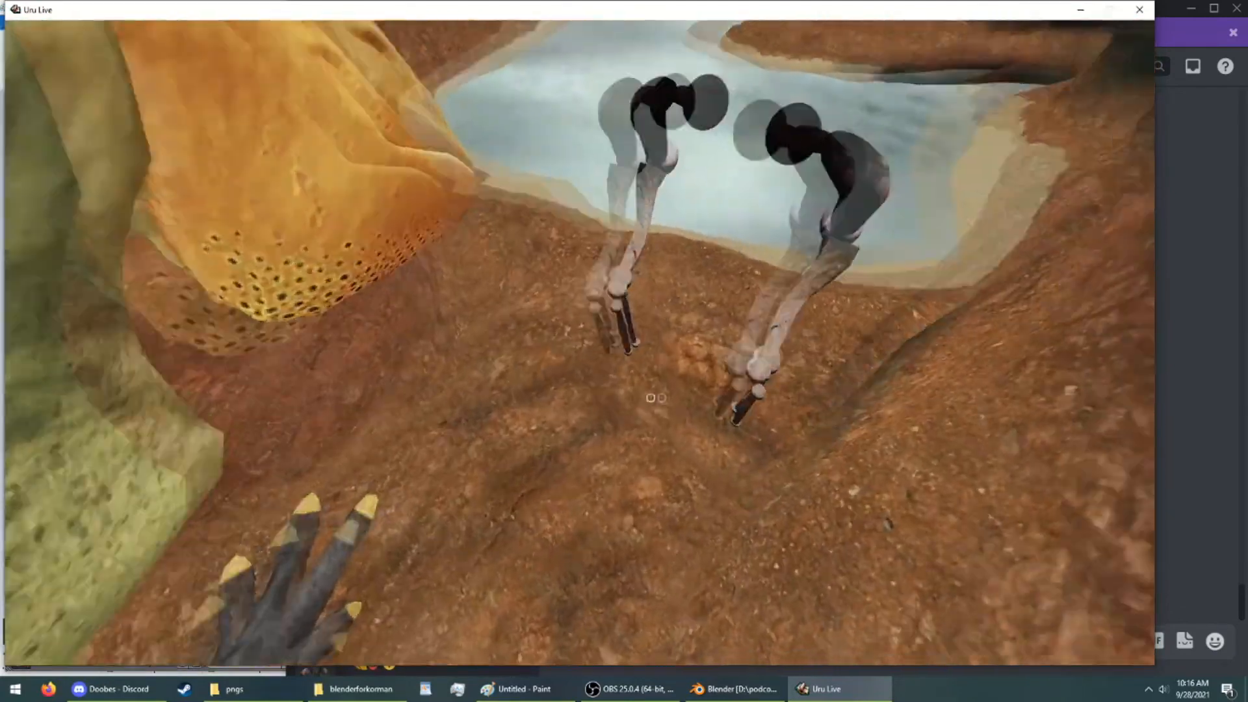
key(Up)
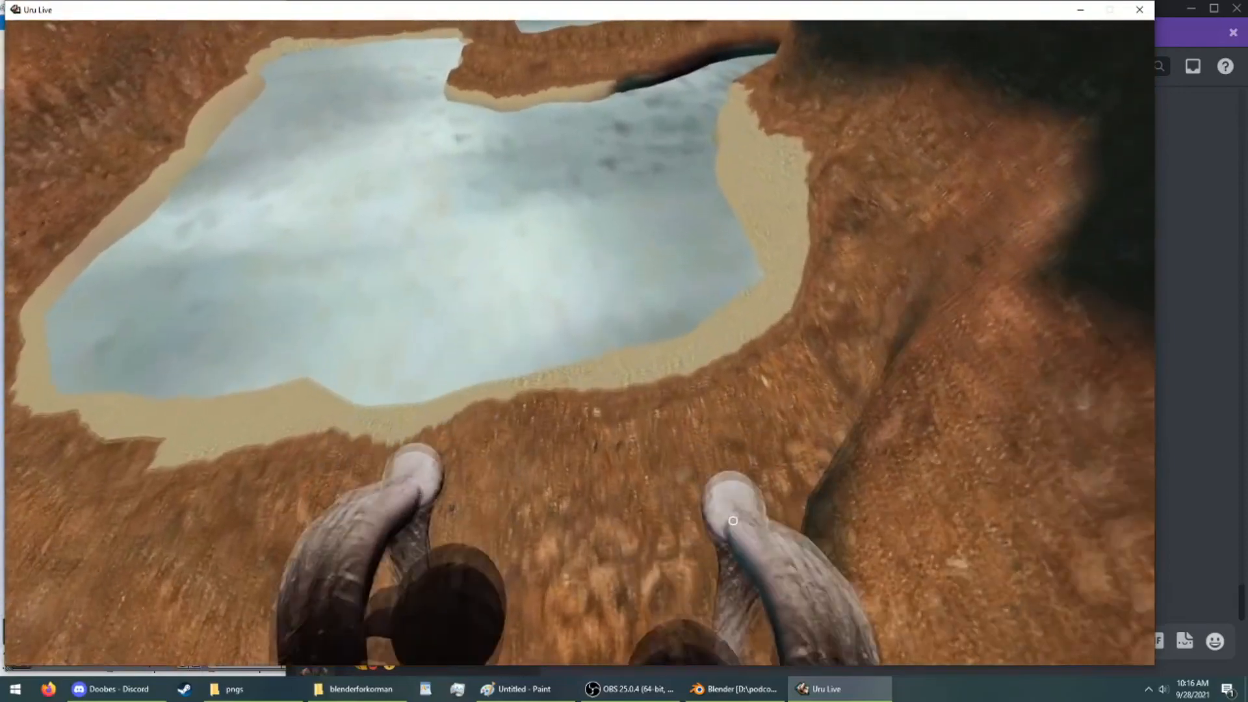
key(Left)
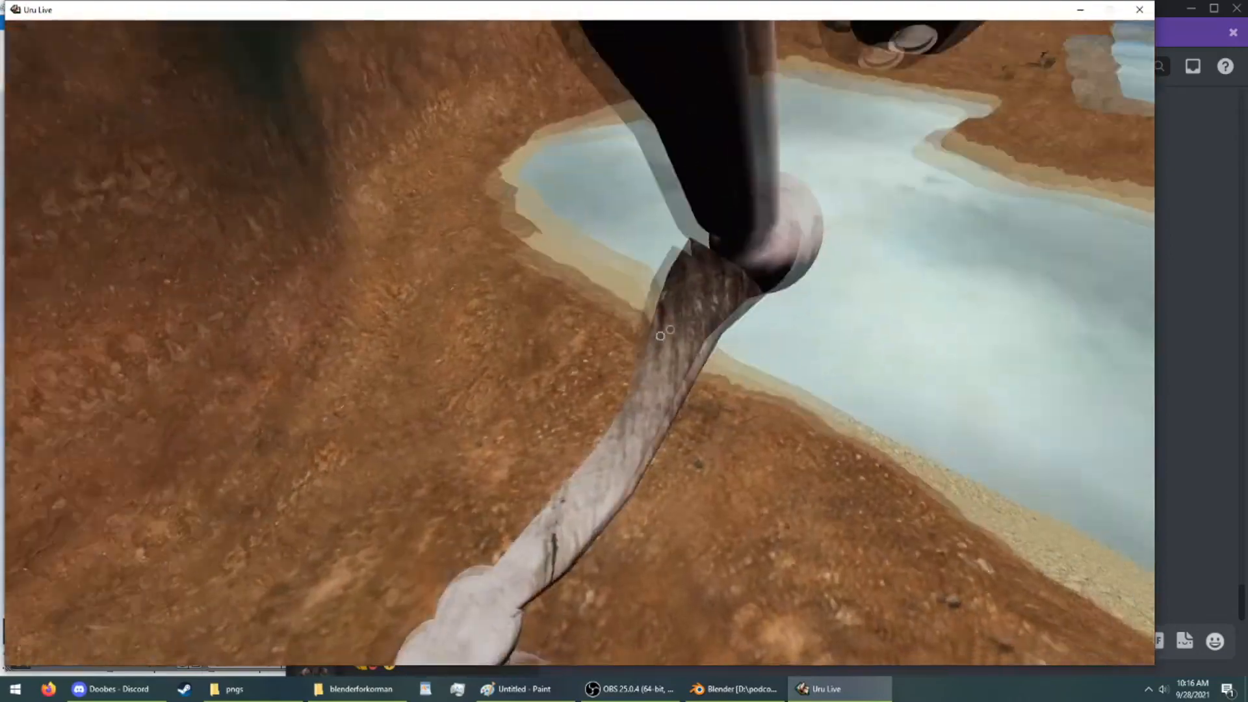
key(Up)
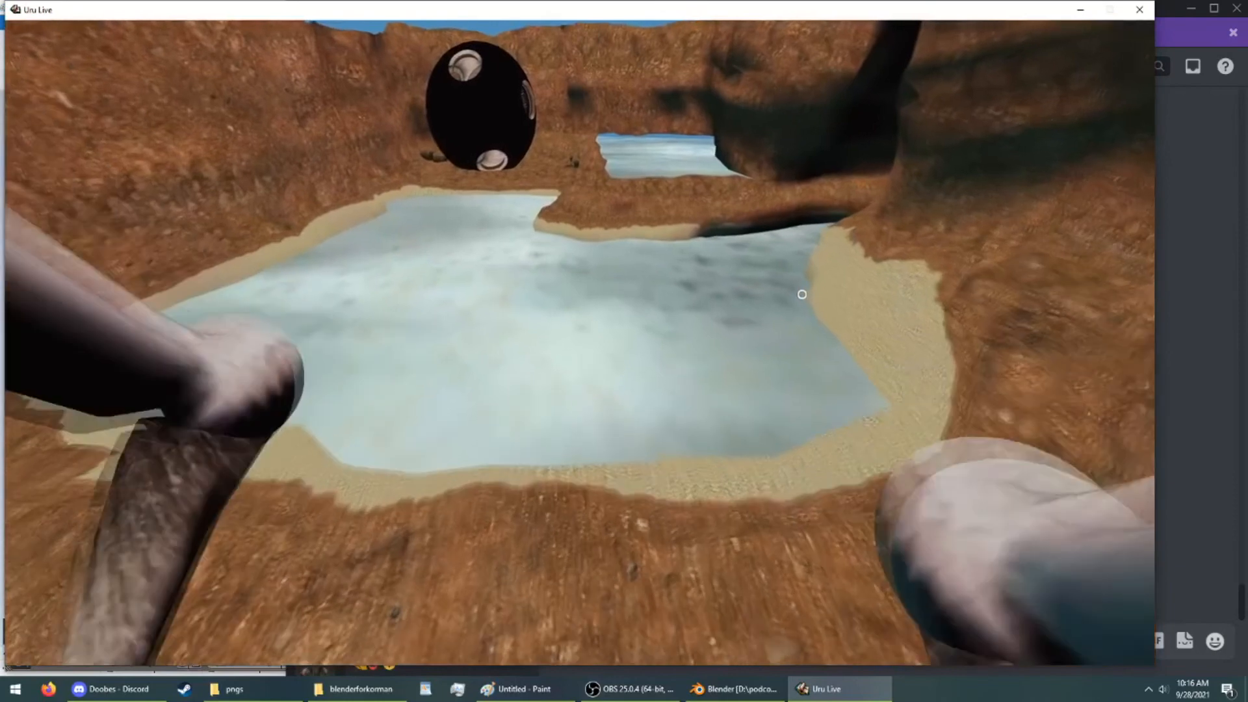
key(Up)
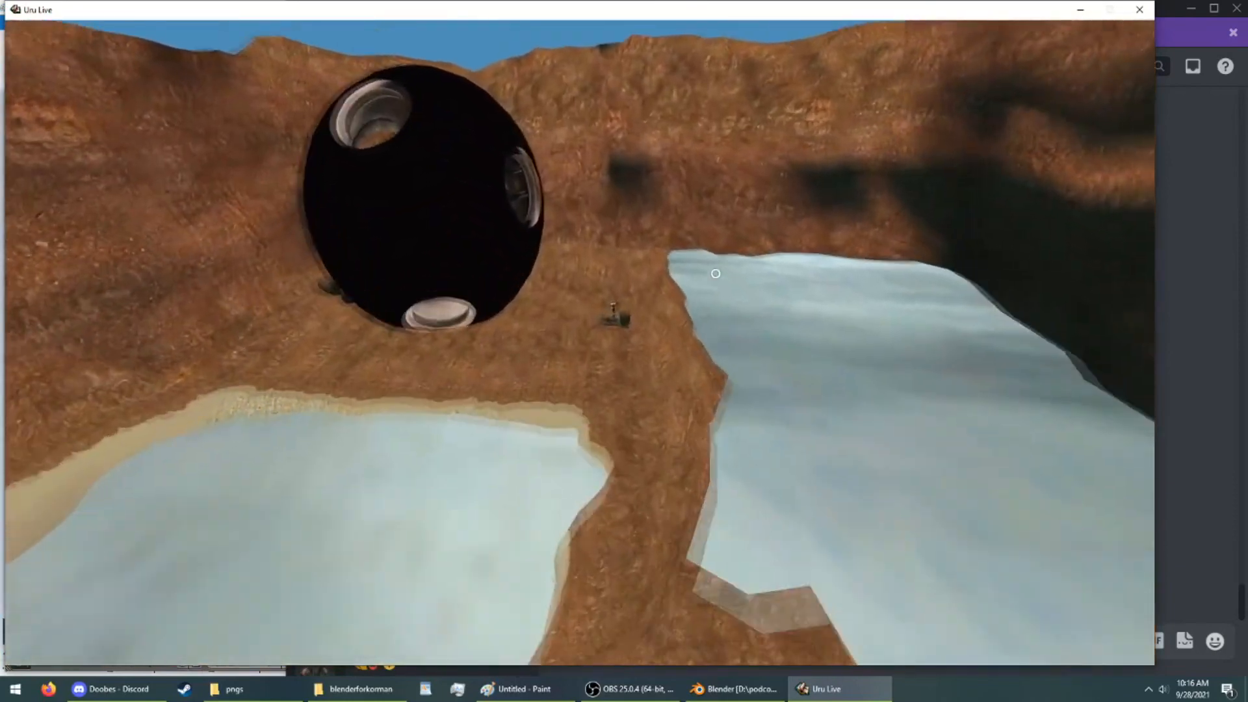
key(Up)
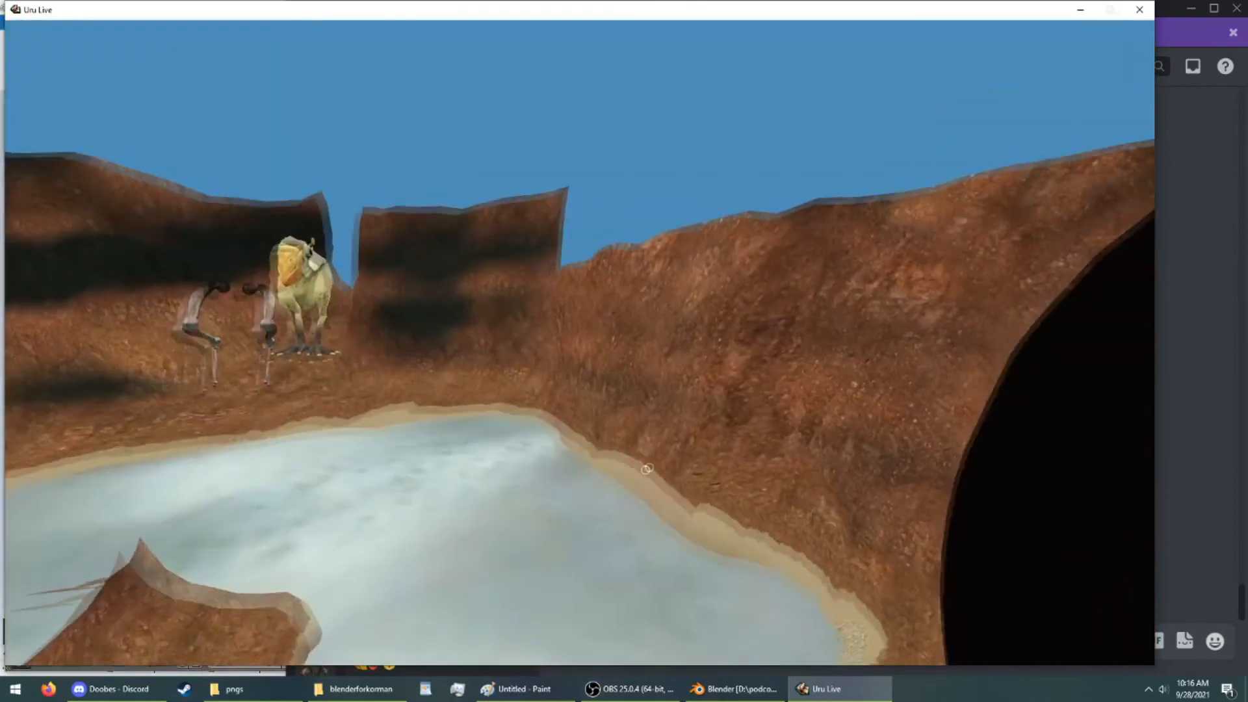
key(Up)
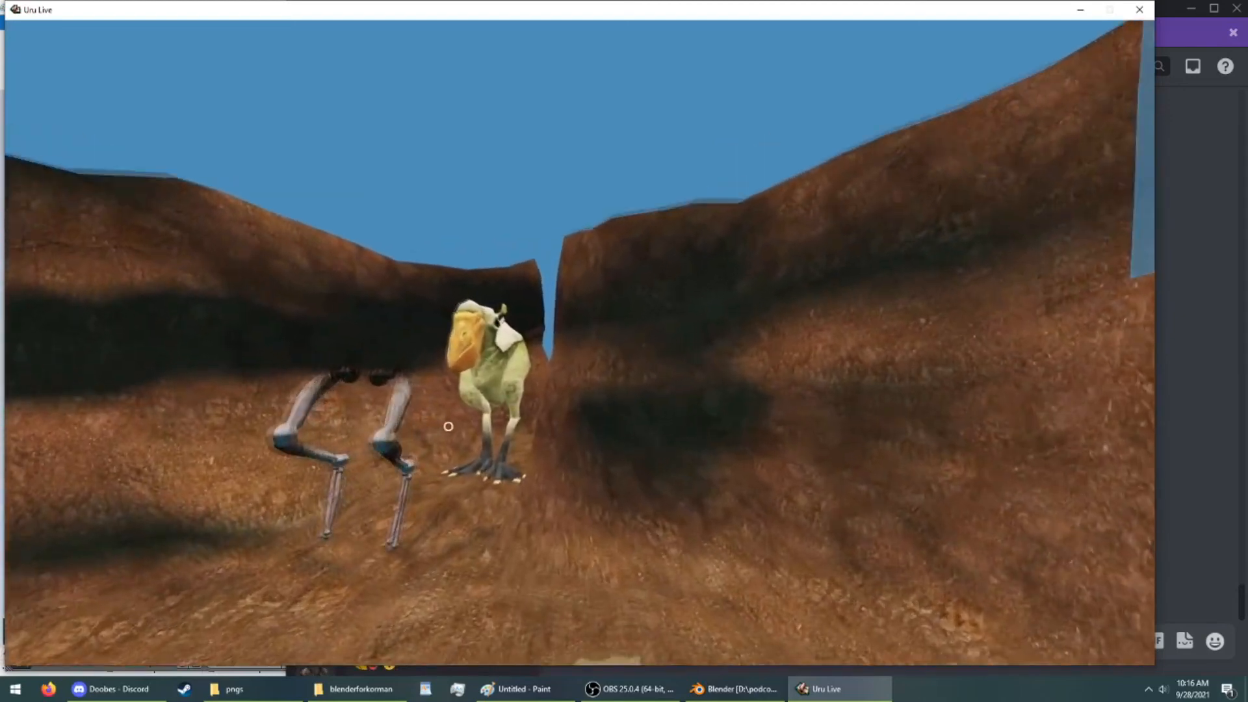
key(Up)
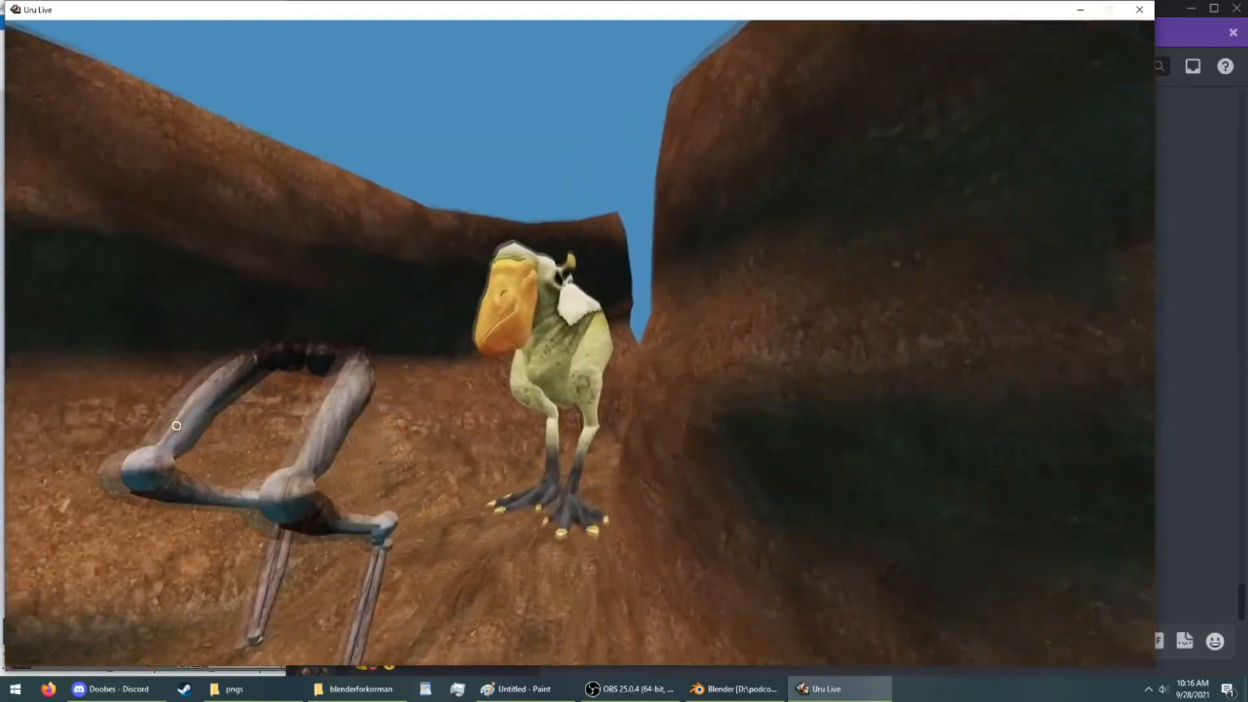
Examine the creature's head, body and feet up close and bring the avatar back into third-person view
key(Up)
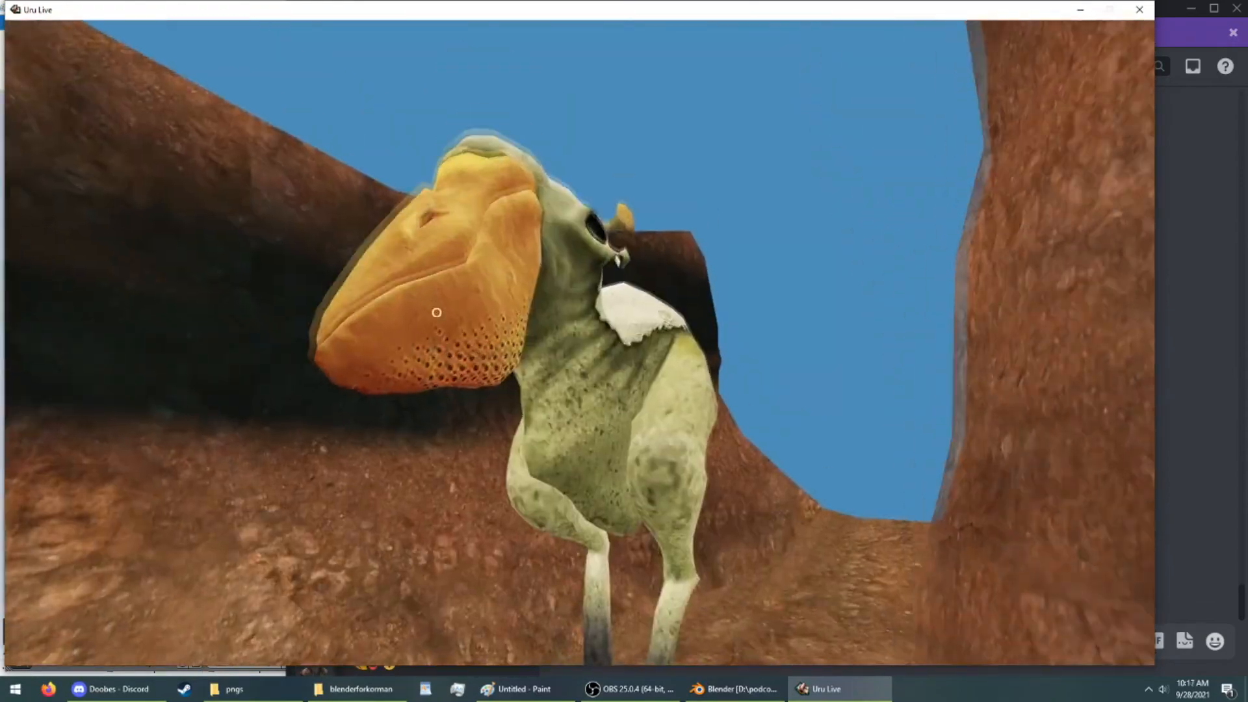
key(Up)
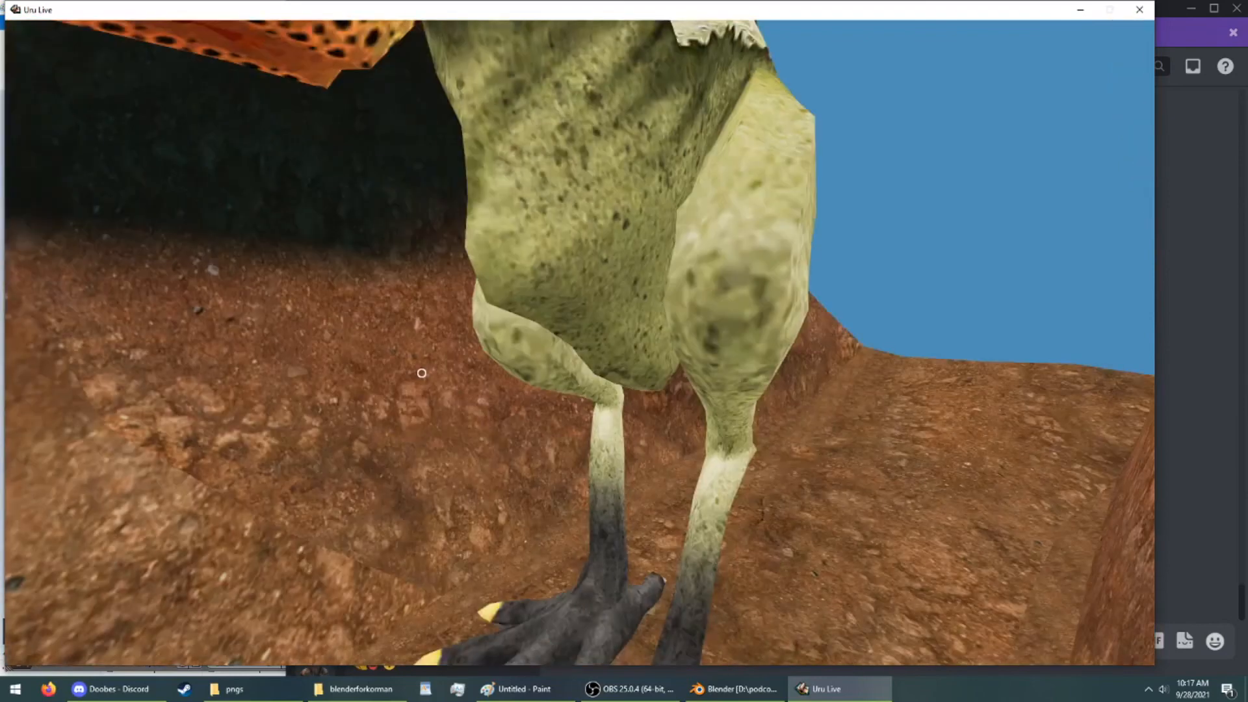
key(Down)
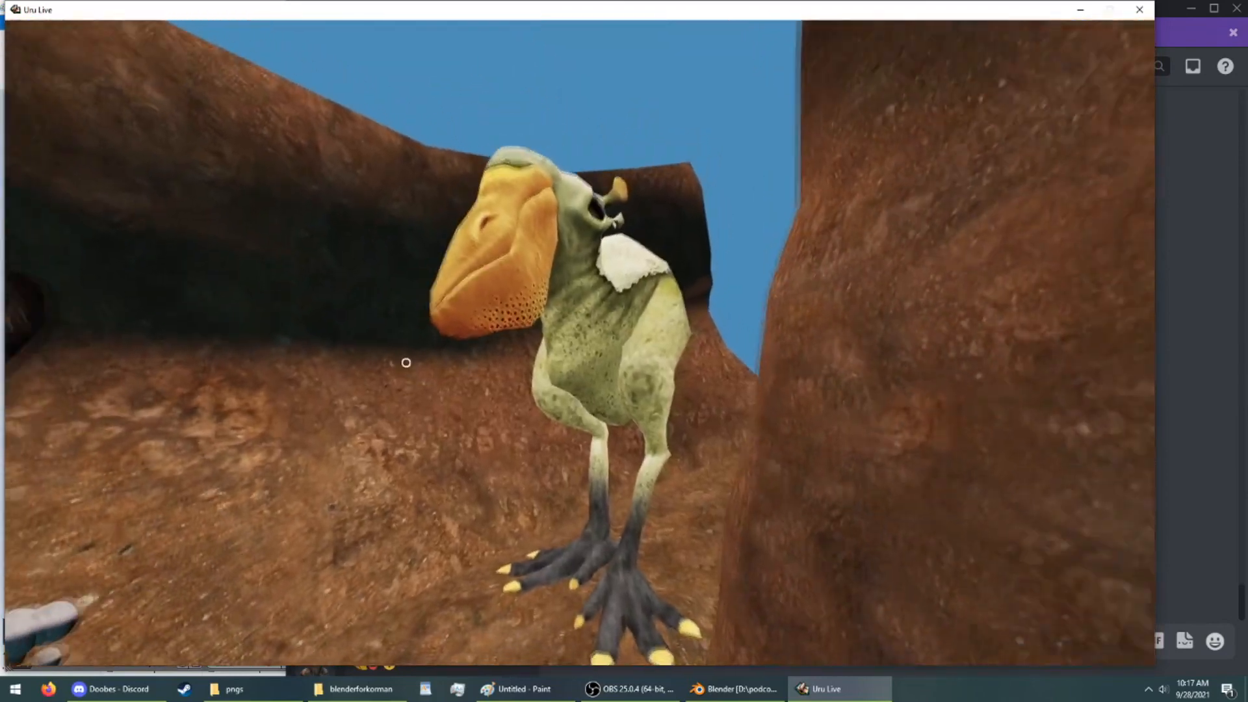
mouse_move(406, 362)
right_down()
mouse_move(314, 359)
mouse_move(397, 340)
right_up()
key(Up)
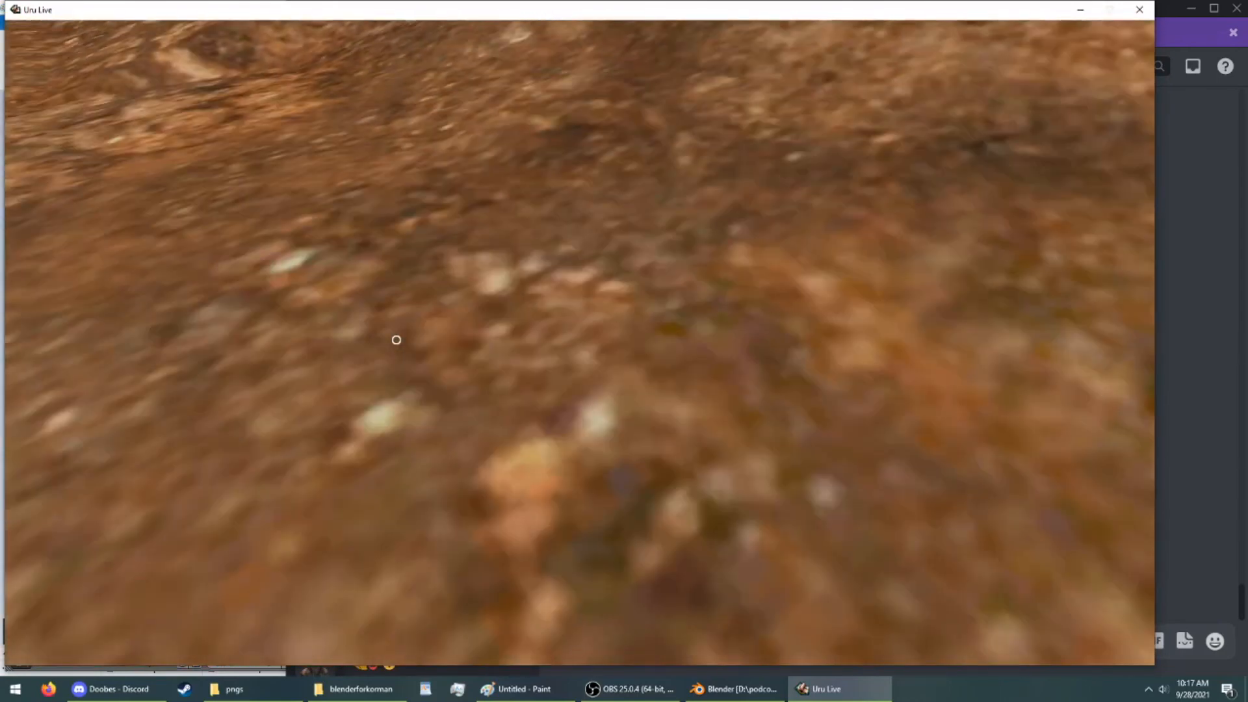
key(F1)
key(F2)
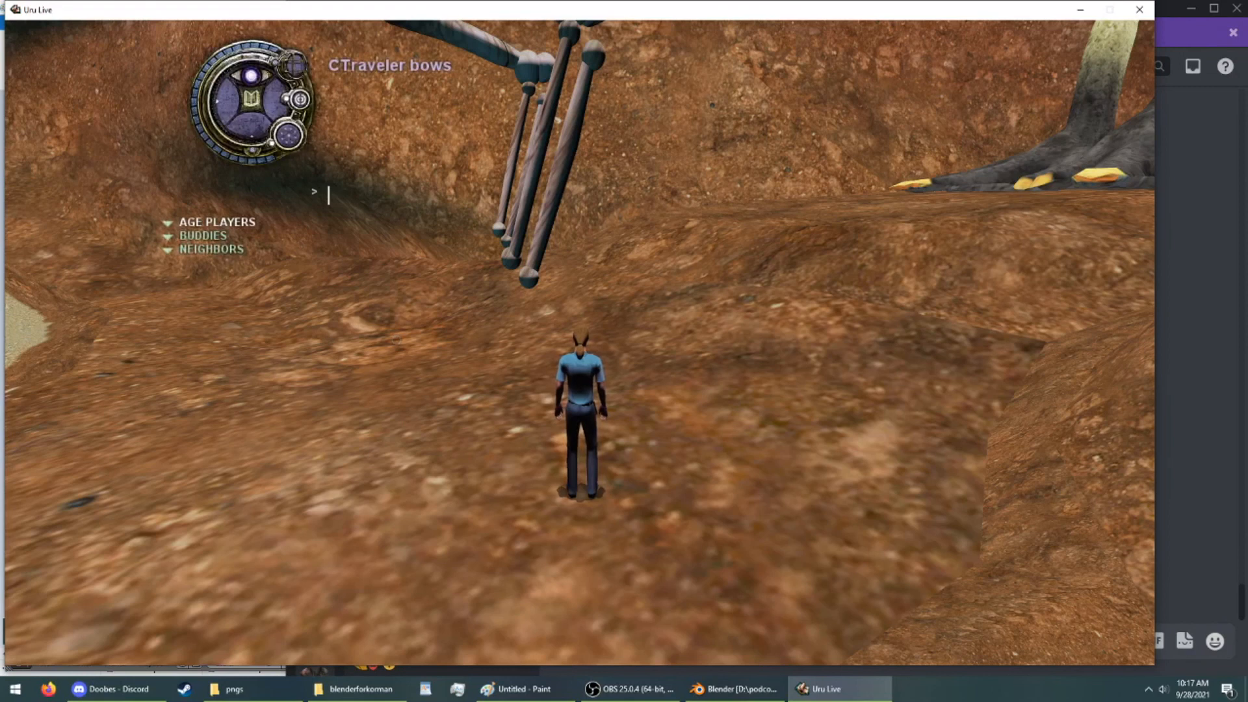